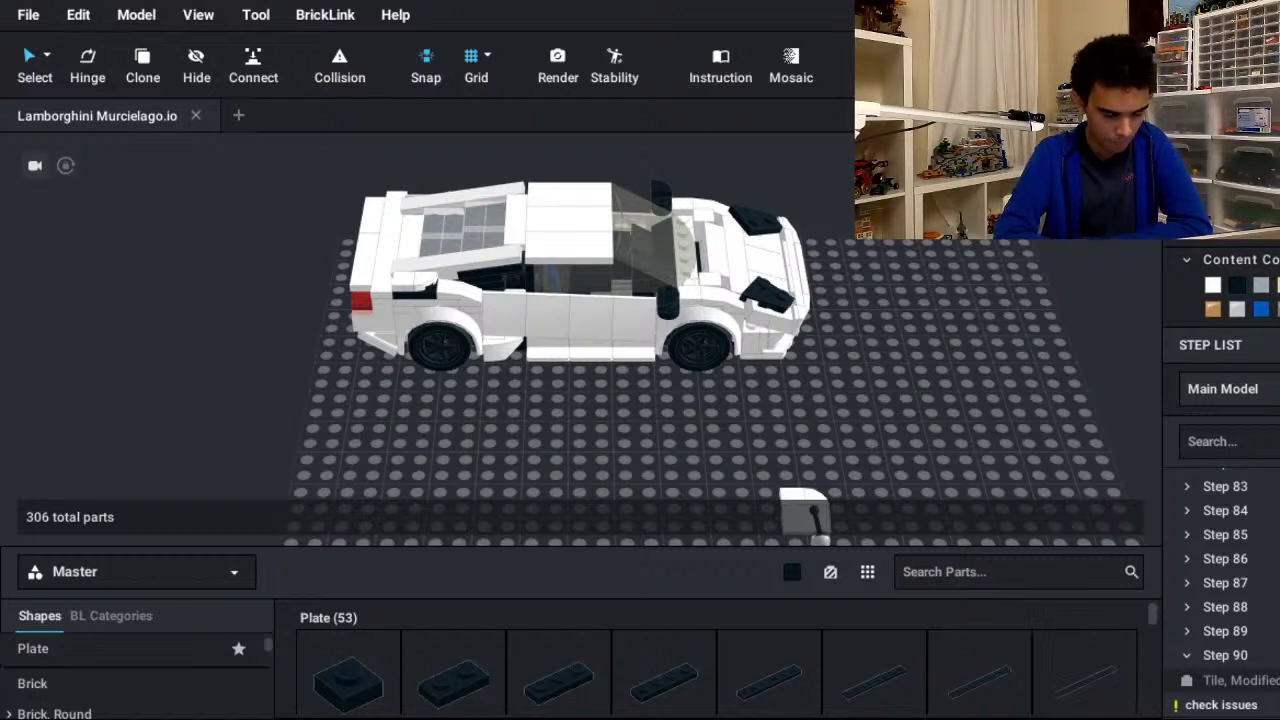
# - Create a new empty model alongside the open Lamborghini Murcielago file
pyautogui.moveTo(700, 350); pyautogui.dragTo(430, 290, button='right')
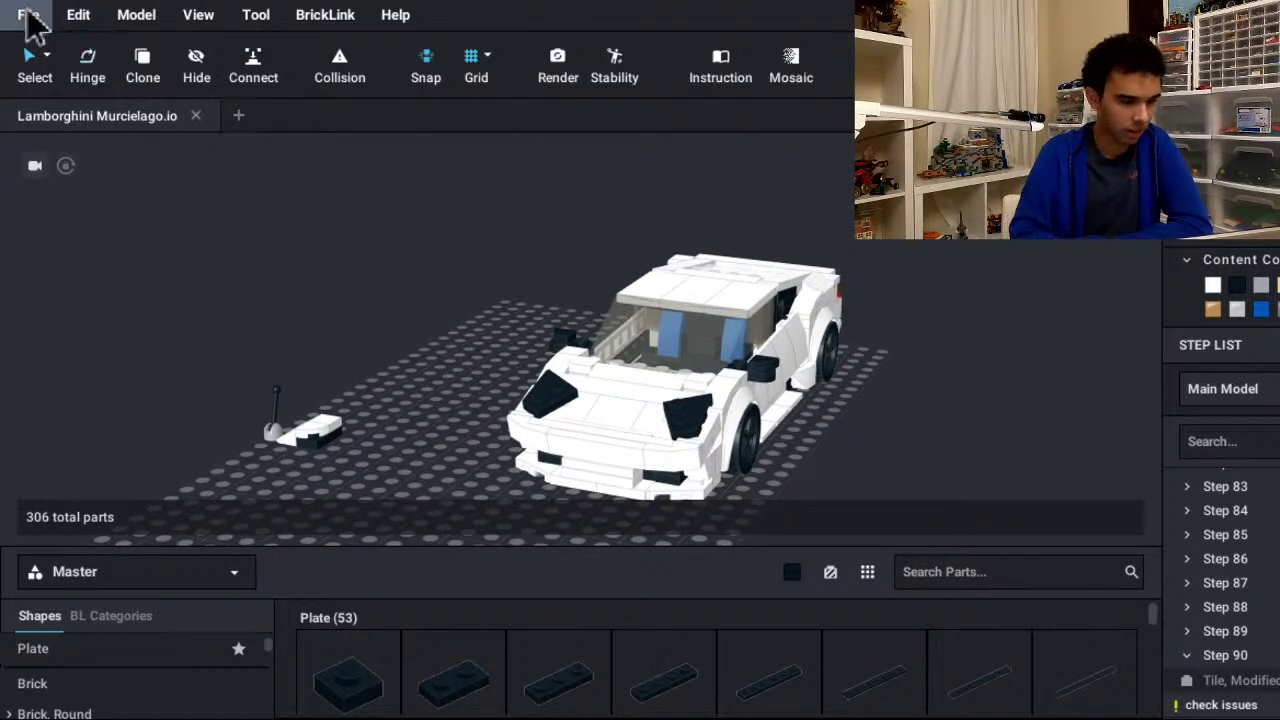
pyautogui.click(28, 15)
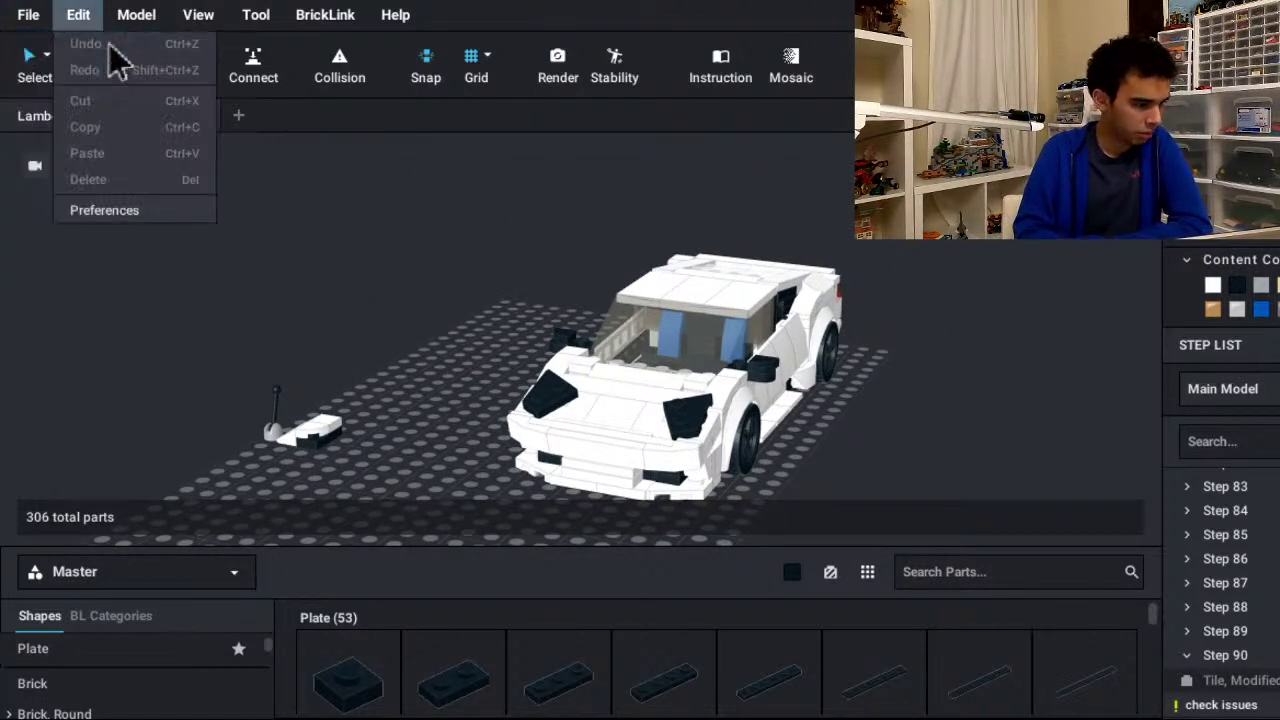
pyautogui.click(42, 46)
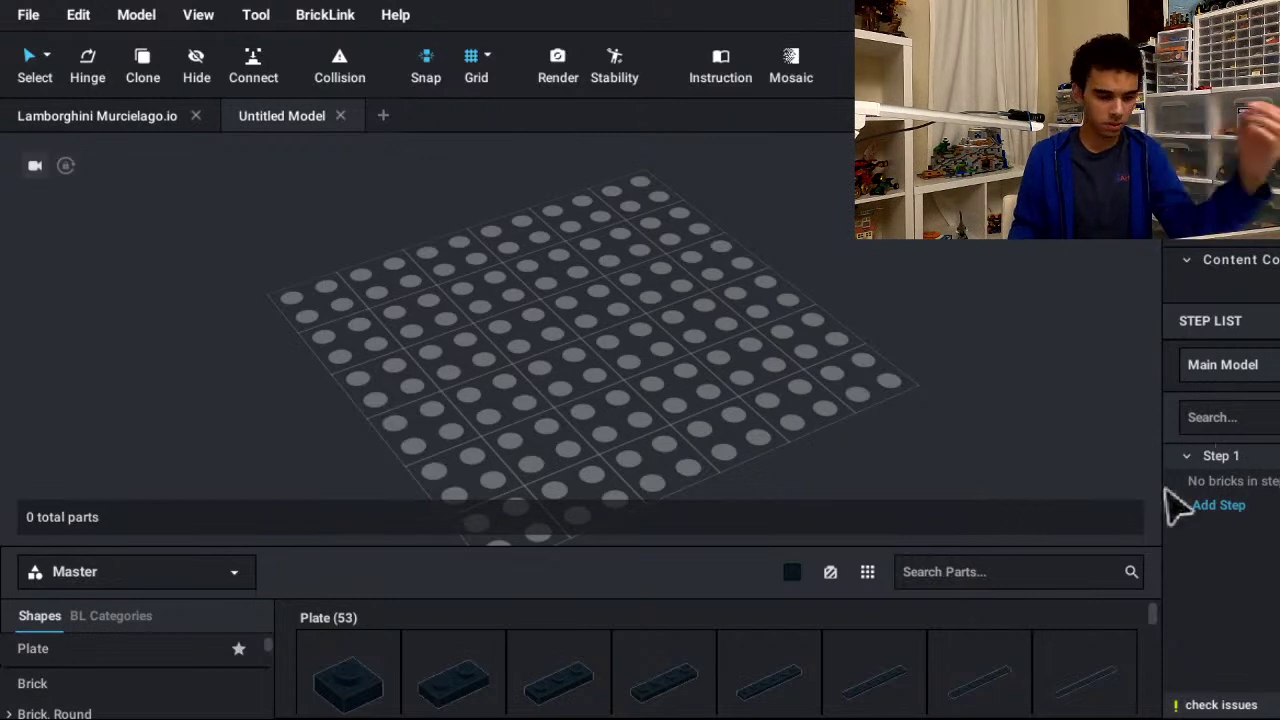
pyautogui.moveTo(1166, 491); pyautogui.dragTo(1048, 474, button='right')
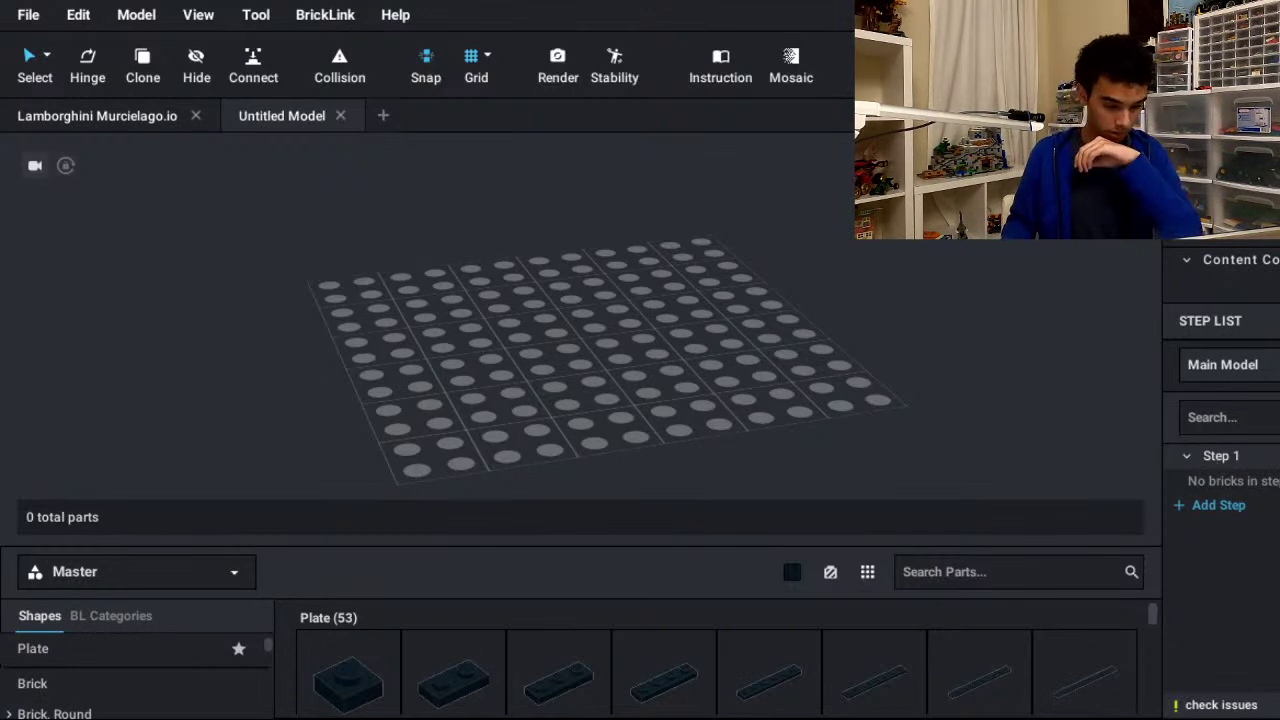
# - Import official LEGO set 75892-1 (McLaren Senna) into the scene, leaving out minifig parts and extra parts
pyautogui.click(28, 14)
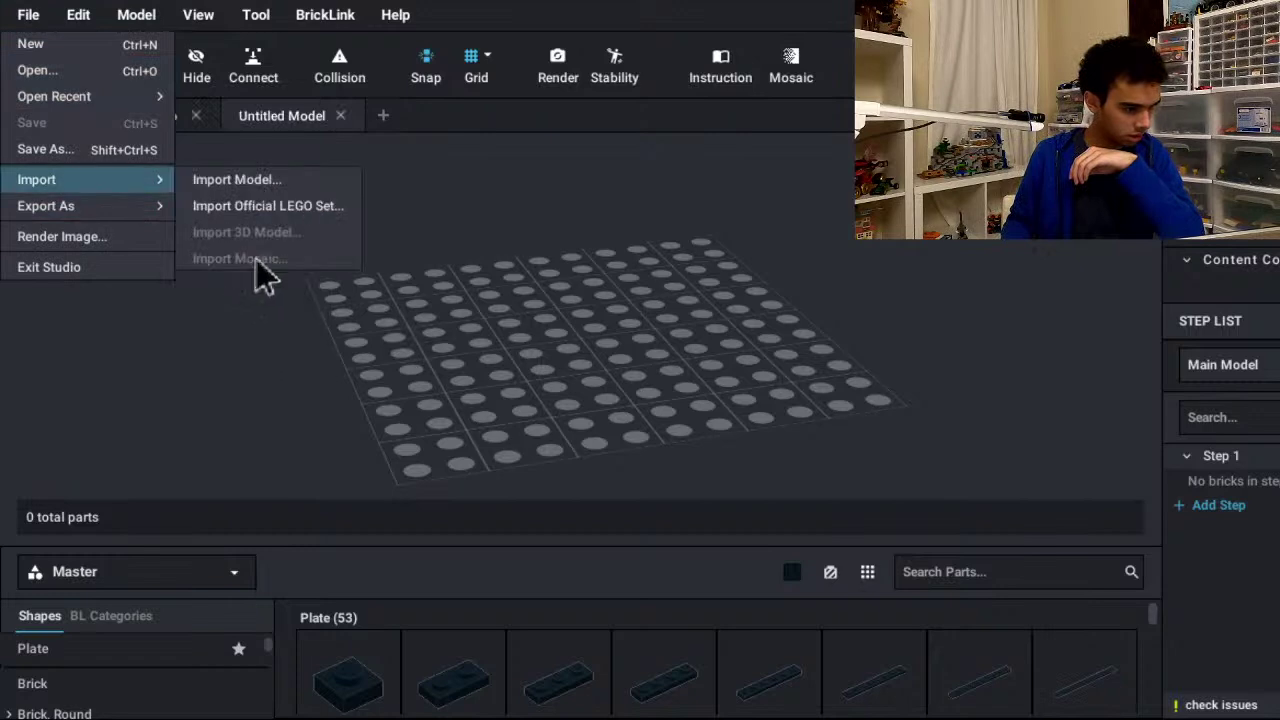
pyautogui.press('Return')
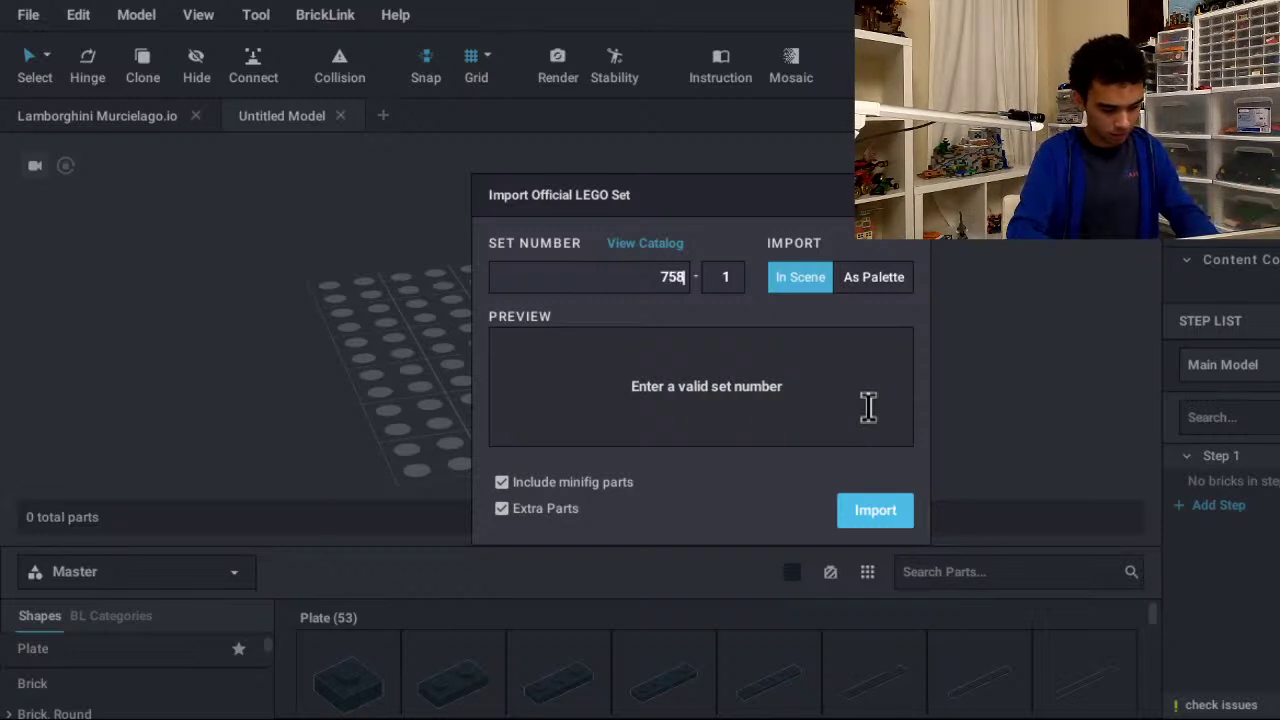
pyautogui.write('2')
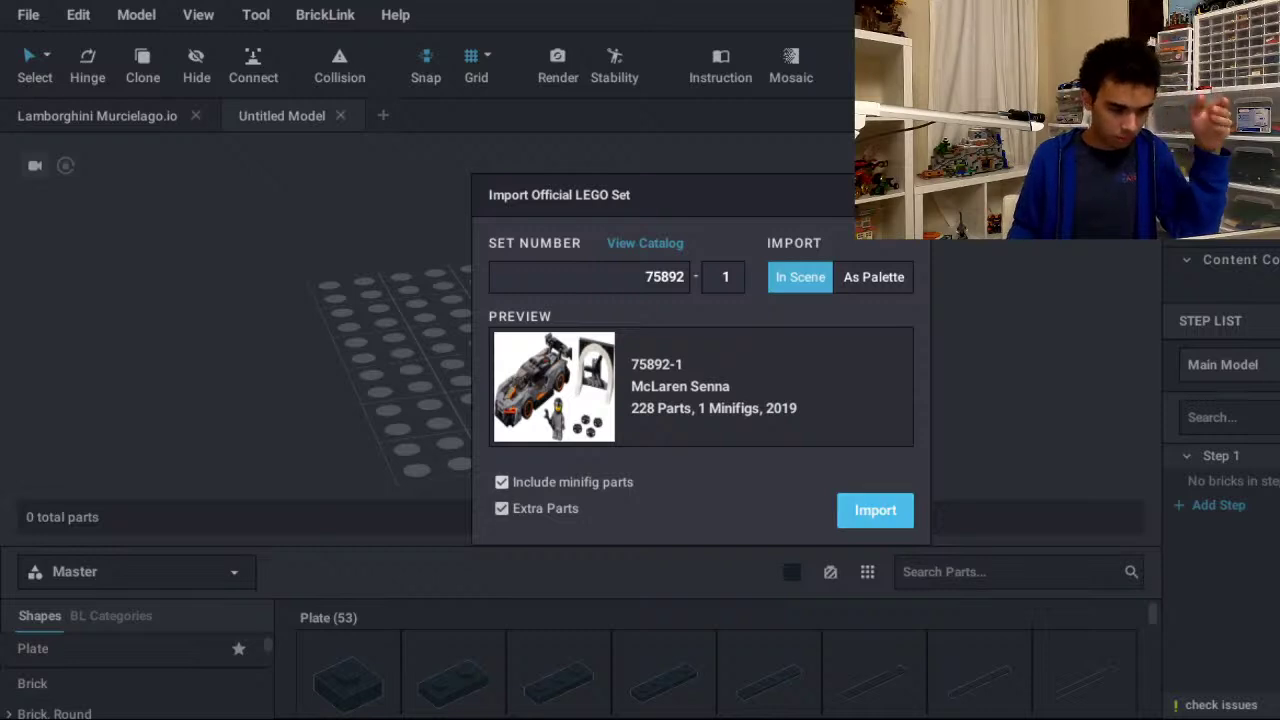
pyautogui.click(501, 482)
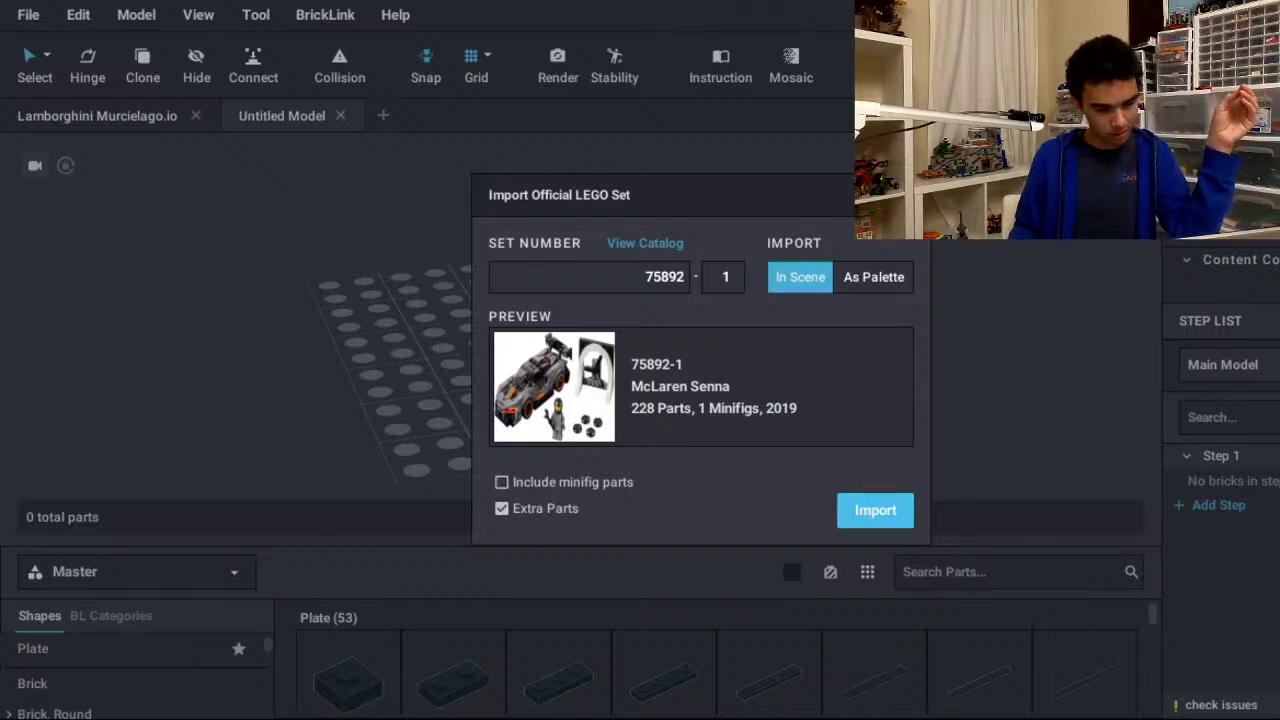
pyautogui.click(501, 508)
pyautogui.click(875, 510)
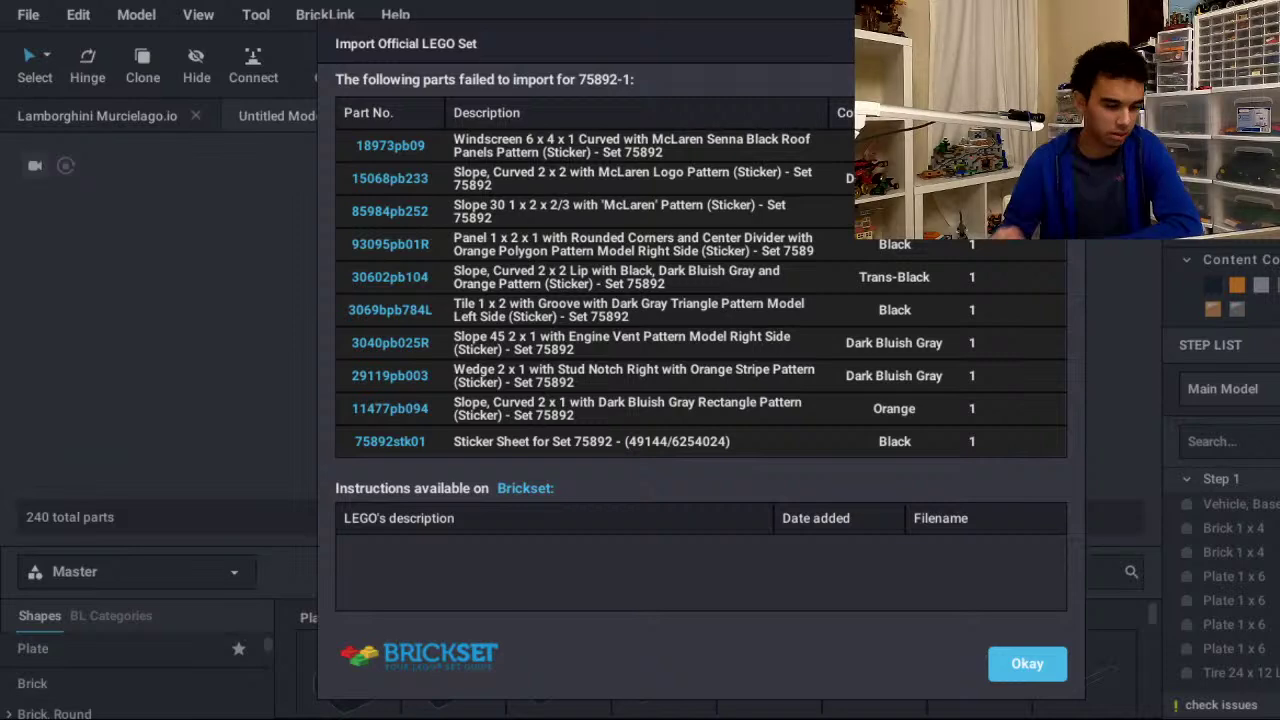
pyautogui.click(1036, 664)
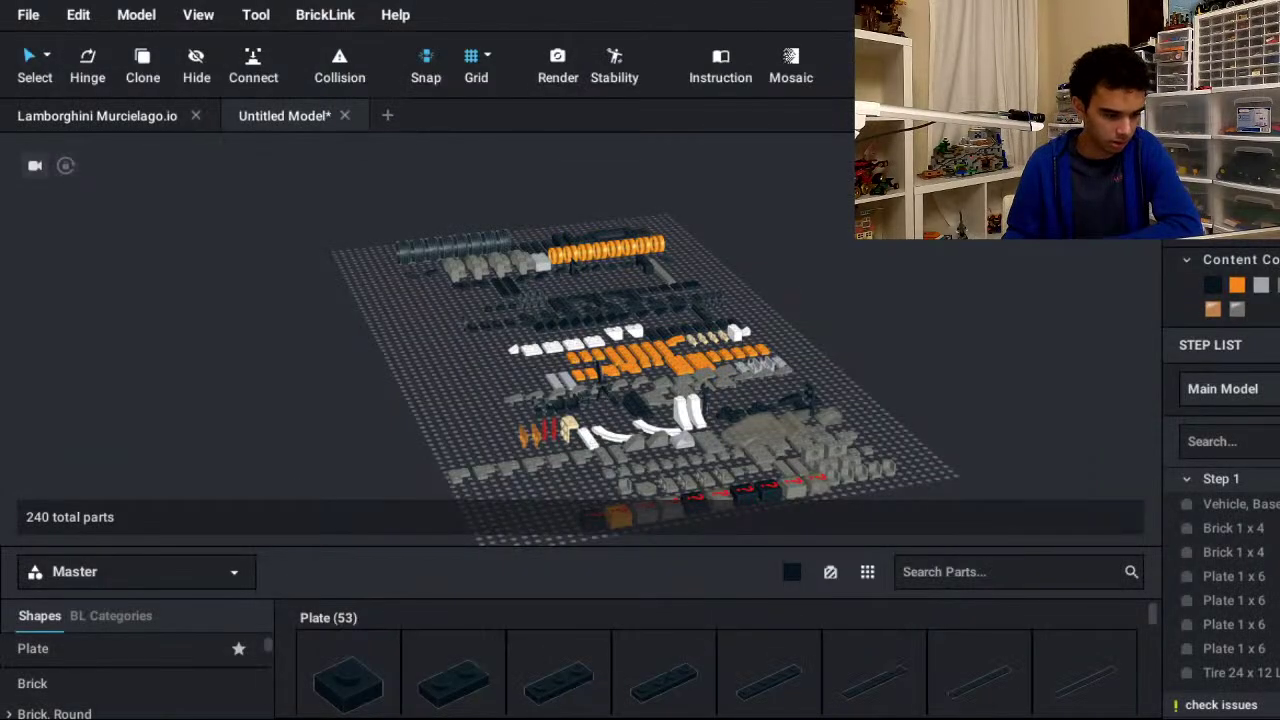
# - Delete the row of ten question-mark placeholder submodels along the front edge of the imported parts
pyautogui.moveTo(640, 340); pyautogui.dragTo(540, 404, button='right')
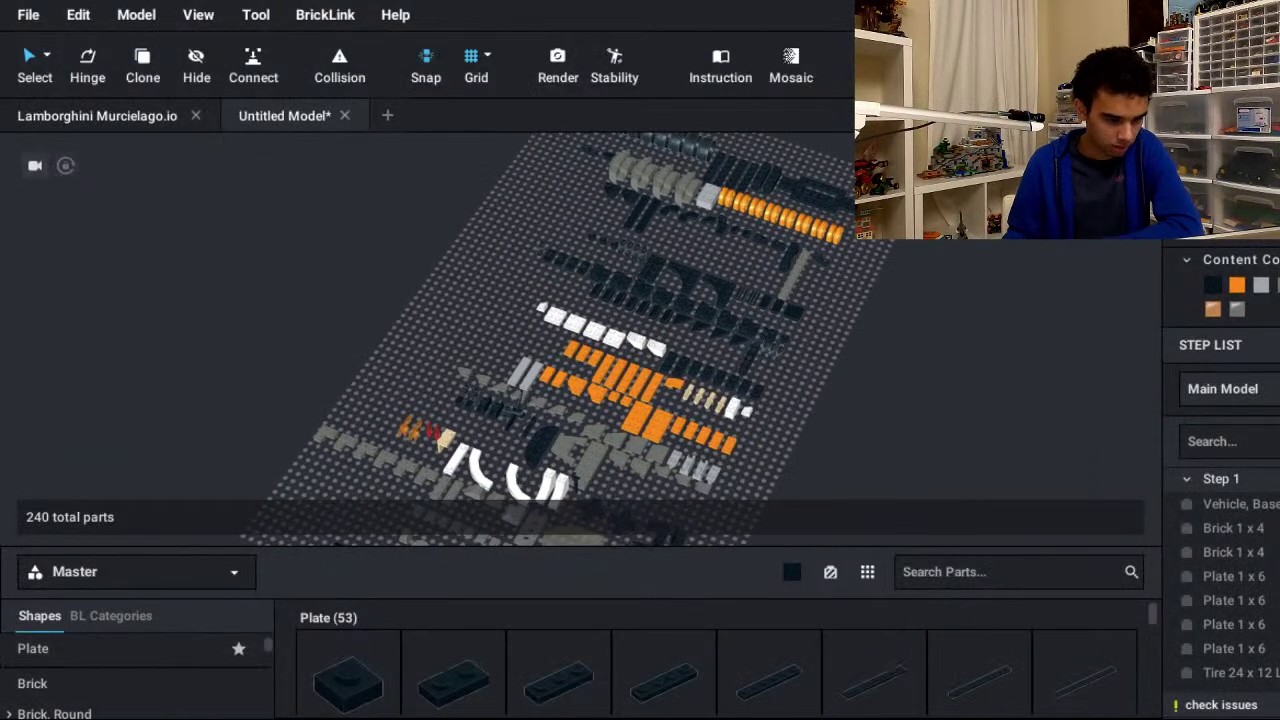
pyautogui.moveTo(1275, 417); pyautogui.dragTo(1107, 604, button='middle')
pyautogui.scroll(6, 1131, 580)
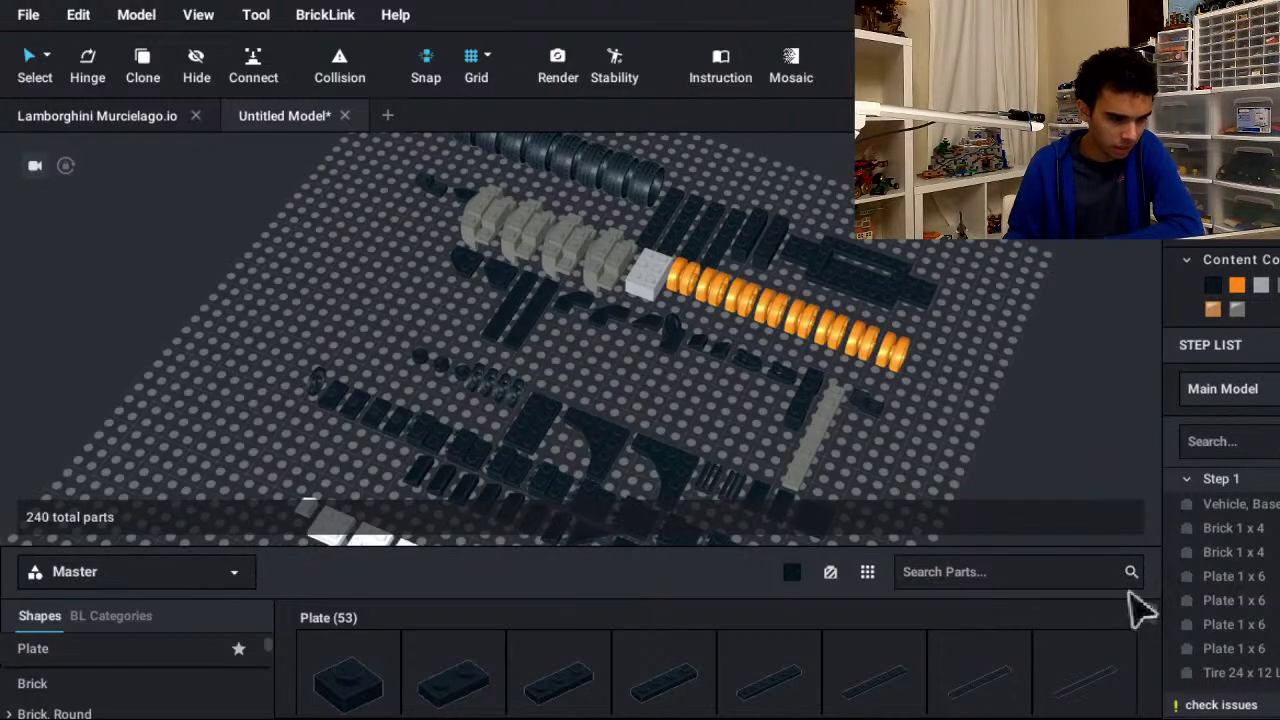
pyautogui.scroll(-1, 1129, 591)
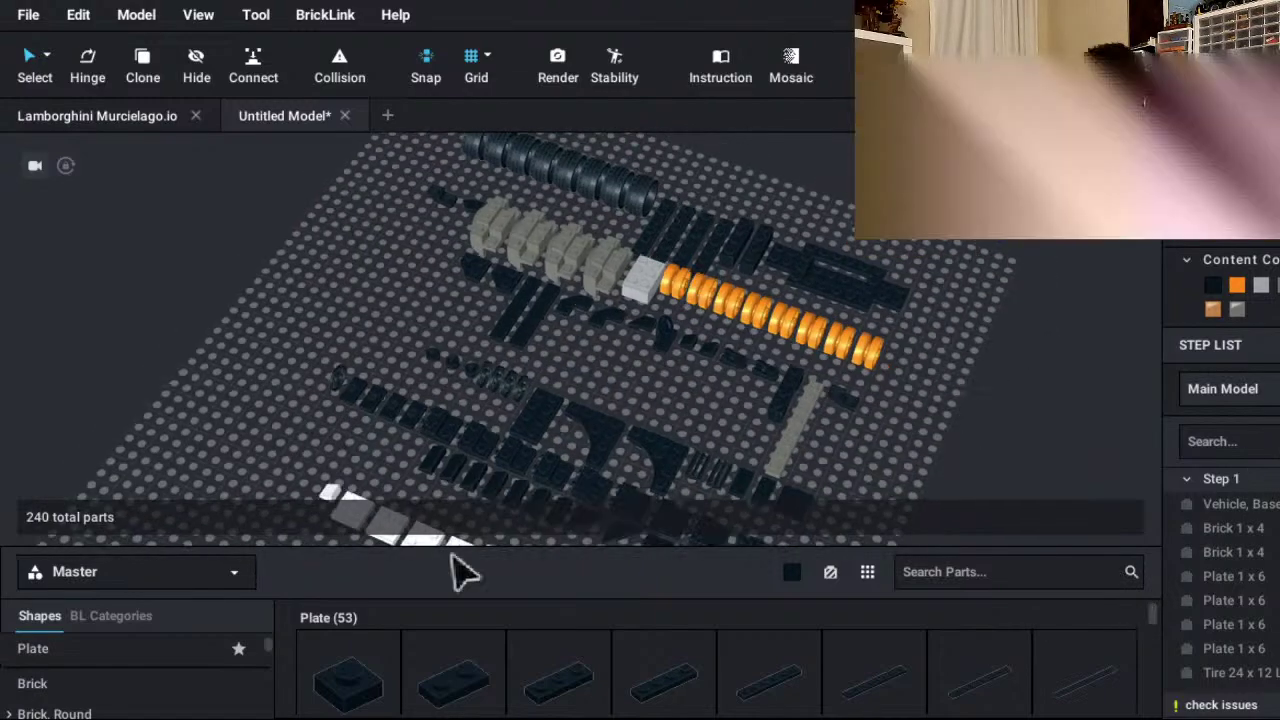
pyautogui.moveTo(520, 530); pyautogui.dragTo(760, 309, button='middle')
pyautogui.moveTo(985, 530); pyautogui.dragTo(1093, 395, button='middle')
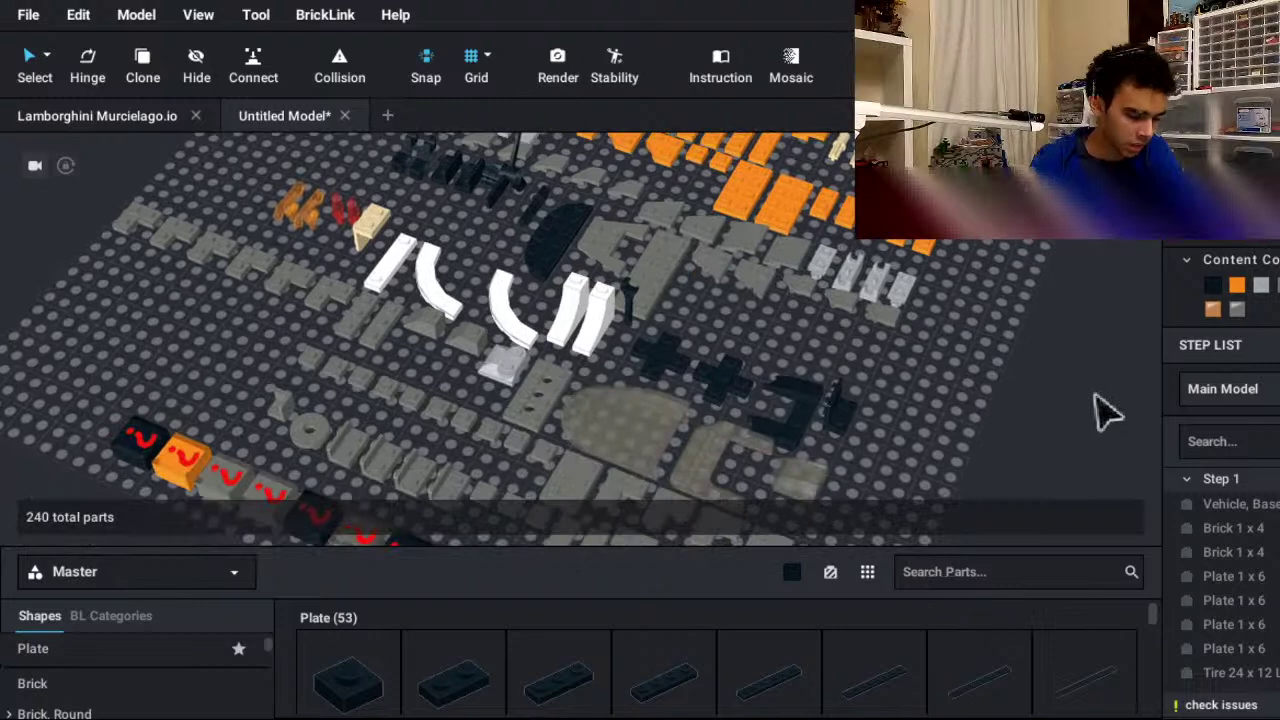
pyautogui.moveTo(1073, 510); pyautogui.dragTo(1135, 334, button='middle')
pyautogui.moveTo(1105, 550); pyautogui.dragTo(1100, 600, button='right')
pyautogui.moveTo(1100, 598); pyautogui.dragTo(1137, 532, button='middle')
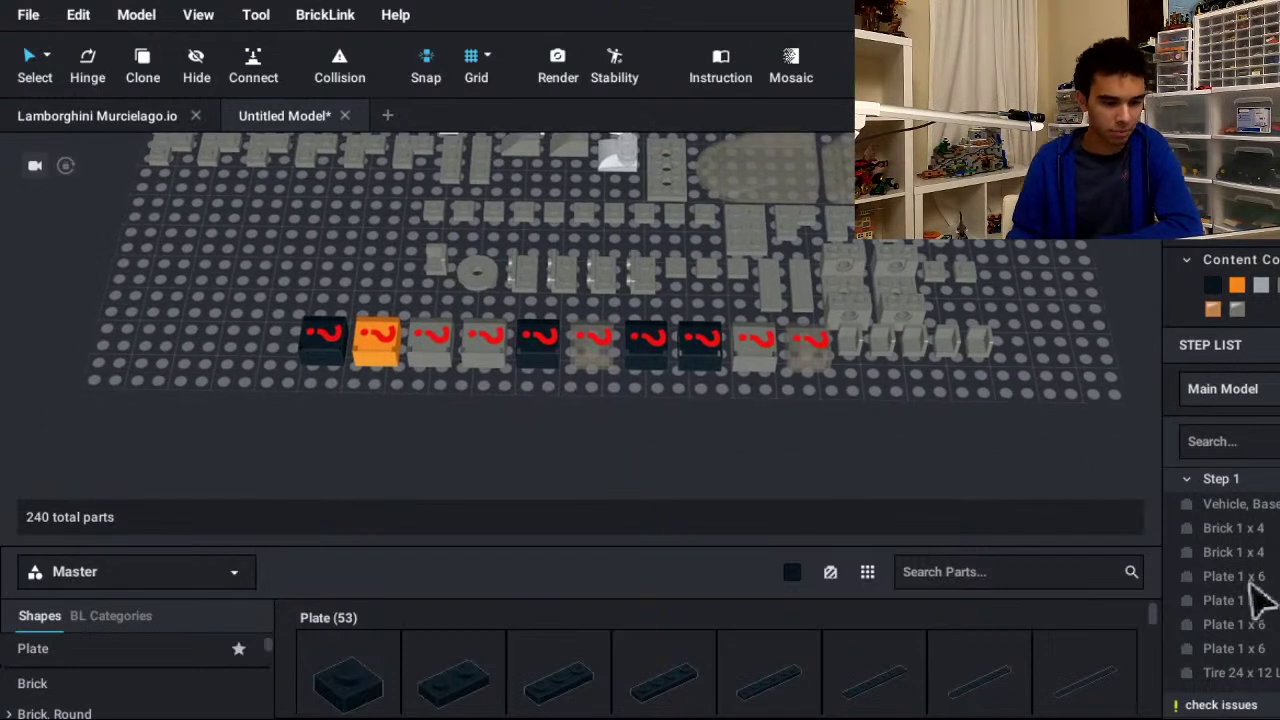
pyautogui.moveTo(1234, 600); pyautogui.dragTo(455, 470)
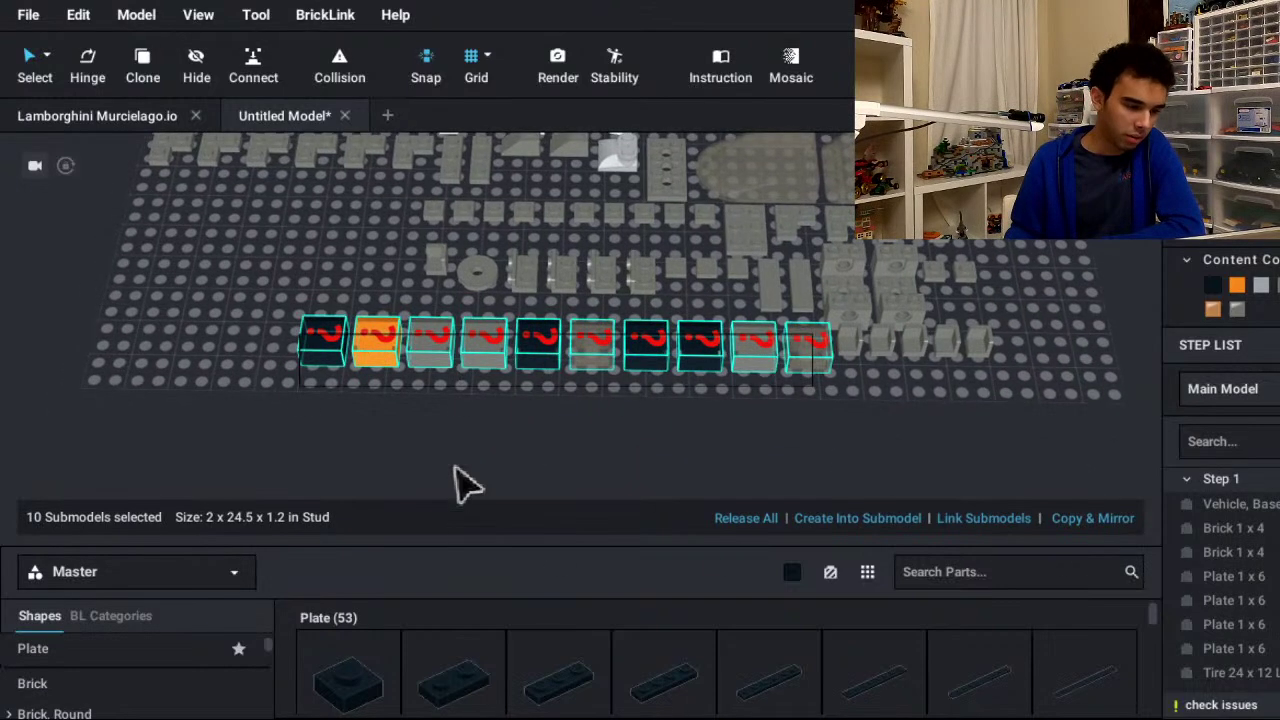
pyautogui.press('Delete')
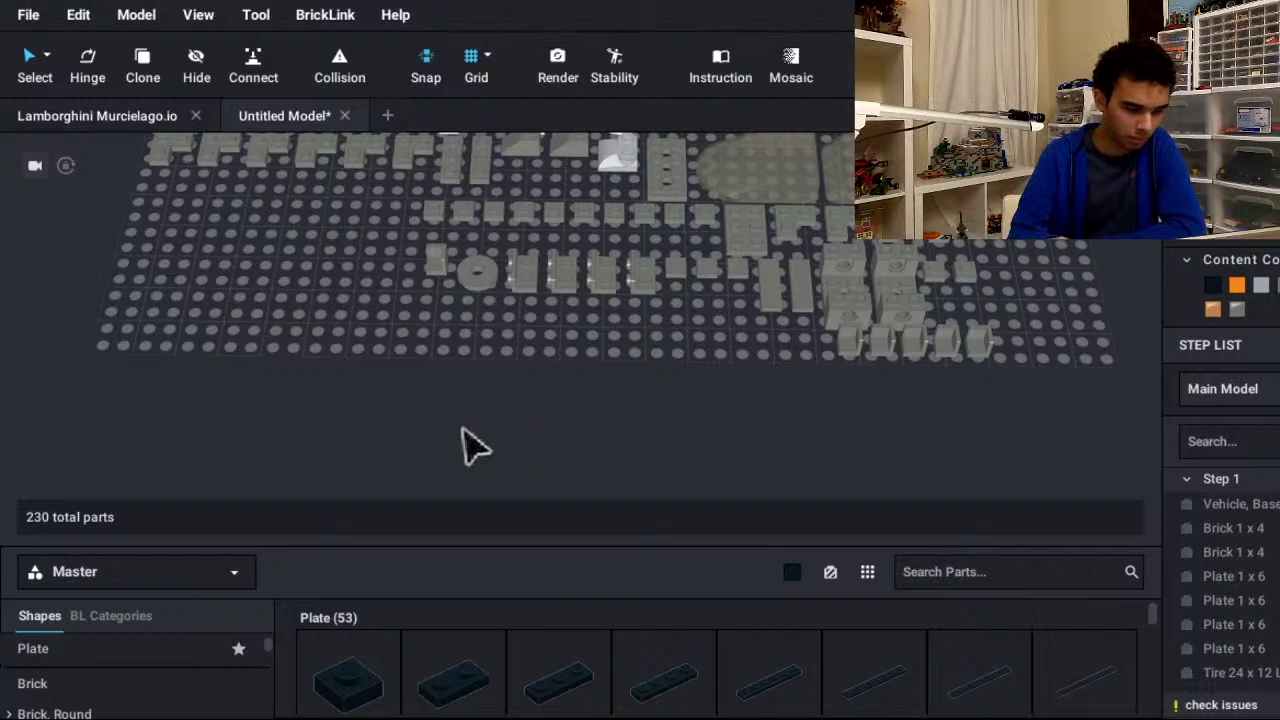
# - Move the black Bracket 1 x 2 - 2 x 2 Inverted out of the parts layout to an empty area near the grid's edge
pyautogui.moveTo(471, 443); pyautogui.dragTo(655, 615, button='right')
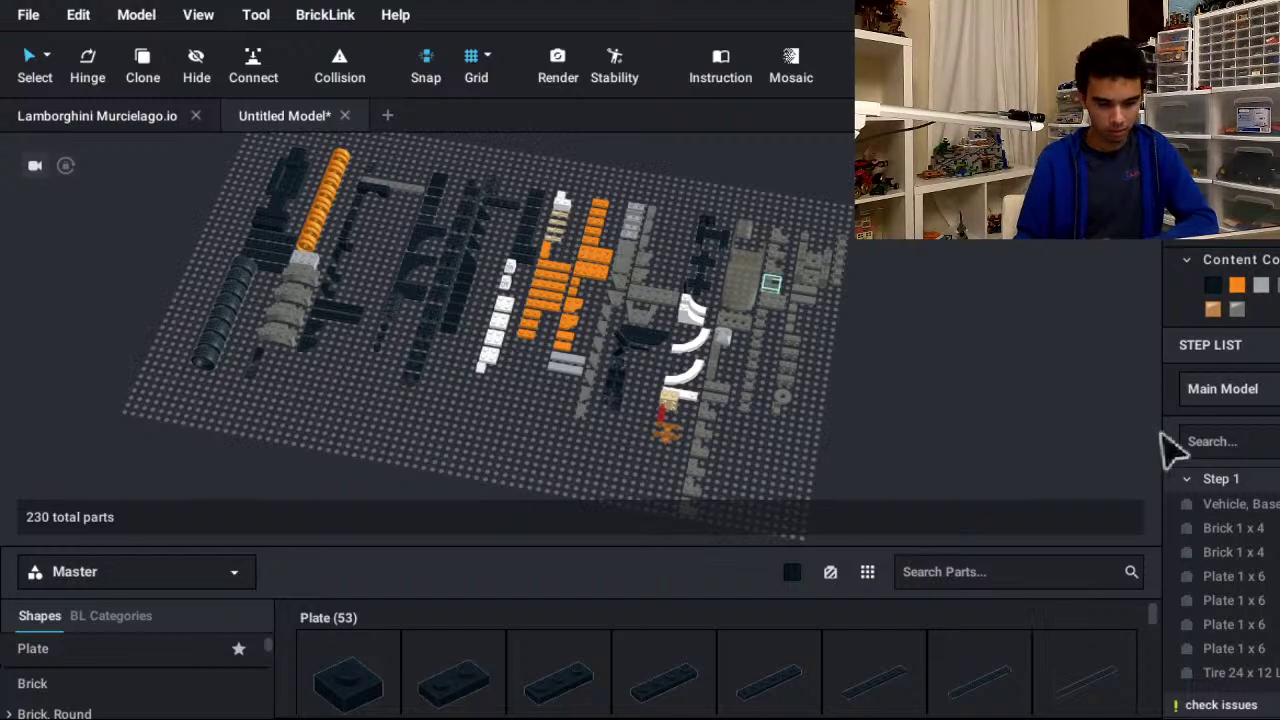
pyautogui.scroll(-5, 803, 540)
pyautogui.scroll(-3, 766, 540)
pyautogui.moveTo(885, 540); pyautogui.dragTo(966, 497, button='right')
pyautogui.scroll(-3, 960, 500)
pyautogui.scroll(-3, 965, 515)
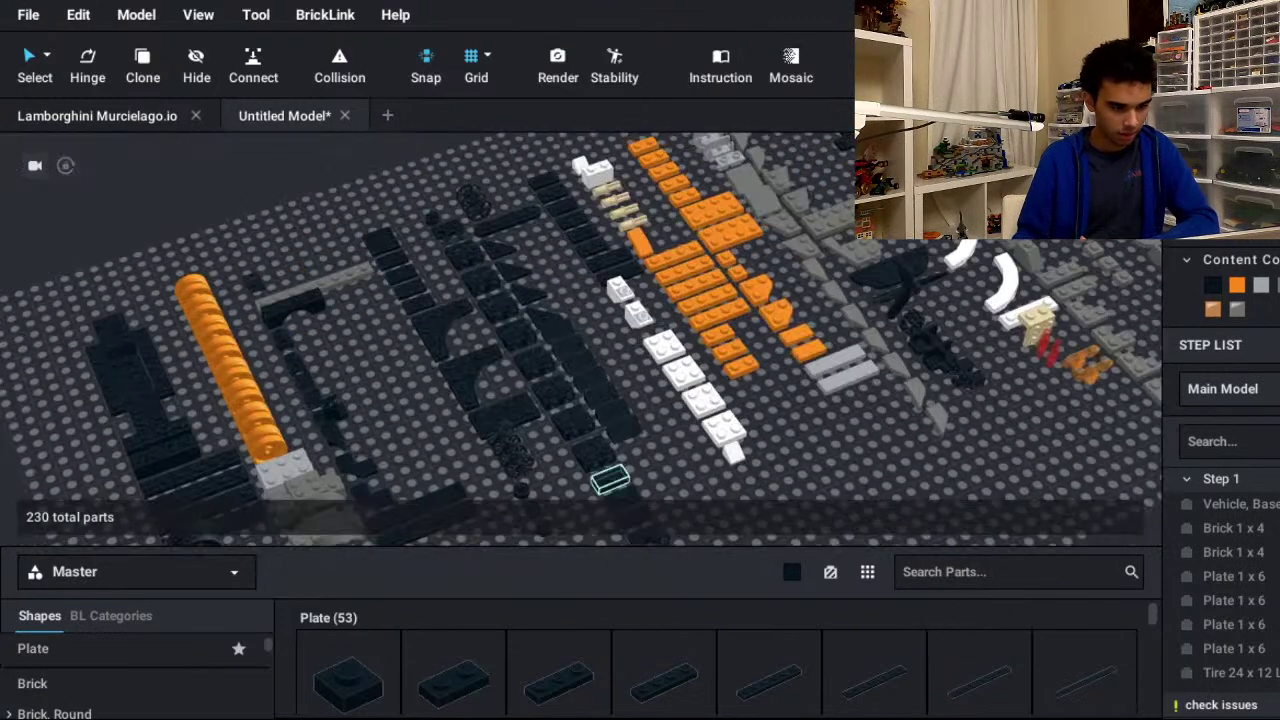
pyautogui.moveTo(1279, 605); pyautogui.dragTo(1260, 646, button='middle')
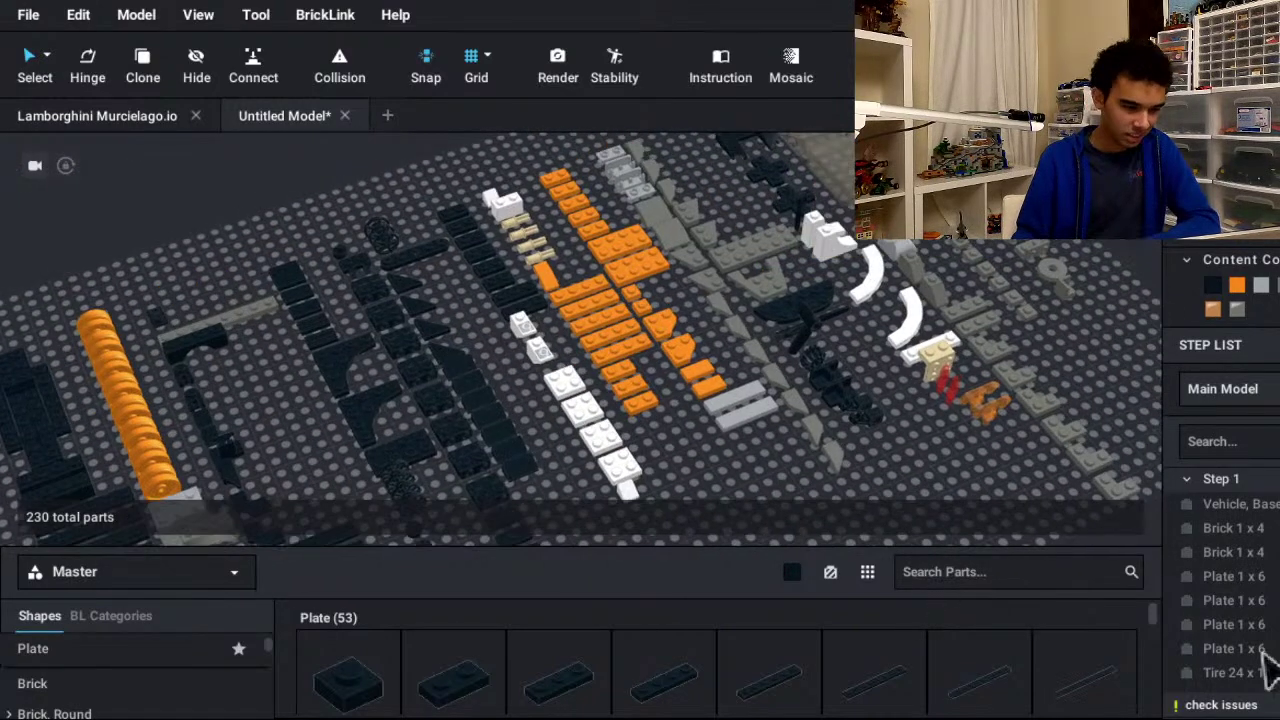
pyautogui.scroll(-2, 1257, 635)
pyautogui.moveTo(870, 522); pyautogui.dragTo(1100, 247, button='middle')
pyautogui.moveTo(1114, 343); pyautogui.dragTo(680, 711, button='middle')
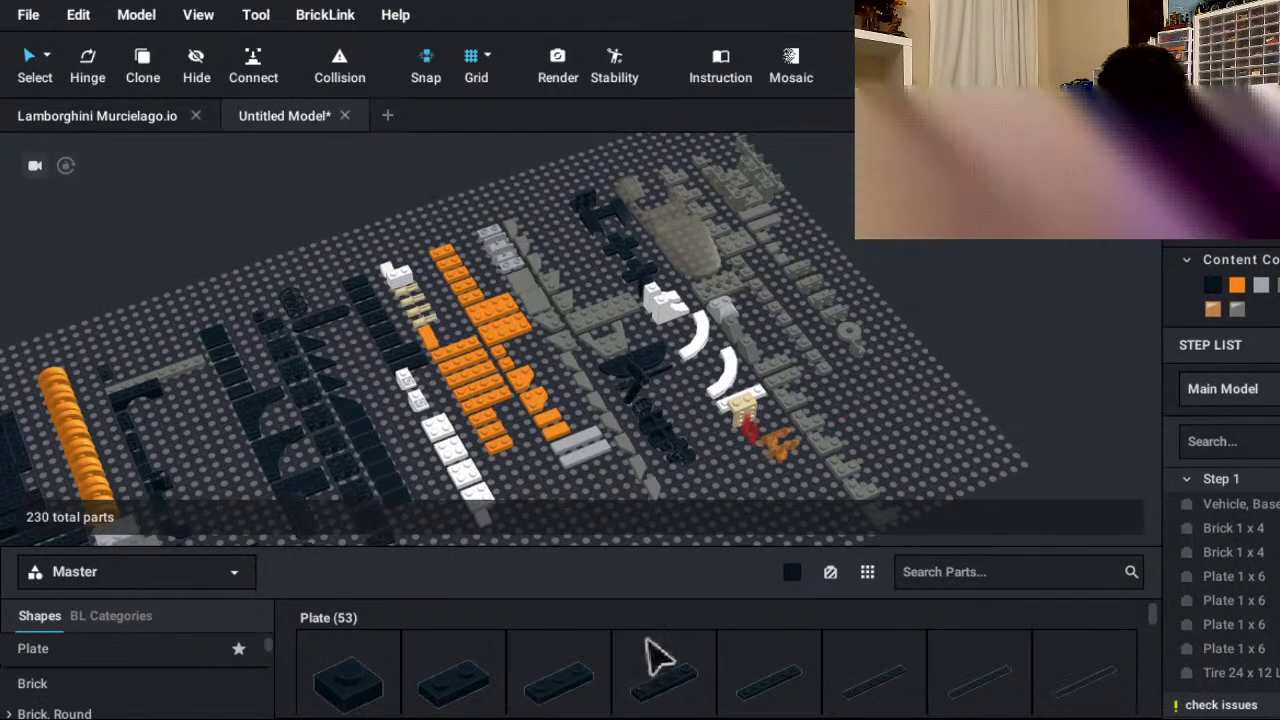
pyautogui.scroll(8, 957, 423)
pyautogui.moveTo(1009, 403); pyautogui.dragTo(733, 336)
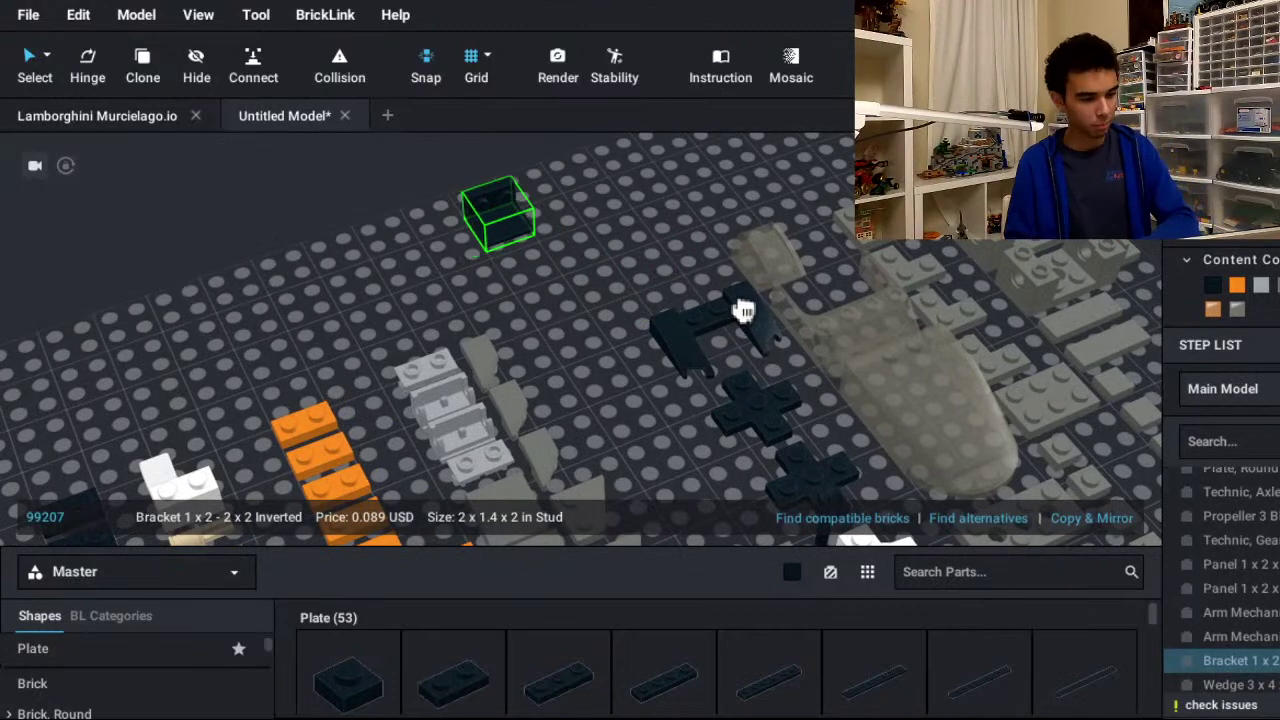
# - Duplicate the black inverted bracket and place the copy beside the original on the grid
pyautogui.moveTo(737, 309); pyautogui.dragTo(1017, 517, button='middle')
pyautogui.rightClick(650, 465)
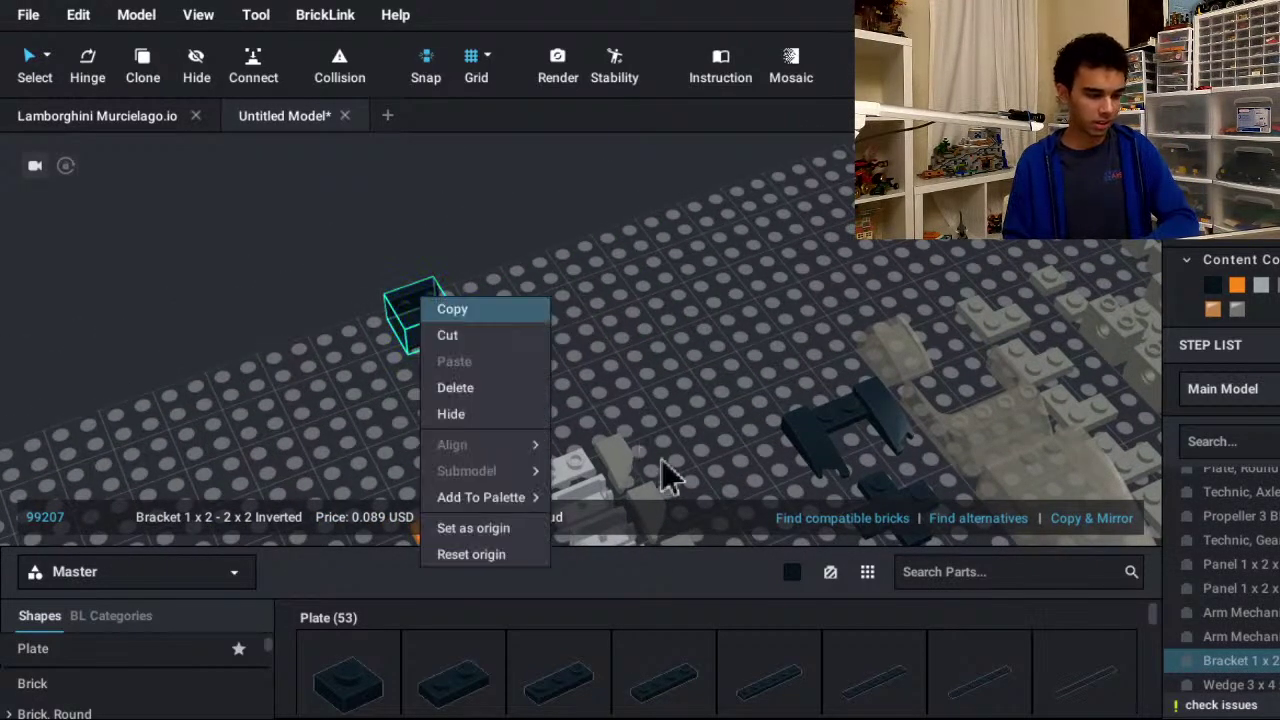
pyautogui.click(690, 468)
pyautogui.rightClick(790, 455)
pyautogui.click(556, 358)
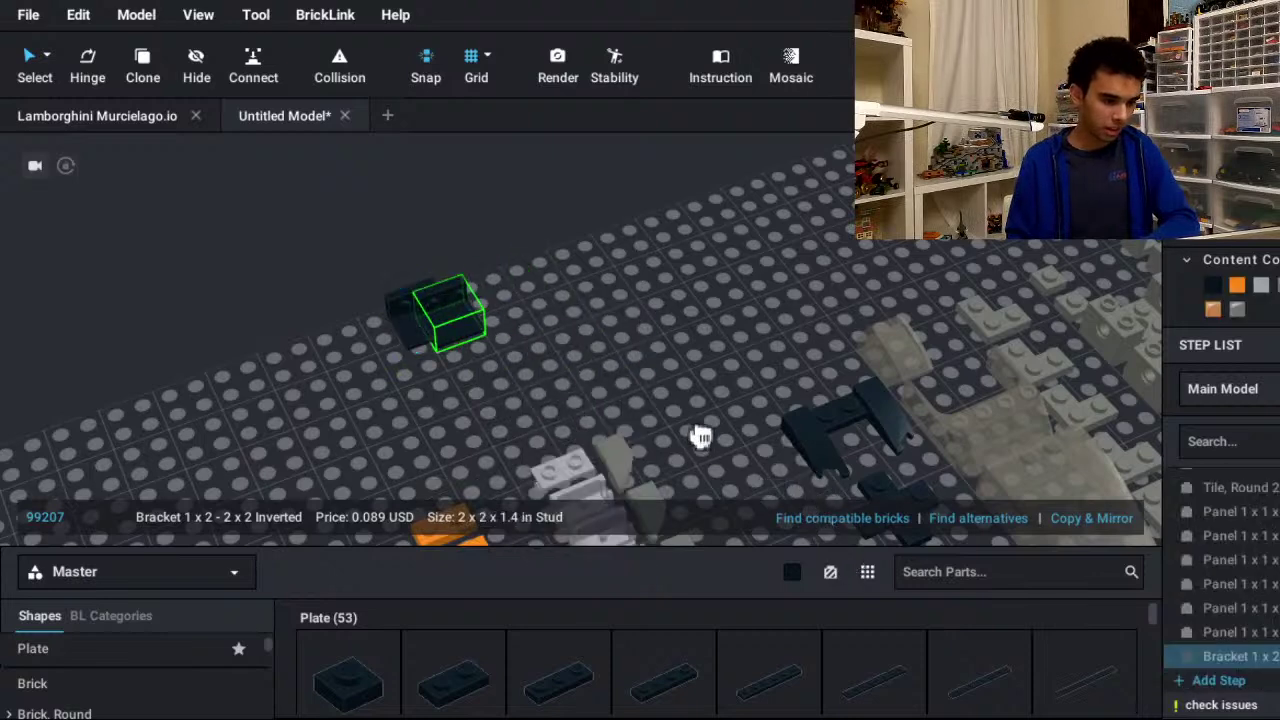
pyautogui.click(715, 430)
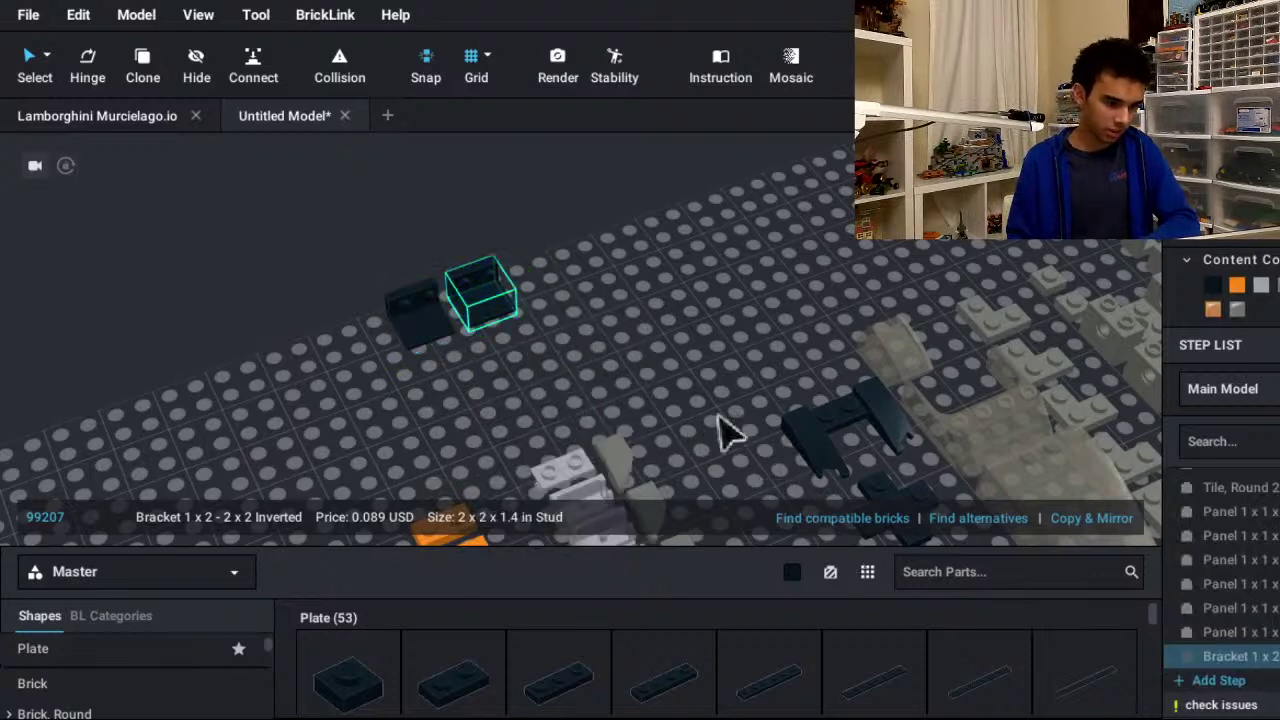
pyautogui.press('Escape')
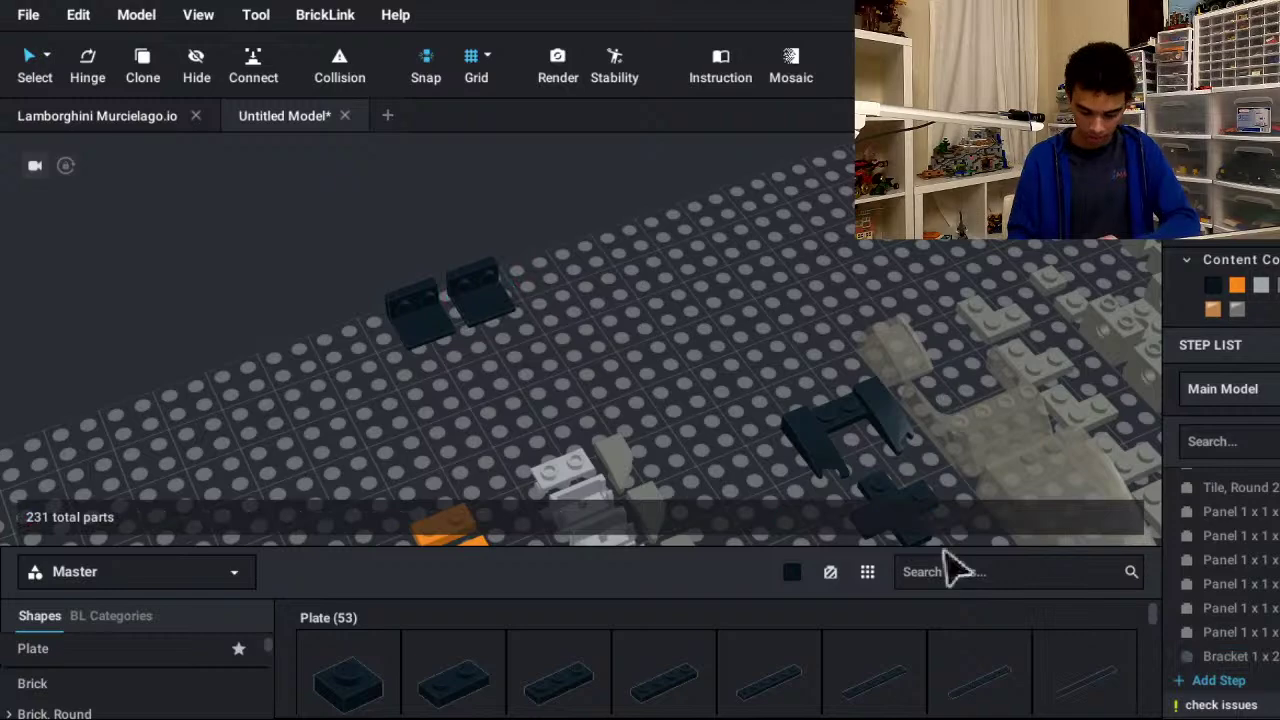
# - Attach an orange Plate 1 x 4 sideways onto the upright studs of the black inverted brackets
pyautogui.scroll(-5, 946, 549)
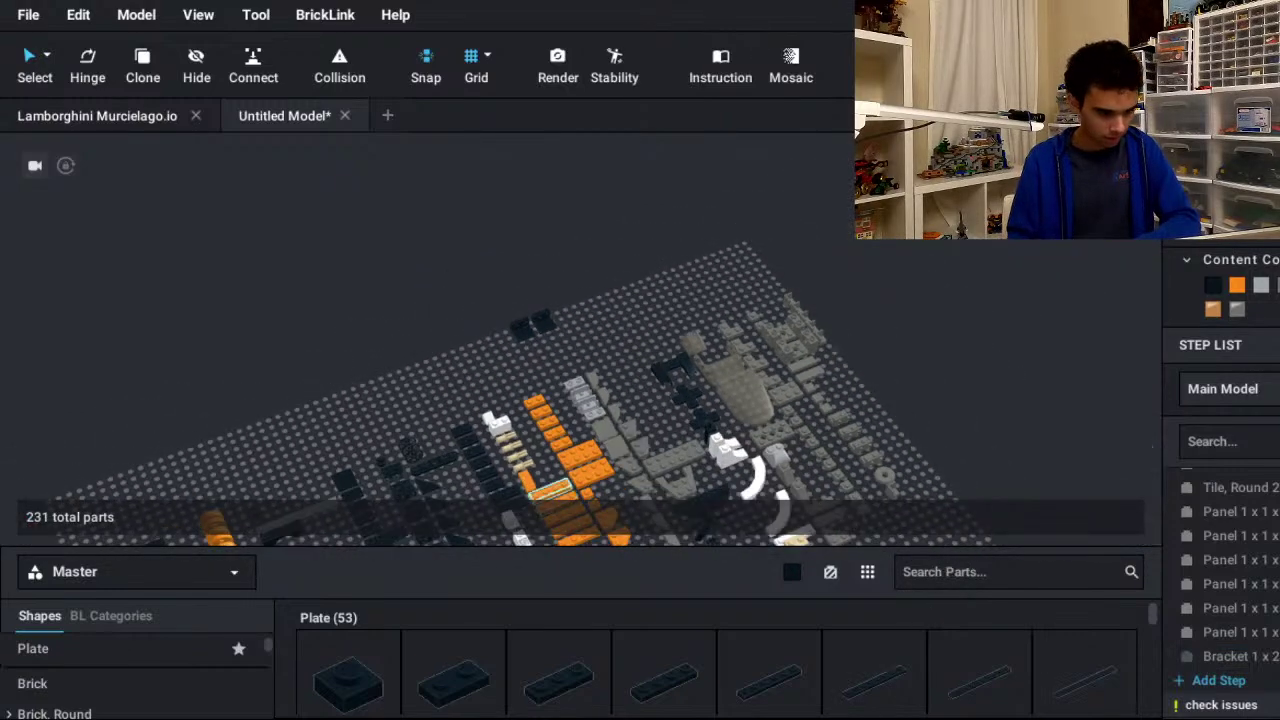
pyautogui.moveTo(550, 489); pyautogui.dragTo(497, 435)
pyautogui.scroll(5, 590, 410)
pyautogui.scroll(4, 590, 414)
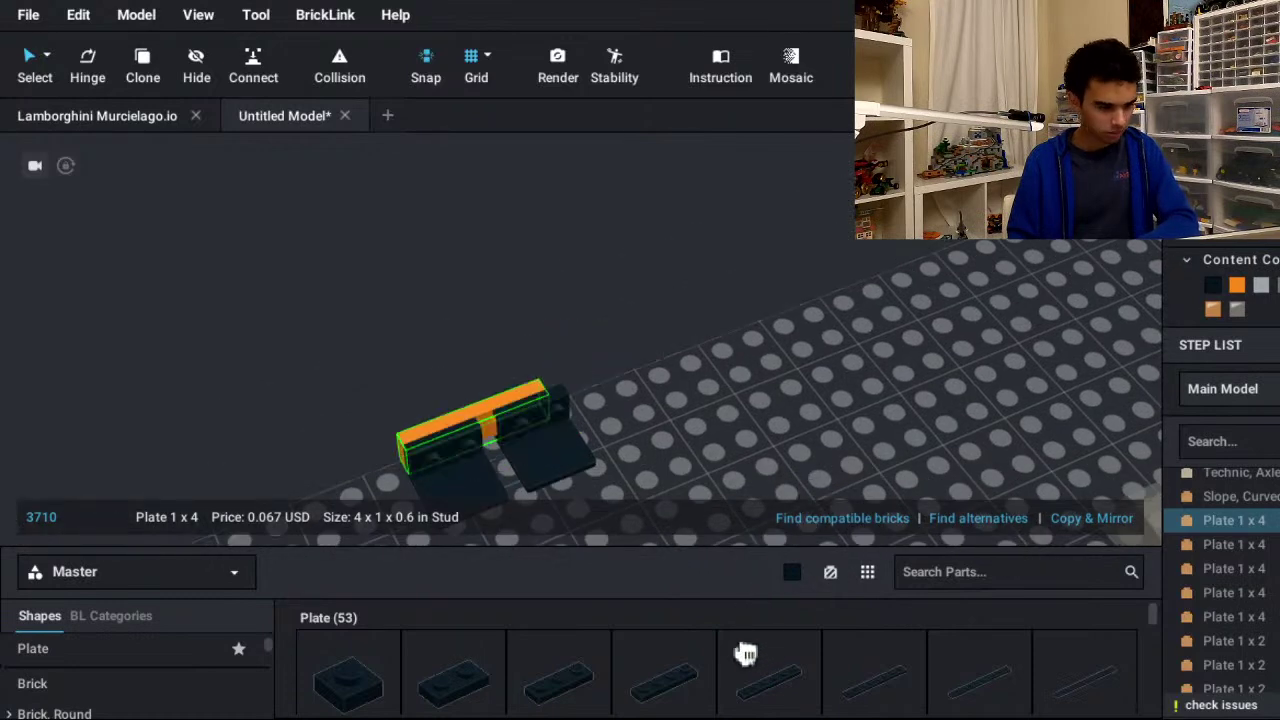
pyautogui.rightClick(561, 337)
pyautogui.click(714, 412)
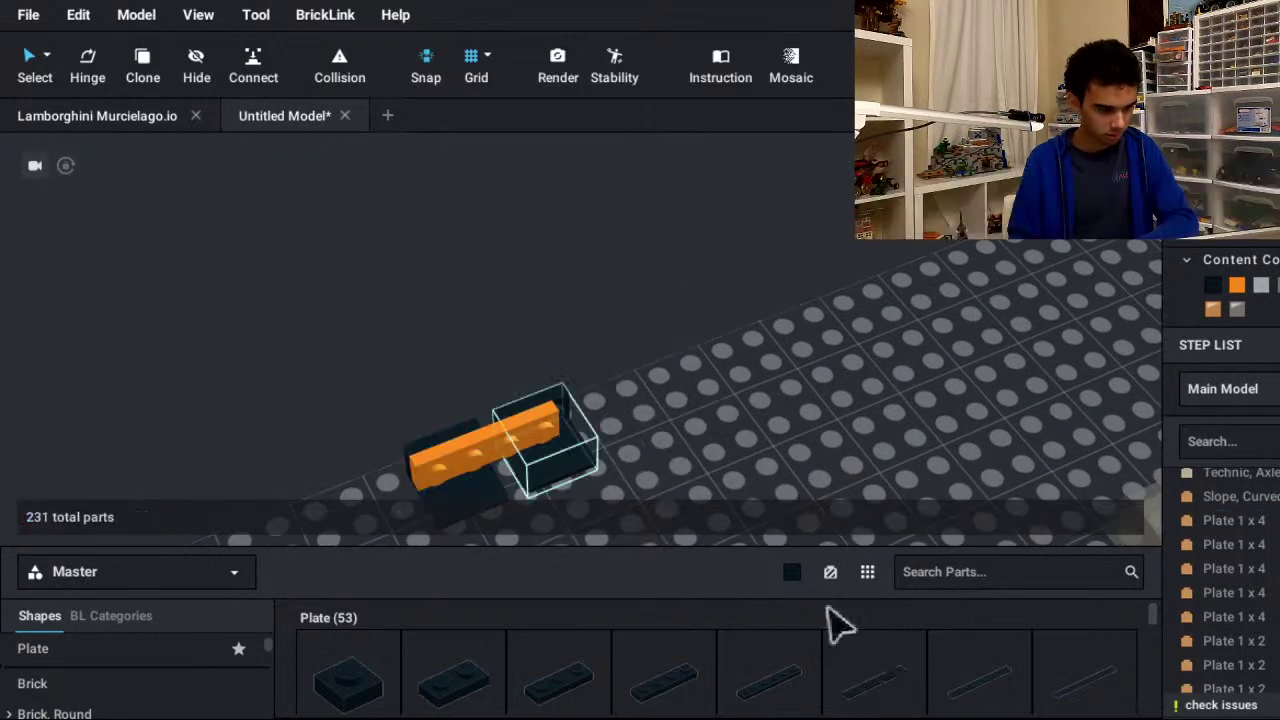
# - Shift the second inverted bracket flush against the first so the orange Plate 1 x 4 spans both
pyautogui.hotkey('ctrl', 'z')
pyautogui.click(622, 350)
pyautogui.moveTo(648, 466); pyautogui.dragTo(657, 408, button='middle')
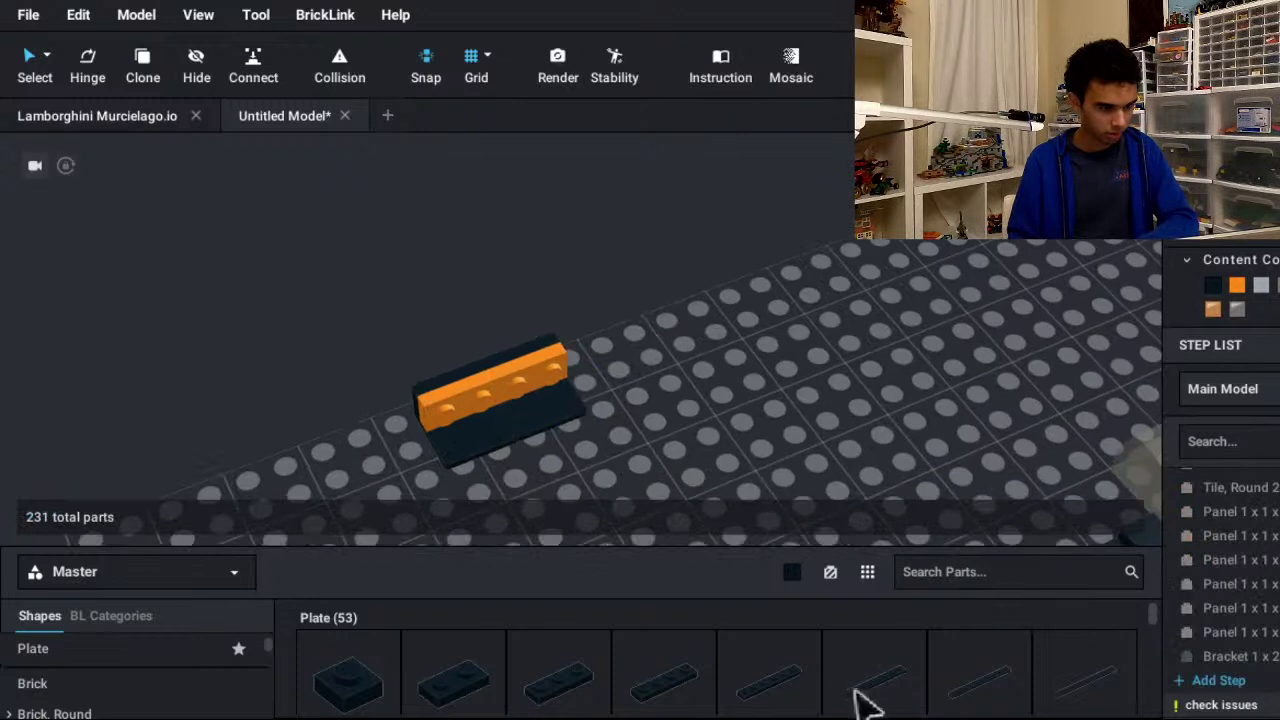
pyautogui.hotkey('ctrl', 'v')
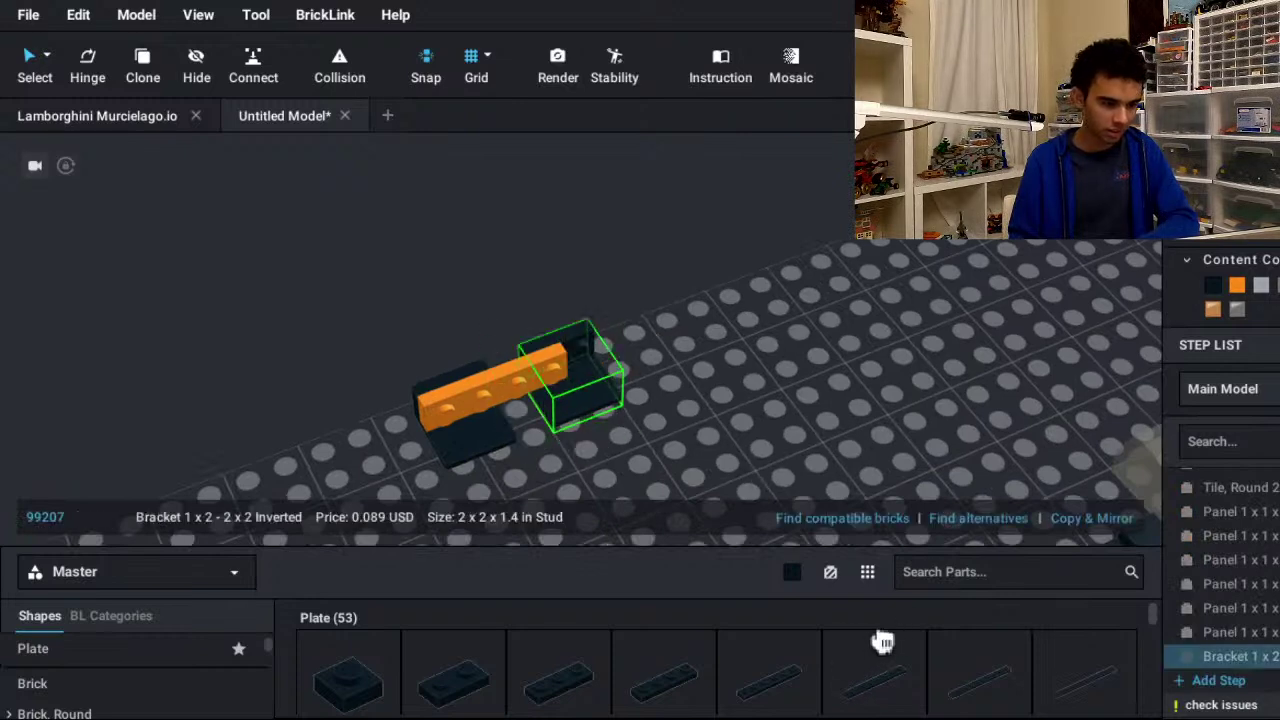
pyautogui.press('Left')
pyautogui.press('Left')
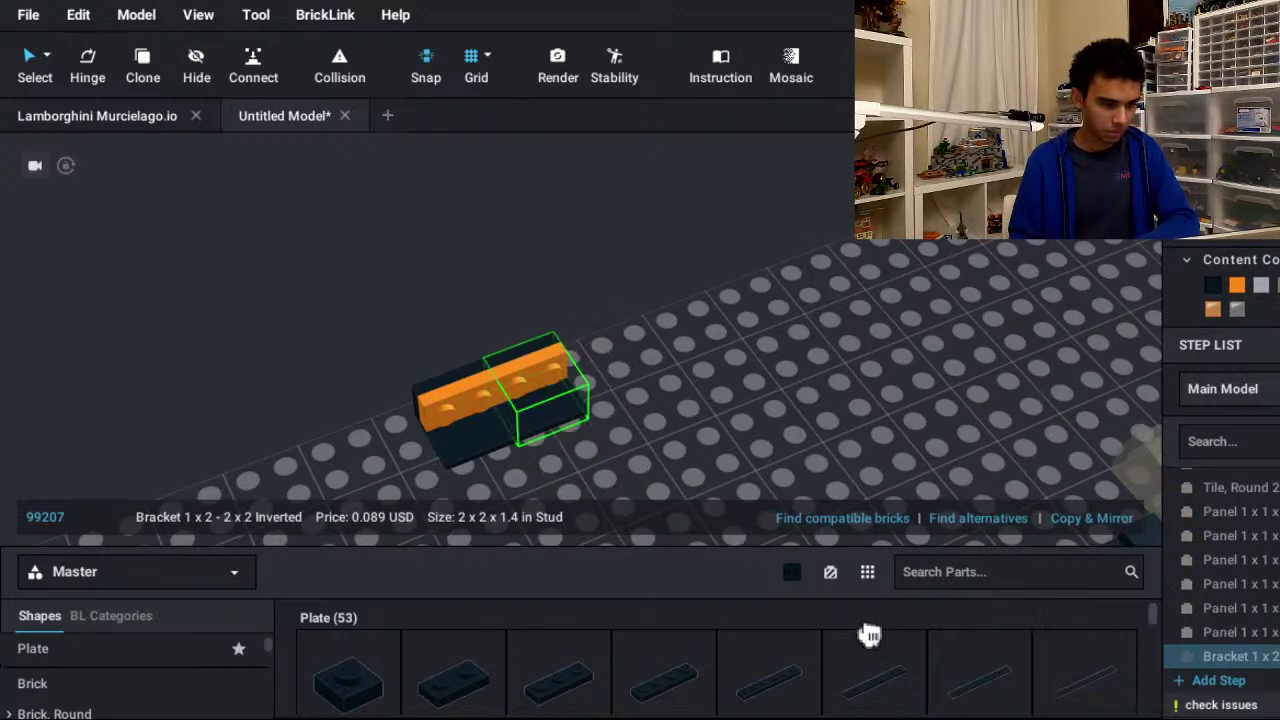
pyautogui.click(766, 337)
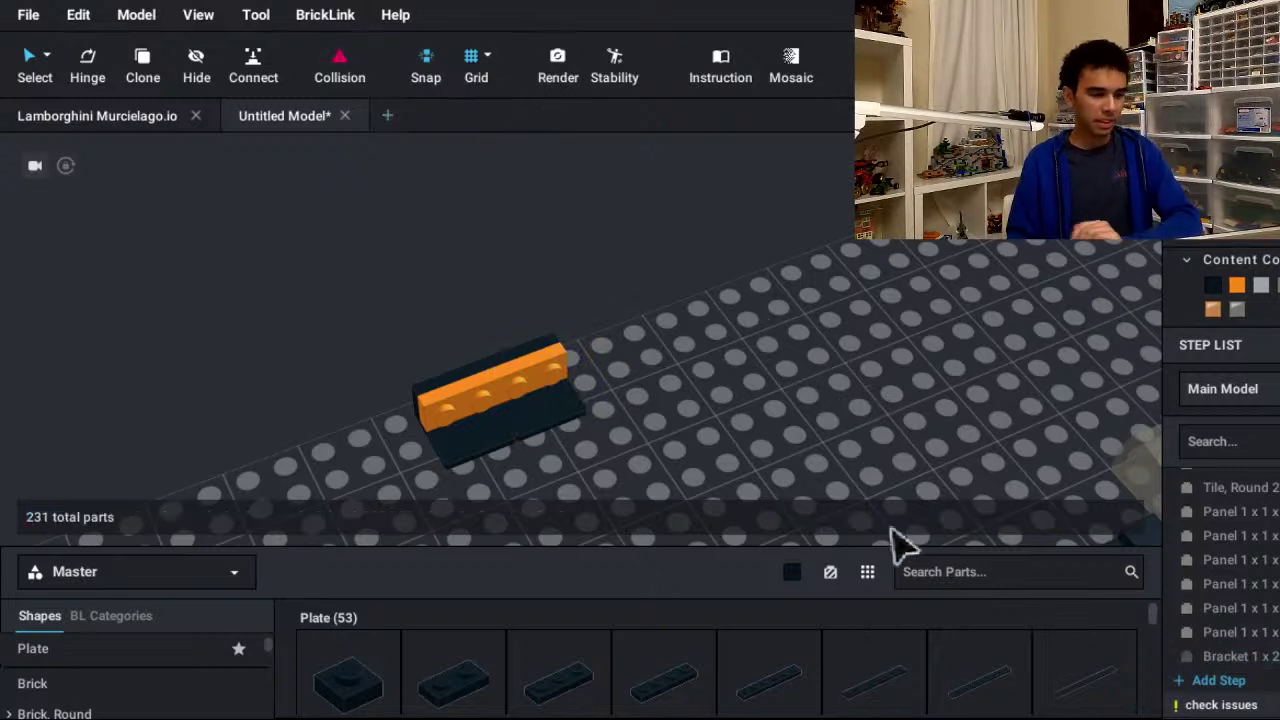
# - Move a grey Panel 1 x 1 x 1 Corner from the parts layout onto one end of the joined brackets, against the orange plate
pyautogui.moveTo(889, 527); pyautogui.dragTo(877, 418, button='middle')
pyautogui.scroll(-6, 877, 418)
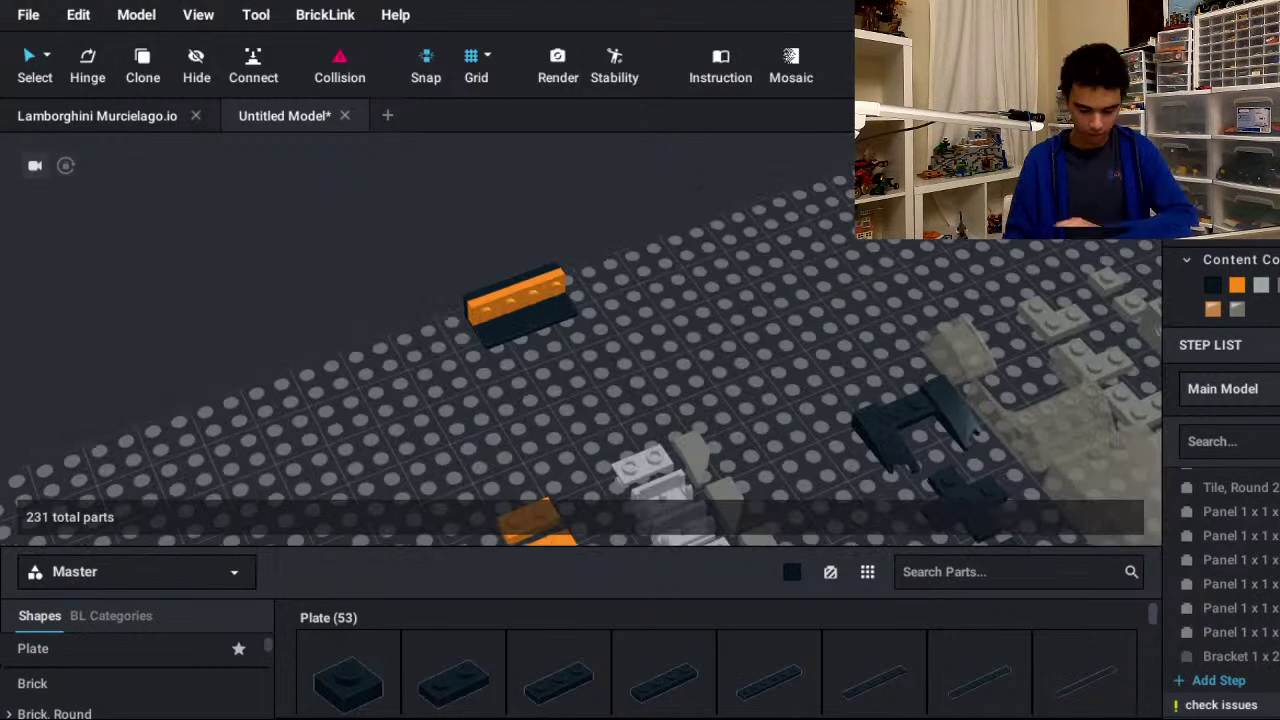
pyautogui.moveTo(877, 418); pyautogui.dragTo(662, 243, button='middle')
pyautogui.click(918, 265)
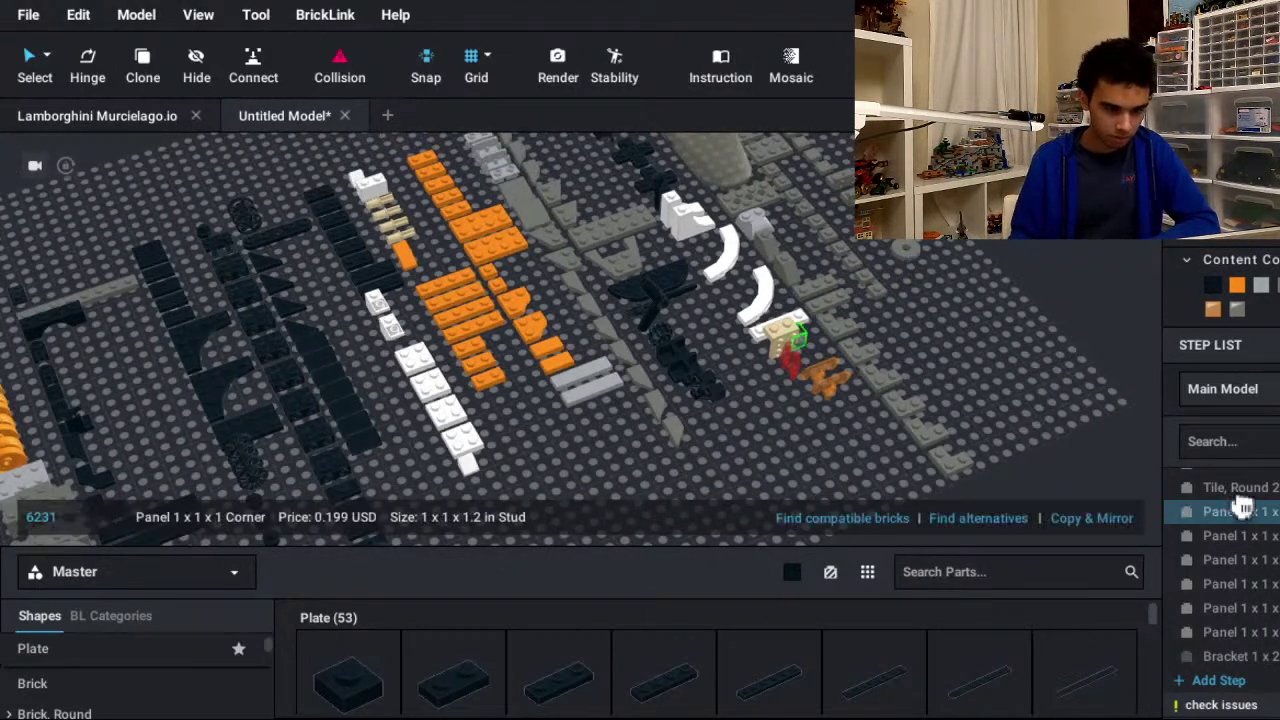
pyautogui.moveTo(940, 451); pyautogui.dragTo(851, 412, button='right')
pyautogui.scroll(5, 851, 412)
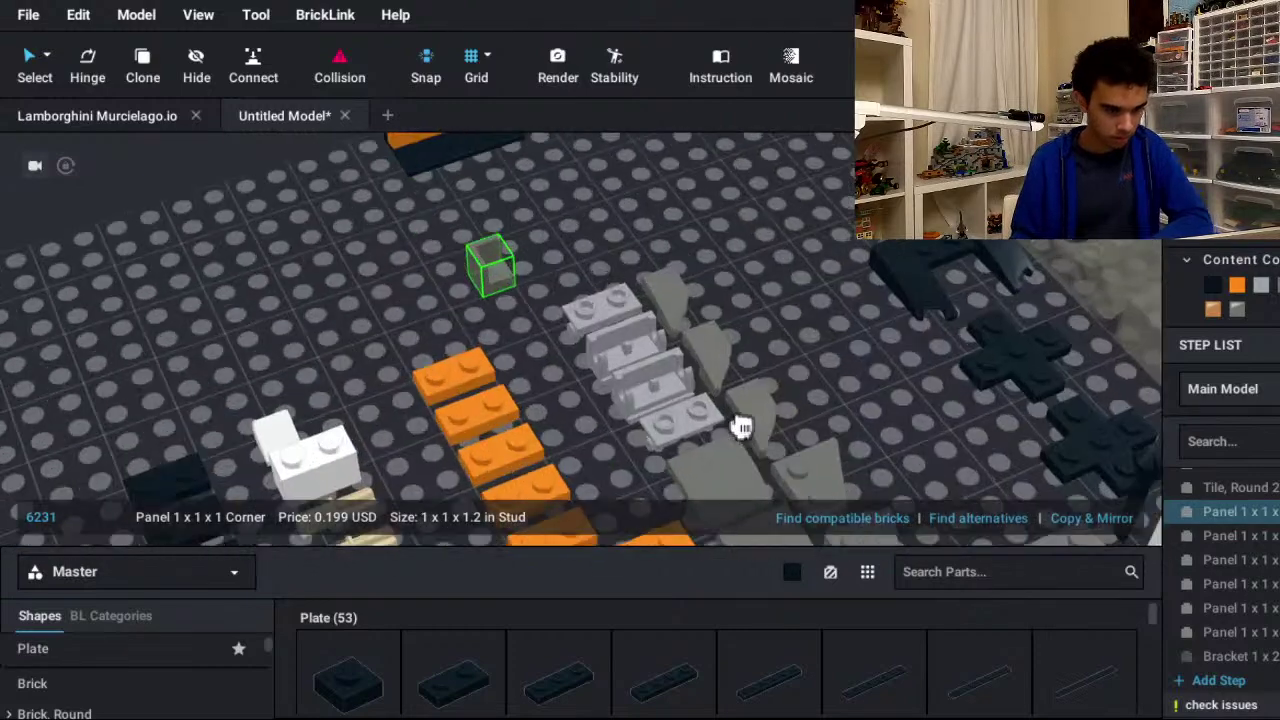
pyautogui.moveTo(737, 423); pyautogui.dragTo(791, 623, button='middle')
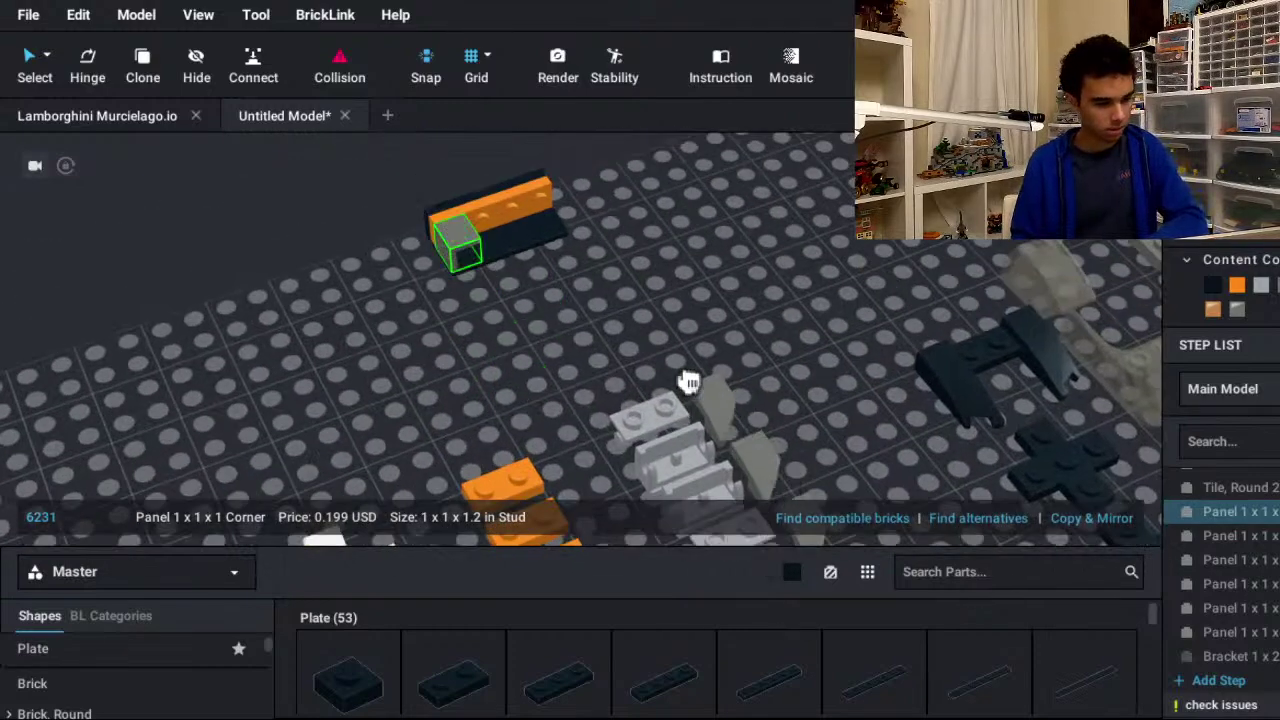
pyautogui.click(323, 523)
# - Move a second grey Panel 1 x 1 x 1 Corner from the parts layout onto the opposite end of the joined brackets
pyautogui.scroll(-5, 450, 530)
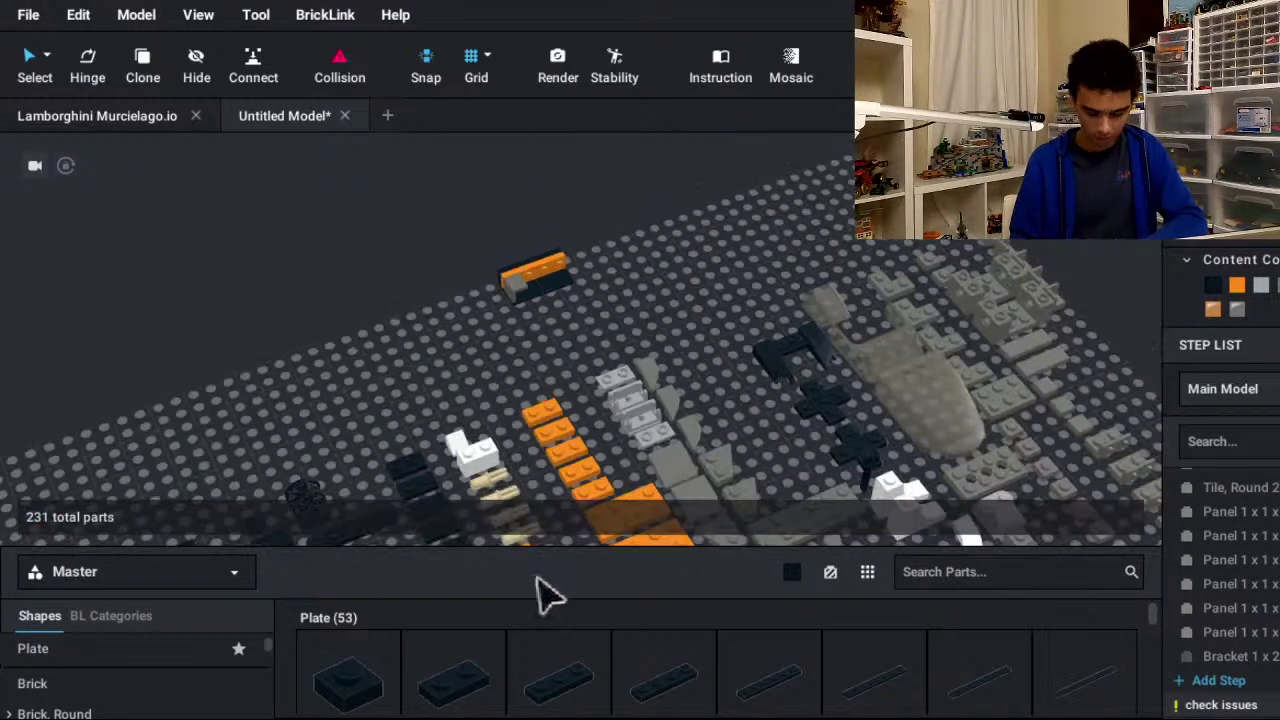
pyautogui.scroll(2, 623, 423)
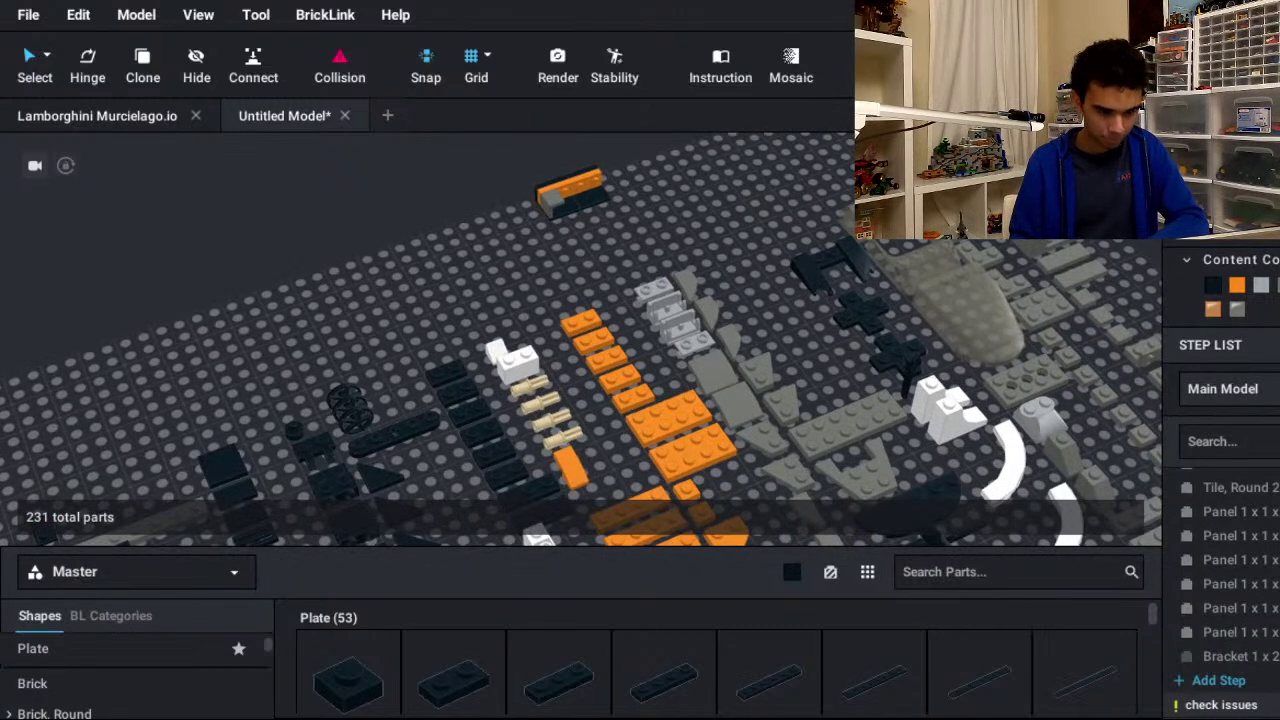
pyautogui.moveTo(900, 500); pyautogui.dragTo(832, 523, button='right')
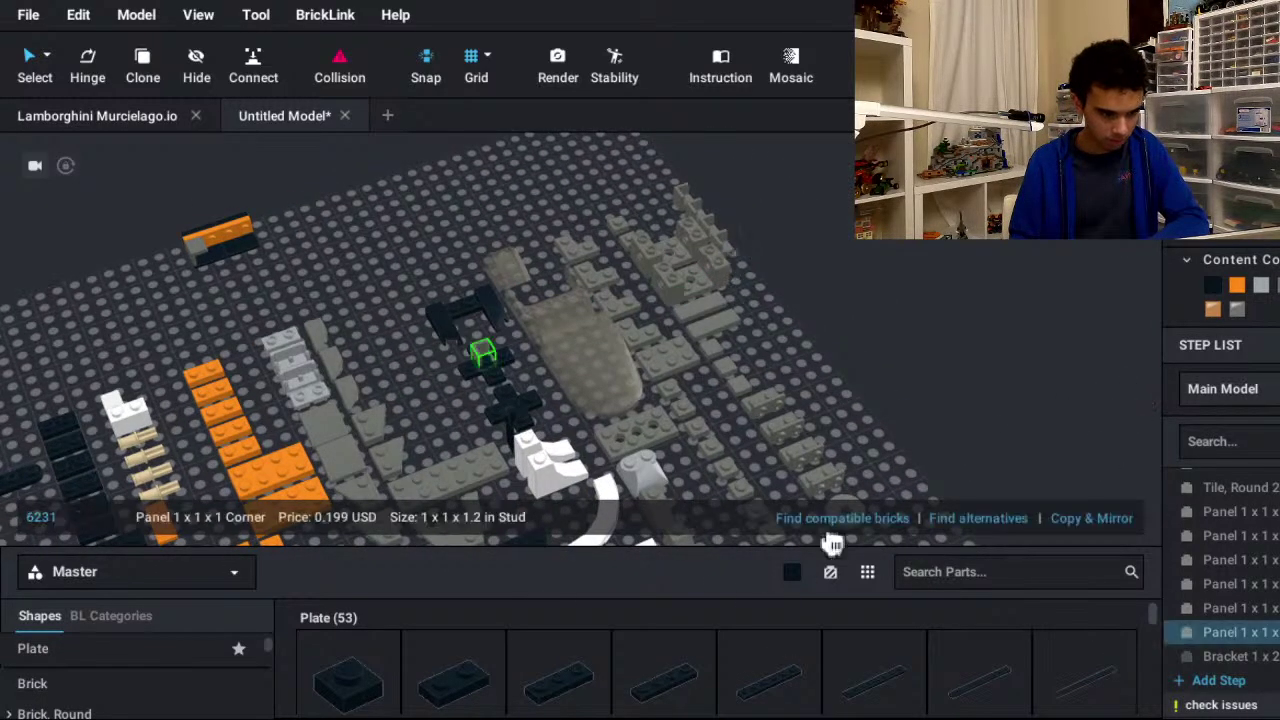
pyautogui.moveTo(832, 543); pyautogui.dragTo(543, 385)
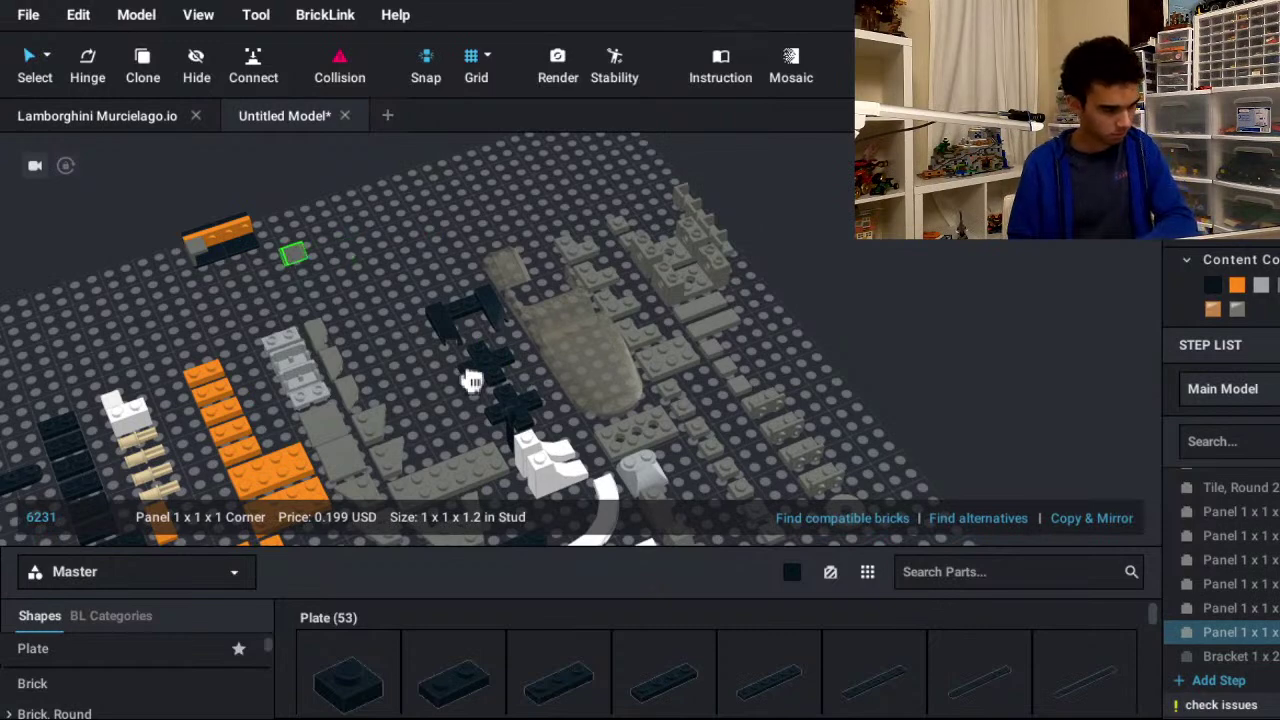
pyautogui.scroll(5, 691, 403)
pyautogui.moveTo(486, 472); pyautogui.dragTo(700, 488, button='middle')
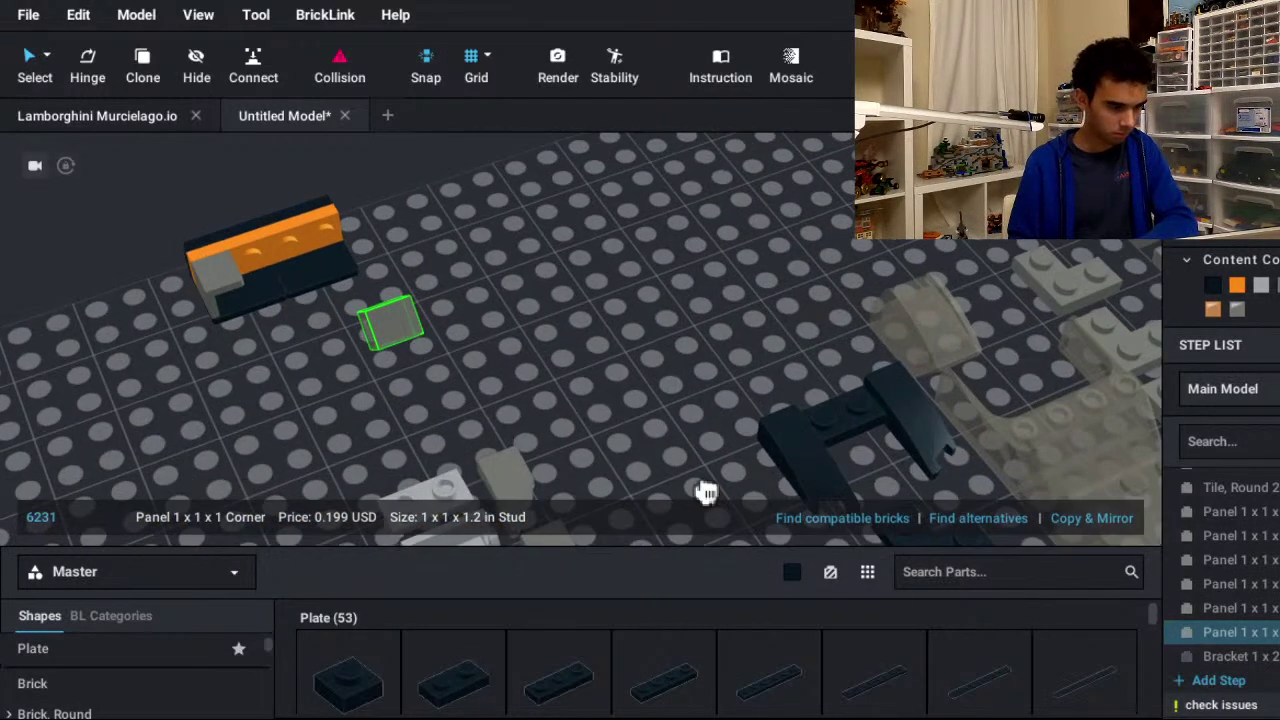
pyautogui.moveTo(700, 488); pyautogui.dragTo(497, 383)
# - Rotate the second corner panel until it mirrors the first one, and set it in place on the brackets
pyautogui.press('Right')
pyautogui.press('Right')
pyautogui.press('Right')
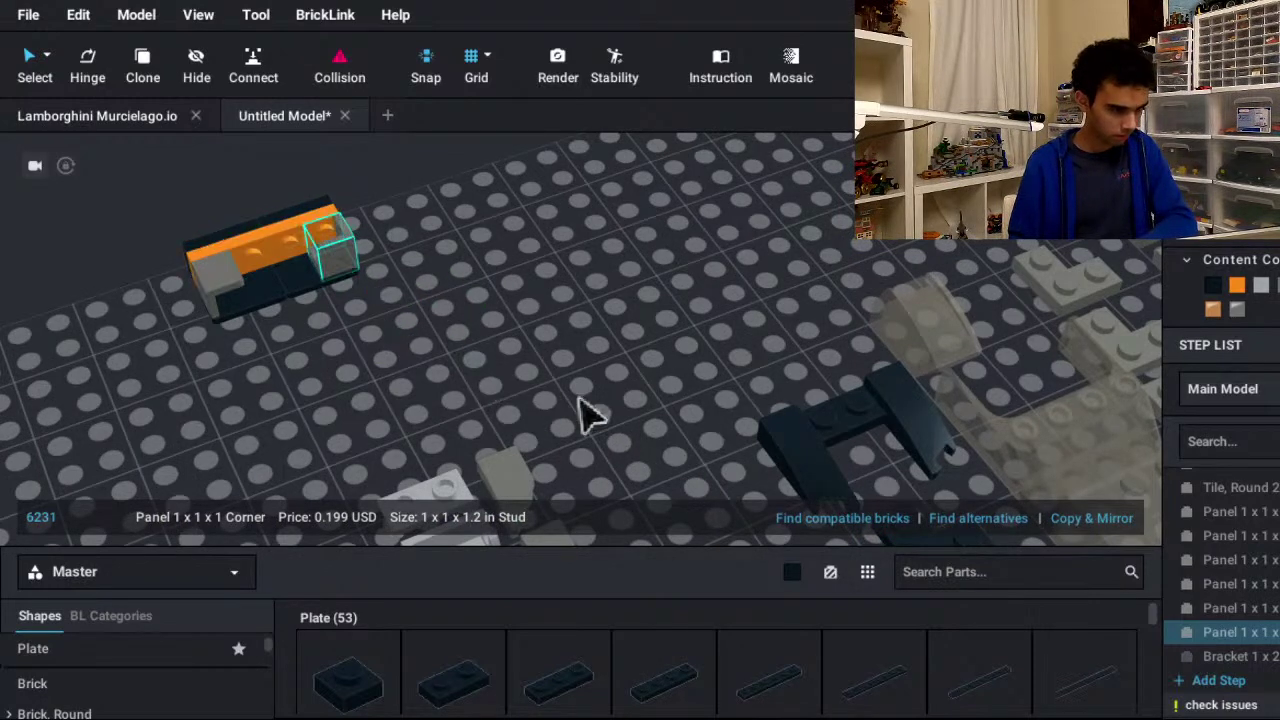
pyautogui.press('Right')
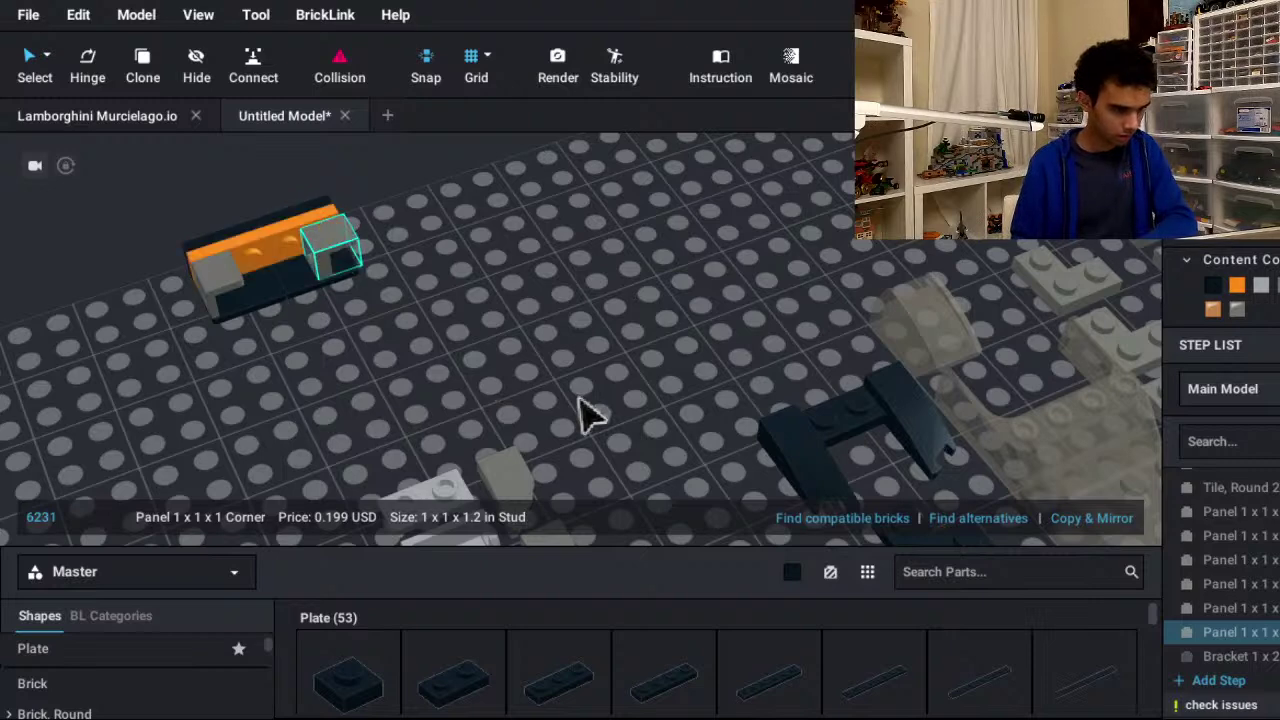
pyautogui.press('Right')
pyautogui.press('Right')
pyautogui.click(612, 389)
# - Add a Panel 1 x 2 x 1 with Rounded Corners between the two corner panels and recolour it to match their grey
pyautogui.scroll(-1, 633, 460)
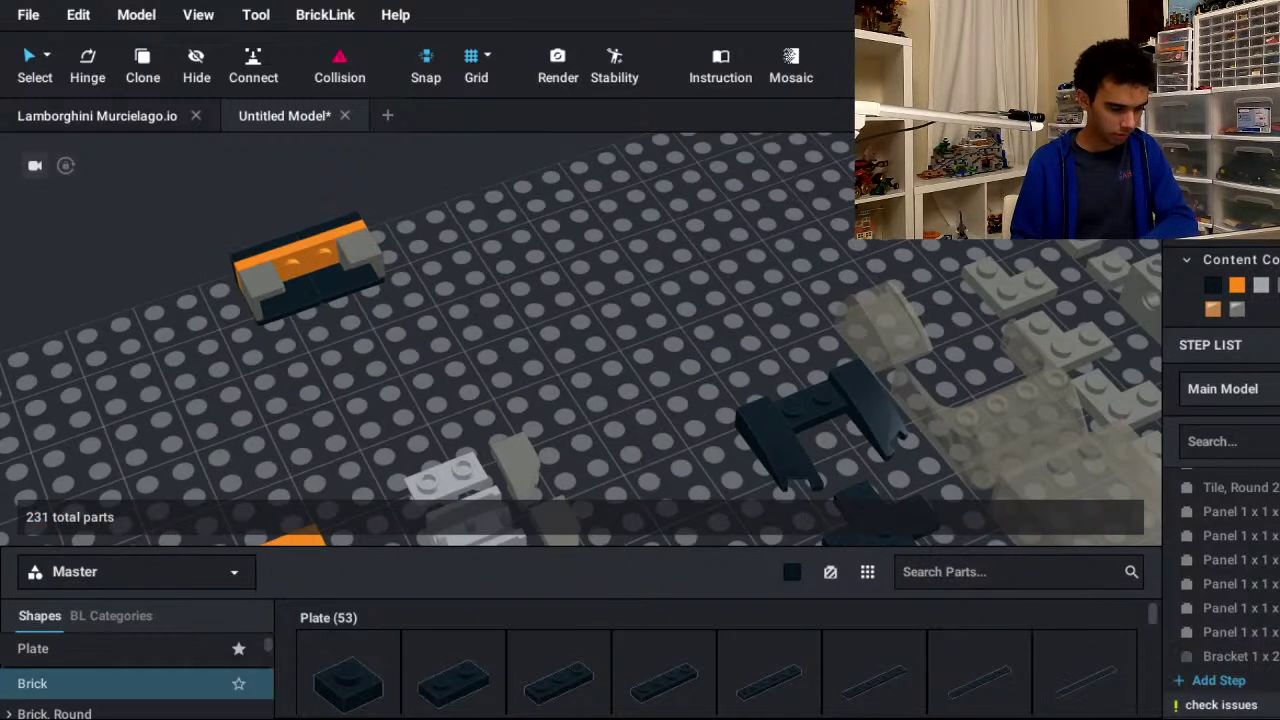
pyautogui.moveTo(711, 685)
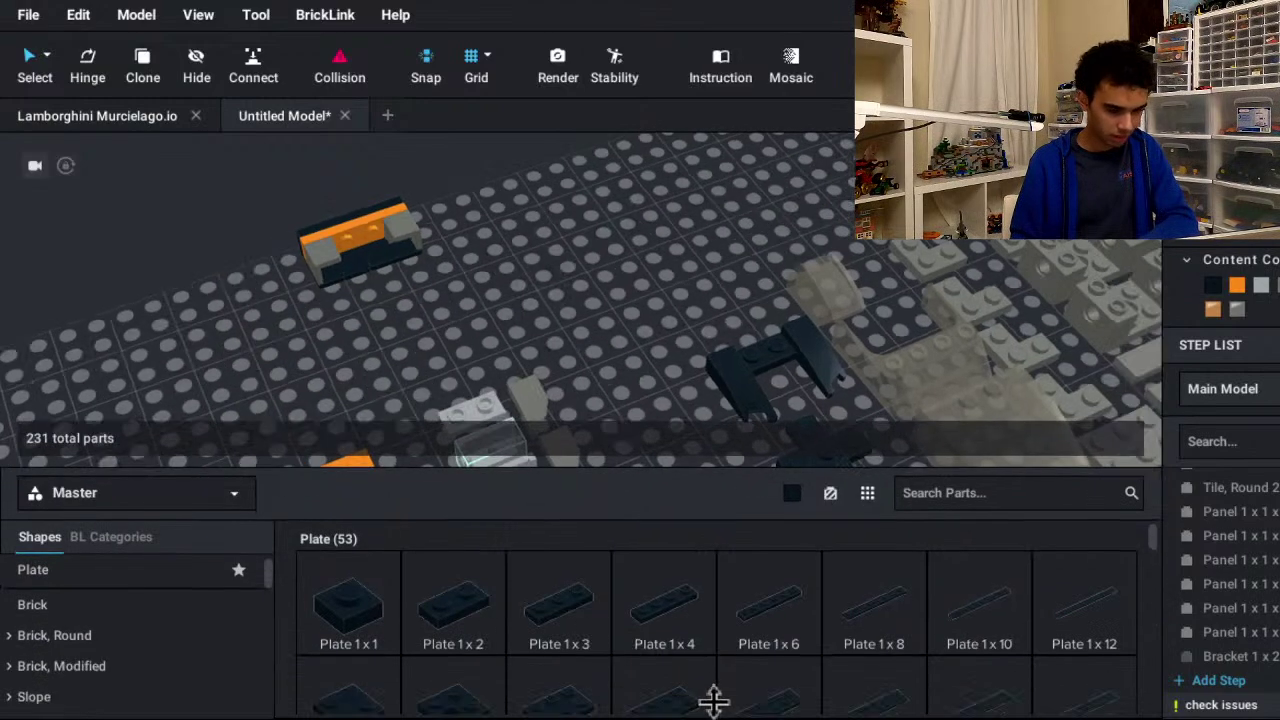
pyautogui.click(60, 569)
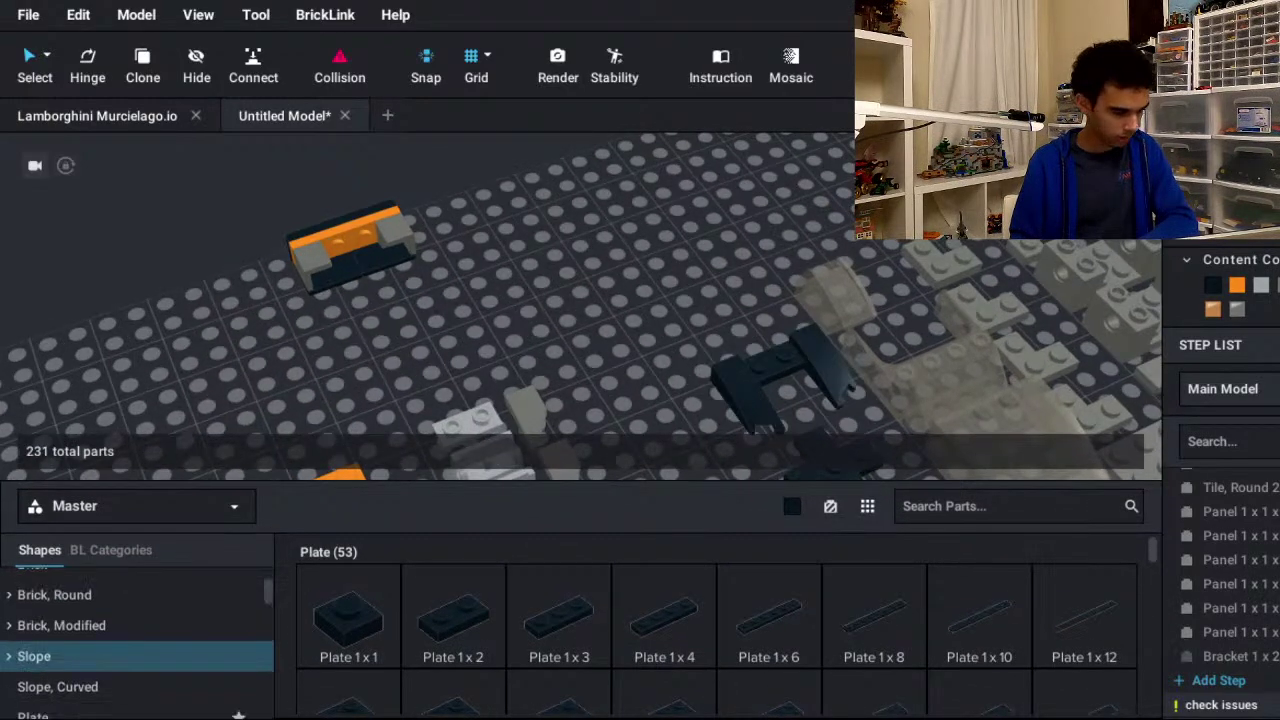
pyautogui.scroll(-3, 137, 640)
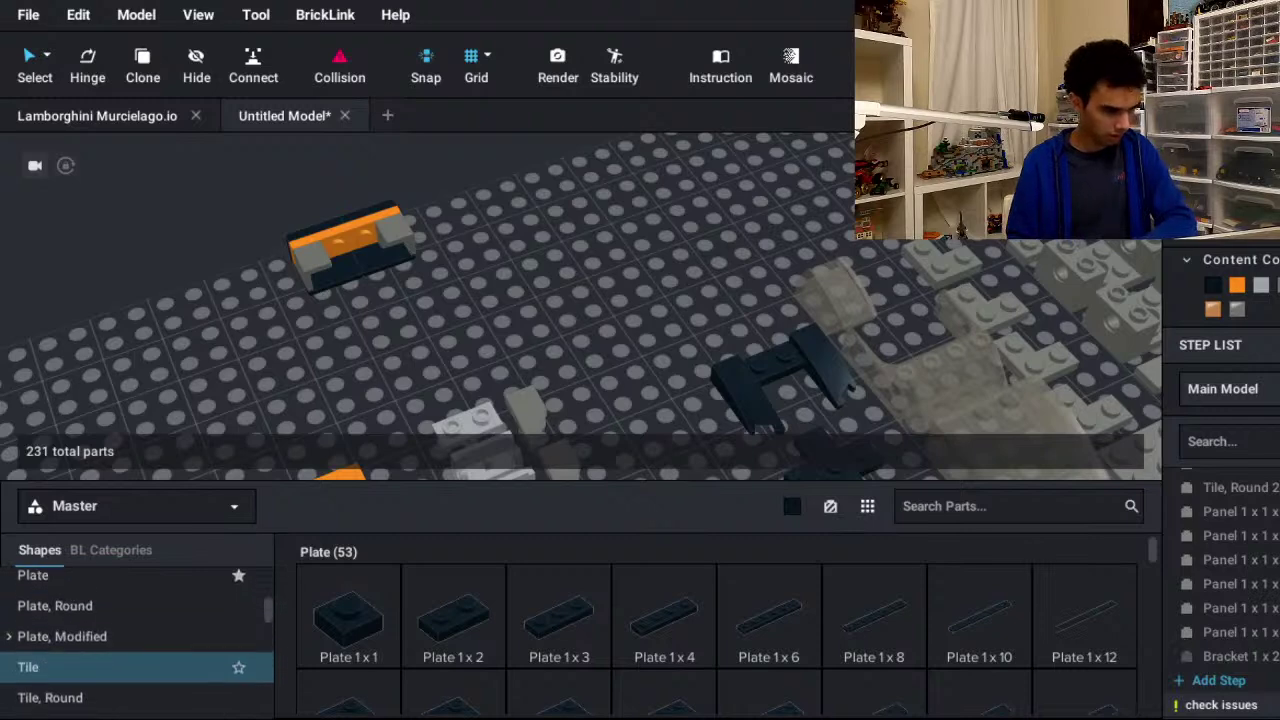
pyautogui.scroll(-2, 137, 645)
pyautogui.click(137, 652)
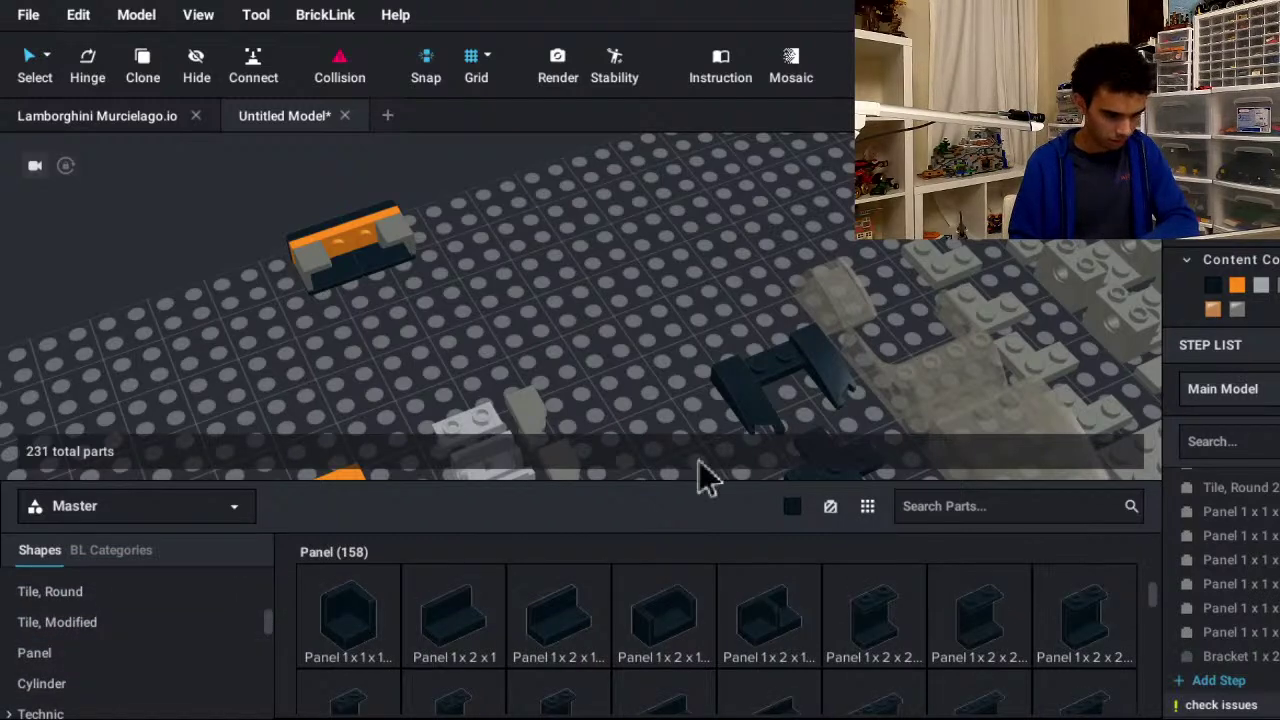
pyautogui.moveTo(706, 478); pyautogui.dragTo(548, 390)
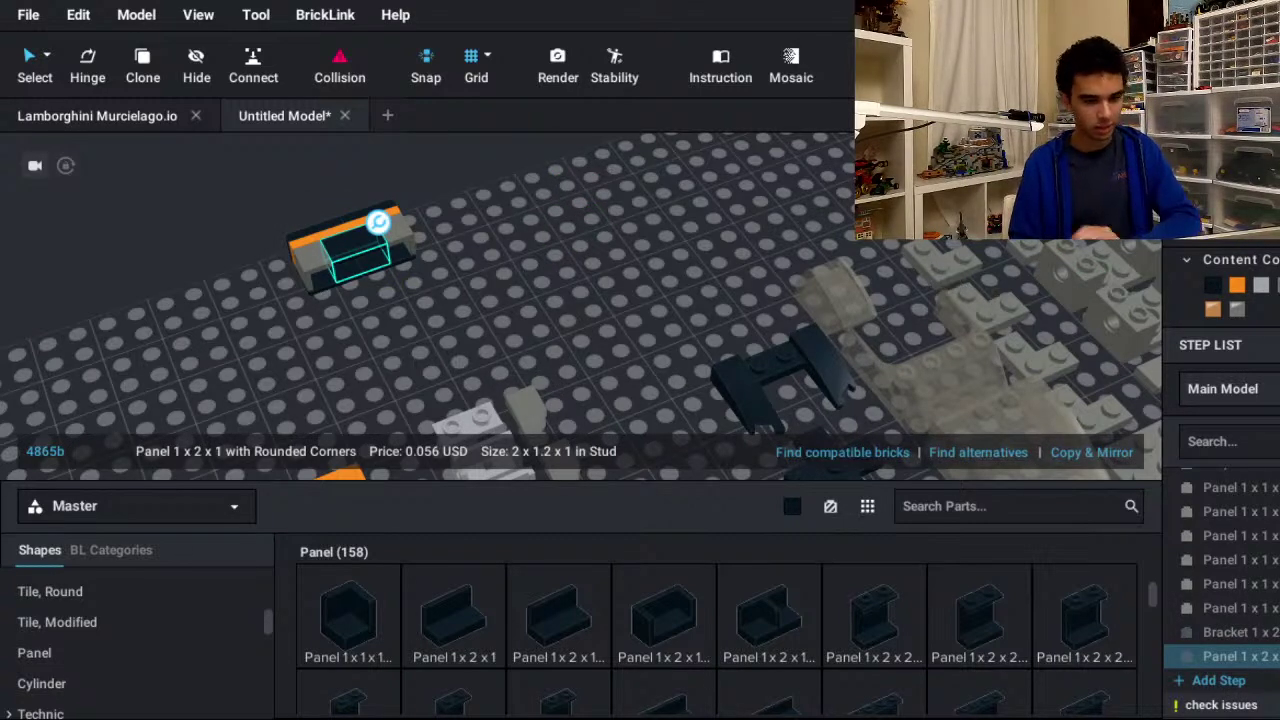
pyautogui.click(1220, 180)
pyautogui.click(895, 377)
# - Add a black Tile 2 x 4 from the Tile parts and place it beneath the joined bracket assembly
pyautogui.moveTo(635, 346); pyautogui.dragTo(1056, 446, button='middle')
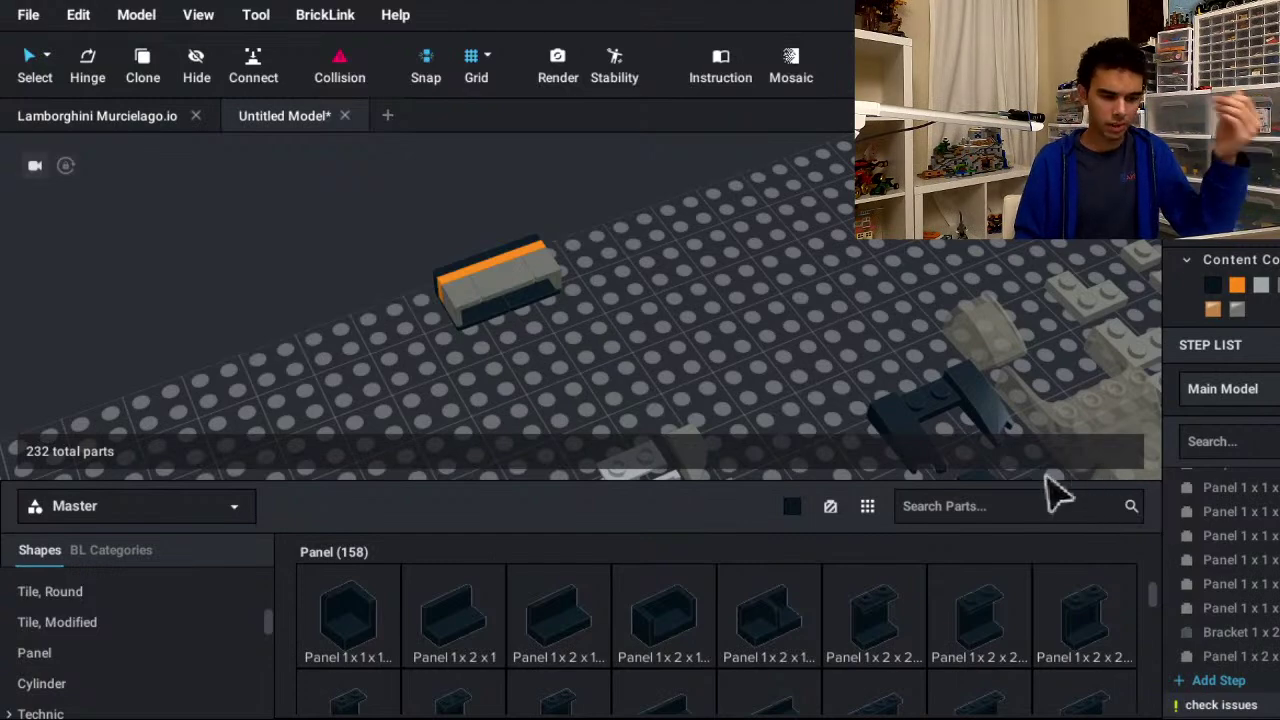
pyautogui.scroll(10, 1048, 478)
pyautogui.scroll(-10, 1149, 477)
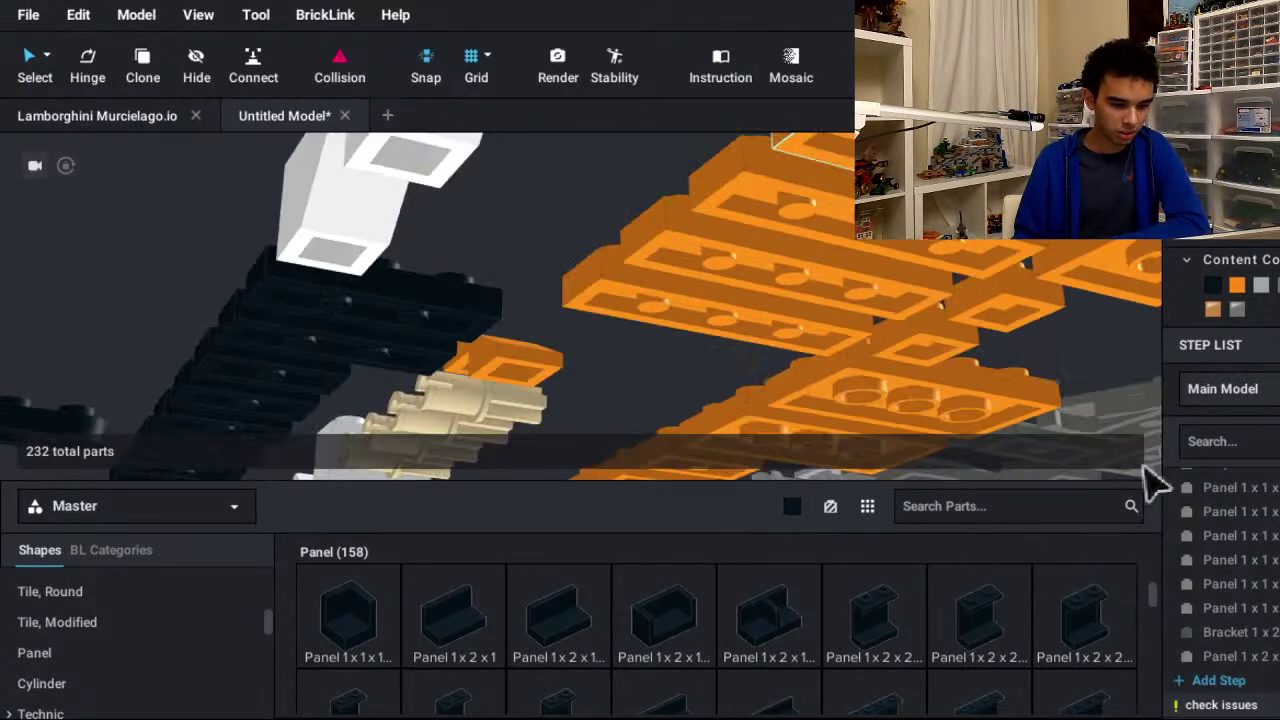
pyautogui.moveTo(1135, 490); pyautogui.dragTo(1006, 494, button='right')
pyautogui.scroll(-1, 100, 676)
pyautogui.scroll(-3, 100, 690)
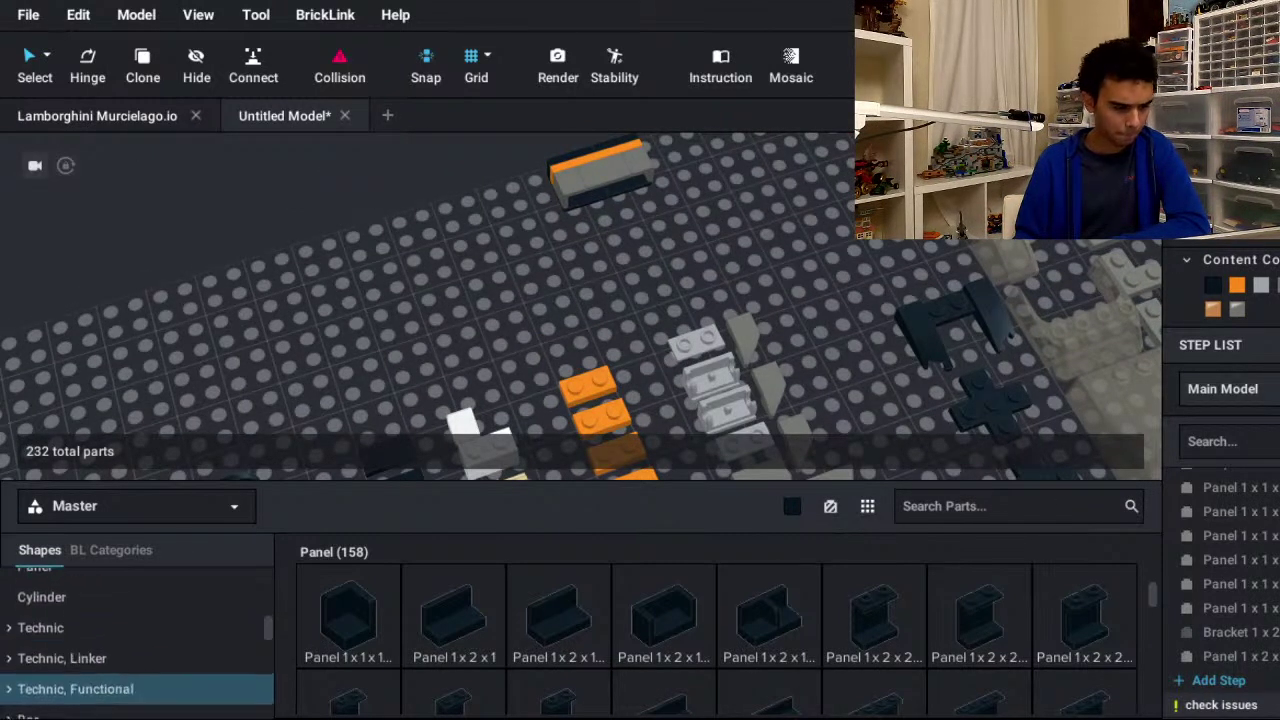
pyautogui.scroll(5, 100, 690)
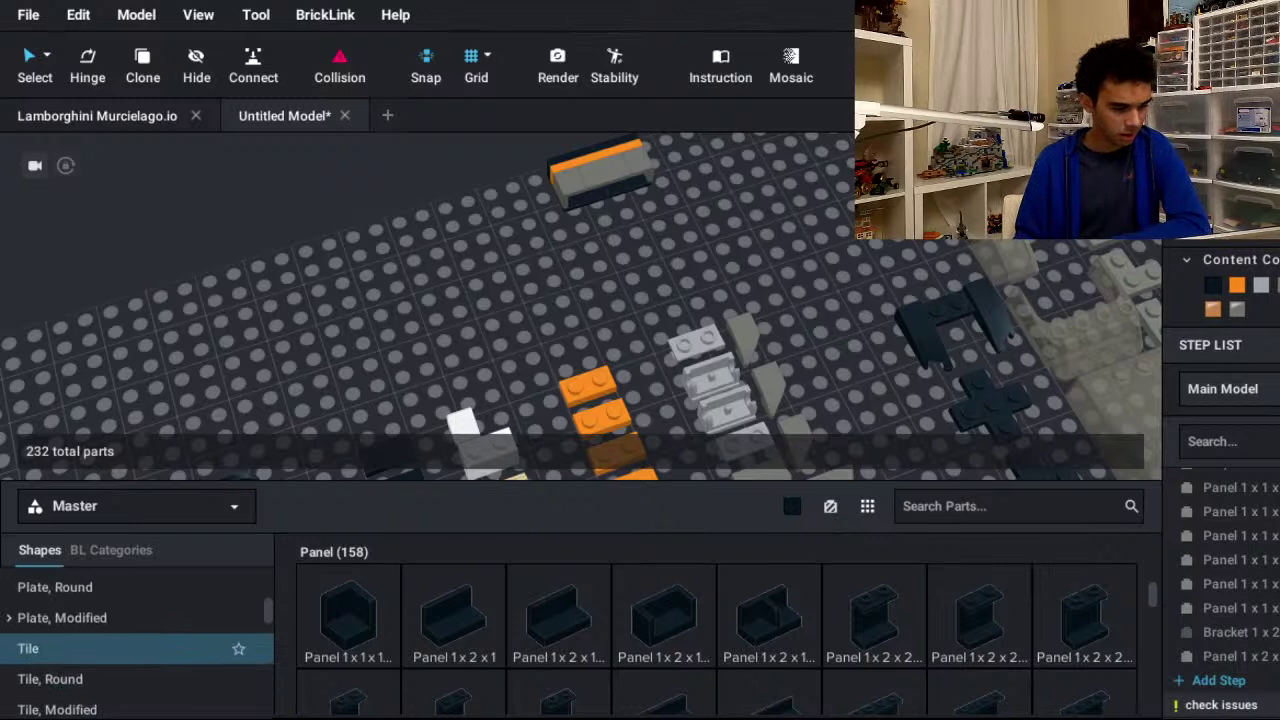
pyautogui.click(60, 648)
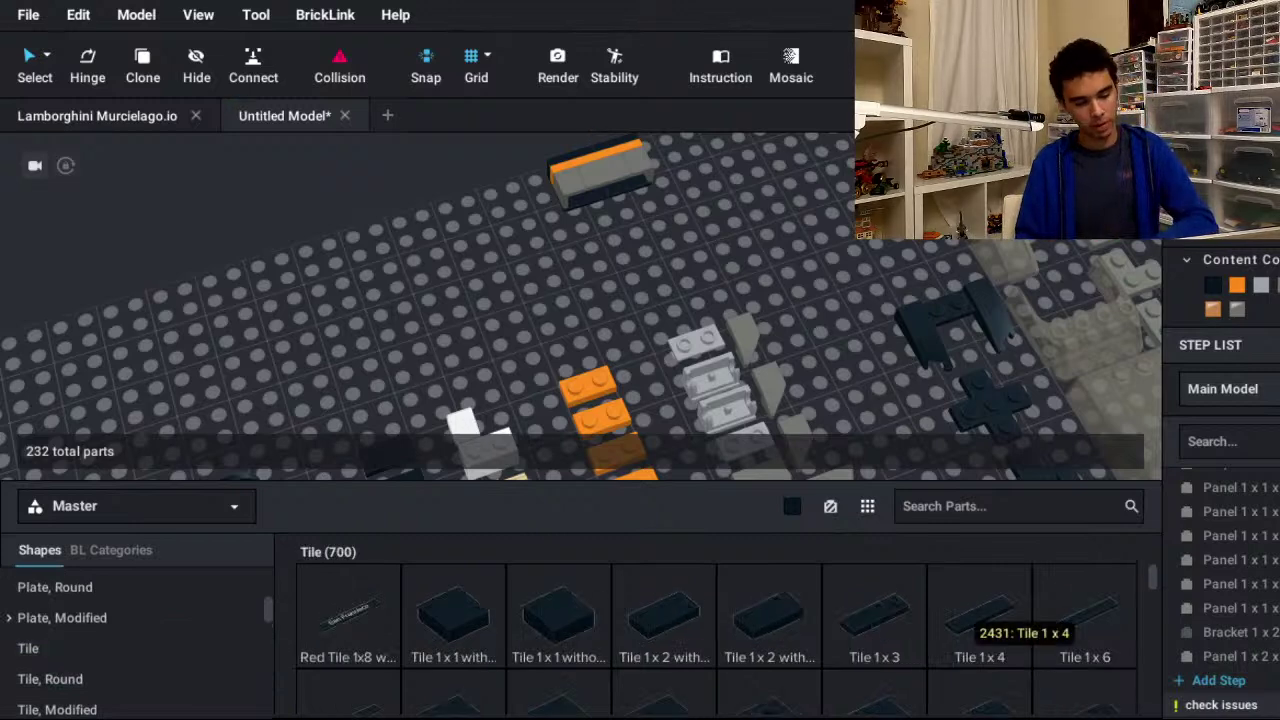
pyautogui.scroll(-1, 980, 615)
pyautogui.scroll(-2, 716, 626)
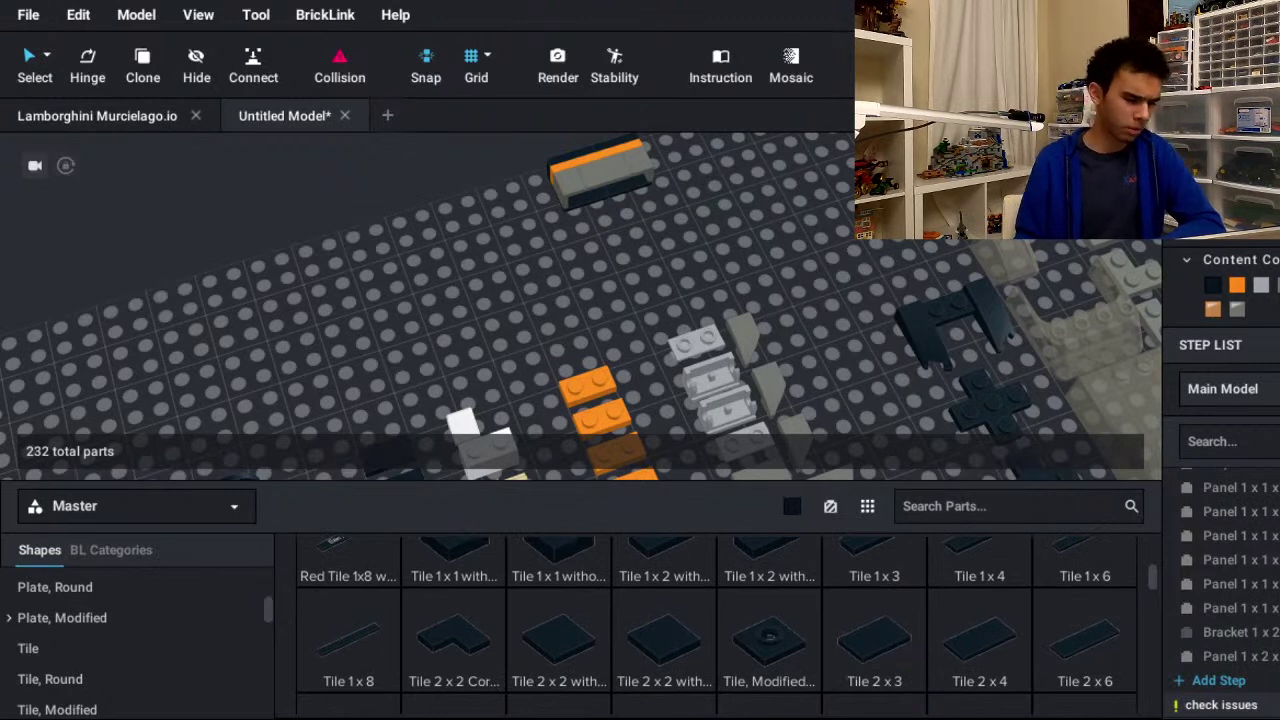
pyautogui.scroll(2, 716, 626)
pyautogui.scroll(-2, 716, 626)
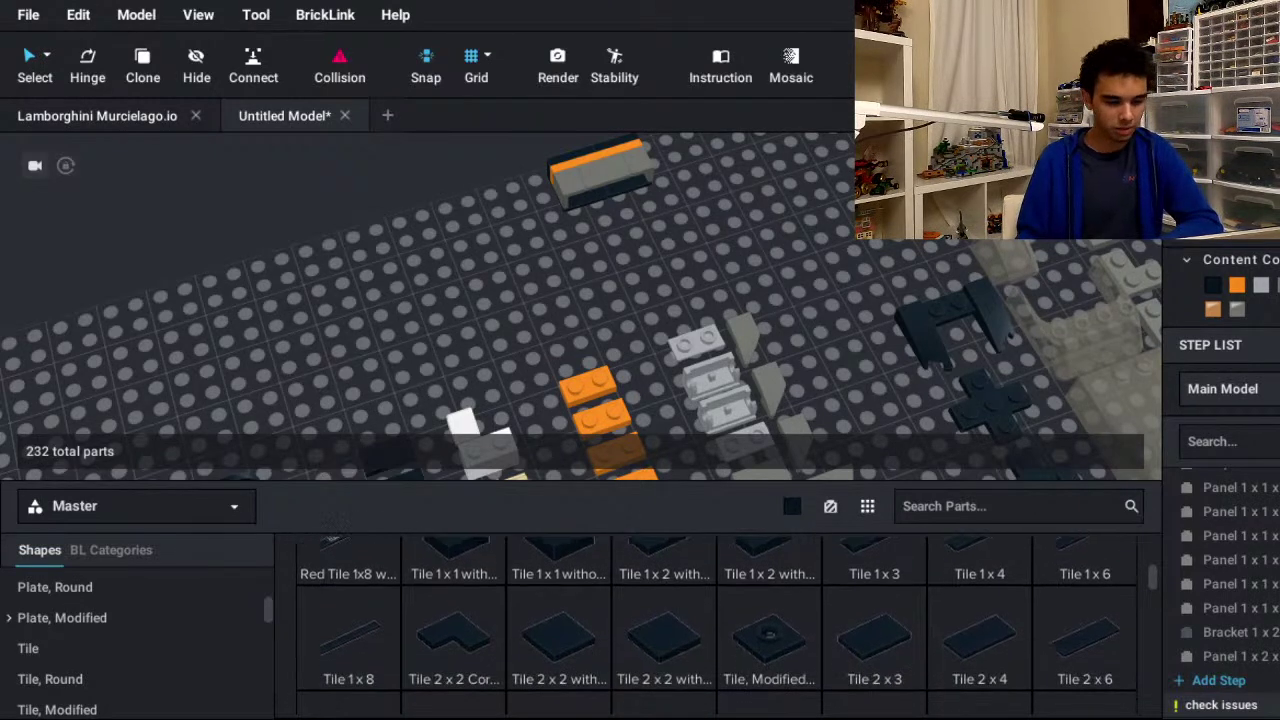
pyautogui.click(979, 640)
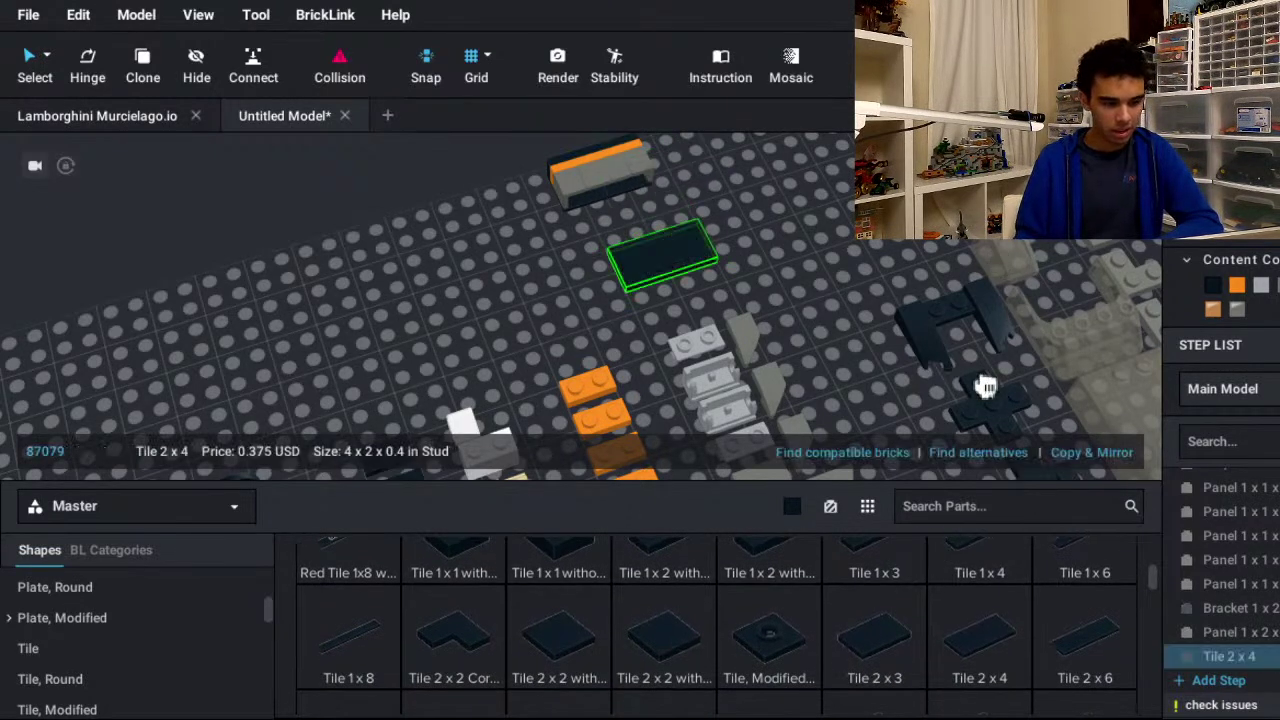
pyautogui.click(920, 282)
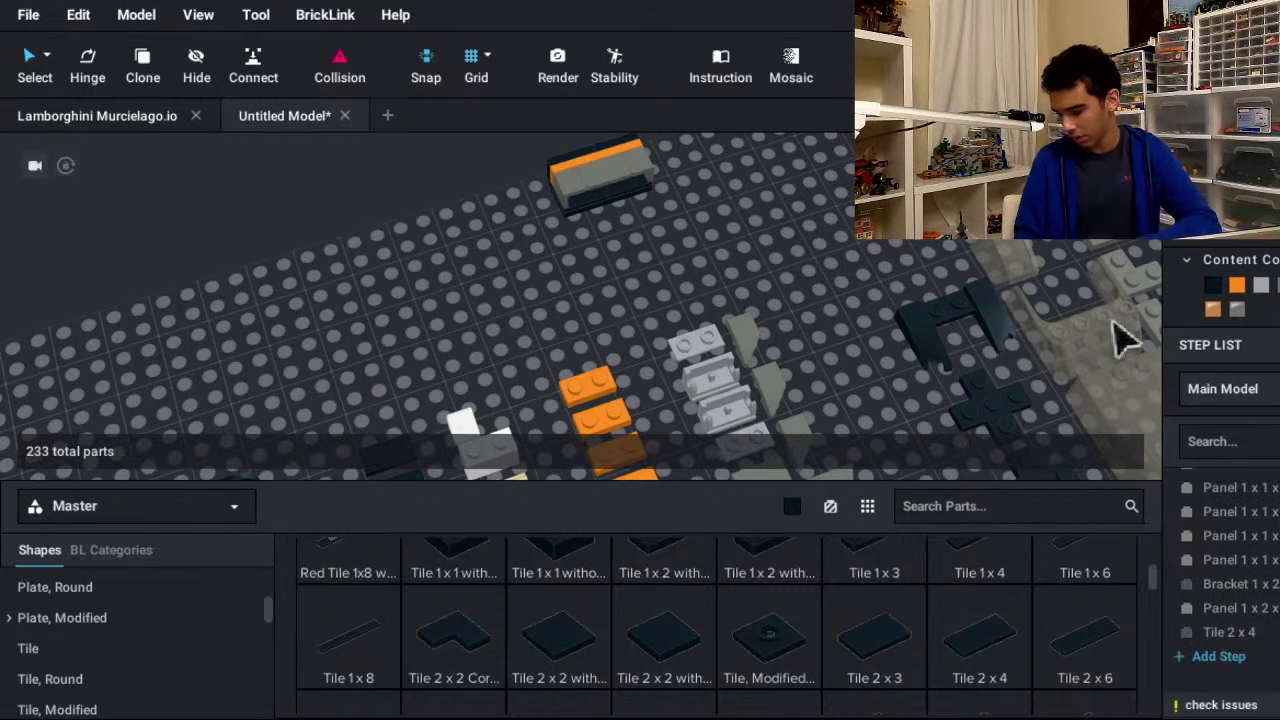
# - Place a black Tile 1 x 8 on the empty far edge of the grid and discard the extra copy
pyautogui.moveTo(1074, 349); pyautogui.dragTo(1060, 510, button='right')
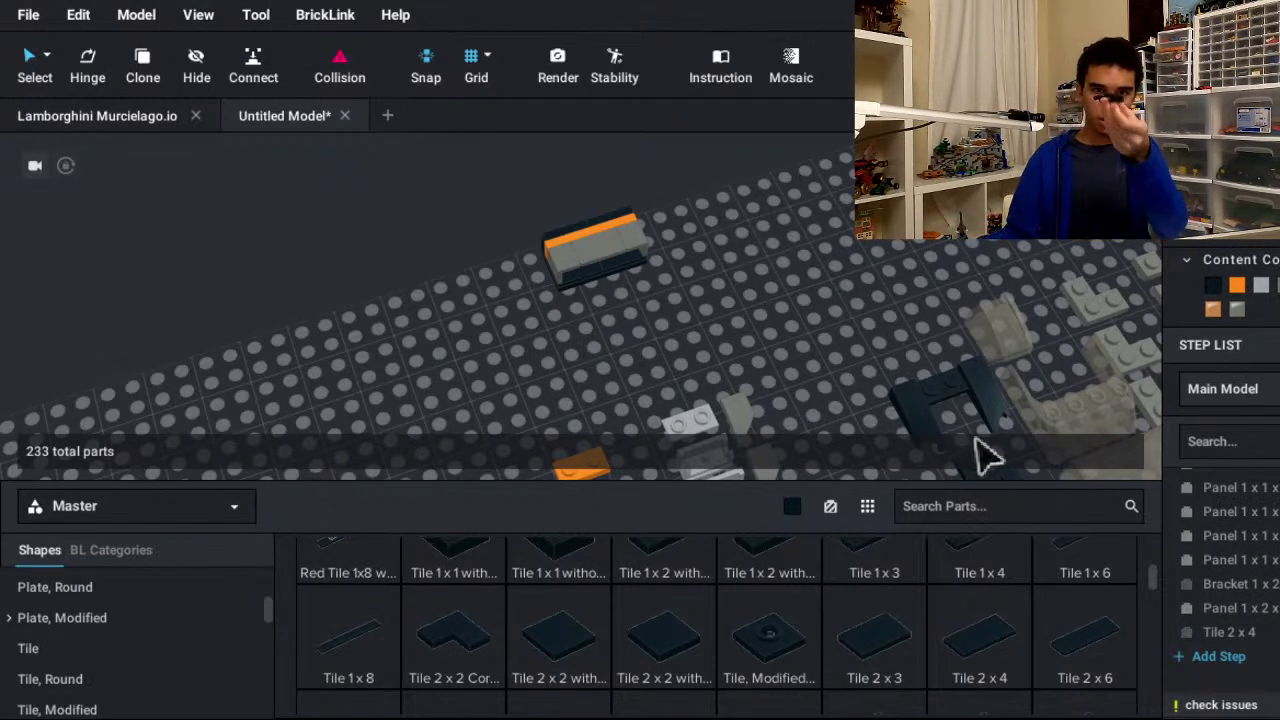
pyautogui.scroll(-2, 1000, 428)
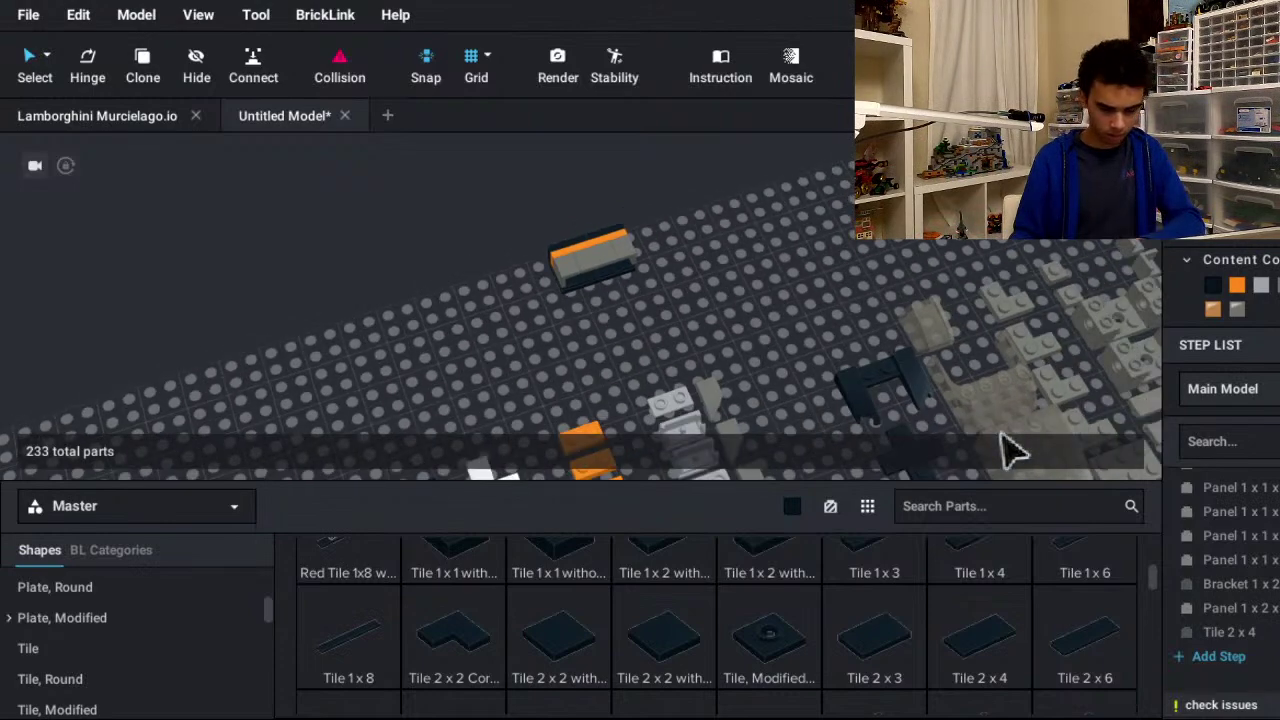
pyautogui.moveTo(1000, 474); pyautogui.dragTo(1085, 365, button='middle')
pyautogui.moveTo(1106, 460); pyautogui.dragTo(1206, 348, button='middle')
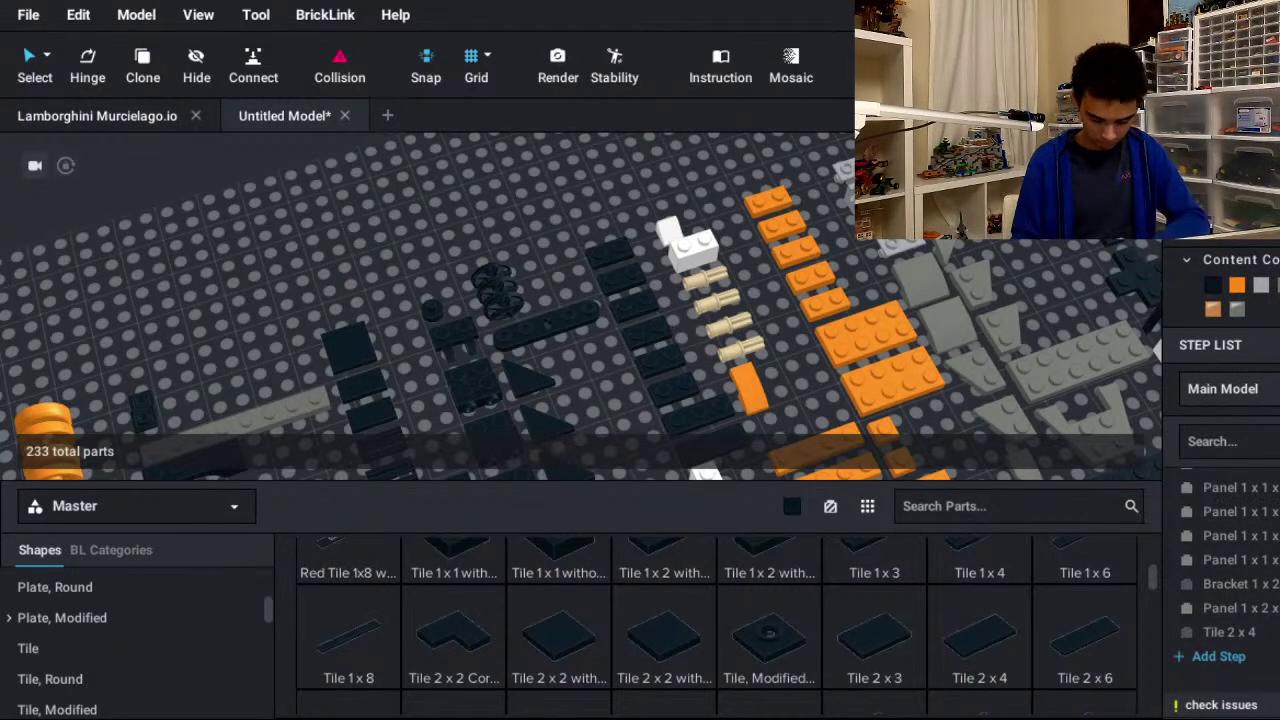
pyautogui.moveTo(783, 470); pyautogui.dragTo(1128, 530, button='middle')
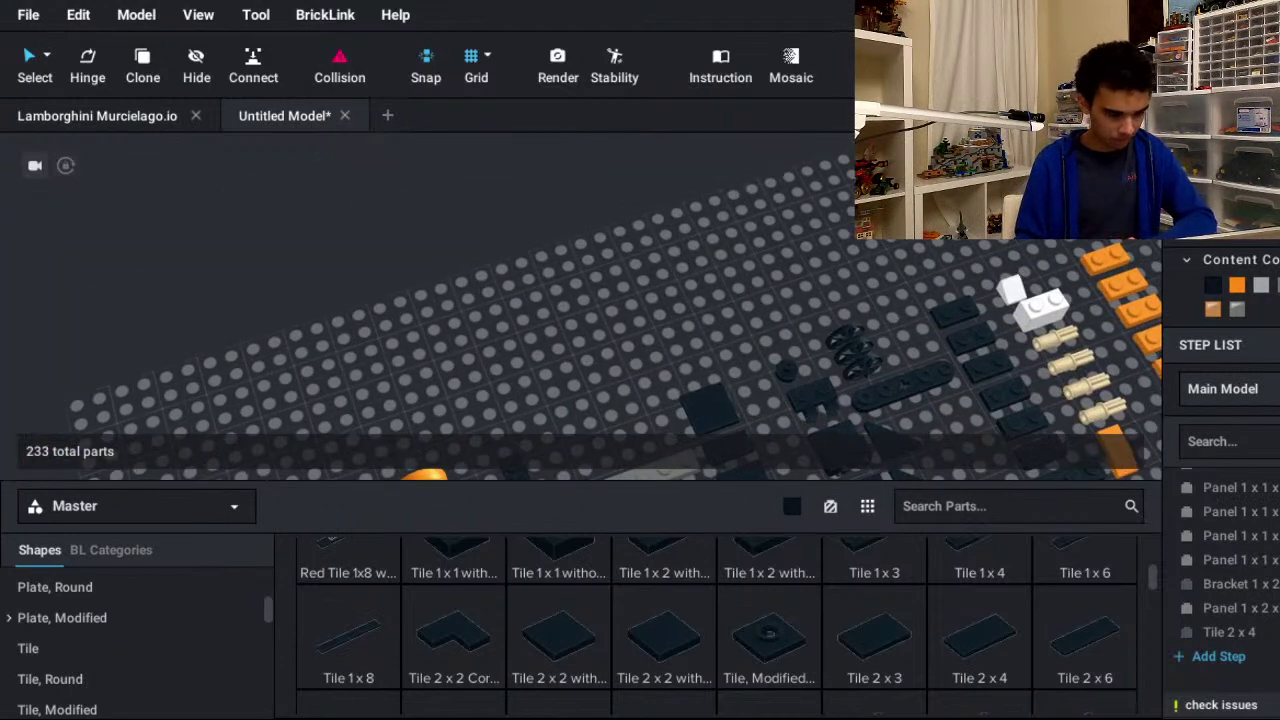
pyautogui.hotkey('ctrl', 'v')
pyautogui.hotkey('ctrl', 'v')
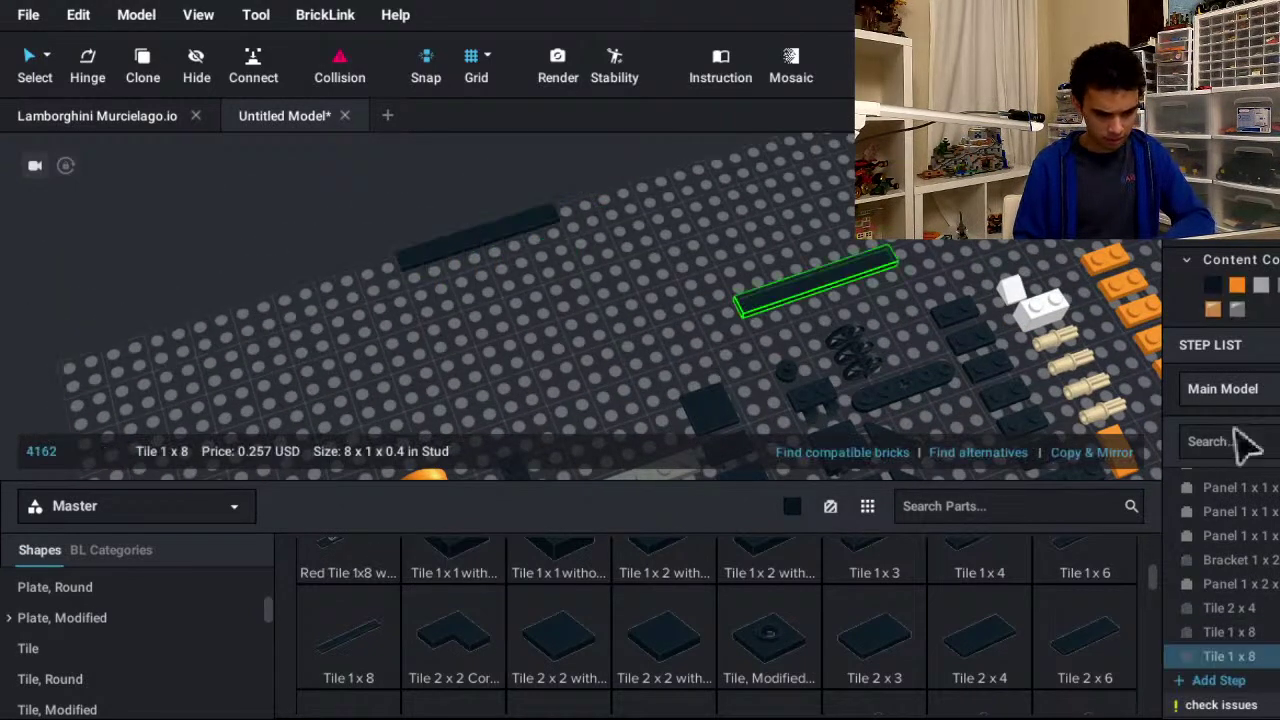
pyautogui.press('Delete')
# - Place a black Tile 1 x 6 centred alongside the Tile 1 x 8 and discard the extra copy
pyautogui.scroll(1, 900, 620)
pyautogui.click(1075, 585)
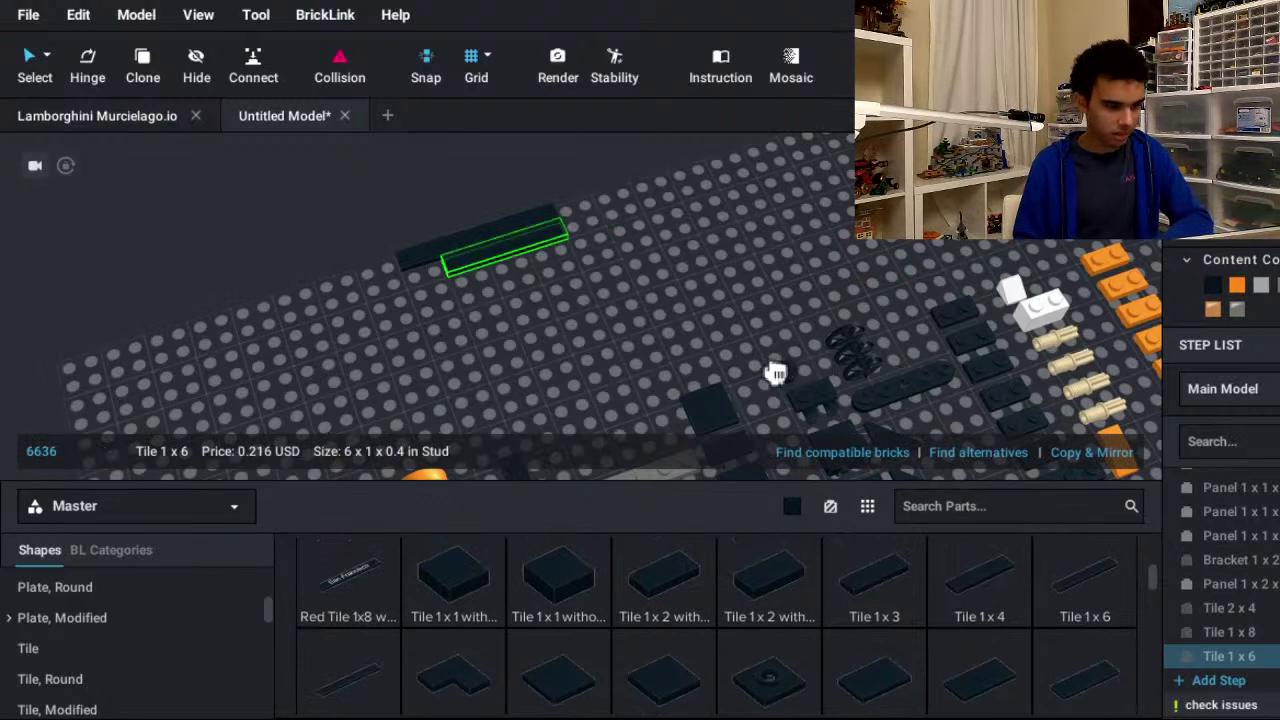
pyautogui.click(729, 376)
pyautogui.press('f')
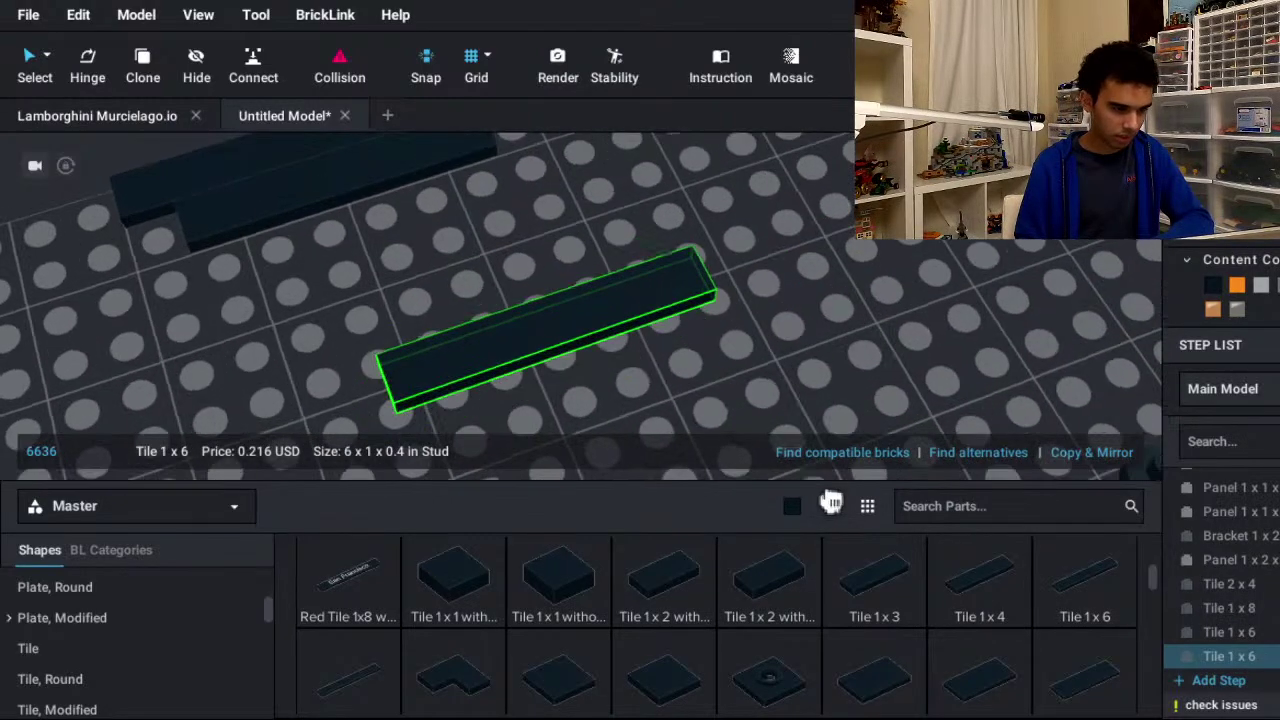
pyautogui.press('Delete')
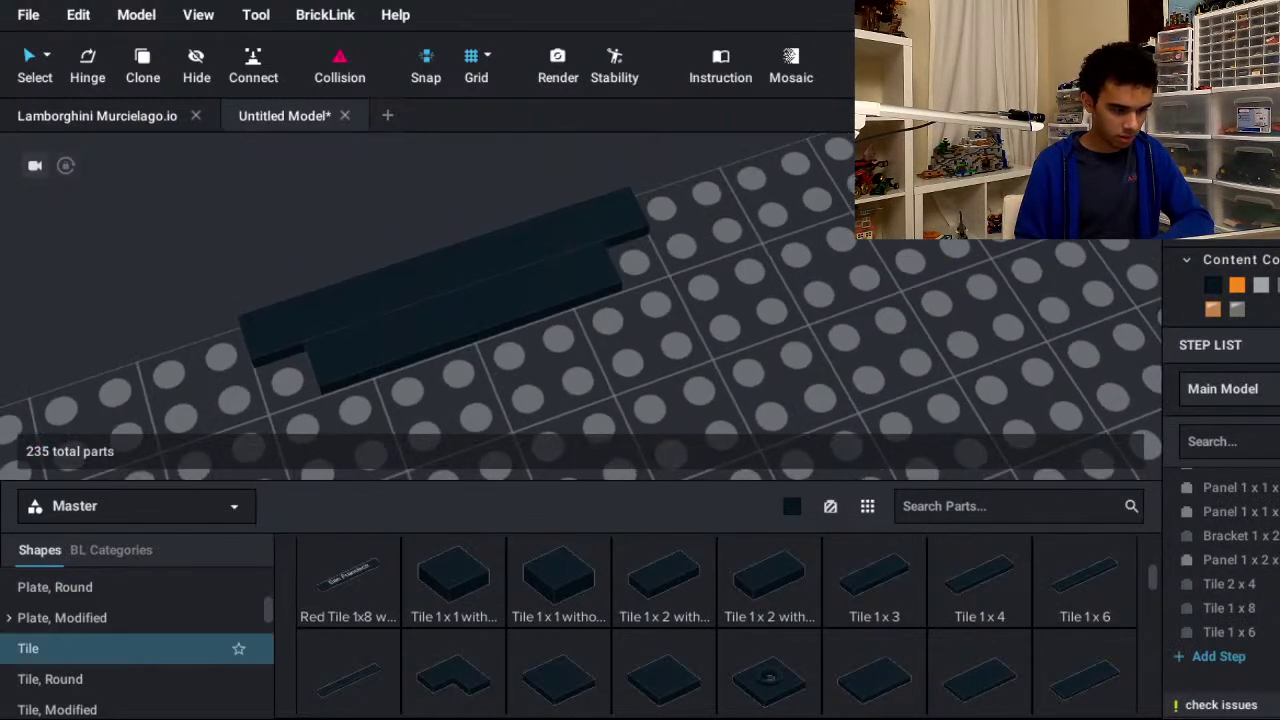
# - Add a black Plate 1 x 2 from the Plate parts and place it on the empty grid
pyautogui.press('Up')
pyautogui.press('Up')
pyautogui.press('Up')
pyautogui.press('Return')
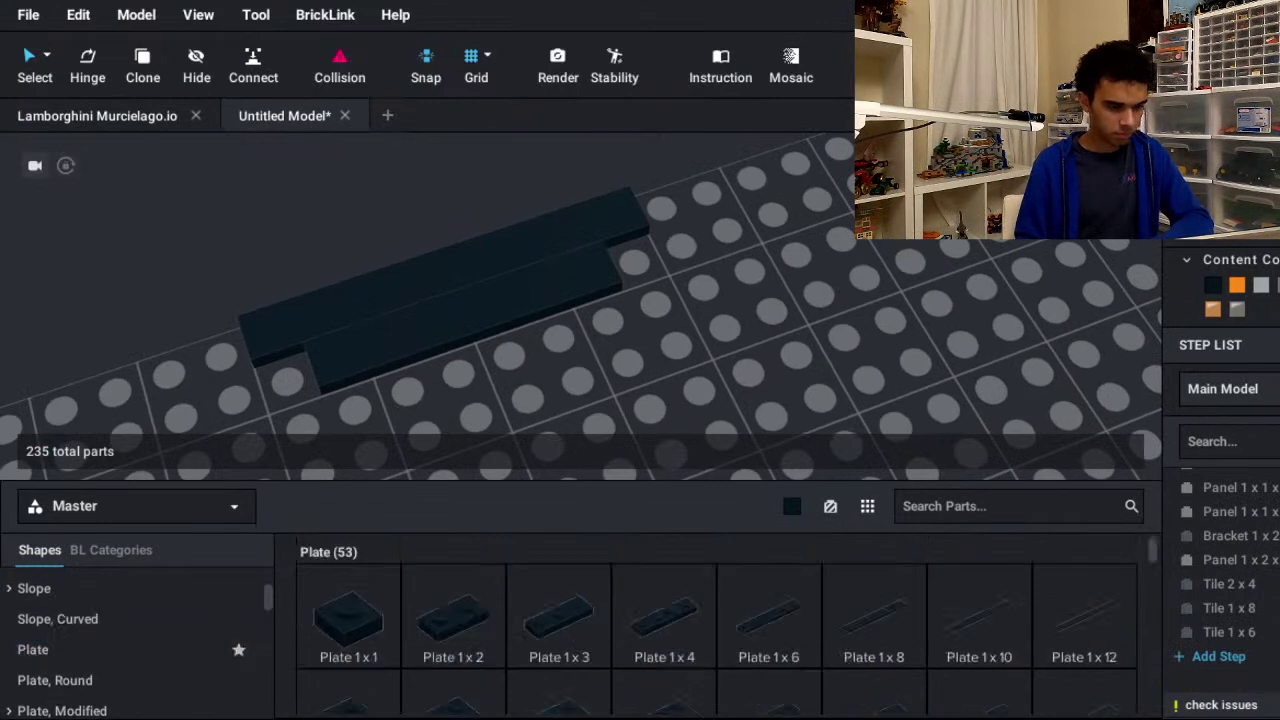
pyautogui.press('Return')
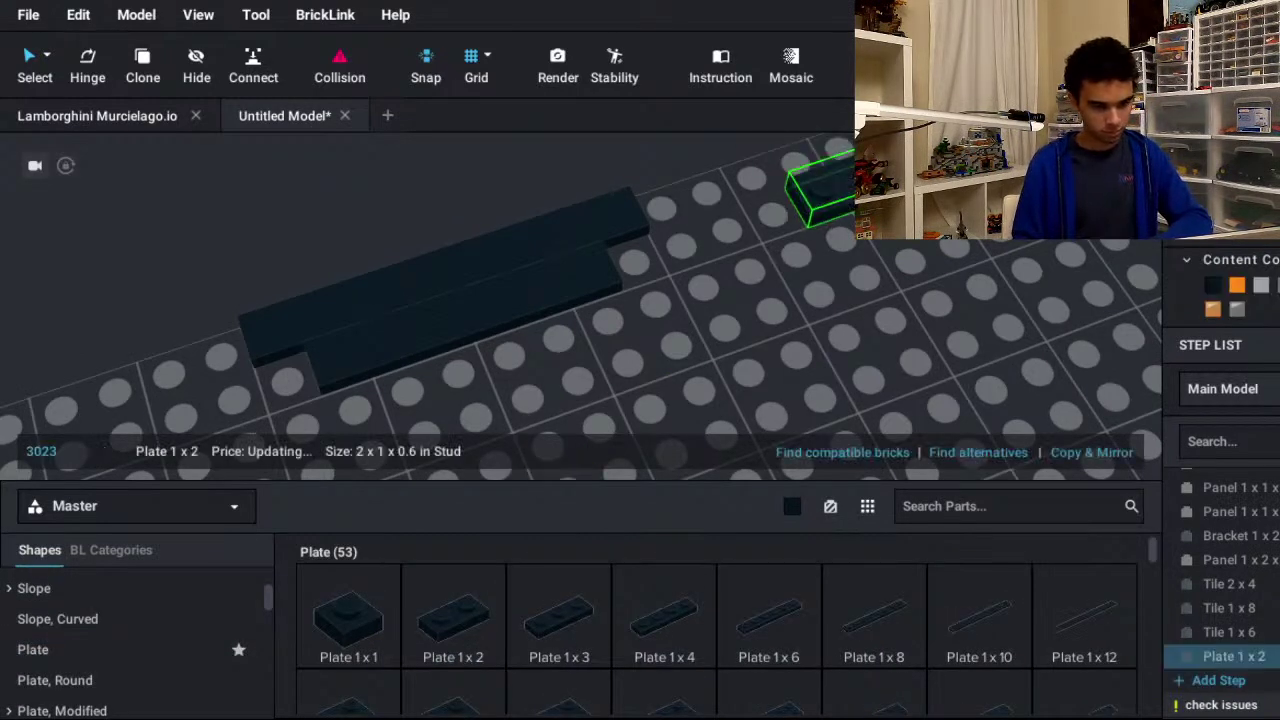
pyautogui.click(825, 360)
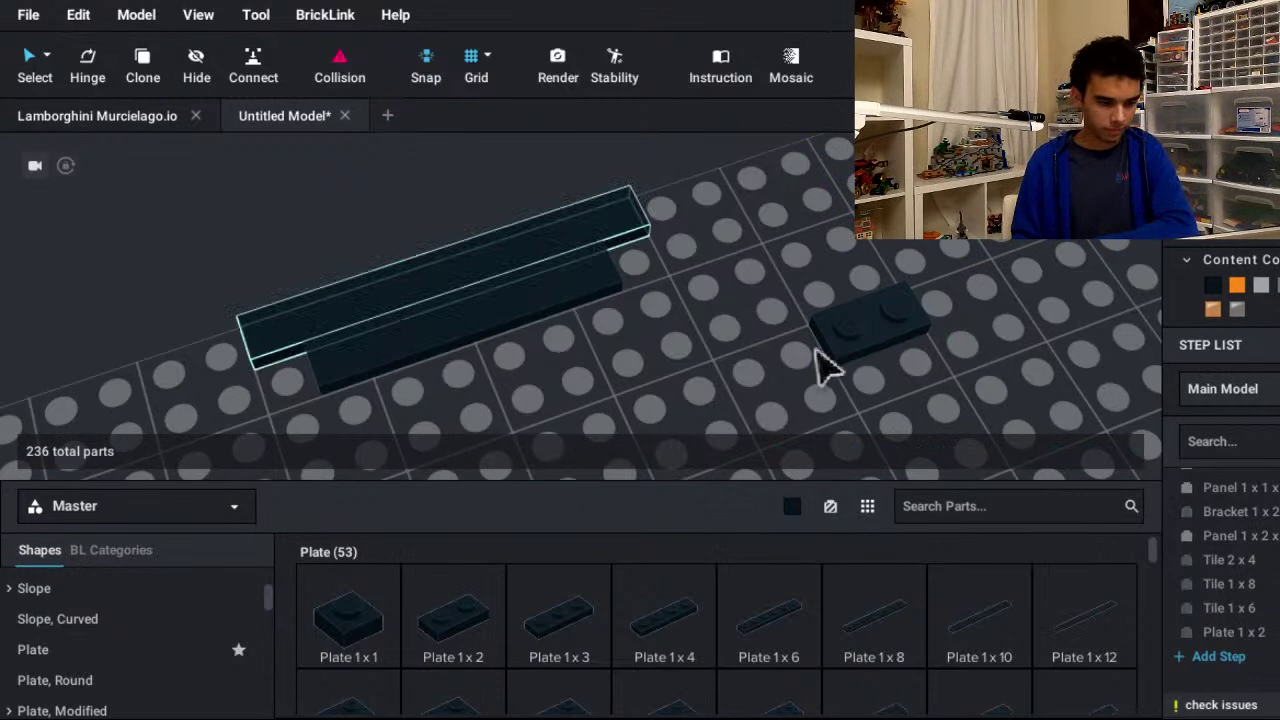
# - Place the Tile 1 x 8 centred on the Plate 1 x 2 and move both together back alongside the Tile 1 x 6
pyautogui.hotkey('ctrl', 'v')
pyautogui.keyDown('shift'); pyautogui.click(850, 330); pyautogui.keyUp('shift')
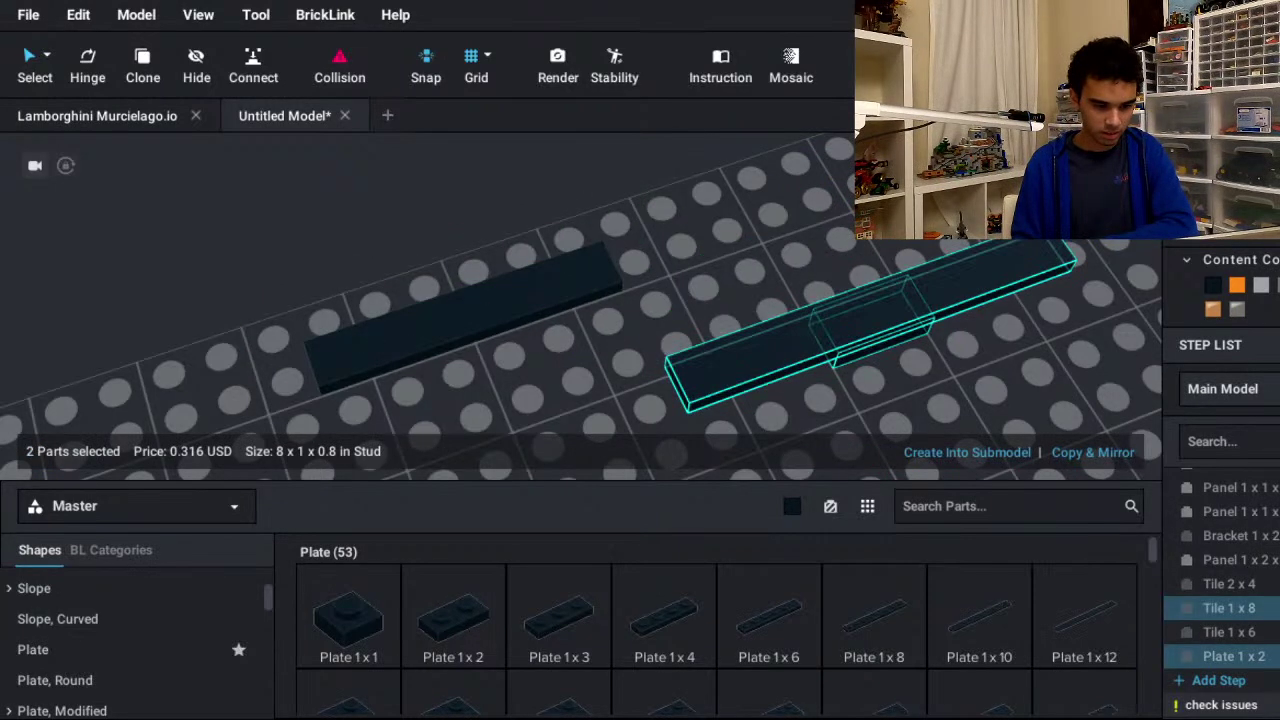
pyautogui.moveTo(850, 330); pyautogui.dragTo(688, 392)
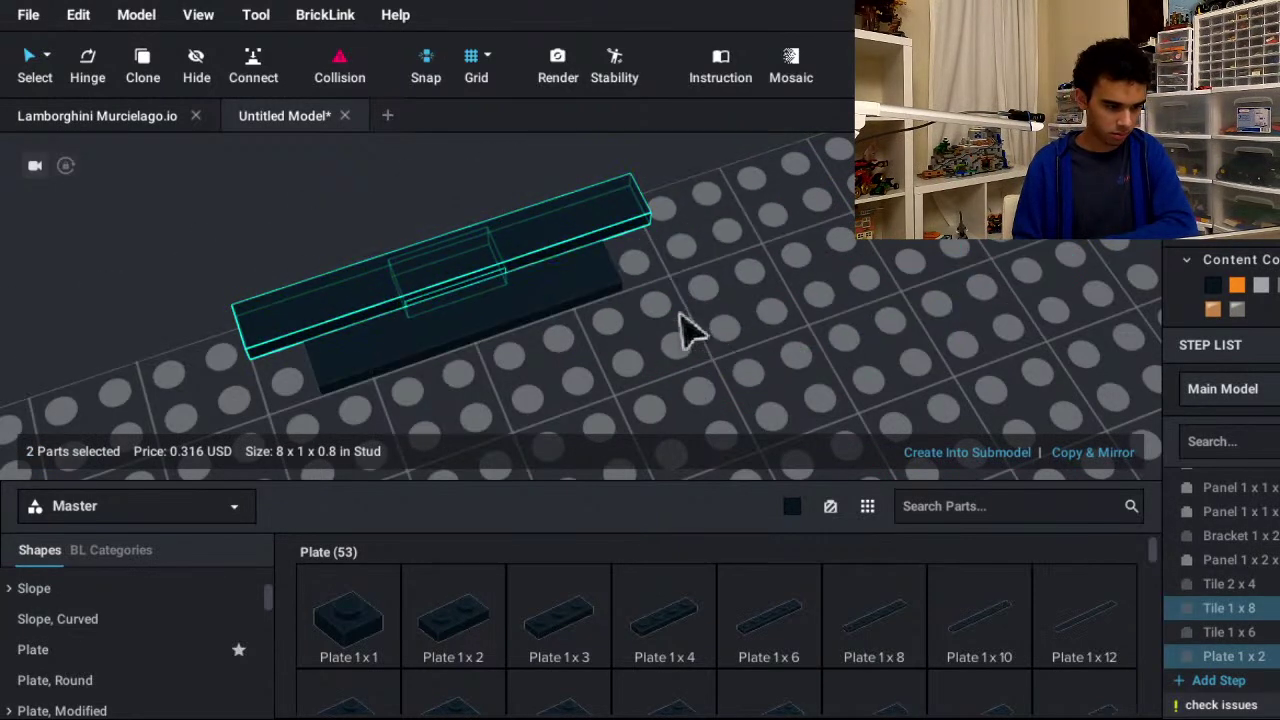
pyautogui.click(688, 334)
# - Find the Plate, Round 2 x 2 with Rounded Bottom among the round plates and attach it centrally beneath the two long tiles
pyautogui.scroll(-2, 137, 640)
pyautogui.click(120, 659)
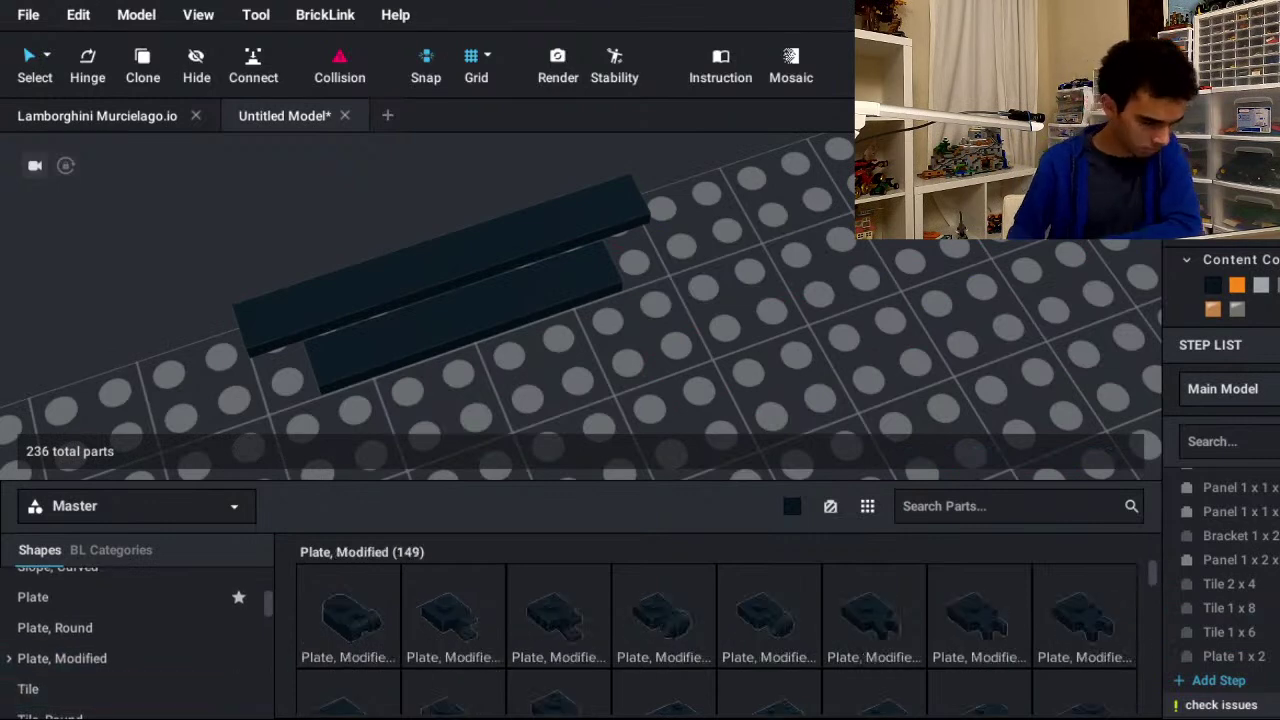
pyautogui.scroll(-2, 120, 635)
pyautogui.click(120, 659)
pyautogui.scroll(-2, 120, 650)
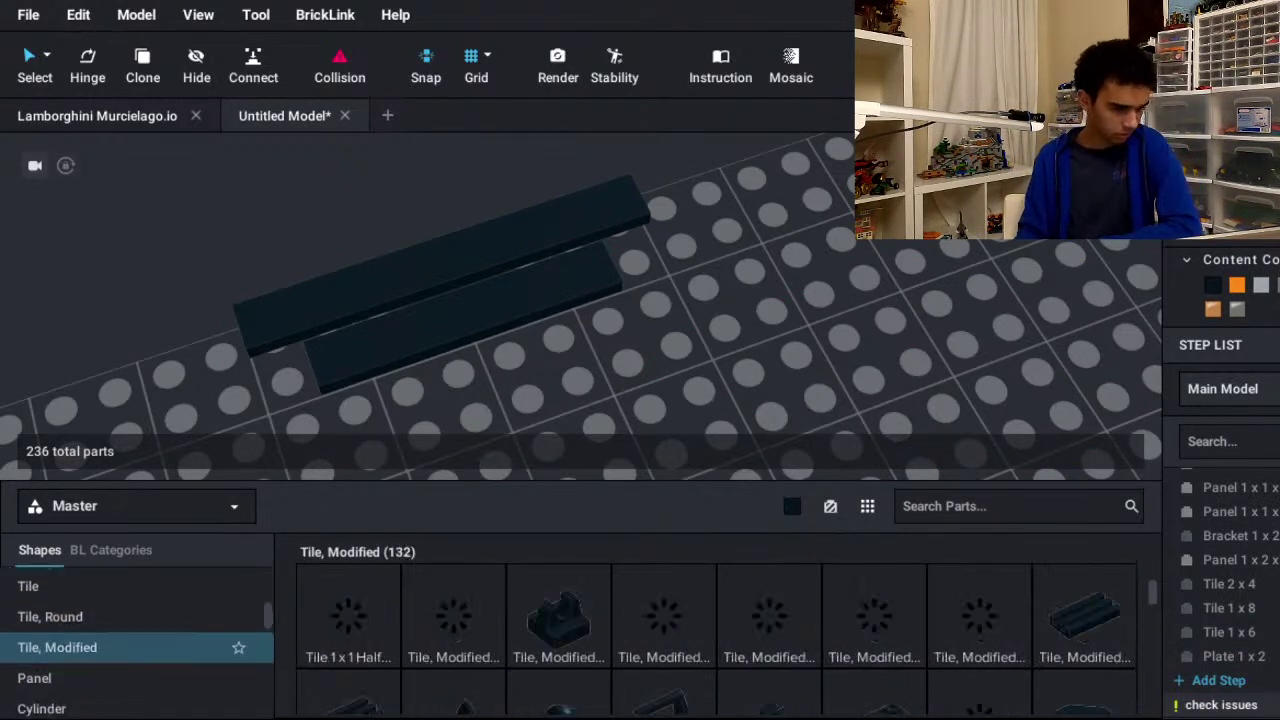
pyautogui.scroll(2, 120, 655)
pyautogui.scroll(3, 120, 640)
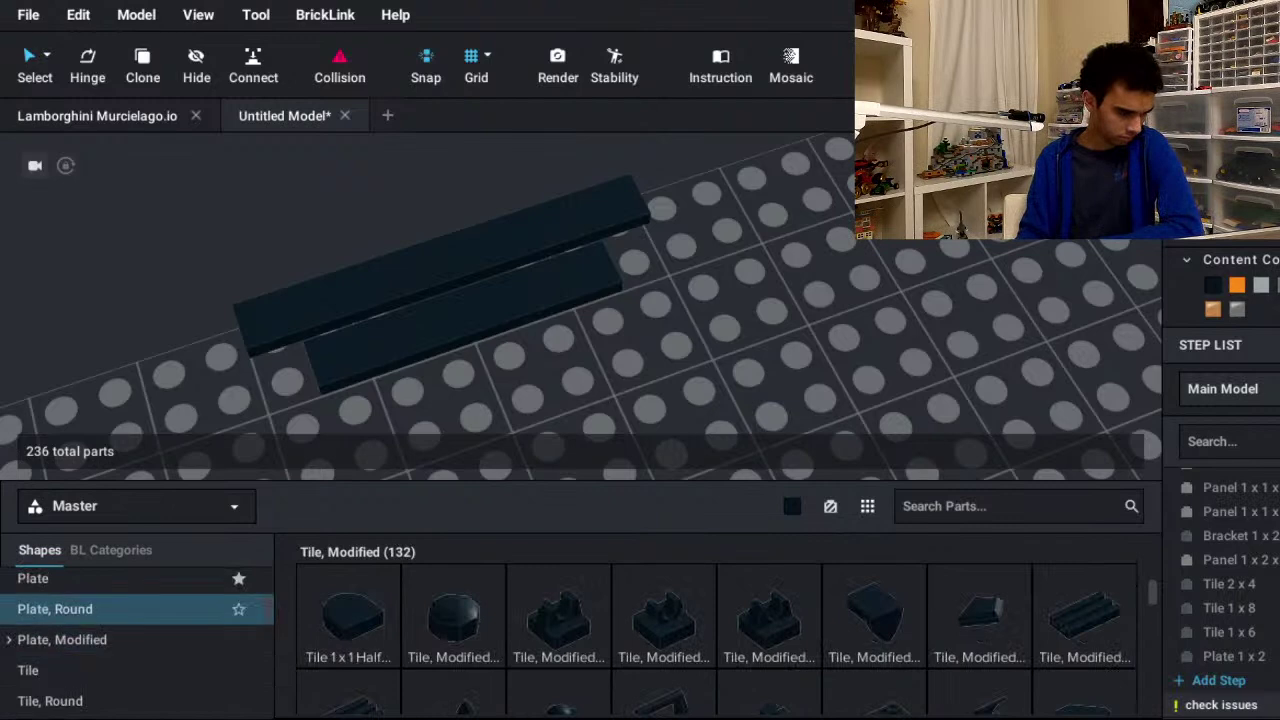
pyautogui.click(55, 609)
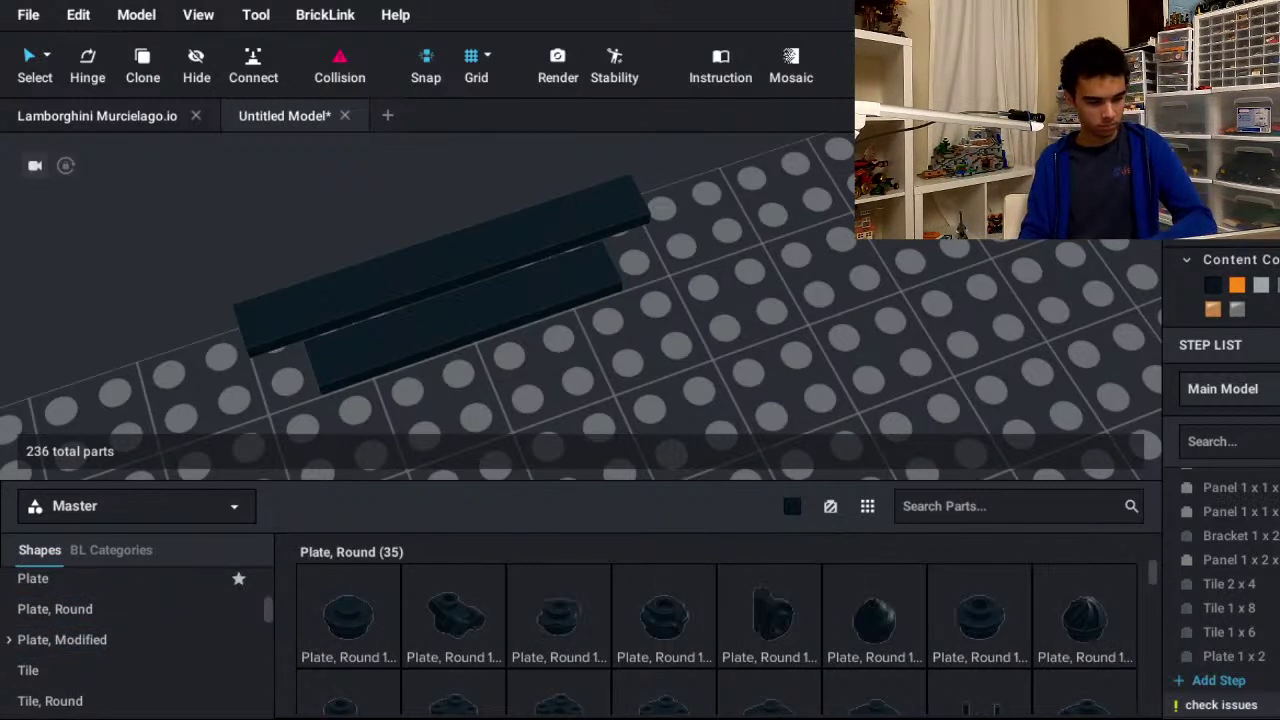
pyautogui.scroll(-1, 716, 620)
pyautogui.scroll(-3, 716, 625)
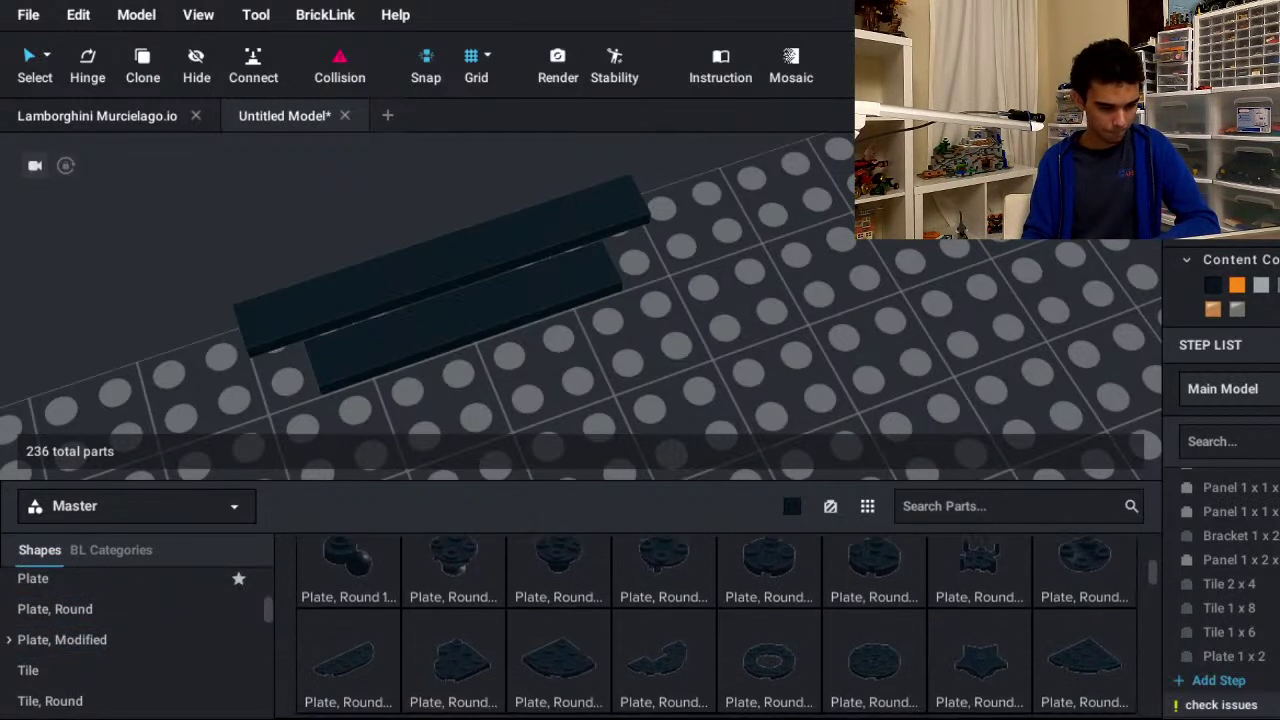
pyautogui.moveTo(991, 634); pyautogui.dragTo(771, 320)
pyautogui.moveTo(771, 320); pyautogui.dragTo(871, 563, button='right')
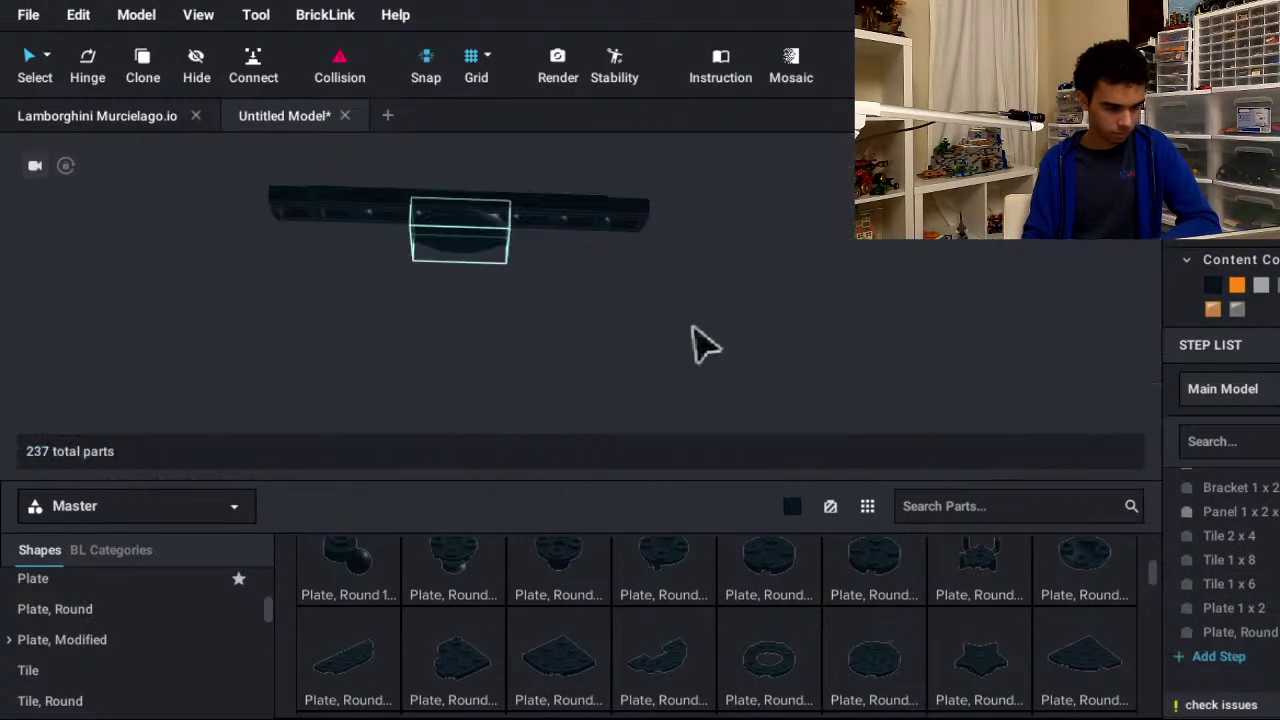
# - Recolour the rounded-bottom 2 x 2 round plate from black to a light colour from the full colour palette
pyautogui.moveTo(747, 283); pyautogui.dragTo(720, 215, button='right')
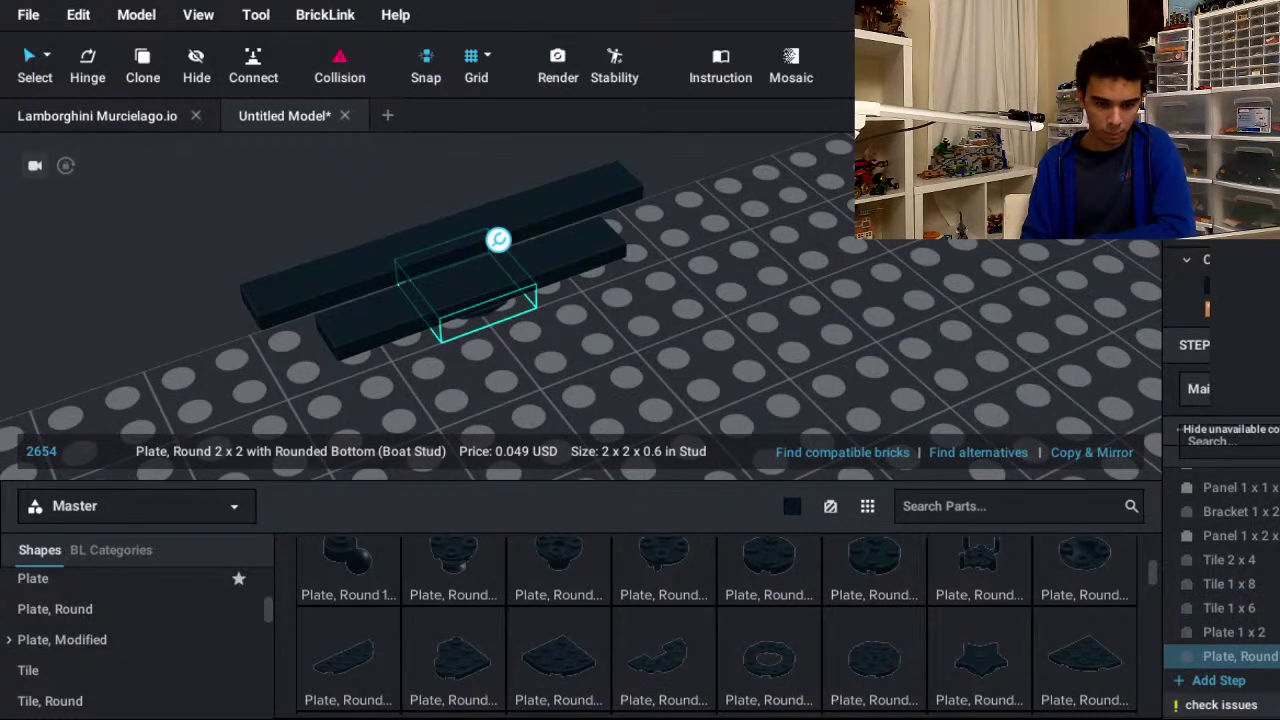
pyautogui.scroll(-5, 1222, 320)
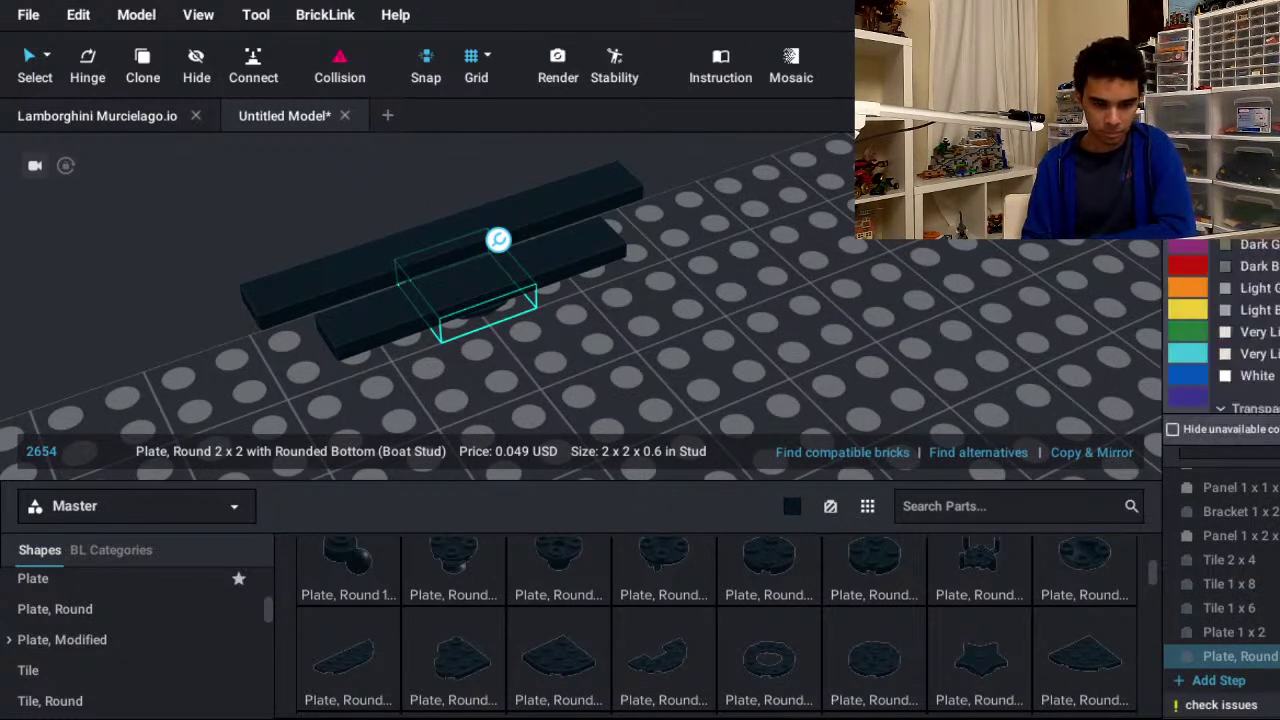
pyautogui.press('Escape')
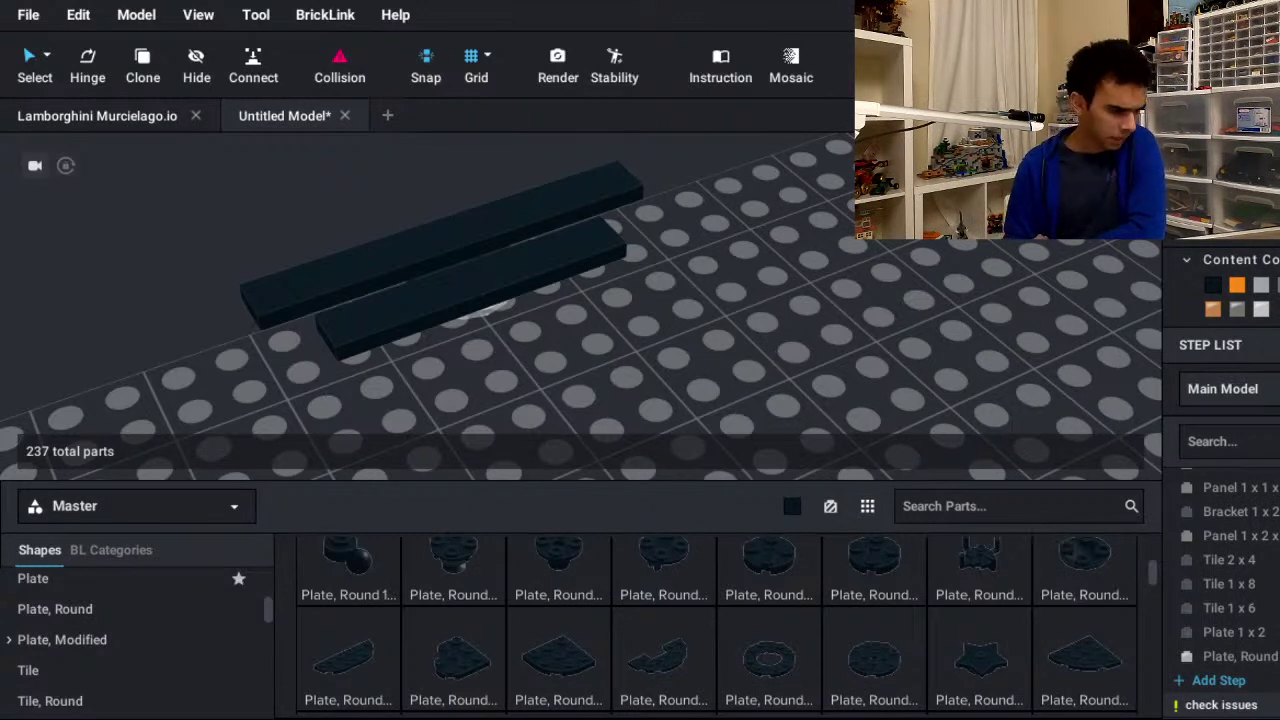
# - Look through the modified plates and open their Bracket subcategory
pyautogui.scroll(3, 130, 690)
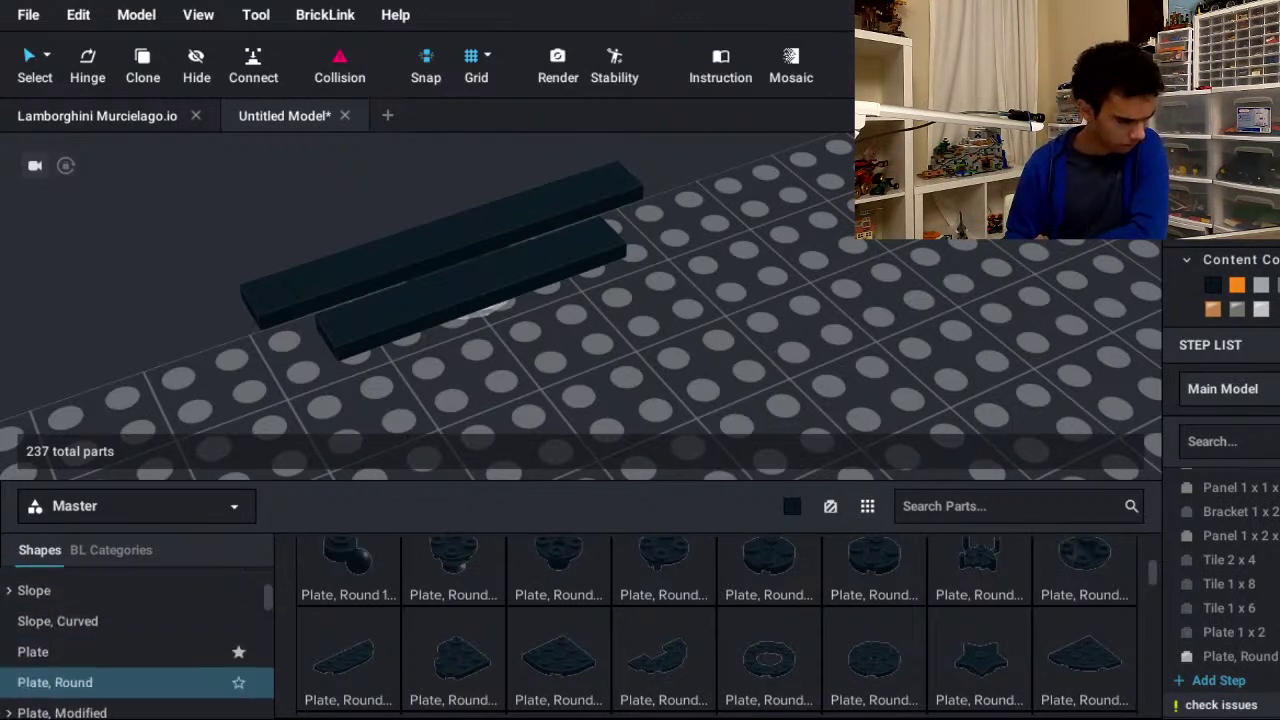
pyautogui.click(62, 712)
pyautogui.scroll(-1, 715, 620)
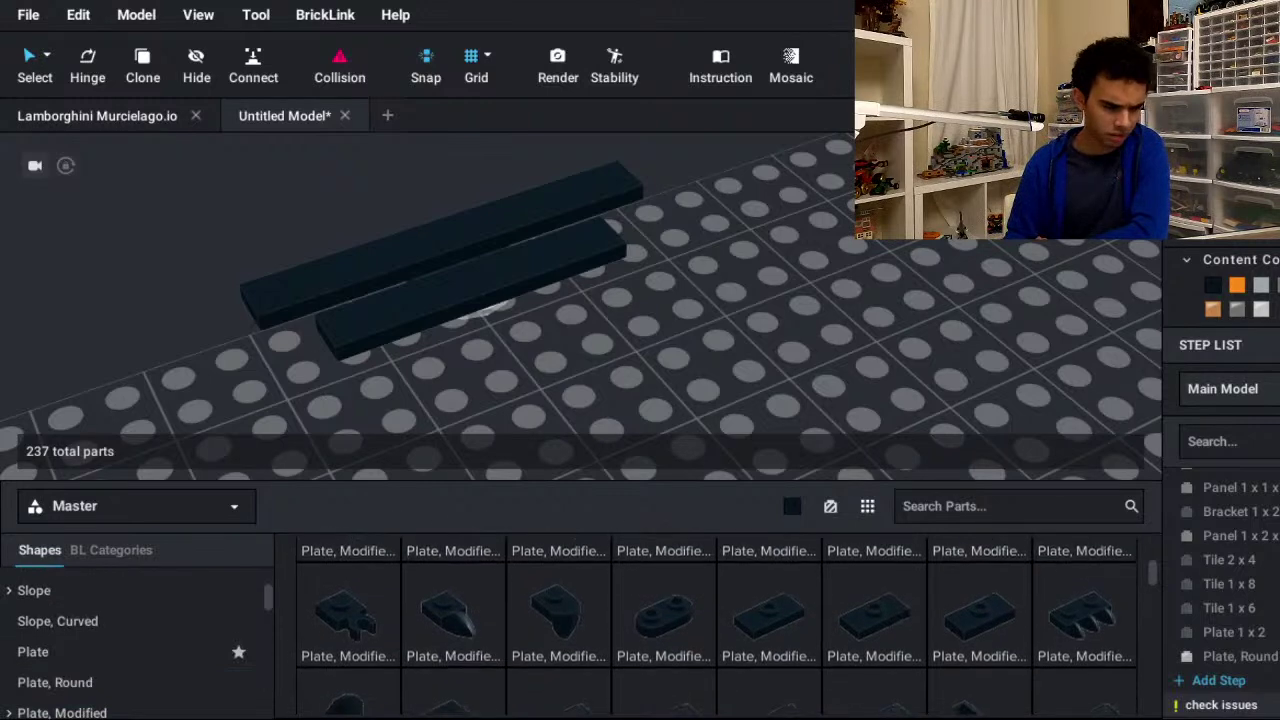
pyautogui.scroll(-3, 715, 620)
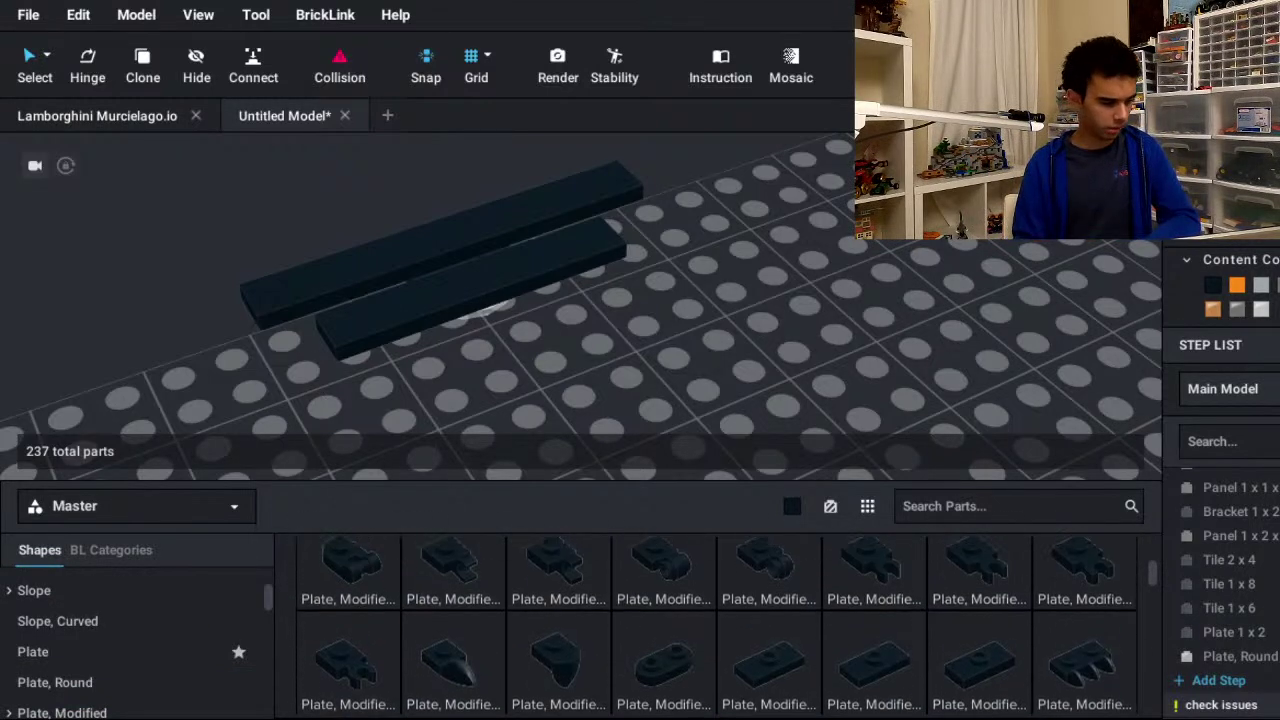
pyautogui.click(62, 712)
pyautogui.scroll(-1, 55, 650)
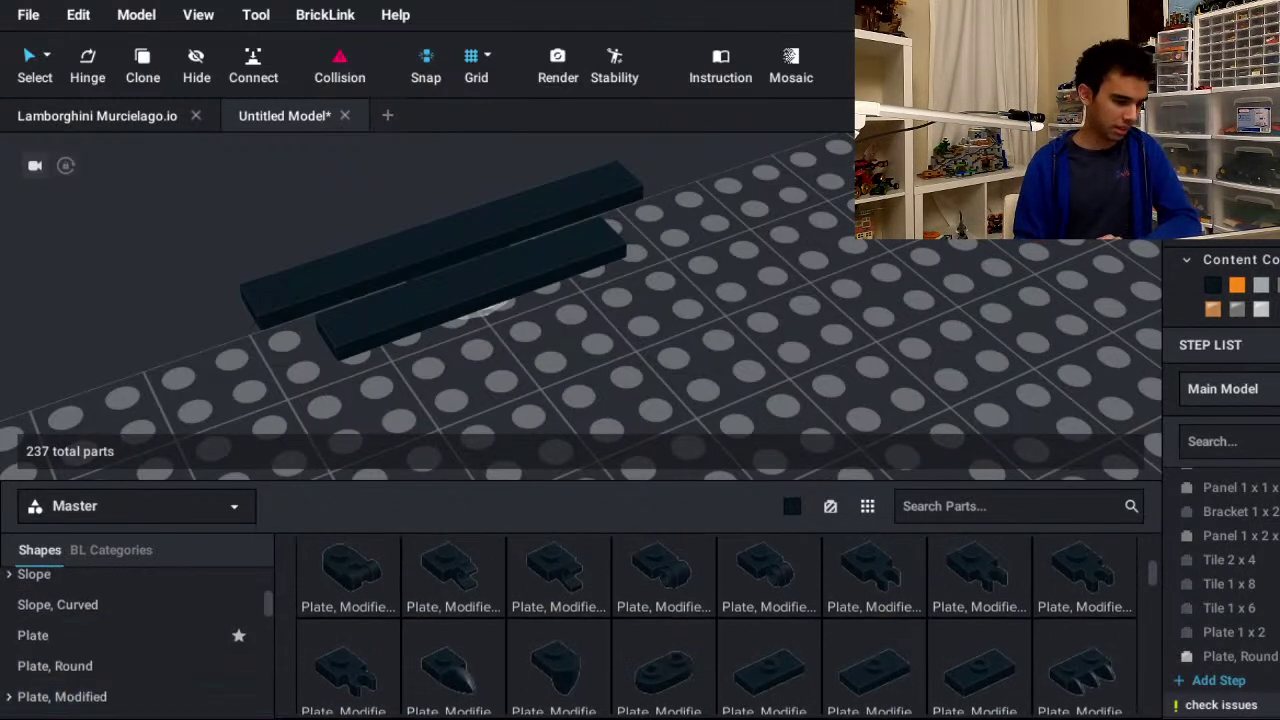
pyautogui.scroll(-3, 55, 655)
pyautogui.click(50, 665)
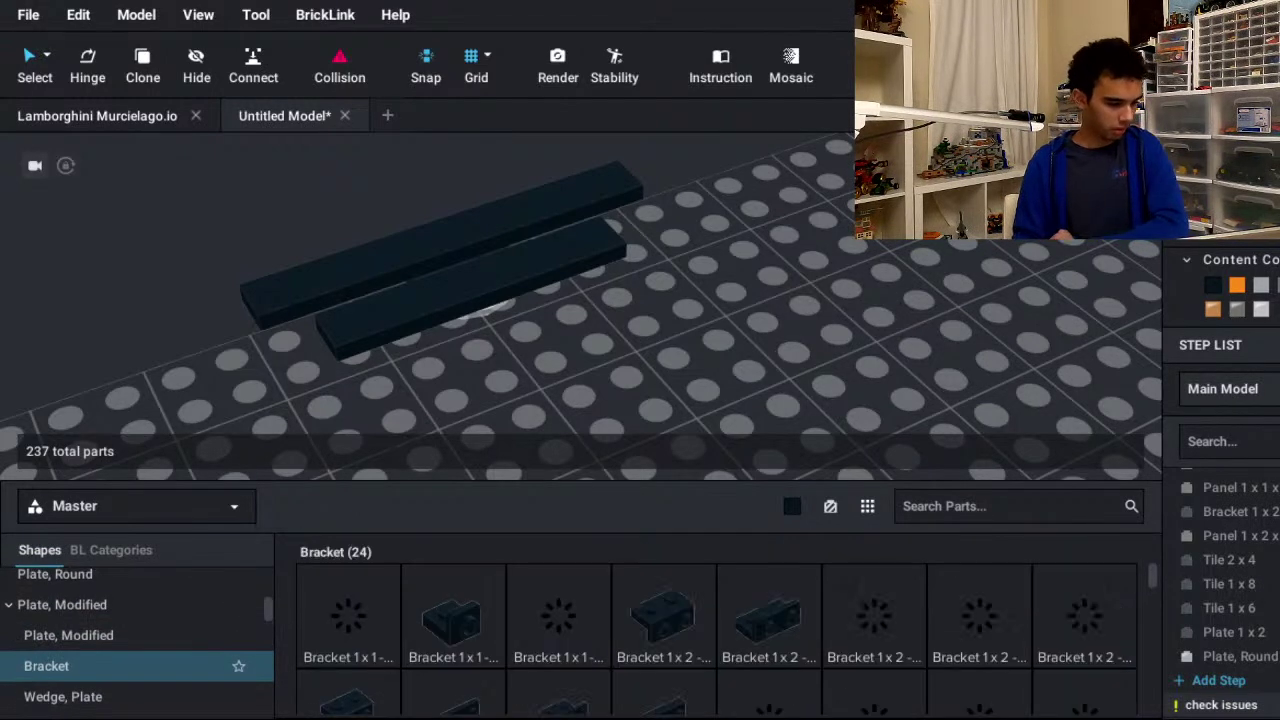
# - Add two Bracket 1 x 2 - 1 x 2 Inverted parts, one facing outward at each end of the long tiles
pyautogui.moveTo(829, 609); pyautogui.dragTo(280, 320)
pyautogui.hotkey('ctrl', 'v')
pyautogui.press('Right')
pyautogui.press('Right')
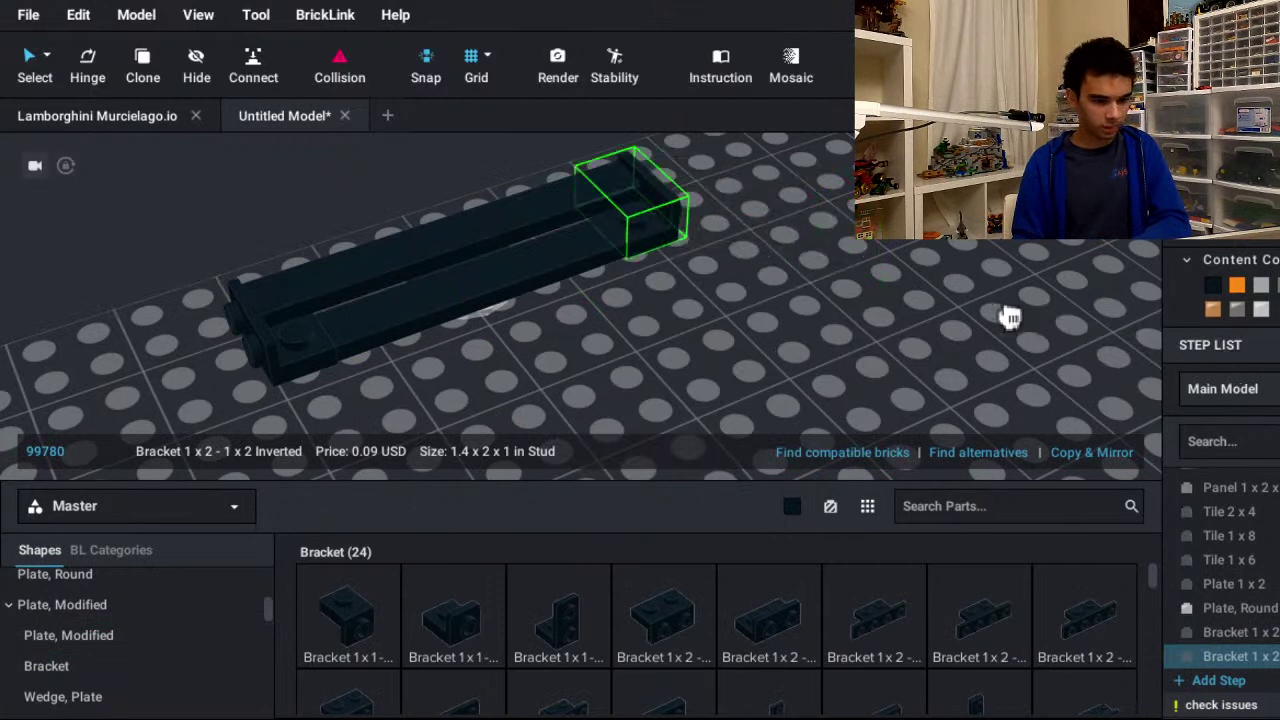
pyautogui.click(1008, 317)
# - Recolour both inverted brackets at the ends of the long tiles light grey
pyautogui.click(1231, 291)
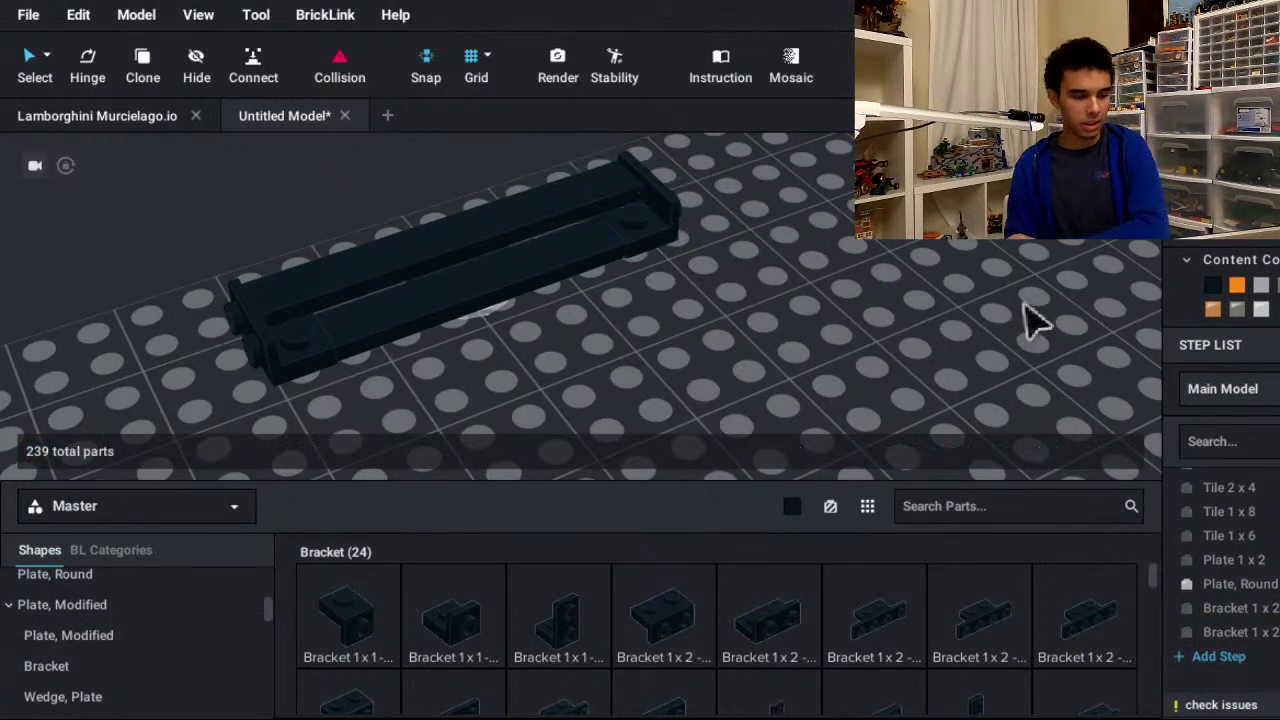
pyautogui.click(1003, 332)
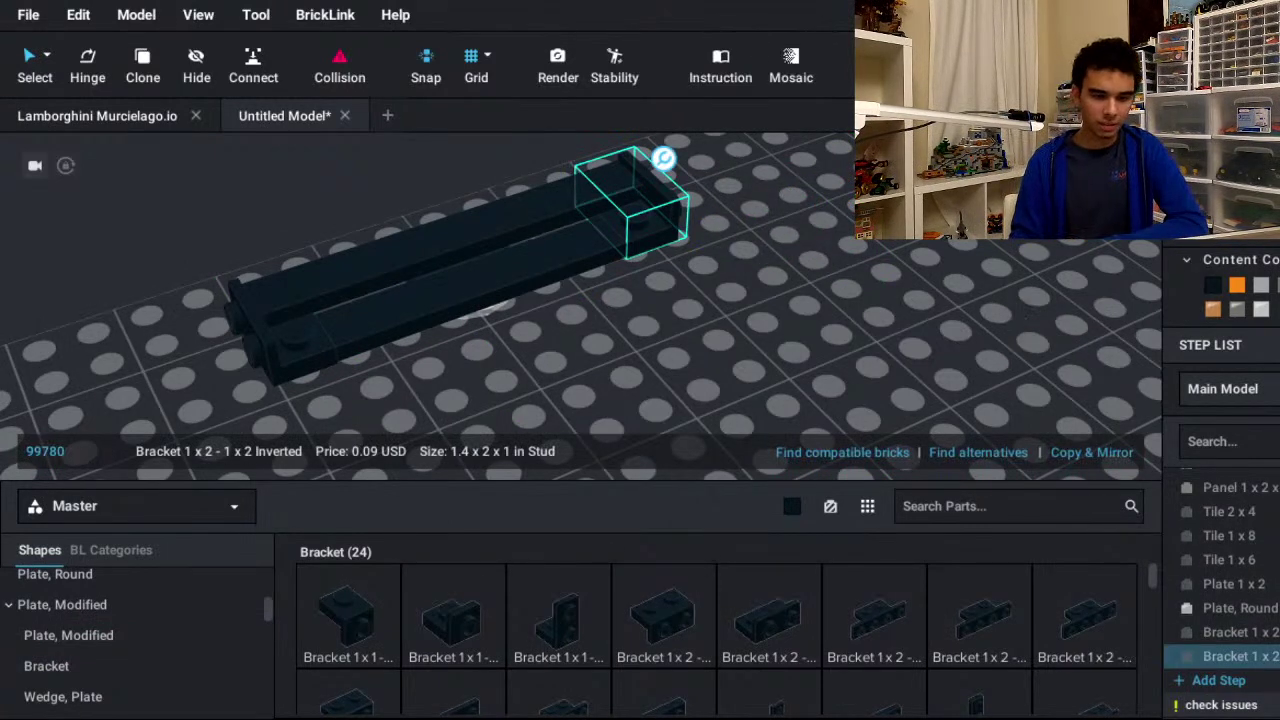
pyautogui.click(1261, 285)
pyautogui.click(280, 345)
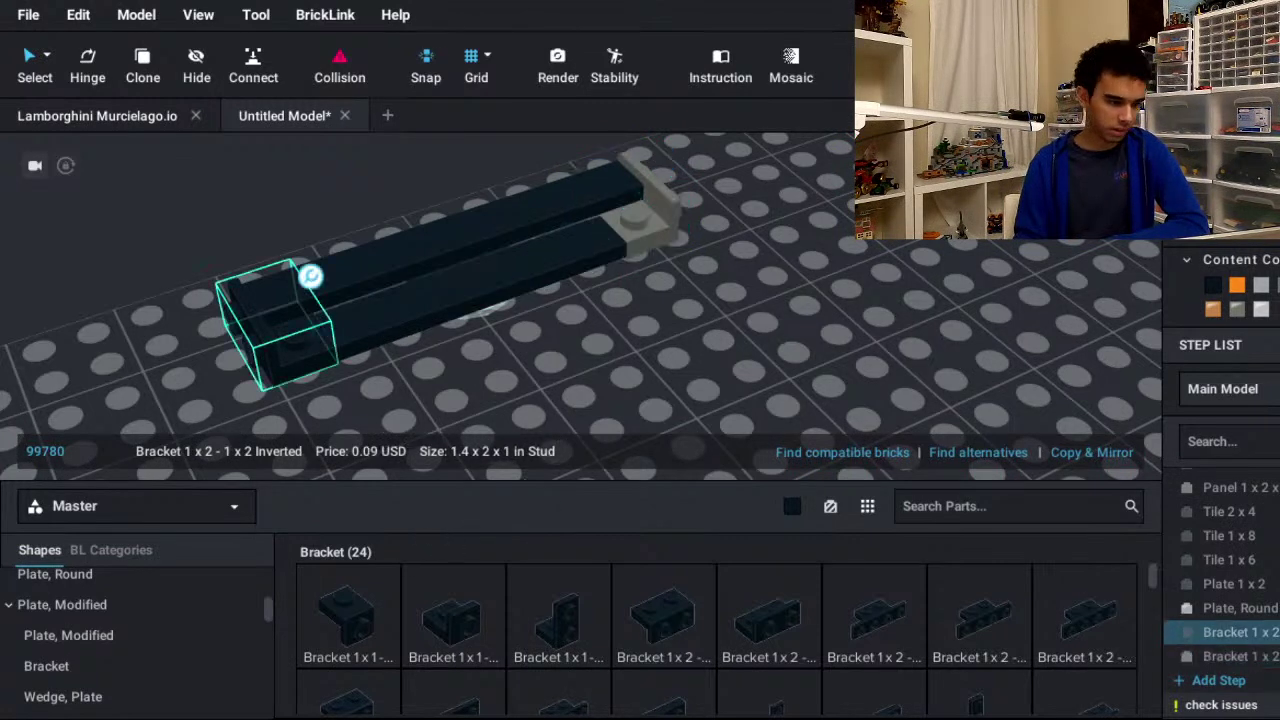
pyautogui.click(1261, 285)
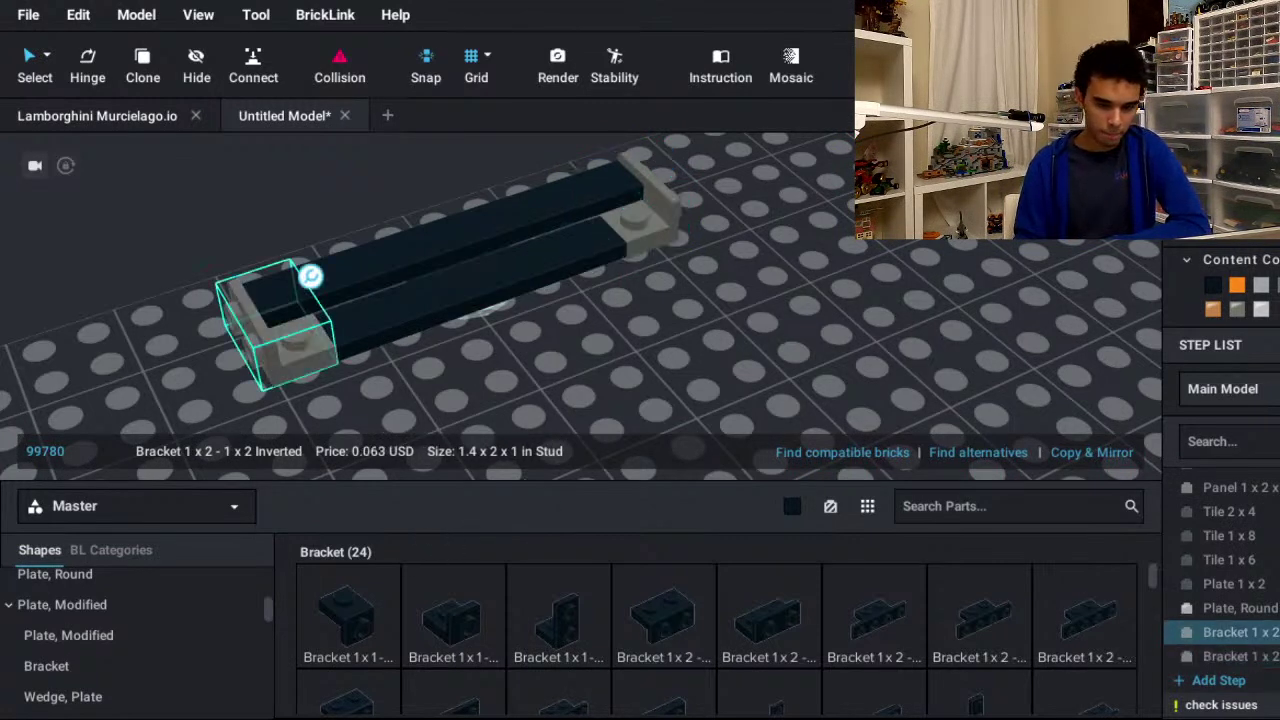
pyautogui.press('Escape')
# - Look through the part categories, including the wedge plates, for the pieces that attach to the end brackets
pyautogui.moveTo(1195, 455); pyautogui.dragTo(925, 537, button='right')
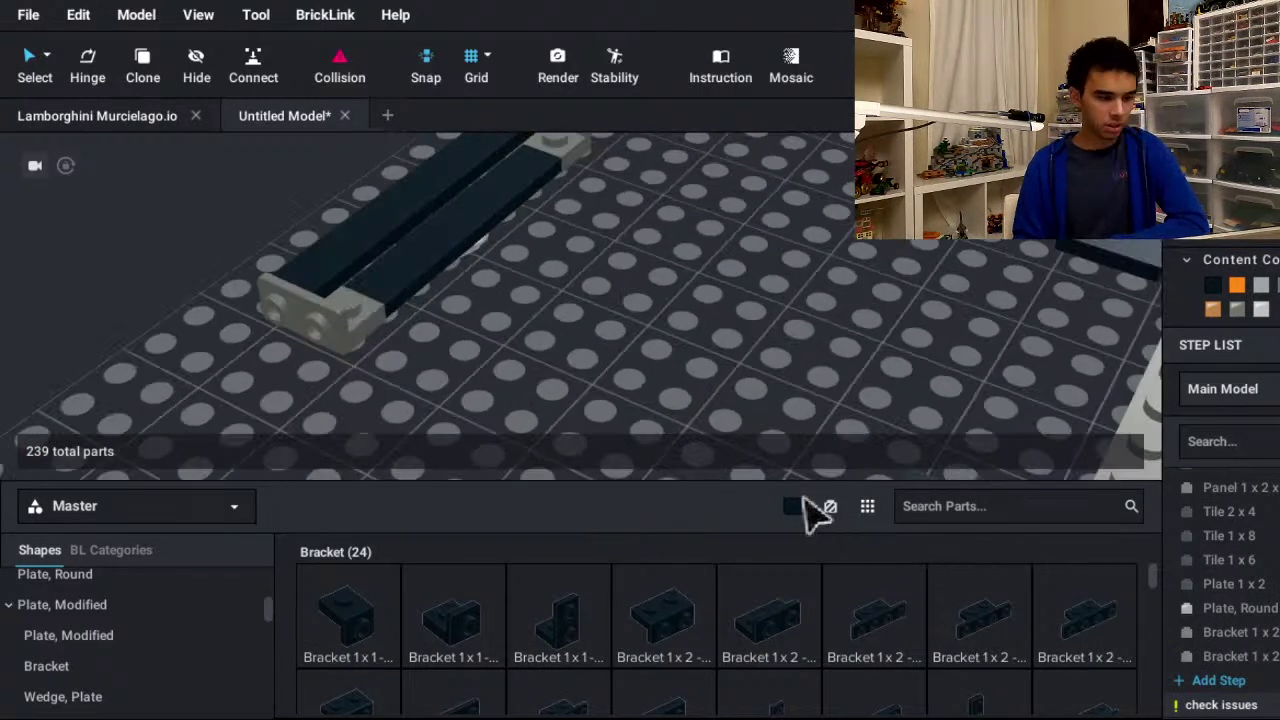
pyautogui.moveTo(812, 470); pyautogui.dragTo(958, 540, button='middle')
pyautogui.scroll(-1, 140, 693)
pyautogui.scroll(-3, 140, 670)
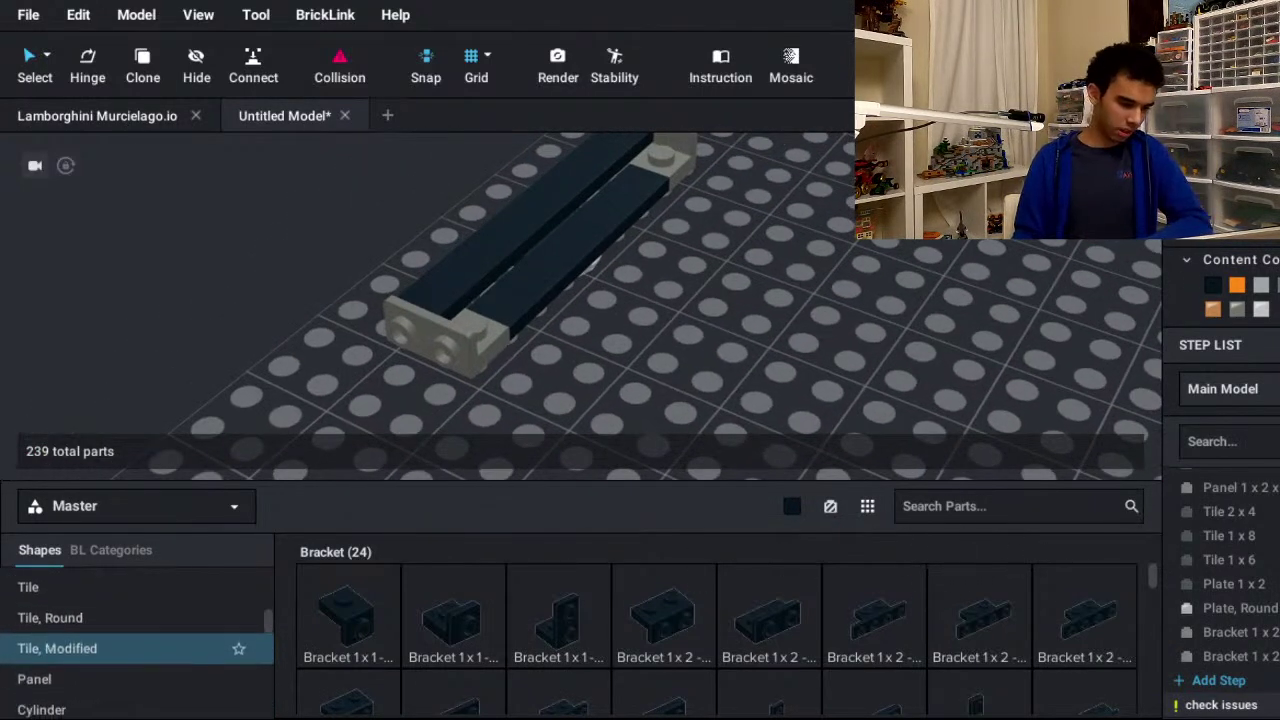
pyautogui.scroll(-6, 140, 648)
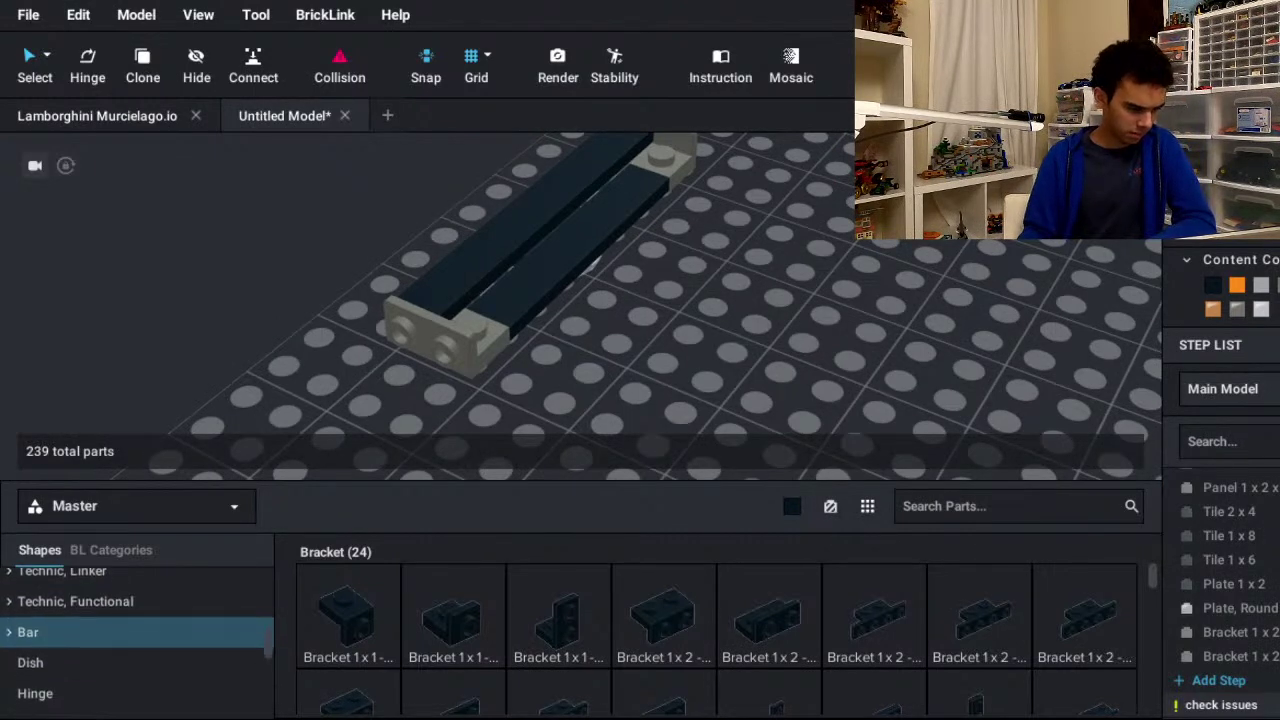
pyautogui.scroll(-3, 140, 650)
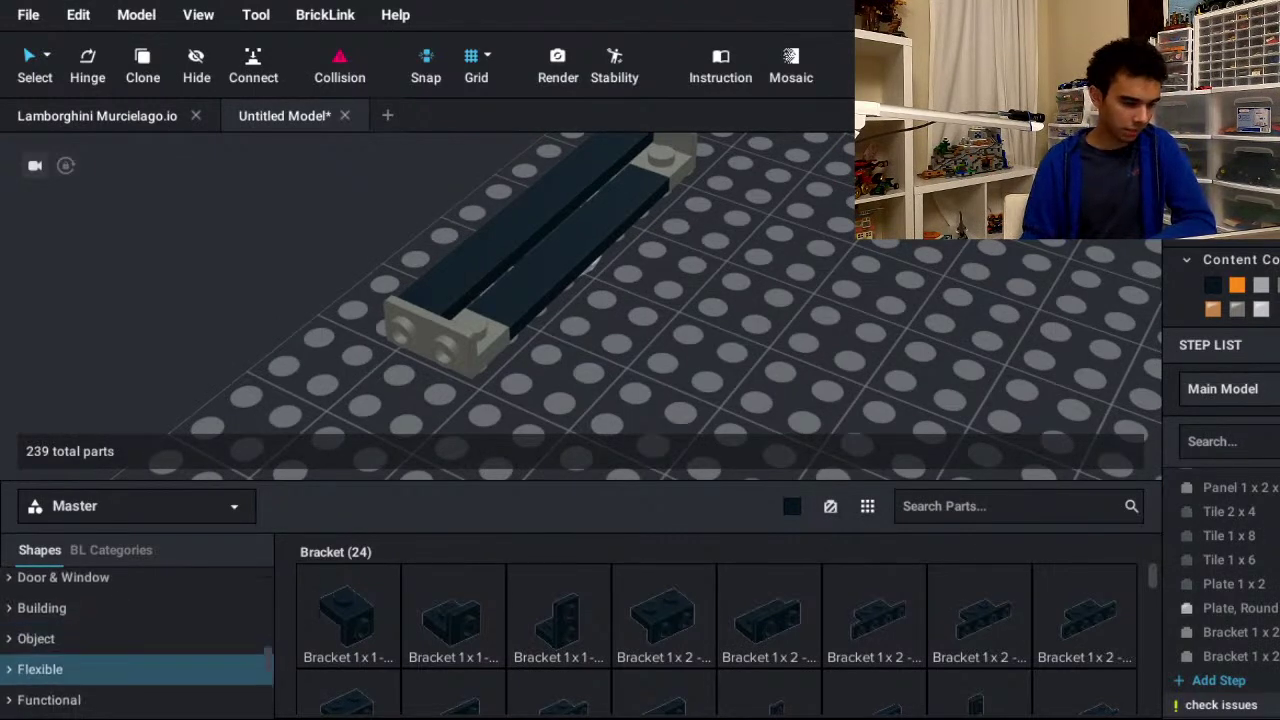
pyautogui.scroll(-5, 140, 665)
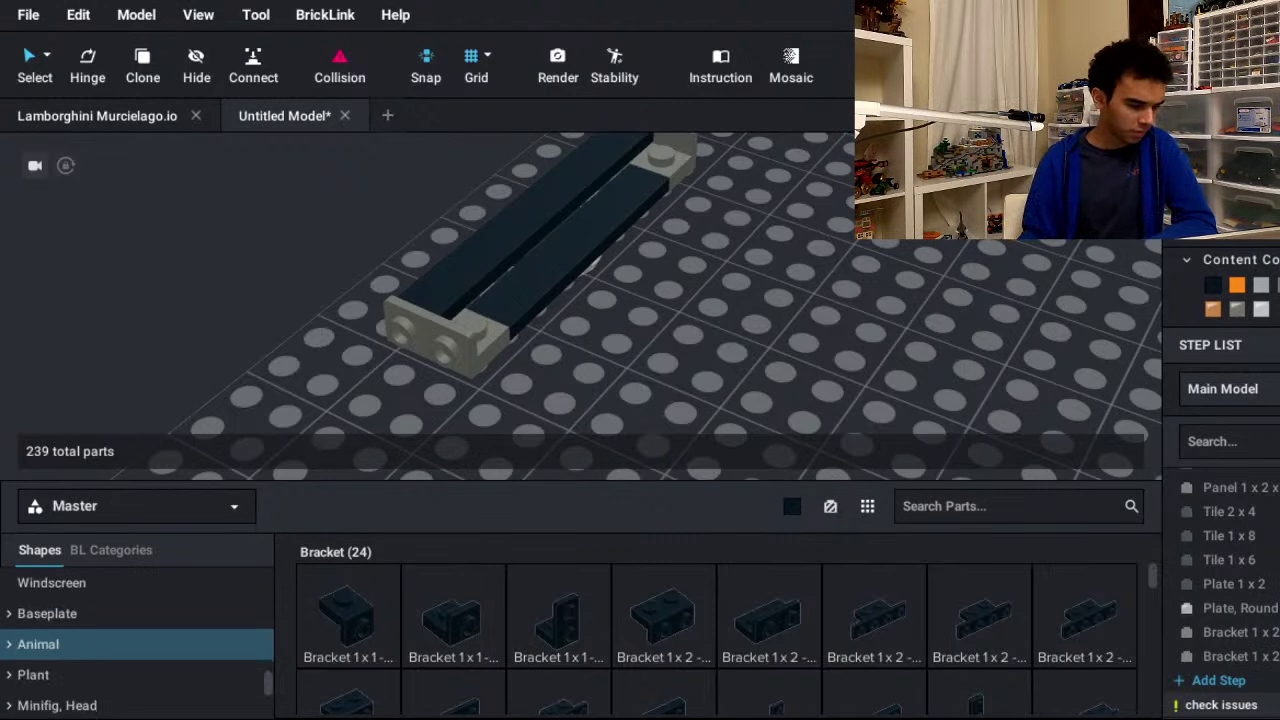
pyautogui.scroll(-3, 140, 660)
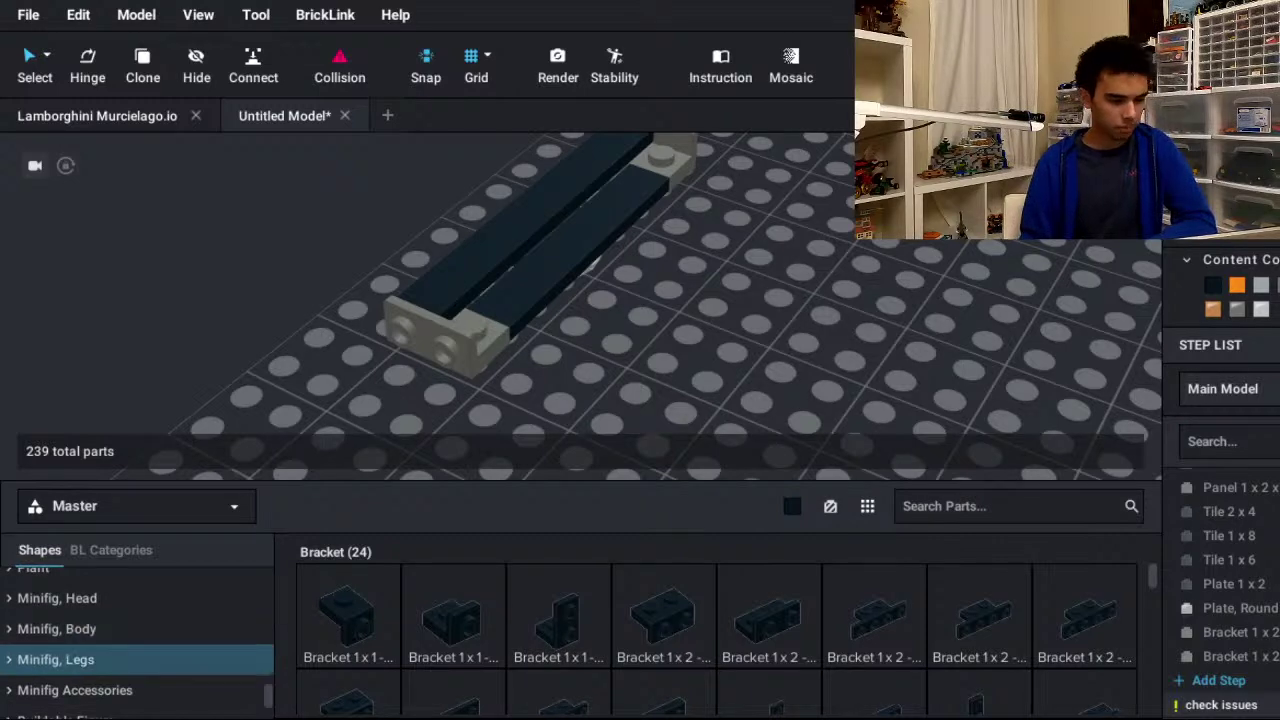
pyautogui.scroll(2, 140, 635)
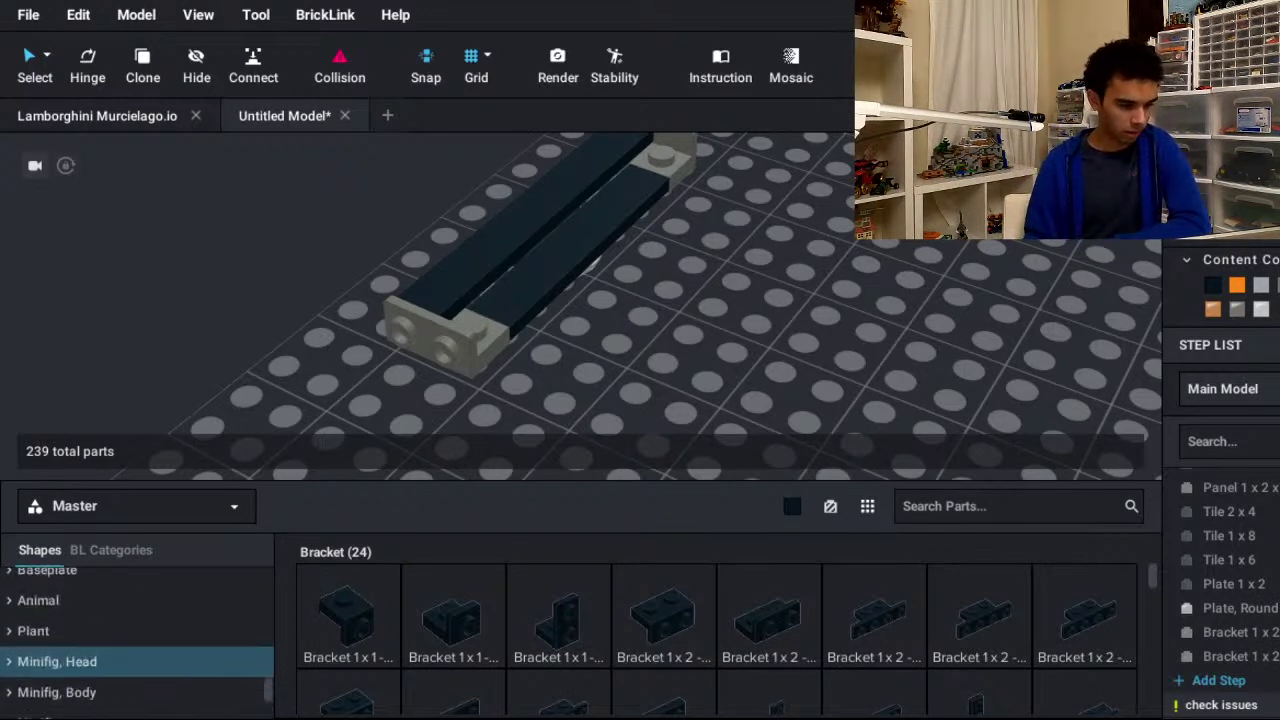
pyautogui.scroll(6, 140, 645)
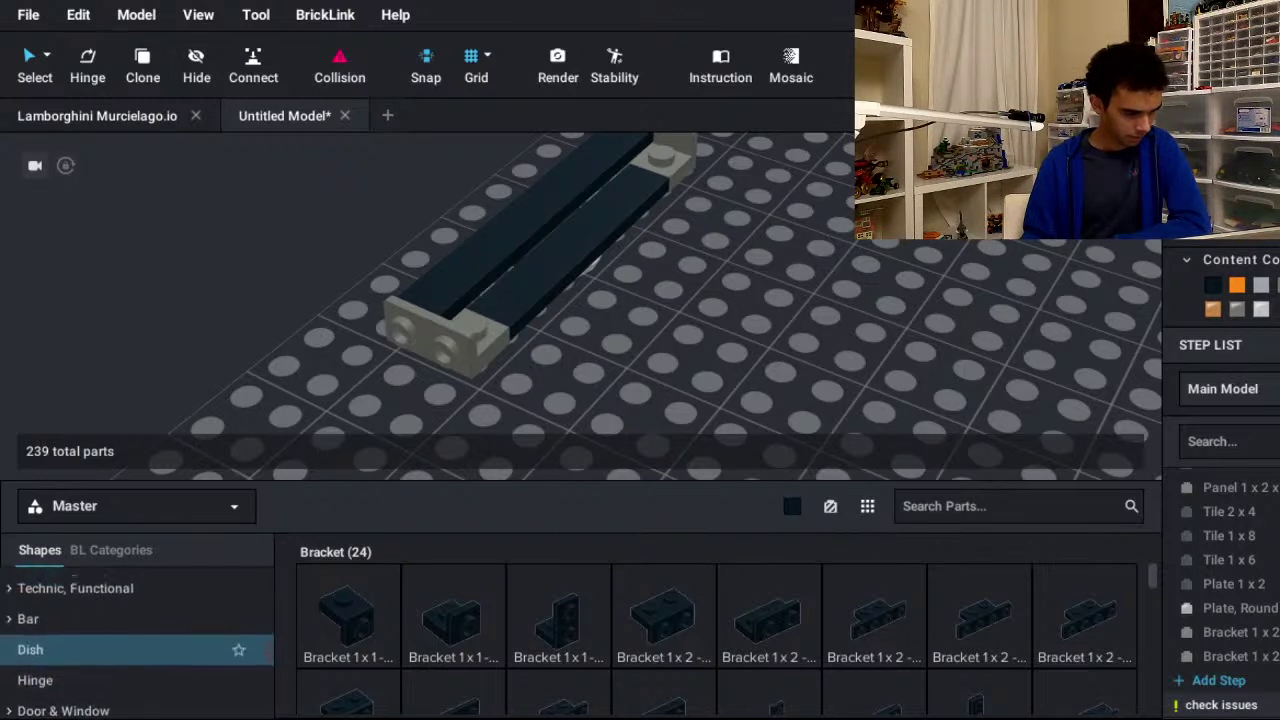
pyautogui.scroll(5, 140, 630)
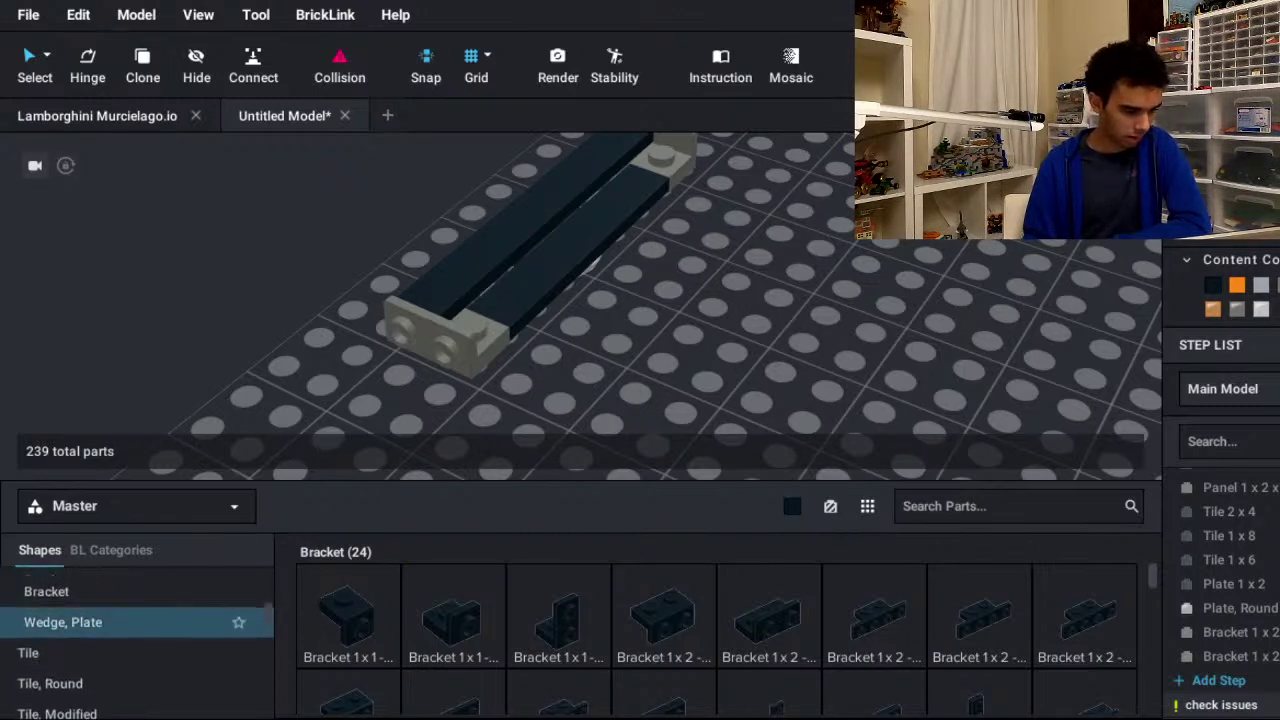
pyautogui.click(140, 622)
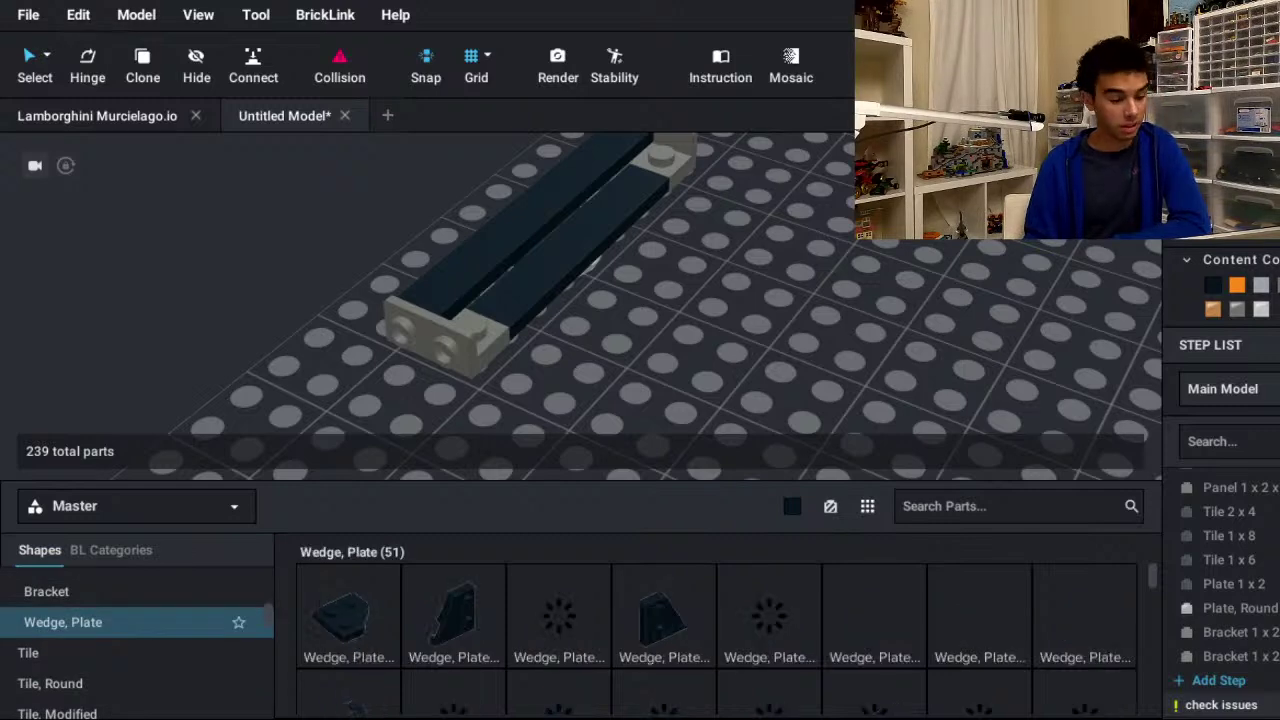
pyautogui.scroll(1, 140, 622)
pyautogui.scroll(4, 140, 640)
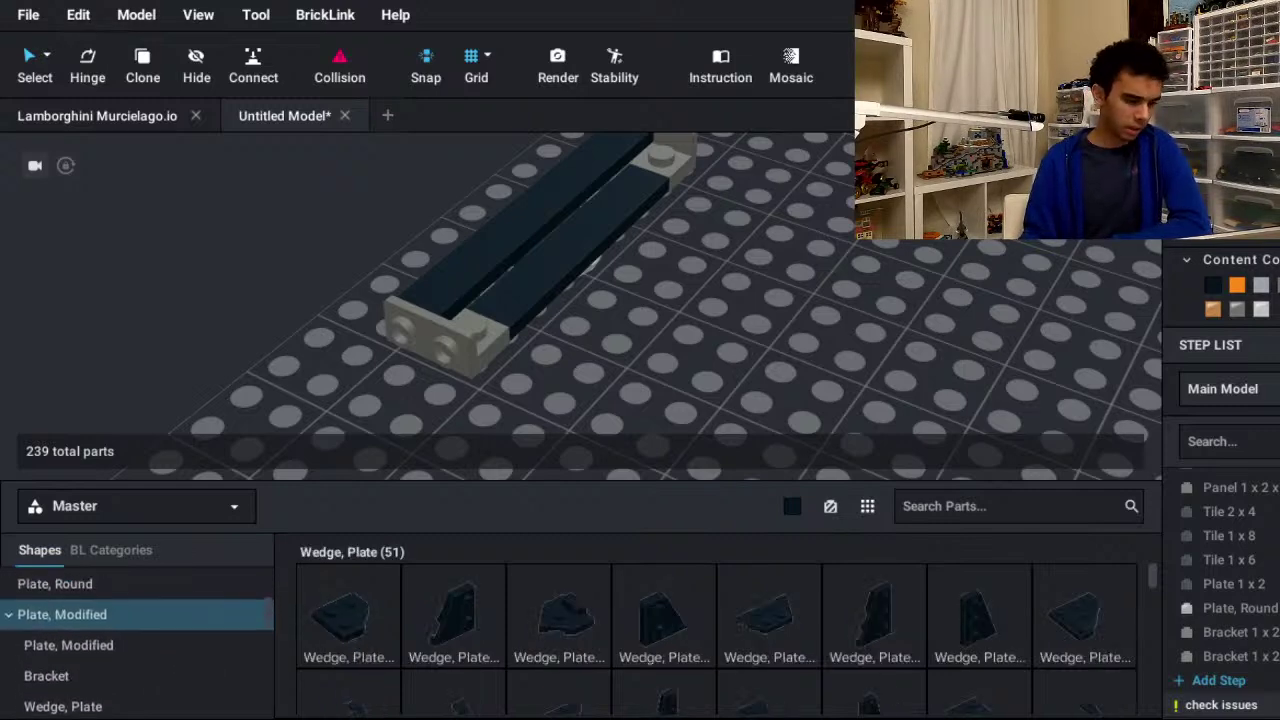
pyautogui.scroll(3, 140, 630)
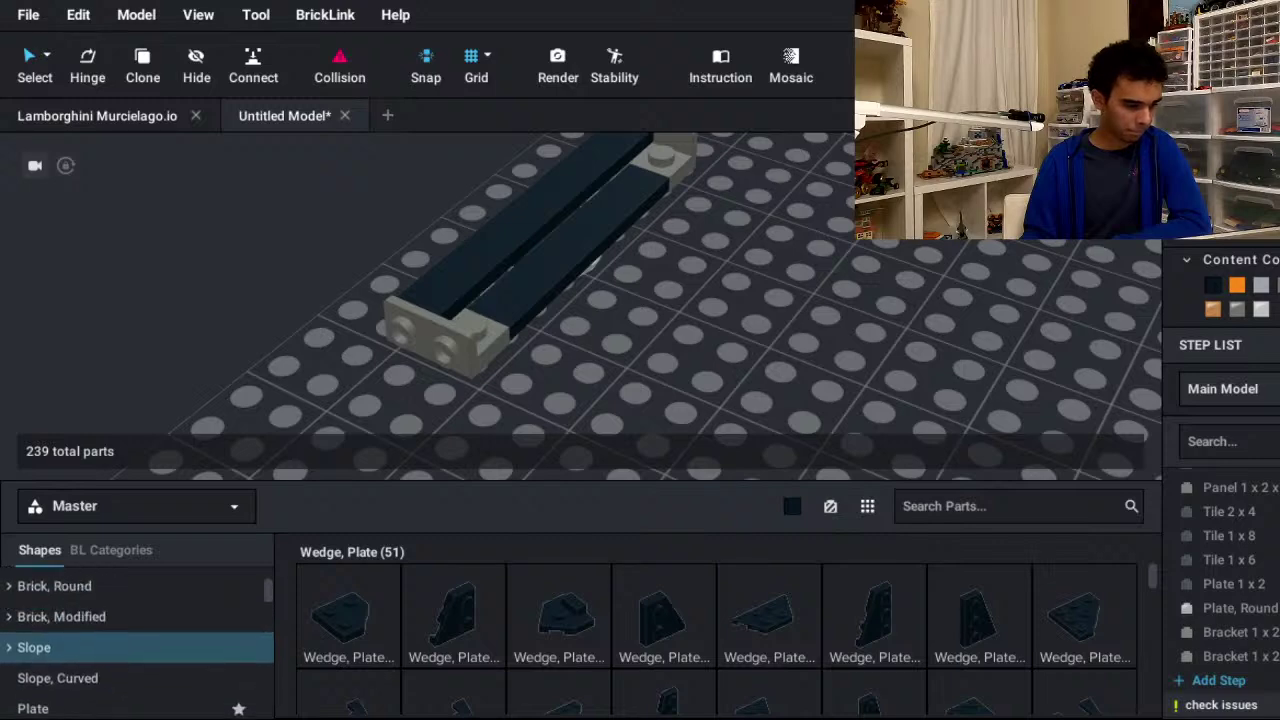
# - From the round tiles, add a Tile, Round 1 x 1 Quarter to one outward stud of each end bracket
pyautogui.scroll(-7, 140, 630)
pyautogui.scroll(-2, 140, 660)
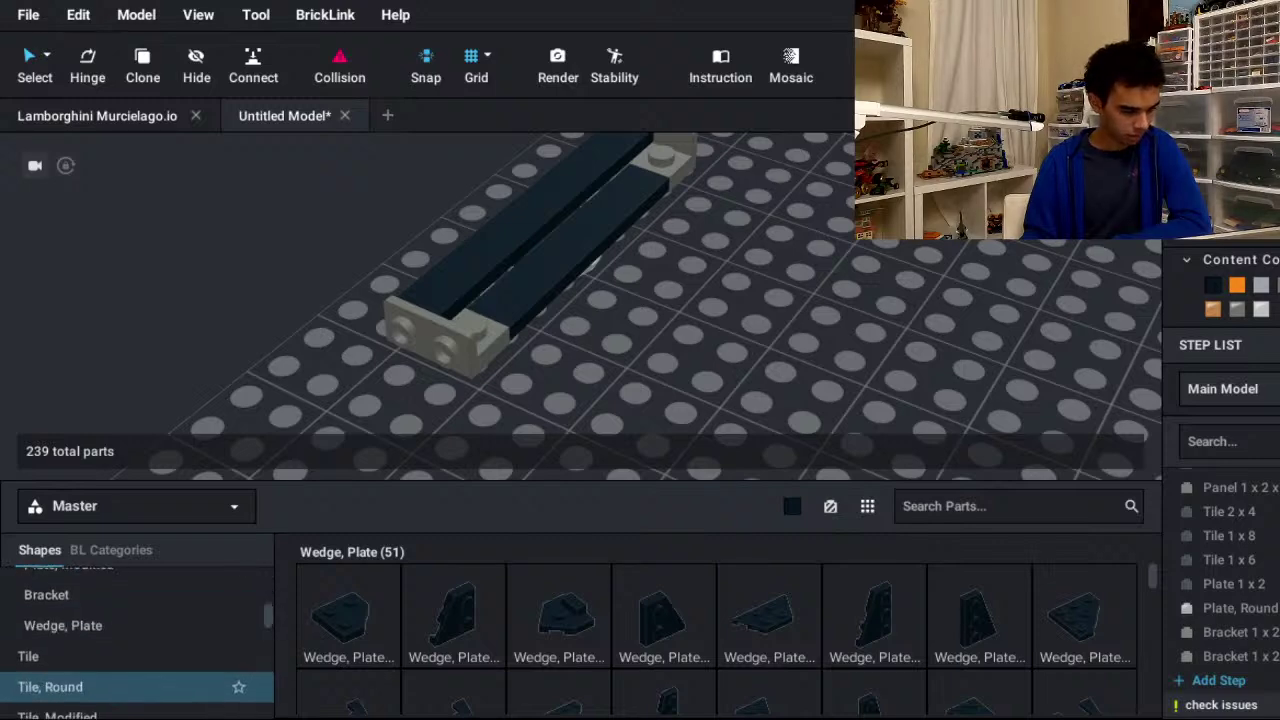
pyautogui.click(120, 686)
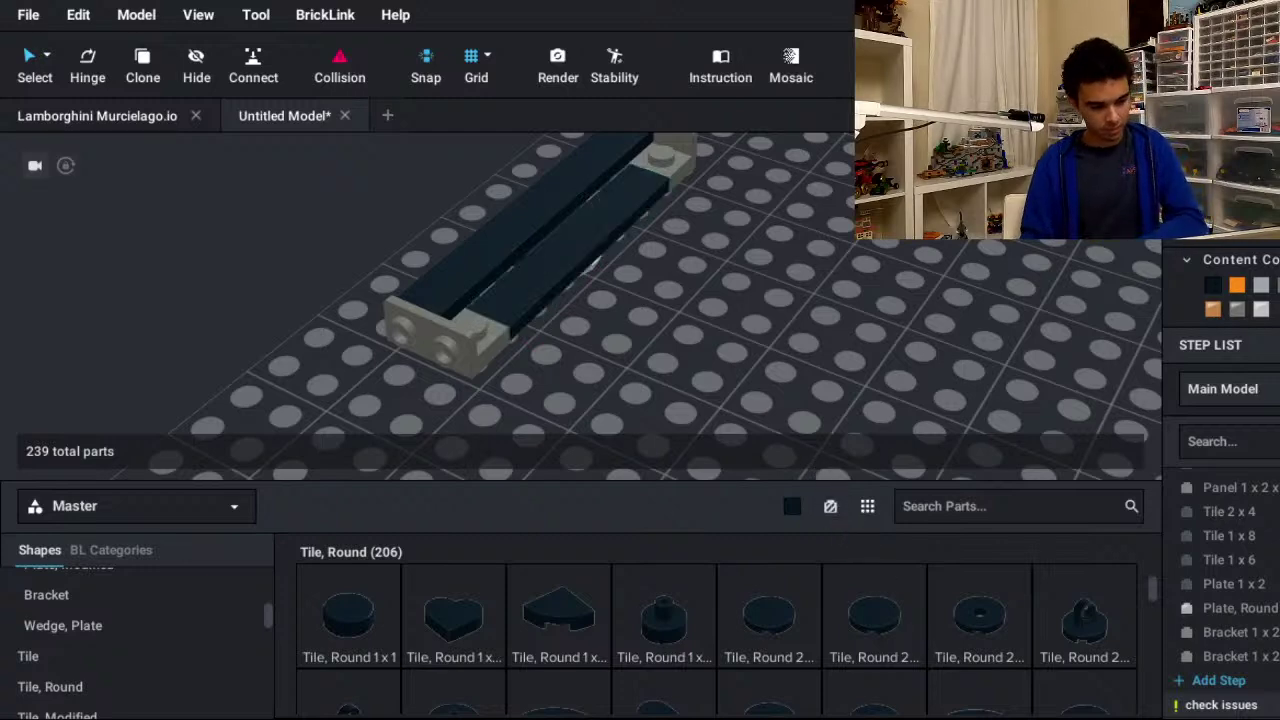
pyautogui.moveTo(559, 614); pyautogui.dragTo(470, 354)
pyautogui.press('Down')
pyautogui.hotkey('ctrl', 'c')
pyautogui.hotkey('ctrl', 'v')
pyautogui.moveTo(804, 328); pyautogui.dragTo(699, 327, button='right')
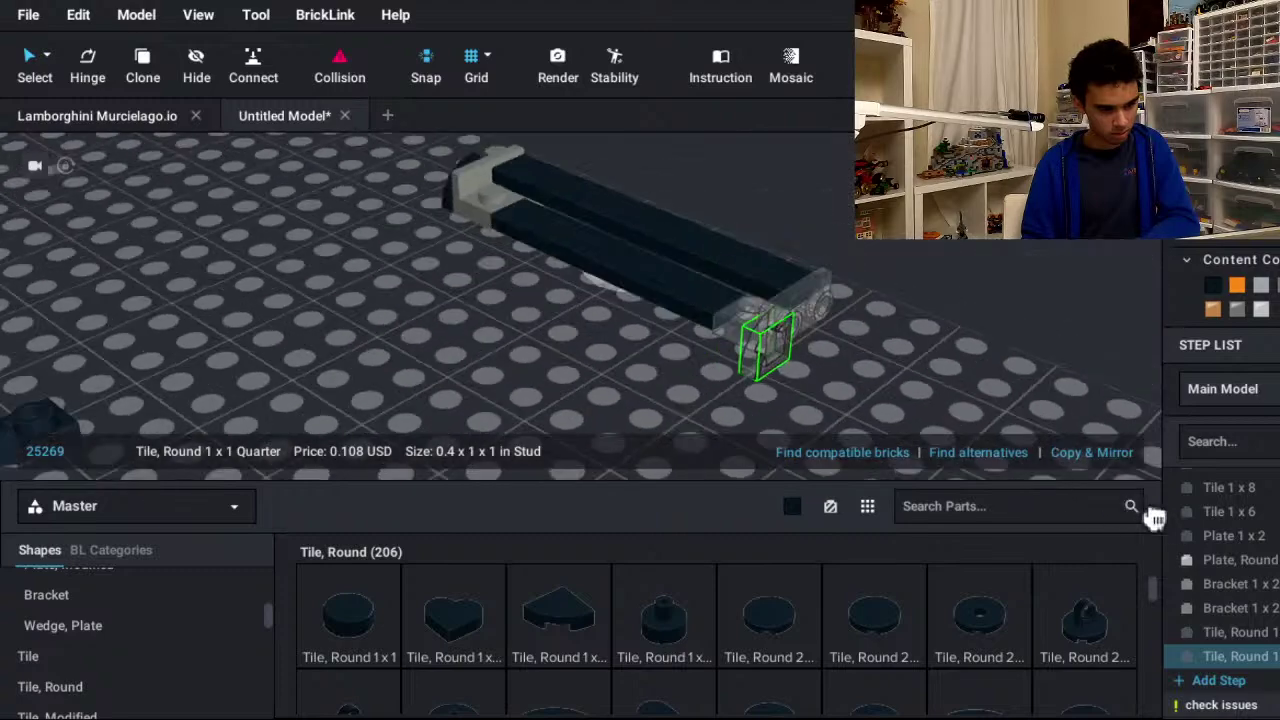
pyautogui.click(1272, 485)
# - Rotate another copy of the quarter round tile to mirror the first and attach it beside it on the same bracket
pyautogui.moveTo(870, 510); pyautogui.dragTo(1060, 549, button='right')
pyautogui.press('Down')
pyautogui.press('Down')
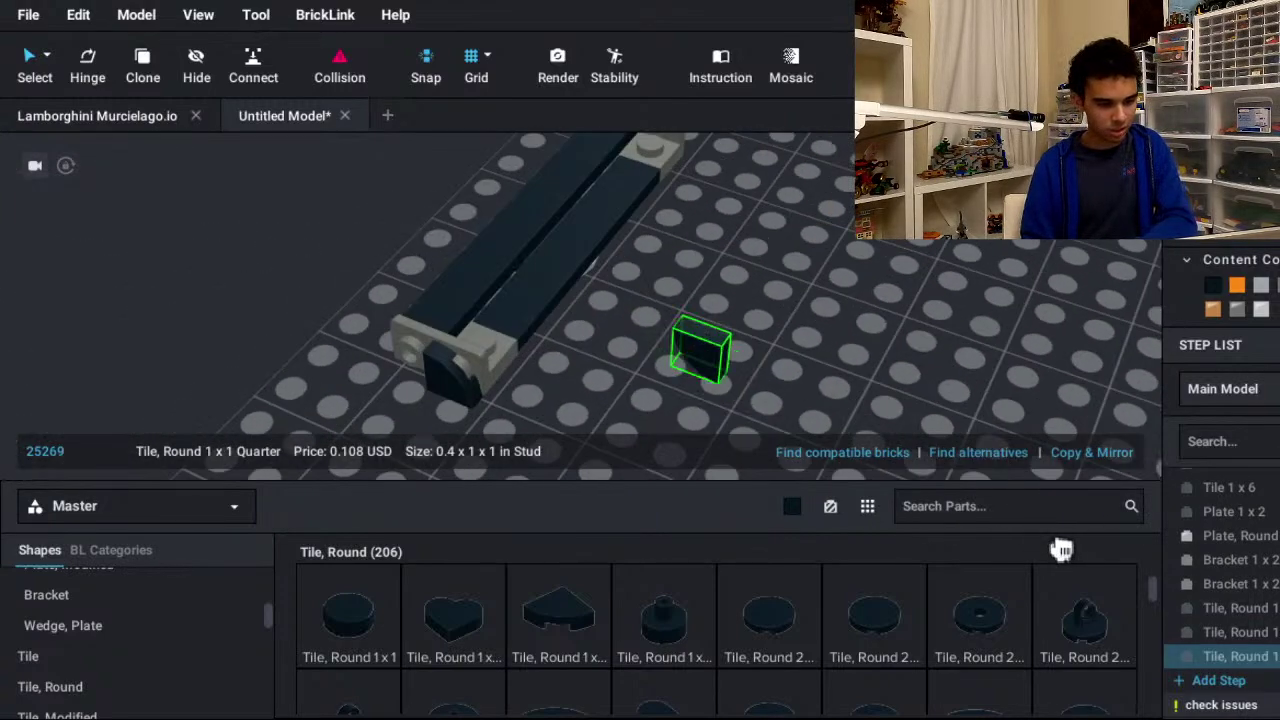
pyautogui.press('Right')
pyautogui.press('Right')
pyautogui.press('Down')
pyautogui.press('Down')
pyautogui.press('Right')
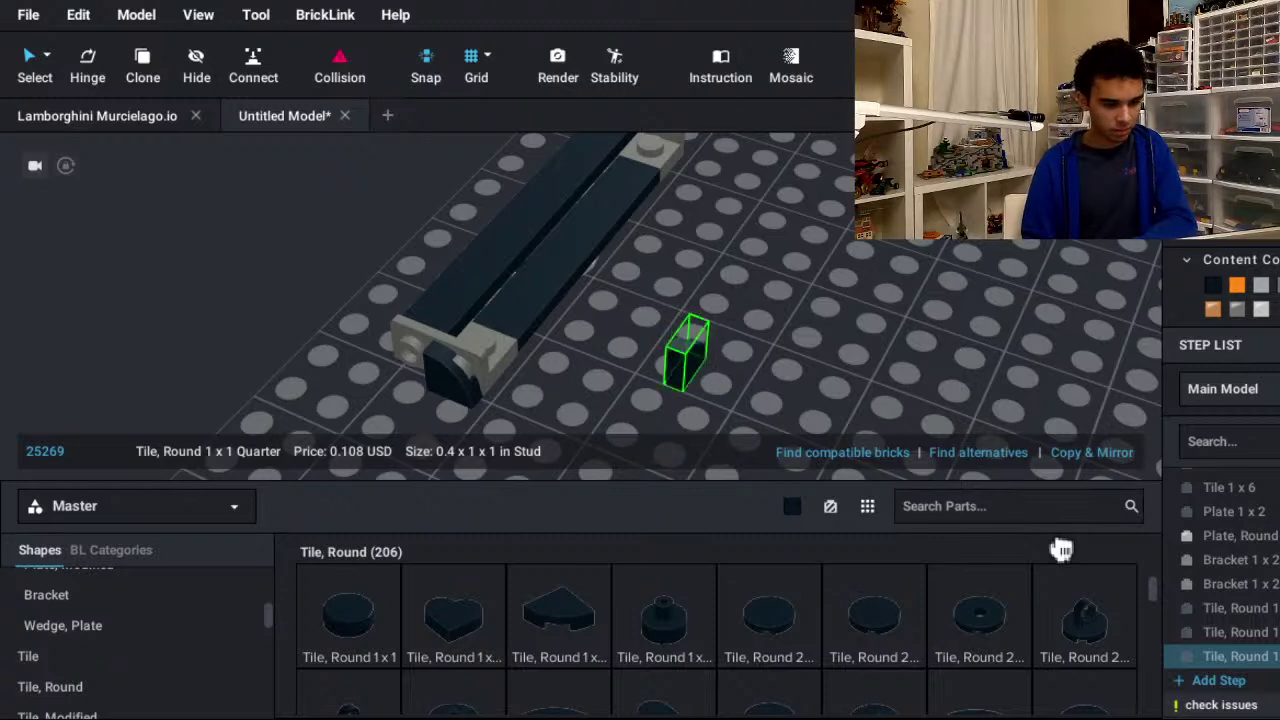
pyautogui.press('Down')
pyautogui.press('Down')
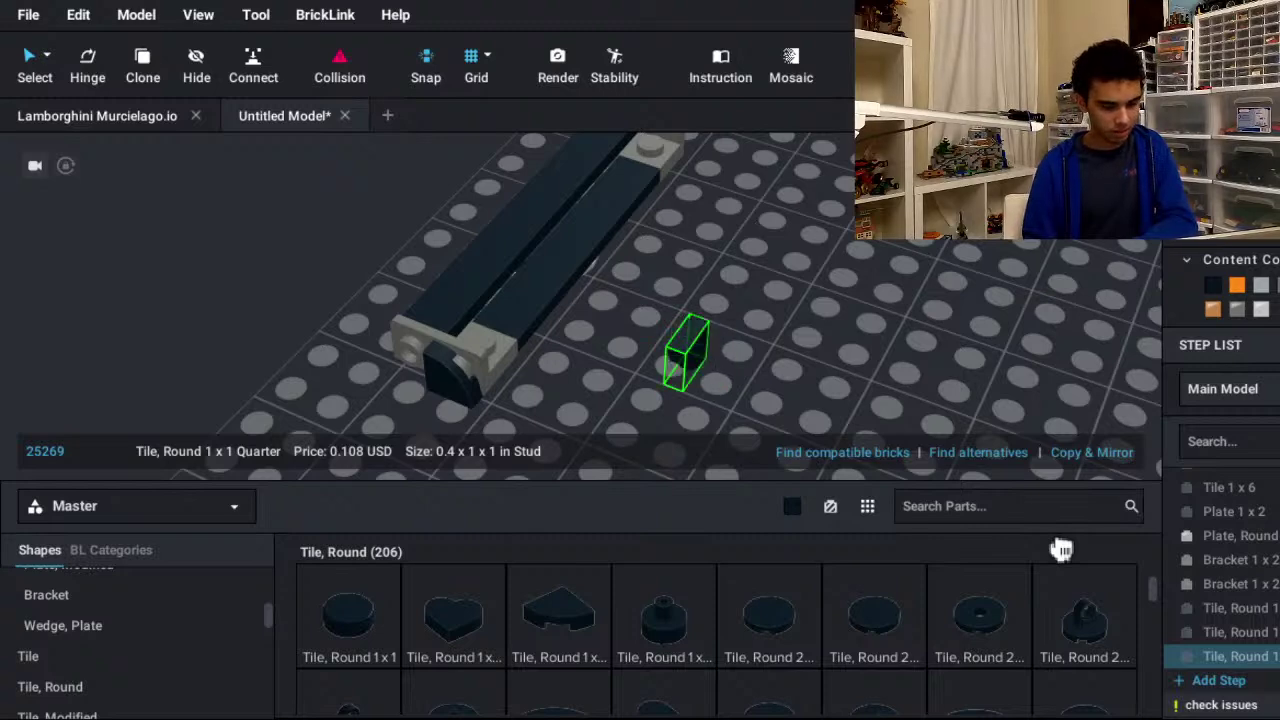
pyautogui.press('Right')
pyautogui.click(614, 538)
# - Add a fourth quarter round tile at the opposite bracket, then turn the tile set beside that bracket to the correct upright orientation
pyautogui.hotkey('ctrl', 'v')
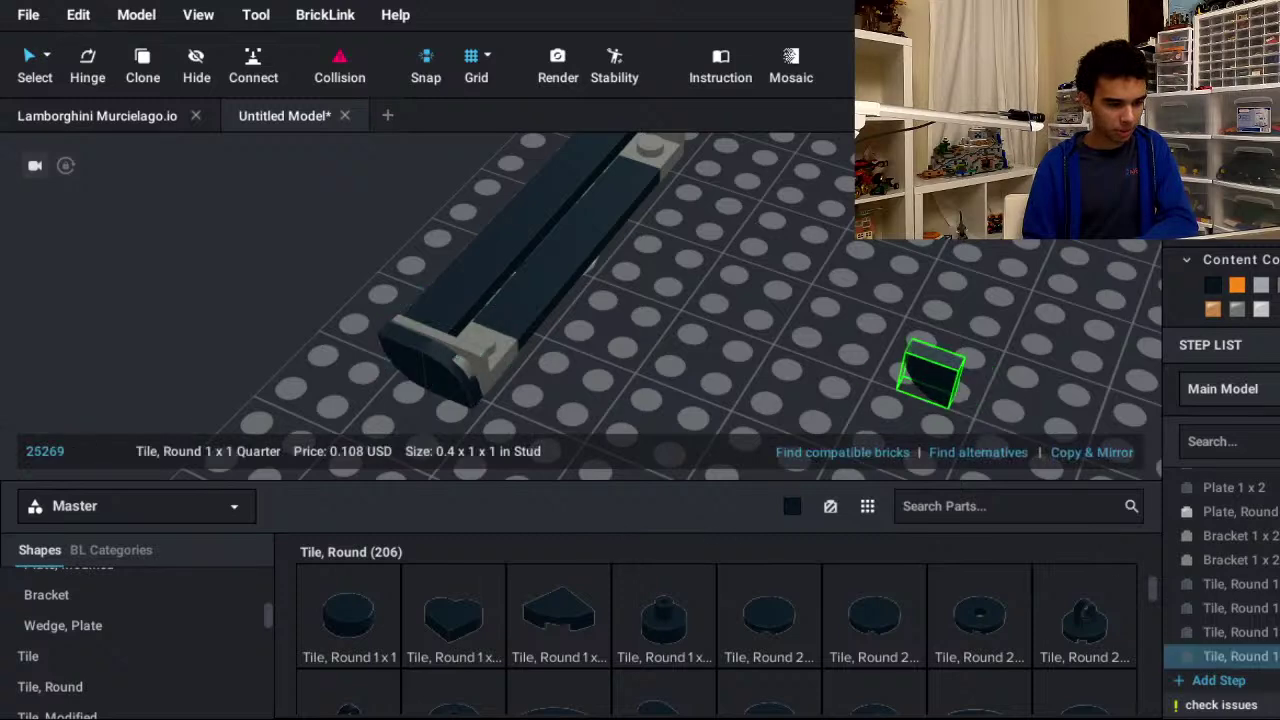
pyautogui.moveTo(927, 372); pyautogui.dragTo(800, 372, button='right')
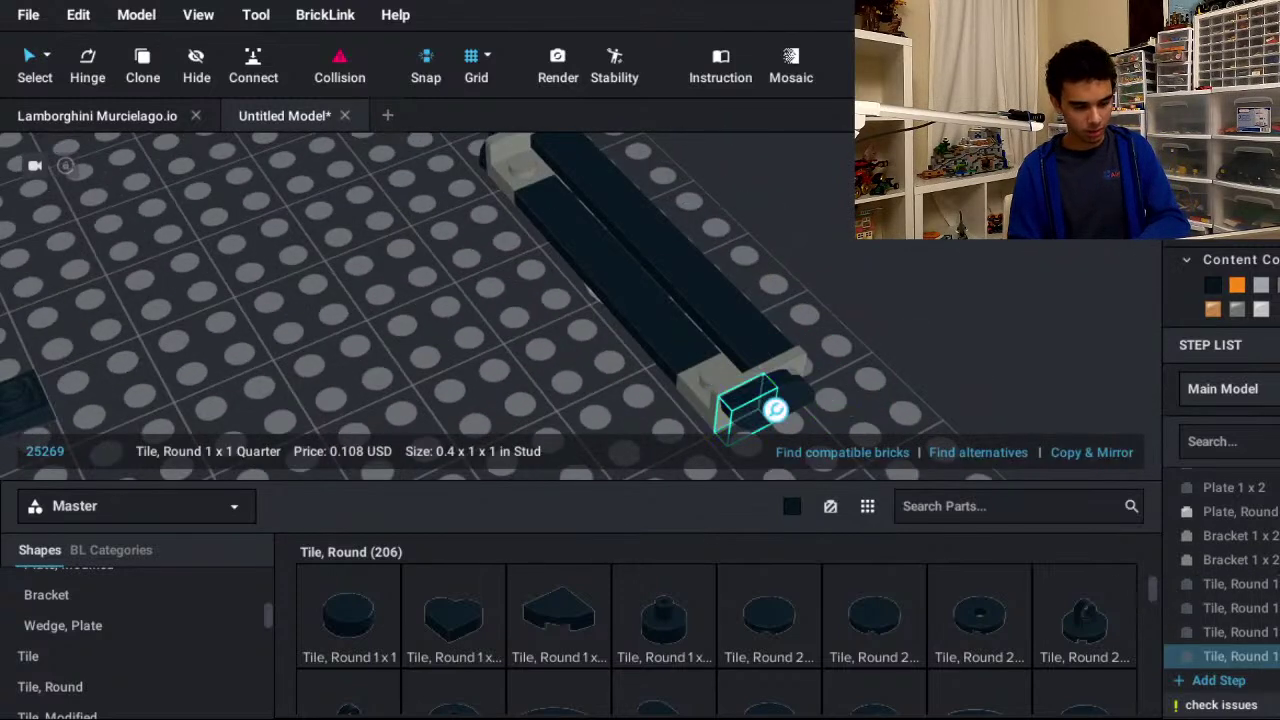
pyautogui.click(1210, 607)
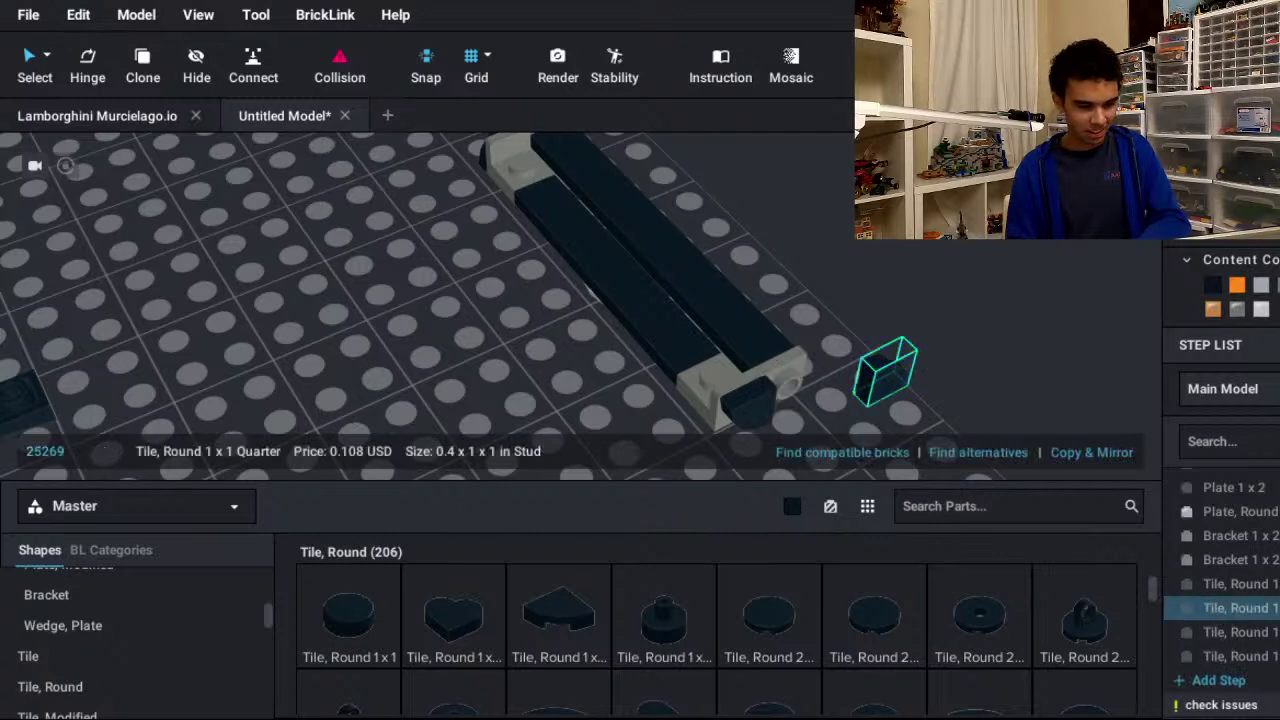
pyautogui.press('Down')
pyautogui.press('Right')
pyautogui.press('Right')
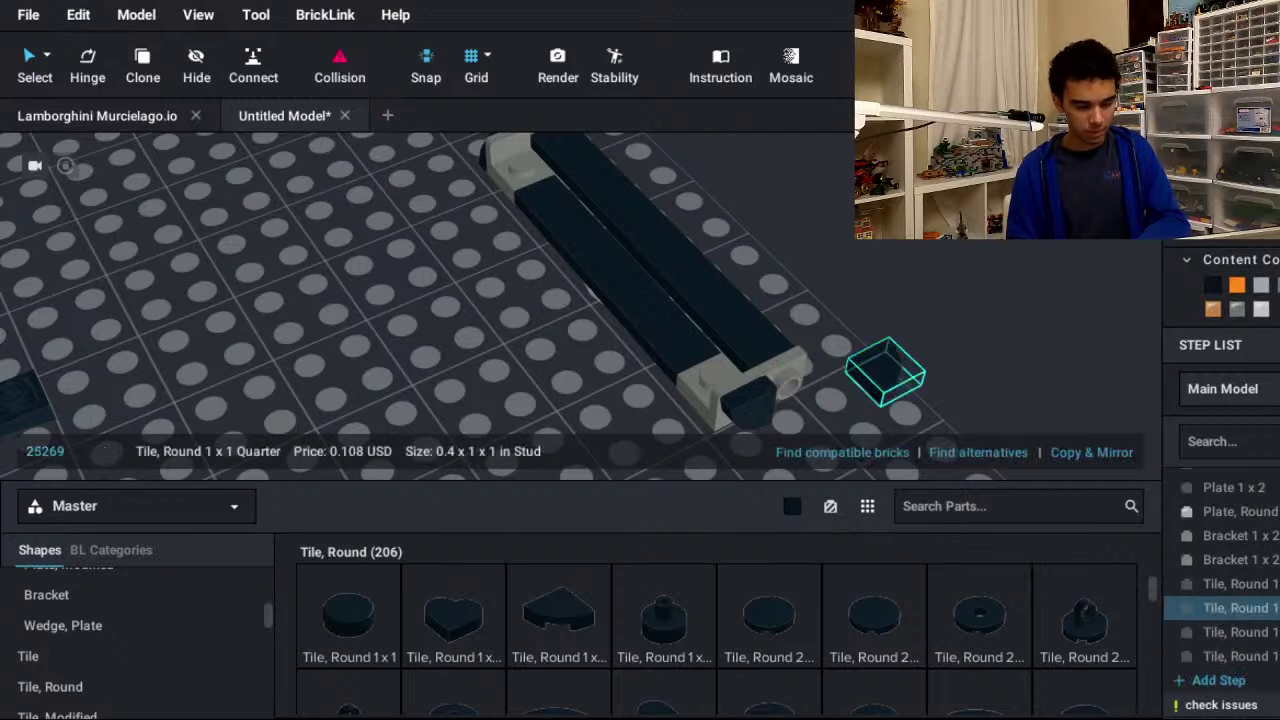
pyautogui.press('Right')
pyautogui.press('Right')
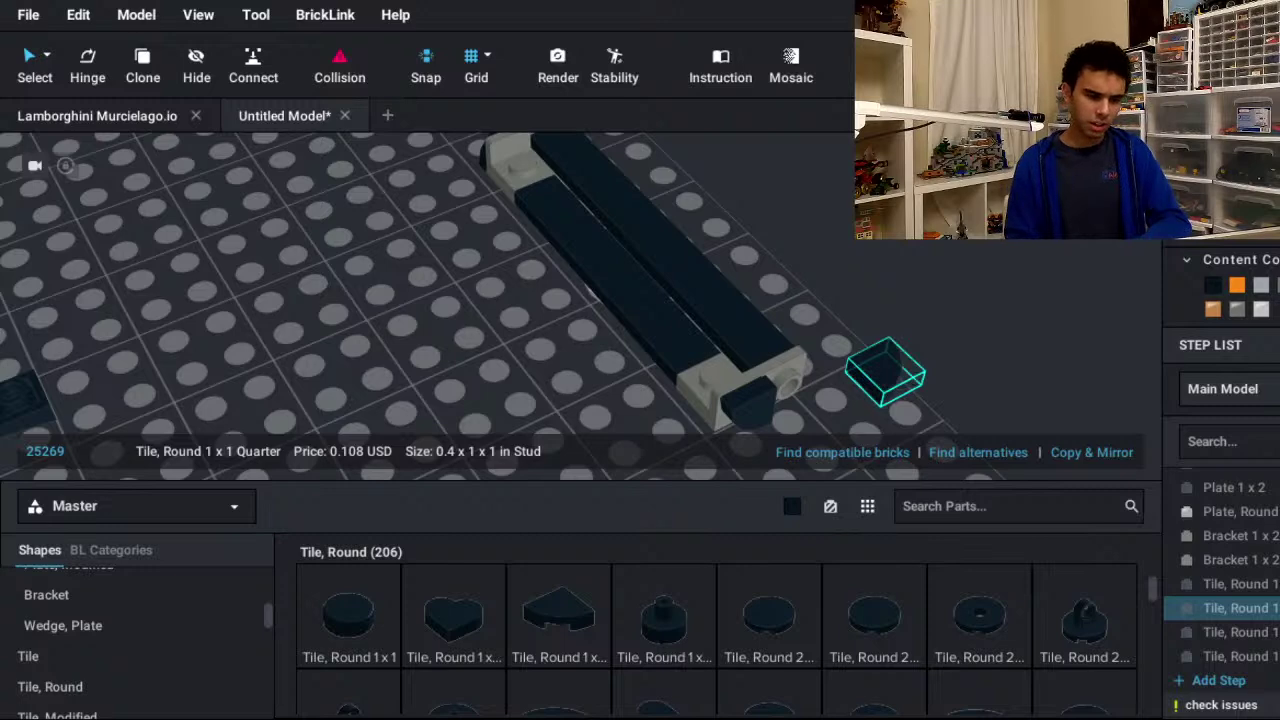
pyautogui.press('Down')
pyautogui.press('Right')
pyautogui.press('Right')
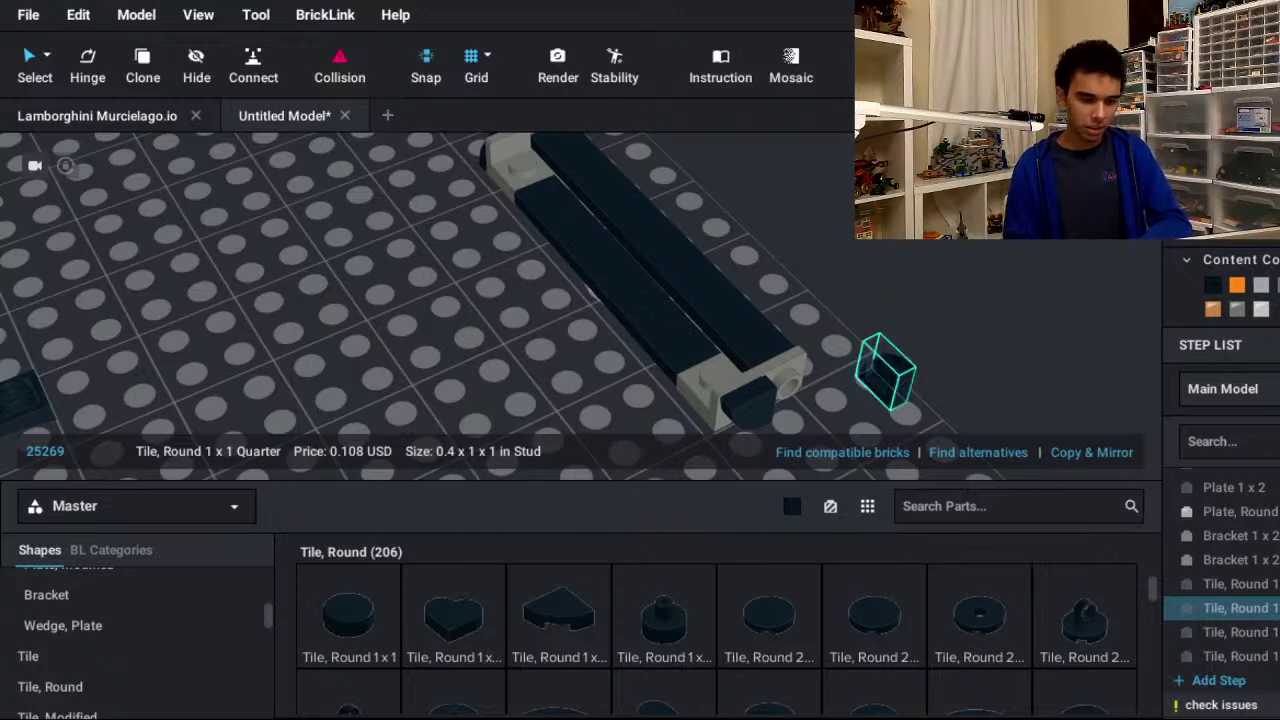
pyautogui.press('Right')
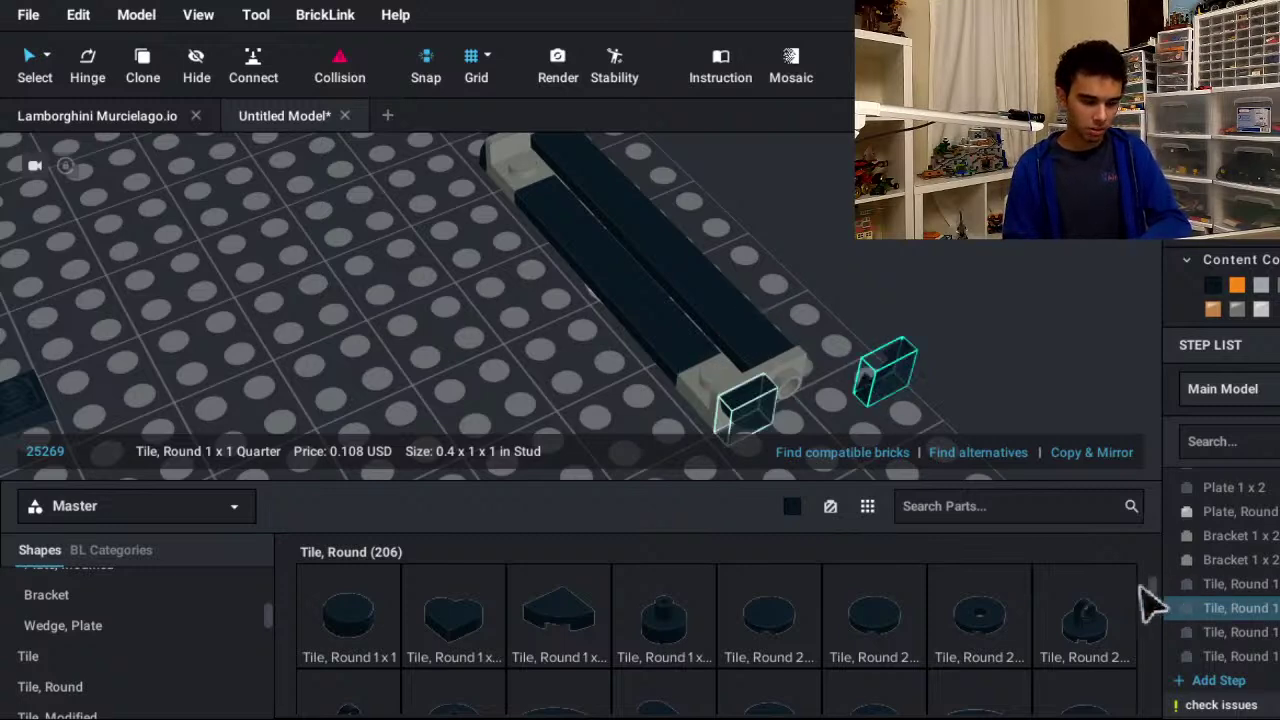
# - Take the remaining quarter round tile off the opposite bracket and rotate it to mirror its partner
pyautogui.moveTo(754, 402); pyautogui.dragTo(970, 352)
pyautogui.press('Up')
pyautogui.press('Up')
pyautogui.press('Right')
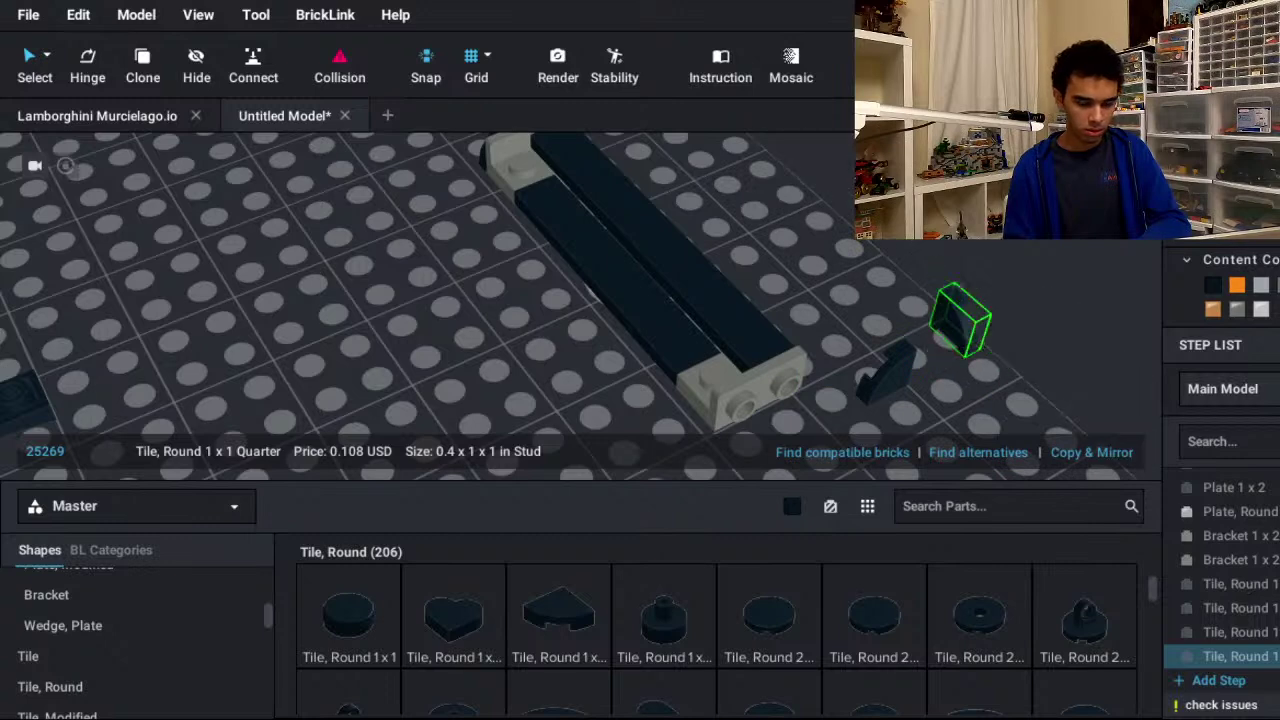
pyautogui.press('Up')
pyautogui.press('Up')
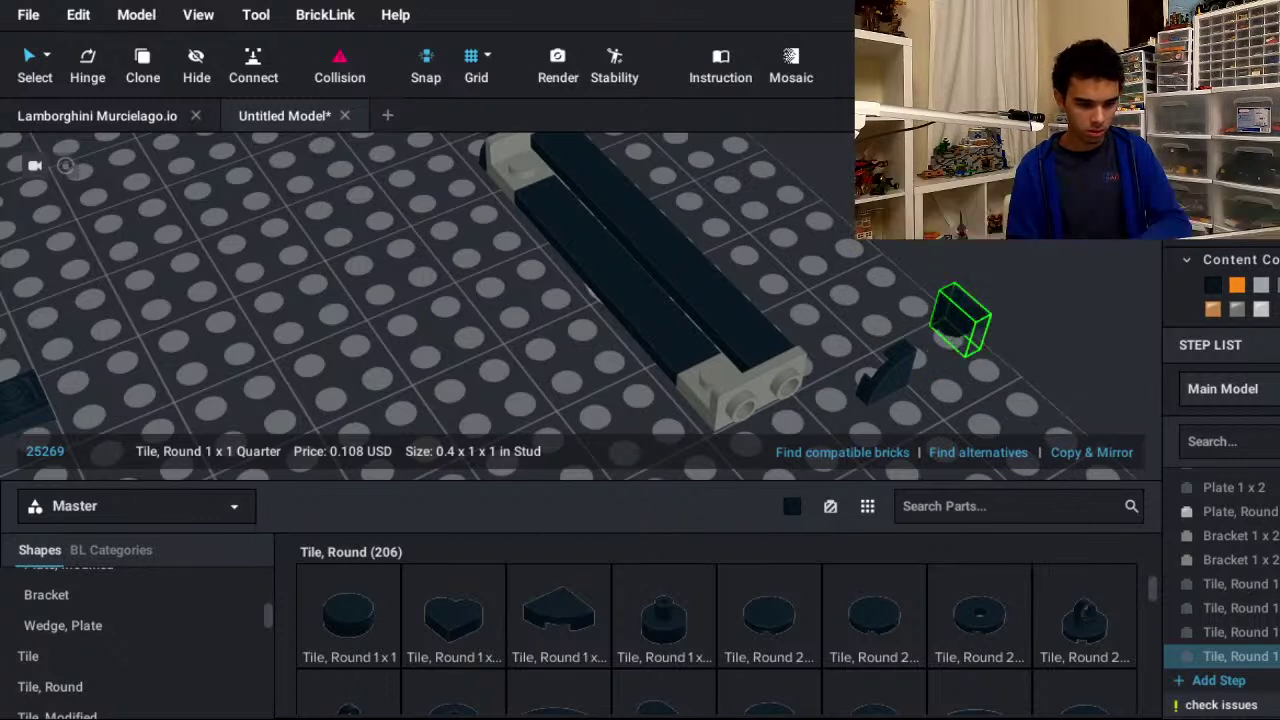
pyautogui.press('Up')
pyautogui.press('Right')
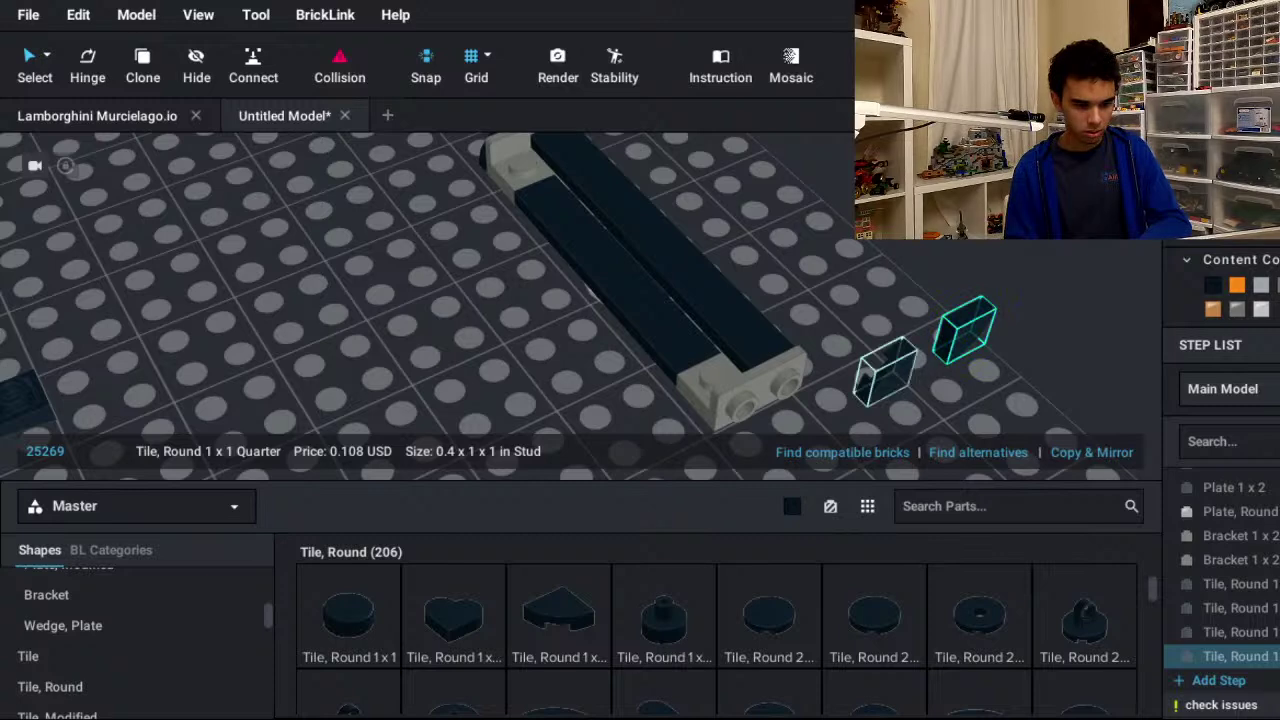
# - Attach the two reoriented quarter round tiles side by side on the outward studs of the opposite bracket
pyautogui.moveTo(888, 372); pyautogui.dragTo(756, 414)
pyautogui.click(966, 330)
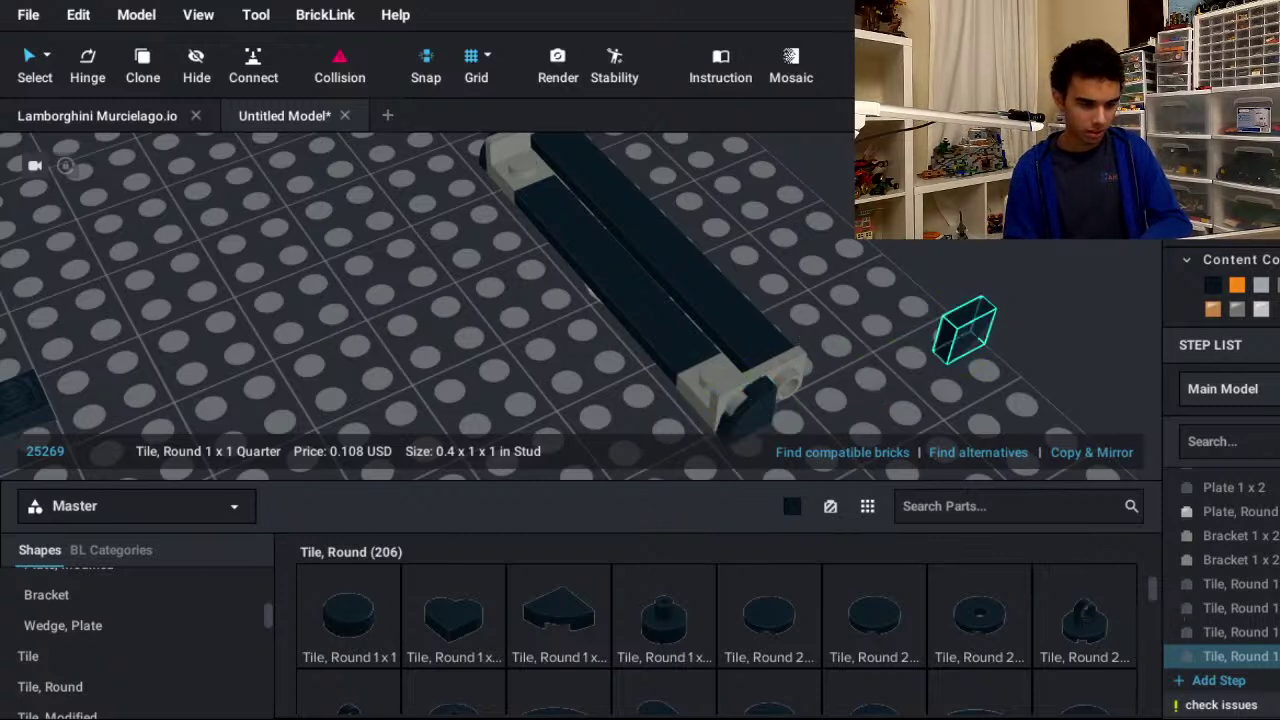
pyautogui.moveTo(966, 330); pyautogui.dragTo(776, 388)
pyautogui.press('Escape')
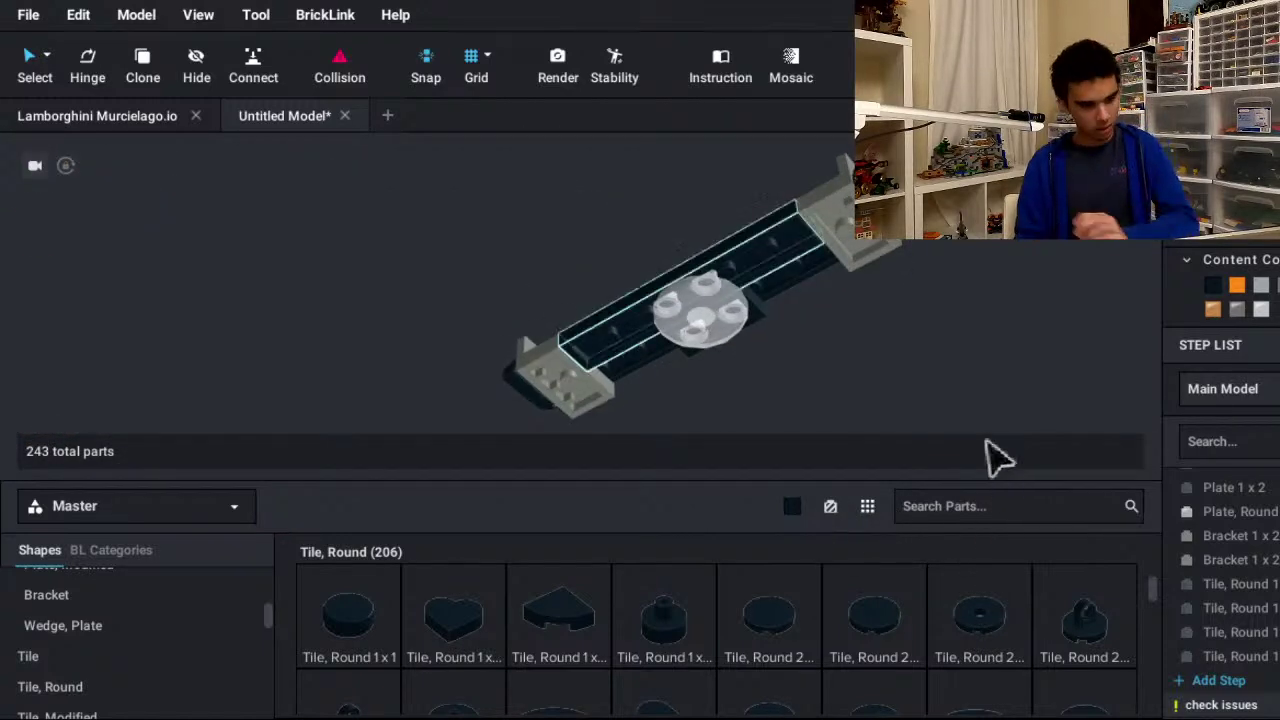
# - Replace the Tile 1 x 6 between the brackets with a Tile 1 x 4 centred along the Tile 1 x 8
pyautogui.click(636, 305)
pyautogui.press('Delete')
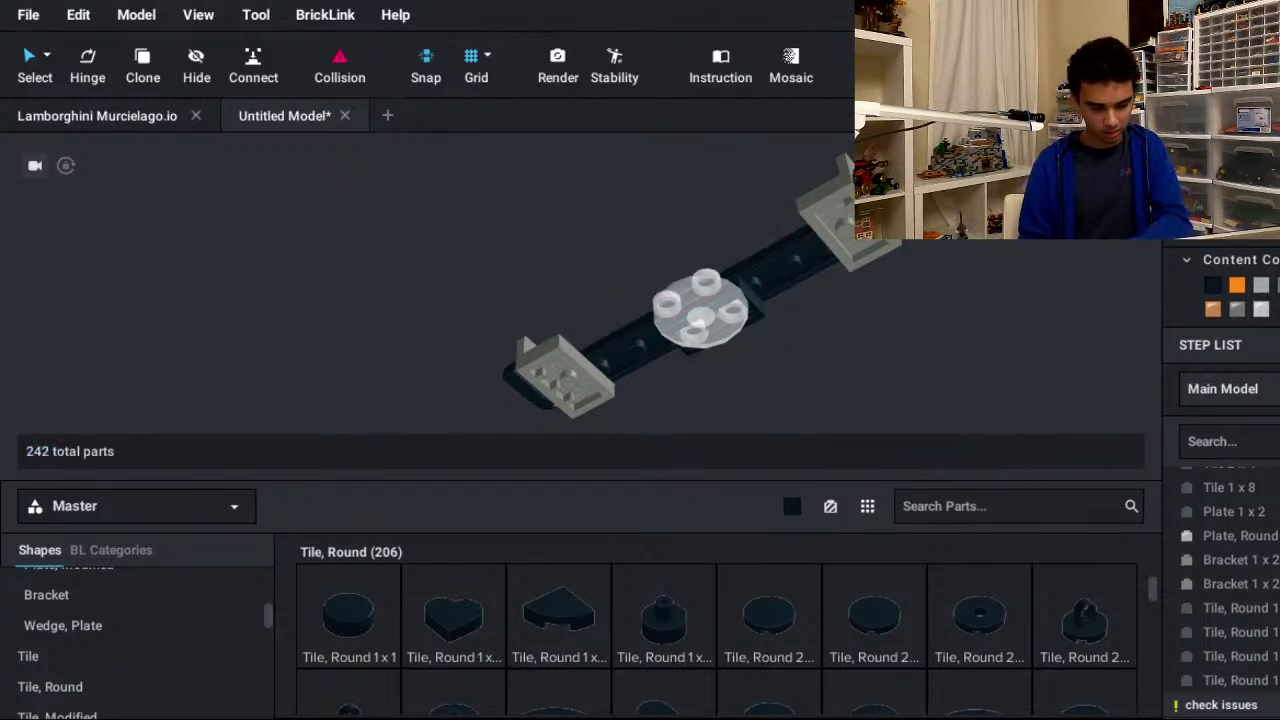
pyautogui.scroll(-2, 130, 660)
pyautogui.click(28, 601)
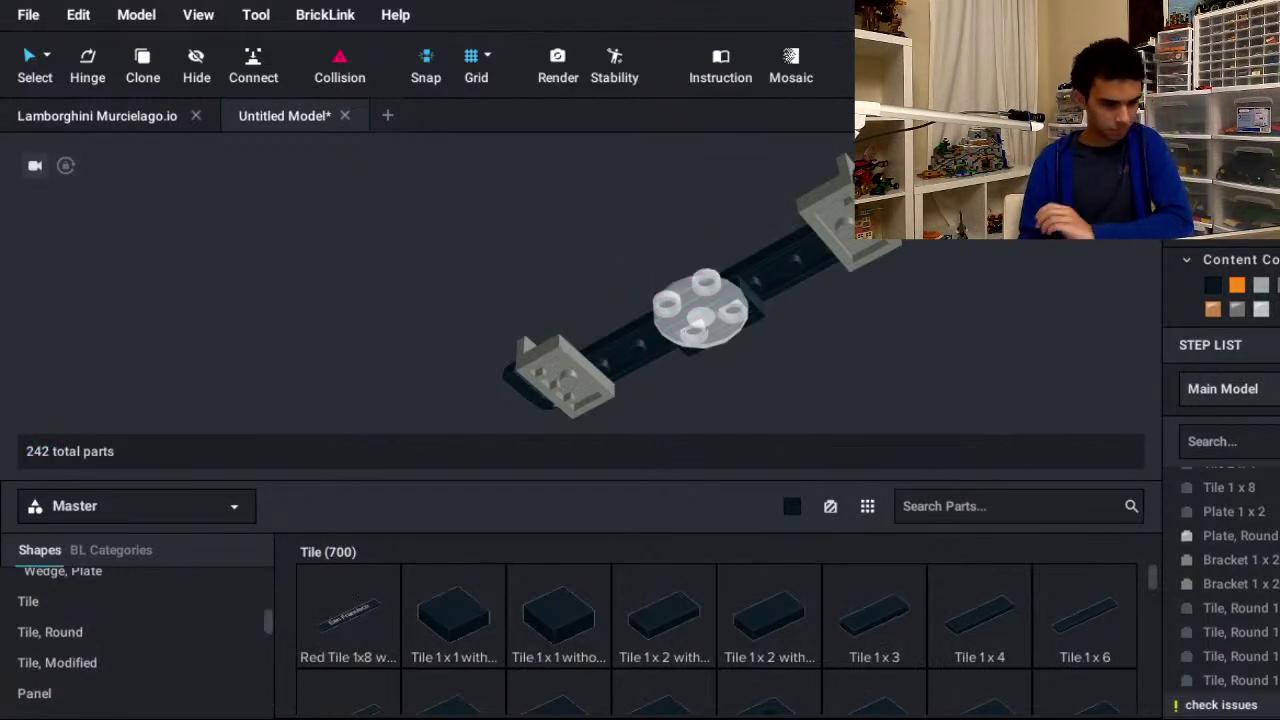
pyautogui.click(979, 615)
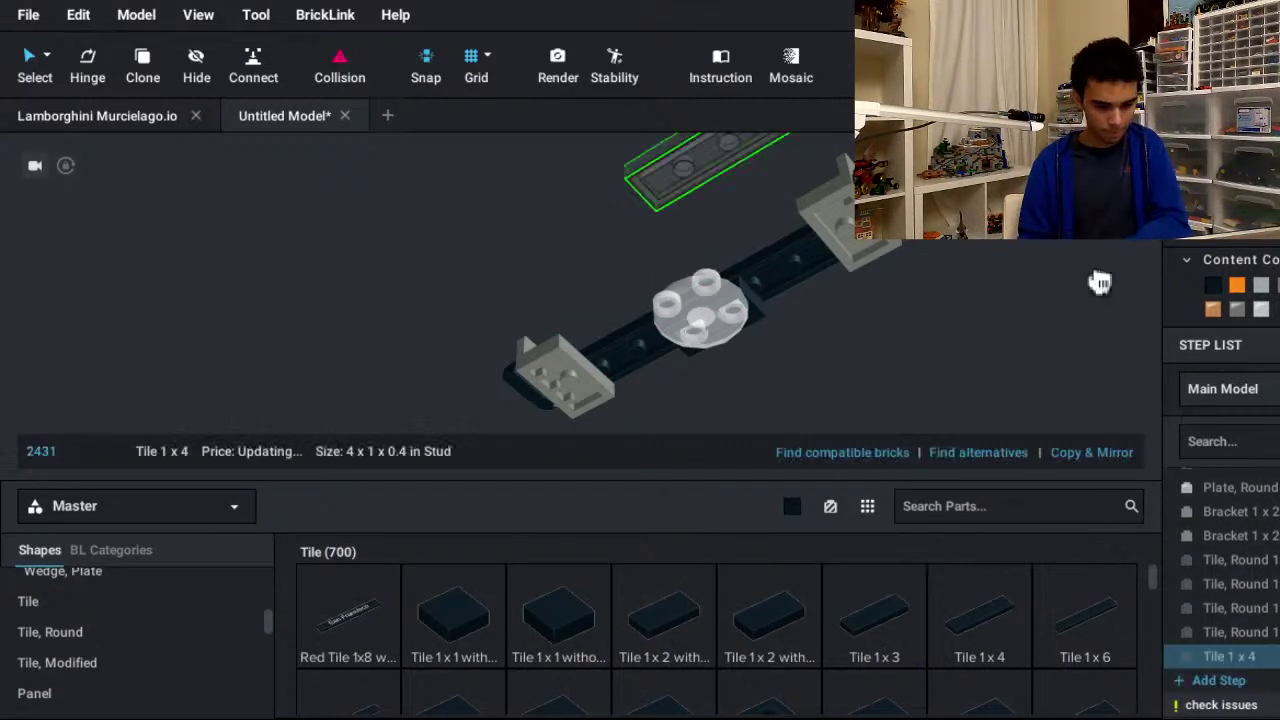
pyautogui.click(1035, 397)
# - Add two Plate, Modified 1 x 1 Rounded with Handle parts to the wing, one beside each bracket
pyautogui.scroll(1, 130, 640)
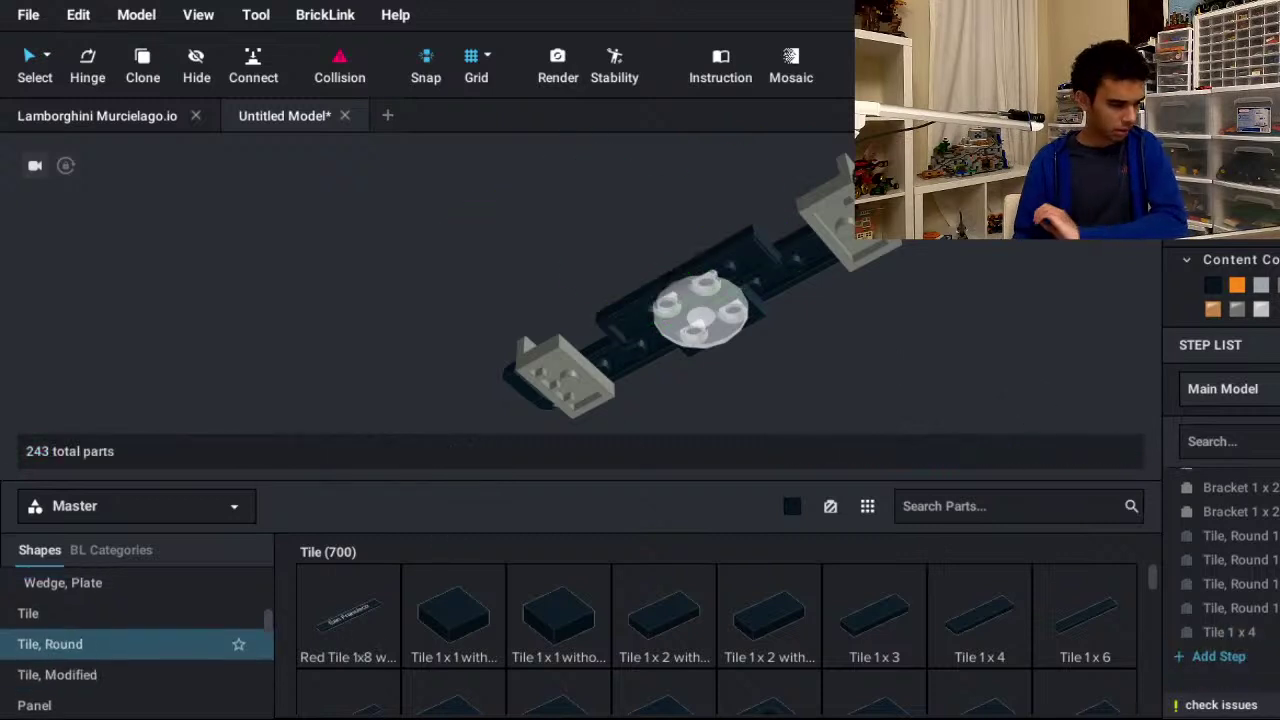
pyautogui.scroll(3, 137, 640)
pyautogui.click(68, 632)
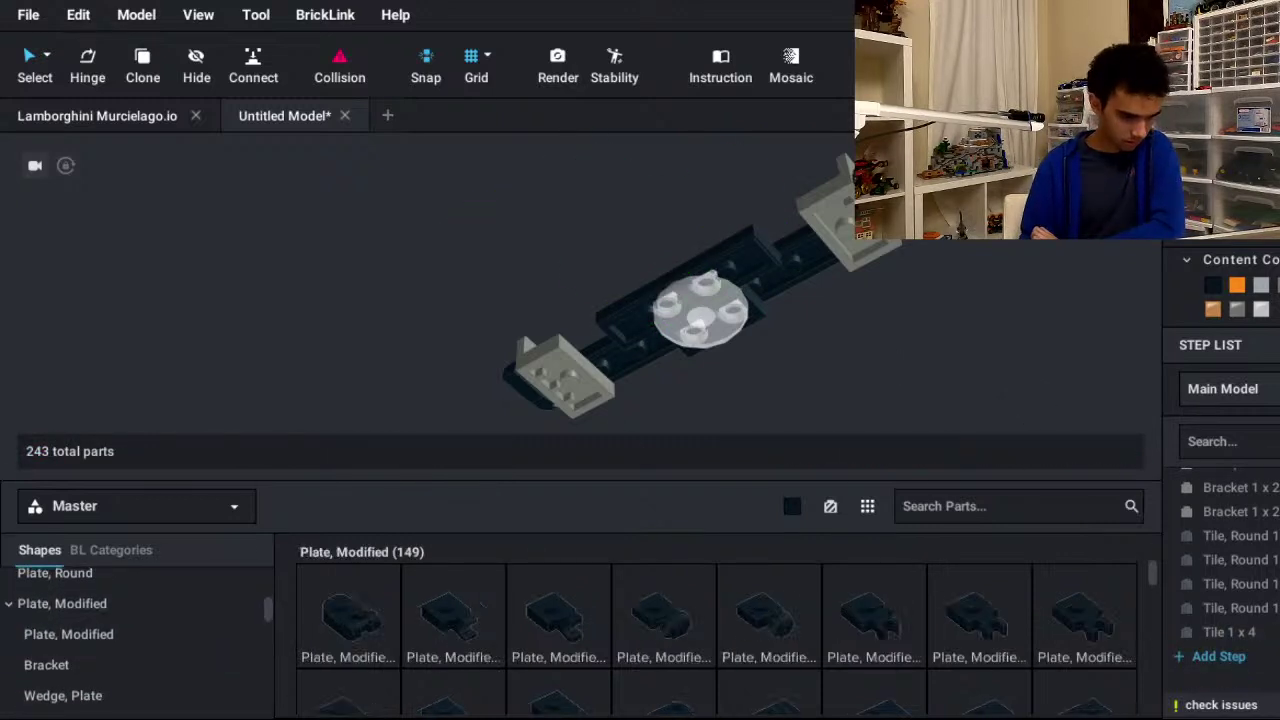
pyautogui.click(348, 615)
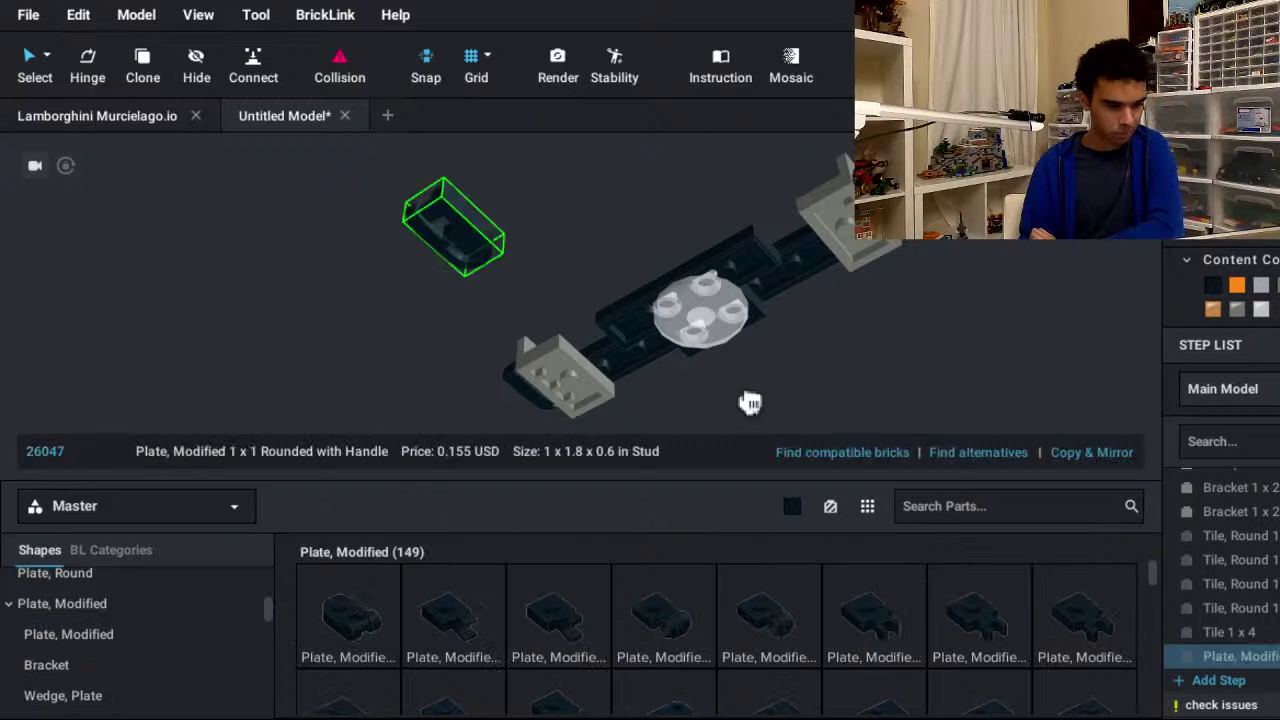
pyautogui.click(911, 538)
pyautogui.click(348, 615)
pyautogui.click(1229, 380)
pyautogui.press('Escape')
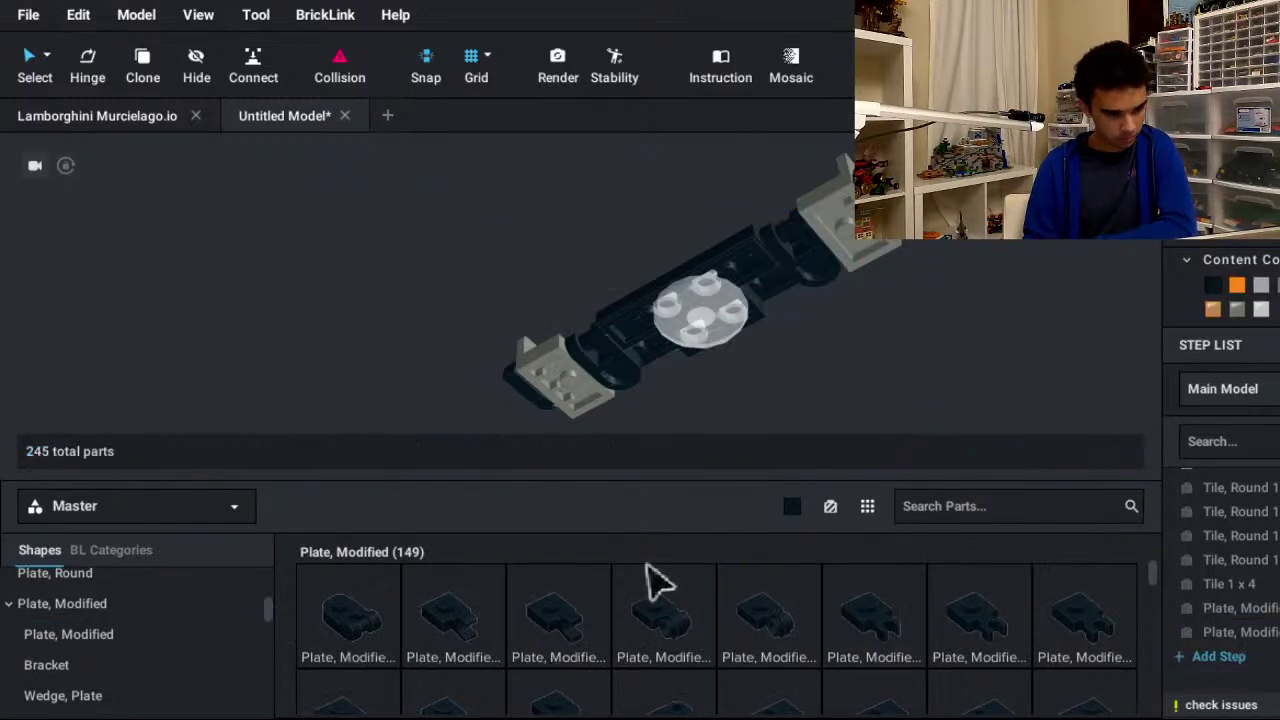
# - Rotate one Arm Mechanical, Thick Support upright and attach it to the handle plate near one end of the wing
pyautogui.moveTo(765, 470); pyautogui.dragTo(508, 591, button='right')
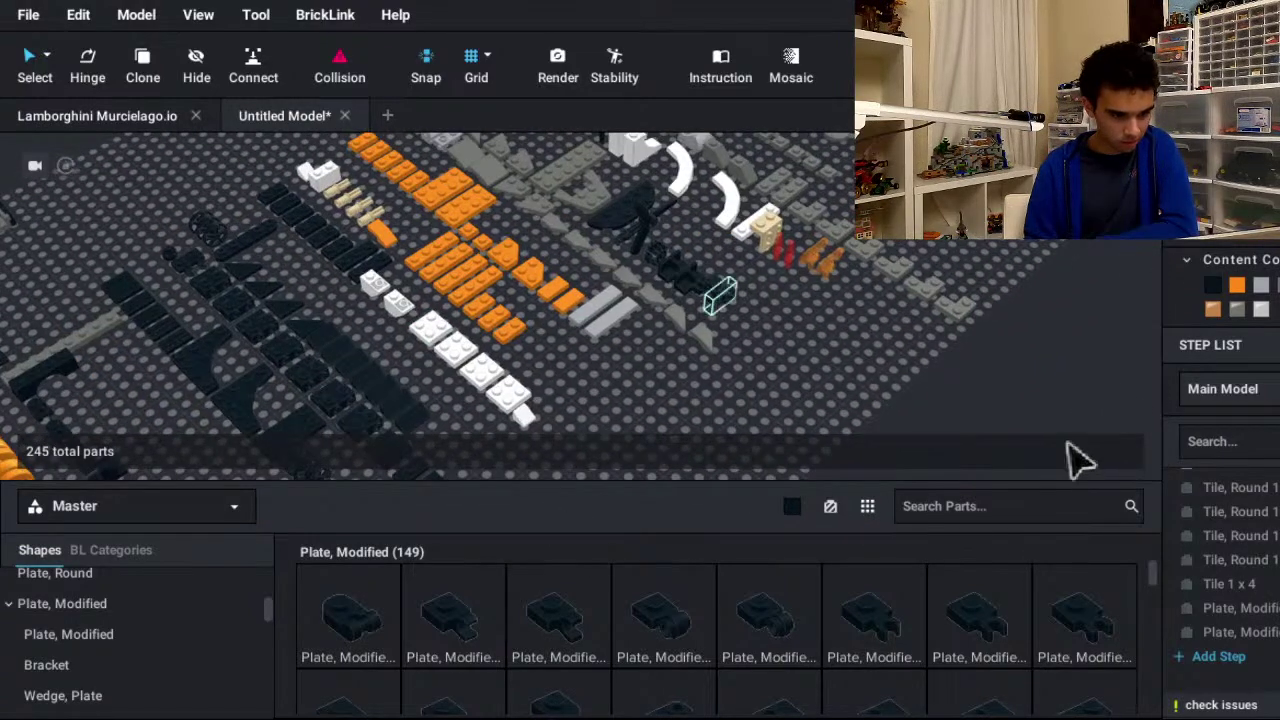
pyautogui.scroll(3, 1197, 475)
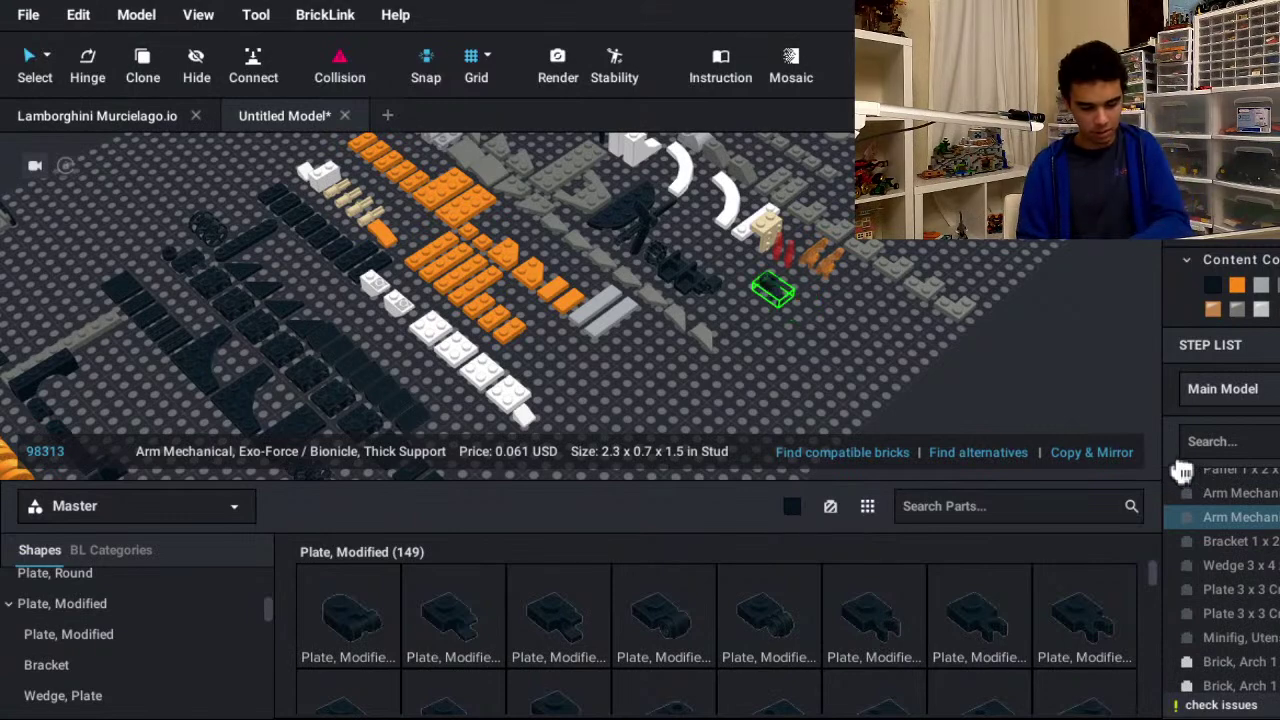
pyautogui.moveTo(528, 402); pyautogui.dragTo(863, 580, button='middle')
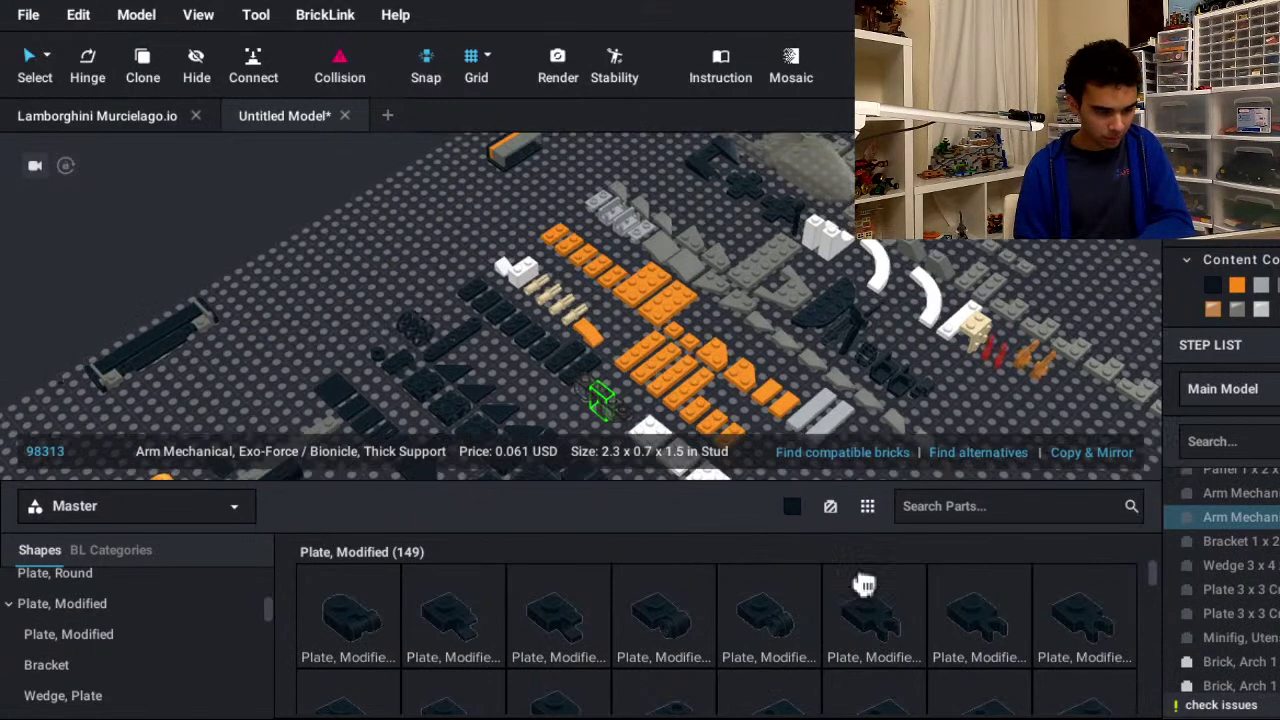
pyautogui.scroll(5, 280, 516)
pyautogui.moveTo(508, 472); pyautogui.dragTo(748, 449, button='middle')
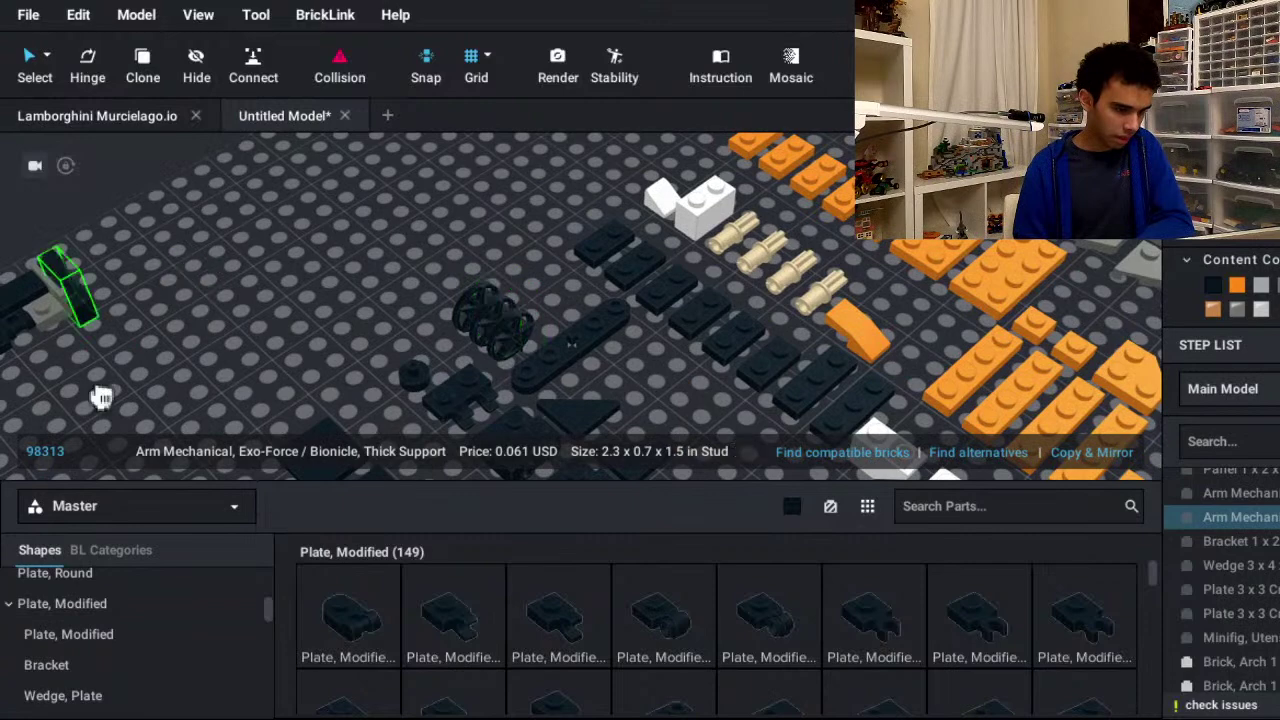
pyautogui.moveTo(57, 491); pyautogui.dragTo(500, 574, button='middle')
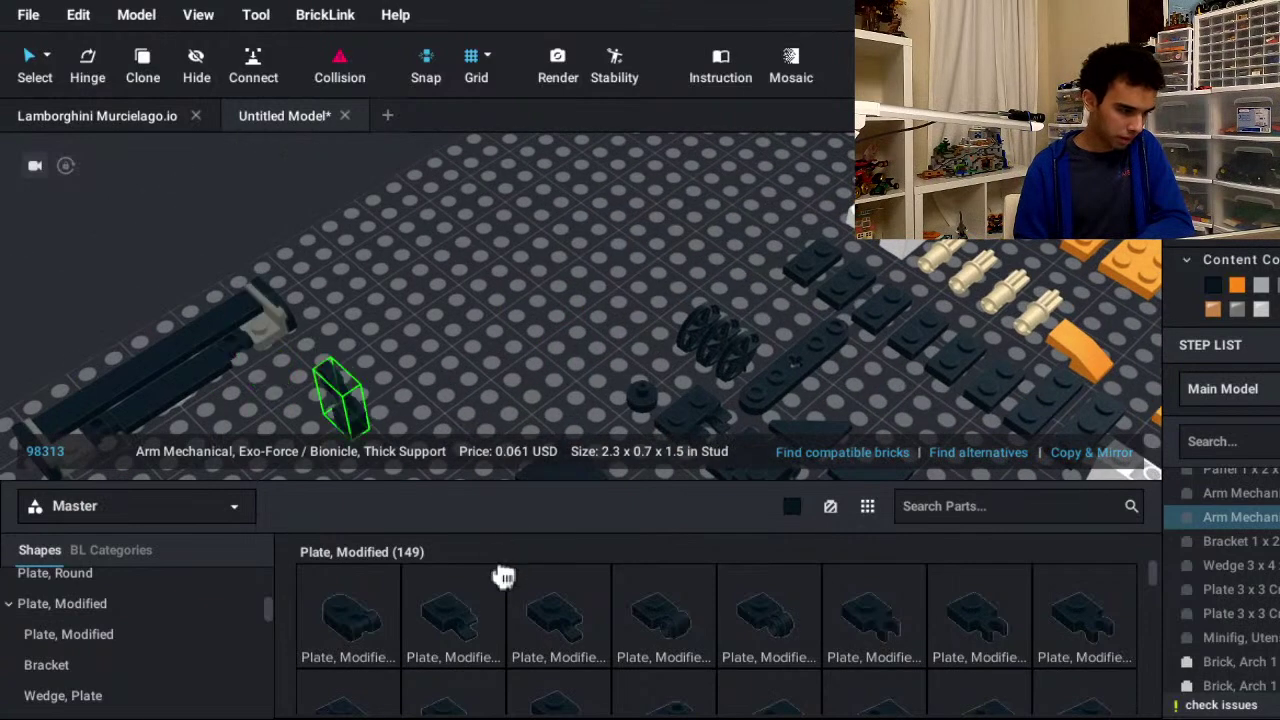
pyautogui.click(379, 538)
# - Attach the second Arm Mechanical, Thick Support to the other handle plate, matching the first arm
pyautogui.moveTo(765, 492); pyautogui.dragTo(5, 389, button='middle')
pyautogui.moveTo(895, 545); pyautogui.dragTo(240, 342, button='middle')
pyautogui.click(970, 262)
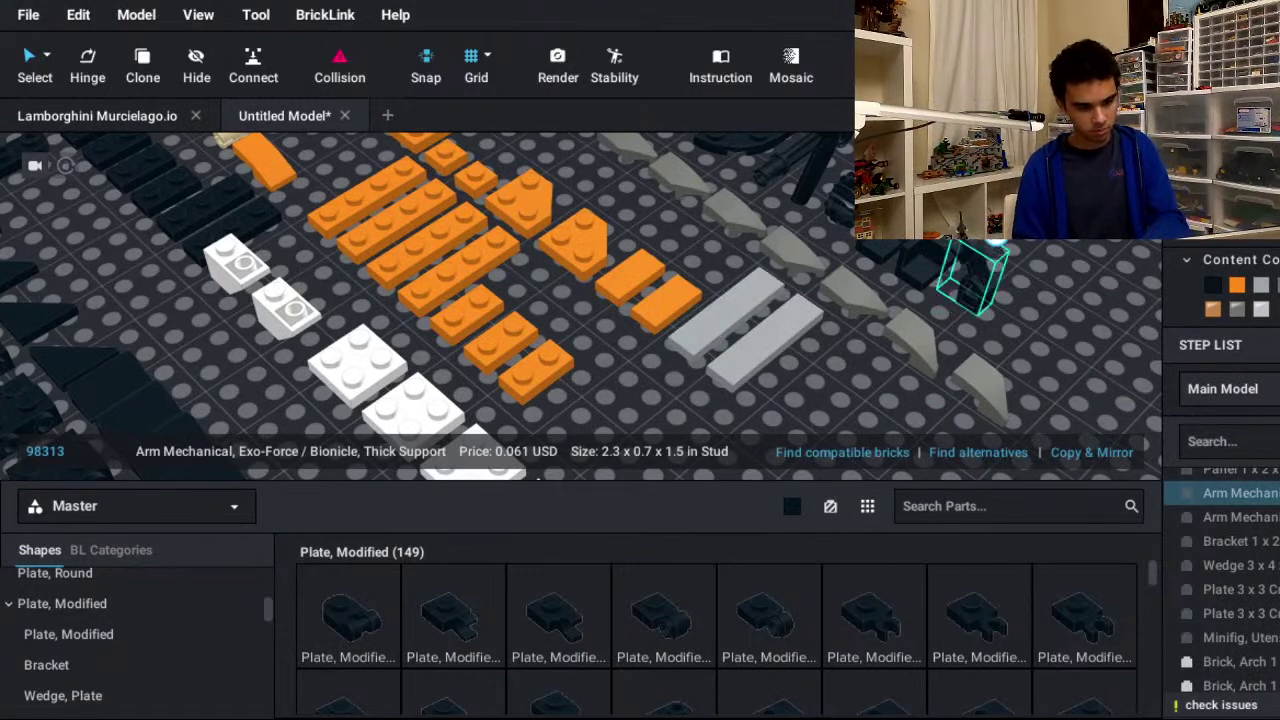
pyautogui.moveTo(970, 268); pyautogui.dragTo(531, 488)
pyautogui.moveTo(531, 488); pyautogui.dragTo(1070, 497, button='middle')
pyautogui.moveTo(480, 510); pyautogui.dragTo(1060, 603, button='middle')
pyautogui.moveTo(1060, 603); pyautogui.dragTo(410, 607)
pyautogui.click(850, 471)
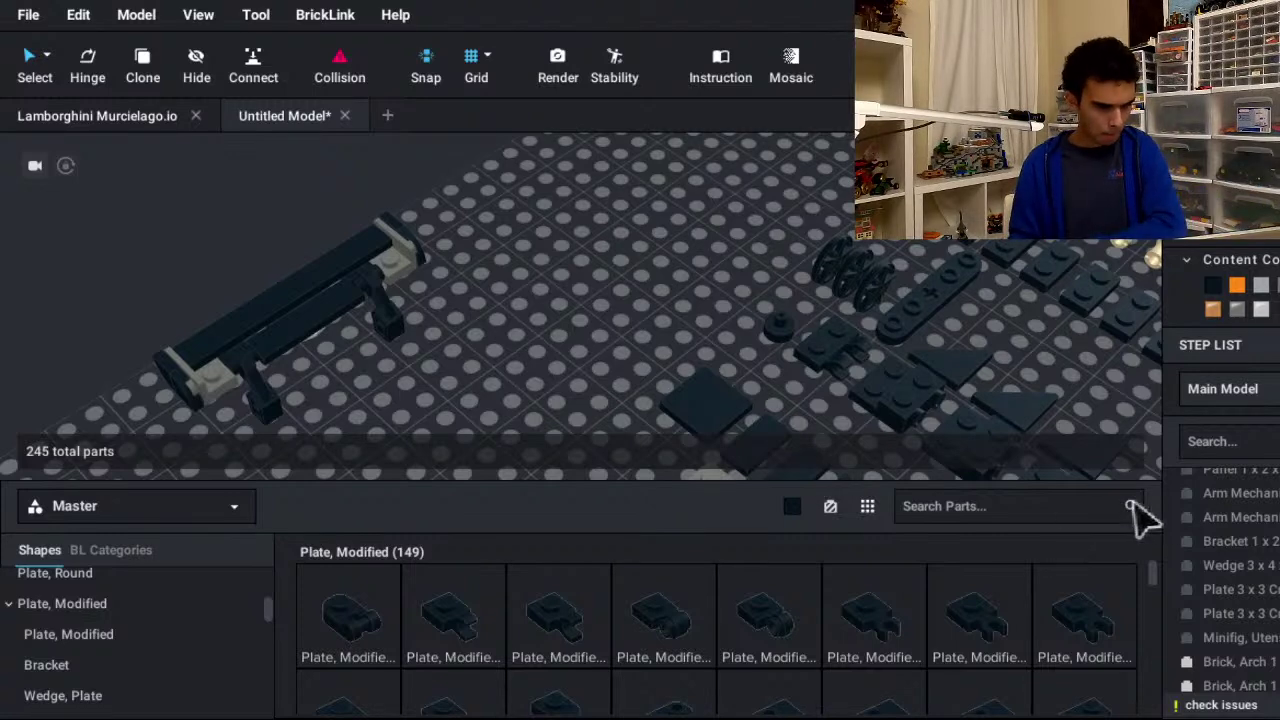
# - Fit a Tile, Round 1 x 1 with Pin to the lower end of each wing support arm
pyautogui.click(1203, 510)
pyautogui.press('Escape')
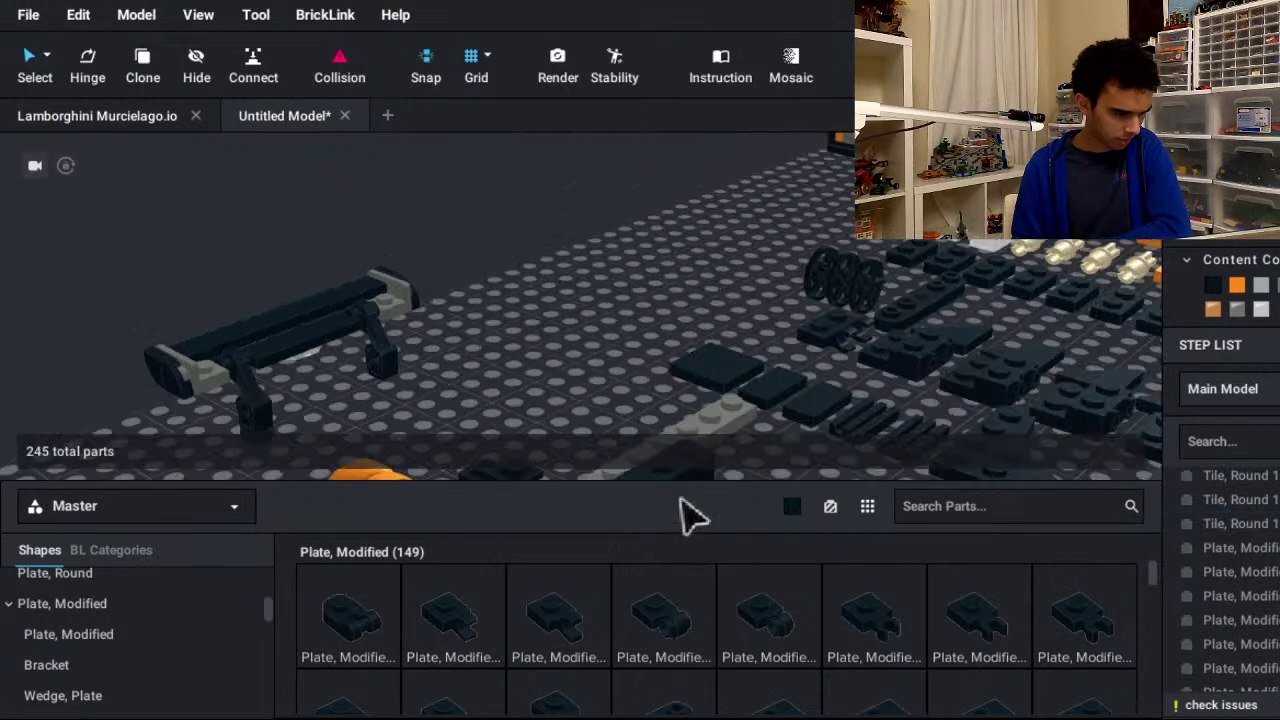
pyautogui.moveTo(640, 520); pyautogui.dragTo(1038, 430, button='right')
pyautogui.moveTo(929, 598); pyautogui.dragTo(670, 459)
pyautogui.scroll(3, 670, 459)
pyautogui.scroll(5, 623, 426)
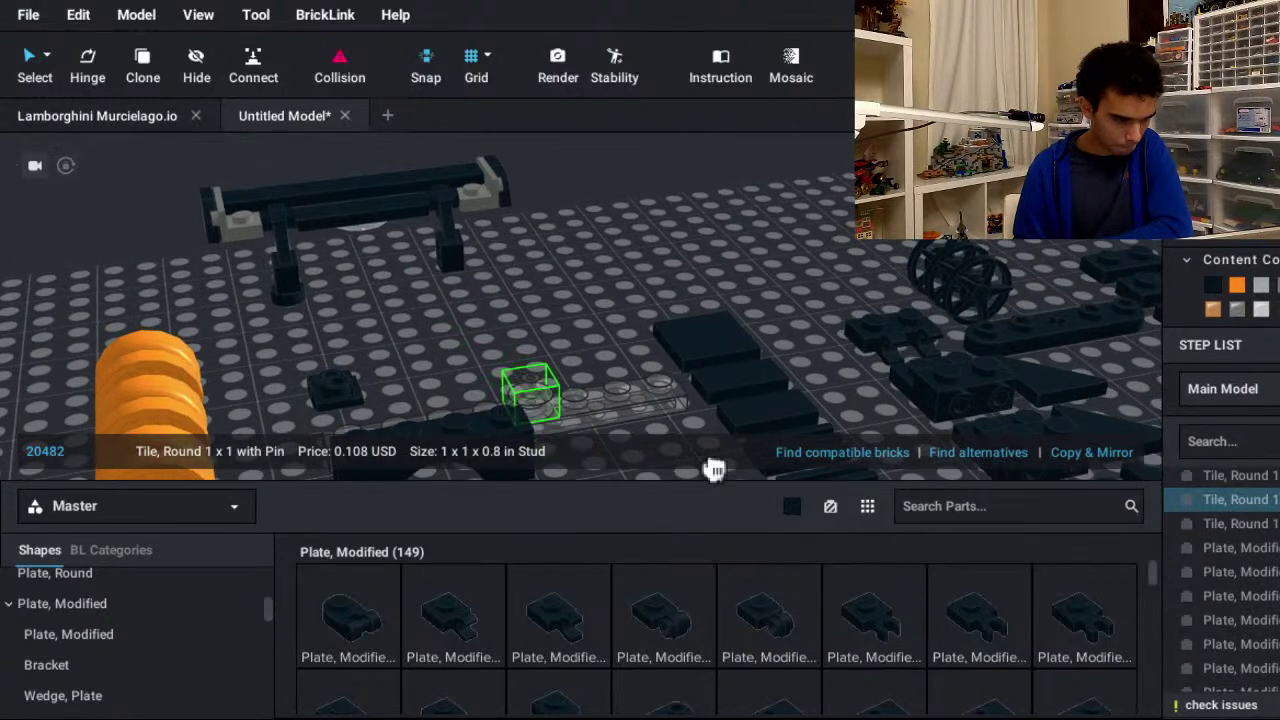
pyautogui.scroll(2, 540, 367)
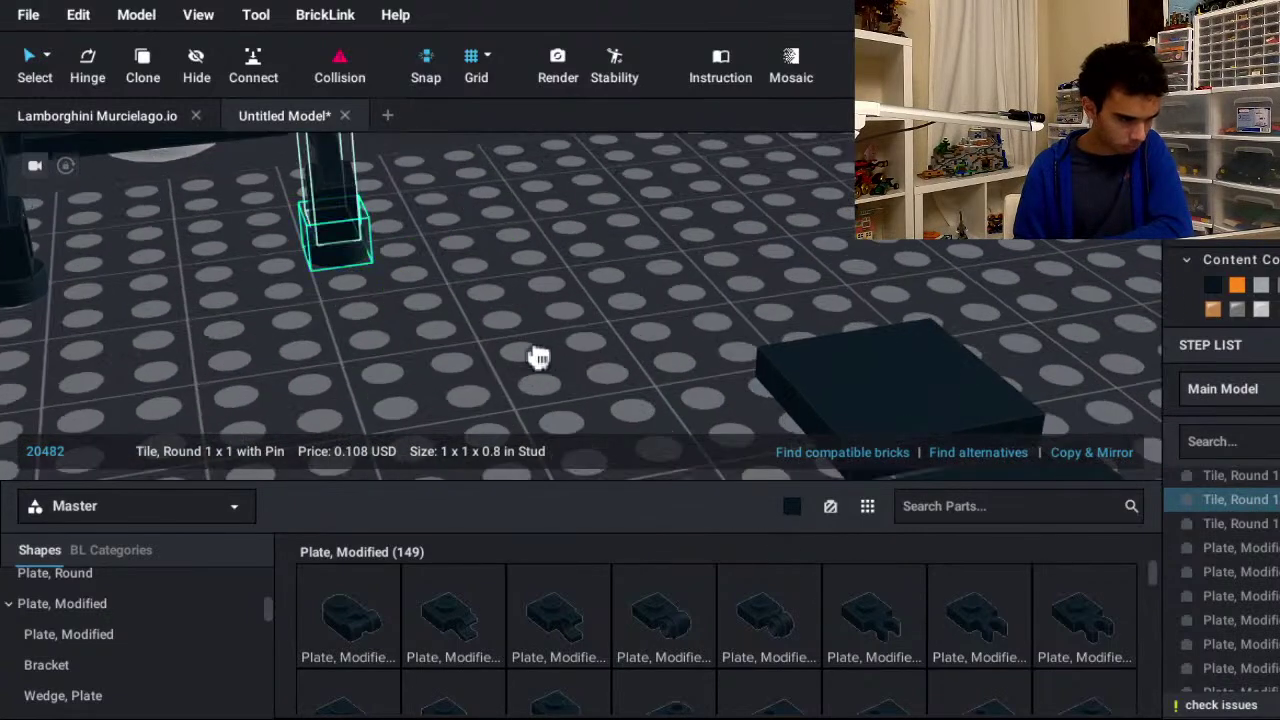
pyautogui.click(640, 408)
# - Group all 16 parts of the rear wing into a submodel named Wing and move it along the baseplate's edge
pyautogui.moveTo(640, 408); pyautogui.dragTo(1120, 485, button='right')
pyautogui.scroll(-5, 1120, 485)
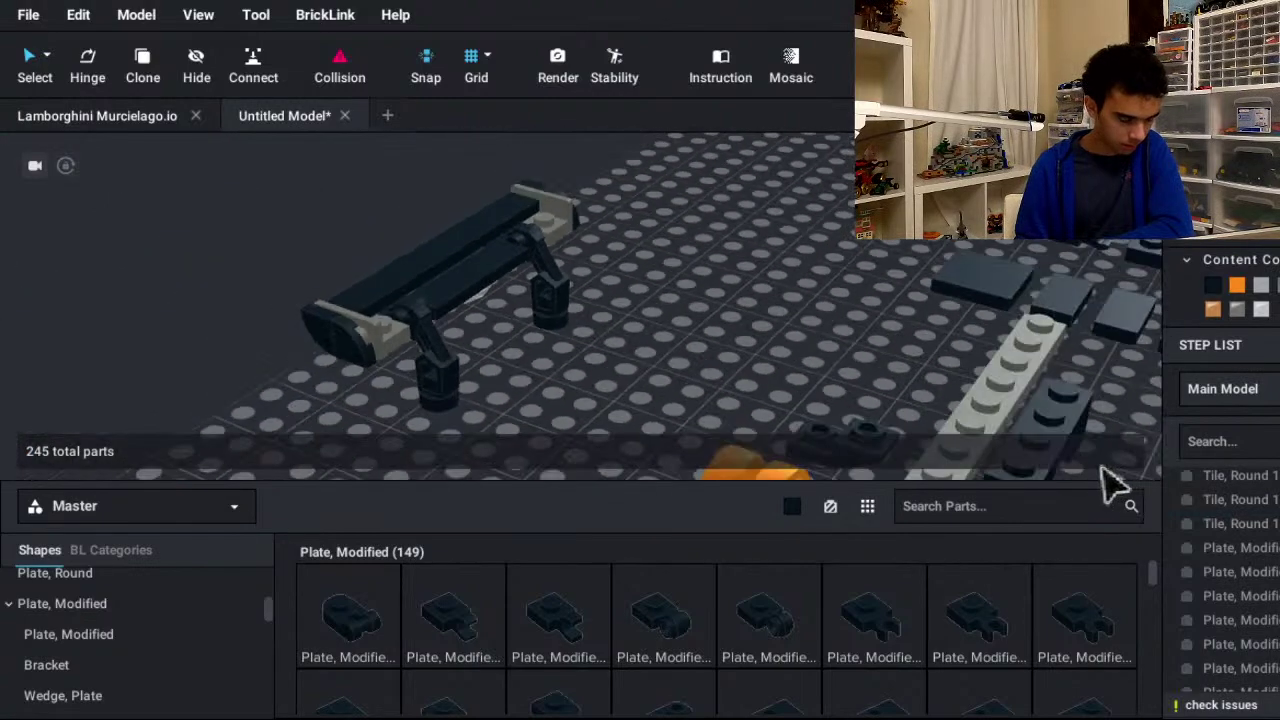
pyautogui.moveTo(1006, 446); pyautogui.dragTo(1035, 378, button='right')
pyautogui.moveTo(620, 186); pyautogui.dragTo(308, 452)
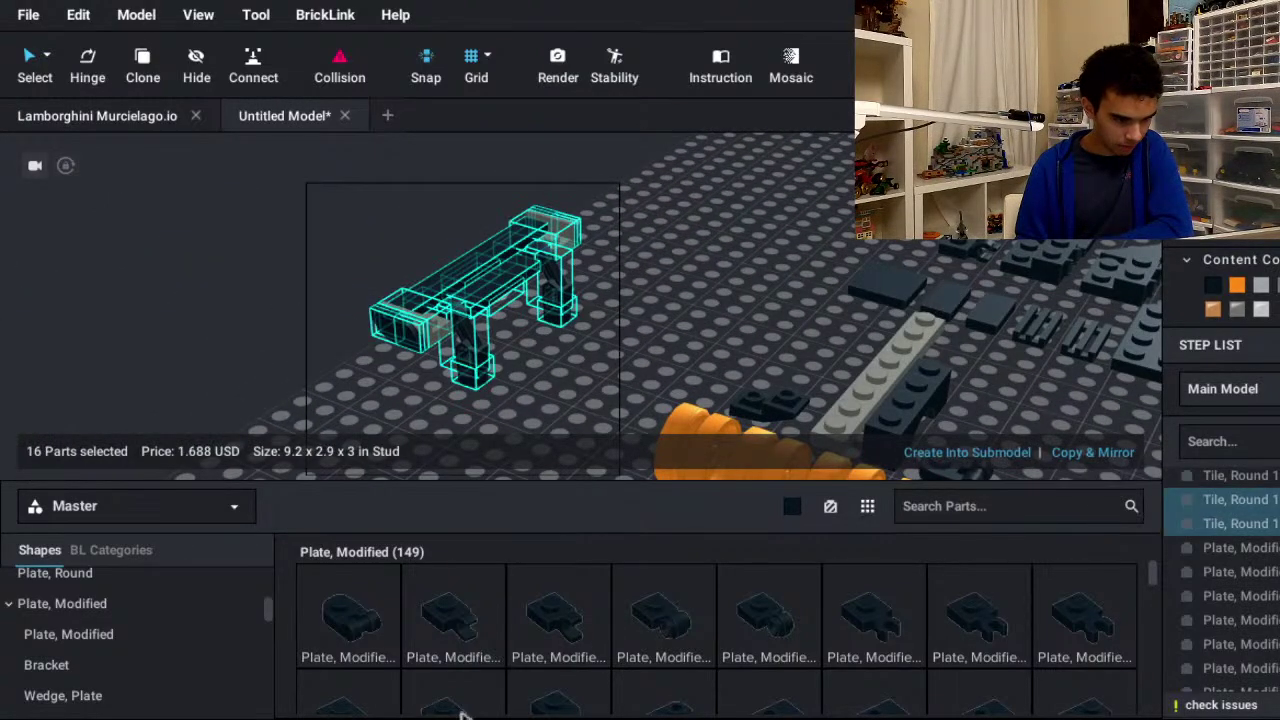
pyautogui.click(344, 323)
pyautogui.click(1186, 500)
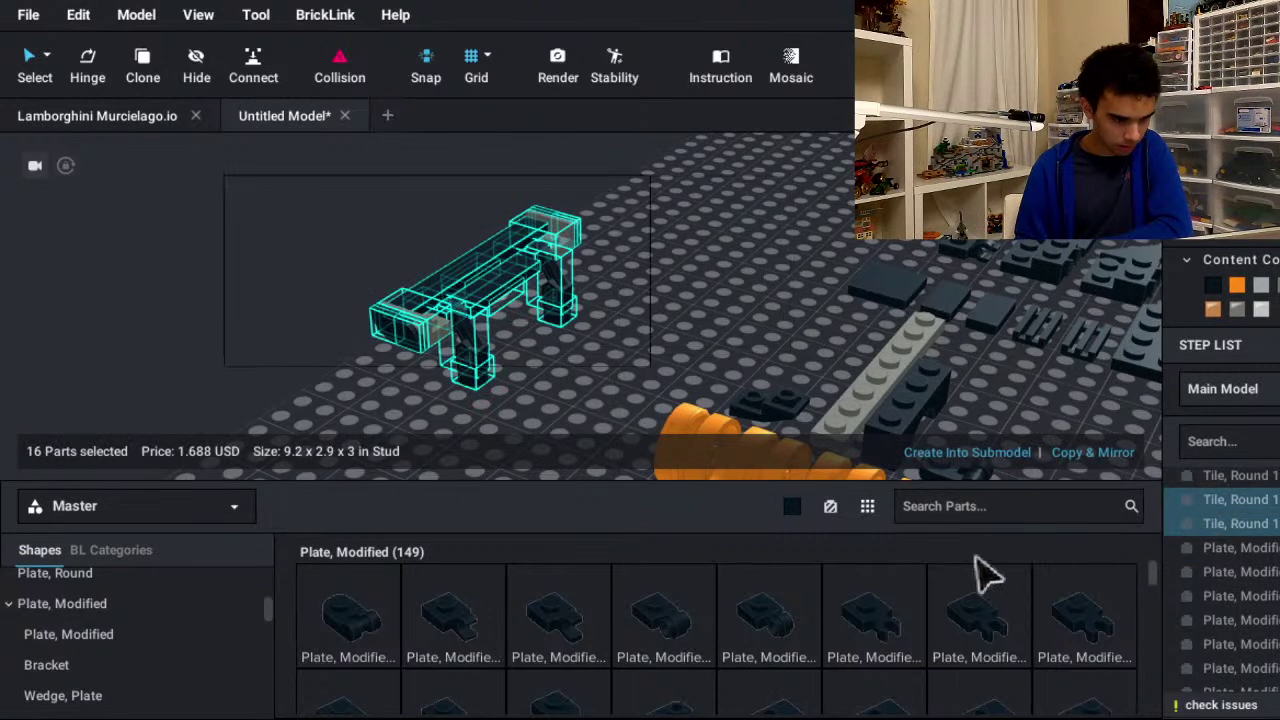
pyautogui.click(967, 452)
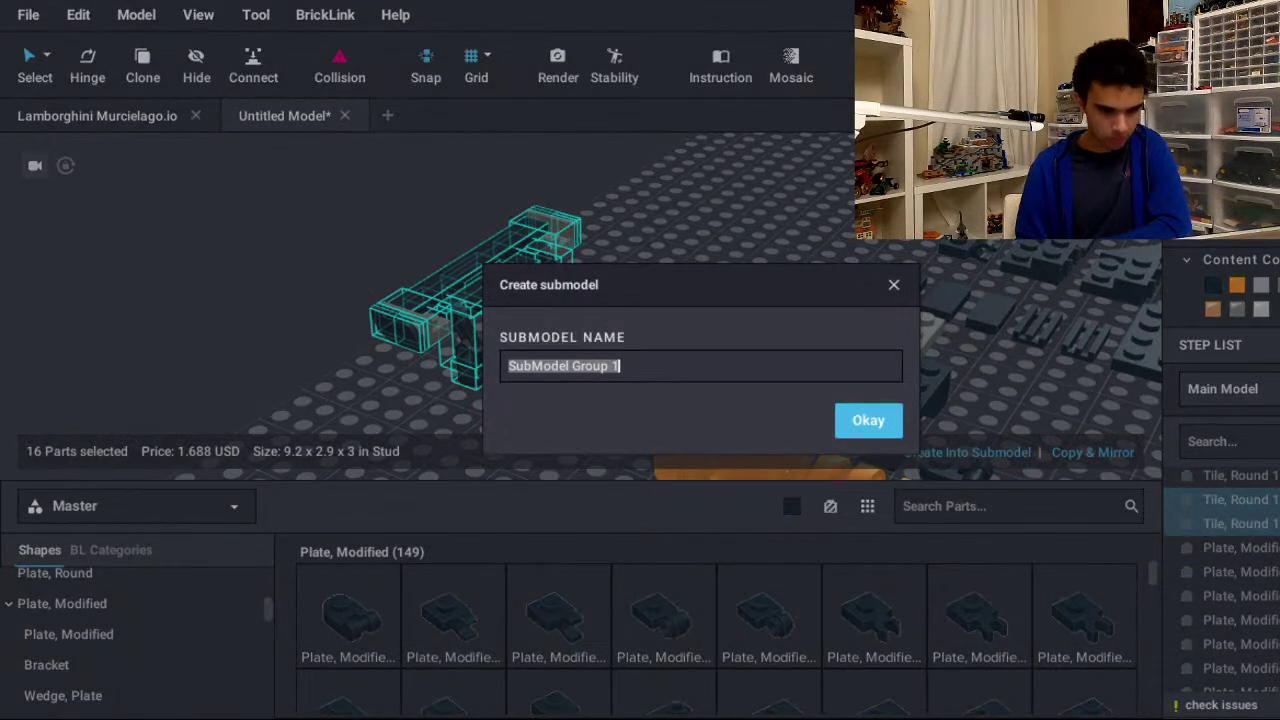
pyautogui.write('Wing')
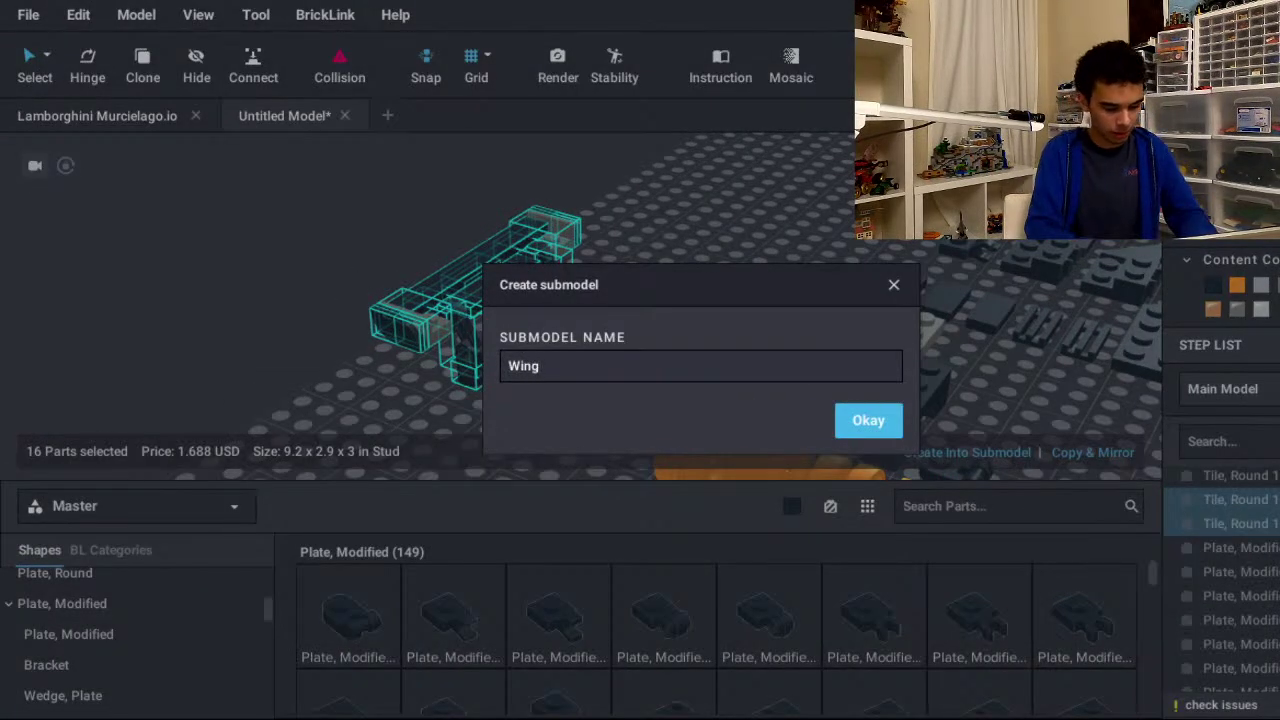
pyautogui.click(868, 420)
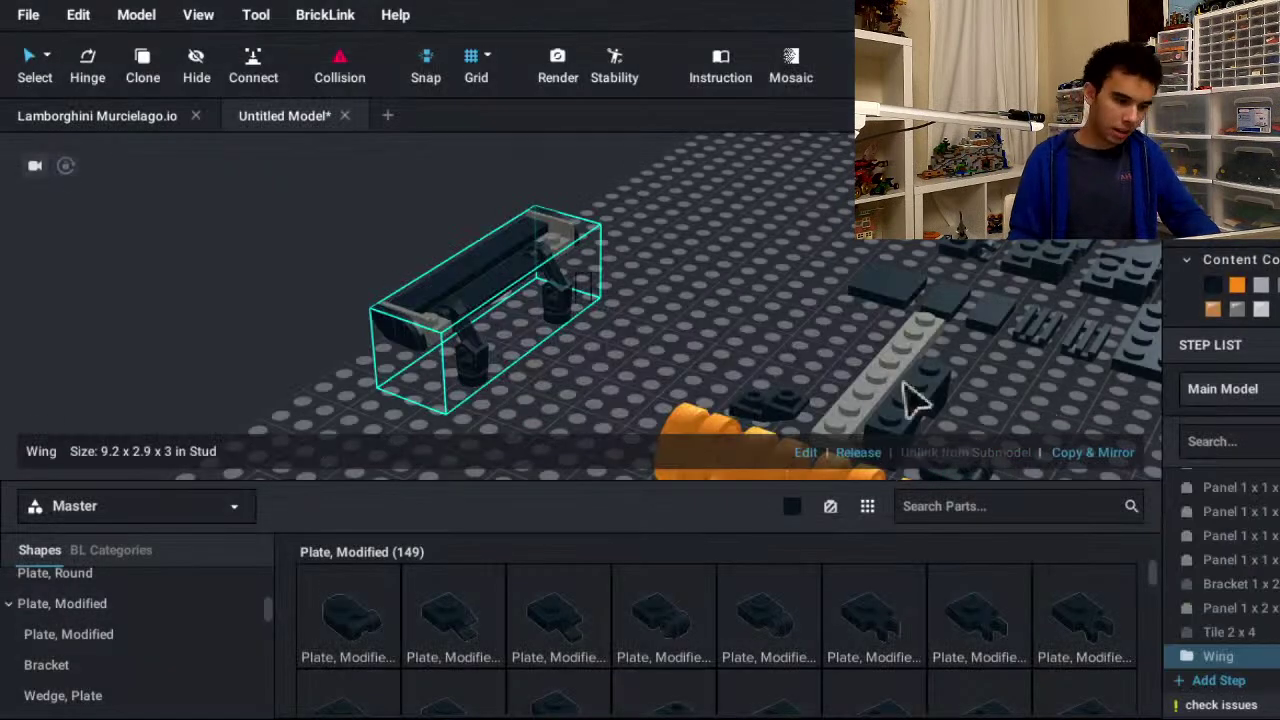
pyautogui.moveTo(488, 285); pyautogui.dragTo(580, 237)
pyautogui.click(713, 272)
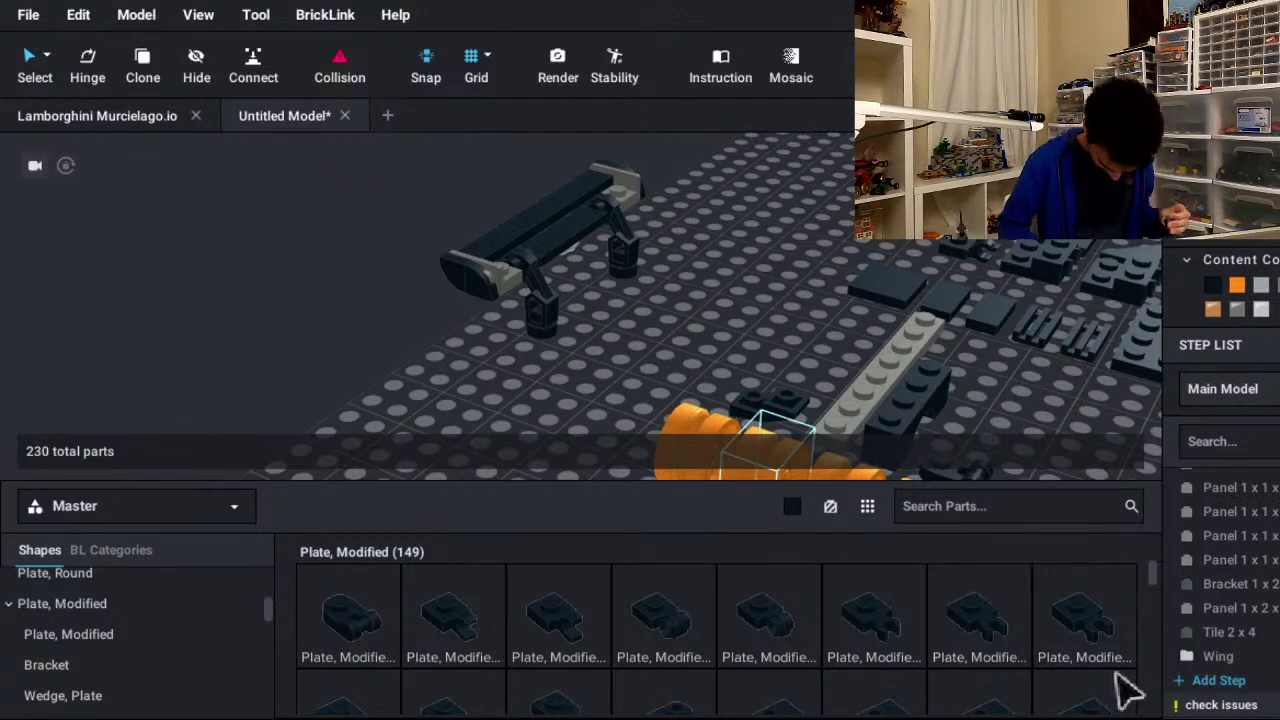
# - Look over the loose parts laid out on the baseplate for the pieces of the next section
pyautogui.scroll(-3, 828, 337)
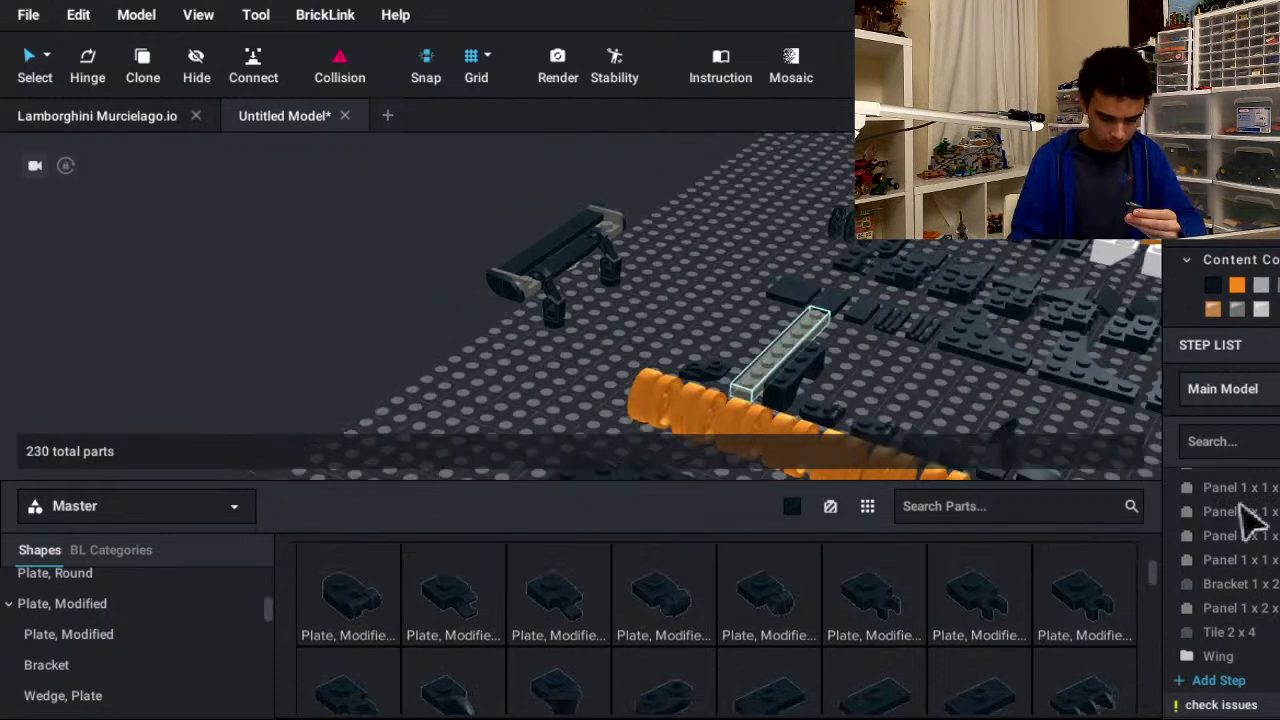
pyautogui.scroll(-1, 716, 627)
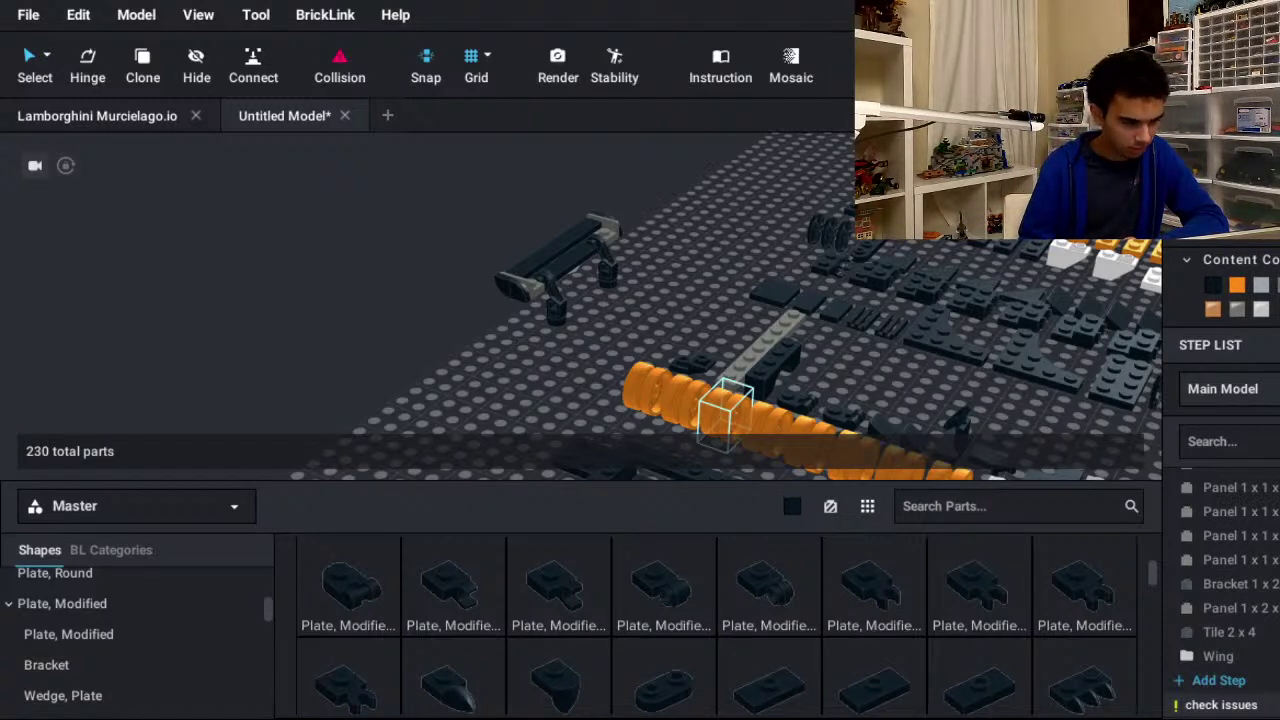
pyautogui.scroll(-2, 924, 401)
pyautogui.moveTo(833, 383); pyautogui.dragTo(870, 266, button='middle')
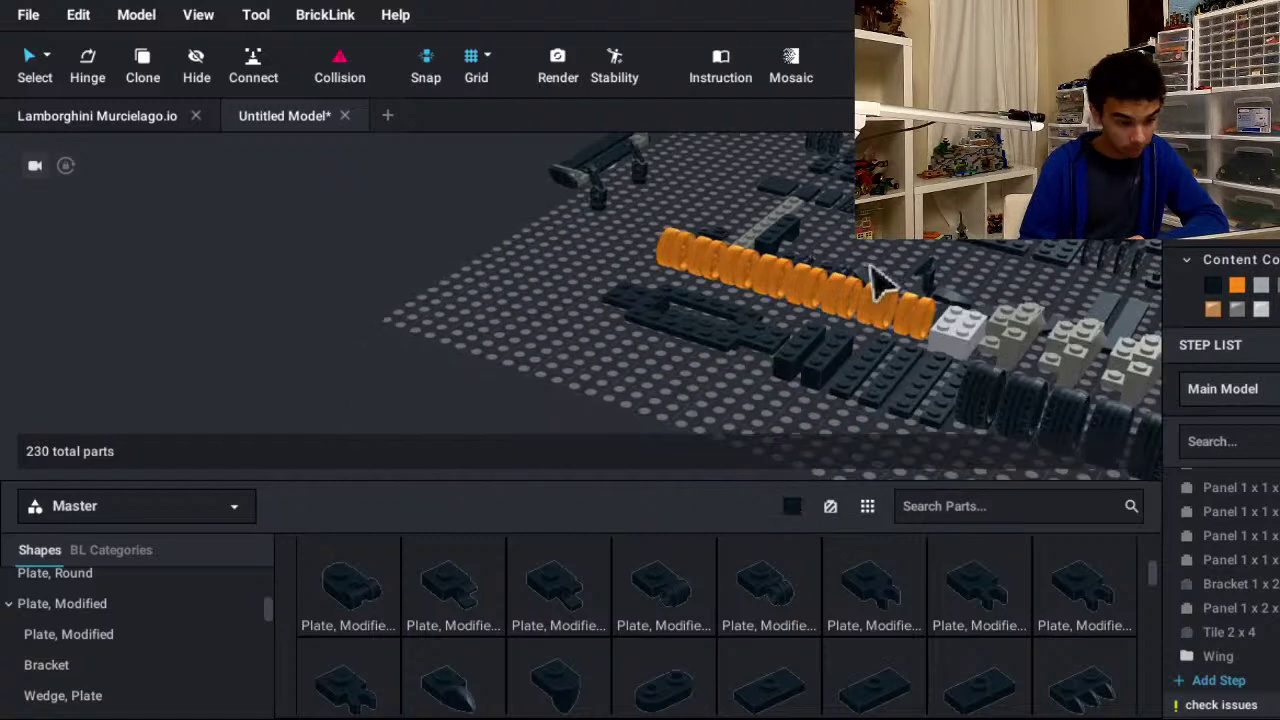
pyautogui.moveTo(748, 476); pyautogui.dragTo(706, 430, button='middle')
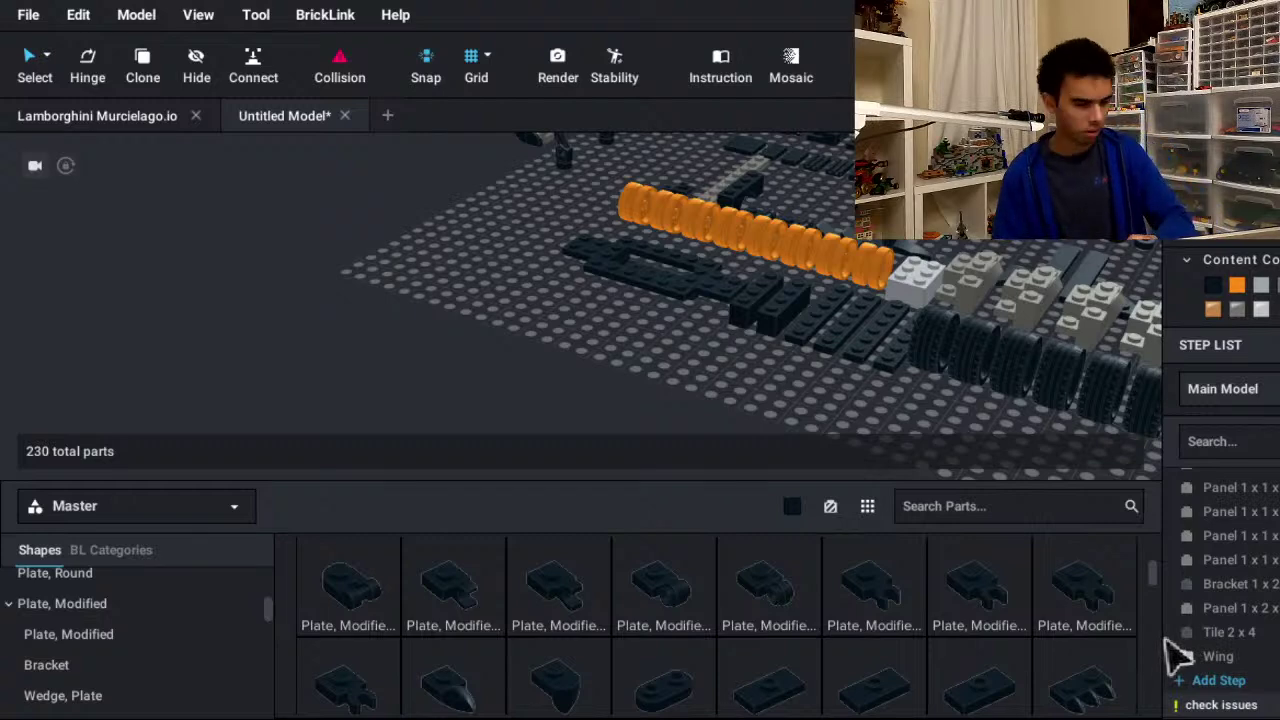
pyautogui.moveTo(428, 503); pyautogui.dragTo(655, 495, button='right')
pyautogui.moveTo(863, 531); pyautogui.dragTo(870, 375, button='right')
pyautogui.scroll(5, 870, 375)
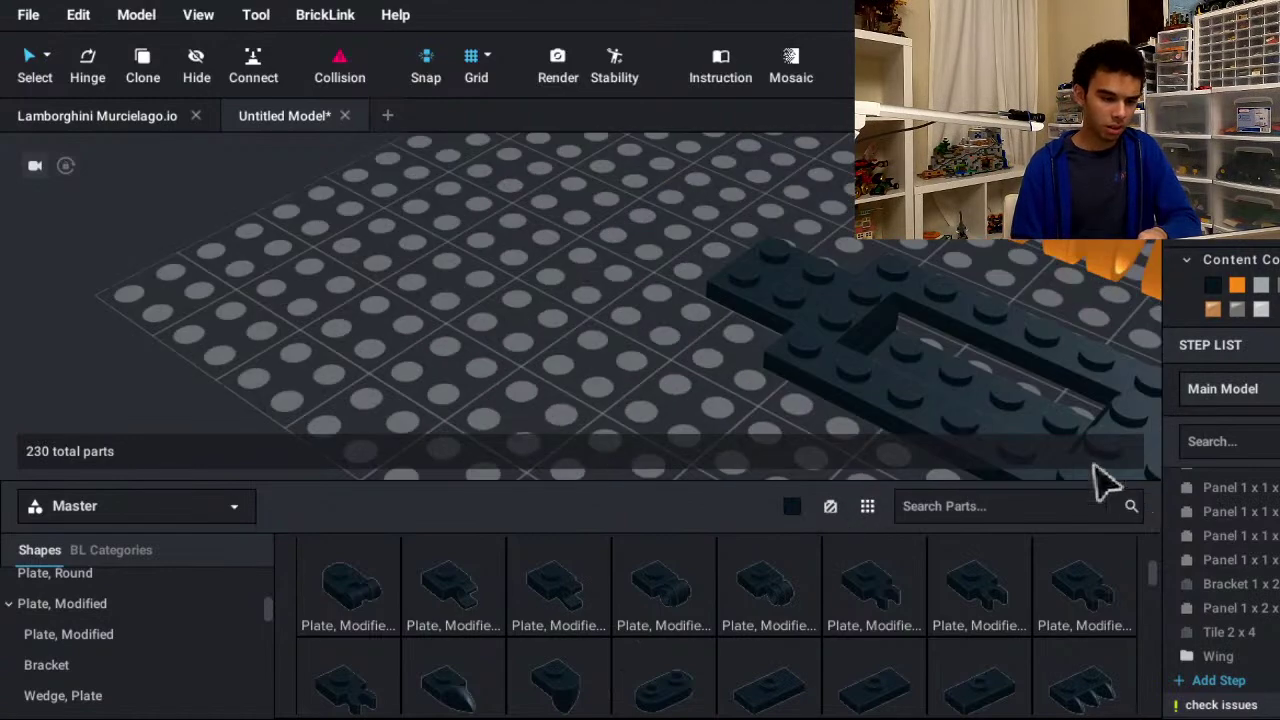
pyautogui.scroll(-4, 1095, 480)
pyautogui.moveTo(912, 416); pyautogui.dragTo(504, 668, button='middle')
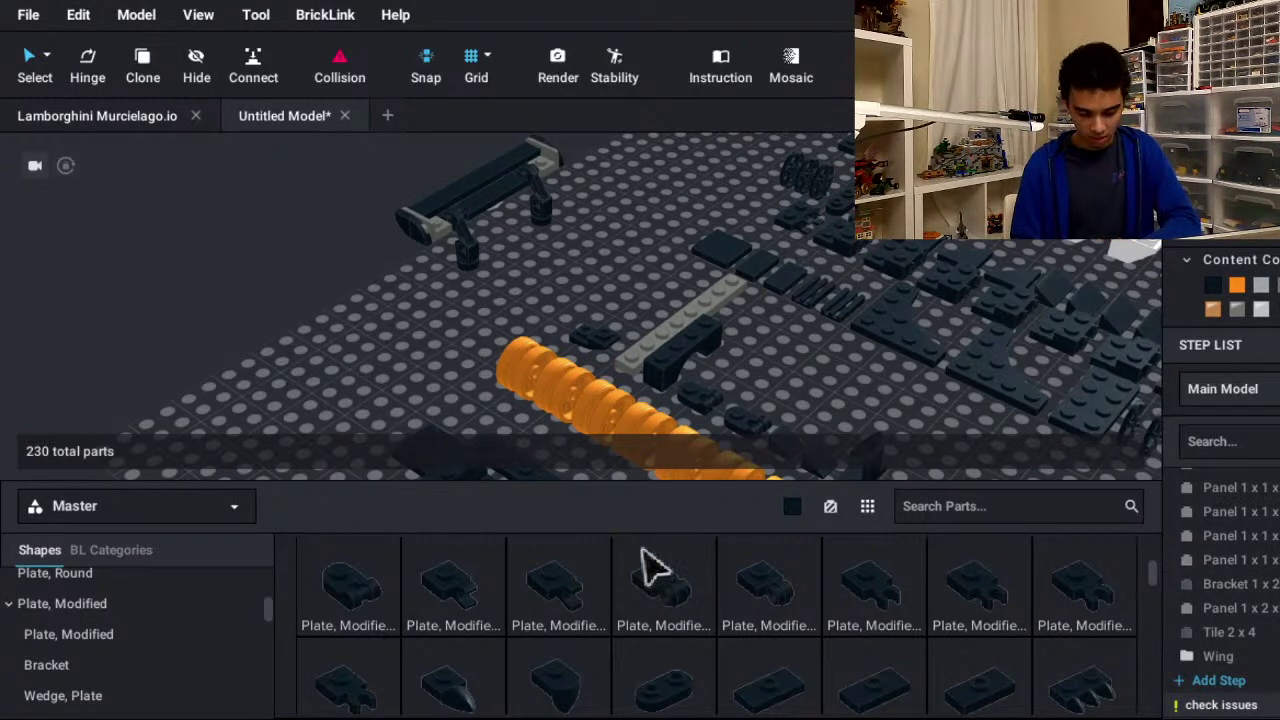
pyautogui.moveTo(540, 468); pyautogui.dragTo(618, 525, button='right')
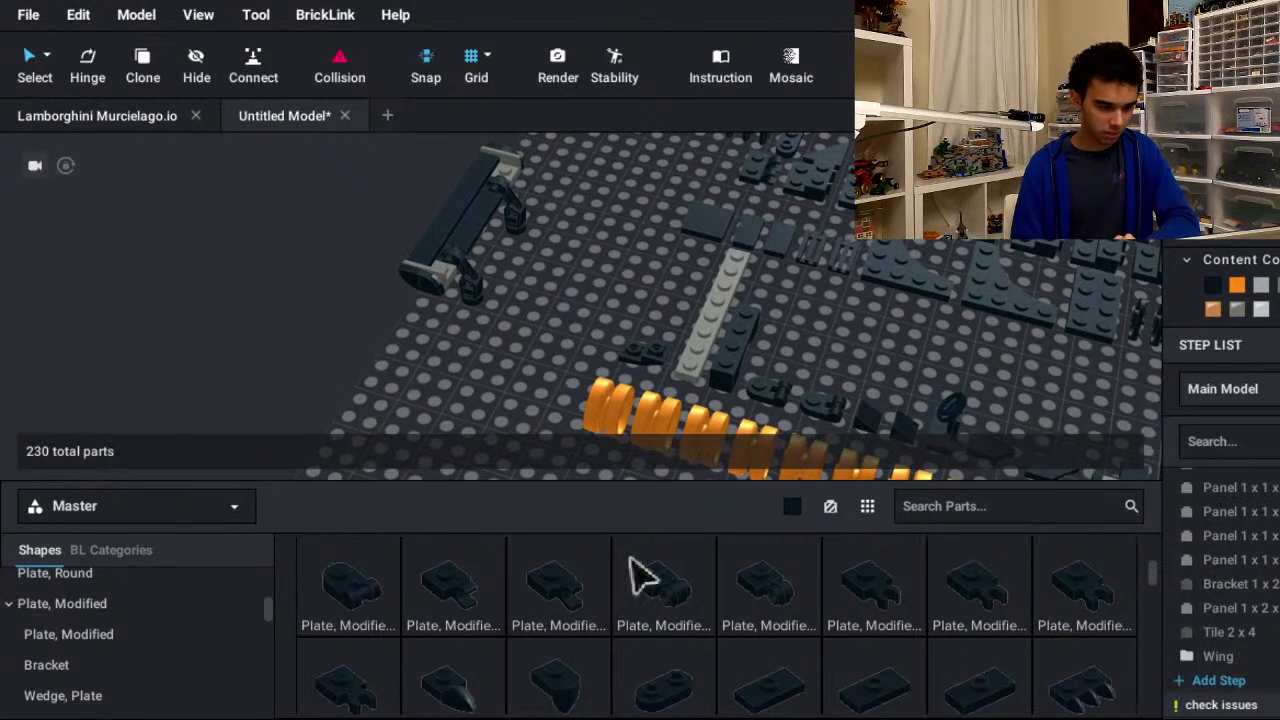
pyautogui.moveTo(1005, 435); pyautogui.dragTo(460, 608, button='middle')
pyautogui.scroll(-5, 1000, 455)
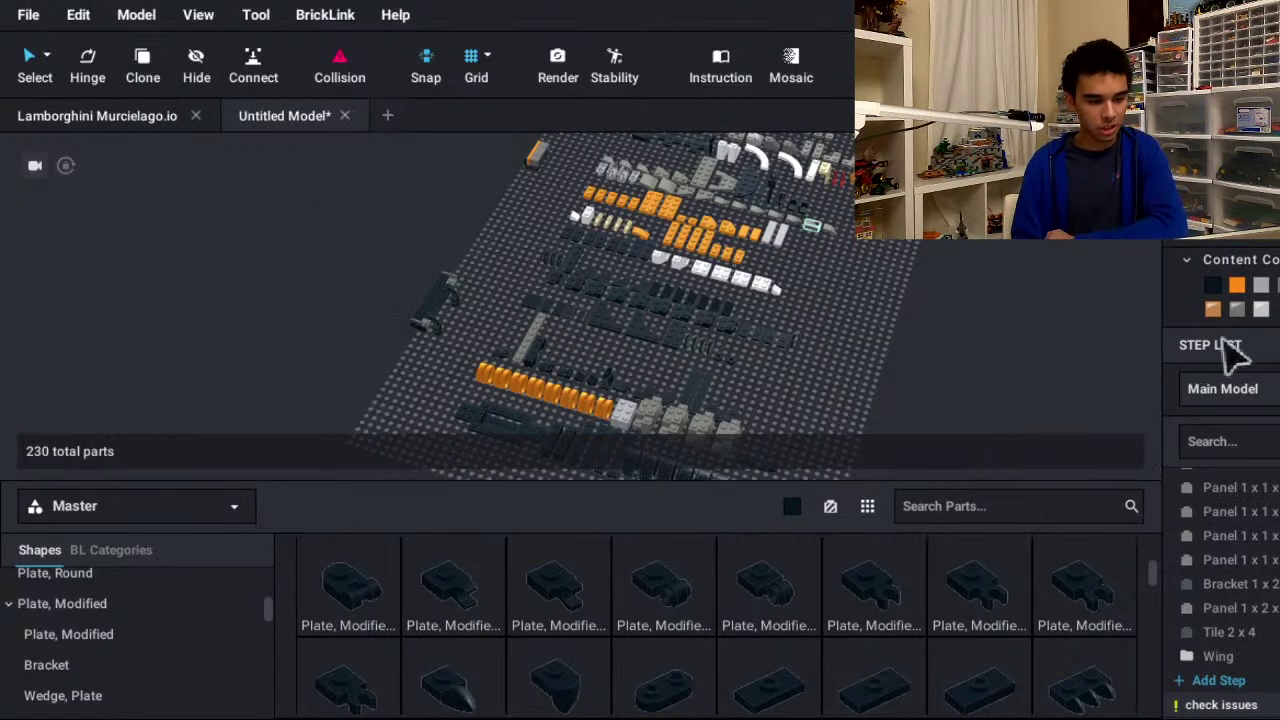
# - Move two grey Slope, Curved 2 x 2 No Studs parts to the baseplate's empty edge and butt them together
pyautogui.scroll(5, 1060, 330)
pyautogui.moveTo(1040, 295); pyautogui.dragTo(843, 643, button='middle')
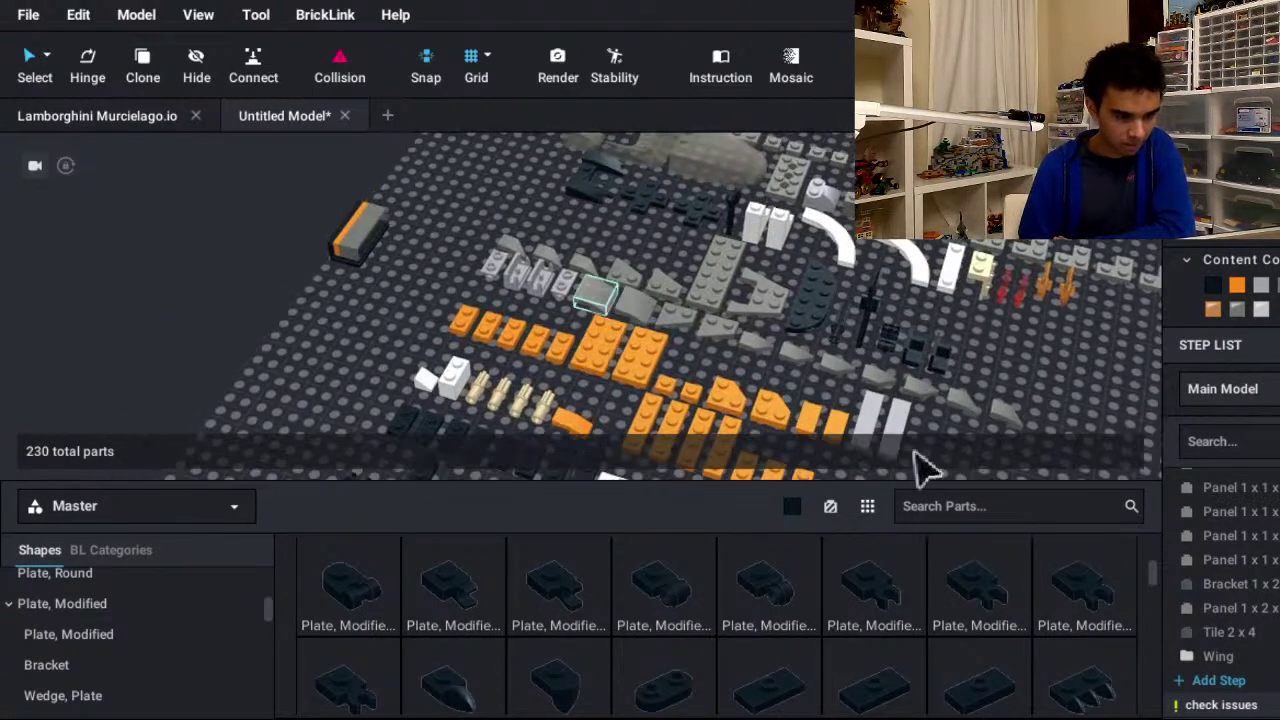
pyautogui.click(232, 325)
pyautogui.press('Down')
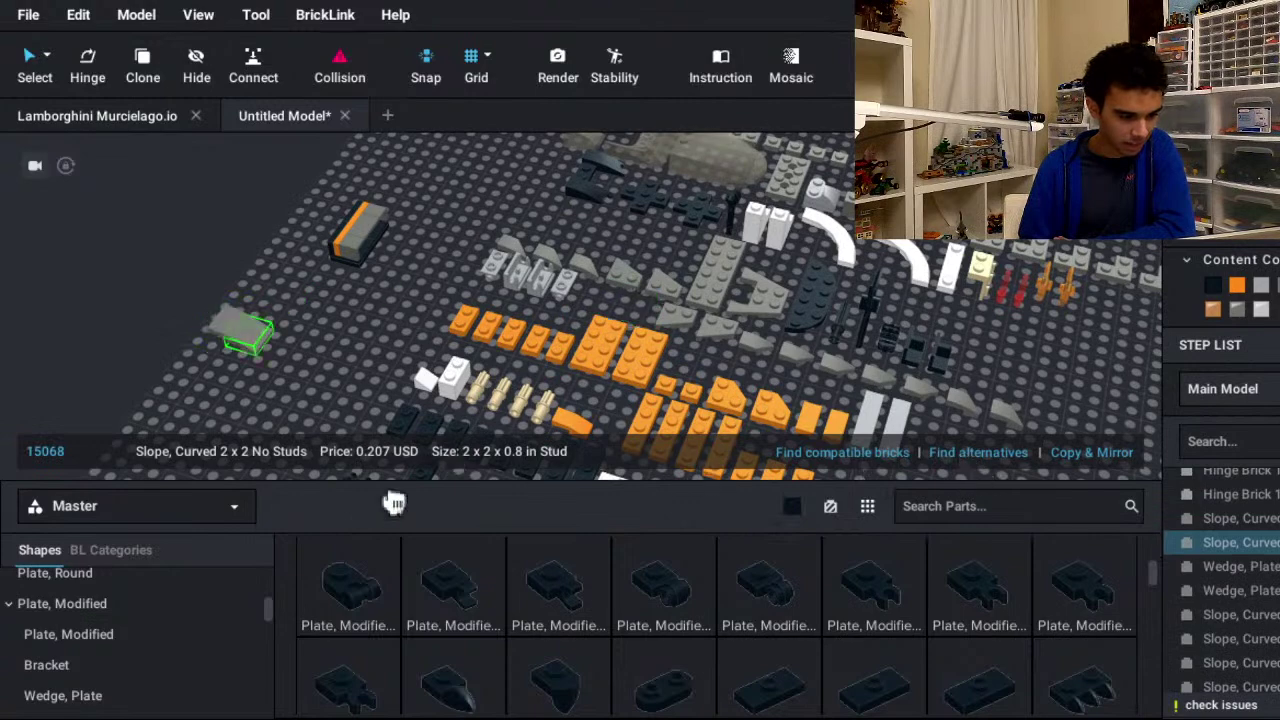
pyautogui.press('Escape')
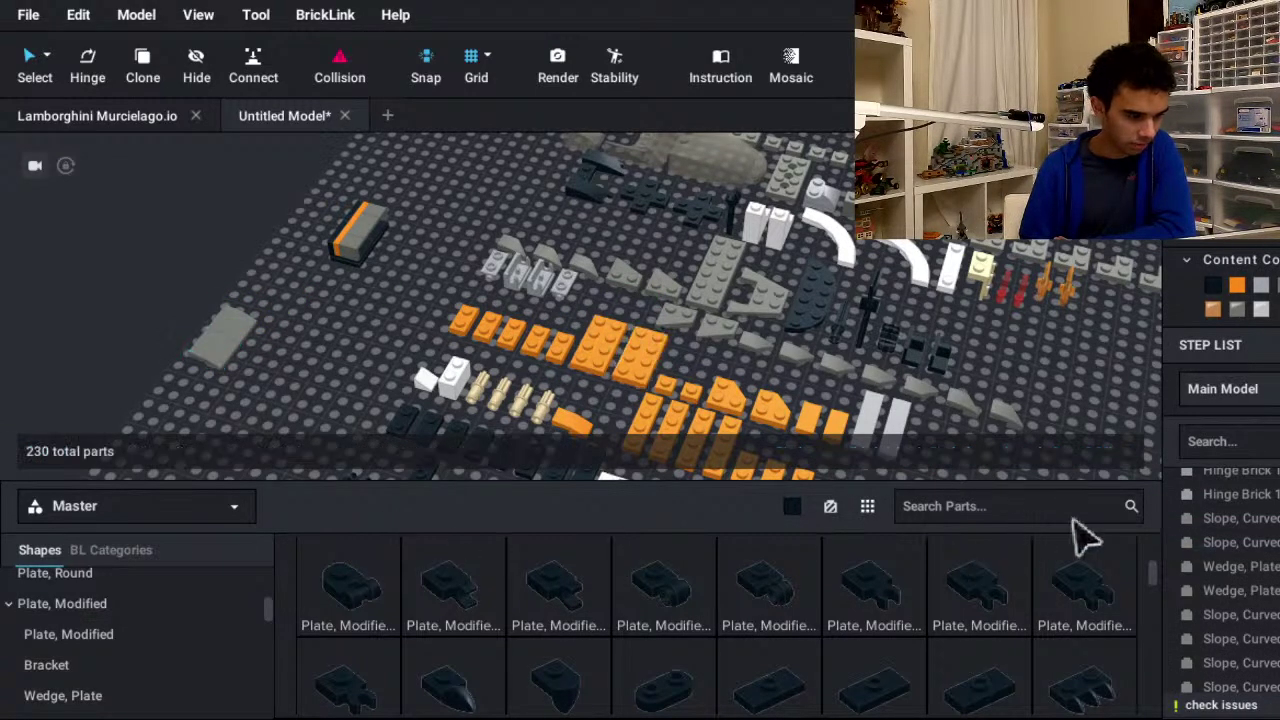
# - Add a black Plate, Modified 1 x 3 with 2 Studs (Double Jumper) beneath the two joined grey curved slopes
pyautogui.moveTo(580, 475); pyautogui.dragTo(1112, 466, button='middle')
pyautogui.scroll(3, 1112, 468)
pyautogui.moveTo(1112, 468); pyautogui.dragTo(1027, 472, button='right')
pyautogui.moveTo(1150, 474); pyautogui.dragTo(772, 335, button='middle')
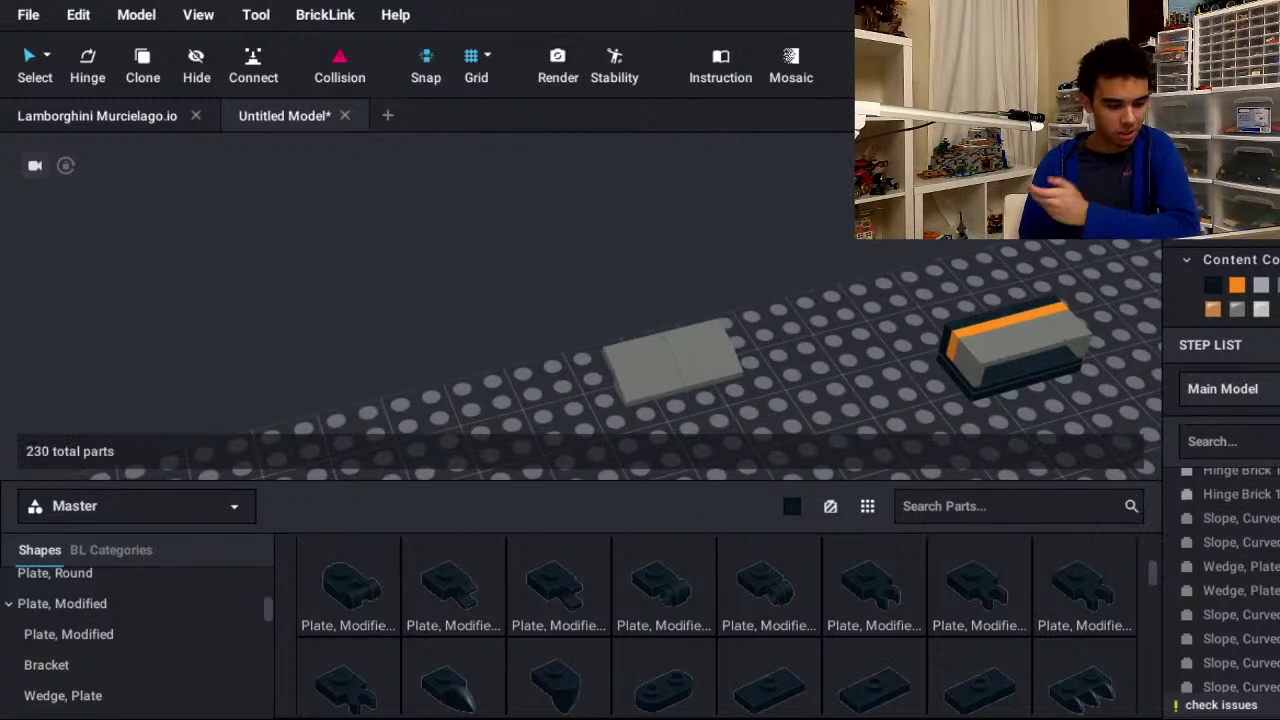
pyautogui.scroll(-3, 716, 625)
pyautogui.scroll(-5, 790, 630)
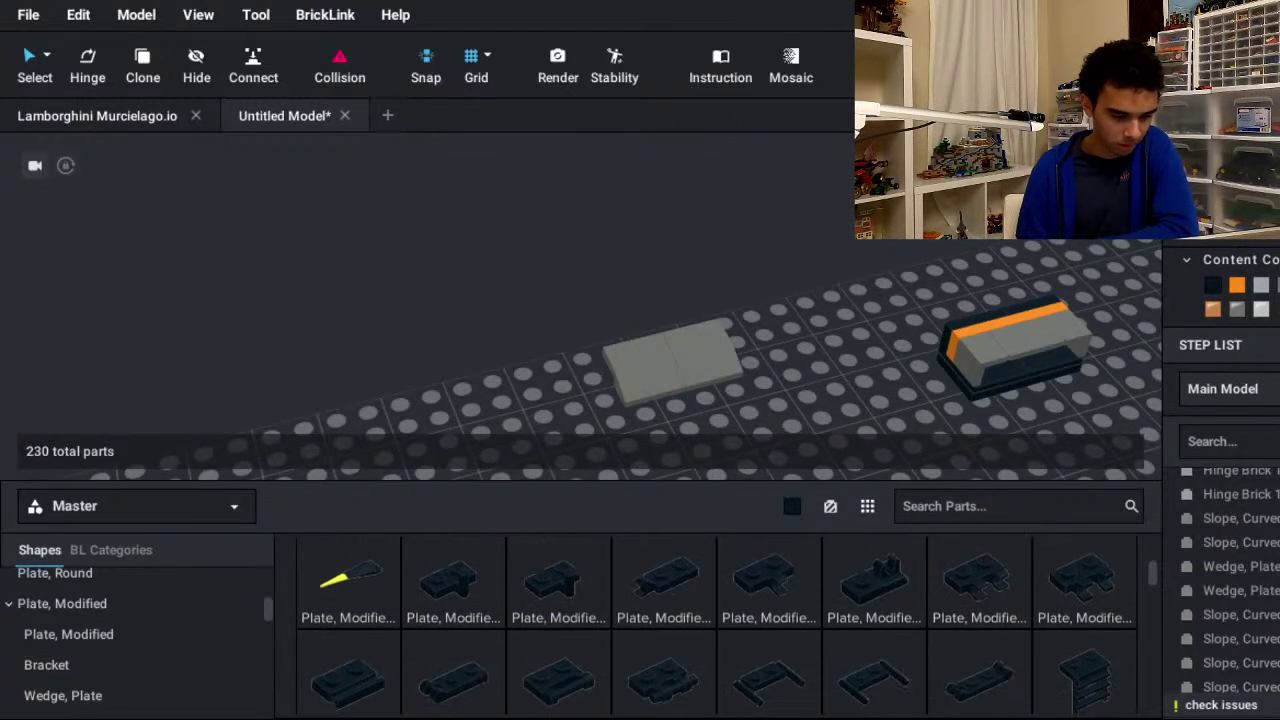
pyautogui.scroll(-1, 790, 630)
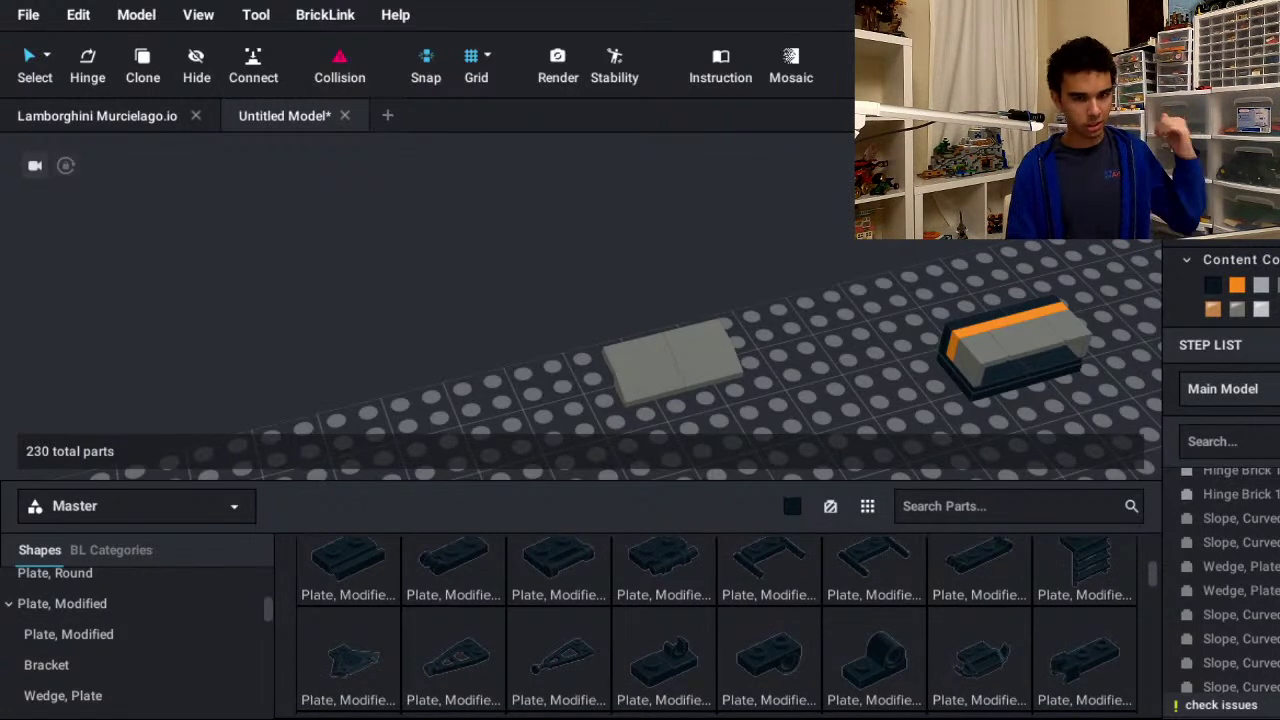
pyautogui.scroll(-1, 716, 627)
pyautogui.scroll(-1, 1014, 588)
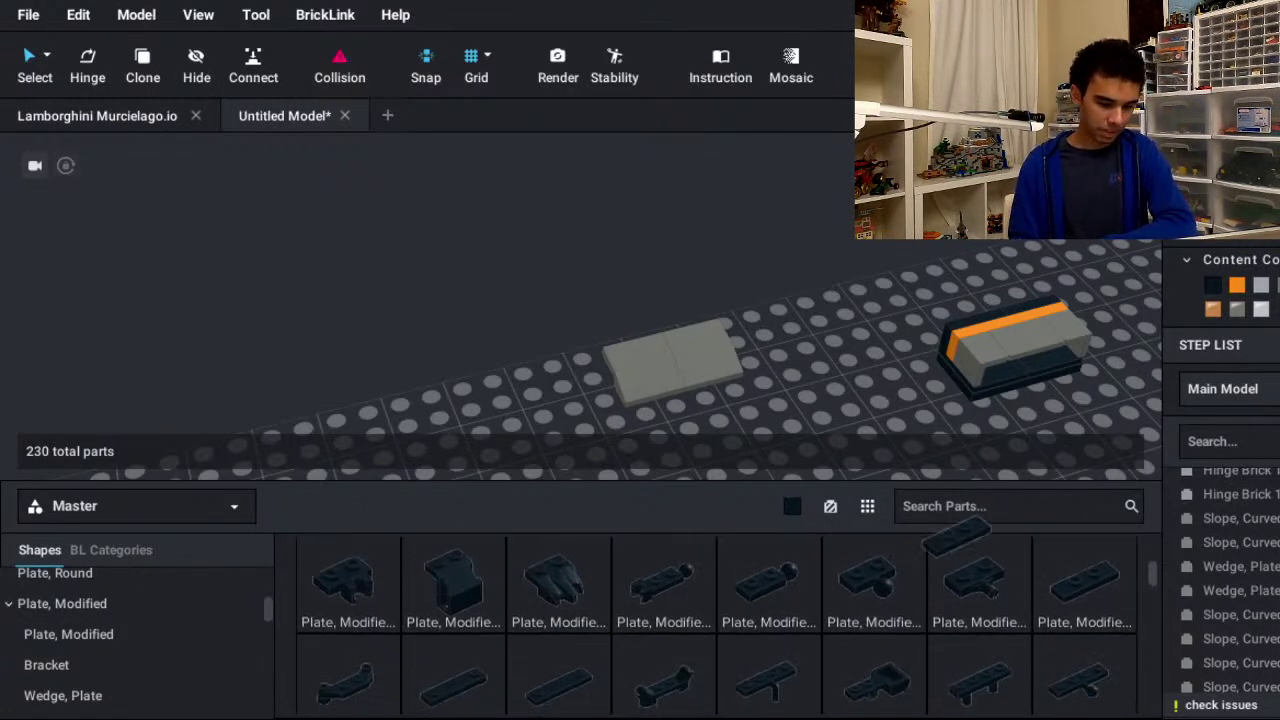
pyautogui.click(1014, 588)
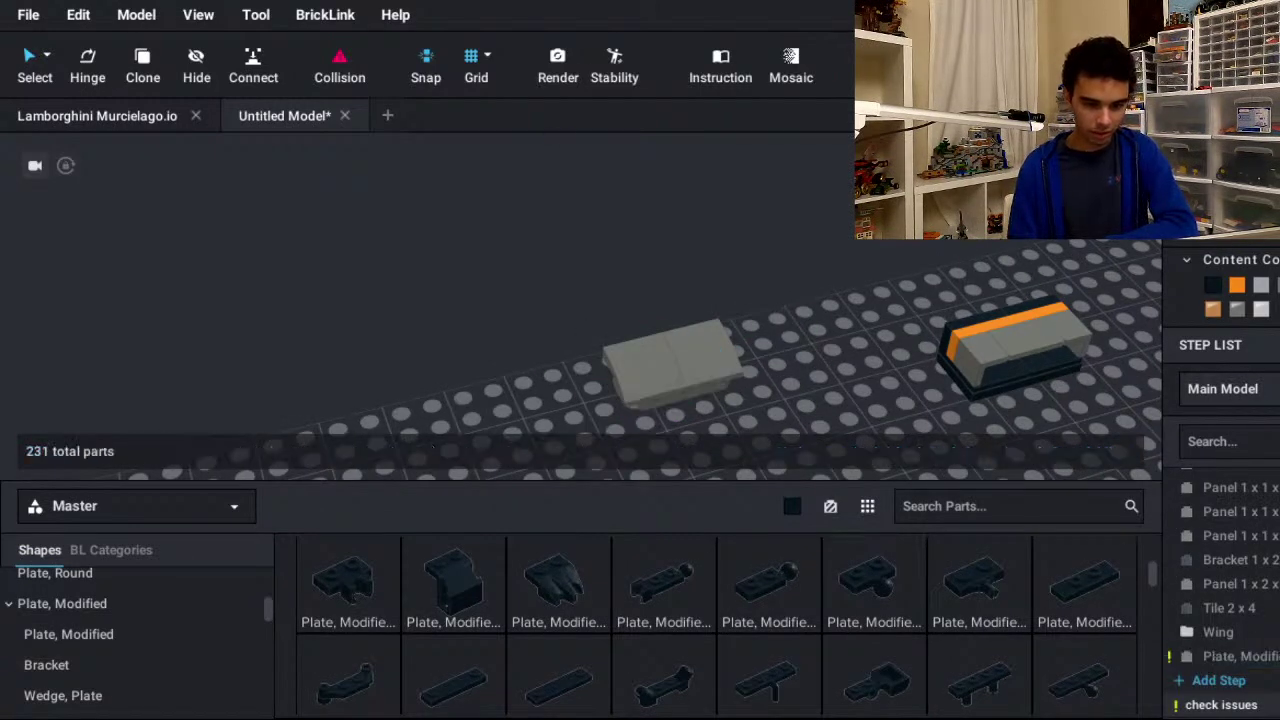
pyautogui.click(1235, 584)
pyautogui.click(1235, 656)
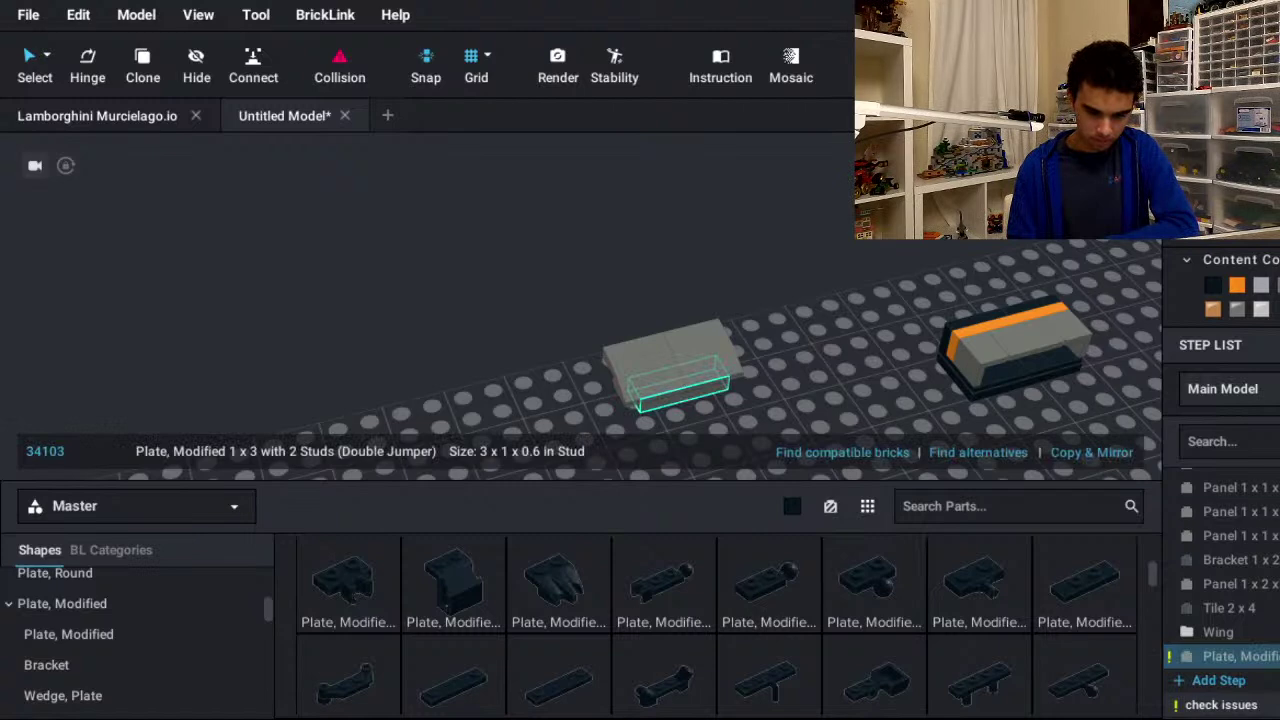
pyautogui.press('Escape')
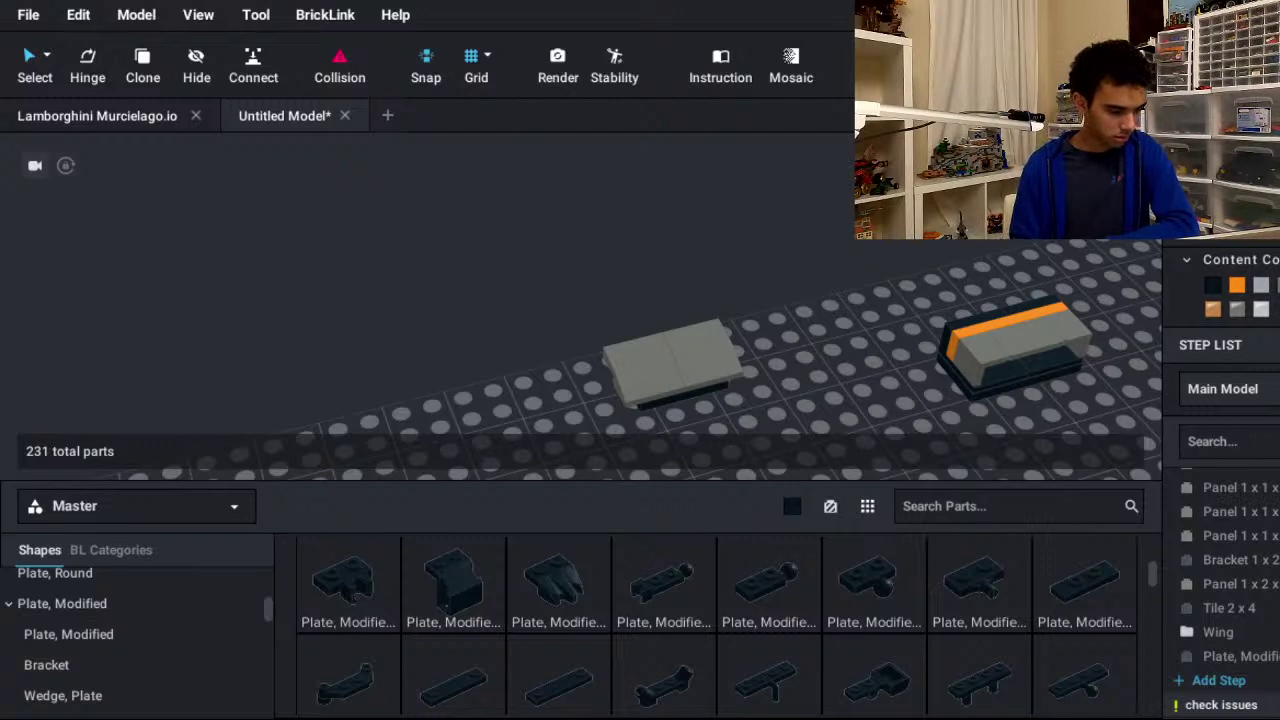
# - Fetch a dark four-stud-long plate from the loose parts and fit it along the raised rear edge of the two curved slopes
pyautogui.click(1190, 500)
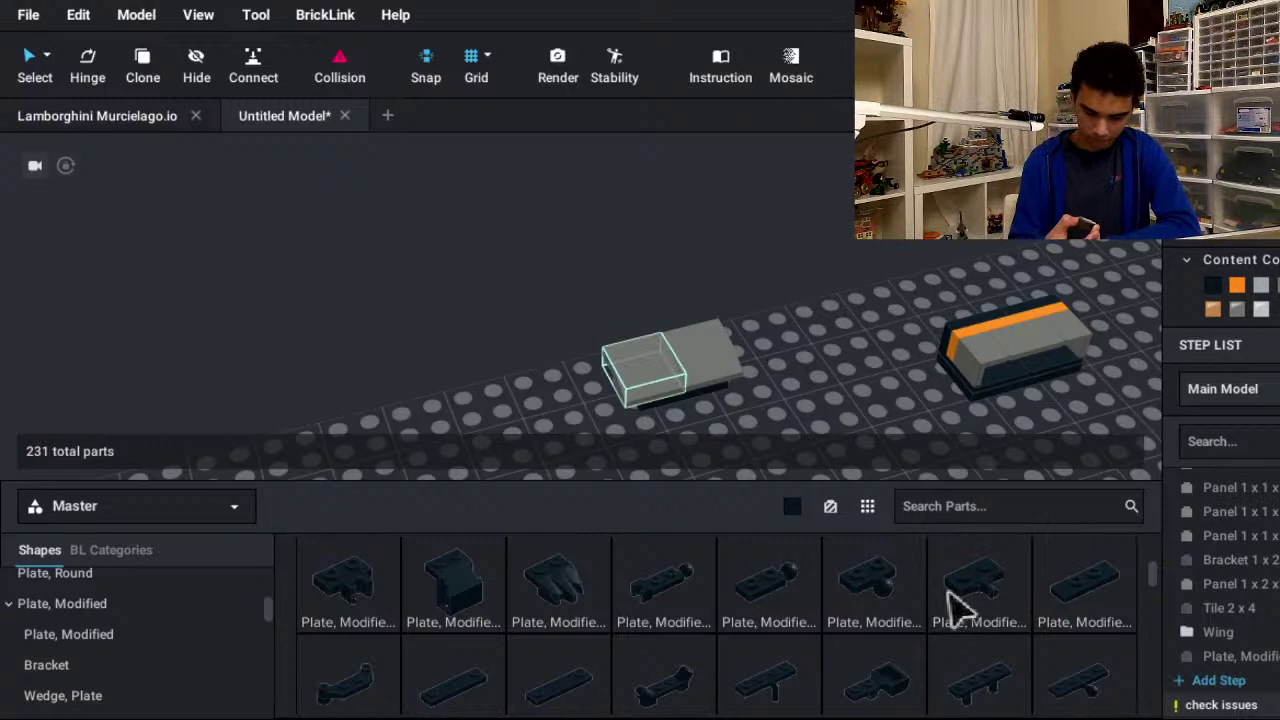
pyautogui.scroll(-5, 1148, 608)
pyautogui.moveTo(1103, 587); pyautogui.dragTo(1204, 276, button='middle')
pyautogui.scroll(5, 1223, 563)
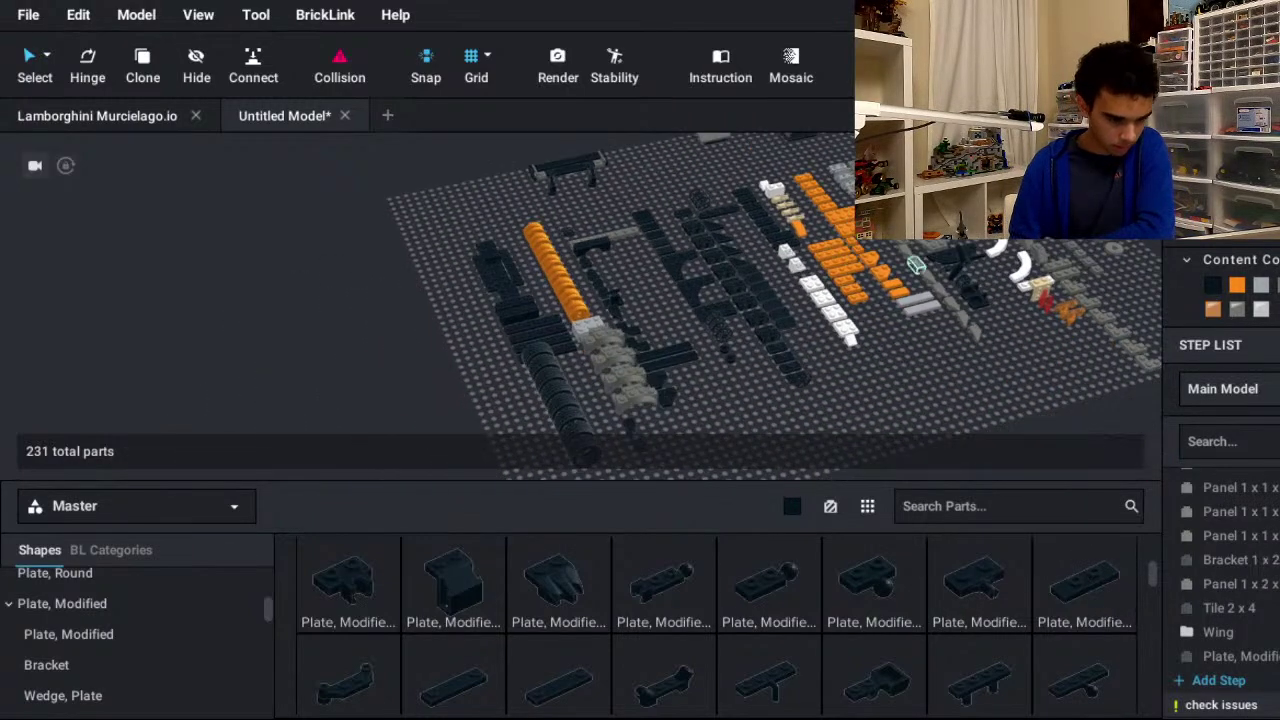
pyautogui.moveTo(788, 714); pyautogui.dragTo(877, 566)
pyautogui.moveTo(768, 457); pyautogui.dragTo(877, 566, button='middle')
pyautogui.scroll(4, 900, 550)
pyautogui.moveTo(877, 566); pyautogui.dragTo(966, 414)
pyautogui.scroll(1, 952, 522)
pyautogui.moveTo(966, 230); pyautogui.dragTo(1020, 420, button='middle')
pyautogui.moveTo(966, 414); pyautogui.dragTo(998, 318)
pyautogui.click(804, 412)
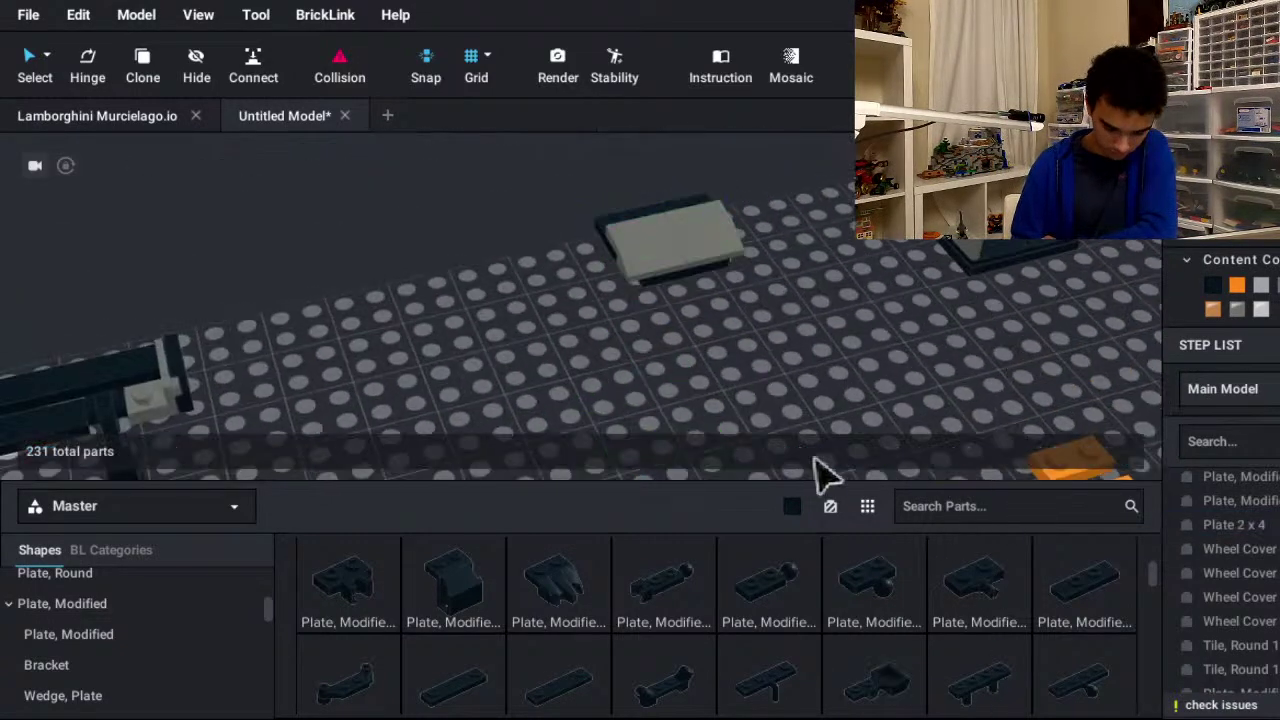
# - Take a grey Tile 1 x 4 from the loose parts and lay it on the dark plate behind the curved slopes
pyautogui.scroll(-4, 940, 688)
pyautogui.moveTo(980, 611); pyautogui.dragTo(1035, 390, button='middle')
pyautogui.moveTo(1086, 520); pyautogui.dragTo(1186, 336, button='middle')
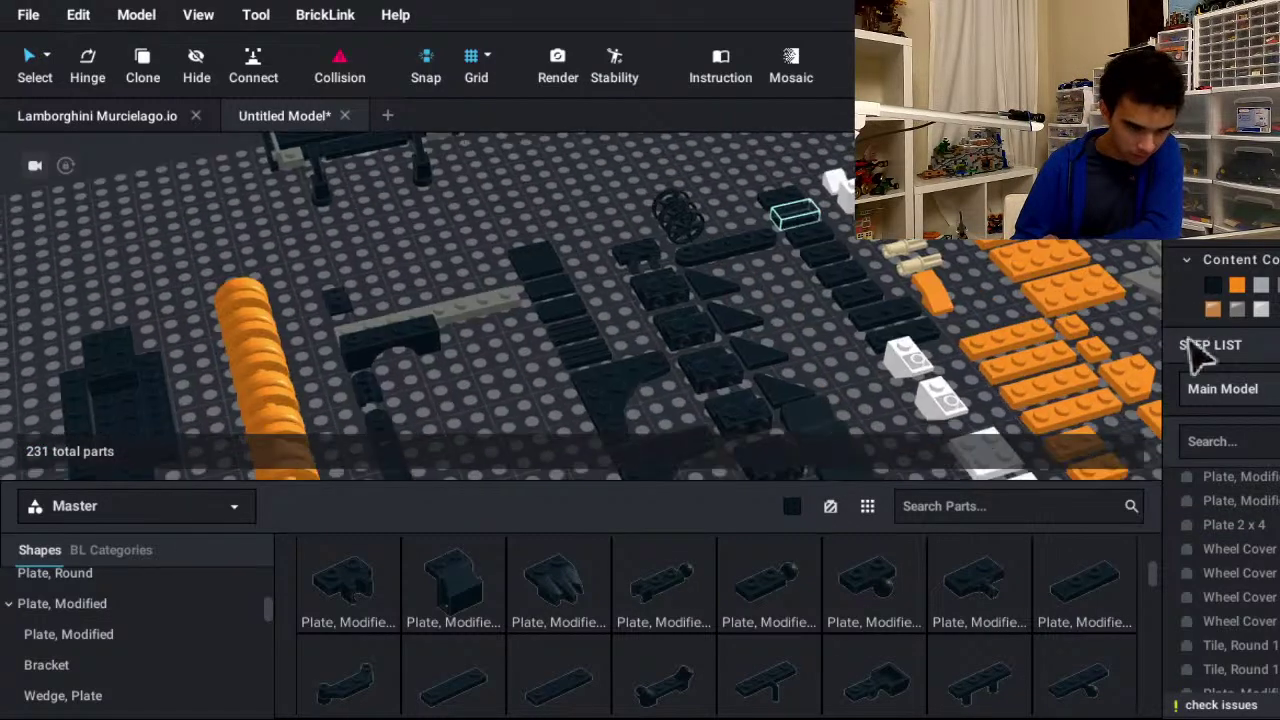
pyautogui.moveTo(952, 594); pyautogui.dragTo(880, 566, button='right')
pyautogui.scroll(-3, 1078, 460)
pyautogui.moveTo(880, 566); pyautogui.dragTo(986, 337, button='middle')
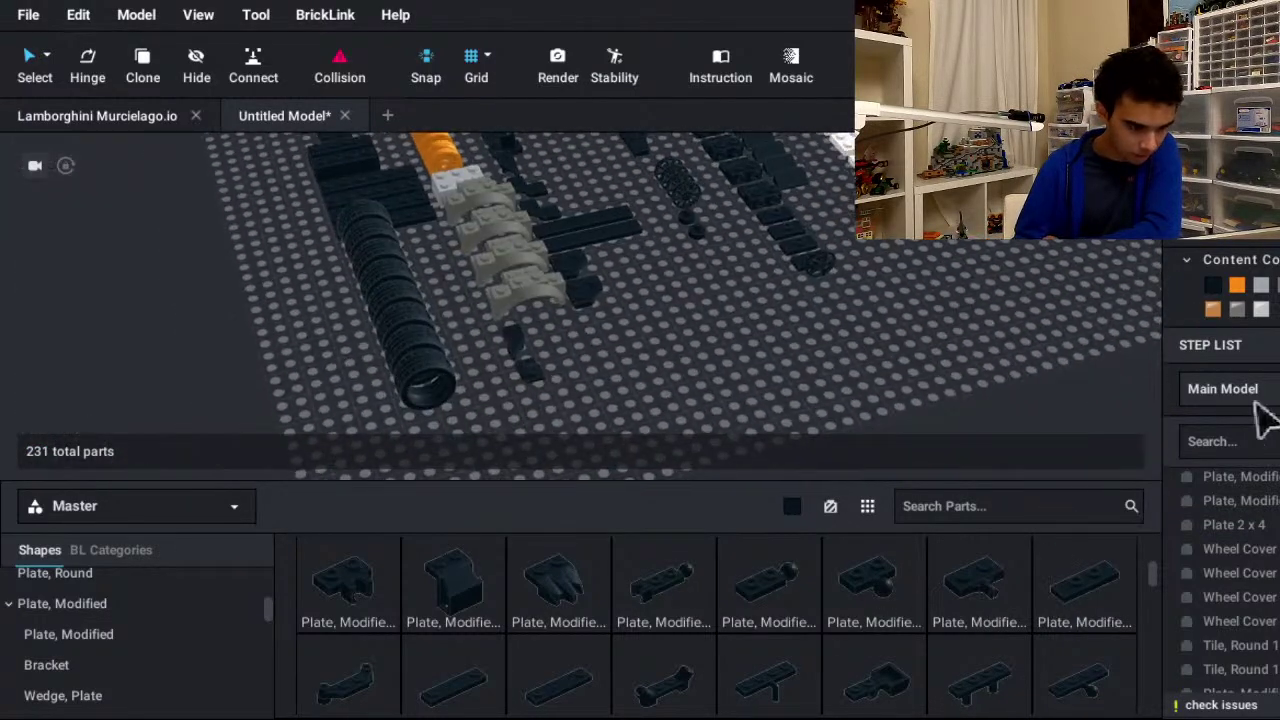
pyautogui.moveTo(1257, 414); pyautogui.dragTo(966, 509, button='middle')
pyautogui.moveTo(1010, 470); pyautogui.dragTo(1110, 412, button='middle')
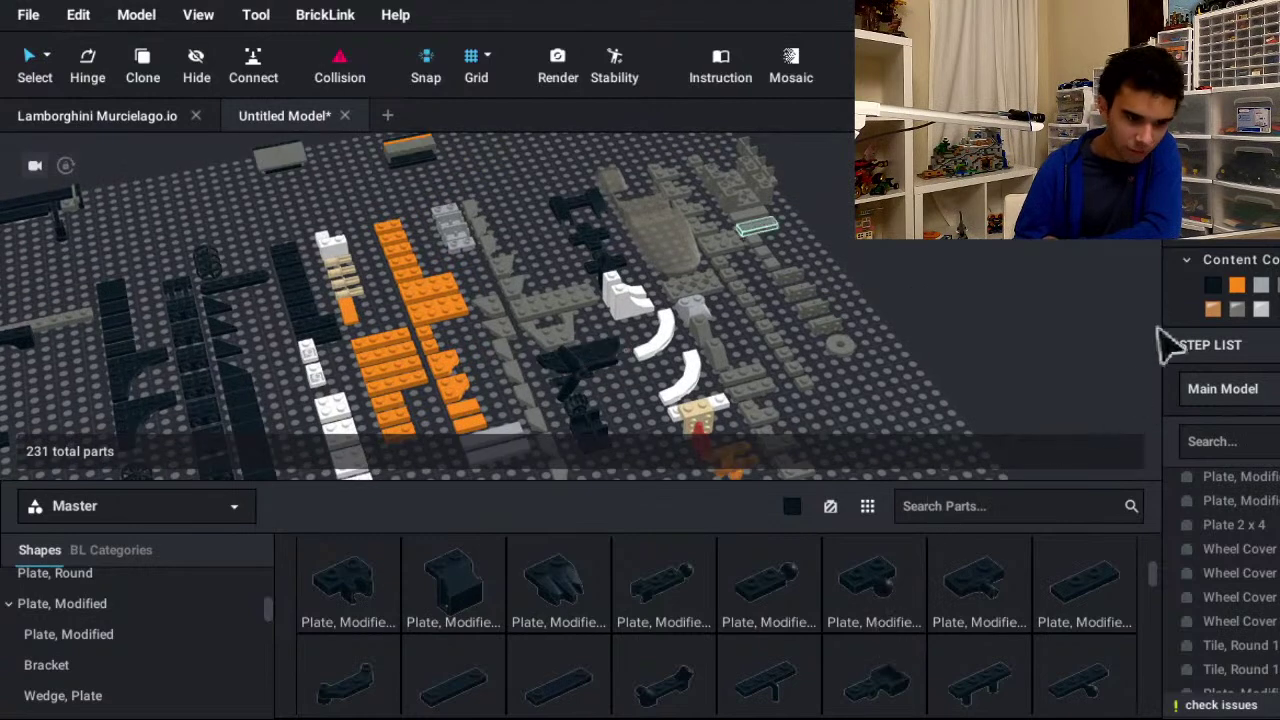
pyautogui.moveTo(700, 460); pyautogui.dragTo(891, 349, button='middle')
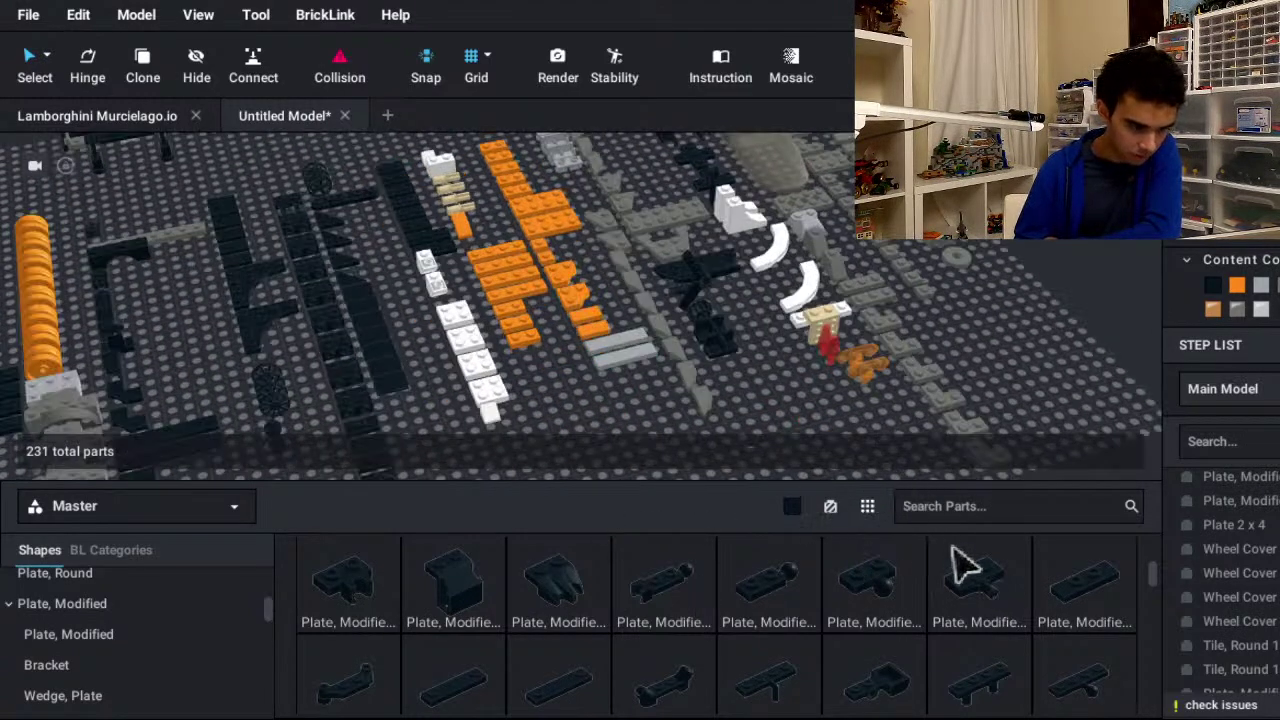
pyautogui.click(557, 366)
pyautogui.moveTo(575, 426); pyautogui.dragTo(612, 458, button='middle')
pyautogui.scroll(5, 612, 458)
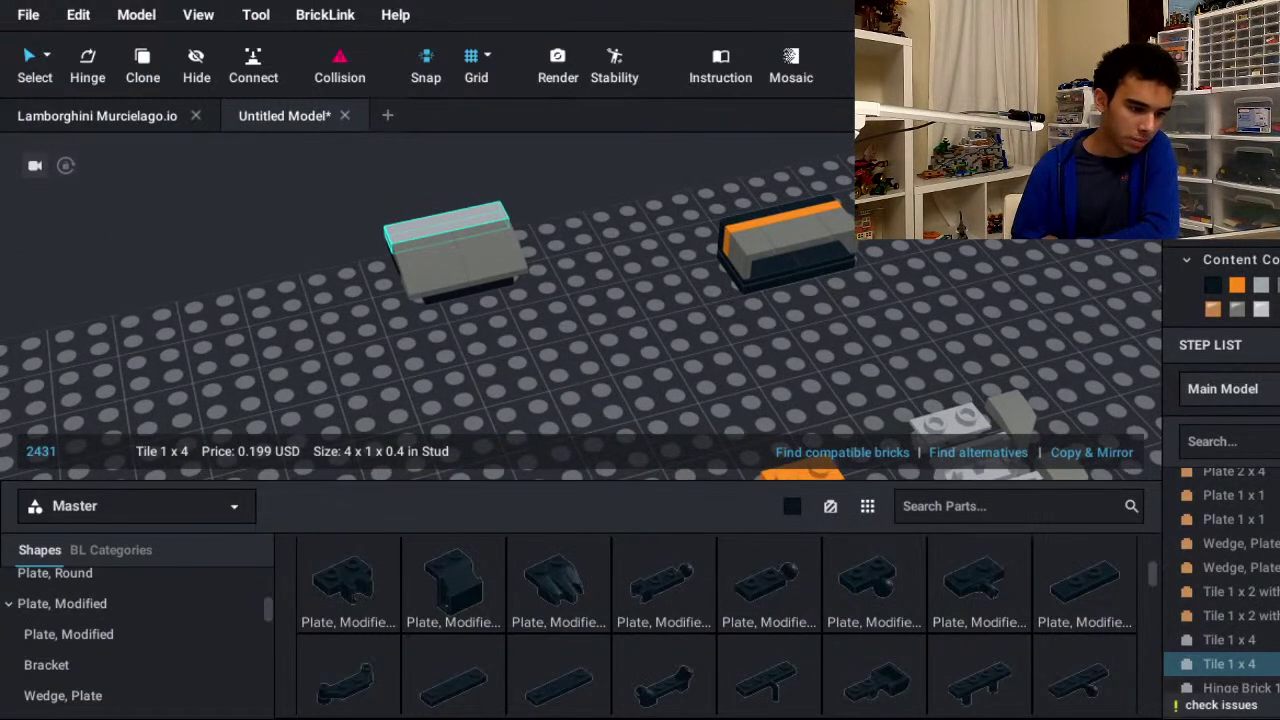
pyautogui.press('Escape')
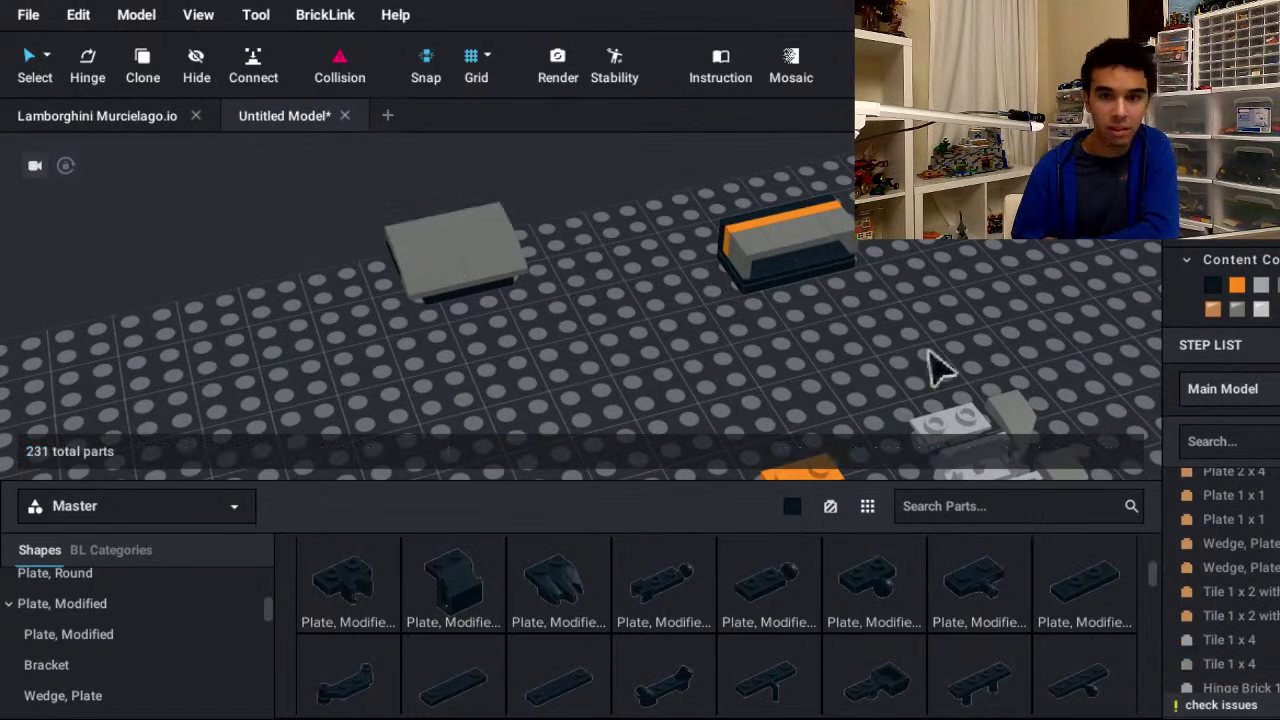
# - Add a black Plate 2 x 3 under the rear of the curved-slope section, projecting beyond its edge
pyautogui.moveTo(794, 457); pyautogui.dragTo(1163, 486, button='right')
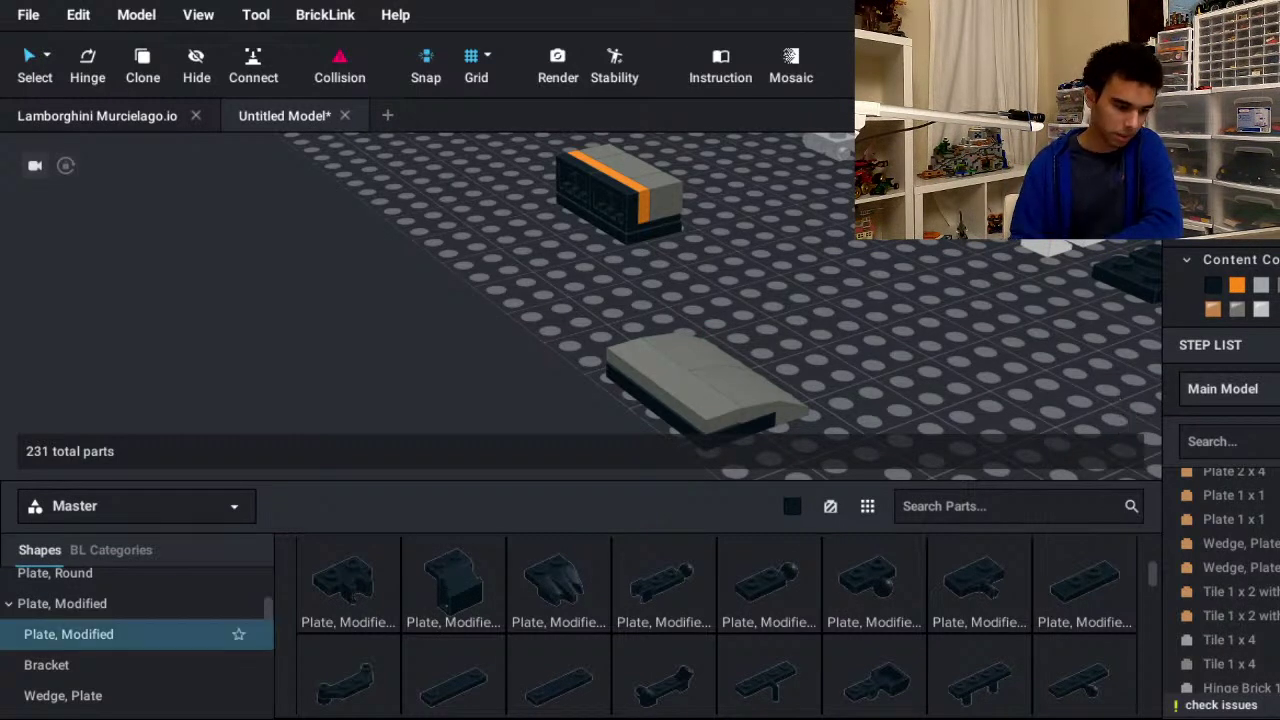
pyautogui.scroll(2, 240, 630)
pyautogui.click(60, 623)
pyautogui.scroll(-3, 716, 626)
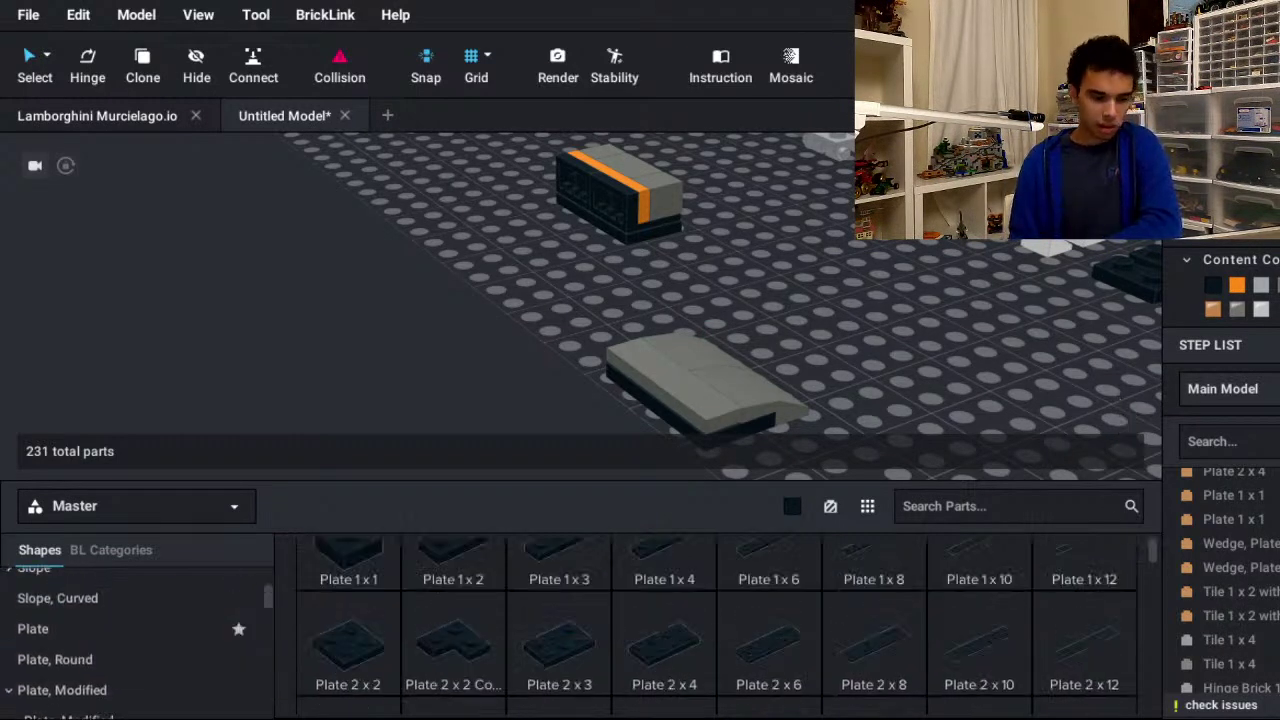
pyautogui.click(559, 572)
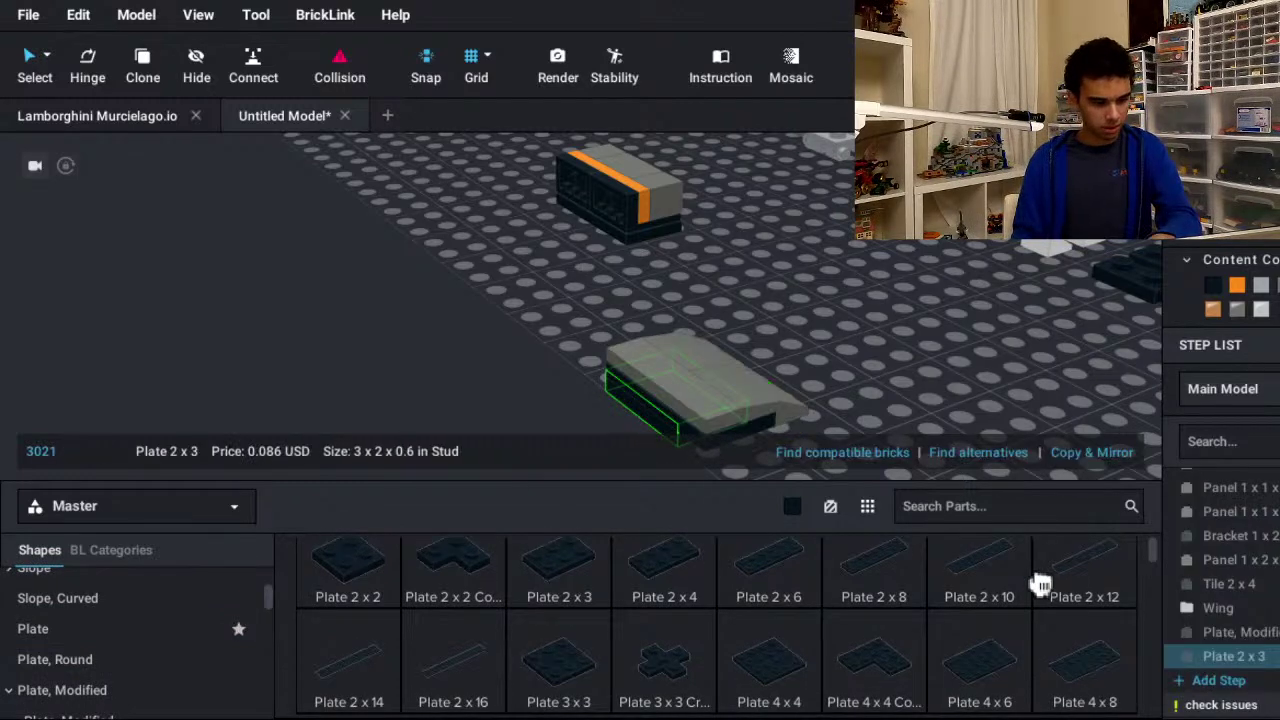
pyautogui.click(682, 401)
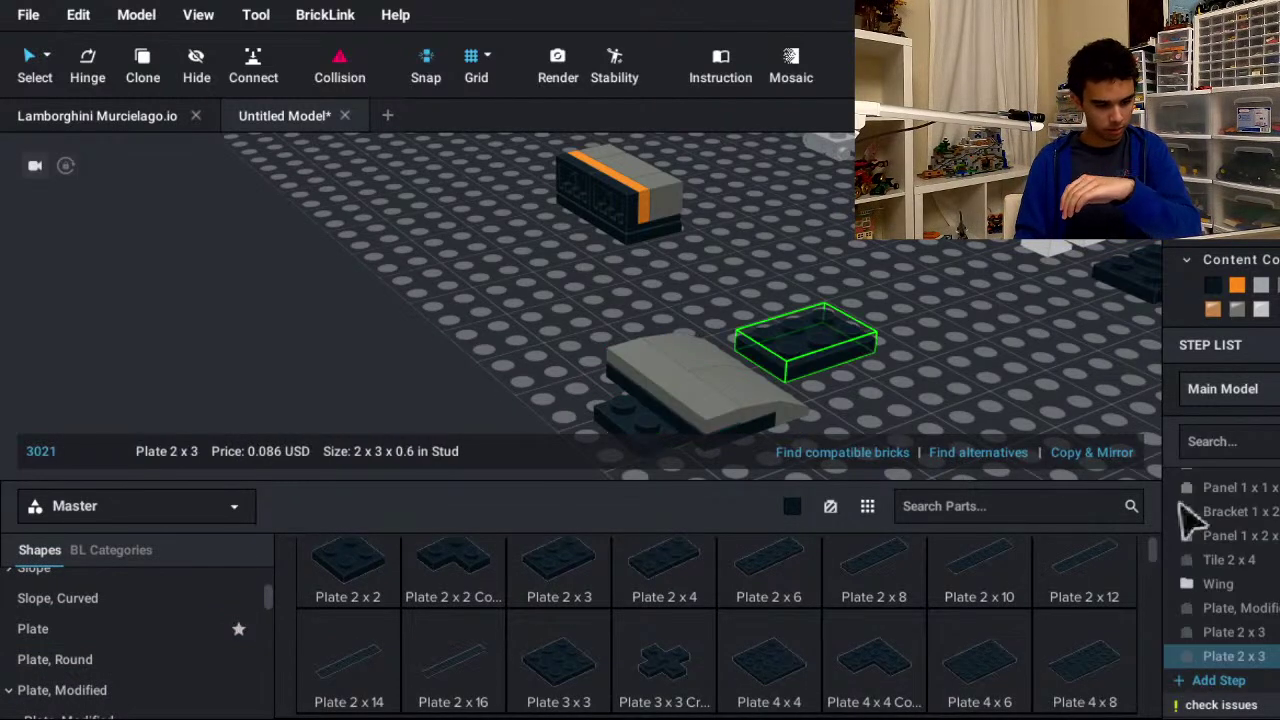
pyautogui.press('Escape')
# - Cover the projecting studs of the Plate 2 x 3 with a black Tile 1 x 2 with Groove from the loose parts
pyautogui.scroll(-1, 120, 630)
pyautogui.scroll(-3, 580, 290)
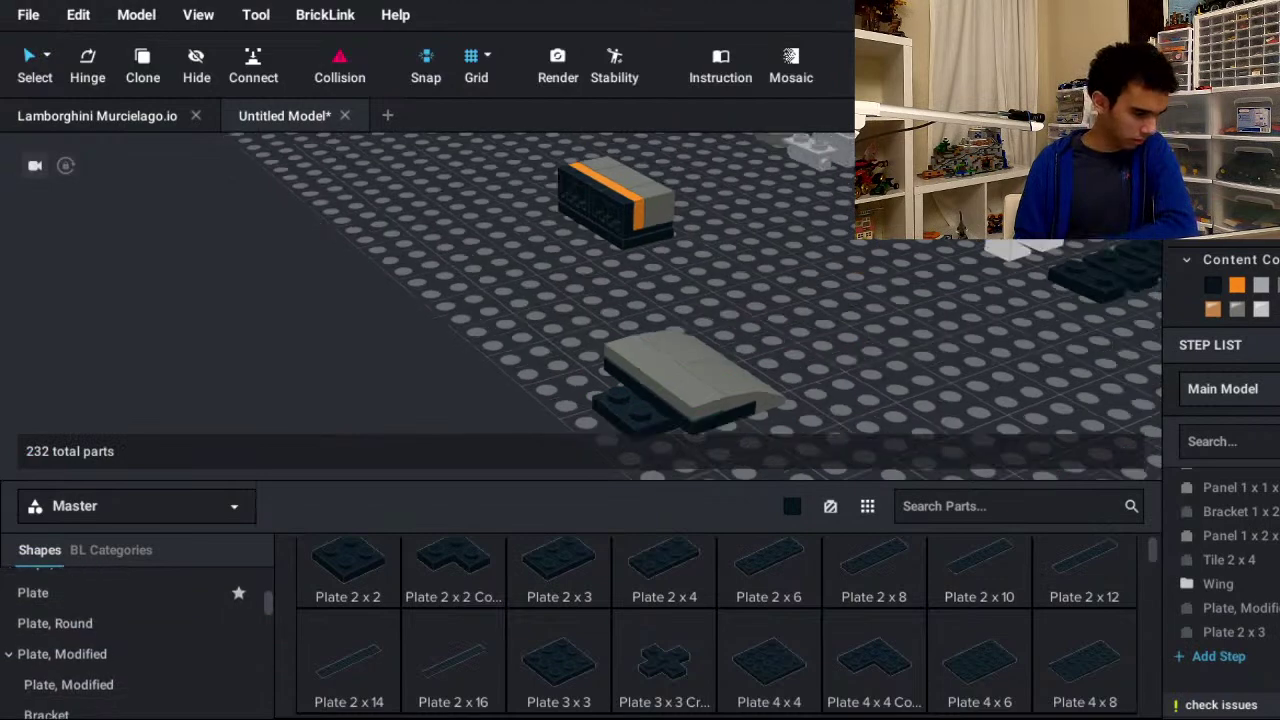
pyautogui.moveTo(900, 300); pyautogui.dragTo(590, 322, button='middle')
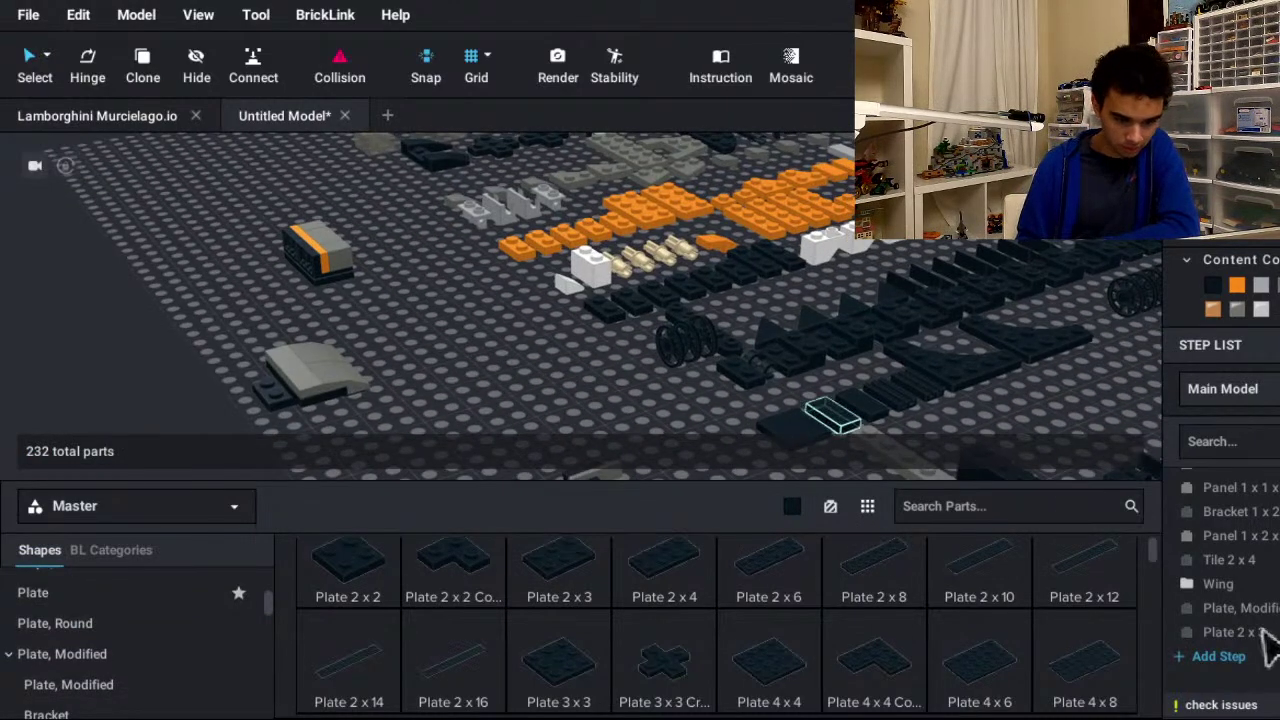
pyautogui.click(955, 358)
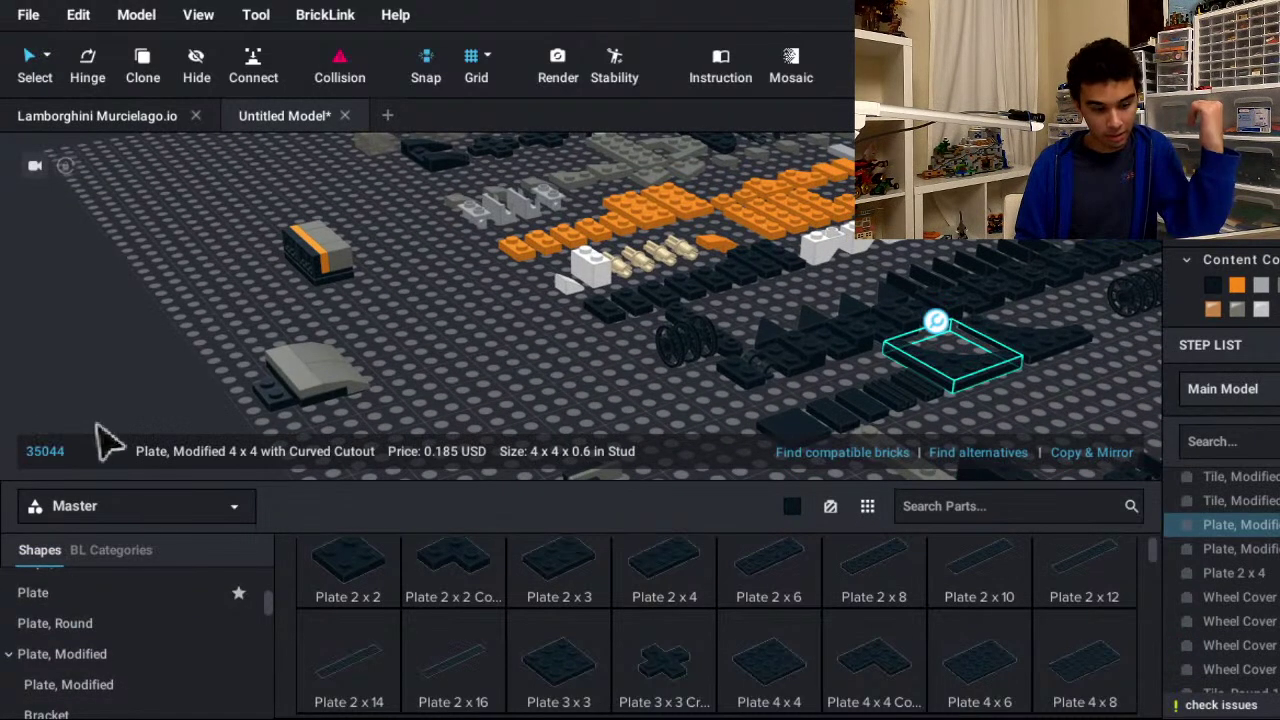
pyautogui.click(1229, 643)
pyautogui.doubleClick(1251, 526)
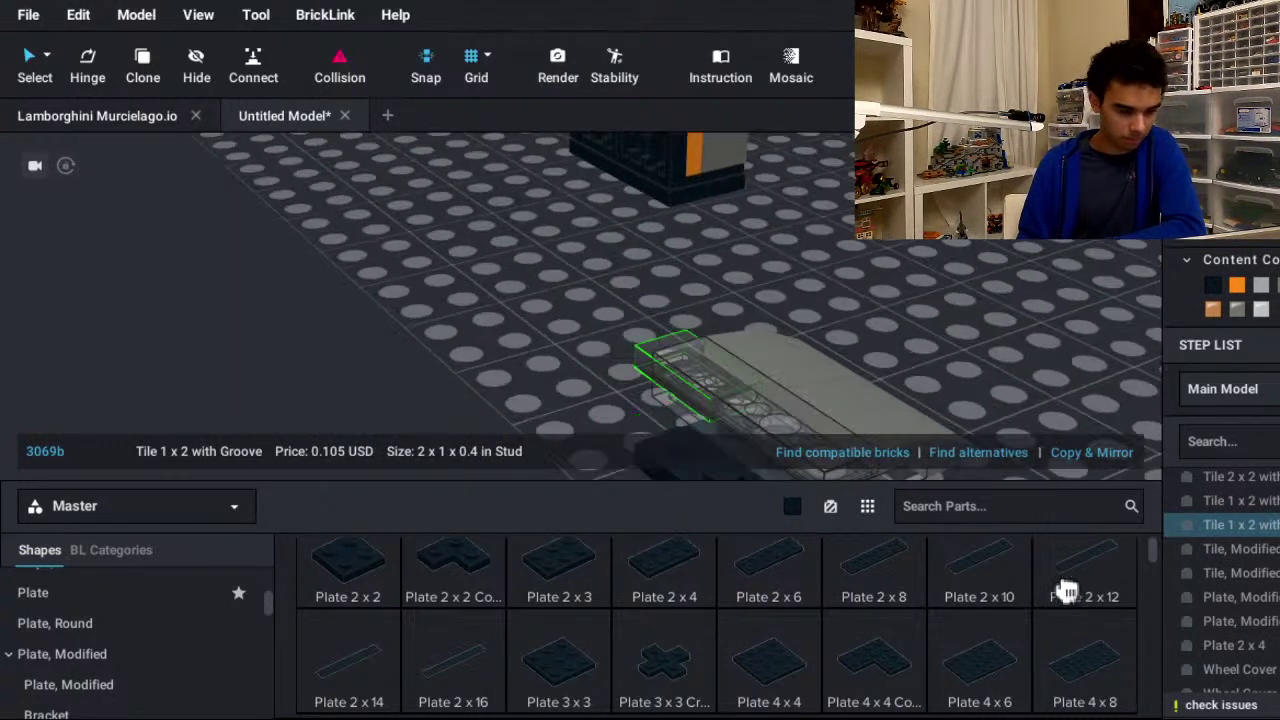
pyautogui.moveTo(1105, 411); pyautogui.dragTo(1115, 460)
pyautogui.click(1110, 300)
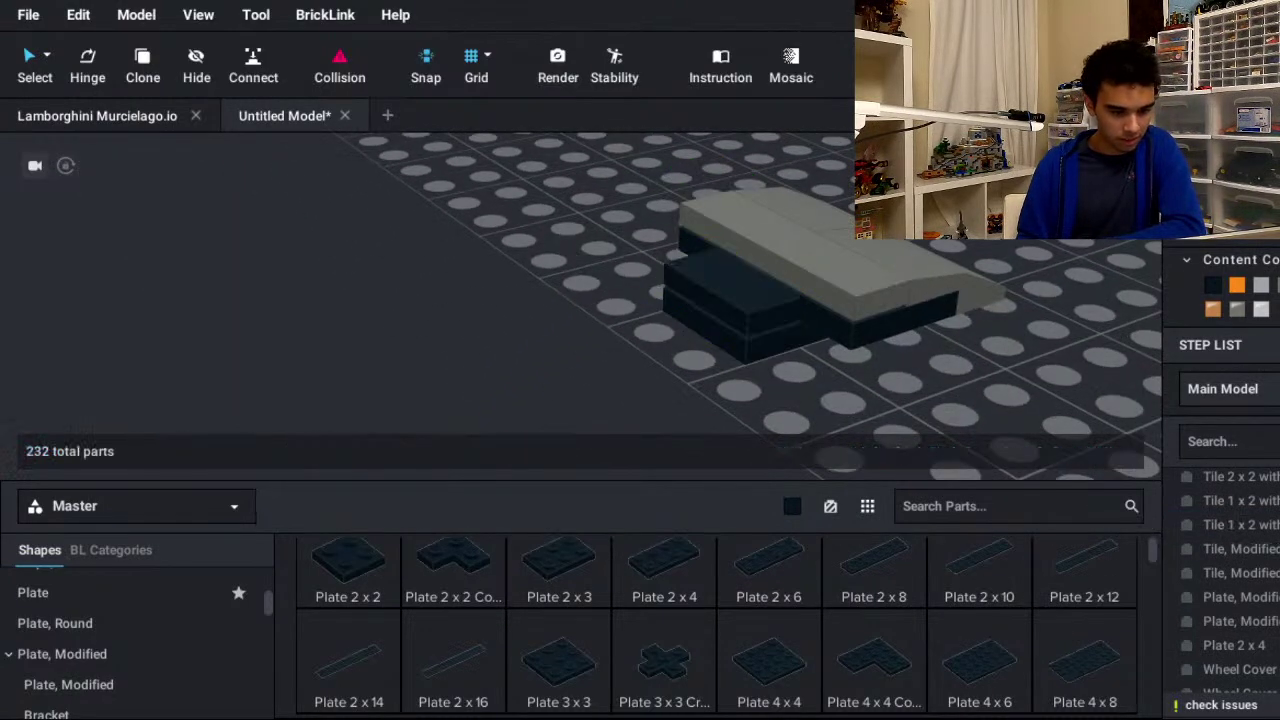
# - Examine the curved-slope section from several sides and survey the nearby loose parts for the next pieces
pyautogui.moveTo(1110, 300); pyautogui.dragTo(820, 310, button='right')
pyautogui.scroll(-5, 1120, 370)
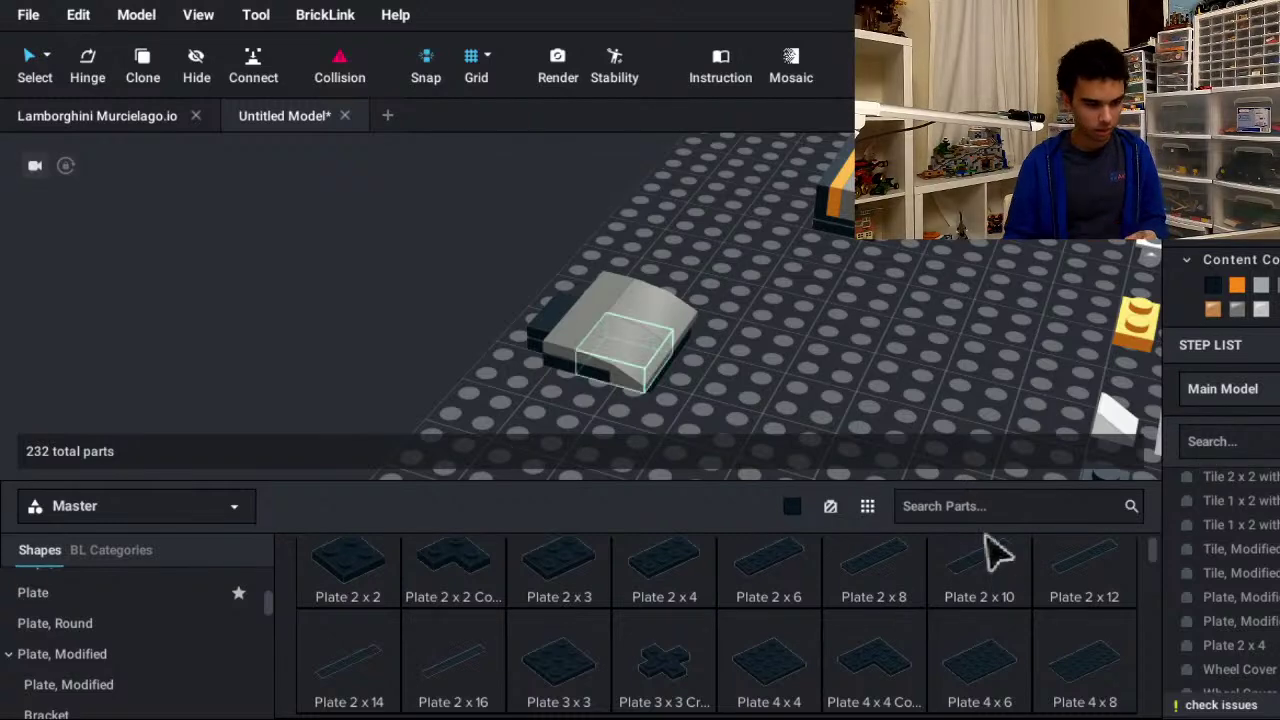
pyautogui.scroll(-5, 1020, 424)
pyautogui.moveTo(1090, 476); pyautogui.dragTo(480, 505, button='middle')
pyautogui.moveTo(948, 545); pyautogui.dragTo(843, 549, button='middle')
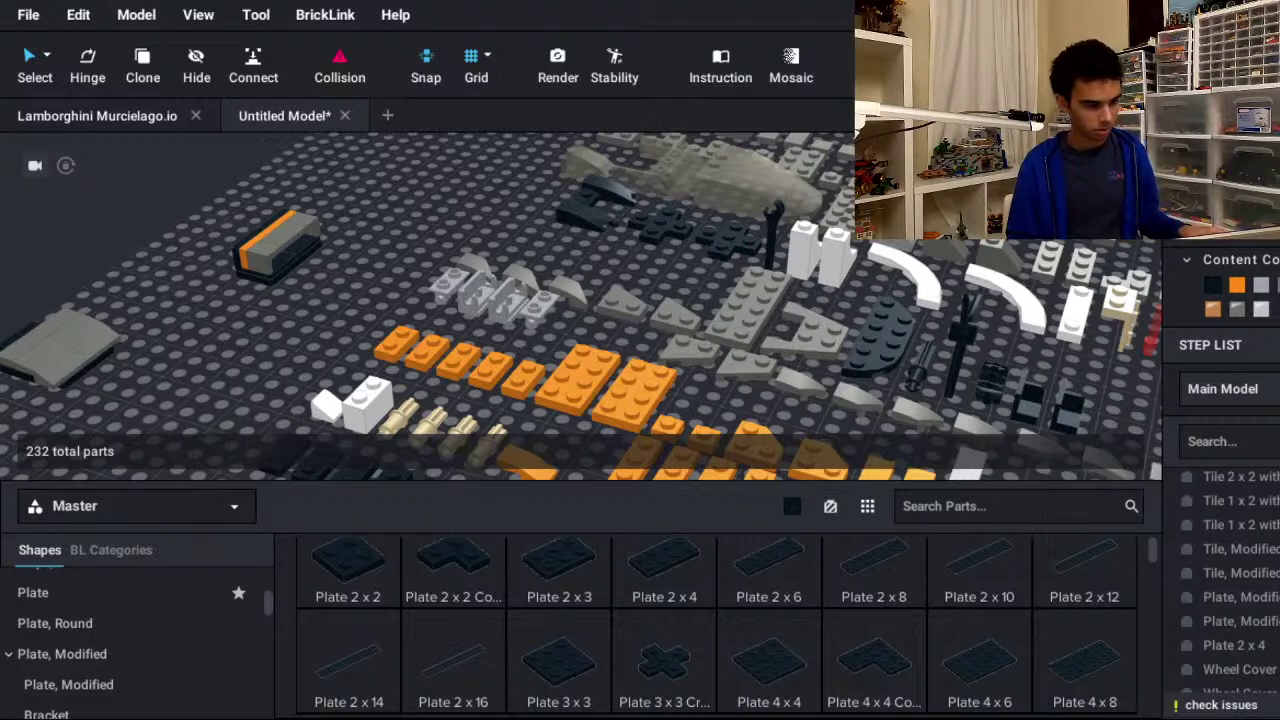
pyautogui.moveTo(562, 406); pyautogui.dragTo(1194, 397, button='middle')
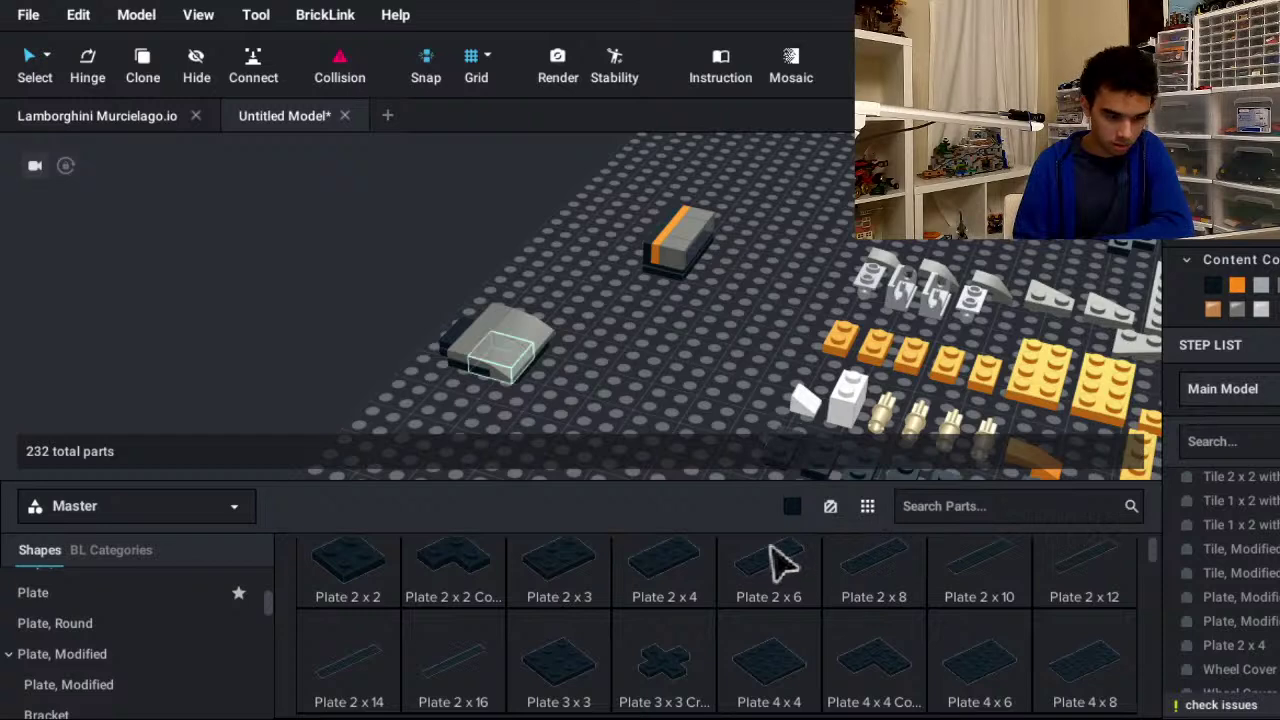
pyautogui.moveTo(770, 547); pyautogui.dragTo(945, 518, button='middle')
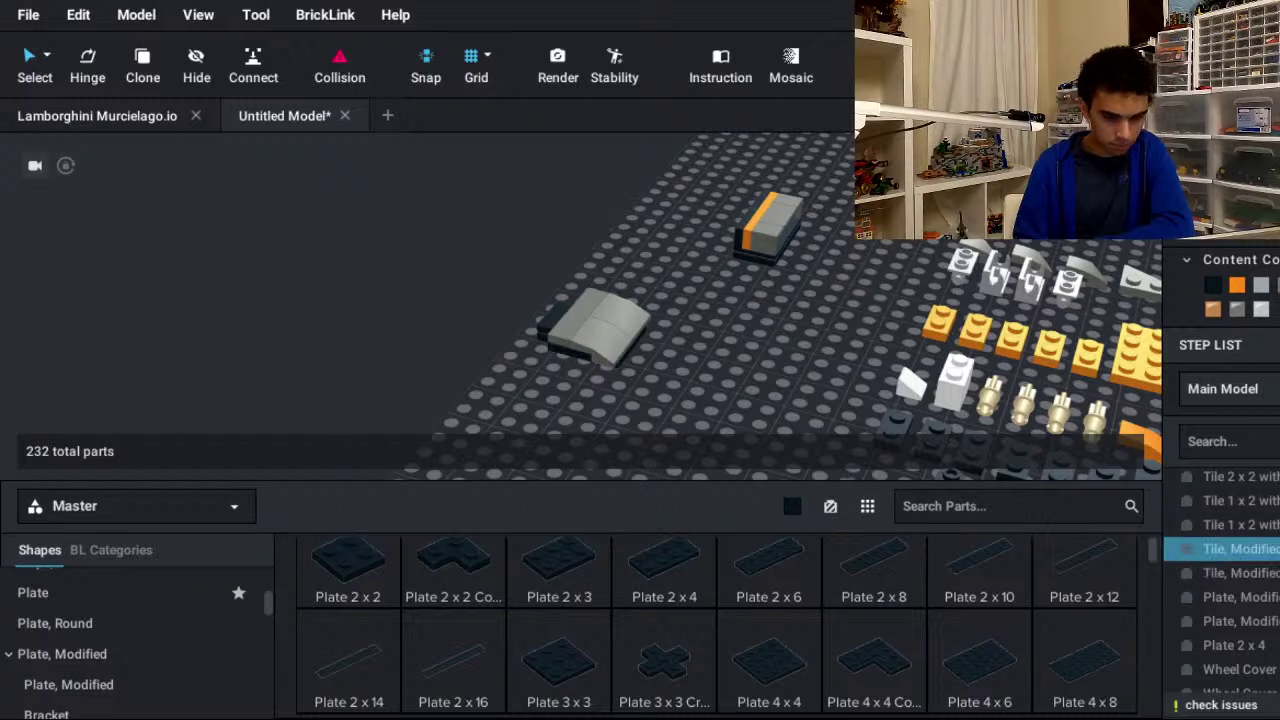
pyautogui.moveTo(804, 560); pyautogui.dragTo(934, 618, button='right')
pyautogui.scroll(5, 934, 618)
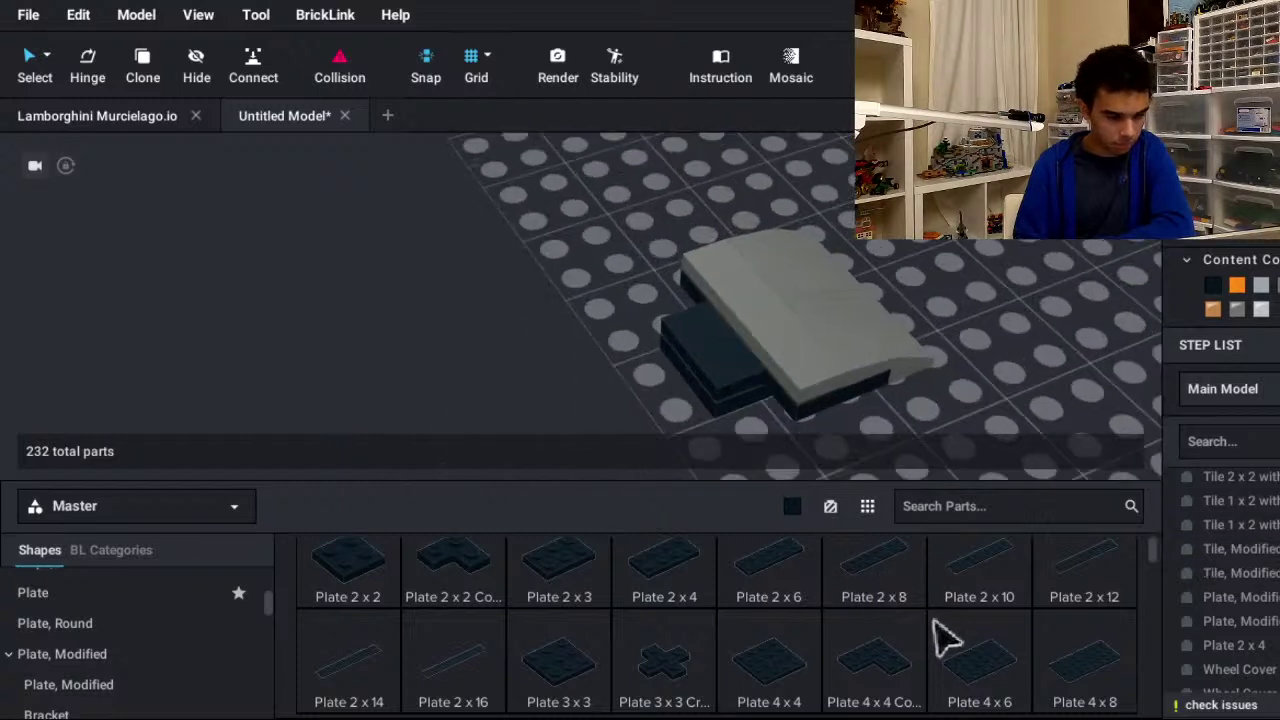
pyautogui.moveTo(934, 618); pyautogui.dragTo(556, 568, button='middle')
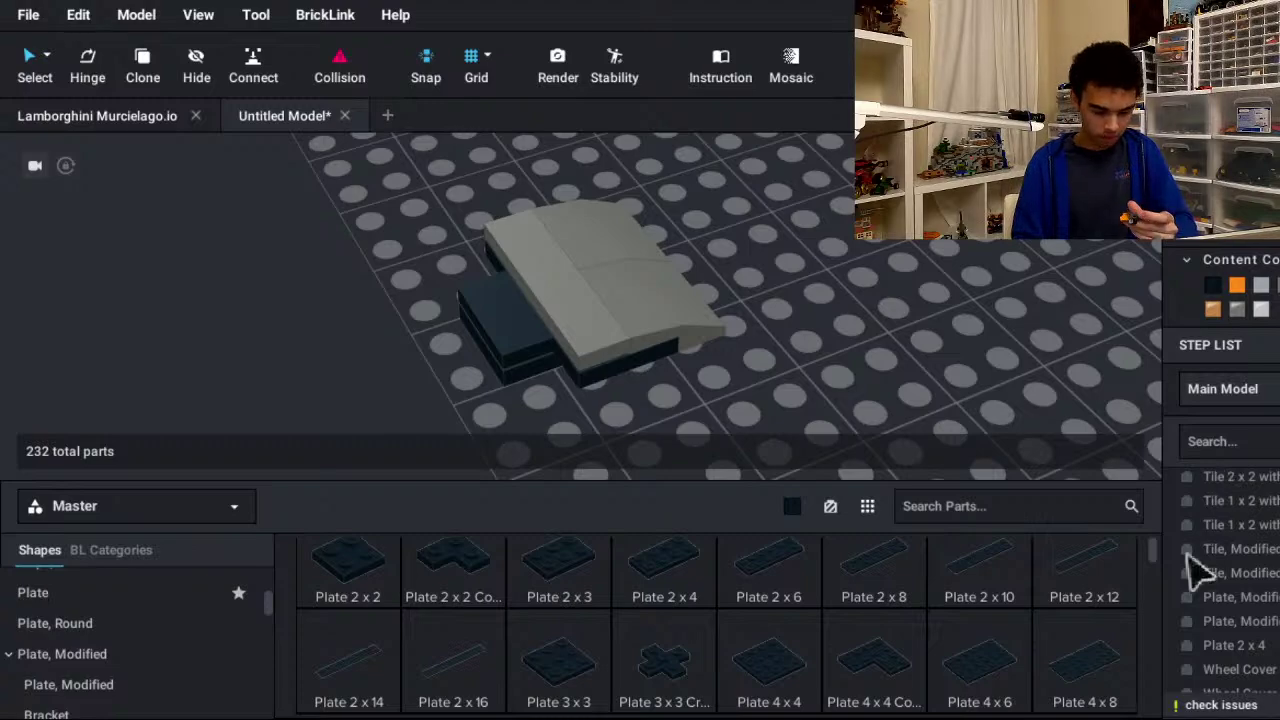
# - Place a grey Vehicle, Mudguard 4 x 2 1/2 x 2 1/3 at the baseplate's edge near the curved section, and undo the move of a second mudguard
pyautogui.scroll(-5, 1222, 488)
pyautogui.moveTo(1224, 446); pyautogui.dragTo(560, 170, button='middle')
pyautogui.moveTo(1278, 373); pyautogui.dragTo(1255, 499, button='middle')
pyautogui.scroll(-1, 1255, 500)
pyautogui.moveTo(1137, 406); pyautogui.dragTo(163, 420)
pyautogui.press('f')
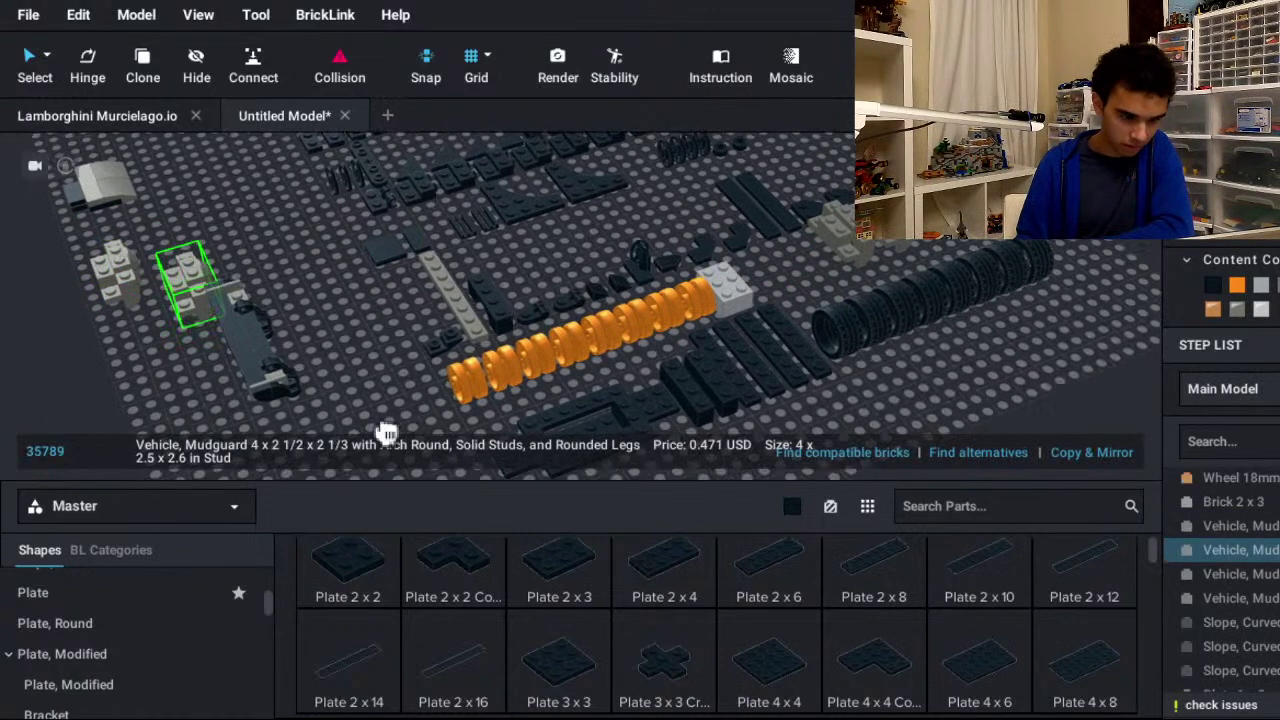
pyautogui.moveTo(384, 442); pyautogui.dragTo(398, 474)
pyautogui.hotkey('ctrl', 'z')
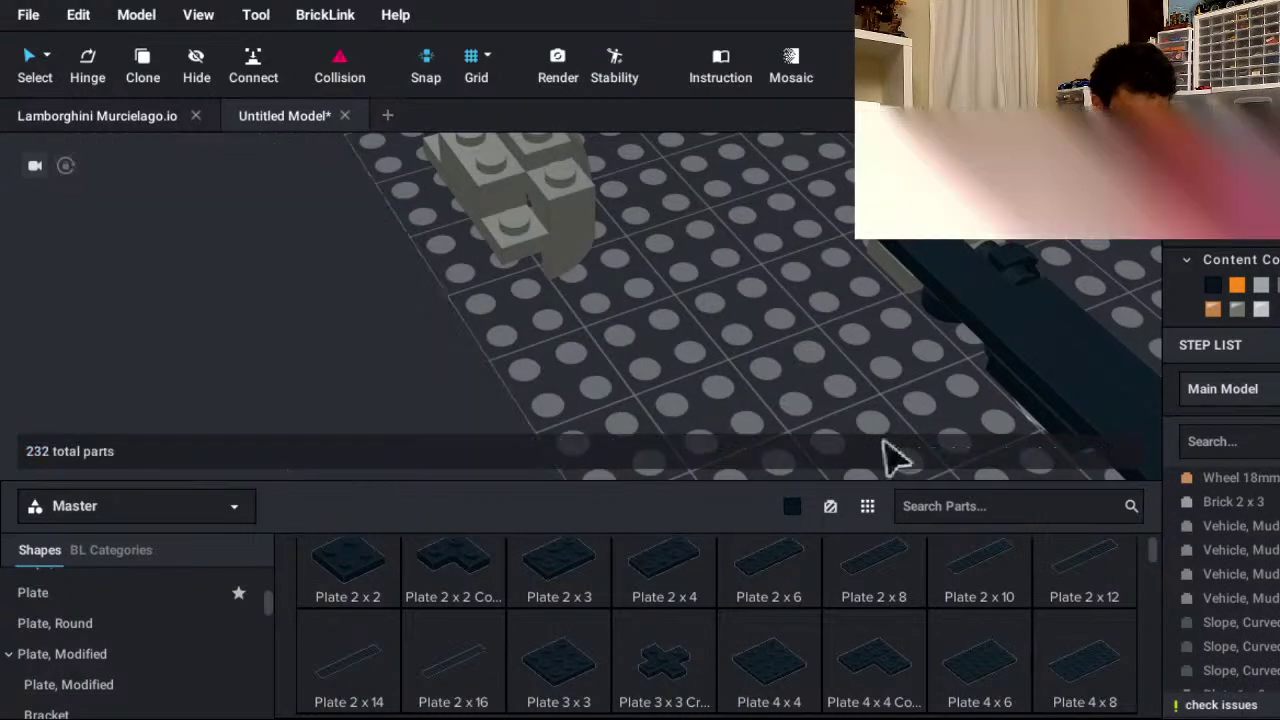
# - Add a black Plate 1 x 2 and attach it at the lower end of the grey mudguard
pyautogui.scroll(-5, 885, 440)
pyautogui.moveTo(931, 366); pyautogui.dragTo(1010, 480, button='middle')
pyautogui.scroll(3, 1050, 620)
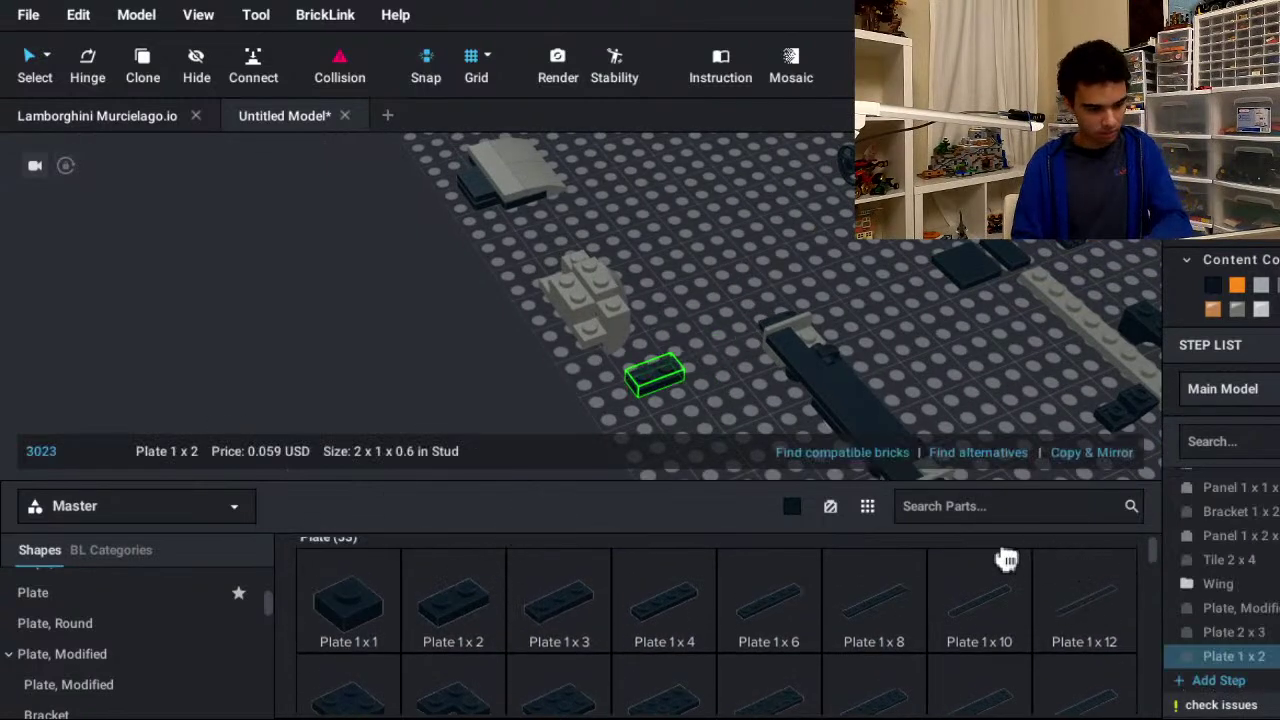
pyautogui.press('f')
pyautogui.click(628, 385)
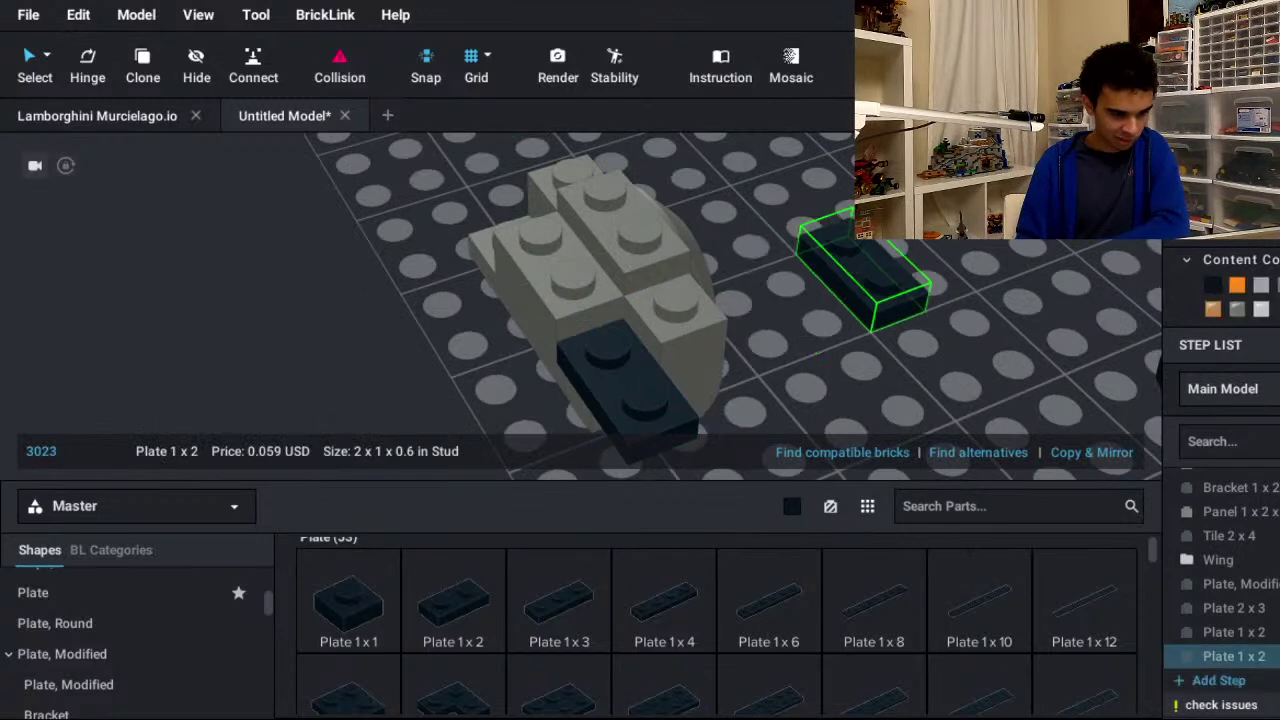
# - Move a black Tile 1 x 2 with Groove from the loose parts onto the black Plate 1 x 2 at the mudguard's lower end
pyautogui.press('Escape')
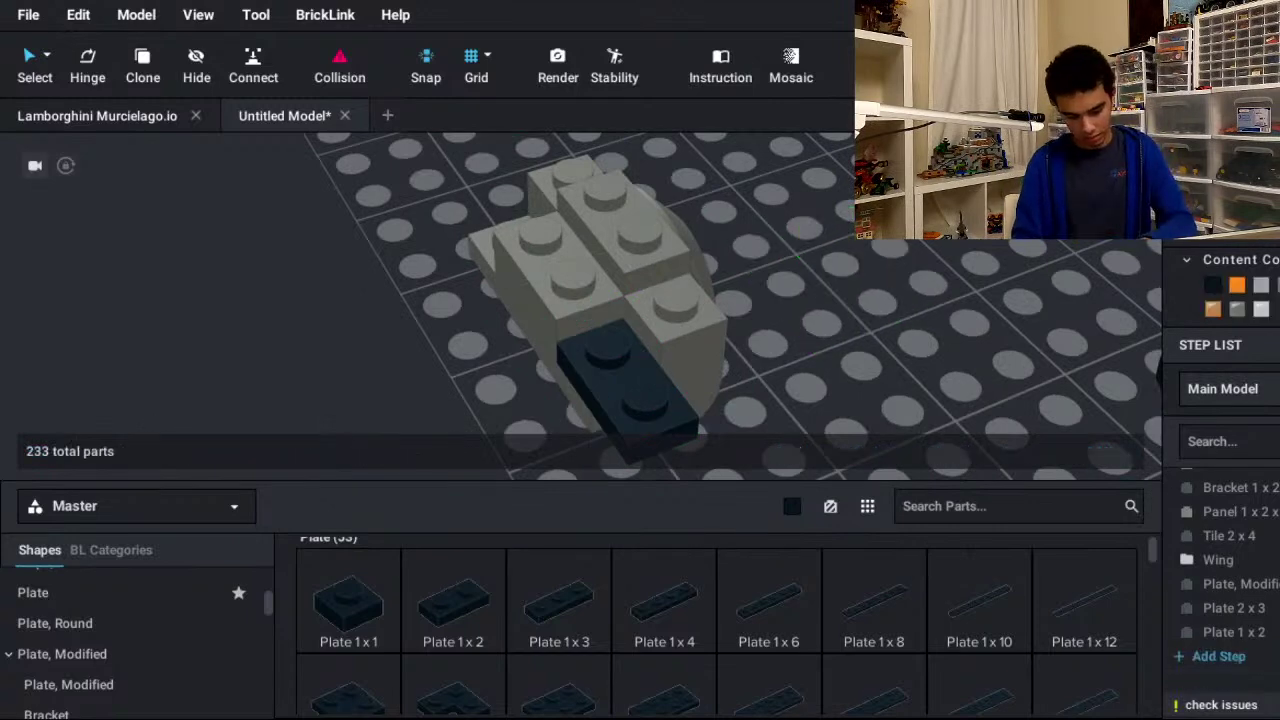
pyautogui.press('f')
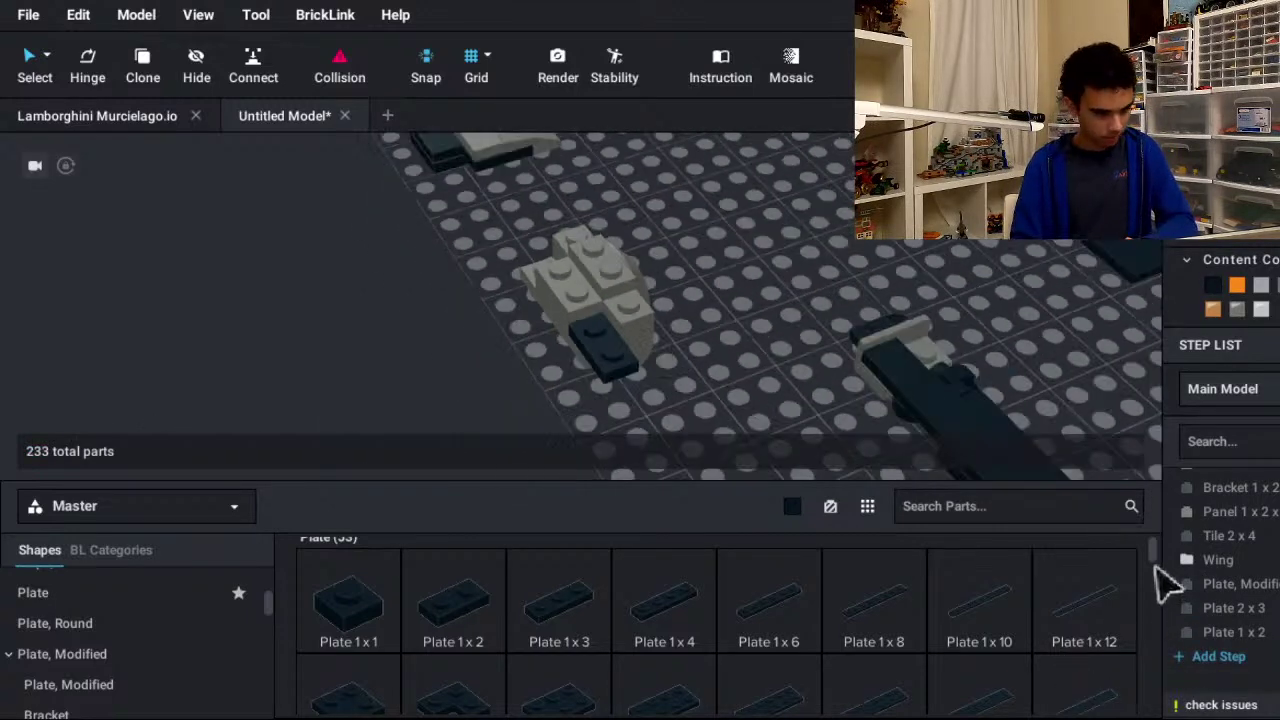
pyautogui.press('f')
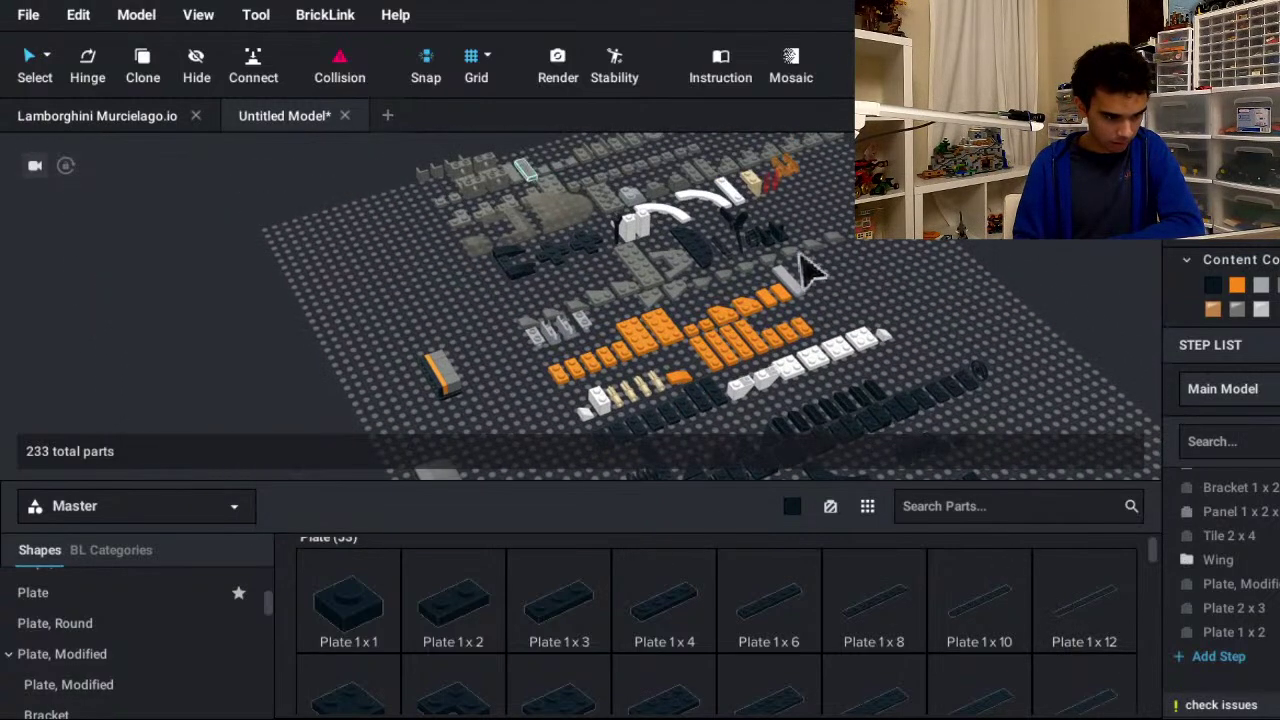
pyautogui.moveTo(912, 420); pyautogui.dragTo(914, 492, button='middle')
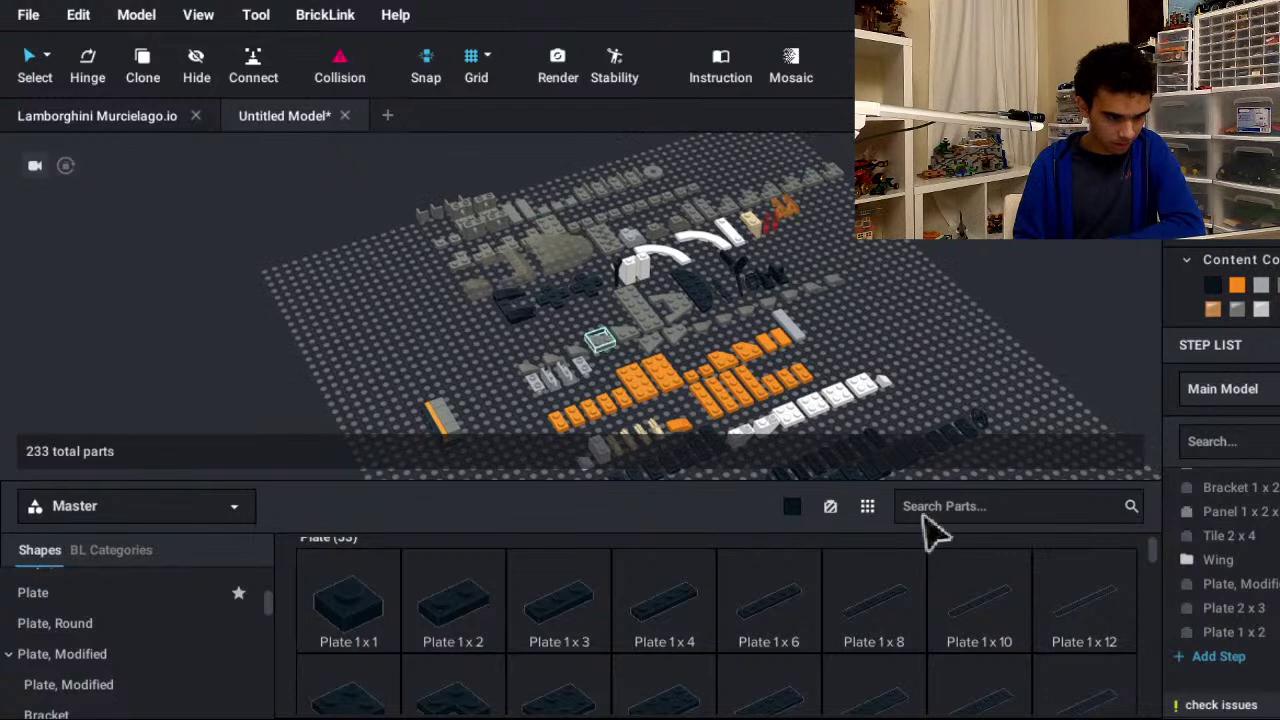
pyautogui.moveTo(953, 573); pyautogui.dragTo(986, 278, button='middle')
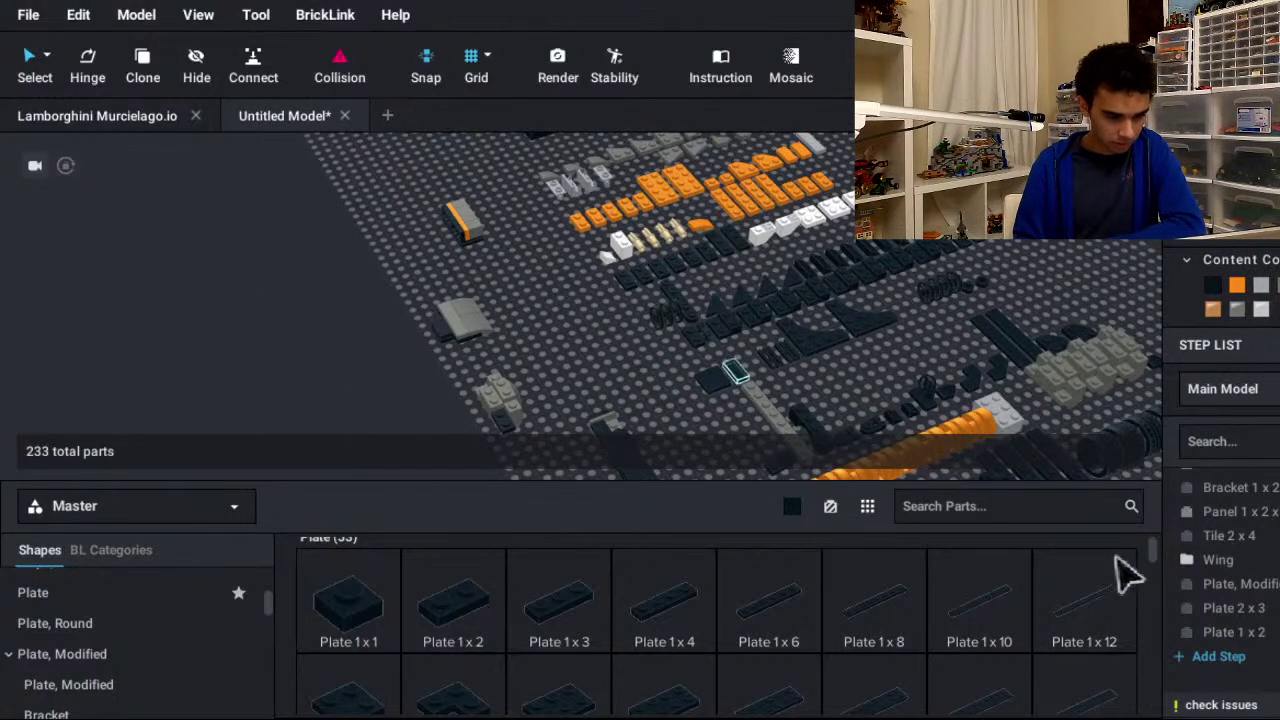
pyautogui.click(1063, 516)
pyautogui.moveTo(1069, 524); pyautogui.dragTo(900, 609)
pyautogui.scroll(5, 900, 609)
pyautogui.moveTo(900, 609); pyautogui.dragTo(1264, 381, button='middle')
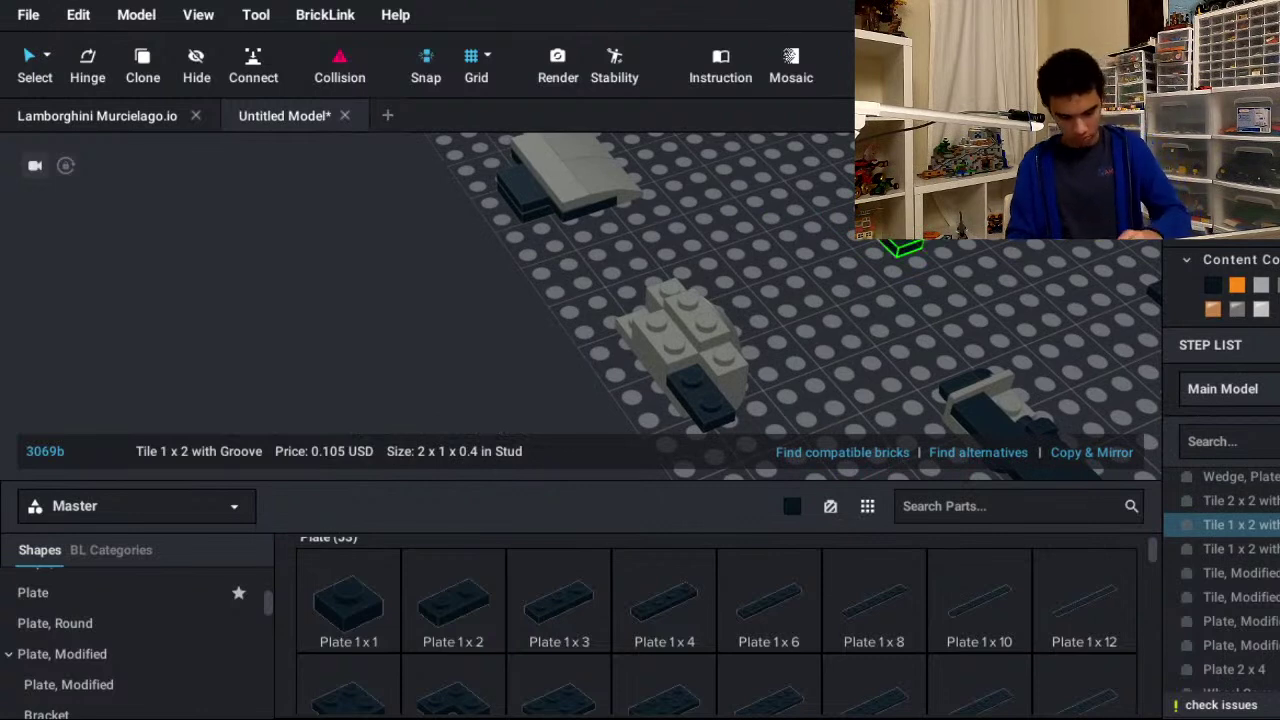
pyautogui.click(705, 398)
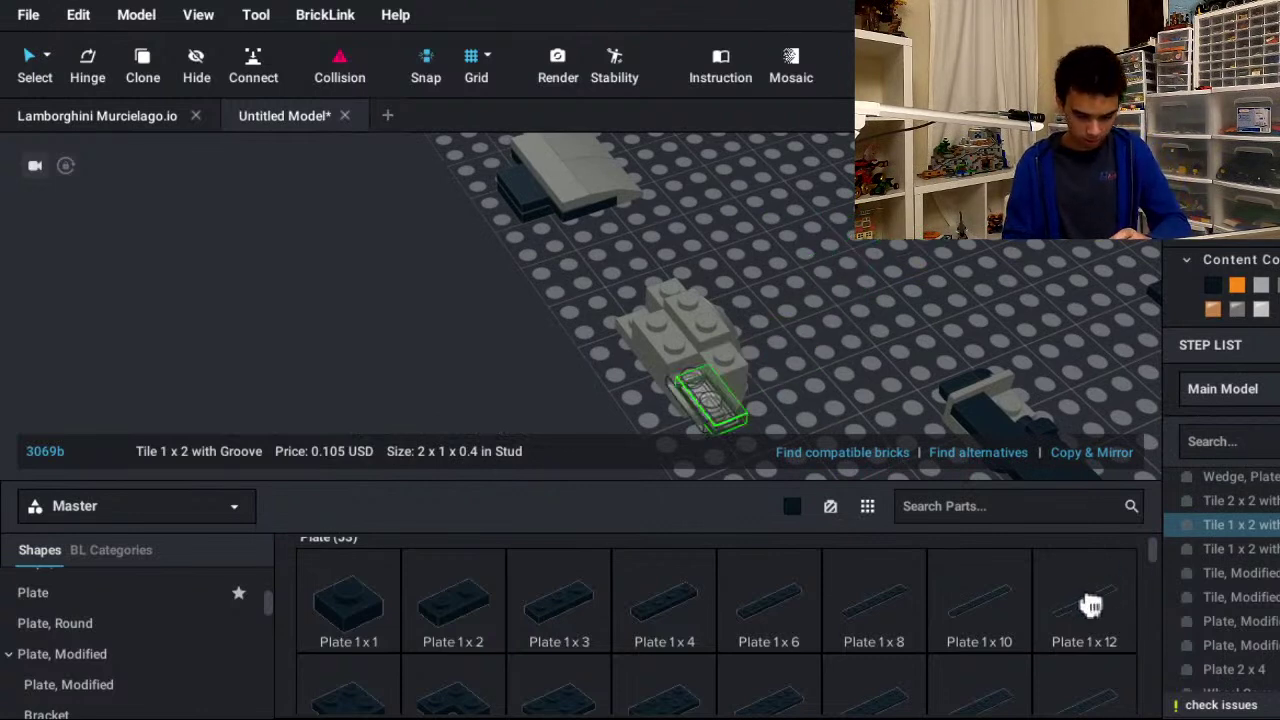
pyautogui.press('Down')
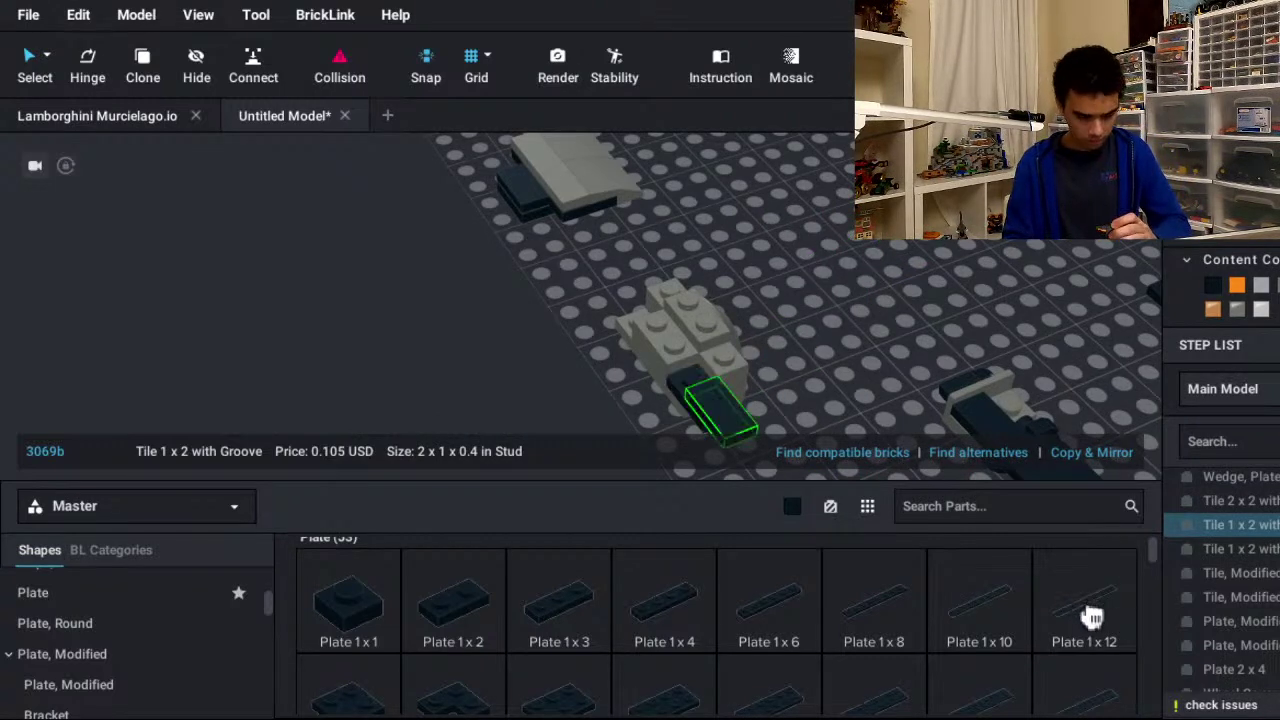
# - Reposition the black Plate 1 x 2 crosswise at the mudguard's end and cover its inner stud with the black Tile 1 x 2 with Groove
pyautogui.moveTo(726, 410); pyautogui.dragTo(774, 346)
pyautogui.moveTo(774, 346); pyautogui.dragTo(814, 341, button='right')
pyautogui.moveTo(814, 341); pyautogui.dragTo(940, 272)
pyautogui.click(832, 348)
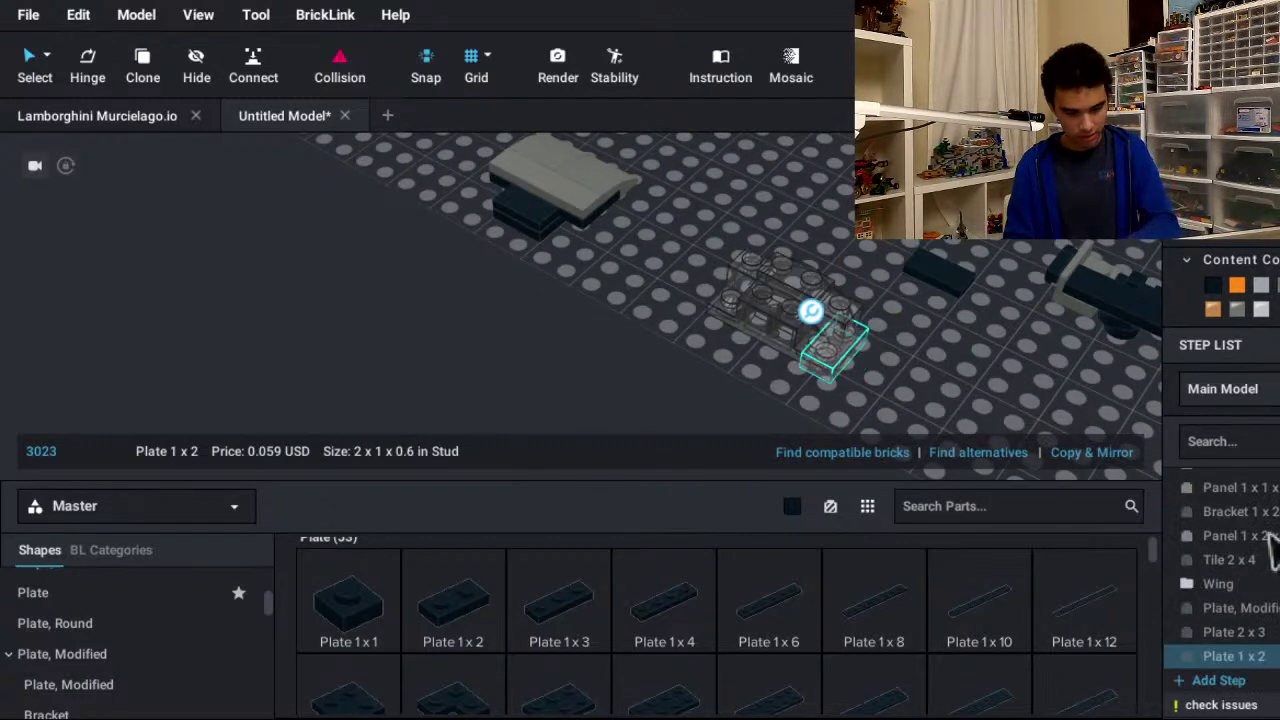
pyautogui.press('Down')
pyautogui.press('Down')
pyautogui.press('Down')
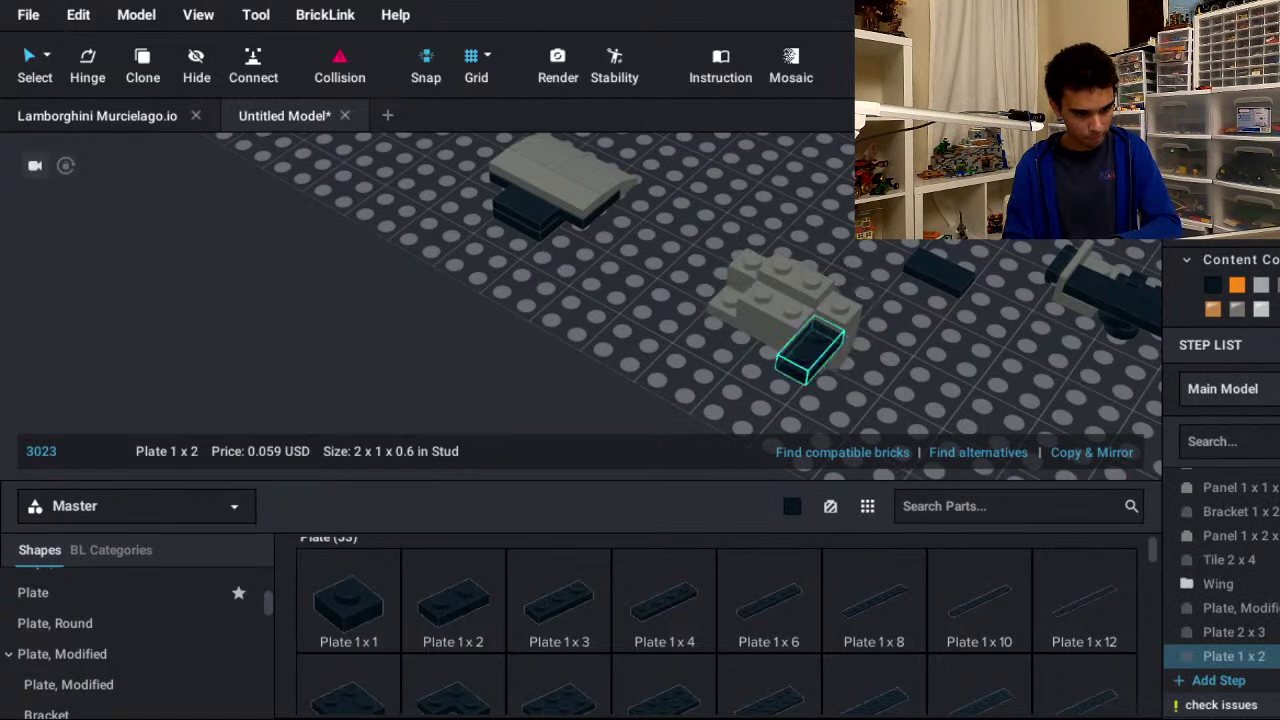
pyautogui.moveTo(940, 274); pyautogui.dragTo(852, 353)
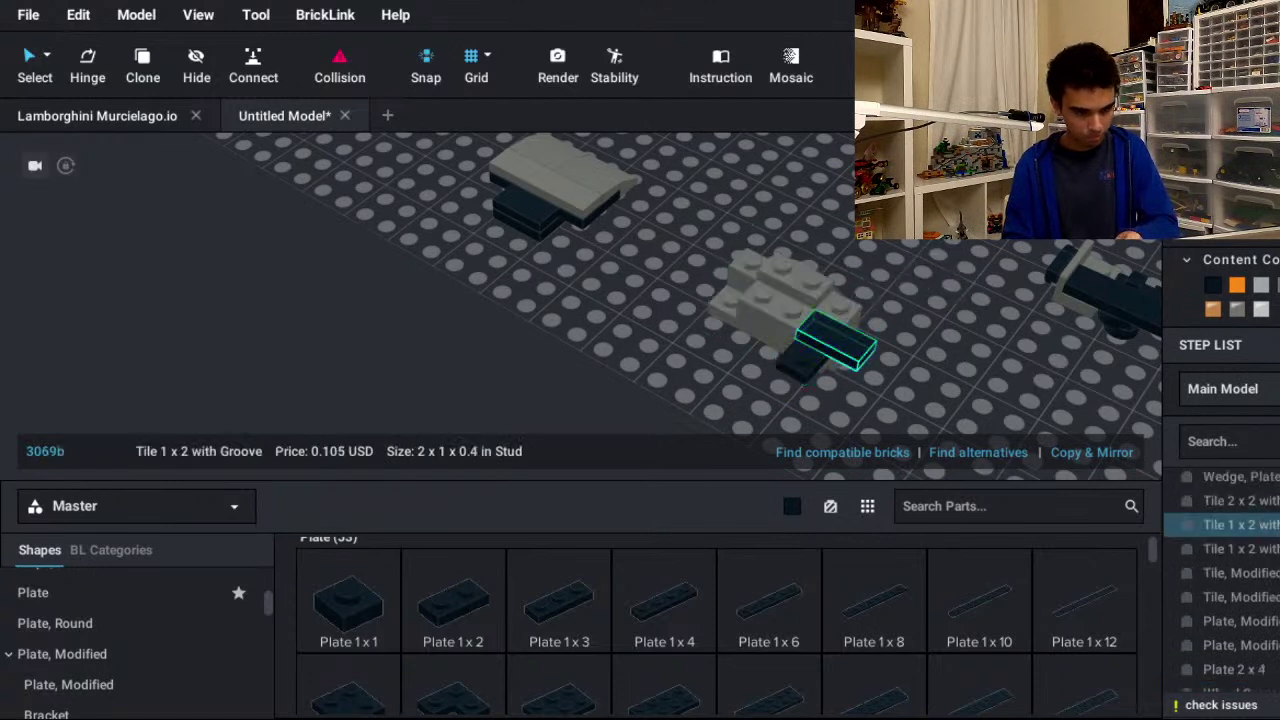
pyautogui.press('Escape')
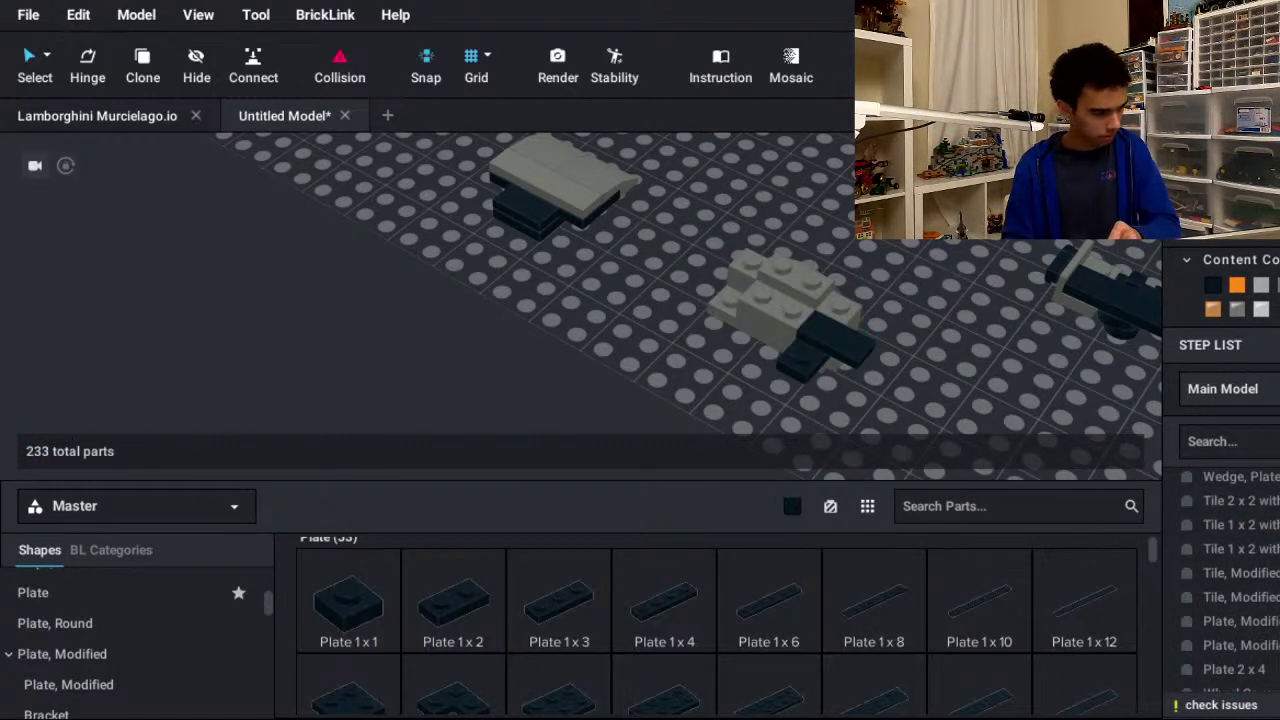
# - Attach an orange Wedge, Plate 2 x 2 Cut Corner from the loose parts beneath the black tile at the mudguard's end
pyautogui.scroll(-10, 640, 300)
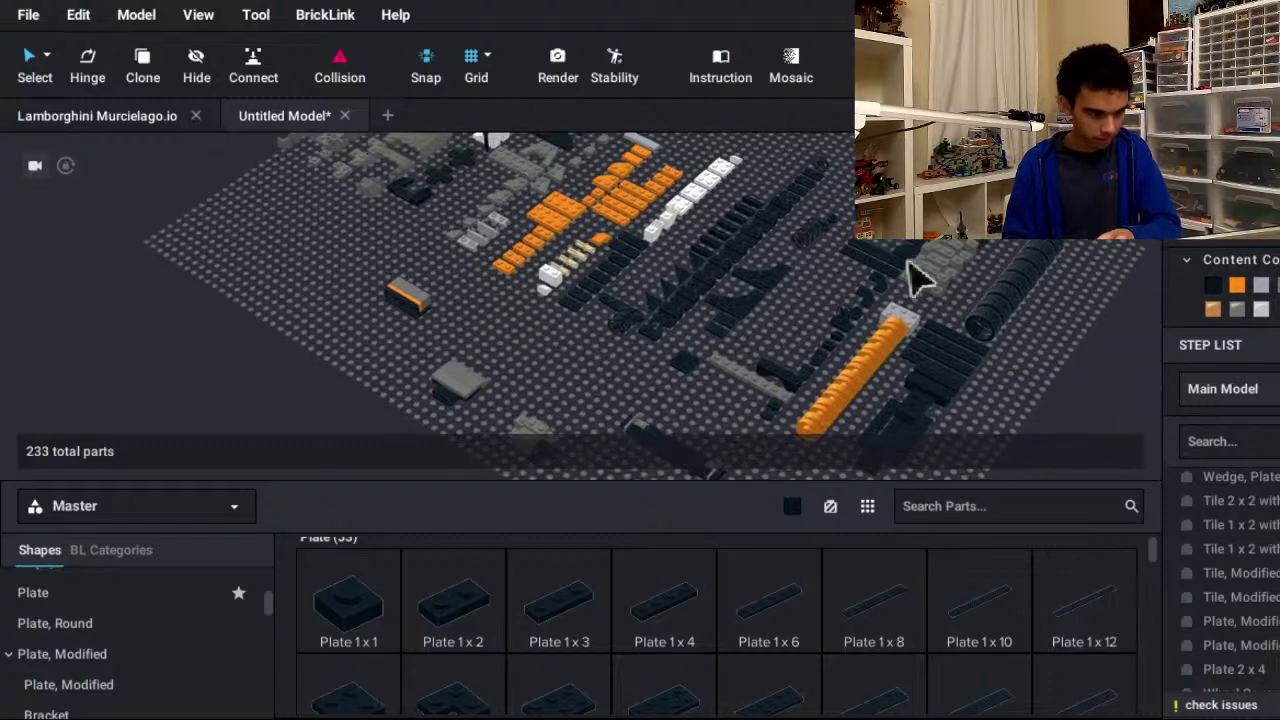
pyautogui.click(918, 278)
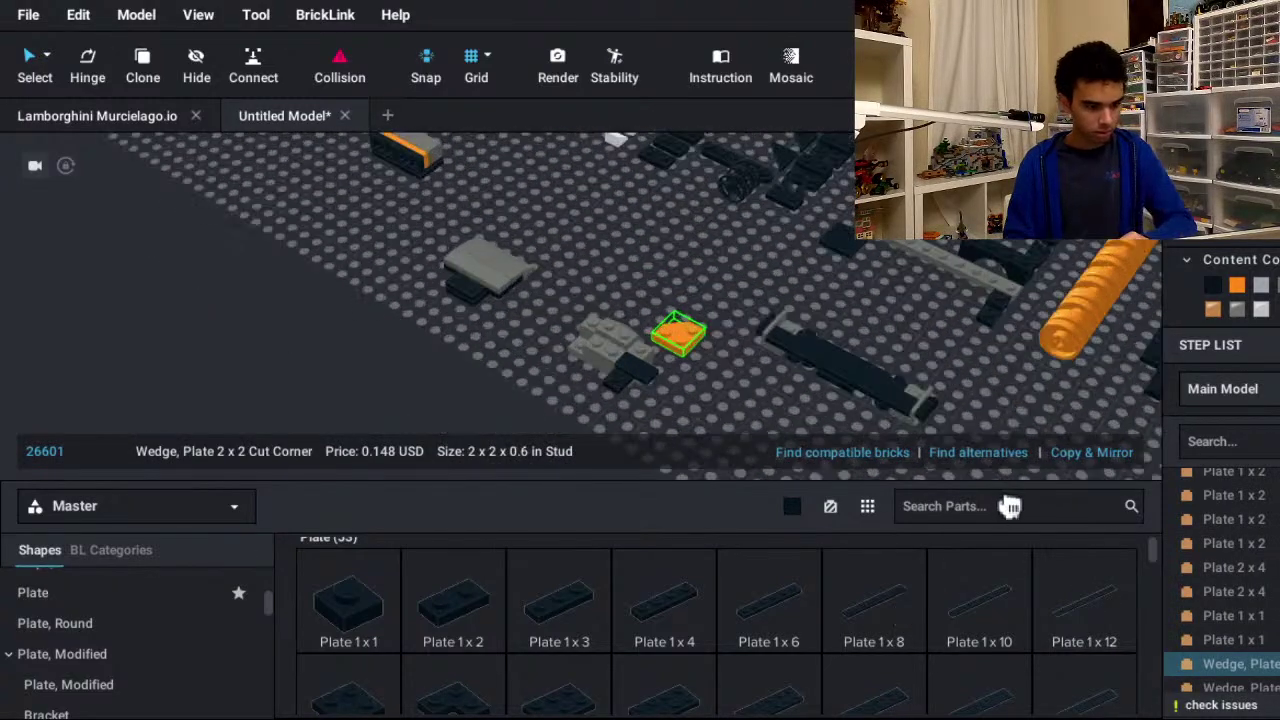
pyautogui.press('Down')
pyautogui.press('Down')
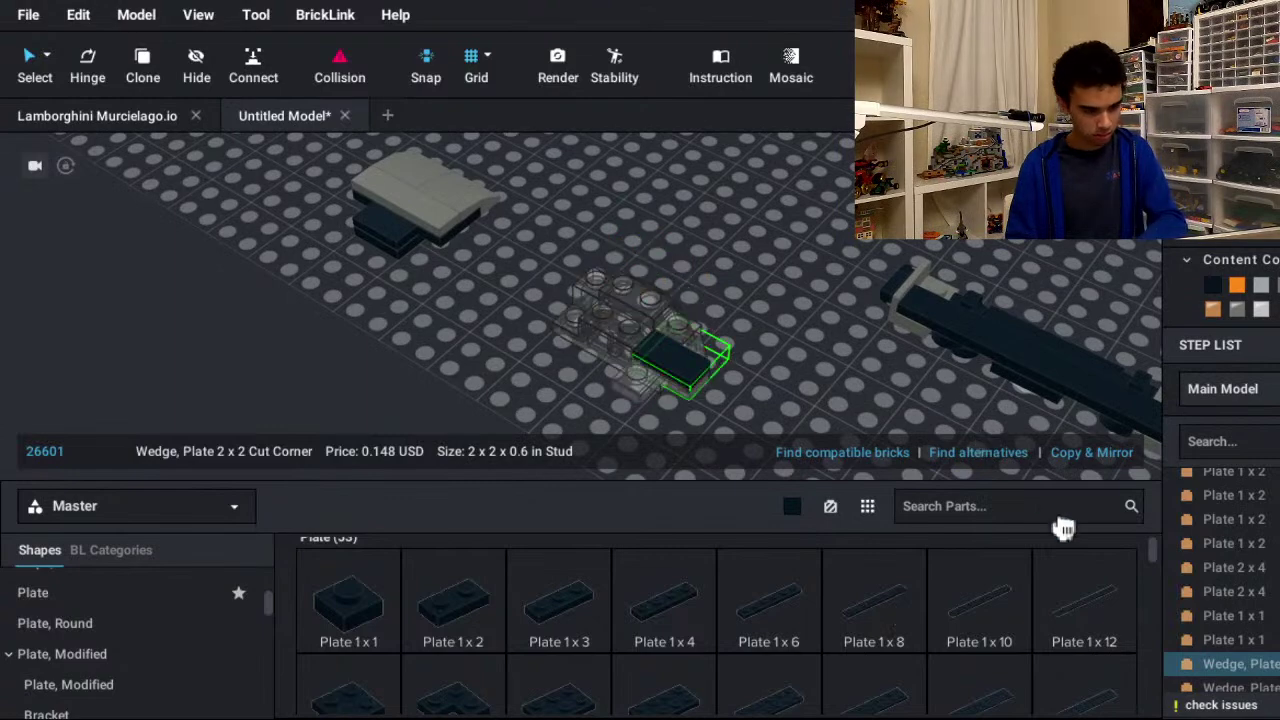
pyautogui.click(1234, 466)
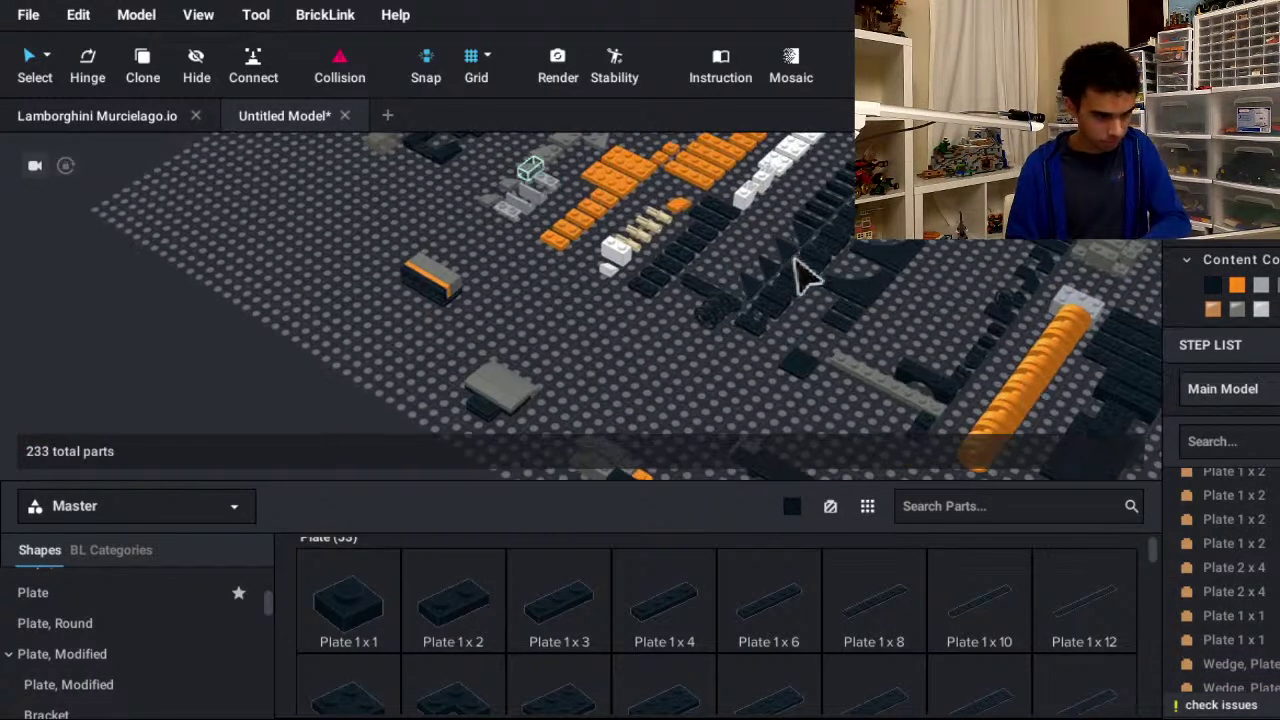
# - Try a grey Slope, Curved 2 x 1 No Studs with Stud Notch Left beside the black tile on the mudguard section
pyautogui.click(805, 272)
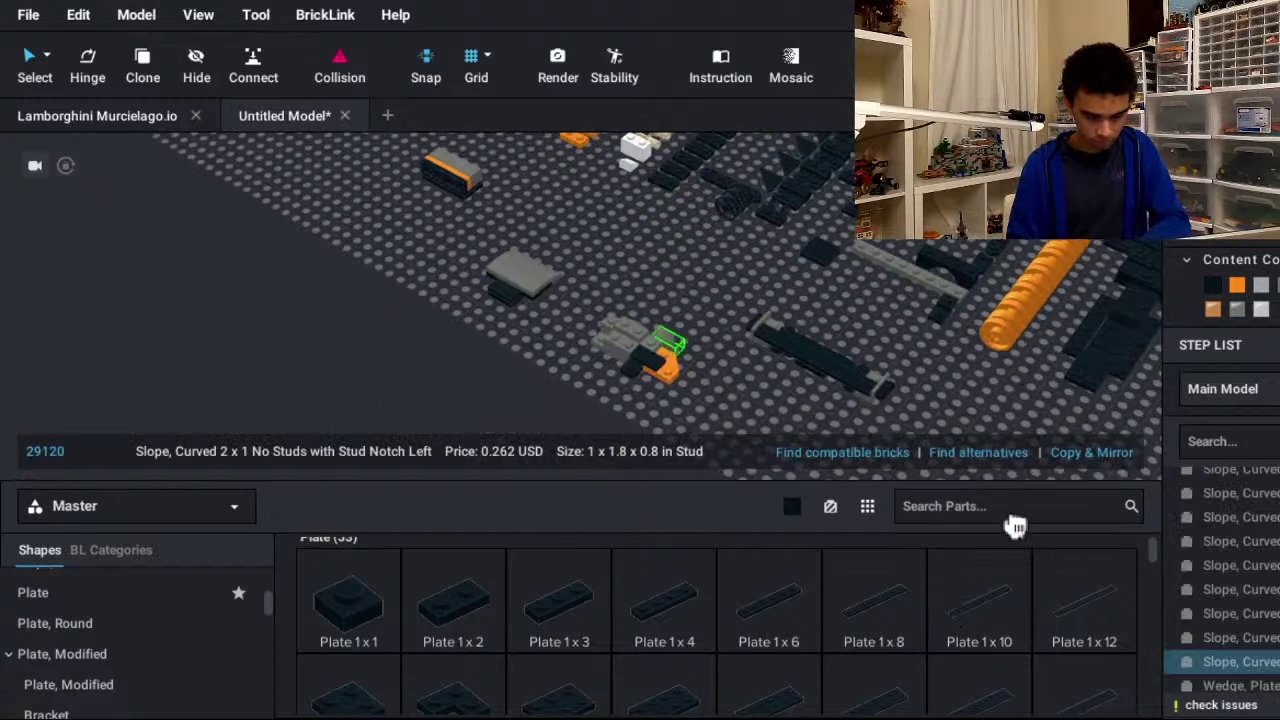
pyautogui.click(1010, 405)
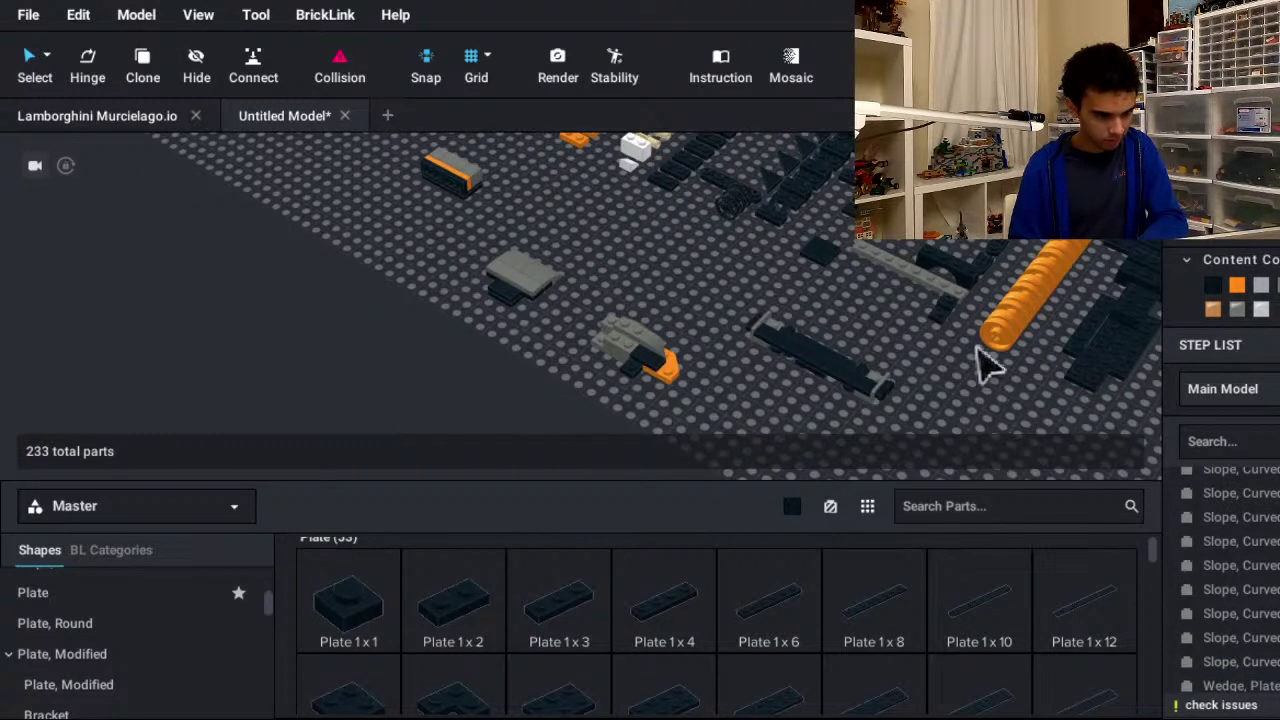
pyautogui.moveTo(986, 357); pyautogui.dragTo(810, 495, button='right')
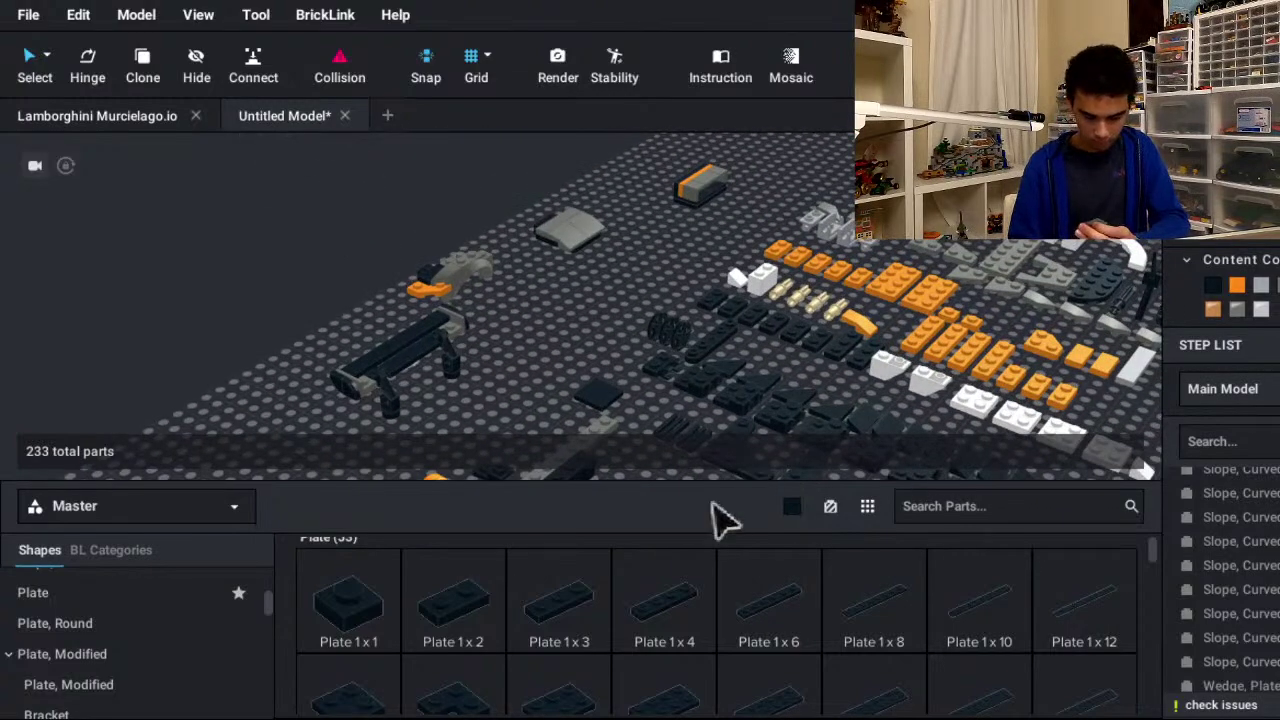
pyautogui.scroll(5, 716, 518)
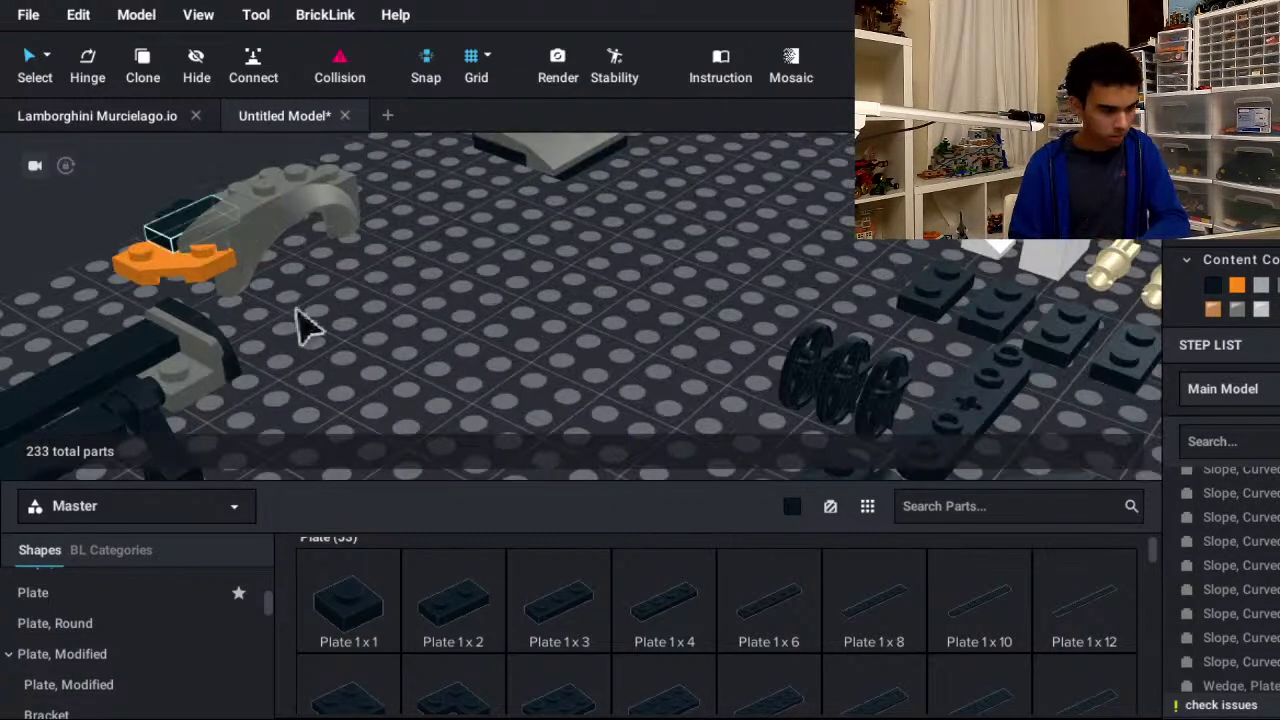
# - Take the grey curved slope off the mudguard section and set it down on the baseplate nearby
pyautogui.click(297, 318)
pyautogui.moveTo(537, 425); pyautogui.dragTo(640, 390)
pyautogui.moveTo(465, 340); pyautogui.dragTo(752, 494)
pyautogui.moveTo(340, 352); pyautogui.dragTo(757, 550)
pyautogui.scroll(-5, 1086, 514)
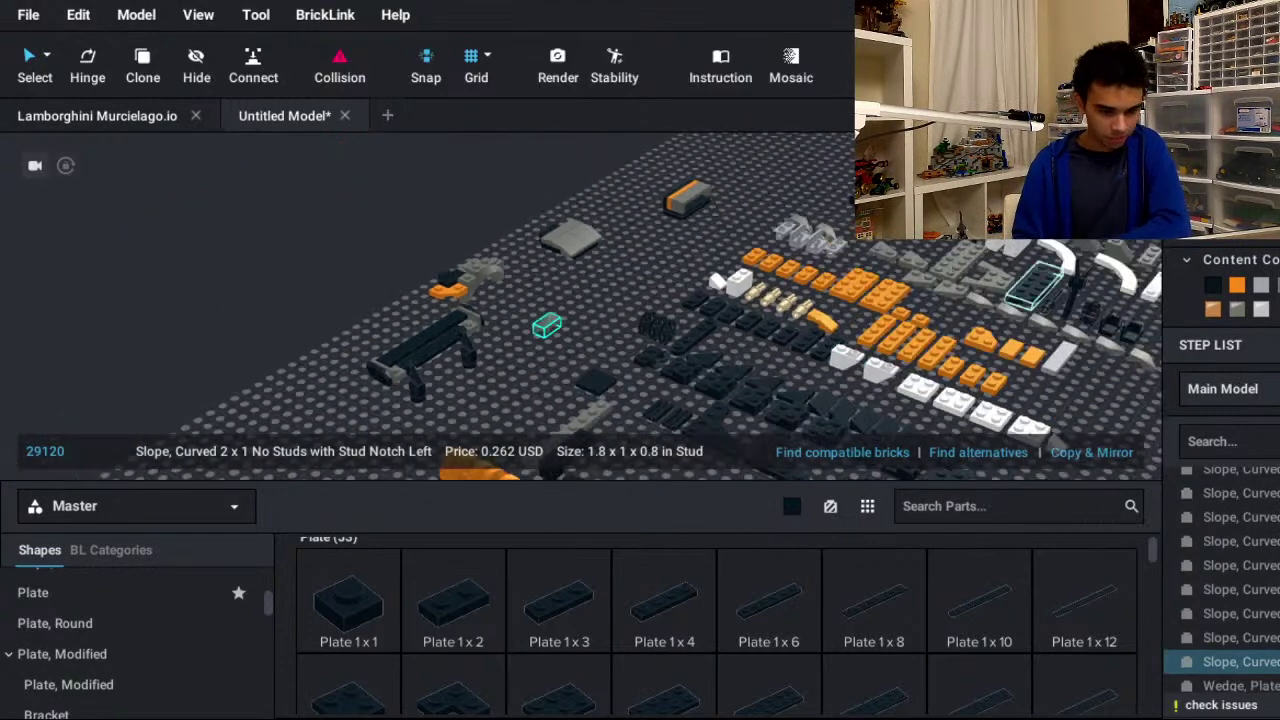
# - Place a grey Plate 1 x 1 on the orange wedge plate and cover it with the grey Slope, Curved 2 x 1
pyautogui.scroll(-3, 1180, 490)
pyautogui.click(348, 602)
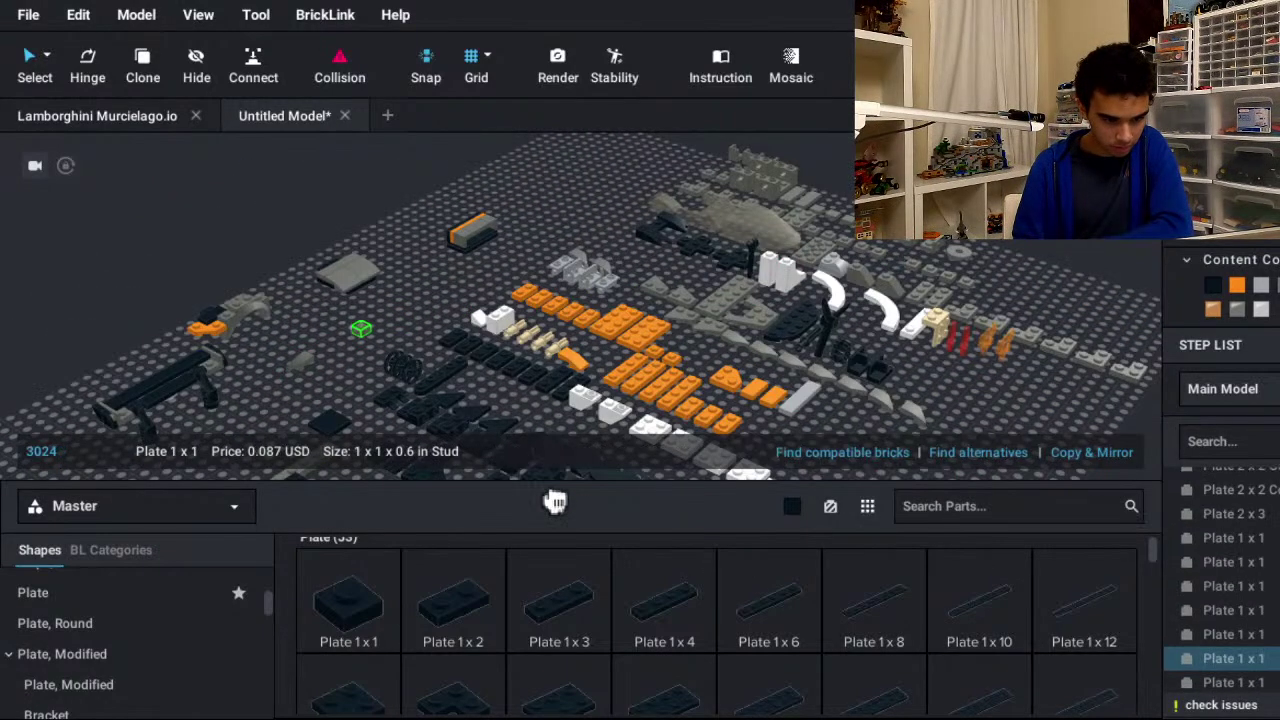
pyautogui.moveTo(554, 500); pyautogui.dragTo(893, 545, button='middle')
pyautogui.scroll(5, 880, 542)
pyautogui.click(462, 558)
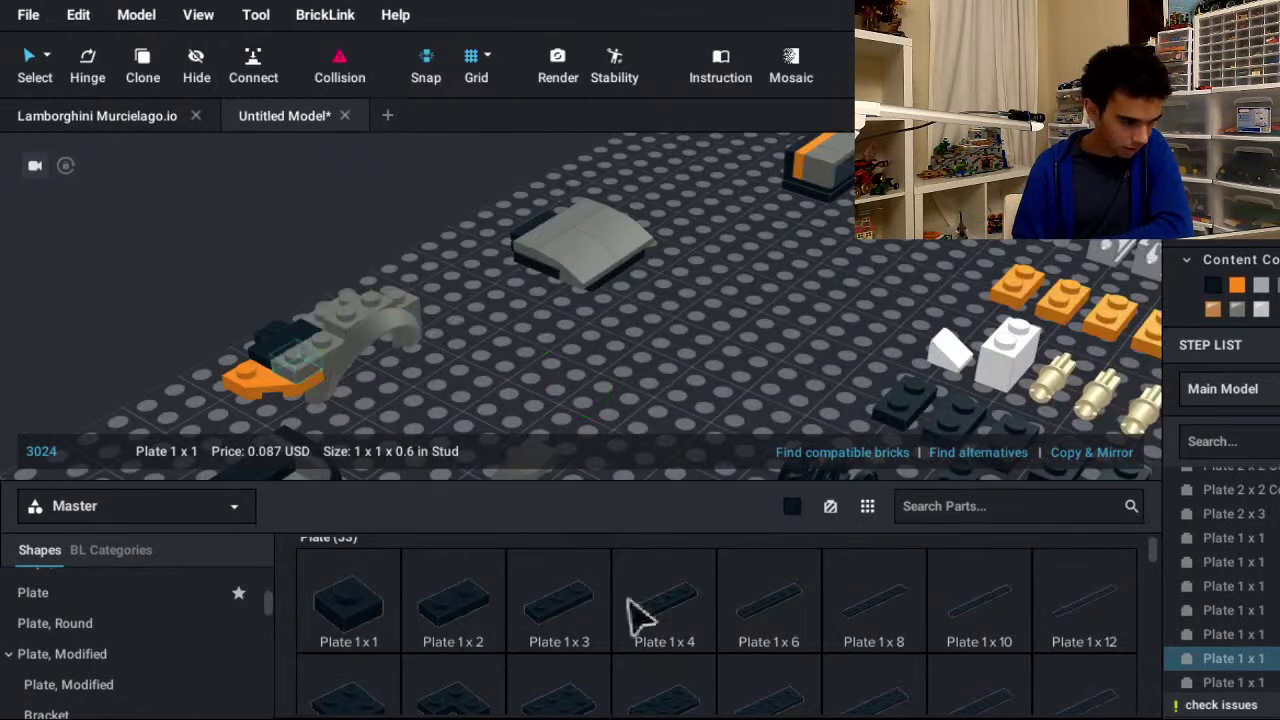
pyautogui.hotkey('ctrl', 'z')
pyautogui.press('Escape')
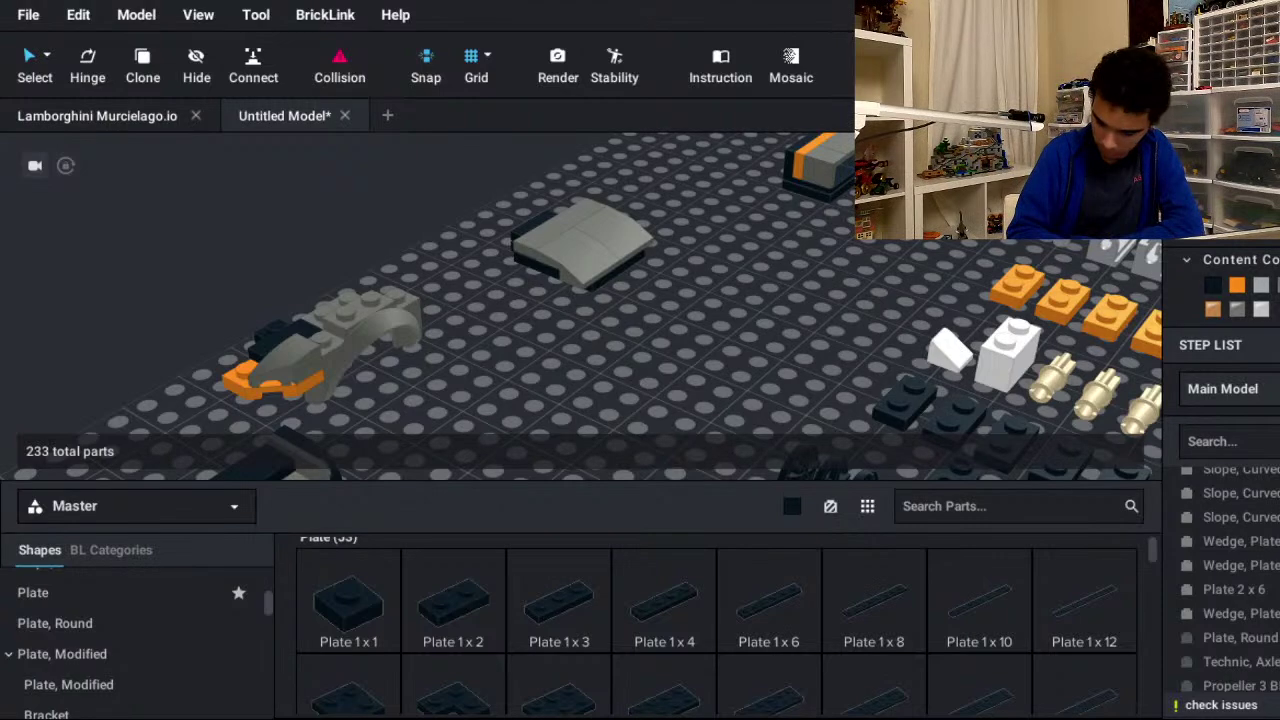
# - Cover the mudguard's exposed lower stud behind the curved slope with a grey Tile 1 x 1 with Groove from the loose parts
pyautogui.scroll(-3, 581, 305)
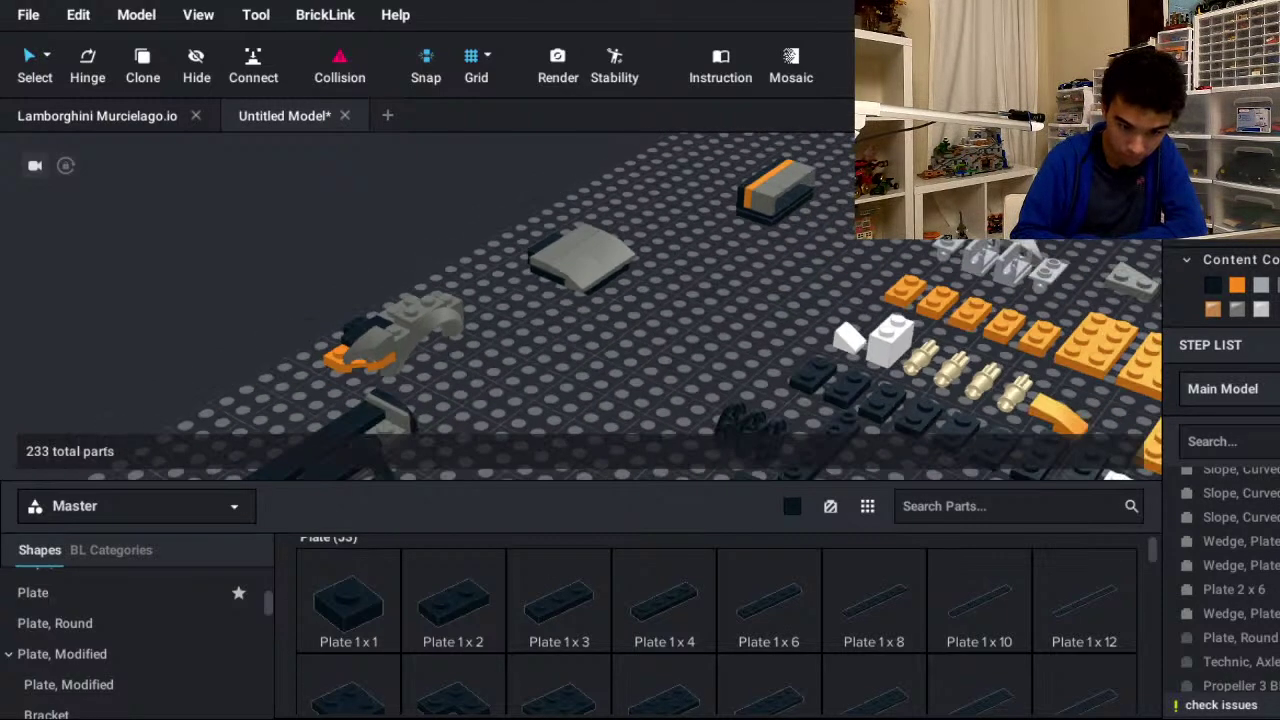
pyautogui.scroll(-5, 581, 305)
pyautogui.moveTo(1130, 205); pyautogui.dragTo(865, 208, button='middle')
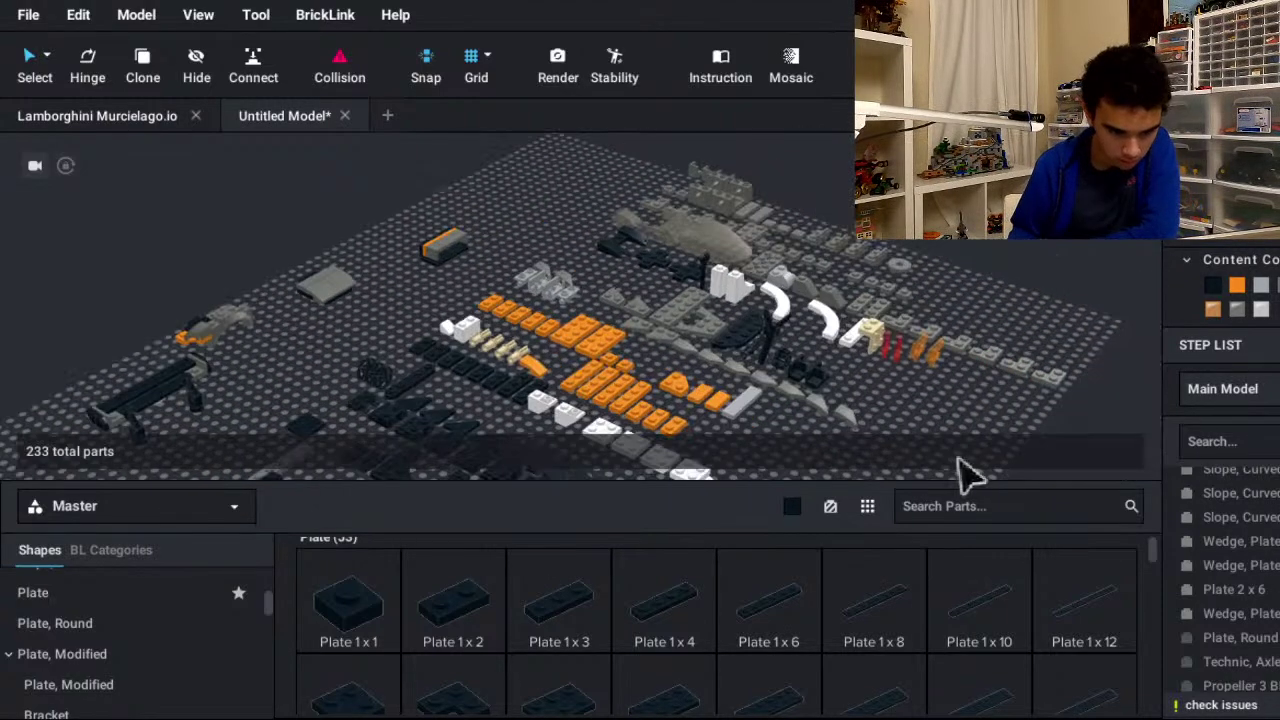
pyautogui.moveTo(784, 230); pyautogui.dragTo(478, 310)
pyautogui.scroll(5, 269, 311)
pyautogui.scroll(5, 329, 443)
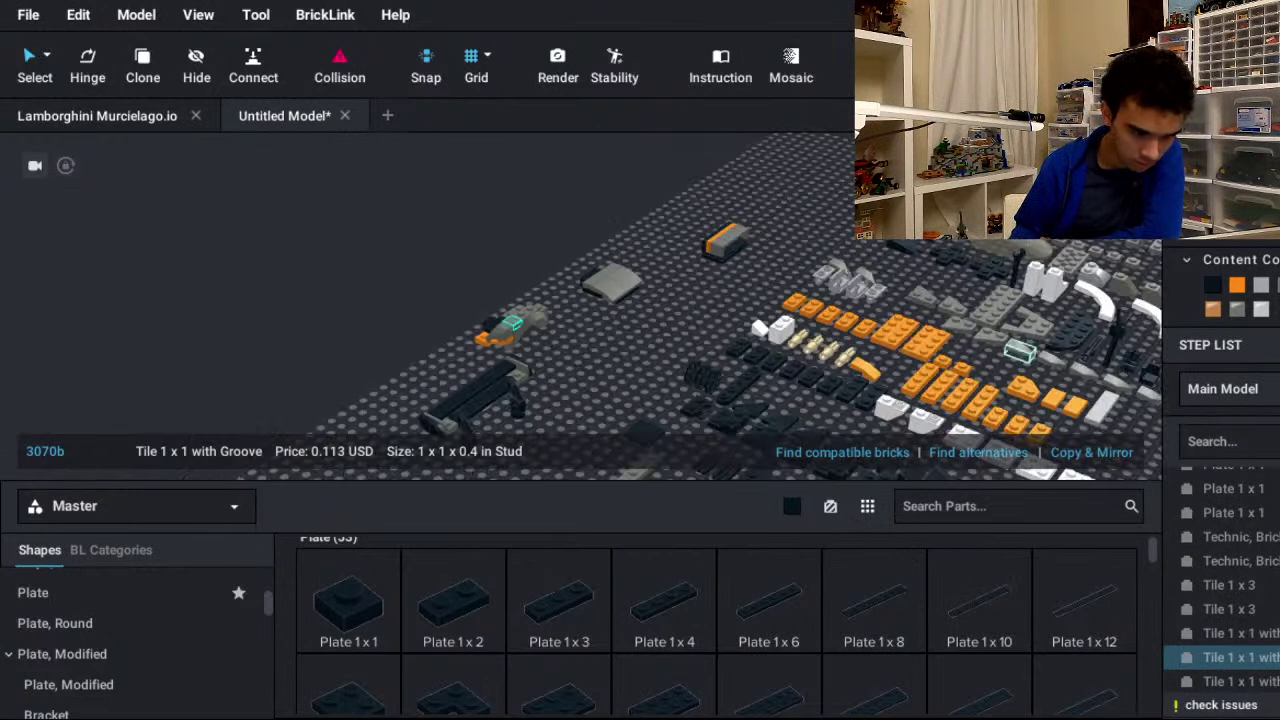
# - Attach a second grey Slope, Curved 2 x 1 No Studs with Stud Notch Left beside the first, in line with the black tile
pyautogui.moveTo(1120, 450); pyautogui.dragTo(1010, 420, button='middle')
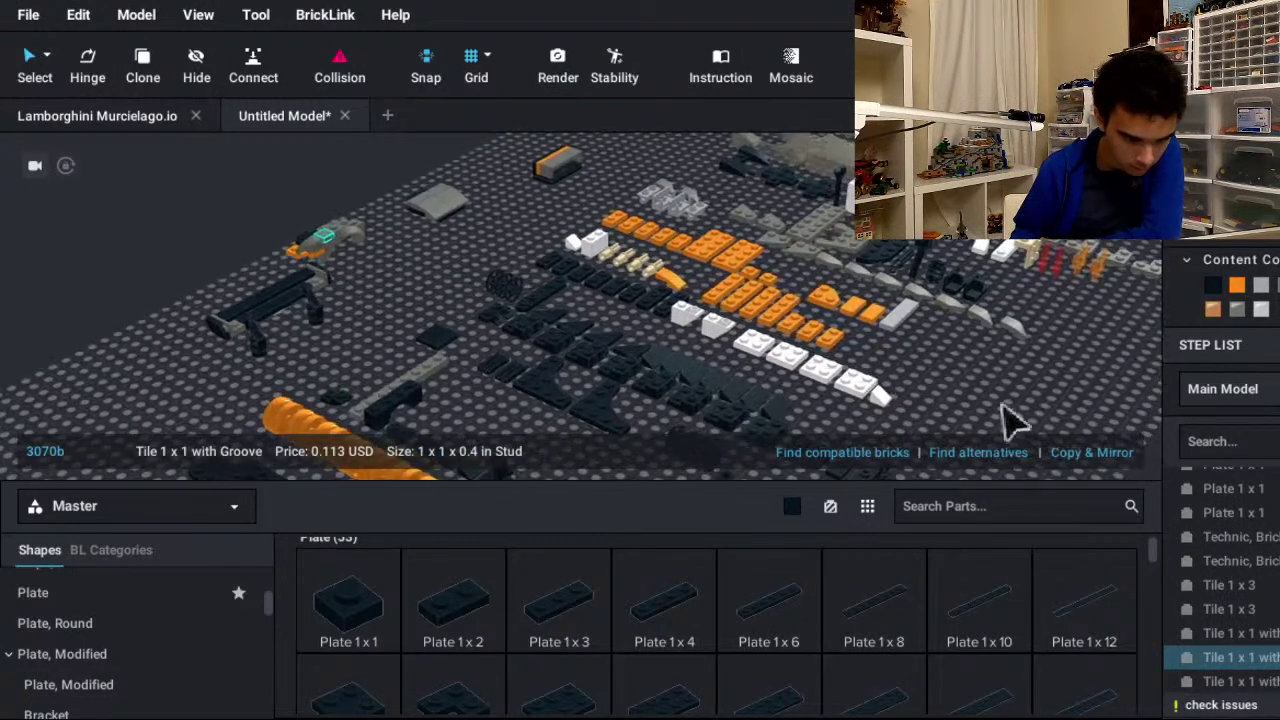
pyautogui.hotkey('ctrl', 'z')
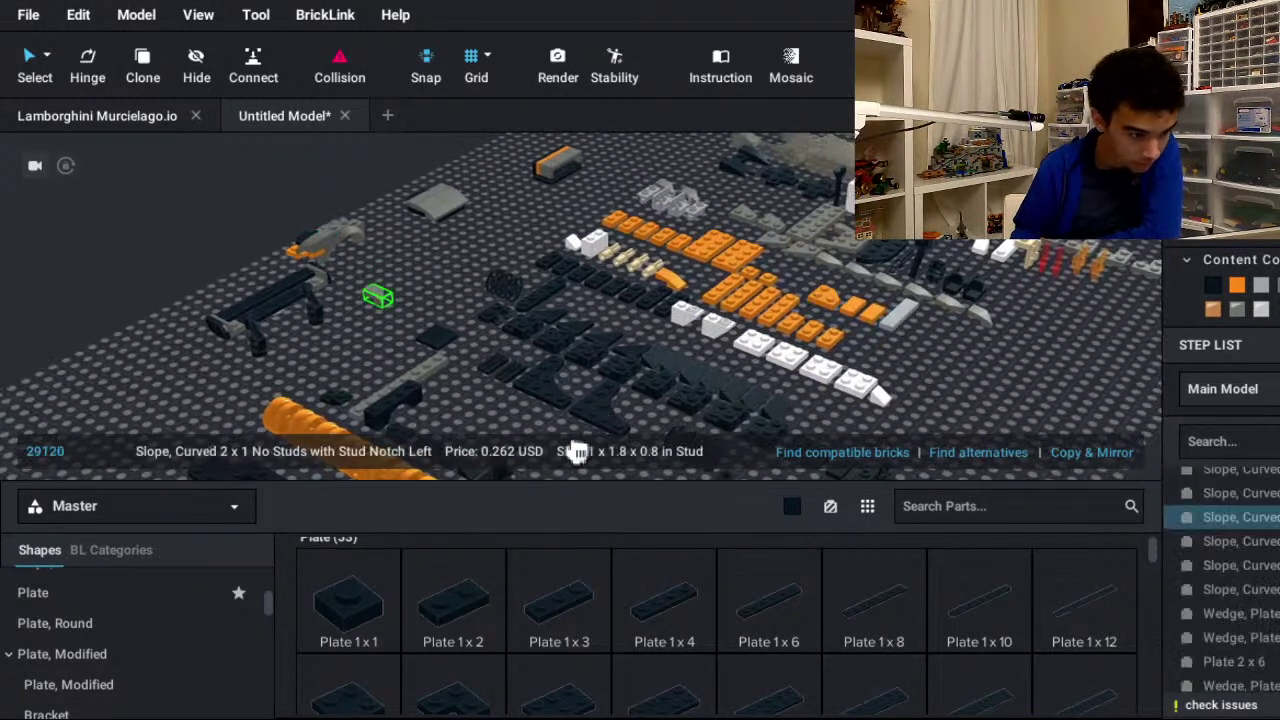
pyautogui.moveTo(549, 449); pyautogui.dragTo(590, 473, button='right')
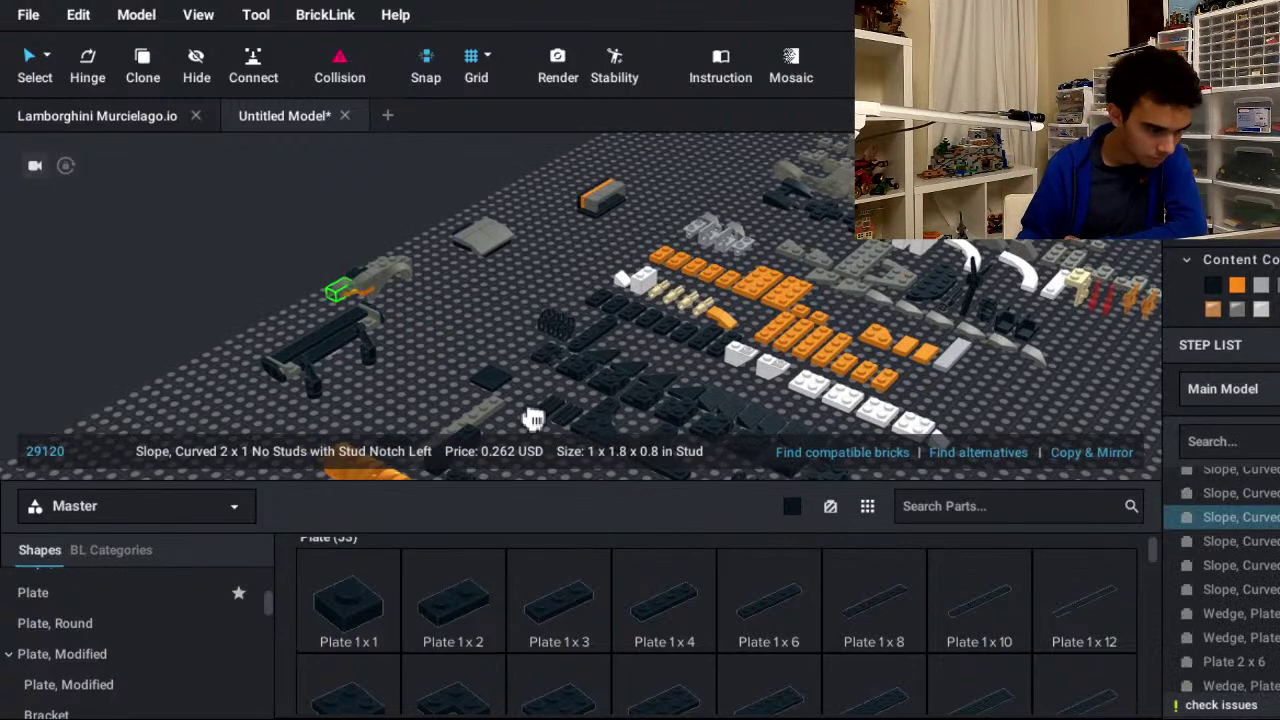
pyautogui.press('Left')
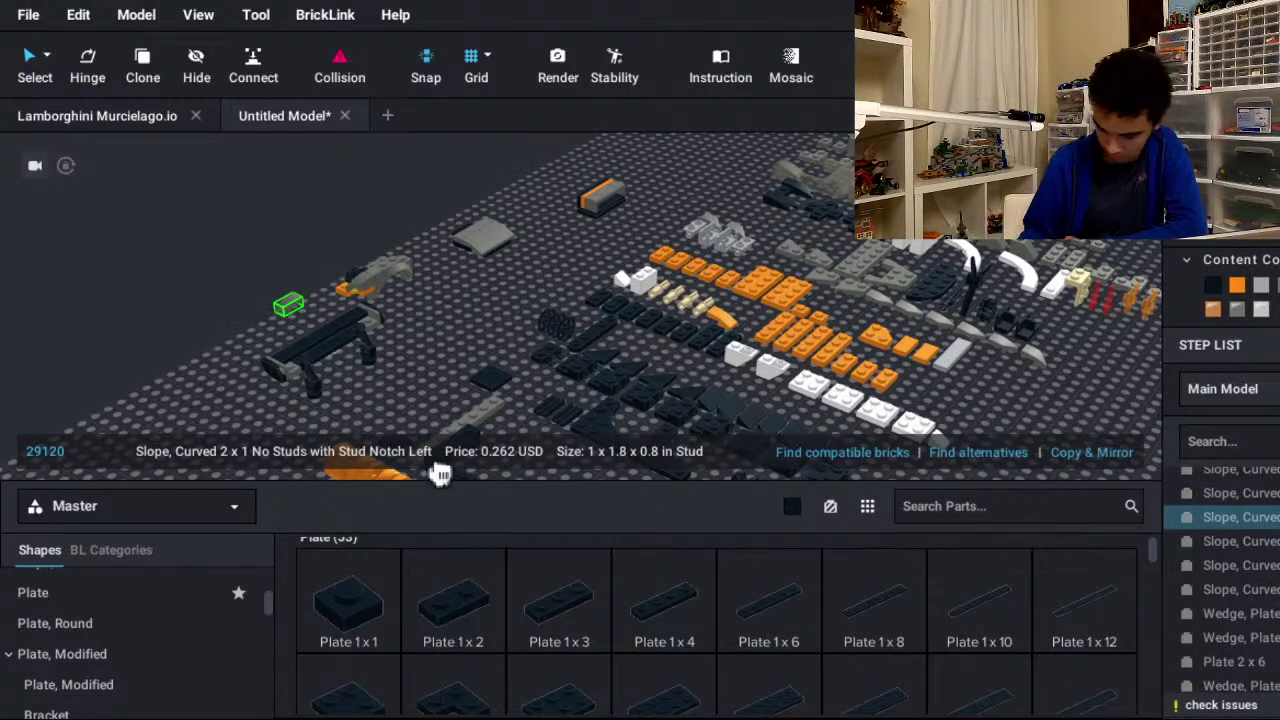
pyautogui.scroll(2, 440, 474)
pyautogui.scroll(2, 480, 486)
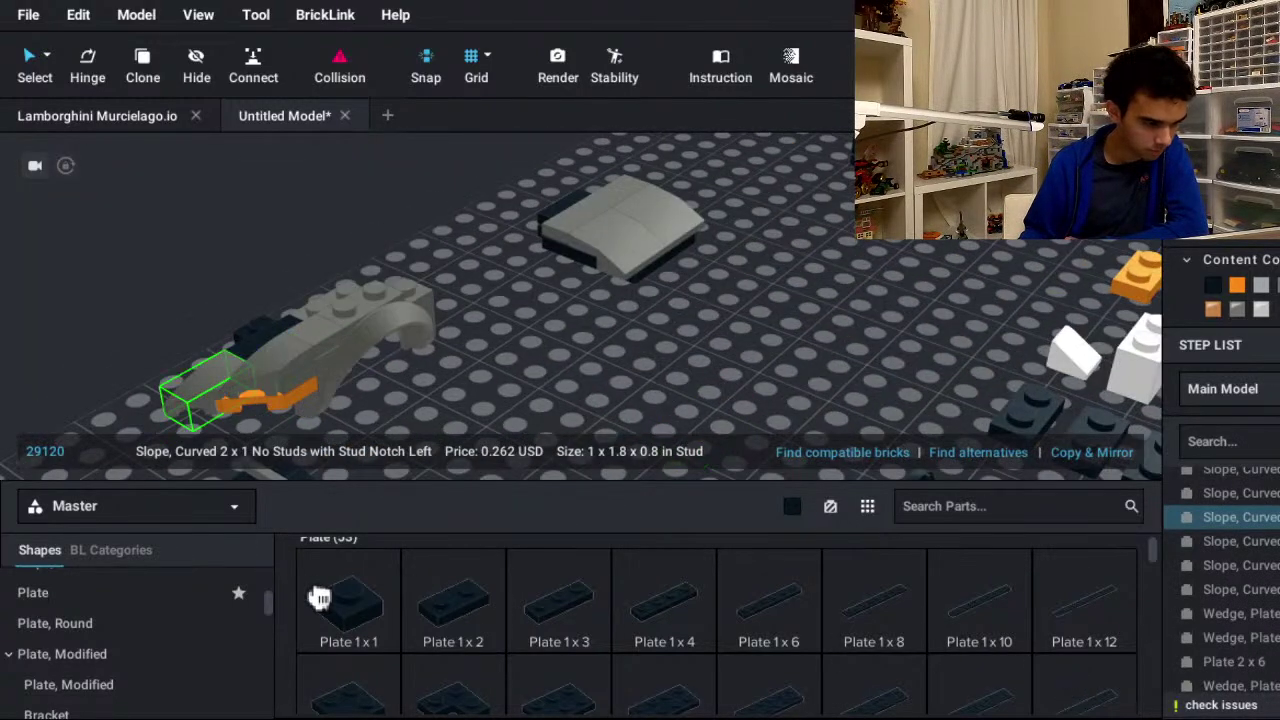
pyautogui.click(720, 552)
# - Recolour the black Tile 1 x 2 with Groove on the mudguard section grey to match the surrounding bodywork
pyautogui.moveTo(754, 552); pyautogui.dragTo(868, 568, button='right')
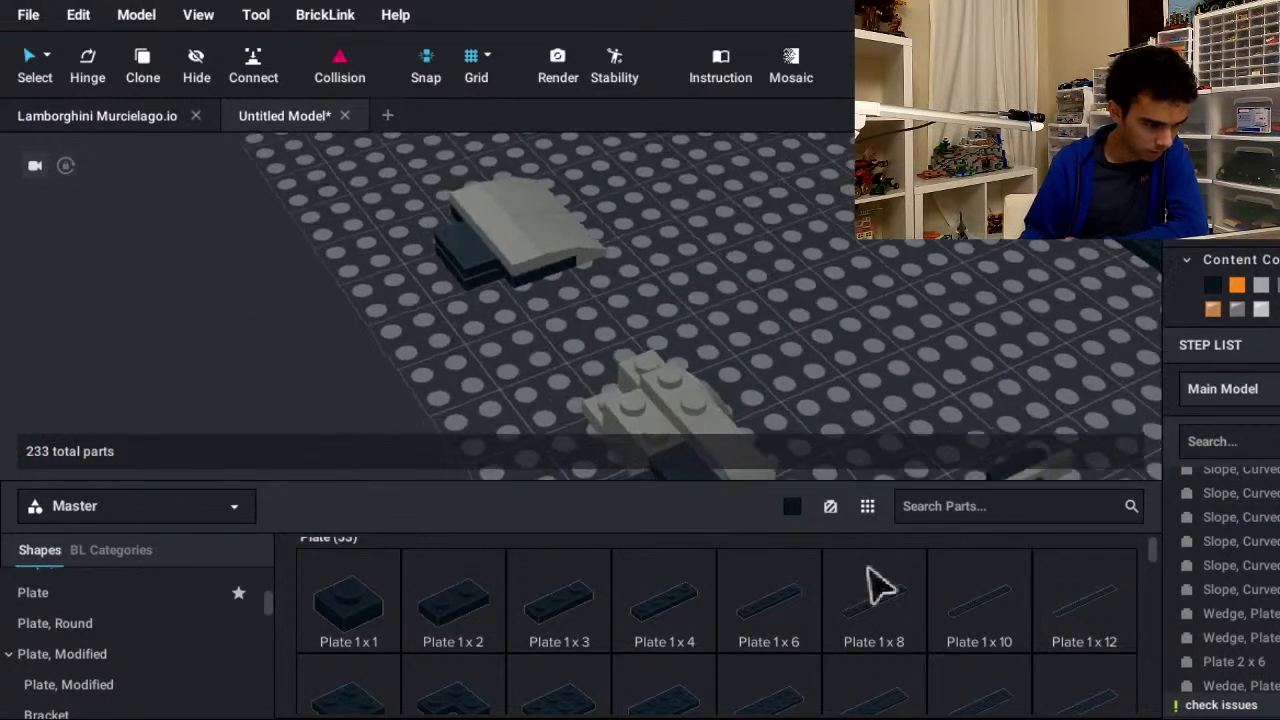
pyautogui.click(1178, 600)
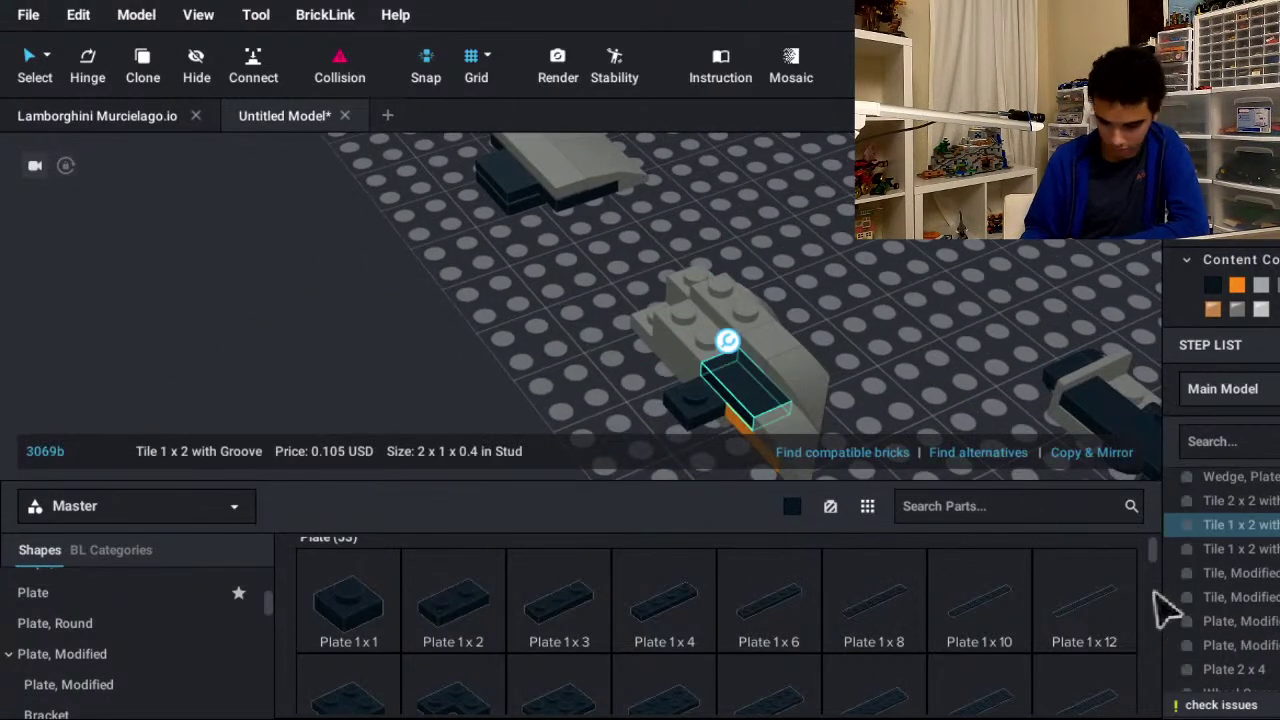
pyautogui.press('Escape')
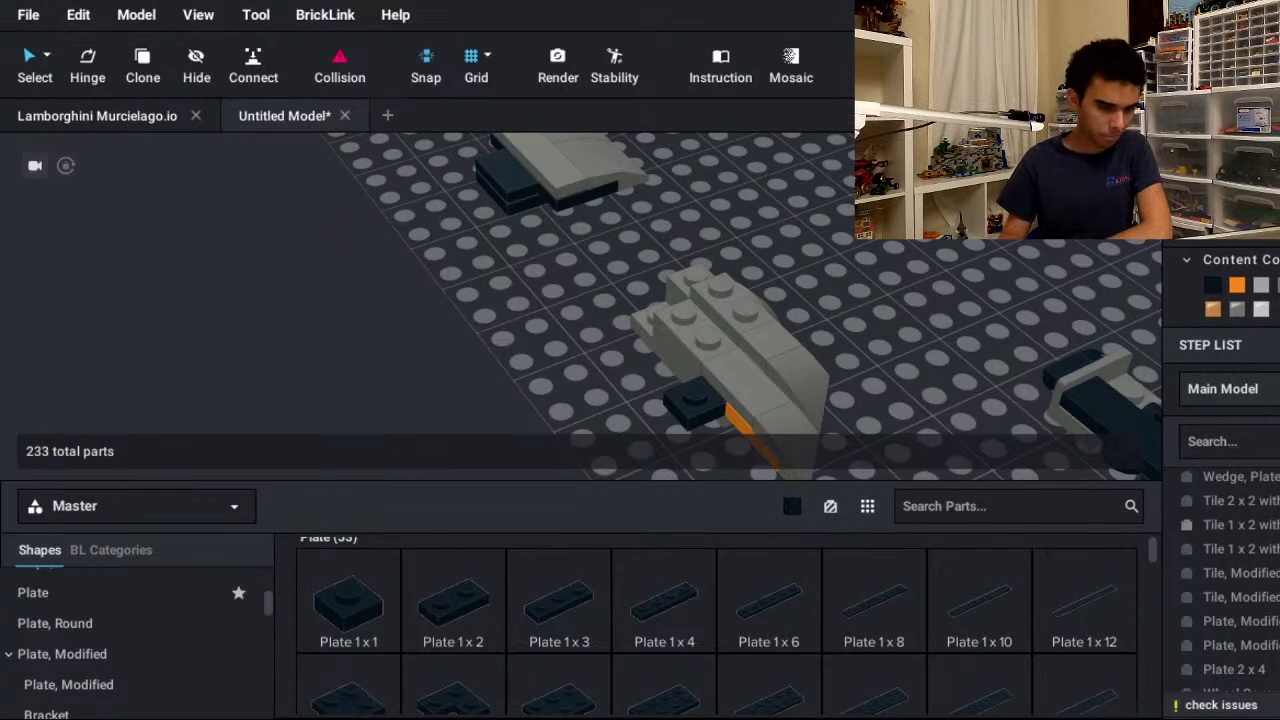
# - Duplicate the grey Slope, Curved 2 x 1 No Studs with Stud Notch Left and place the copy on the mudguard's opposite end
pyautogui.moveTo(1249, 597); pyautogui.dragTo(1215, 531, button='right')
pyautogui.click(298, 372)
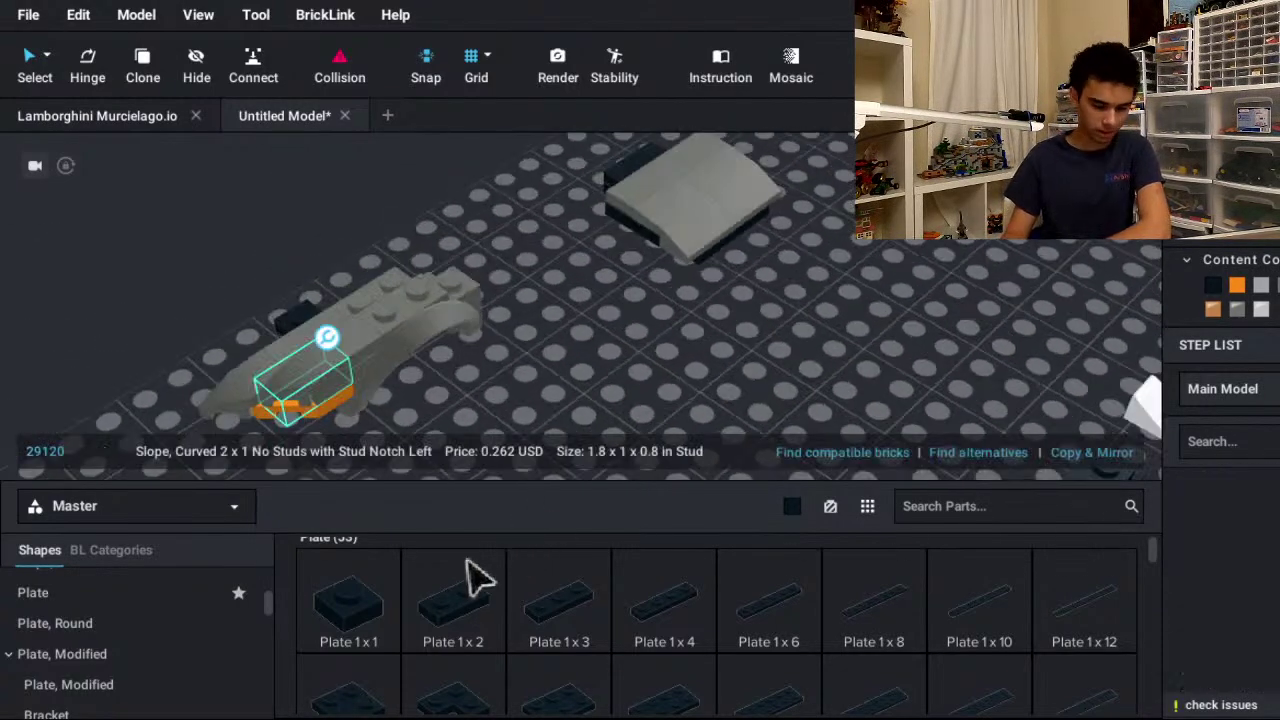
pyautogui.rightClick(308, 371)
pyautogui.click(335, 385)
pyautogui.rightClick(629, 345)
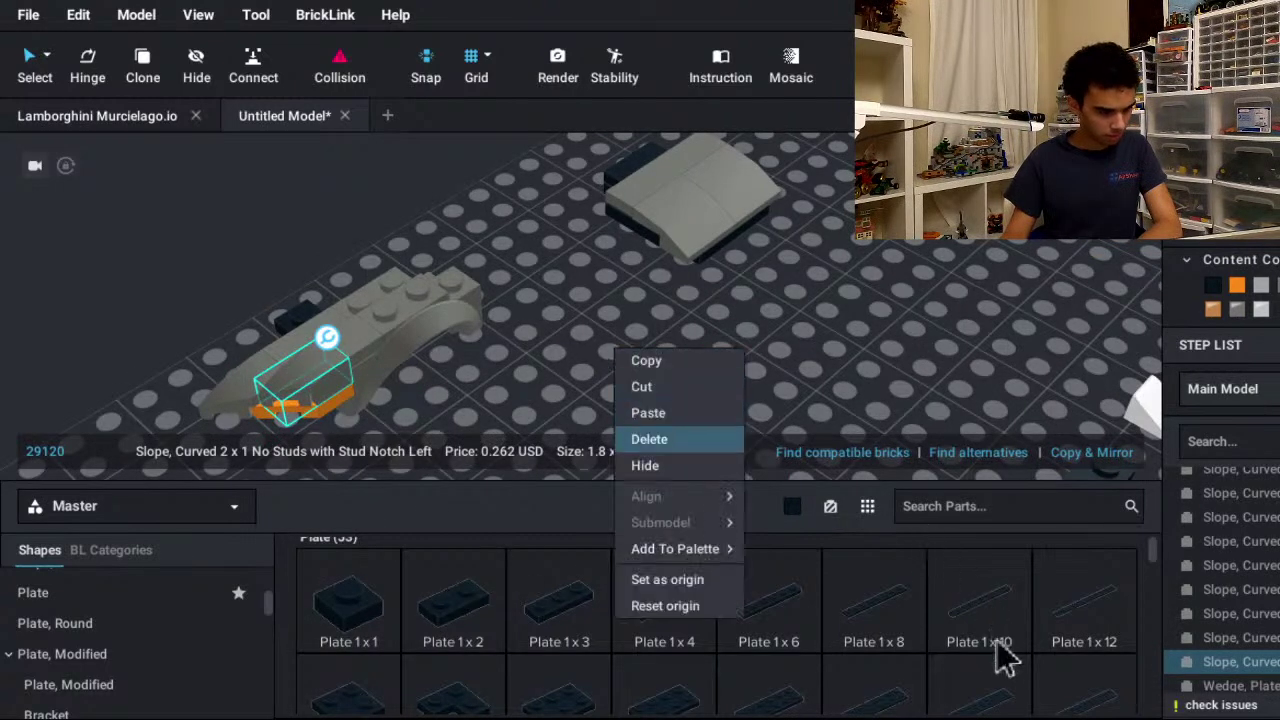
pyautogui.click(660, 438)
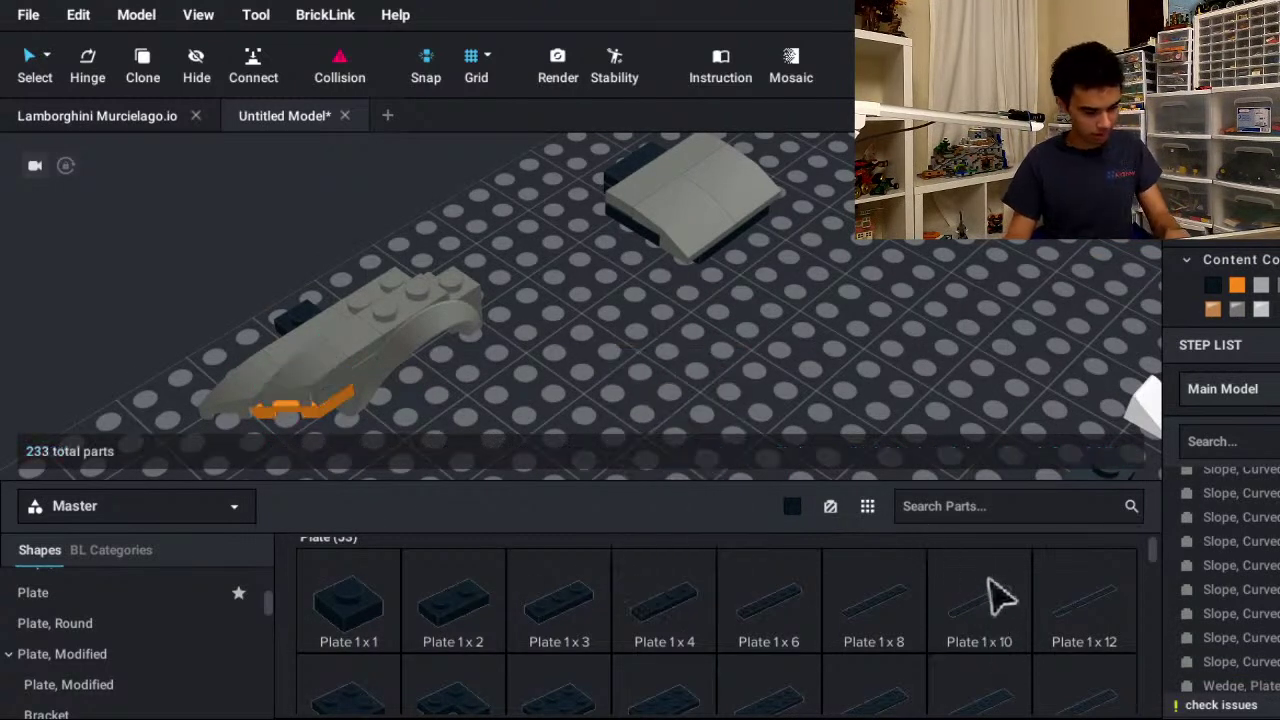
pyautogui.hotkey('ctrl', 'v')
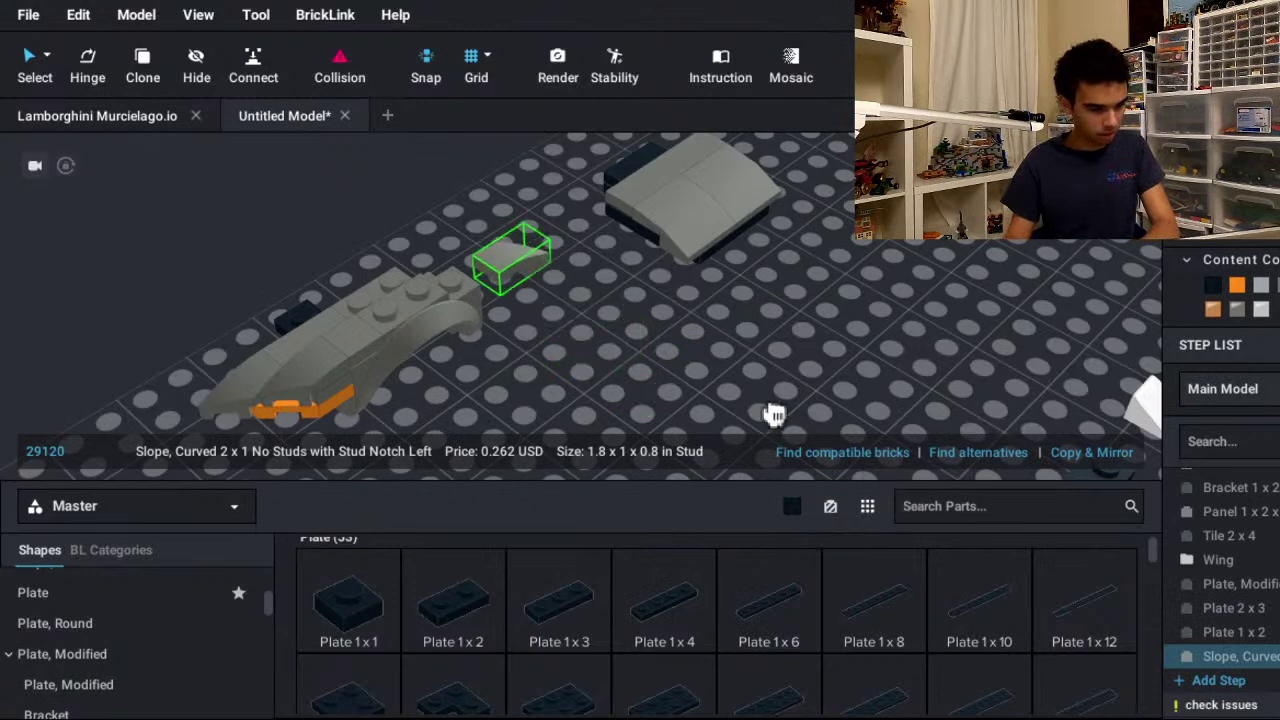
pyautogui.click(478, 278)
pyautogui.click(655, 345)
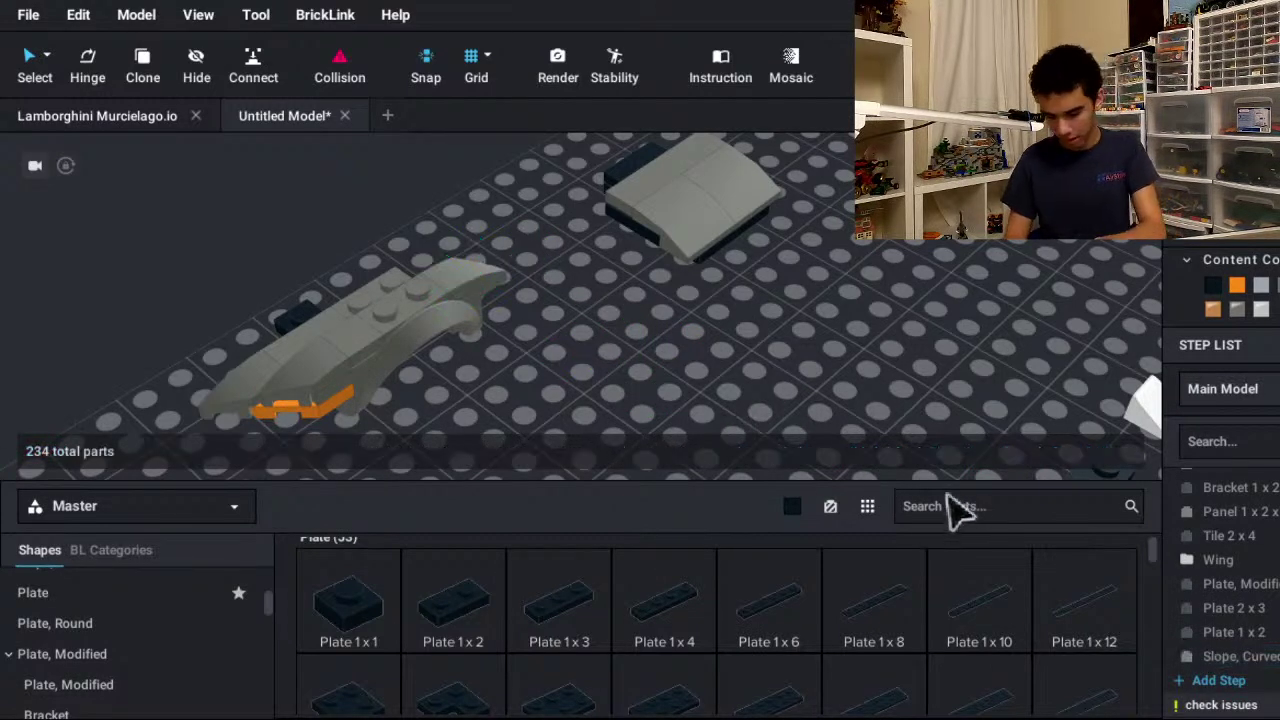
# - Place a black Tile 1 x 2 with Groove on the black plate protruding from the mudguard's inner side
pyautogui.moveTo(740, 430); pyautogui.dragTo(977, 497, button='right')
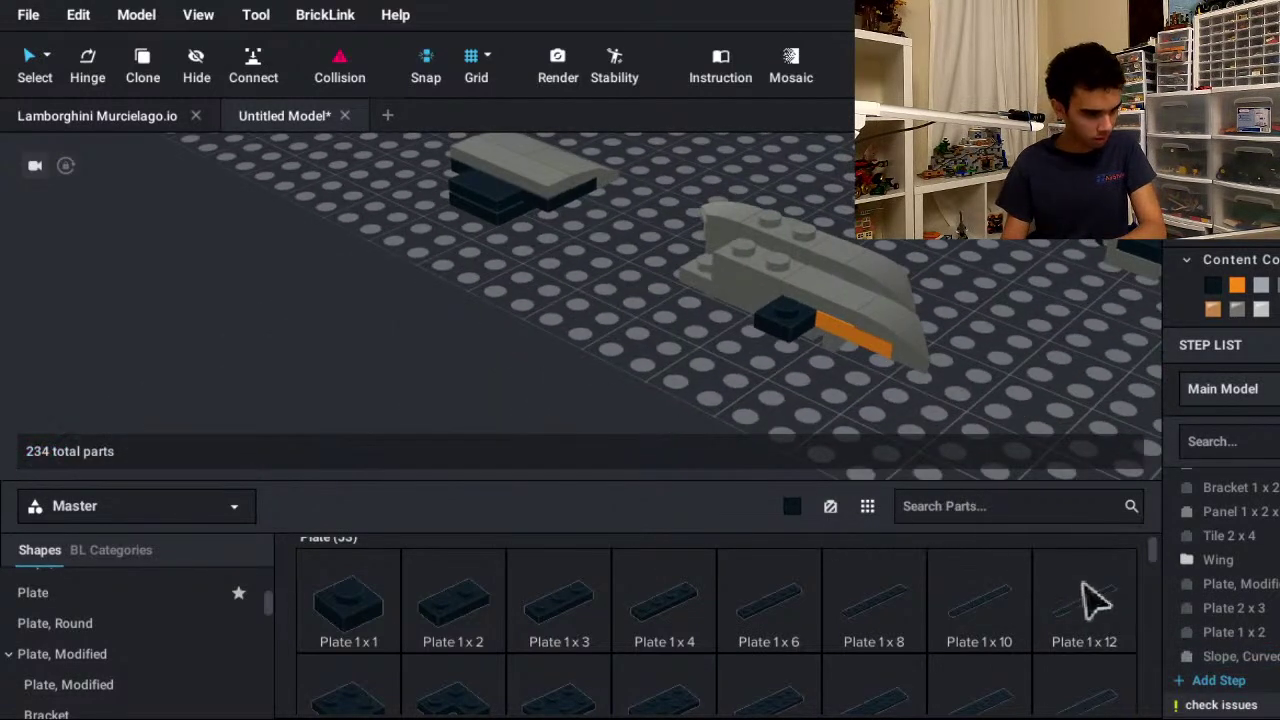
pyautogui.moveTo(830, 296); pyautogui.dragTo(1270, 483, button='right')
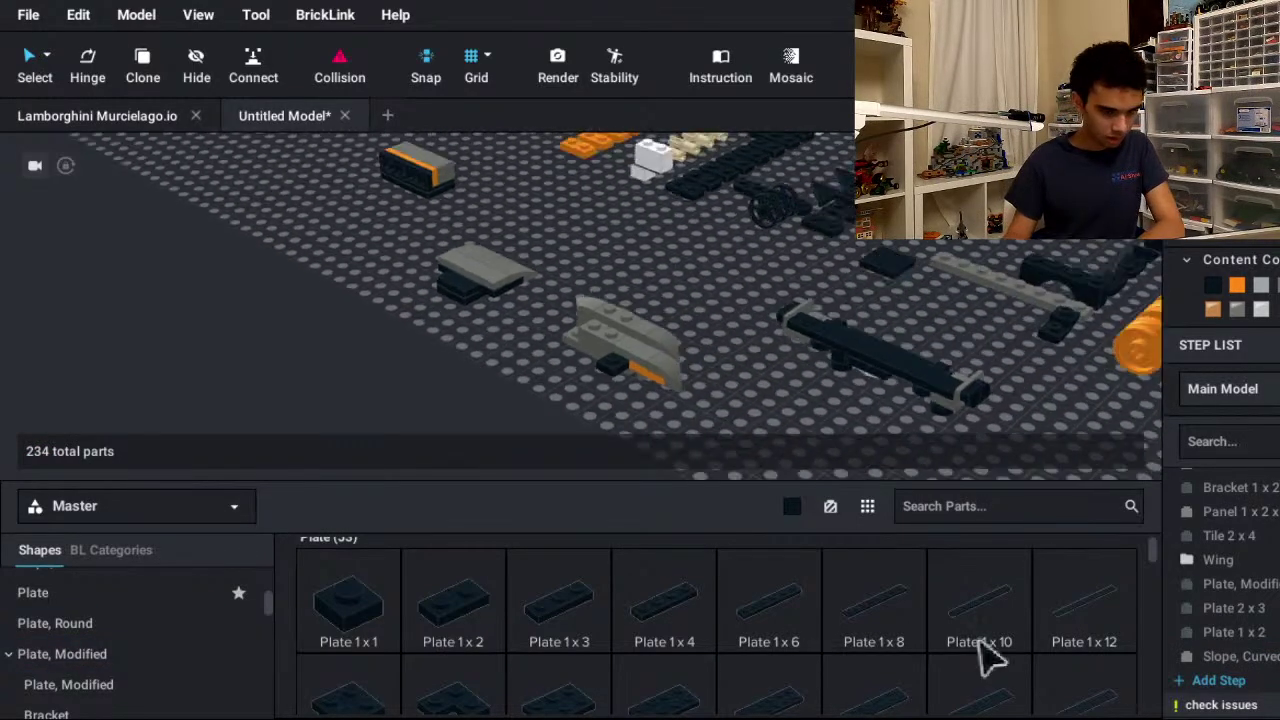
pyautogui.moveTo(657, 595); pyautogui.dragTo(1022, 410, button='middle')
pyautogui.scroll(6, 929, 557)
pyautogui.rightClick(898, 611)
pyautogui.rightClick(947, 617)
pyautogui.click(666, 475)
pyautogui.click(919, 430)
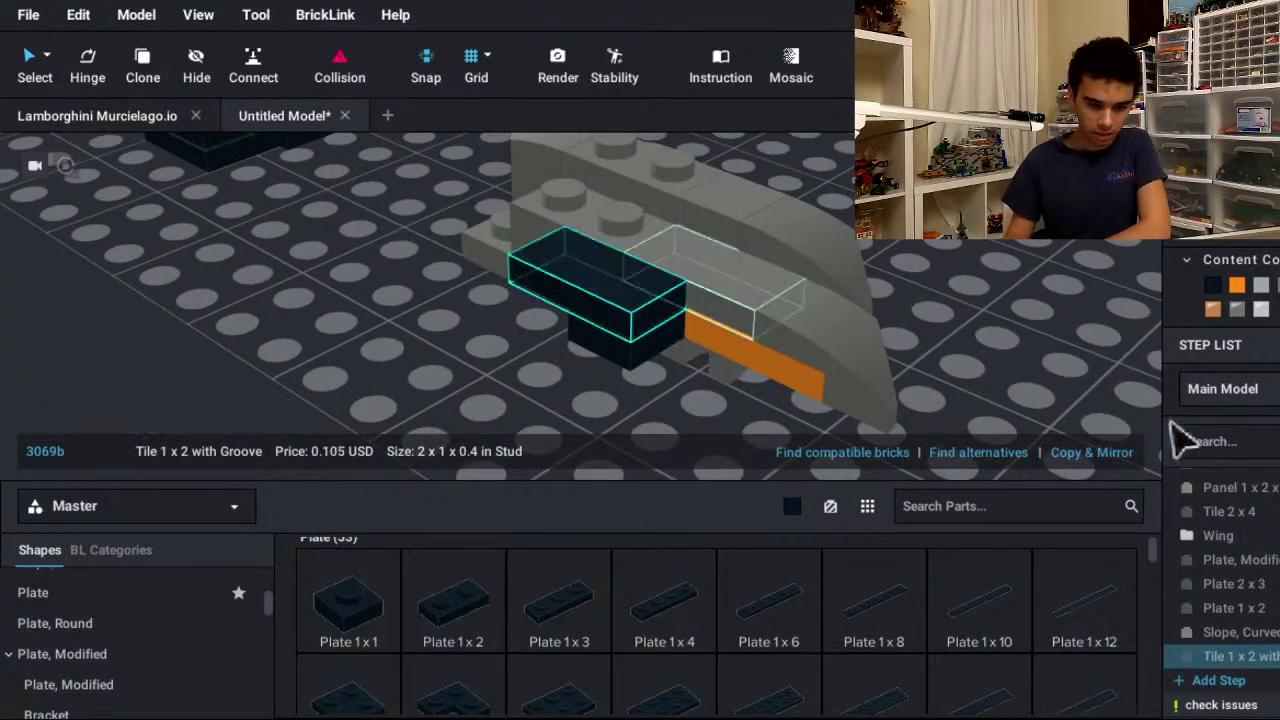
pyautogui.press('Escape')
pyautogui.press('Escape')
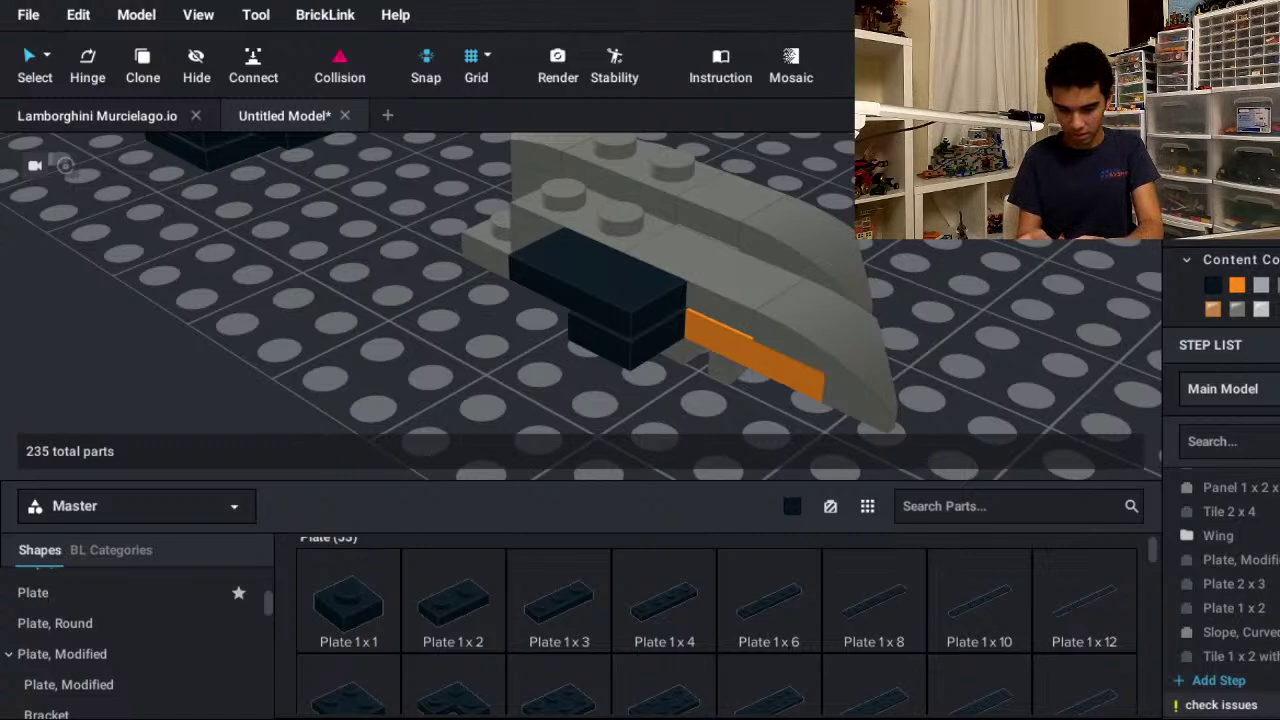
# - Group all parts of the finished mudguard section into a submodel named "Right fender"
pyautogui.moveTo(1000, 360); pyautogui.dragTo(1014, 423, button='right')
pyautogui.moveTo(410, 255); pyautogui.dragTo(634, 623)
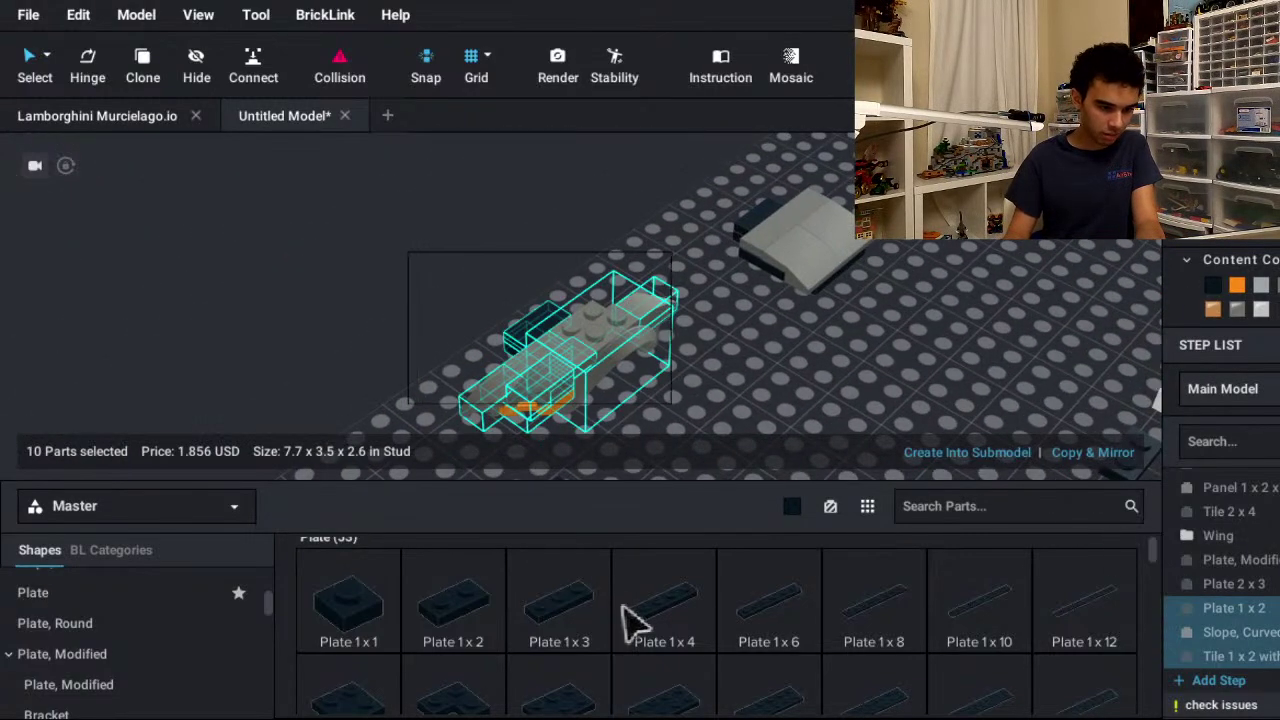
pyautogui.hotkey('ctrl', 'g')
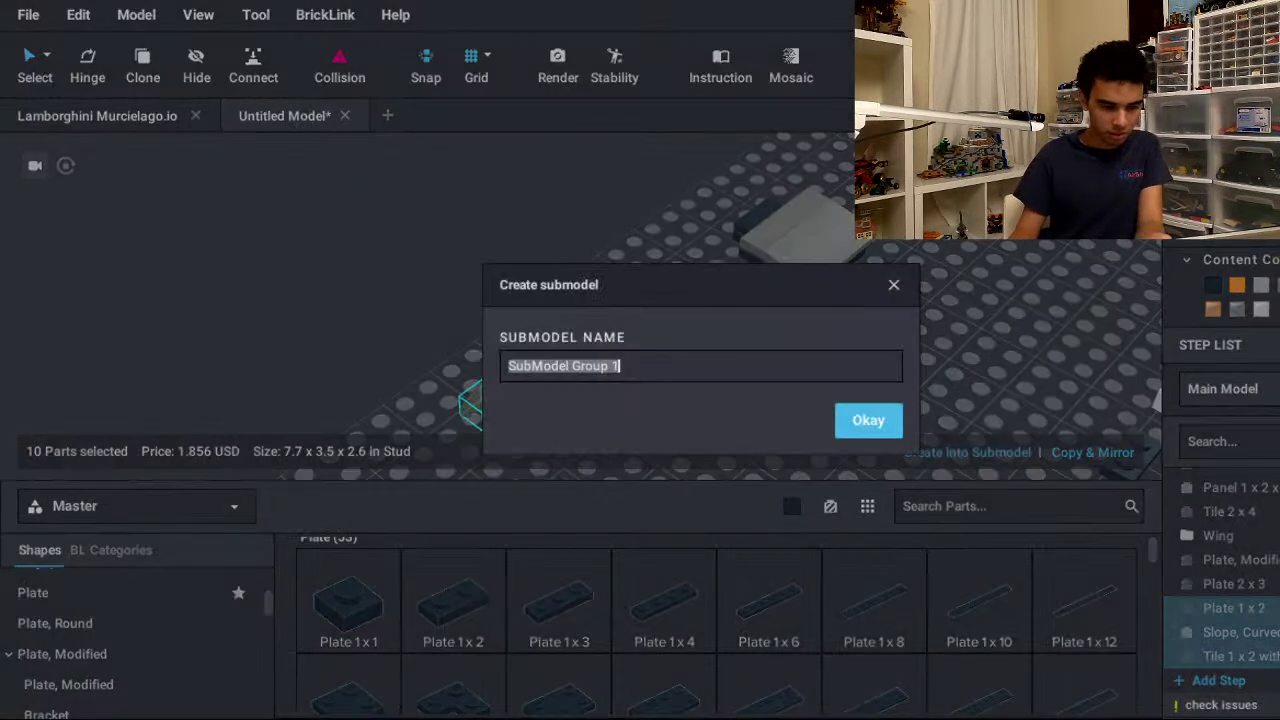
pyautogui.write('R')
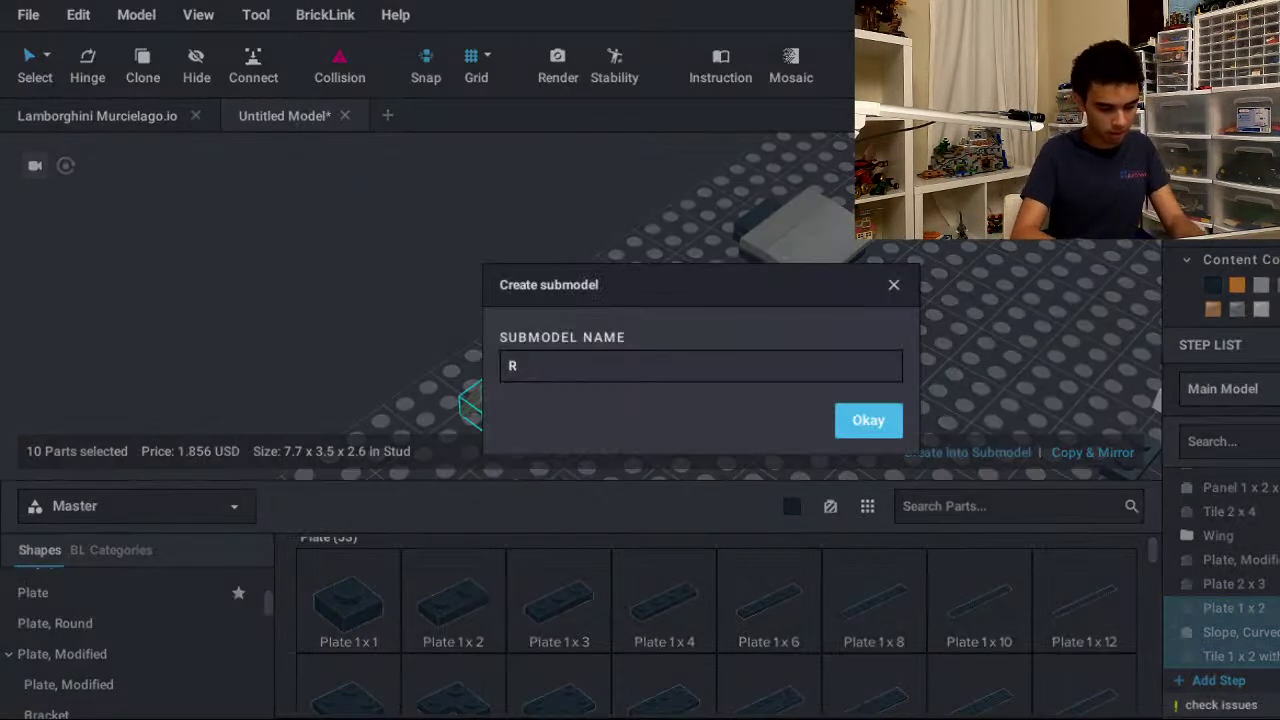
pyautogui.write('ight fende')
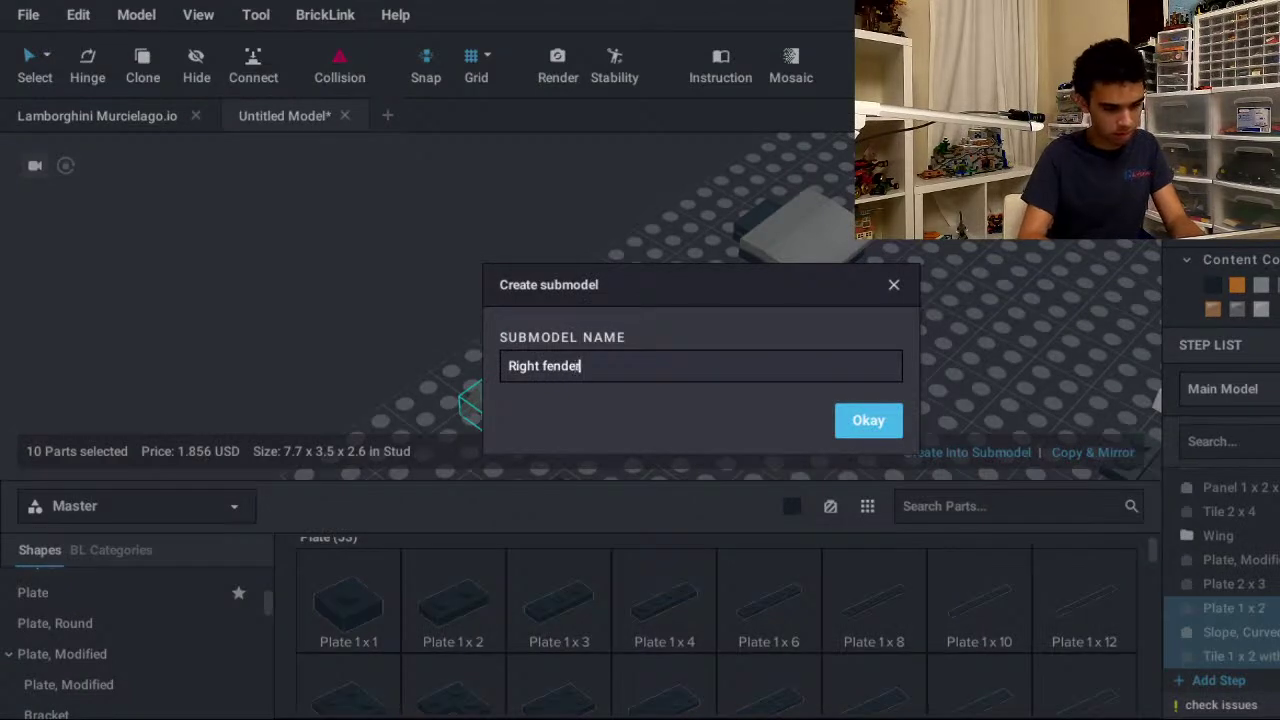
pyautogui.write('r')
pyautogui.press('Return')
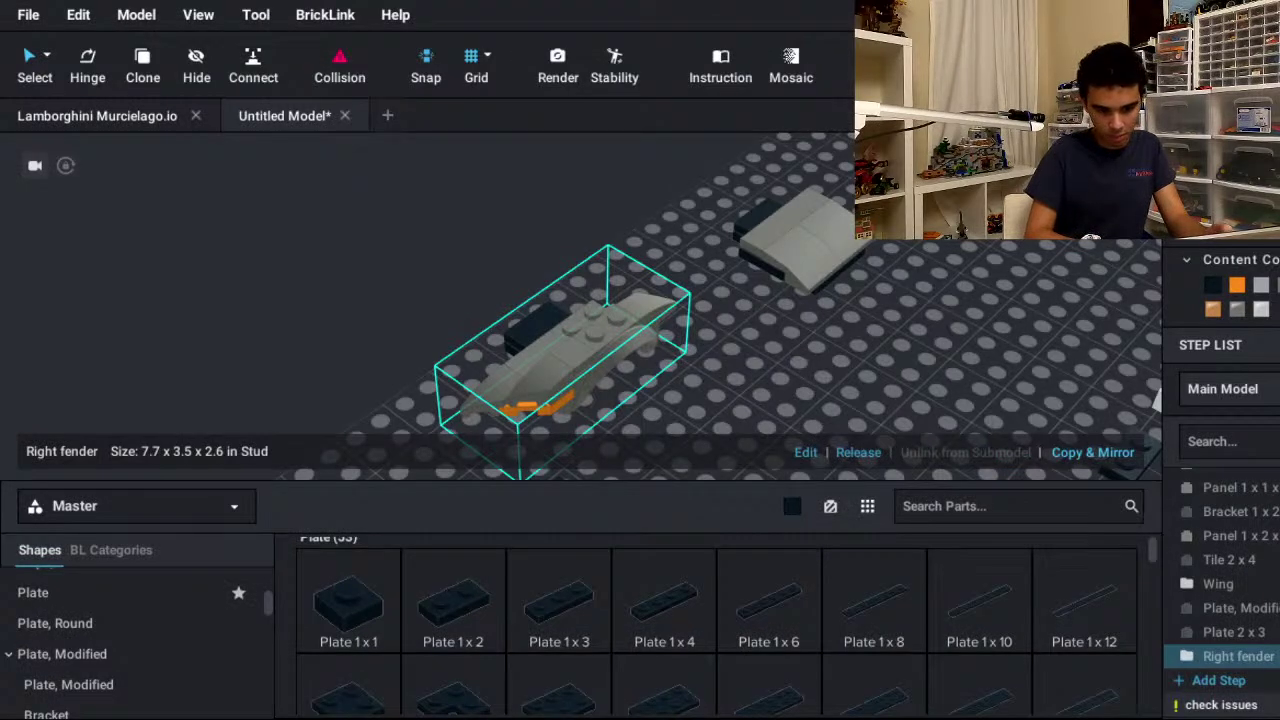
# - Create a mirrored copy of the Right fender submodel and place it on the baseplate beside the original
pyautogui.click(1093, 452)
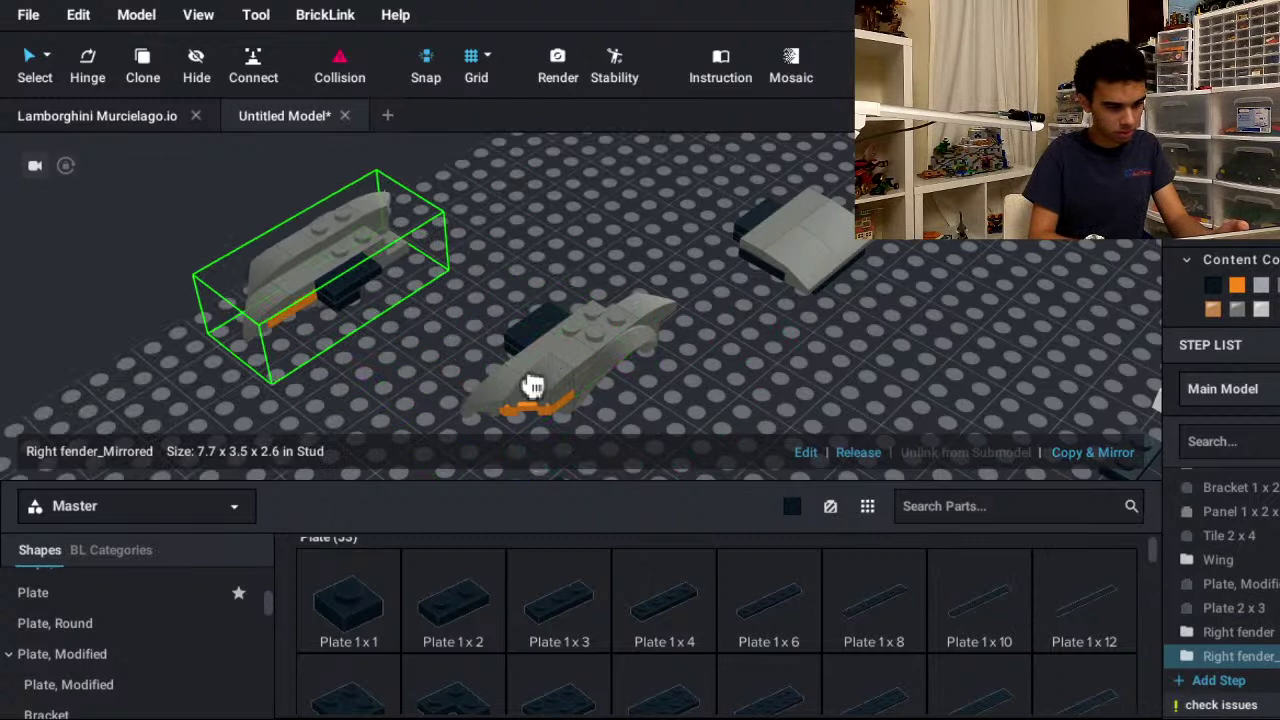
pyautogui.click(651, 409)
pyautogui.click(1123, 471)
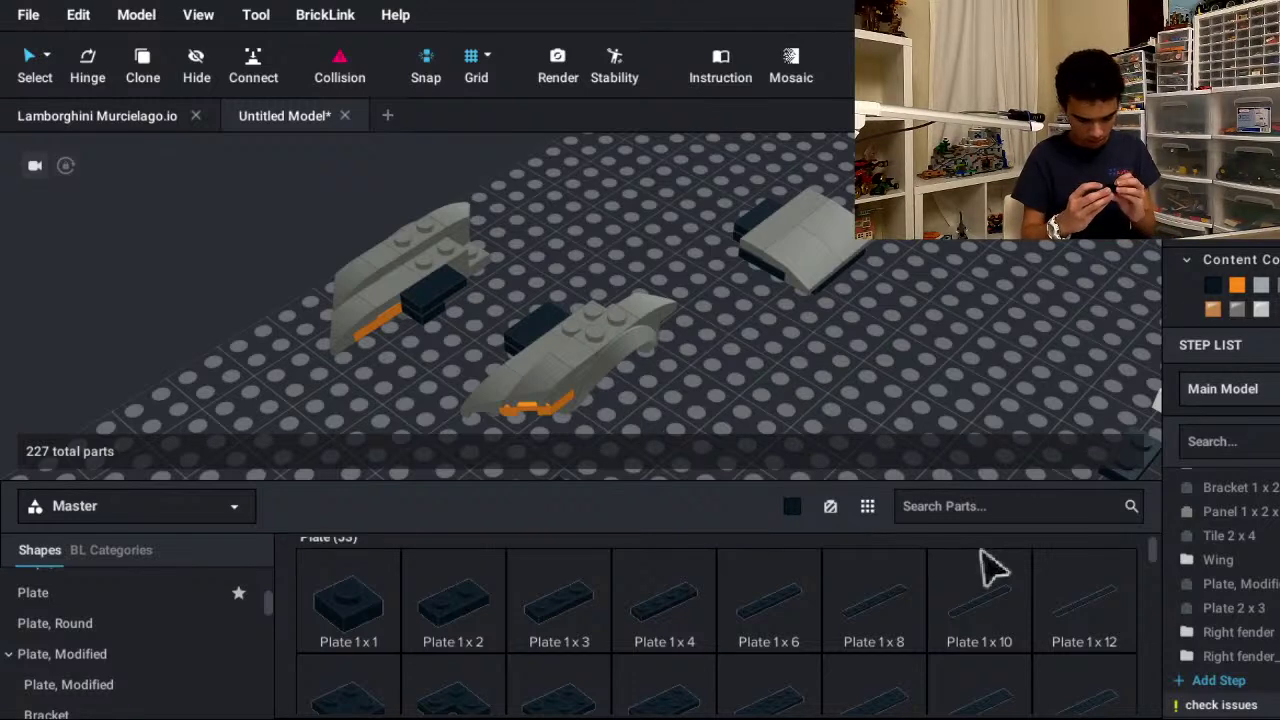
# - Add one black Plate 2 x 6, rotated sideways, on an empty area of the baseplate near the fenders and discard the extra copy
pyautogui.scroll(-2, 985, 565)
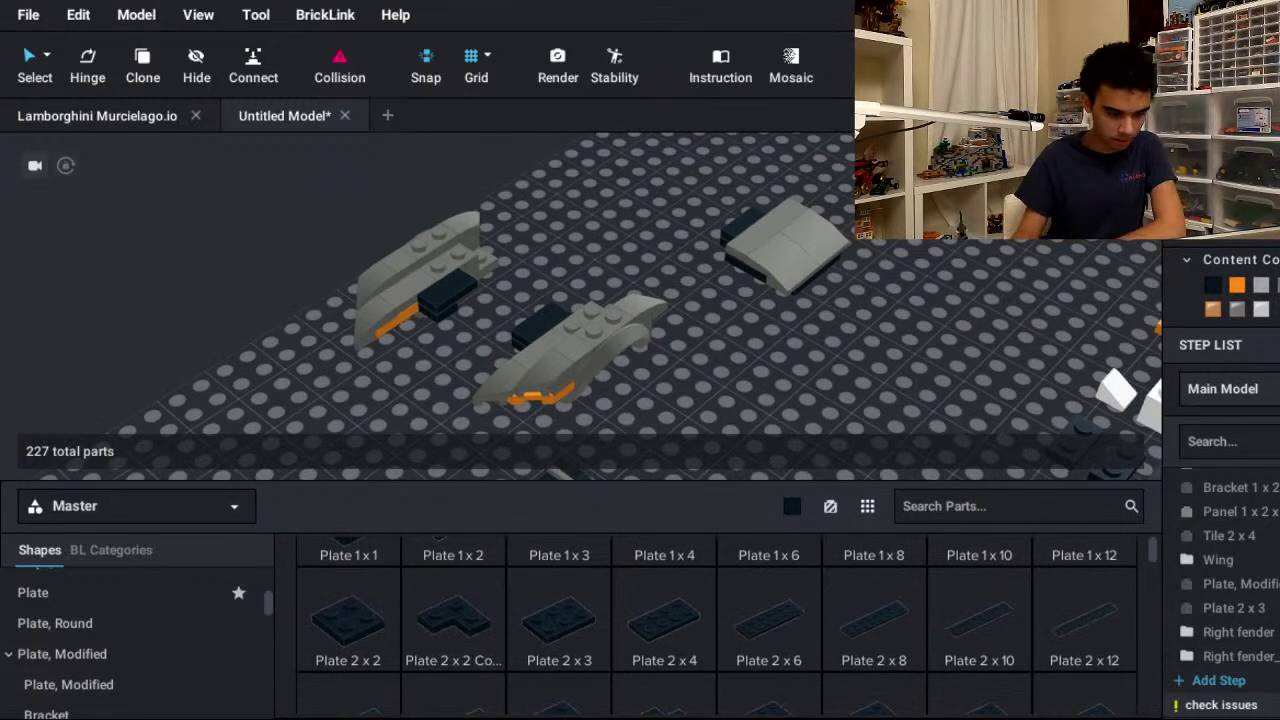
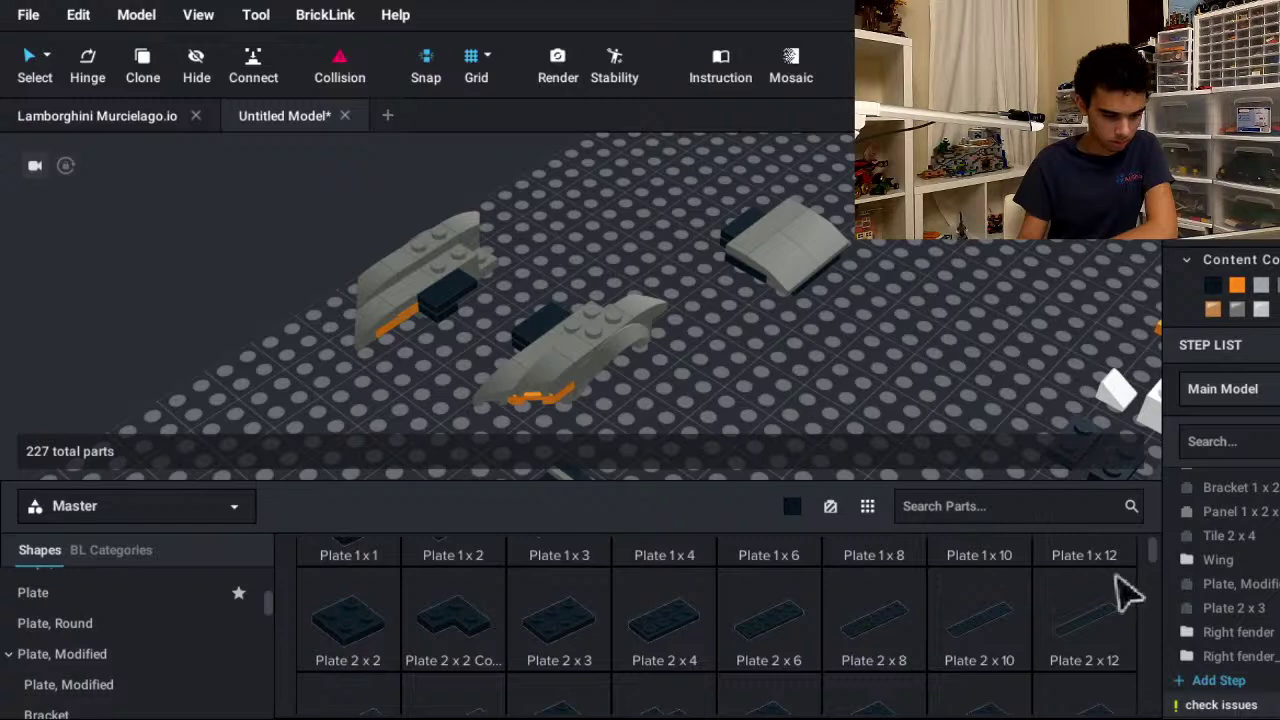
pyautogui.scroll(-6, 997, 474)
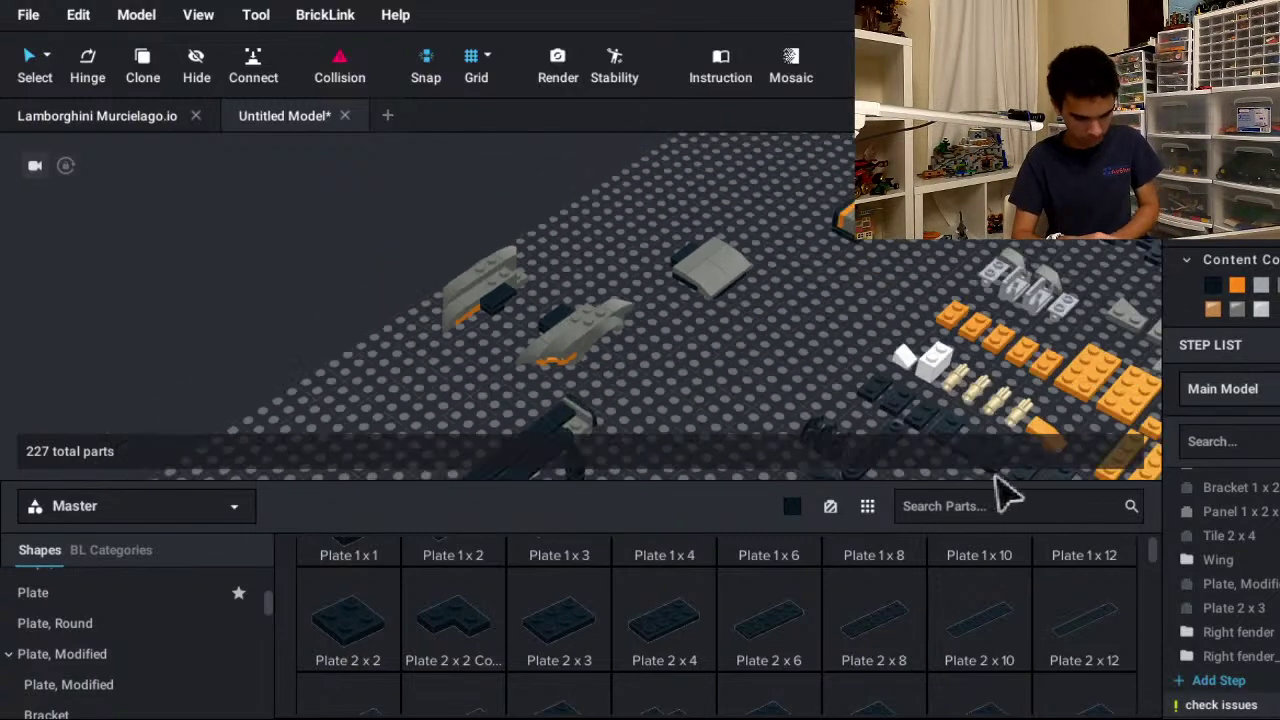
pyautogui.moveTo(864, 338); pyautogui.dragTo(764, 172, button='middle')
pyautogui.moveTo(1152, 450); pyautogui.dragTo(1000, 248, button='middle')
pyautogui.moveTo(797, 466); pyautogui.dragTo(812, 458, button='middle')
pyautogui.moveTo(812, 458); pyautogui.dragTo(848, 474, button='right')
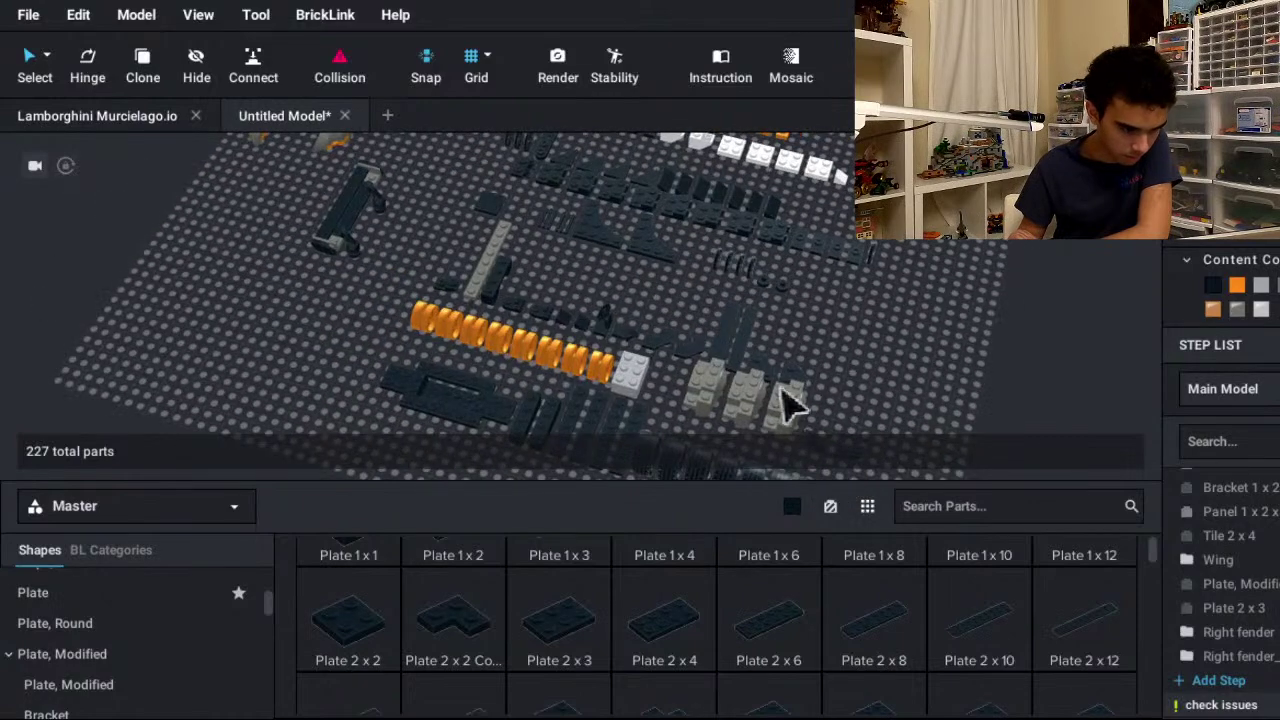
pyautogui.moveTo(778, 388); pyautogui.dragTo(1090, 530, button='middle')
pyautogui.click(769, 622)
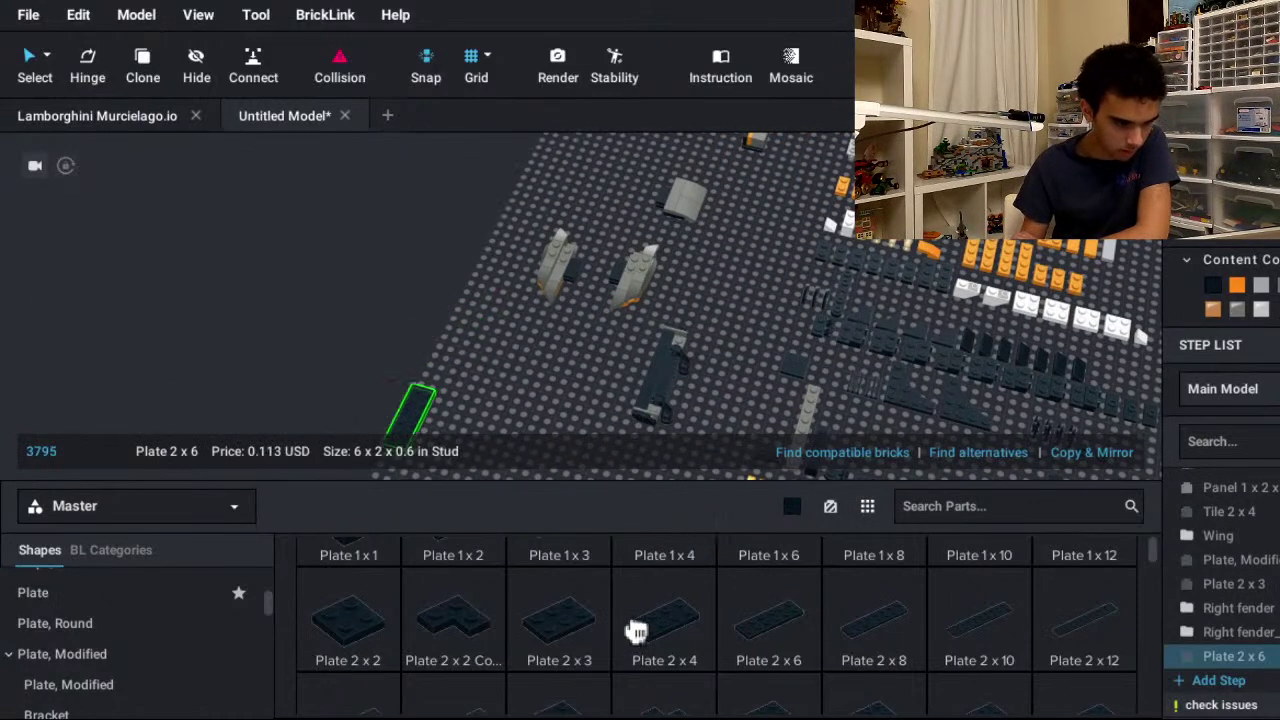
pyautogui.scroll(5, 597, 535)
pyautogui.moveTo(650, 466); pyautogui.dragTo(1112, 462, button='middle')
pyautogui.scroll(-2, 1092, 472)
pyautogui.press('Right')
pyautogui.click(910, 566)
pyautogui.press('Left')
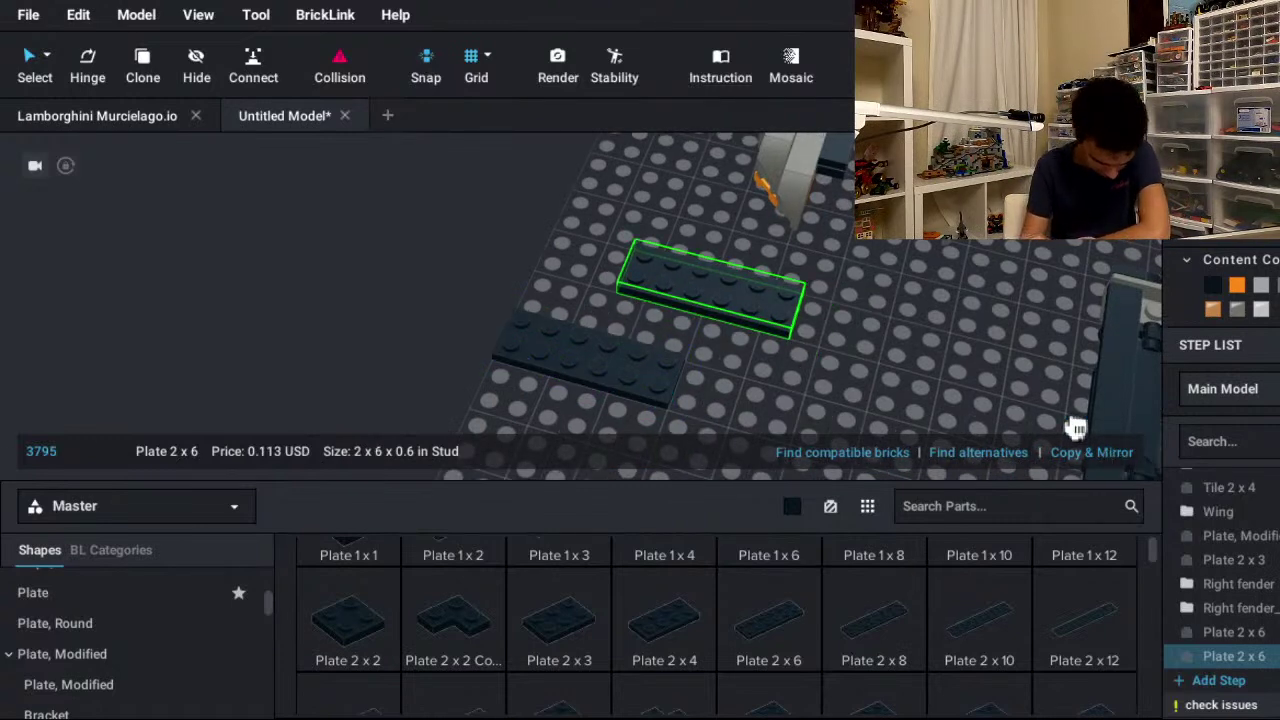
pyautogui.moveTo(710, 290); pyautogui.dragTo(450, 635)
pyautogui.rightClick(460, 618)
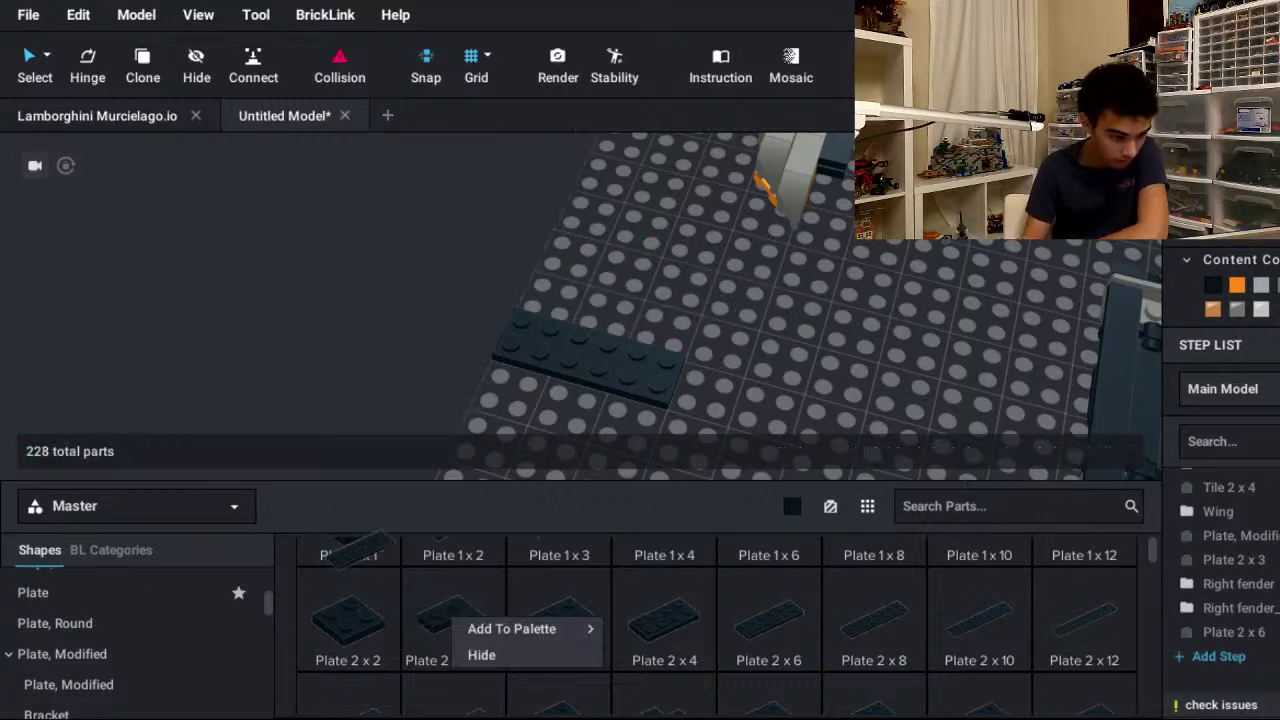
# - Place a black Plate 1 x 1 on a corner stud at each end of the Plate 2 x 6
pyautogui.hotkey('ctrl', 'z')
pyautogui.hotkey('ctrl', 'y')
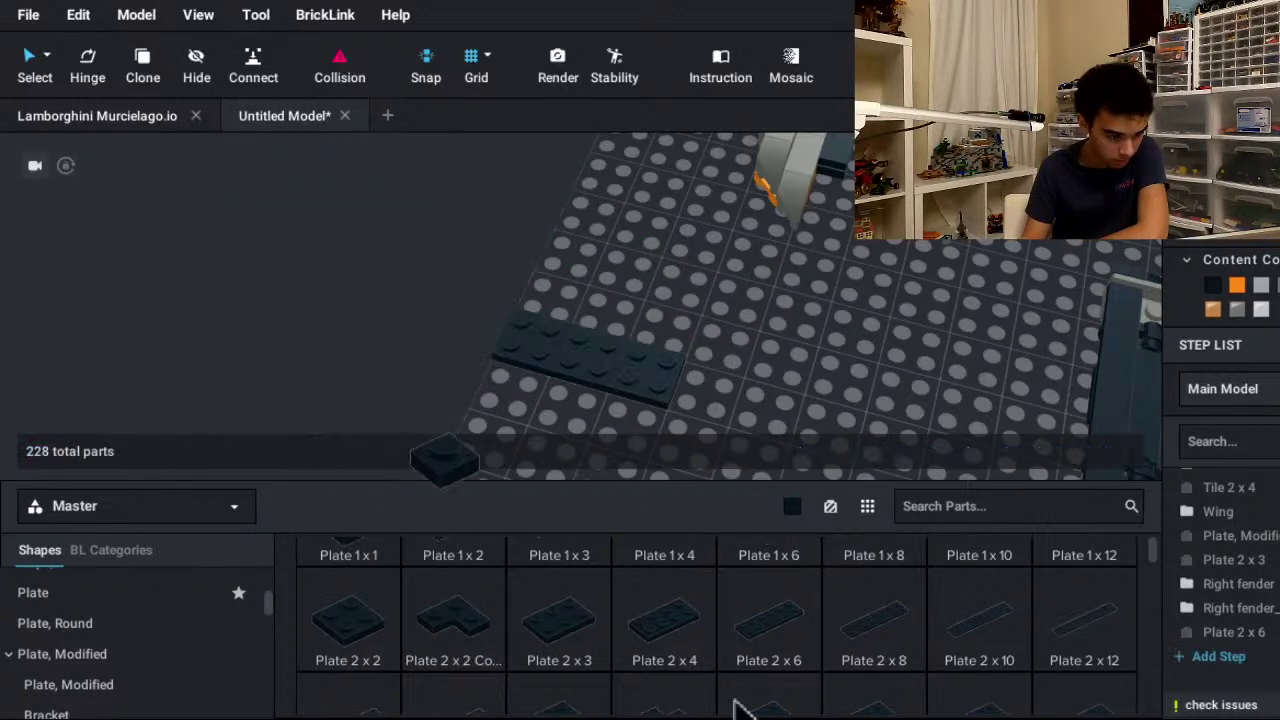
pyautogui.hotkey('ctrl', 'y')
pyautogui.hotkey('ctrl', 'y')
pyautogui.hotkey('ctrl', 'y')
pyautogui.hotkey('ctrl', 'y')
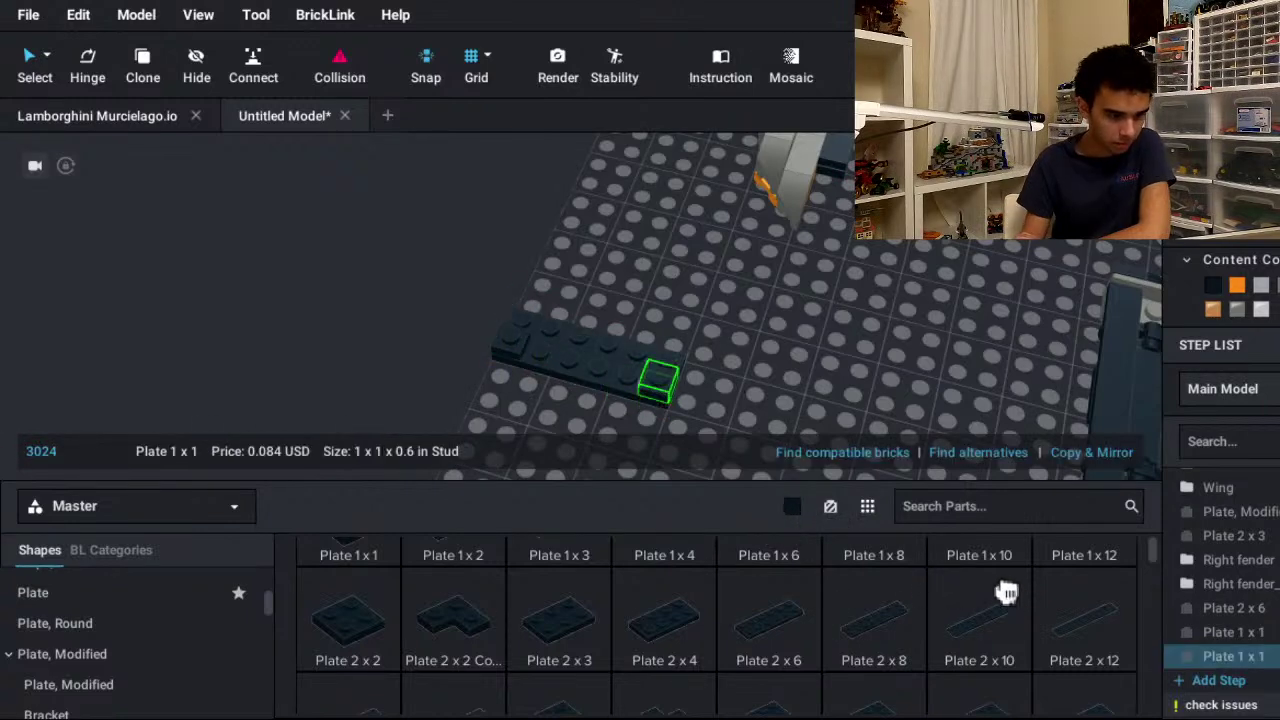
pyautogui.click(658, 380)
pyautogui.press('Escape')
# - Attach a black Plate, Modified 2 x 2 x 2/3 with 2 Studs on Side from the loose parts at each end of the Plate 2 x 6
pyautogui.moveTo(995, 401); pyautogui.dragTo(820, 384, button='middle')
pyautogui.moveTo(1279, 460); pyautogui.dragTo(830, 430, button='middle')
pyautogui.scroll(-2, 1006, 326)
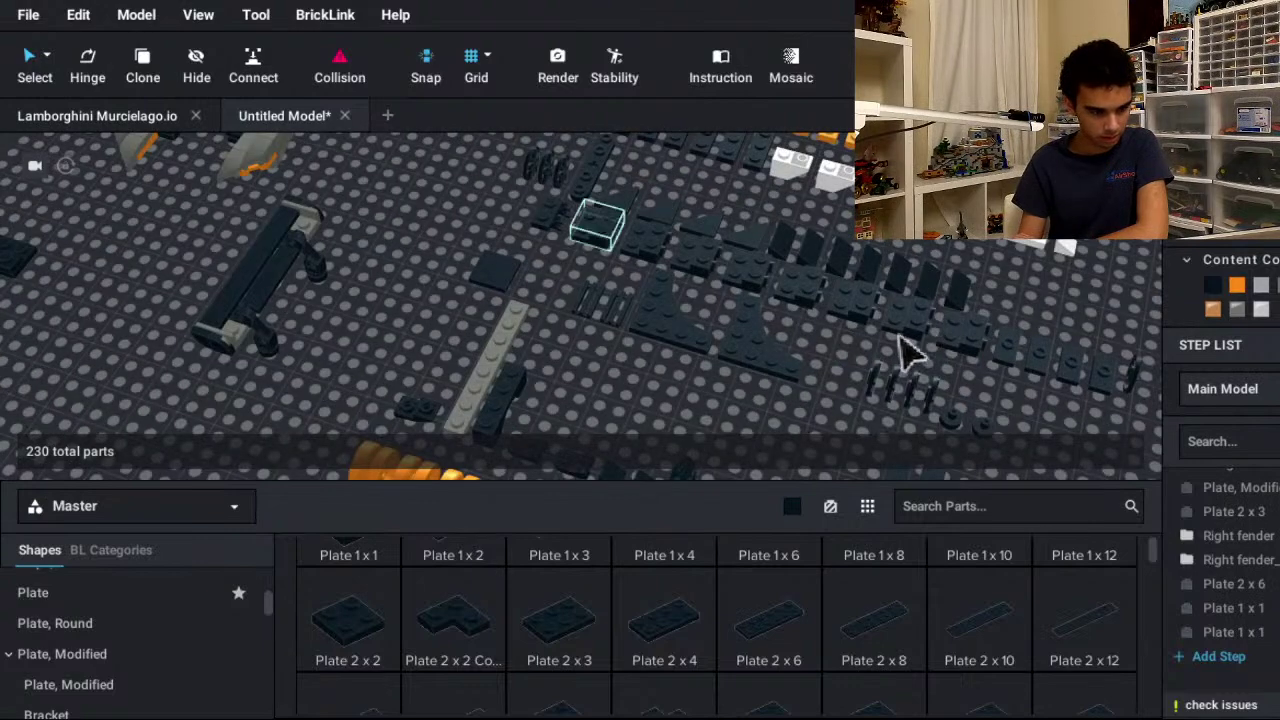
pyautogui.moveTo(900, 340); pyautogui.dragTo(383, 487)
pyautogui.moveTo(383, 487); pyautogui.dragTo(755, 646, button='middle')
pyautogui.moveTo(755, 646); pyautogui.dragTo(406, 504)
pyautogui.moveTo(880, 340); pyautogui.dragTo(270, 452)
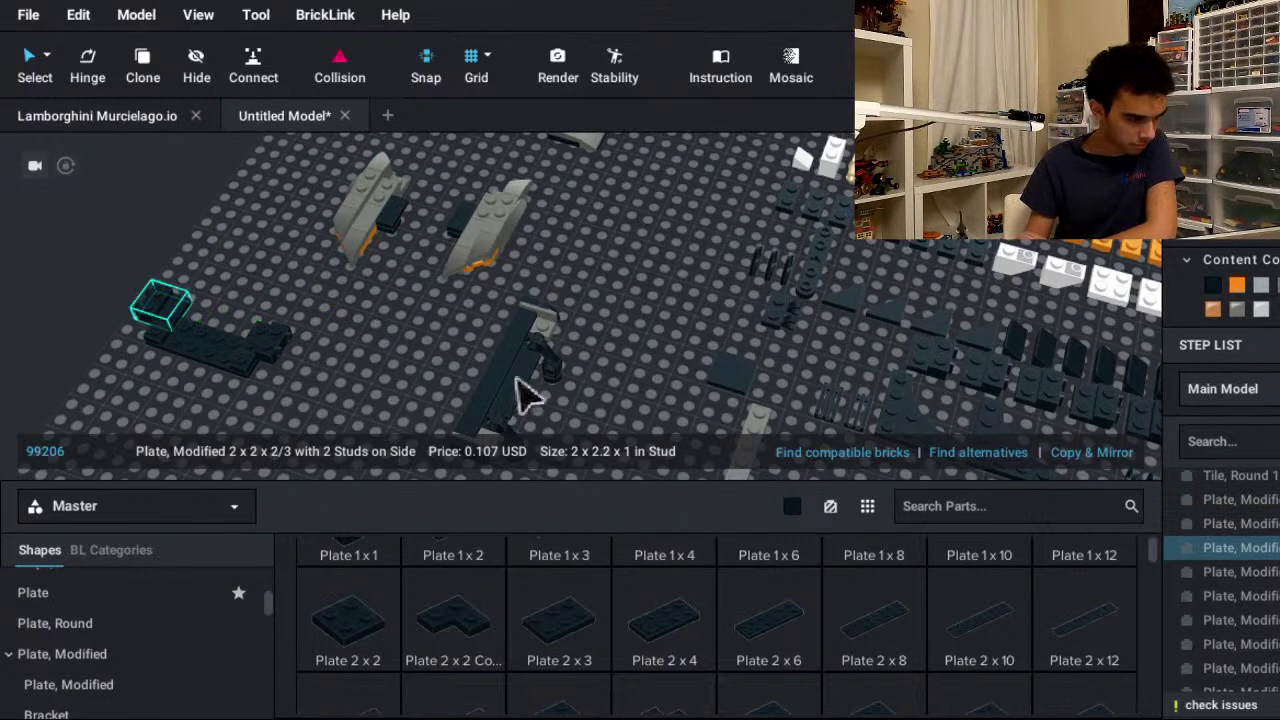
pyautogui.click(478, 408)
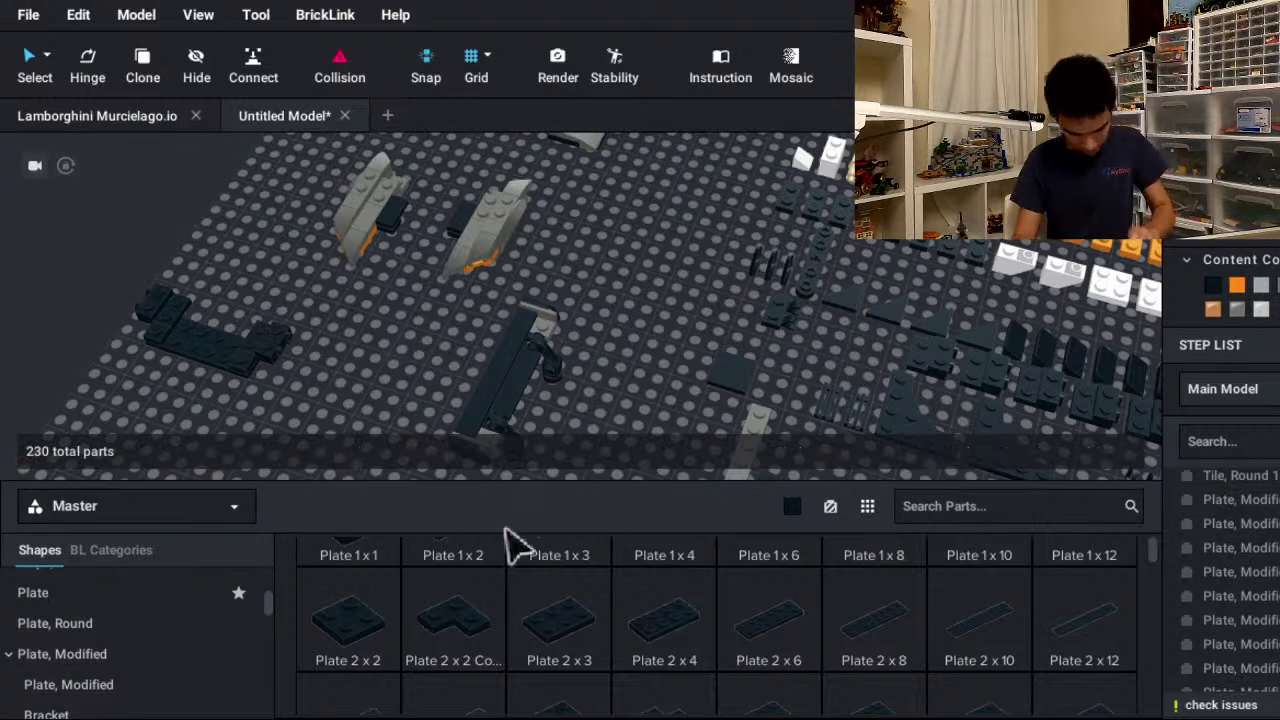
# - Attach a black Wedge, Plate 2 x 2 Cut Corner beneath each of the two side-stud modified plates
pyautogui.press('Down')
pyautogui.press('Down')
pyautogui.press('Down')
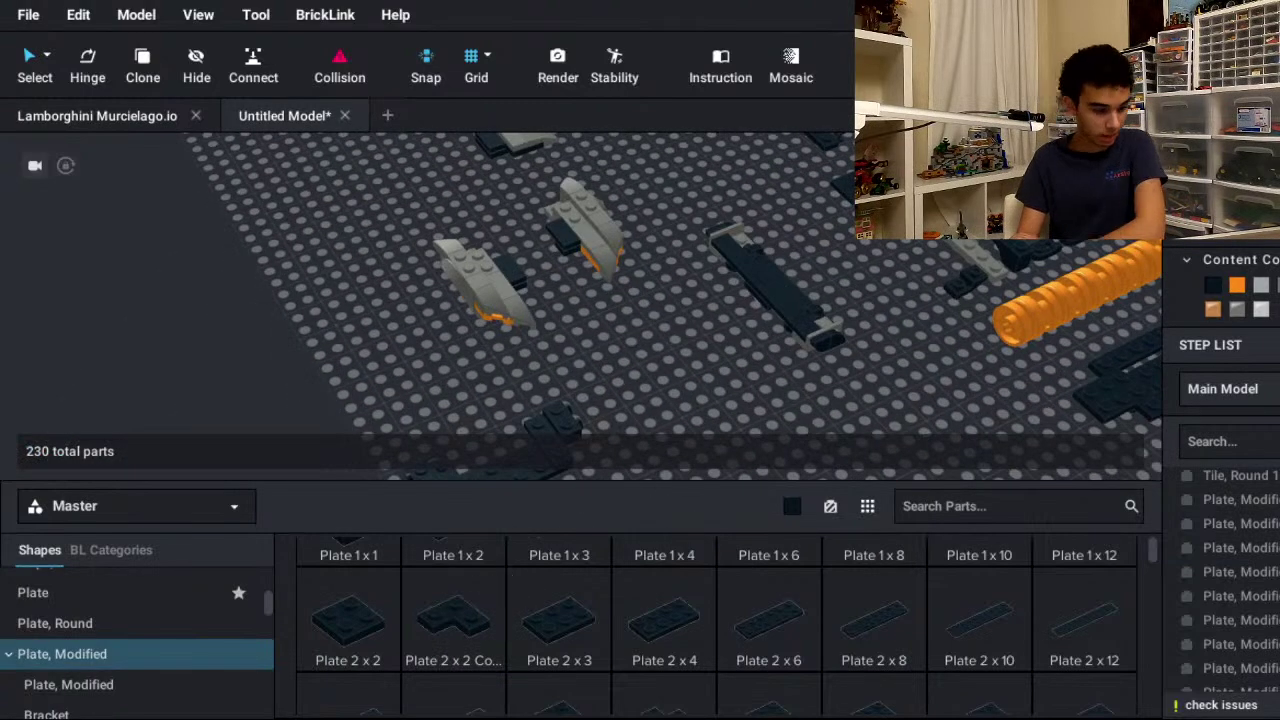
pyautogui.press('Down')
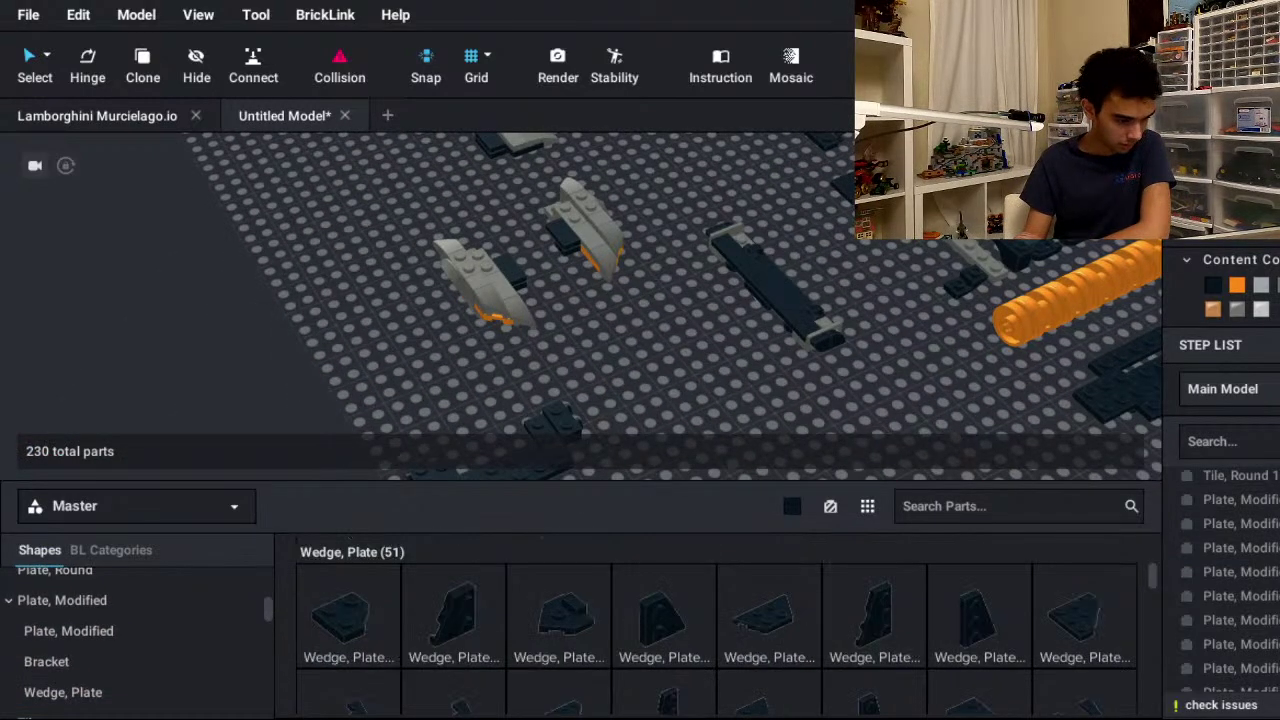
pyautogui.click(1040, 575)
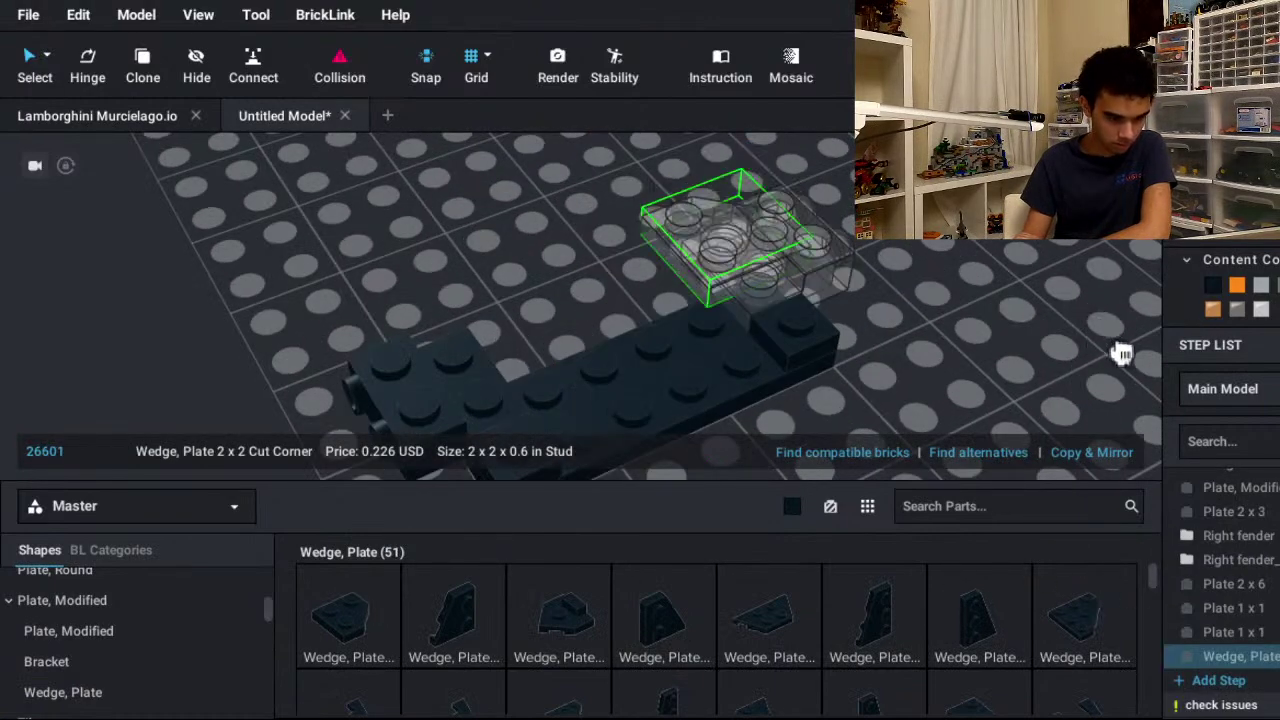
pyautogui.moveTo(1114, 351); pyautogui.dragTo(587, 357, button='right')
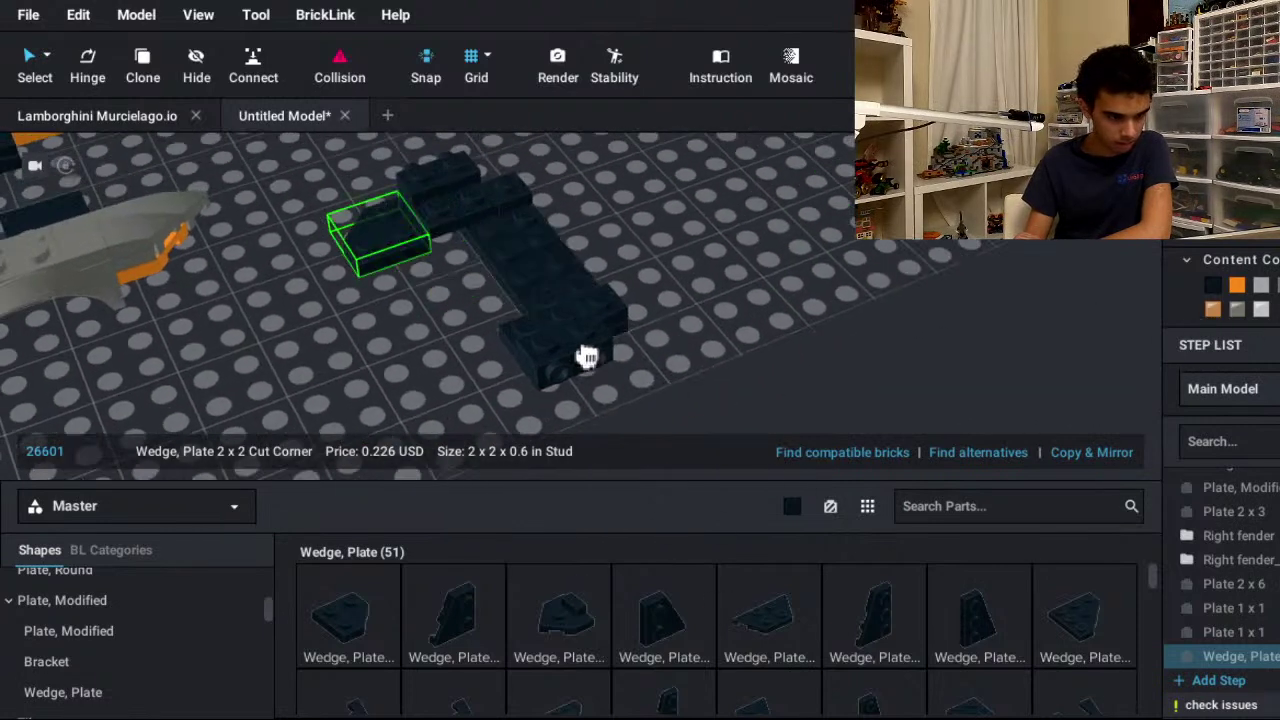
pyautogui.click(594, 352)
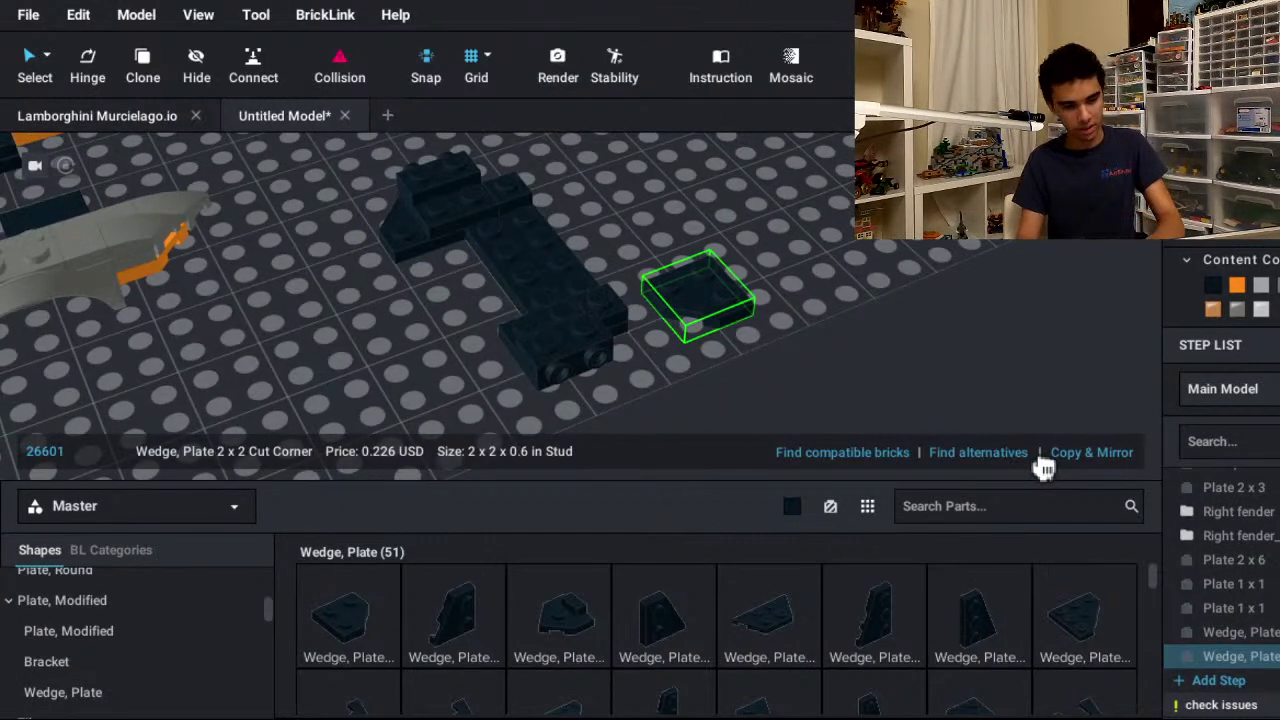
pyautogui.click(767, 527)
pyautogui.press('Escape')
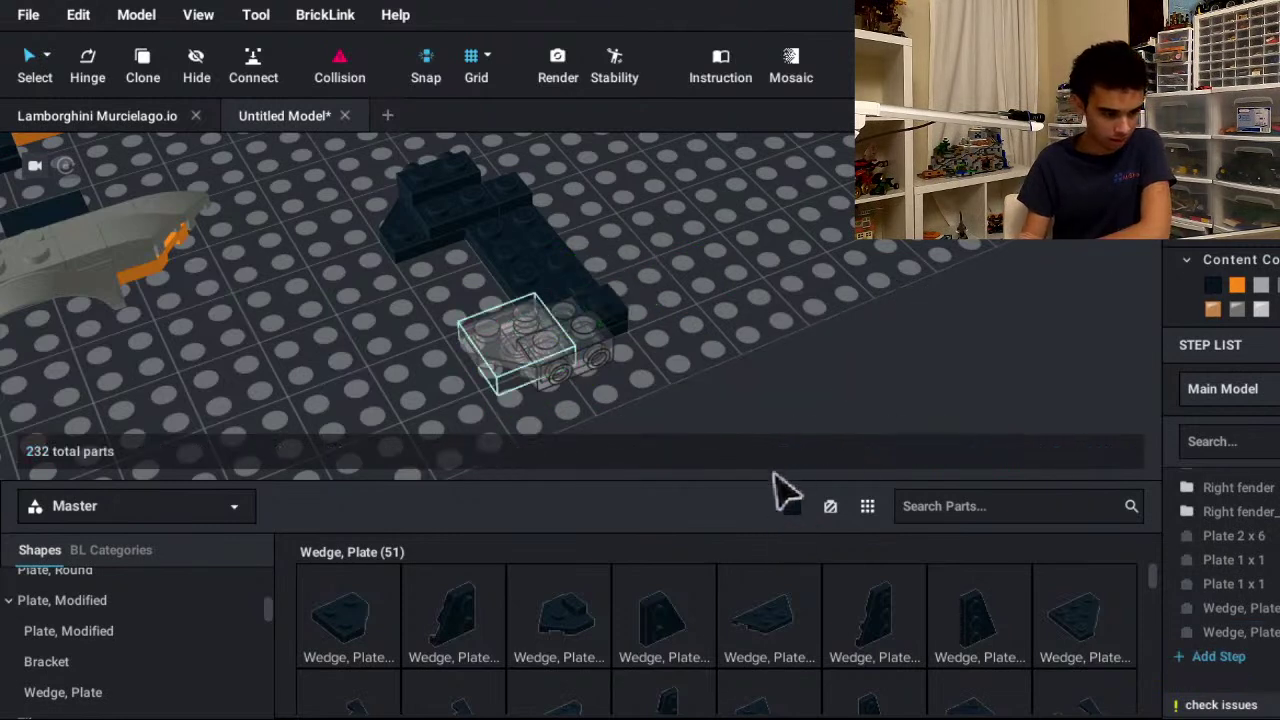
pyautogui.moveTo(1151, 457); pyautogui.dragTo(957, 450, button='right')
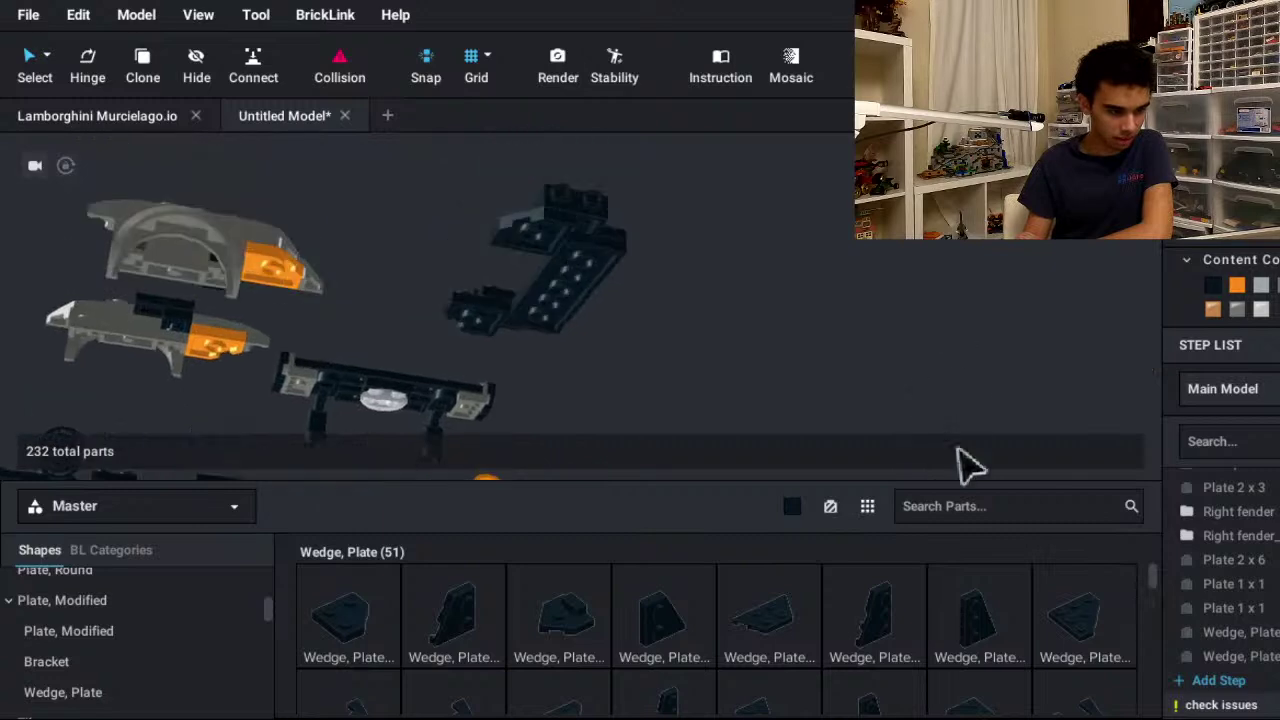
# - Attach a black Plate 1 x 1 beneath each end of the Plate 2 x 6 assembly and discard the extra copy
pyautogui.scroll(3, 957, 448)
pyautogui.scroll(2, 60, 630)
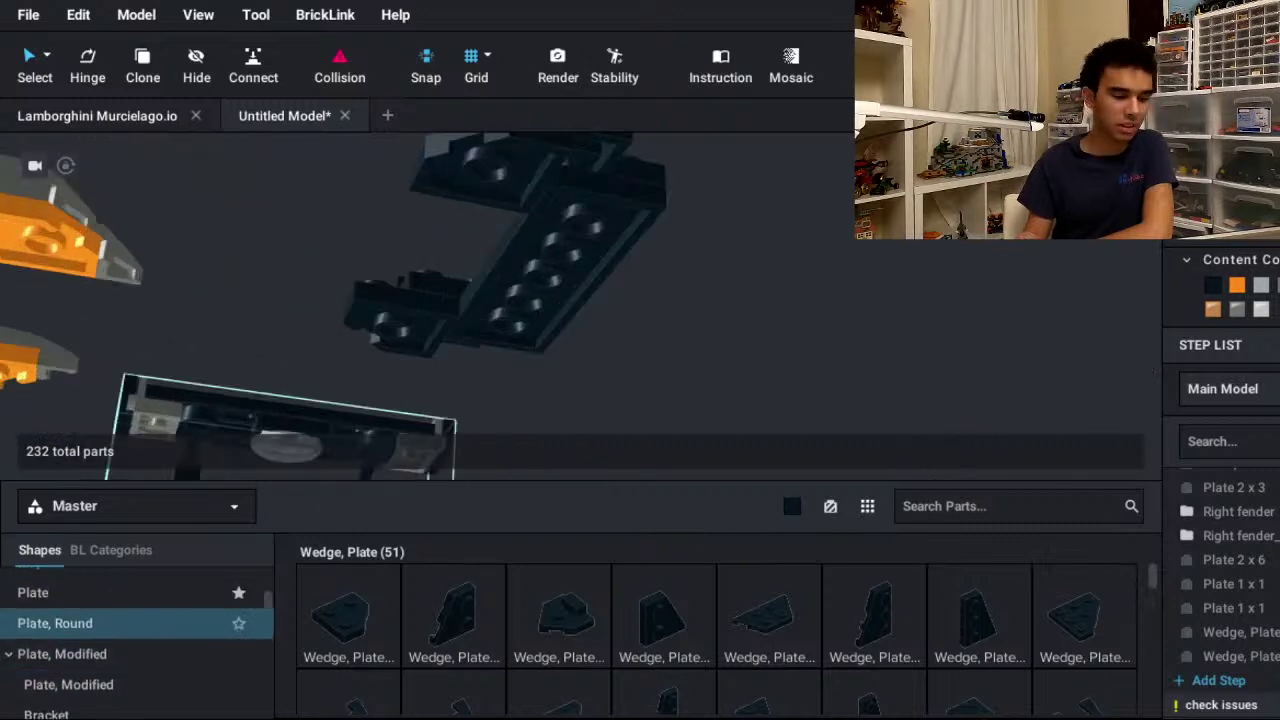
pyautogui.click(60, 592)
pyautogui.click(348, 615)
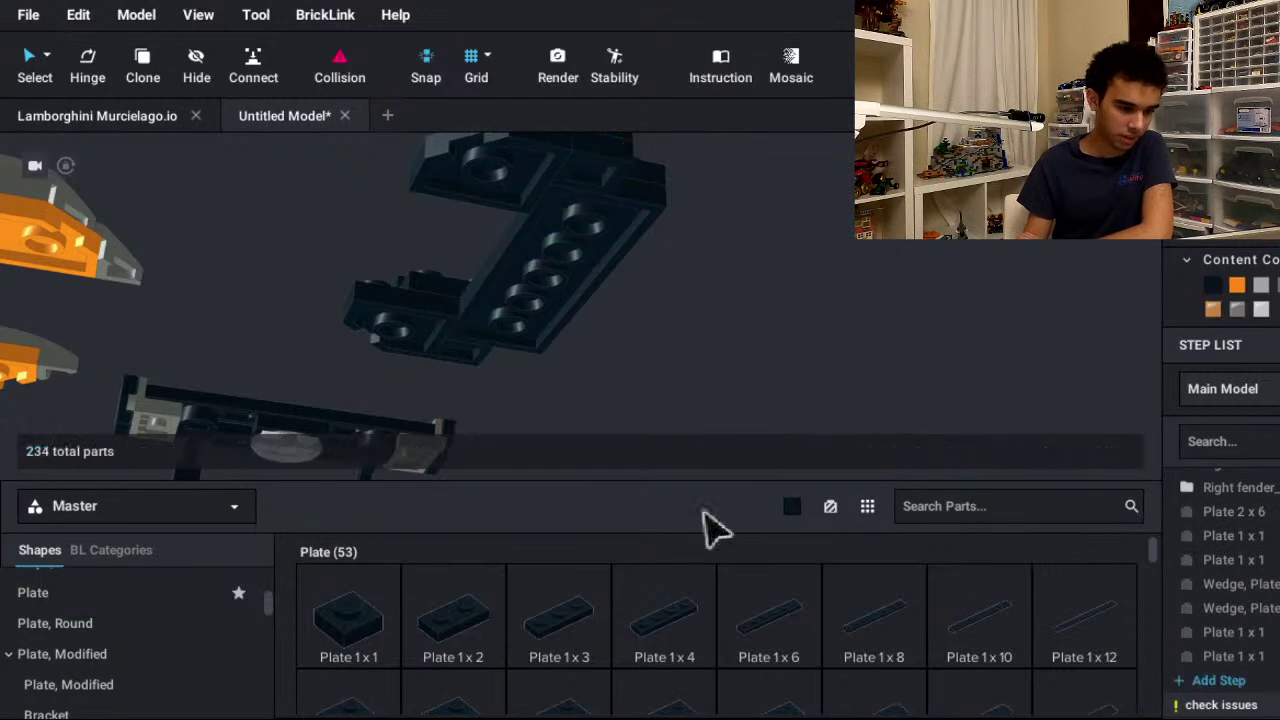
pyautogui.press('Delete')
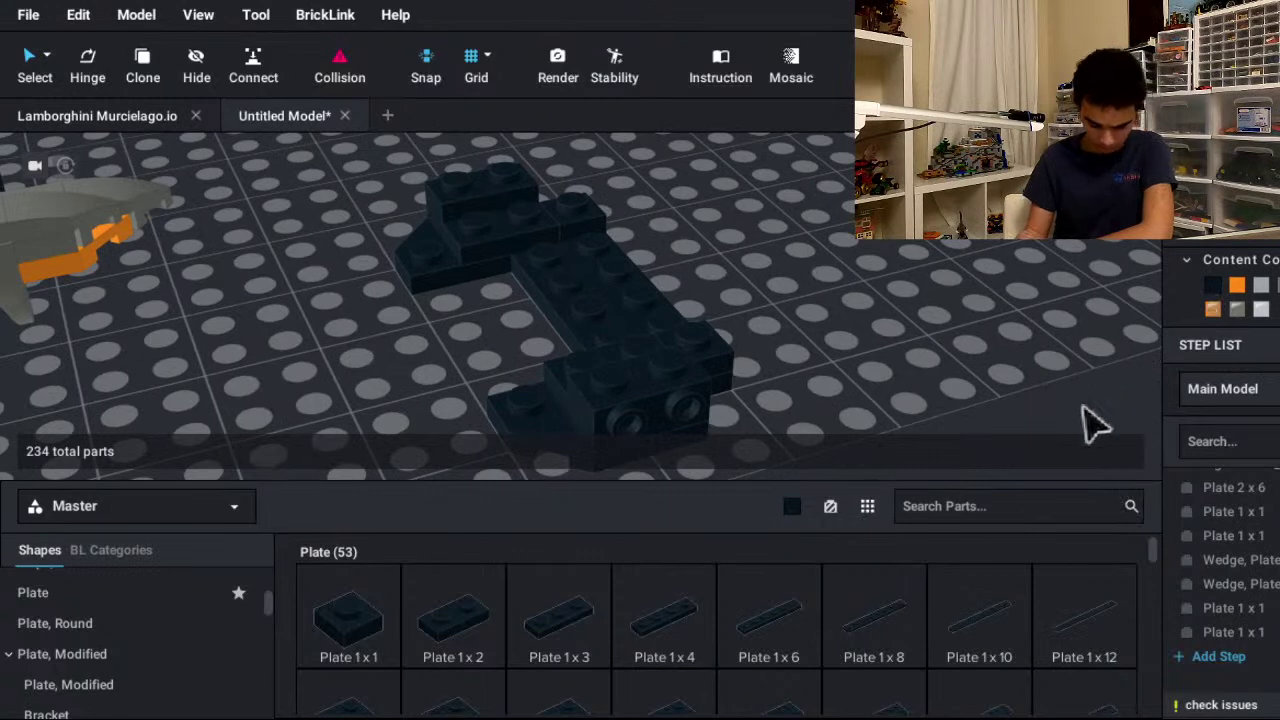
# - Place a black Plate 1 x 2 on top at each end of the Plate 2 x 6 assembly and discard the extra copy
pyautogui.click(453, 620)
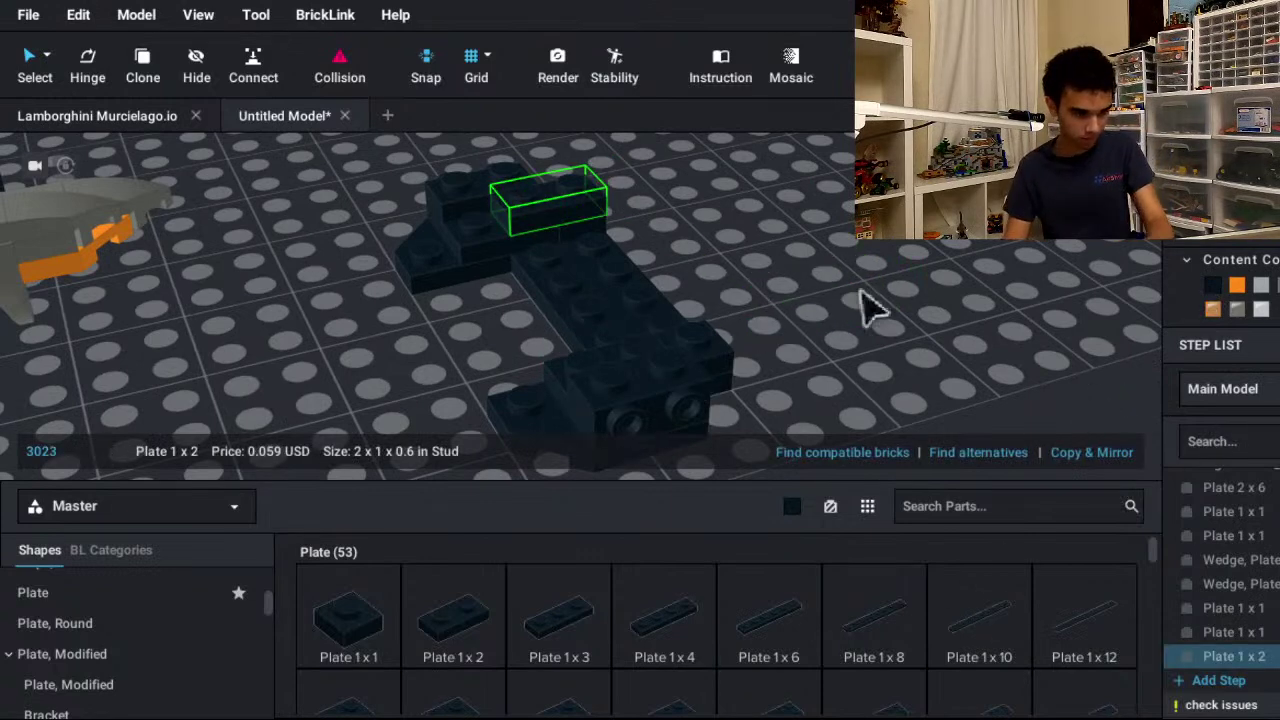
pyautogui.click(572, 197)
pyautogui.click(660, 320)
pyautogui.hotkey('ctrl', 'v')
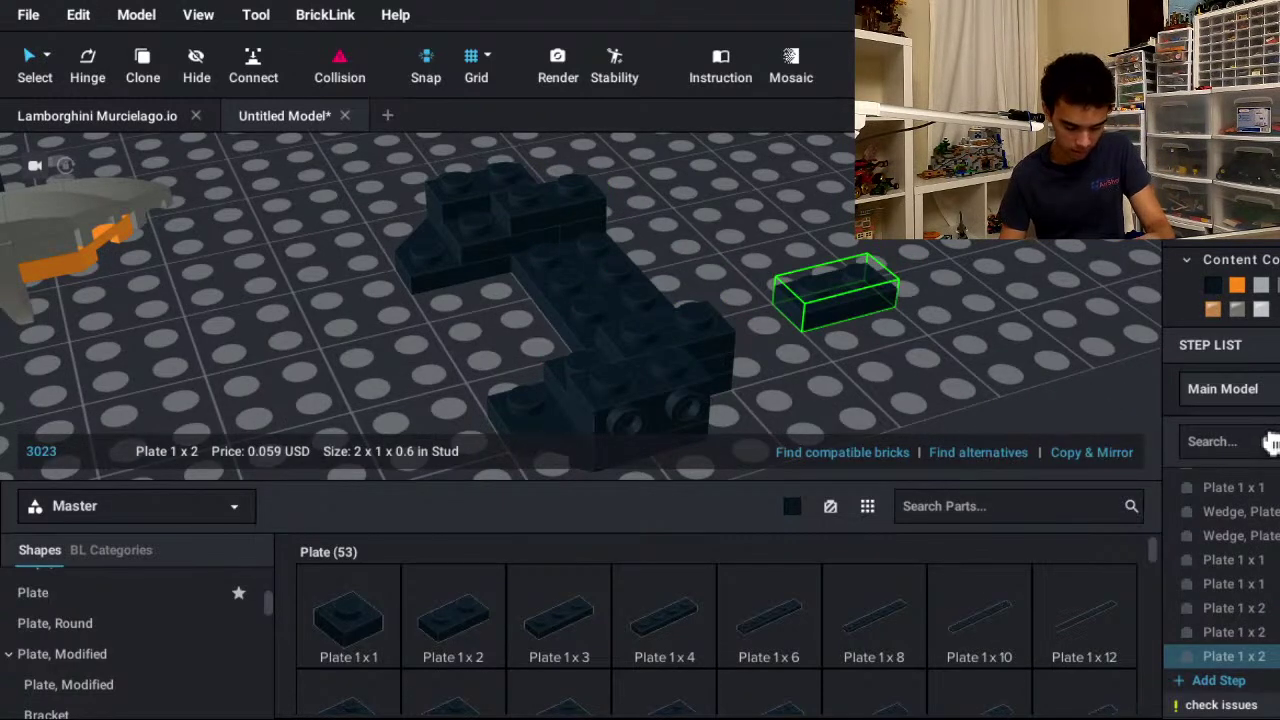
pyautogui.press('Delete')
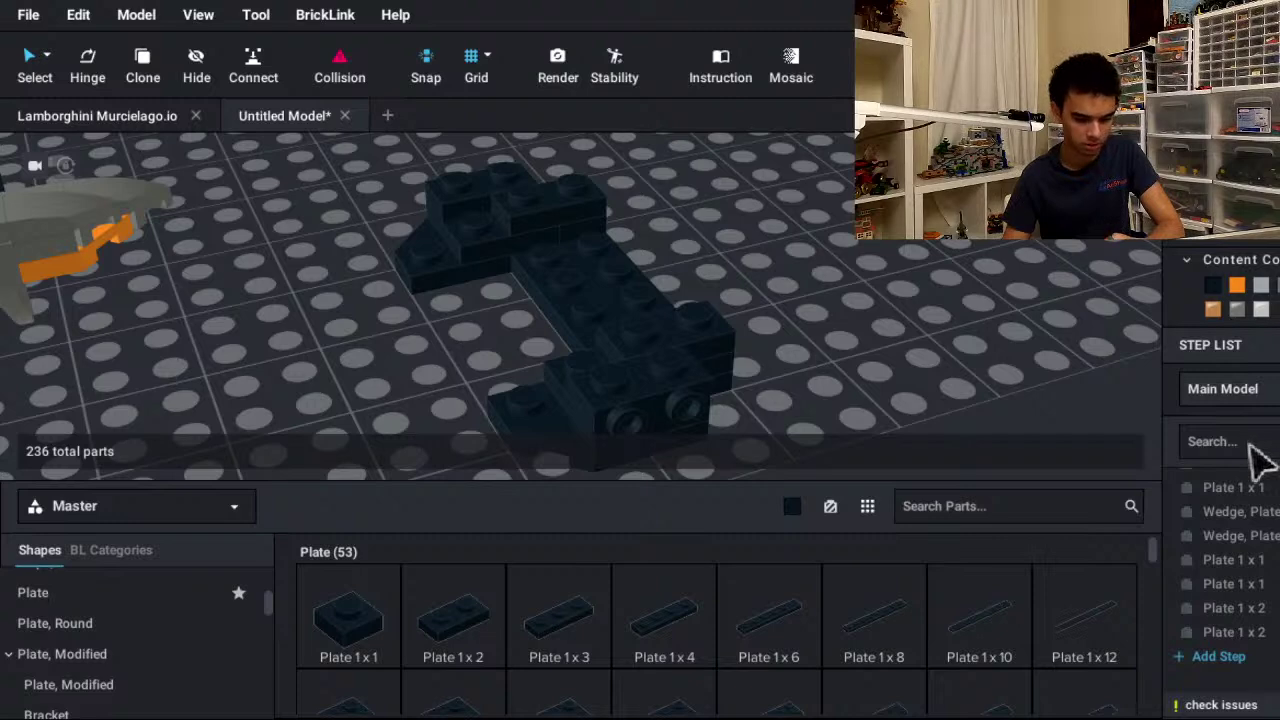
# - Find a black Tile, Round 1 x 1 with Pin among the loose parts and fit it onto one side-stud modified plate
pyautogui.moveTo(1250, 445); pyautogui.dragTo(1279, 434, button='middle')
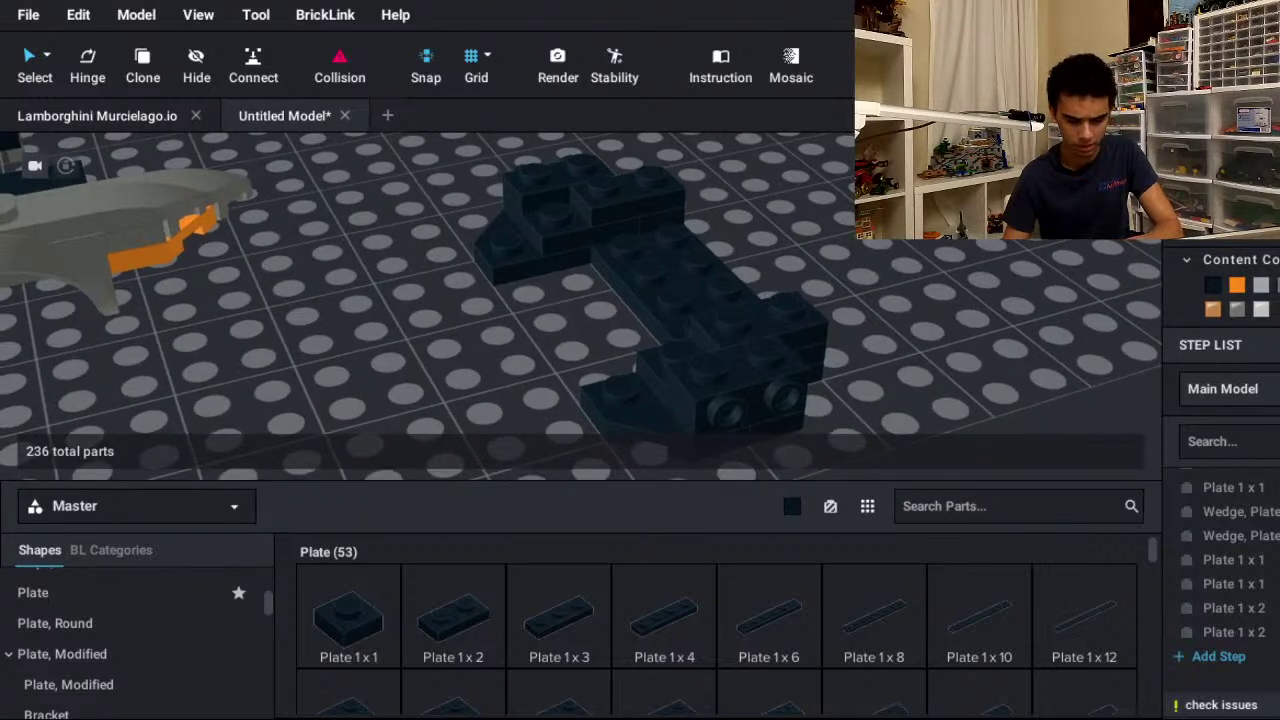
pyautogui.scroll(-8, 786, 357)
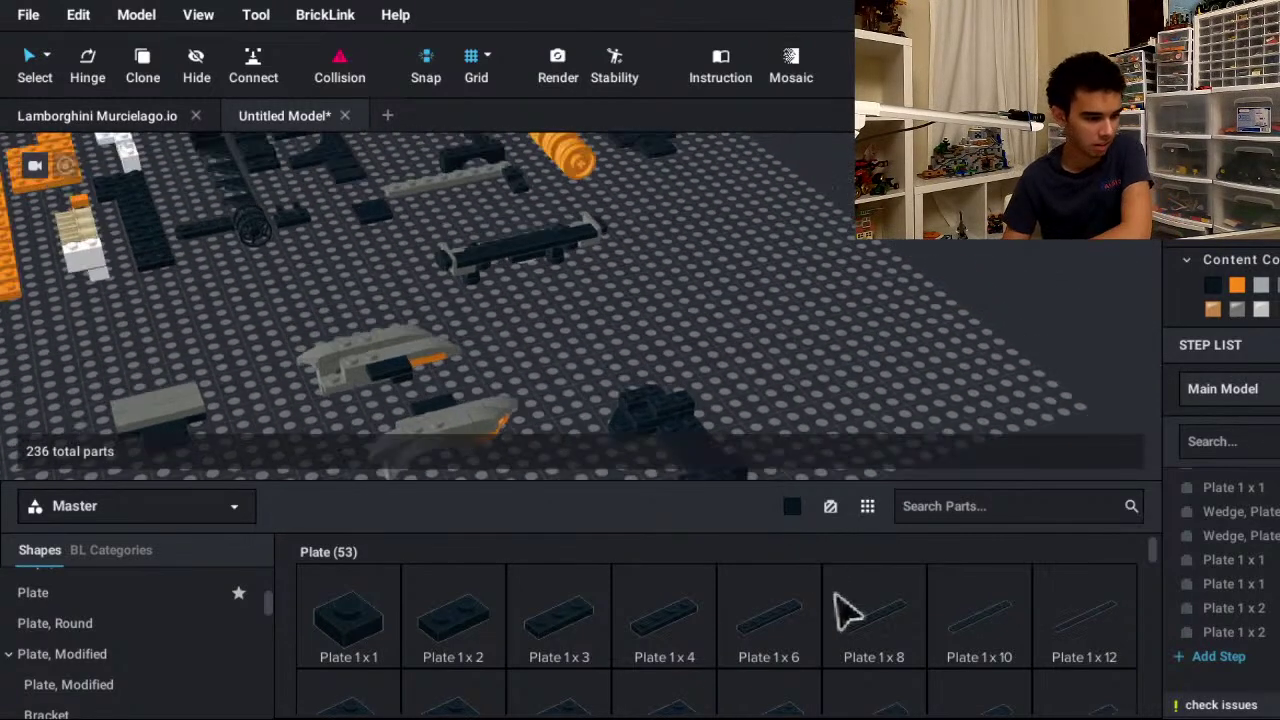
pyautogui.moveTo(530, 415); pyautogui.dragTo(726, 637, button='middle')
pyautogui.moveTo(350, 367)
pyautogui.mouseDown(button='middle')
pyautogui.moveTo(543, 463)
pyautogui.moveTo(660, 487)
pyautogui.moveTo(736, 551)
pyautogui.mouseUp(button='middle')
pyautogui.moveTo(564, 551); pyautogui.dragTo(776, 392, button='middle')
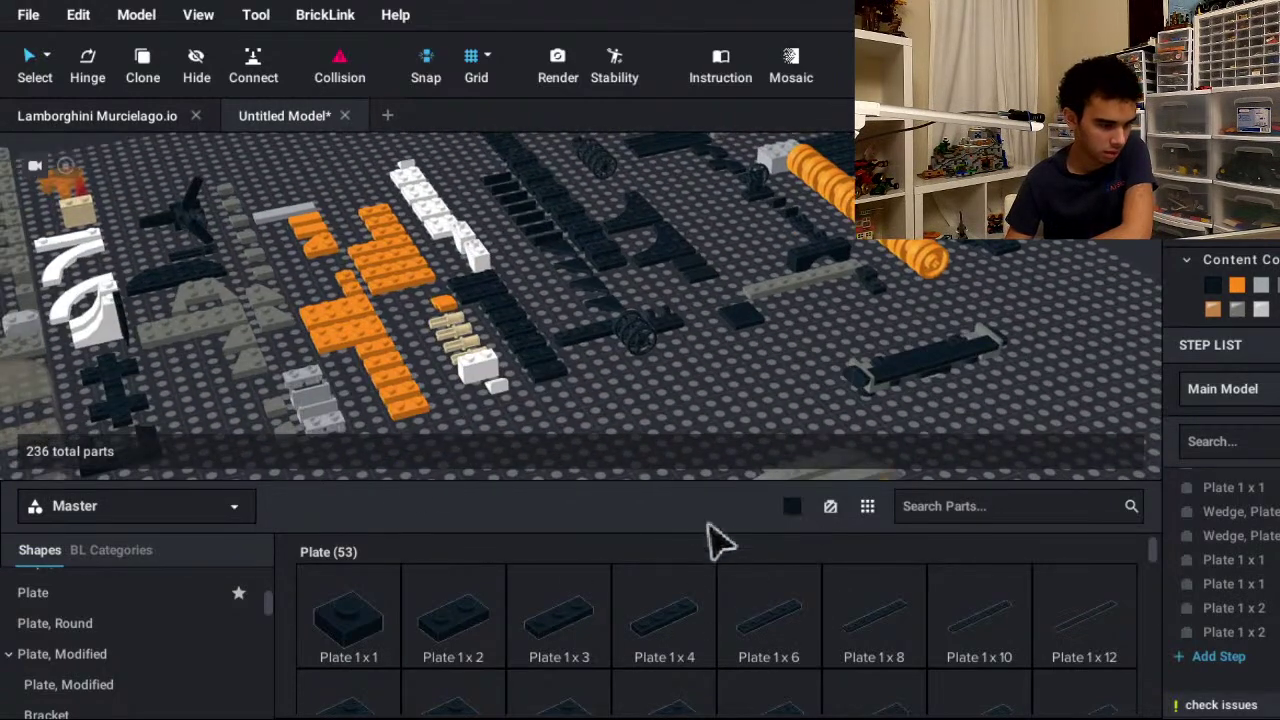
pyautogui.moveTo(370, 478); pyautogui.dragTo(600, 561, button='middle')
pyautogui.moveTo(1100, 429); pyautogui.dragTo(1028, 545, button='middle')
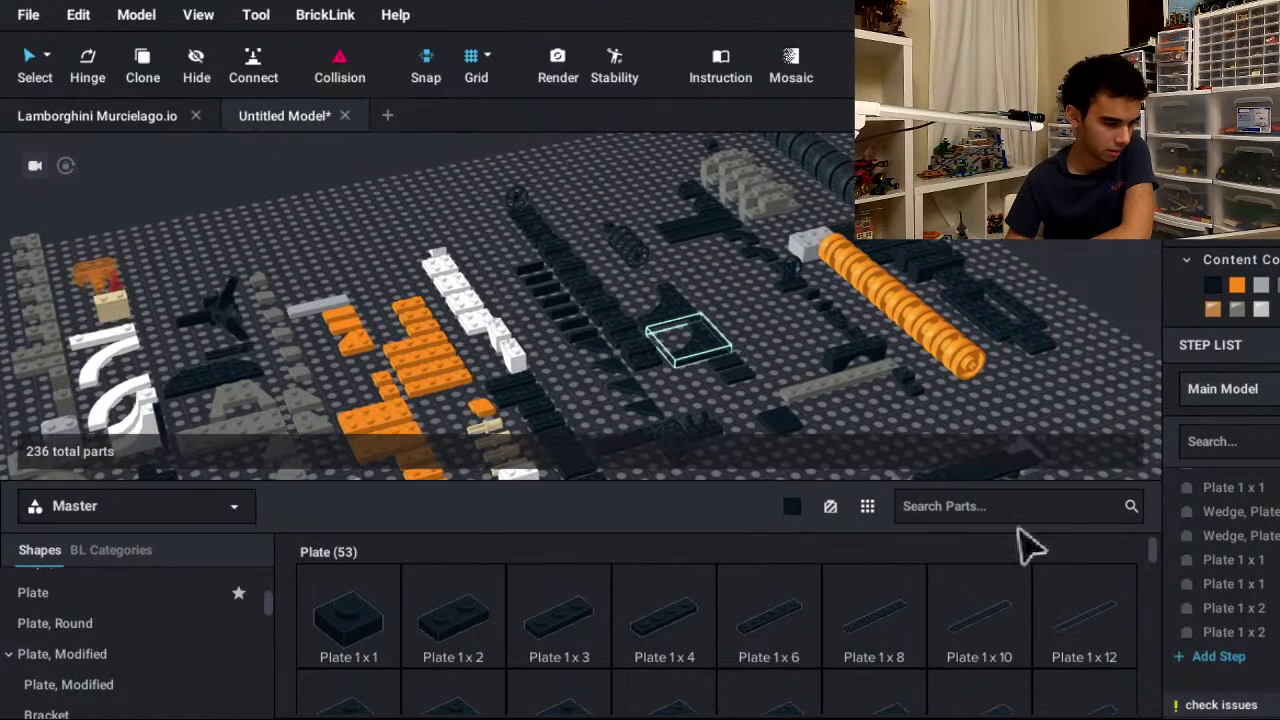
pyautogui.moveTo(906, 564); pyautogui.dragTo(1270, 430, button='middle')
pyautogui.moveTo(978, 460); pyautogui.dragTo(1062, 202, button='middle')
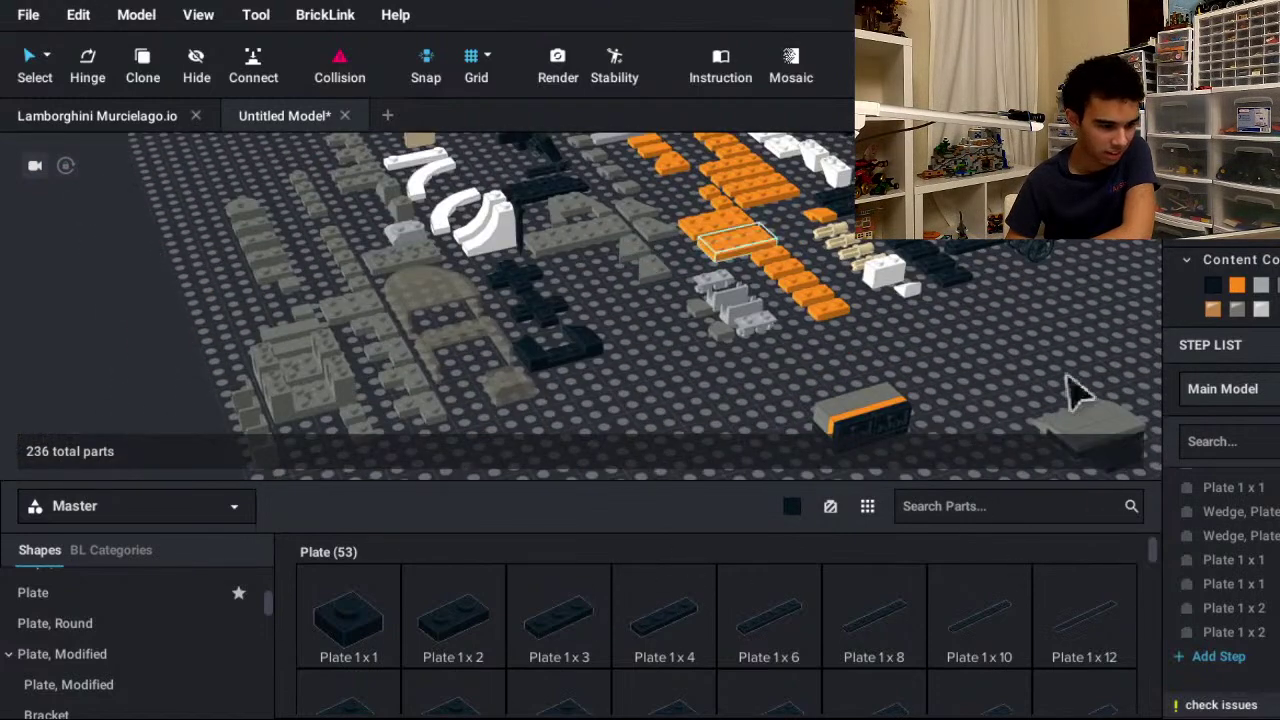
pyautogui.moveTo(1075, 390); pyautogui.dragTo(851, 443, button='middle')
pyautogui.moveTo(1028, 369); pyautogui.dragTo(780, 477, button='middle')
pyautogui.moveTo(1010, 470); pyautogui.dragTo(849, 394, button='middle')
pyautogui.moveTo(954, 401); pyautogui.dragTo(825, 705, button='middle')
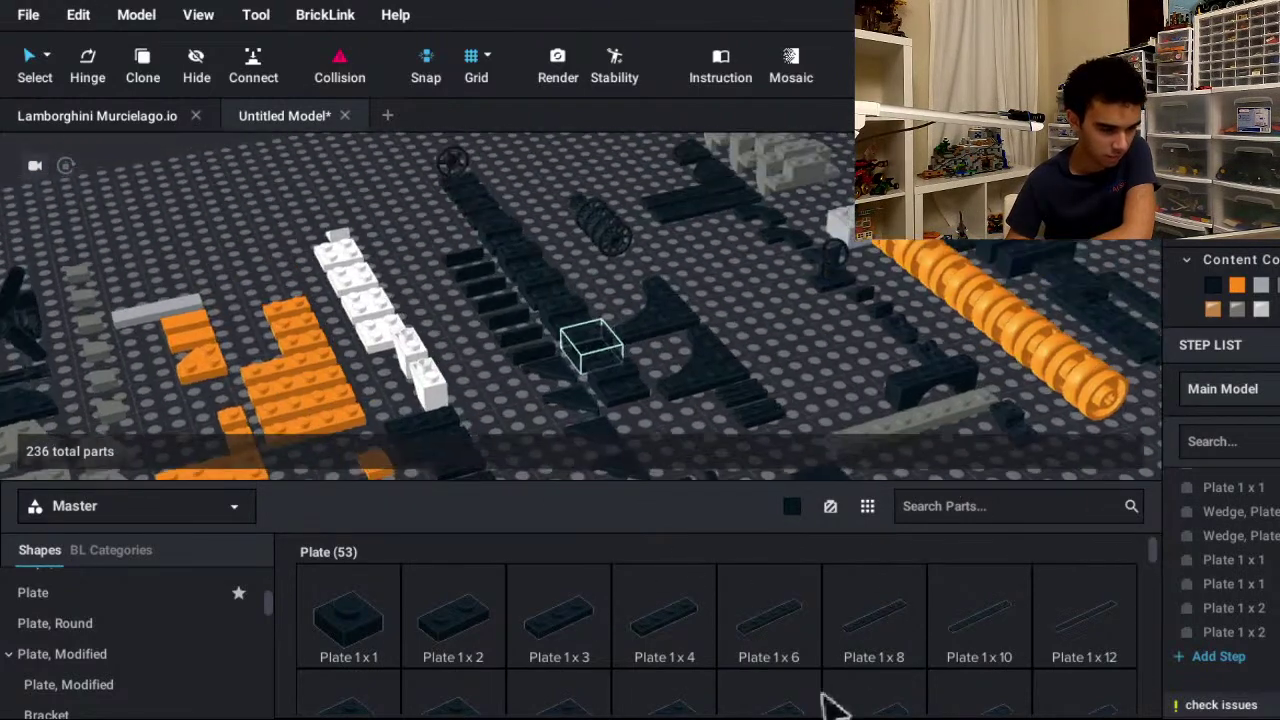
pyautogui.scroll(2, 1034, 363)
pyautogui.moveTo(1034, 371); pyautogui.dragTo(680, 400, button='middle')
pyautogui.scroll(3, 840, 462)
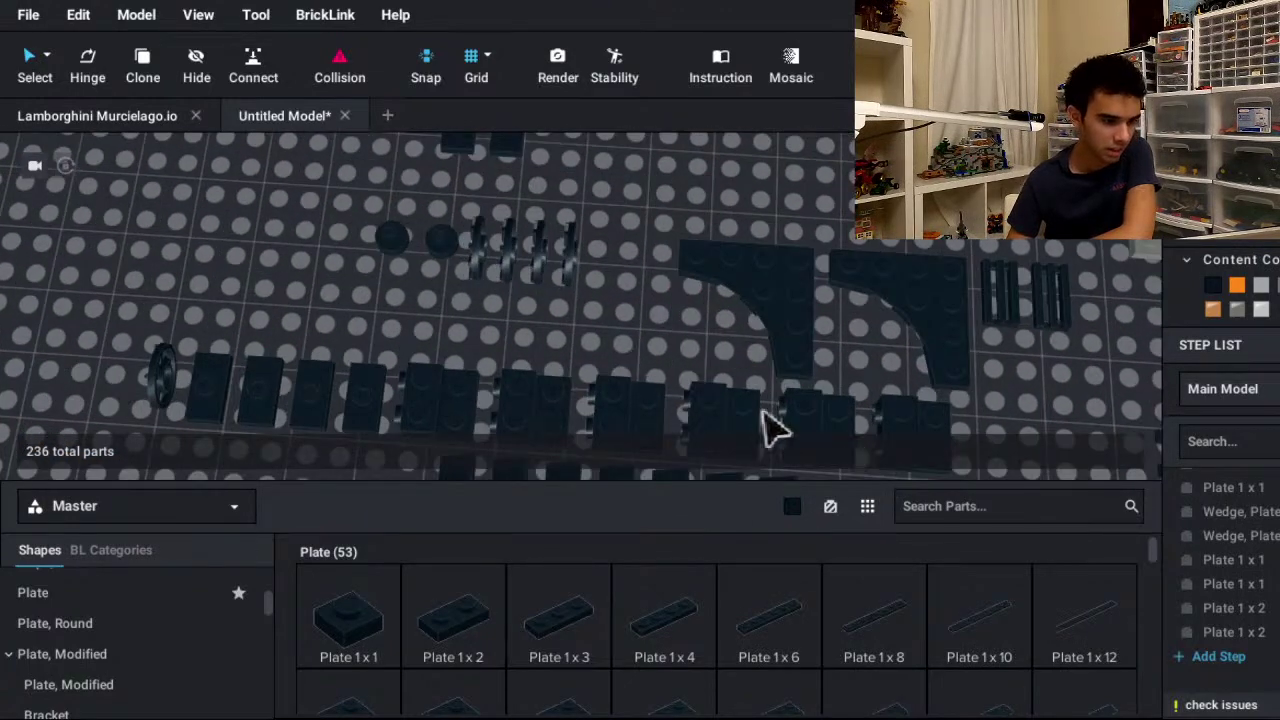
pyautogui.moveTo(763, 412); pyautogui.dragTo(672, 377)
pyautogui.click(668, 375)
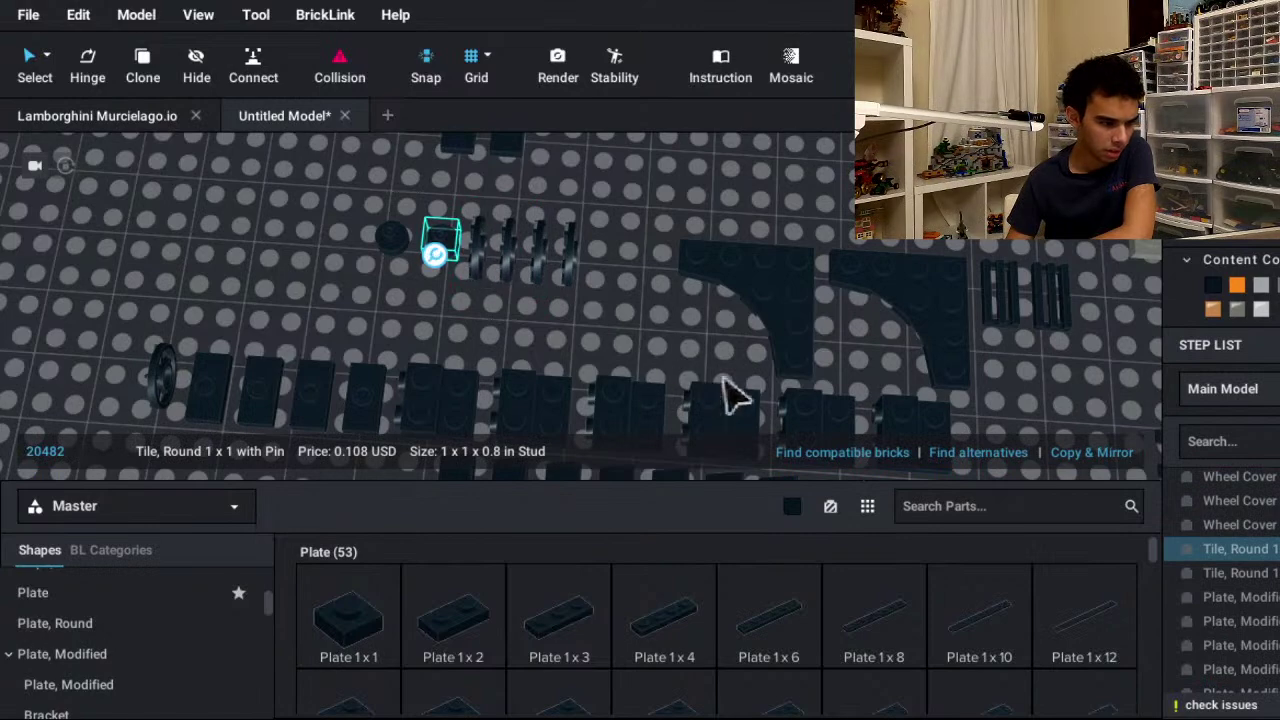
pyautogui.moveTo(1073, 512); pyautogui.dragTo(1029, 399, button='right')
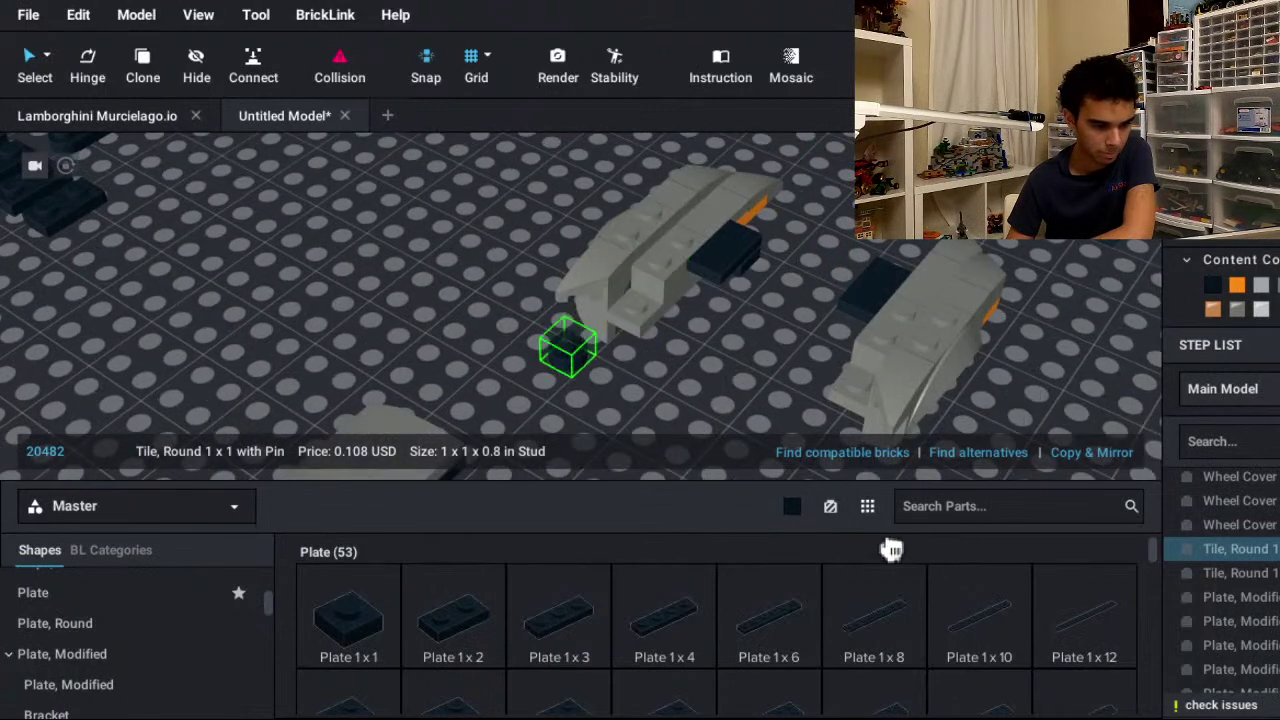
pyautogui.moveTo(891, 549); pyautogui.dragTo(843, 387, button='right')
pyautogui.moveTo(1080, 418); pyautogui.dragTo(850, 555, button='right')
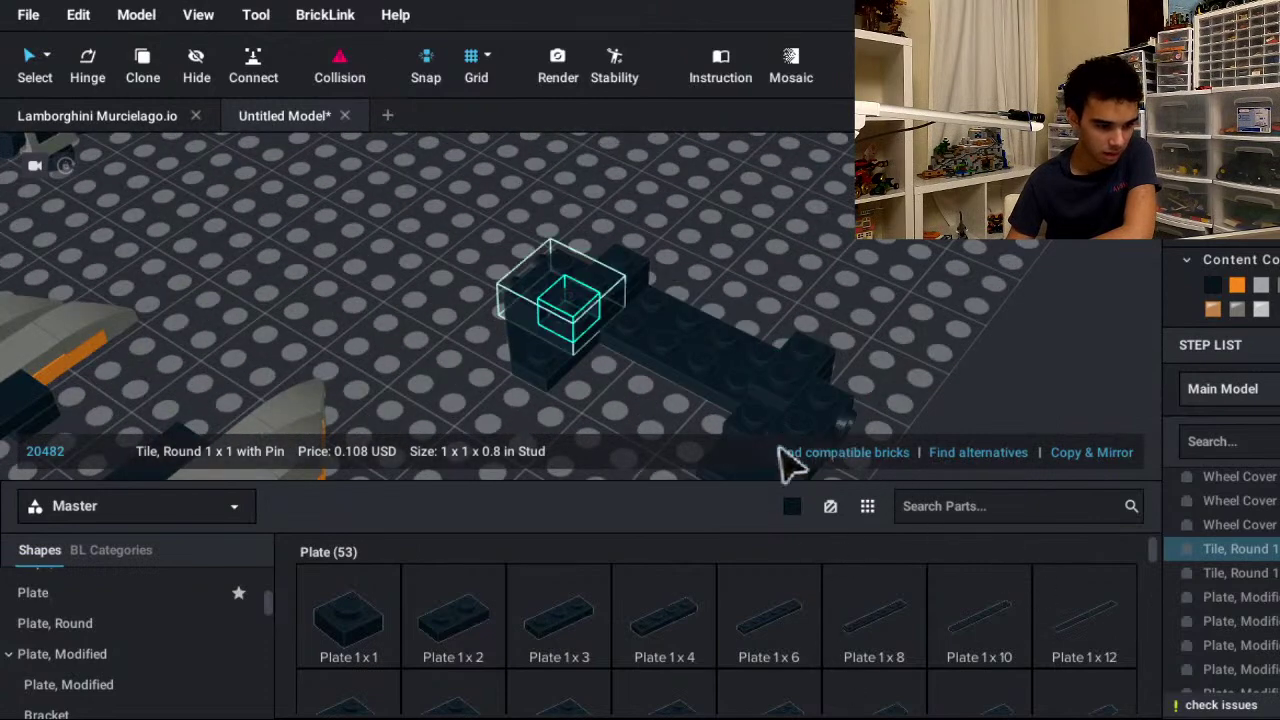
# - Fit the second black Tile, Round 1 x 1 with Pin onto the modified plate at the assembly's other end
pyautogui.scroll(-5, 690, 447)
pyautogui.moveTo(330, 352); pyautogui.dragTo(450, 415, button='right')
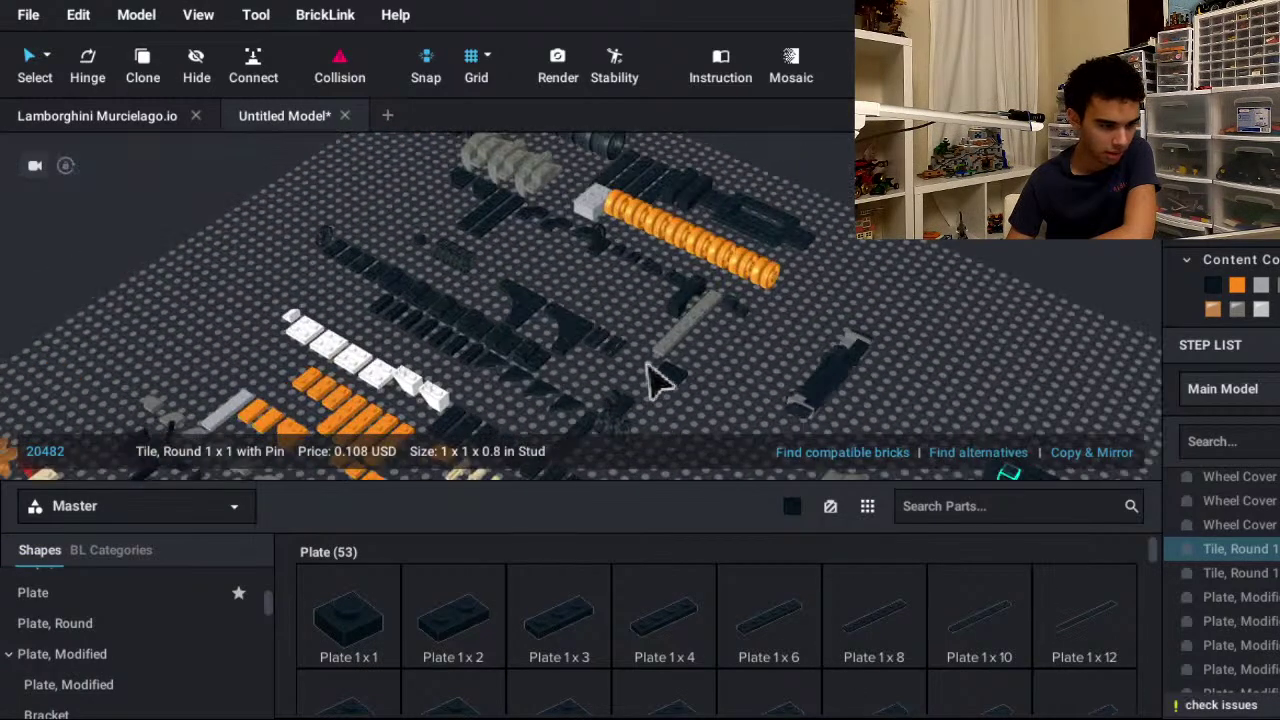
pyautogui.moveTo(420, 238); pyautogui.dragTo(747, 410)
pyautogui.scroll(4, 923, 331)
pyautogui.scroll(3, 674, 346)
pyautogui.press('Escape')
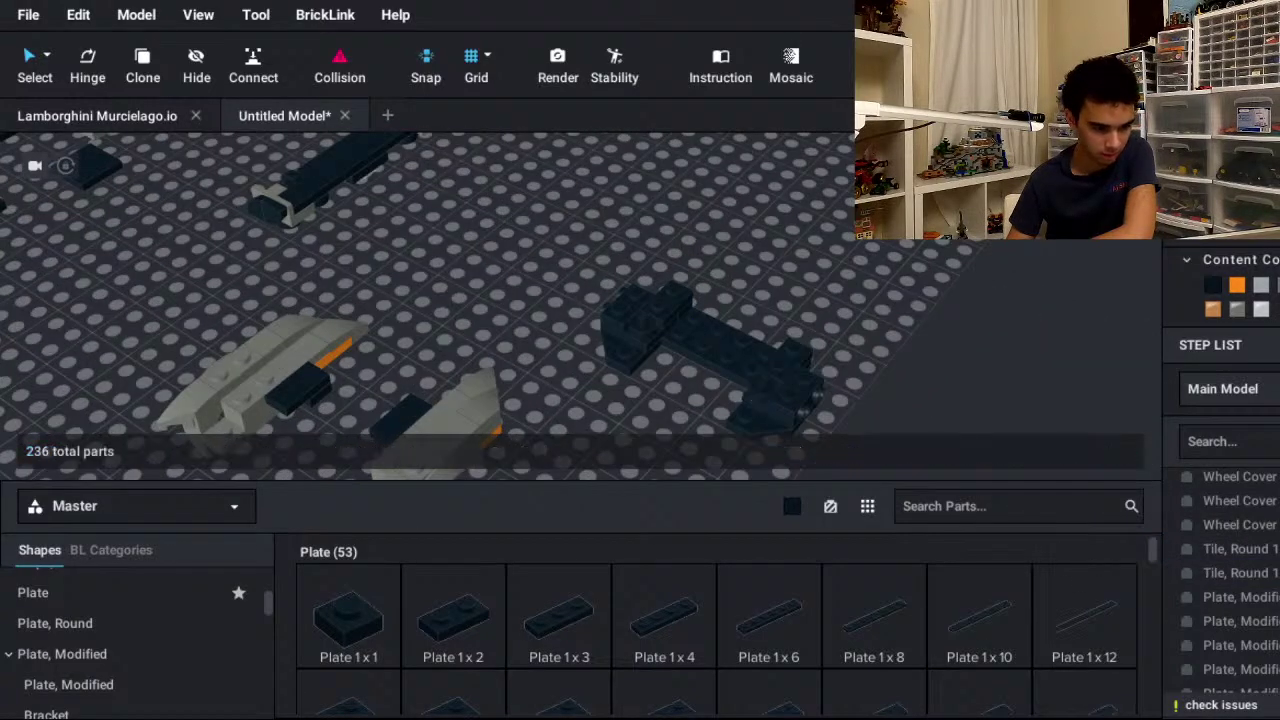
# - Lay an orange Minifig, Weapon Axe Head with Bar from the loose parts flat and mount it on one end of the black assembly
pyautogui.scroll(-10, 674, 457)
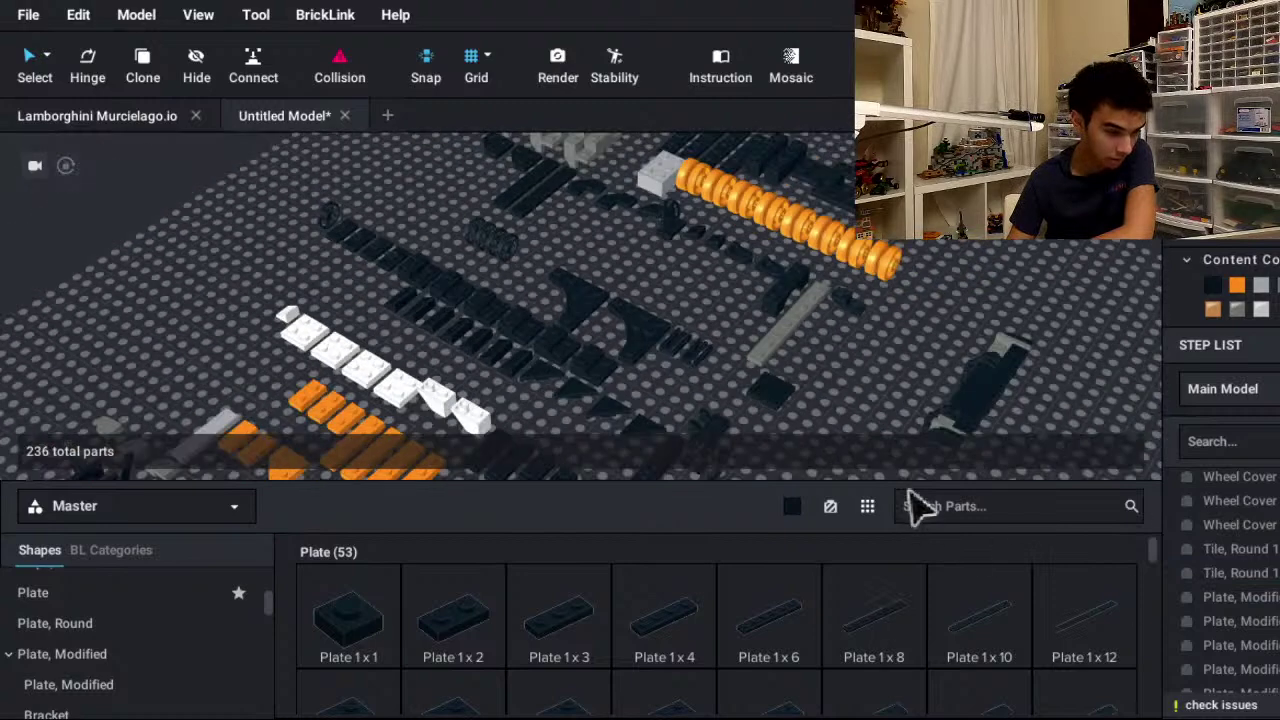
pyautogui.scroll(2, 540, 465)
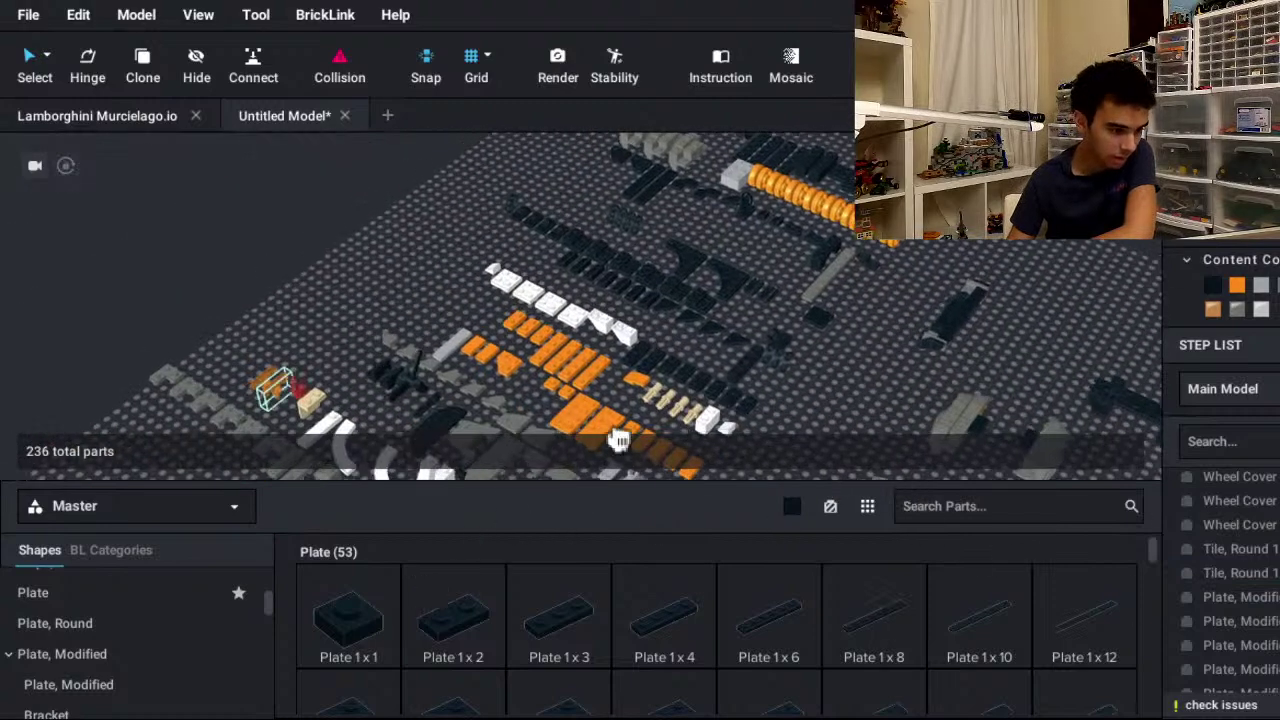
pyautogui.moveTo(618, 440); pyautogui.dragTo(923, 345)
pyautogui.scroll(6, 963, 440)
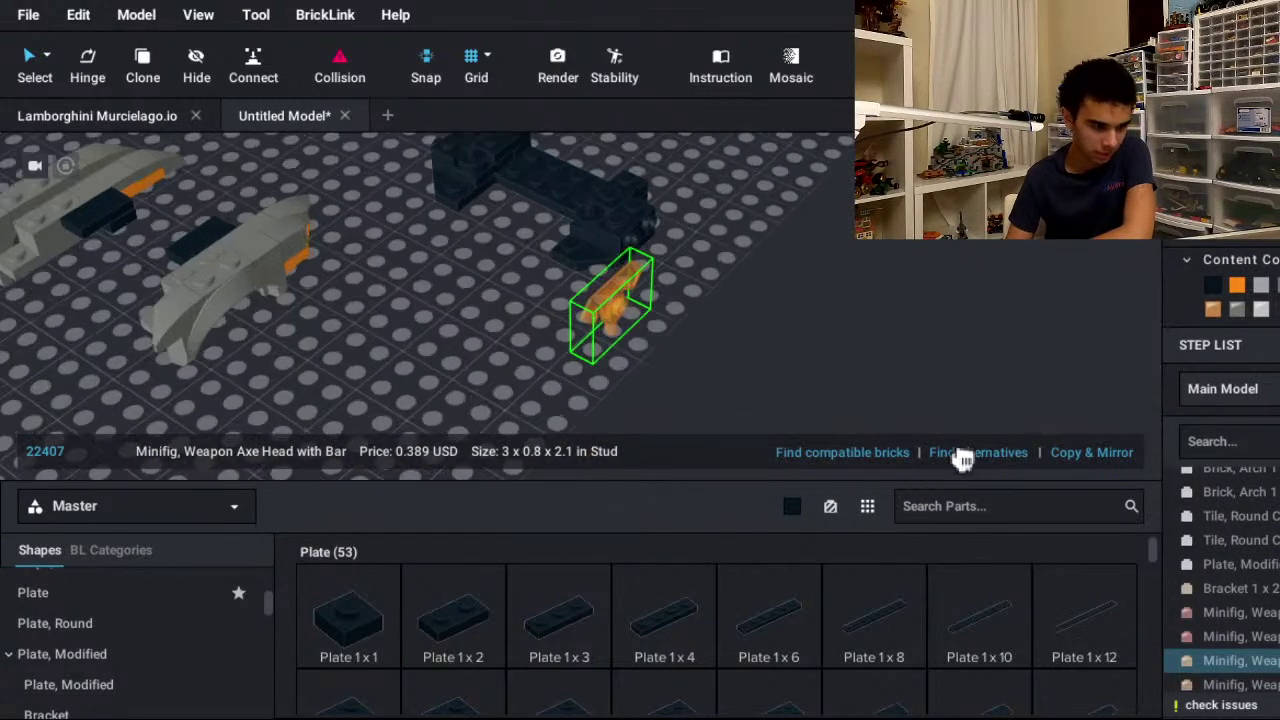
pyautogui.moveTo(906, 477); pyautogui.dragTo(746, 486, button='right')
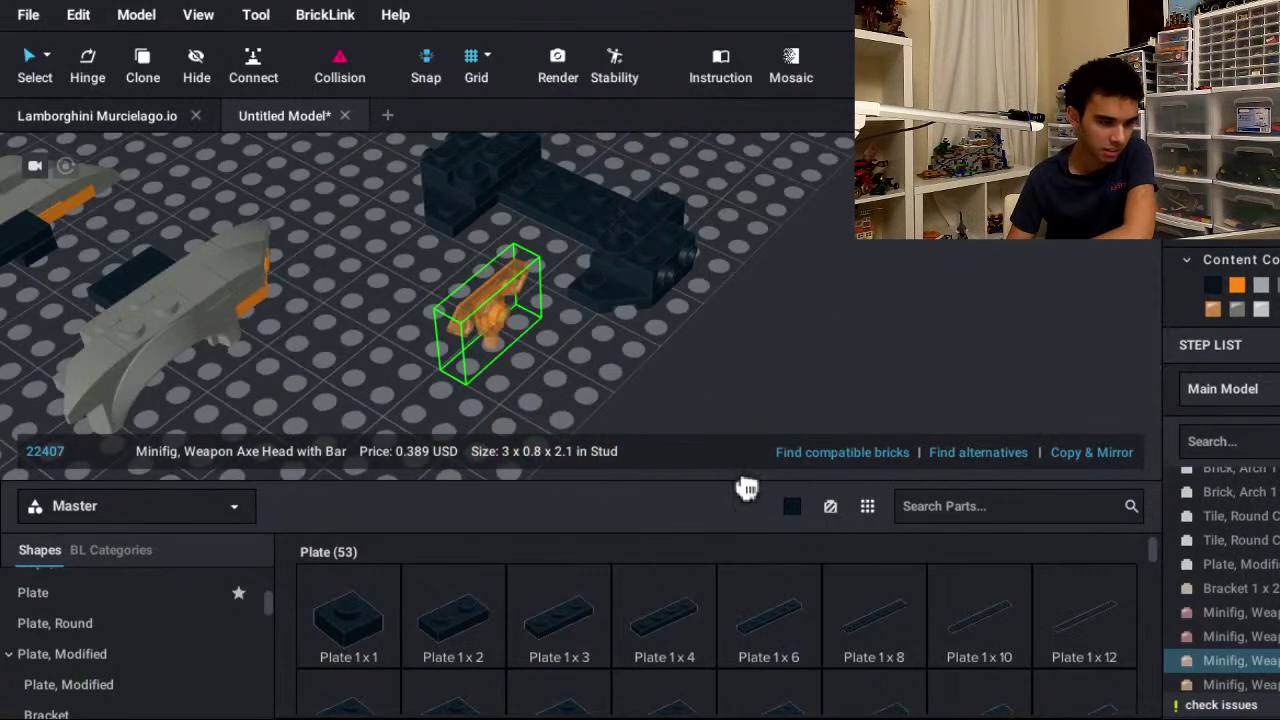
pyautogui.press('Up')
pyautogui.press('Left')
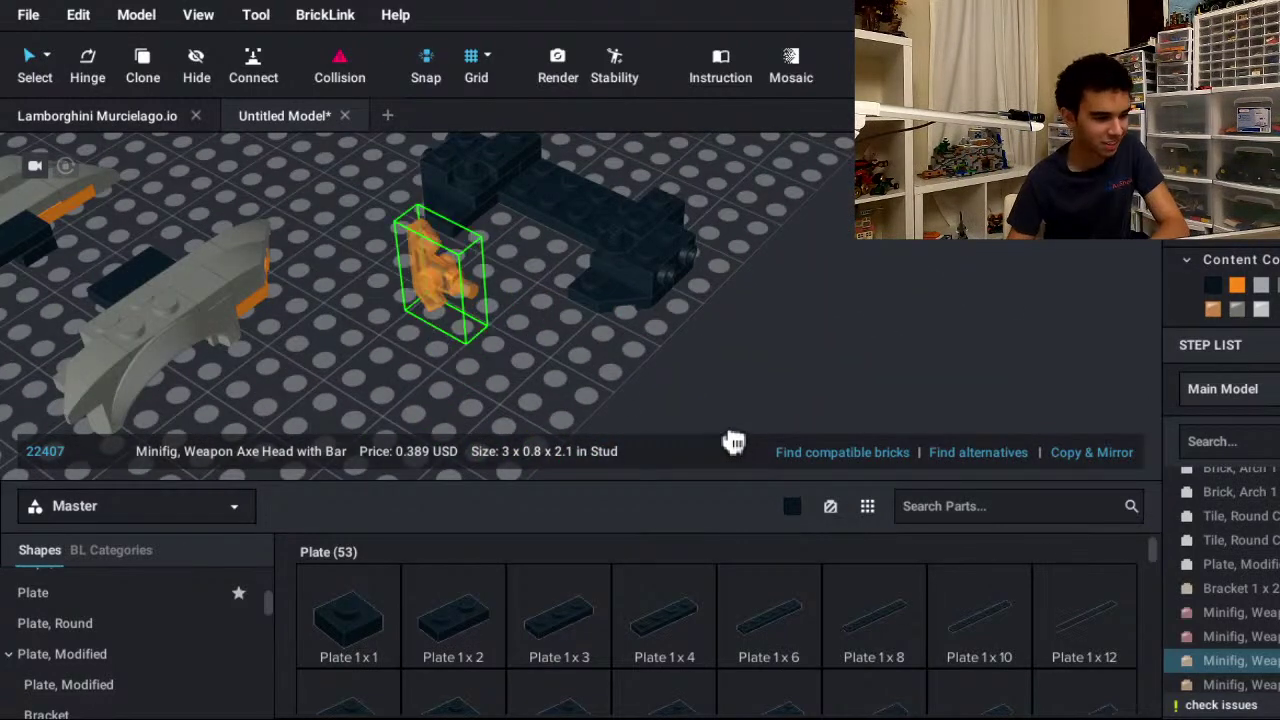
pyautogui.press('Down')
pyautogui.moveTo(733, 443); pyautogui.dragTo(957, 329)
# - Mount the other orange Minifig, Weapon Axe Head with Bar on the opposite end of the black assembly
pyautogui.scroll(-3, 580, 340)
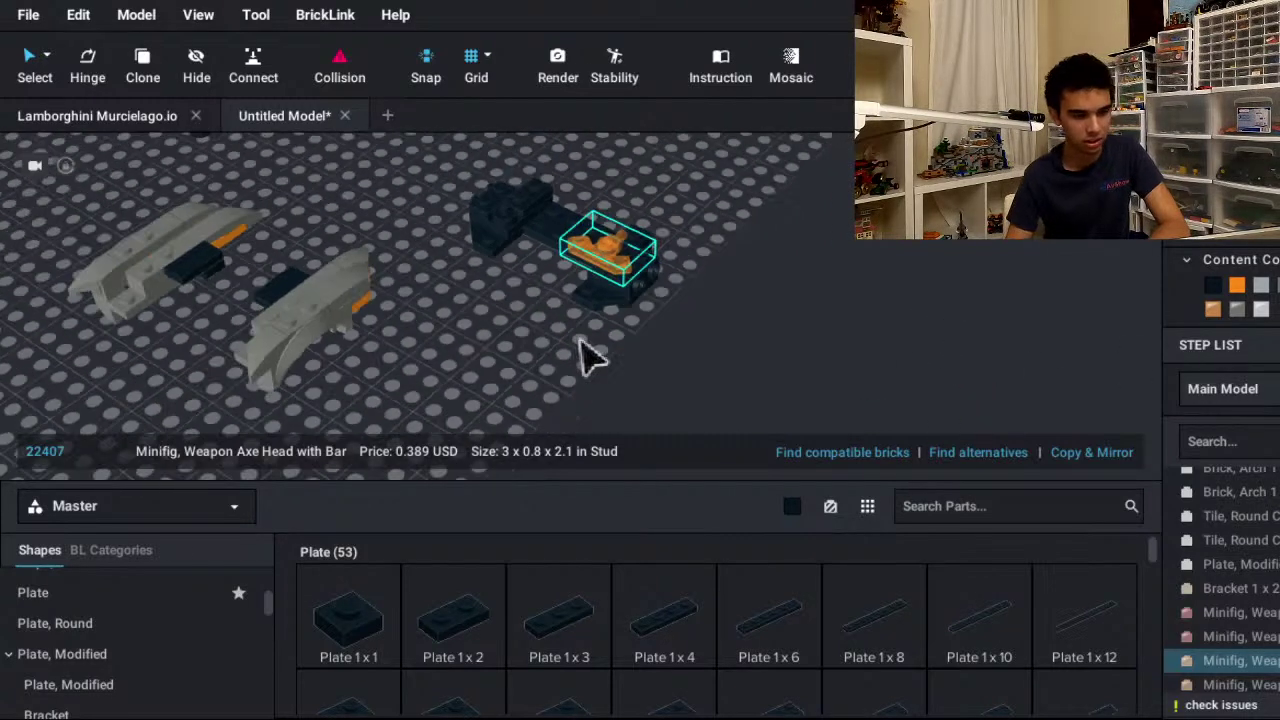
pyautogui.moveTo(580, 340); pyautogui.dragTo(1078, 530, button='middle')
pyautogui.moveTo(610, 386); pyautogui.dragTo(975, 428, button='middle')
pyautogui.scroll(-4, 214, 427)
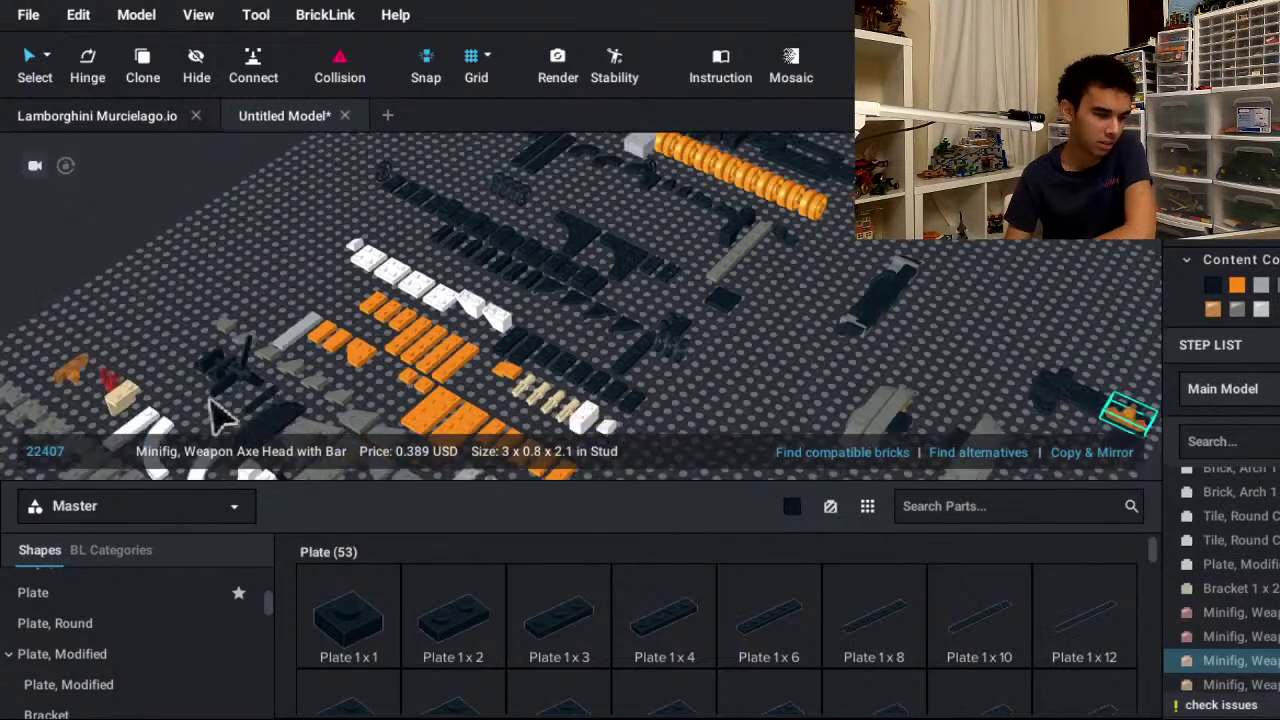
pyautogui.scroll(4, 1000, 350)
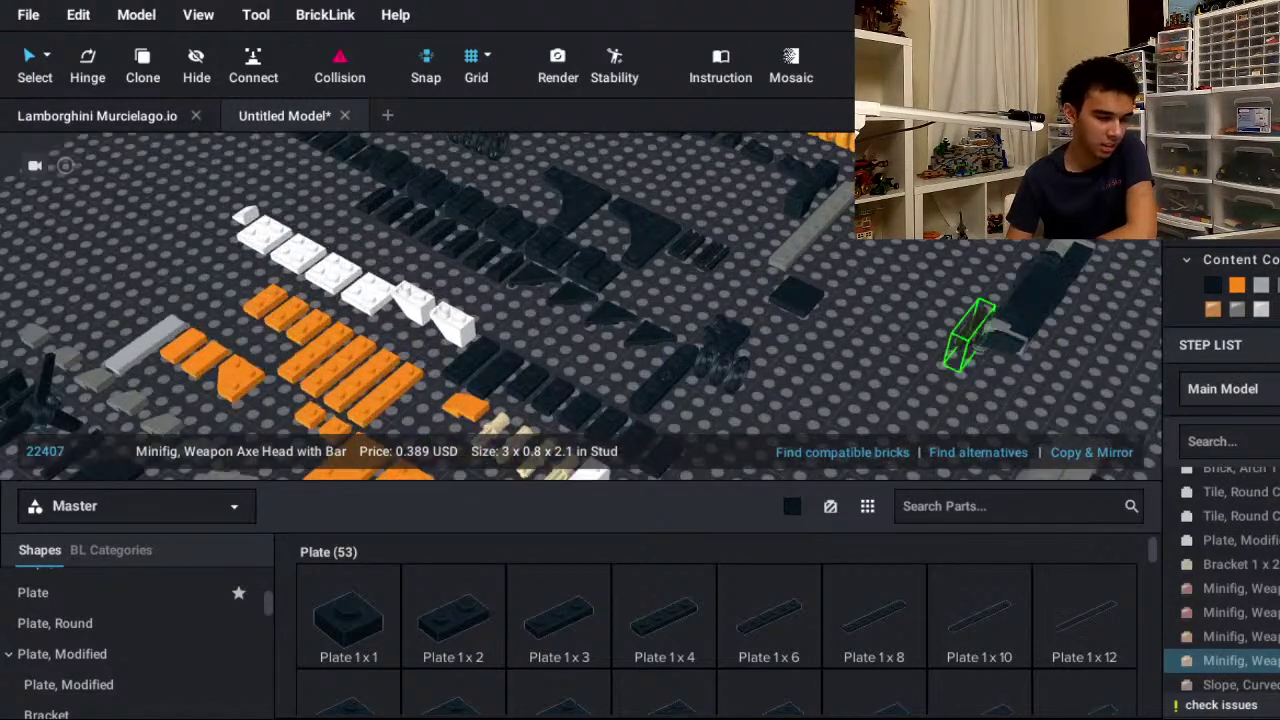
pyautogui.moveTo(962, 335); pyautogui.dragTo(366, 317, button='middle')
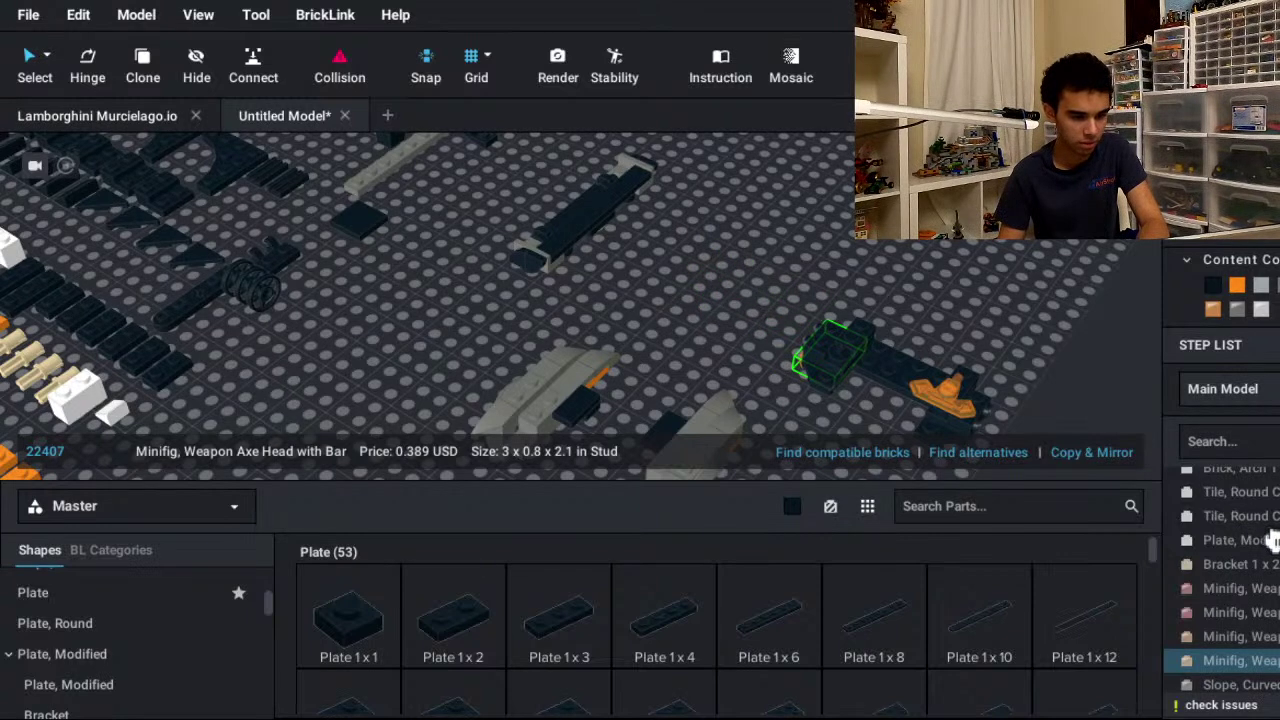
pyautogui.press('Escape')
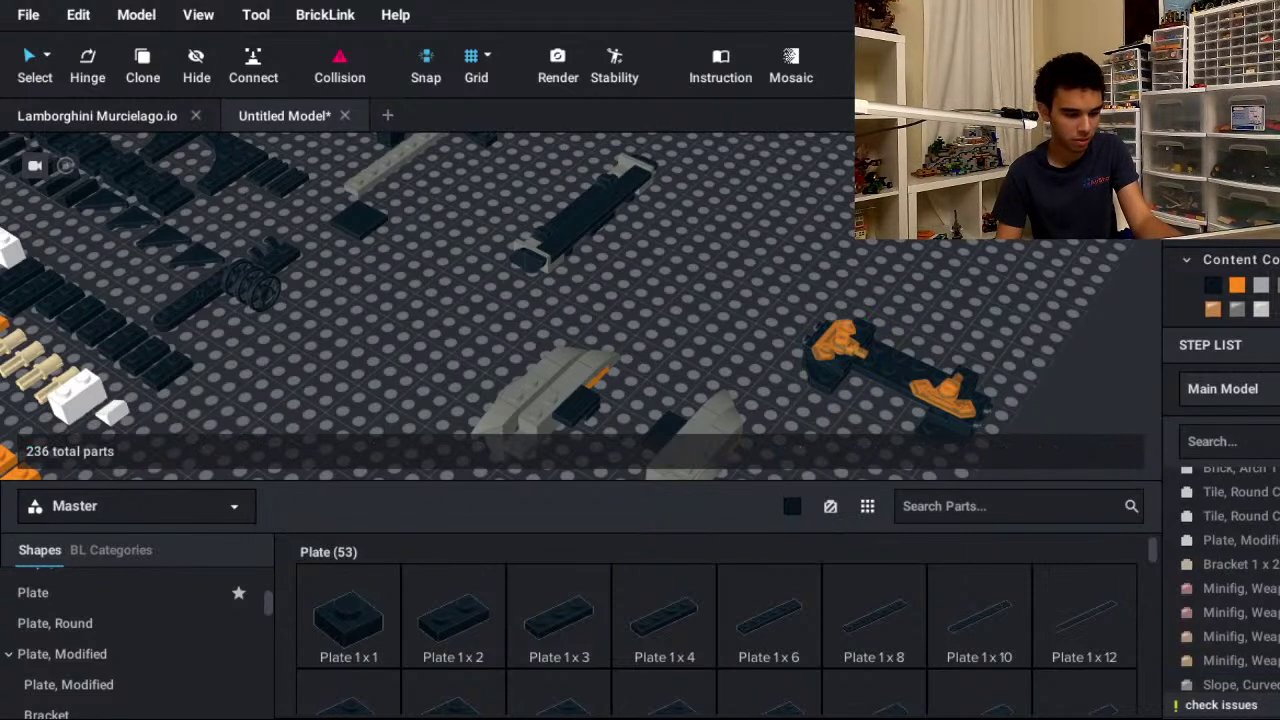
# - Switch the view orientation to Top and centre on the black assembly with the two axe heads
pyautogui.moveTo(640, 310); pyautogui.dragTo(570, 305, button='right')
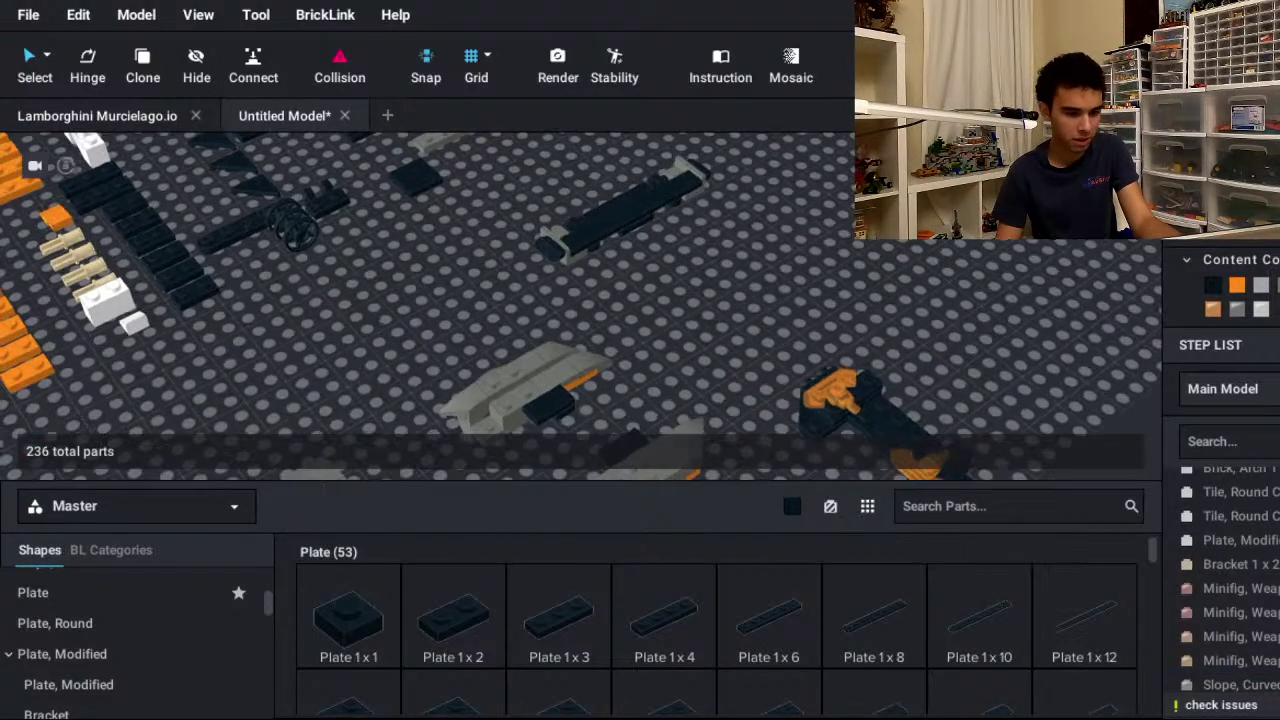
pyautogui.click(80, 15)
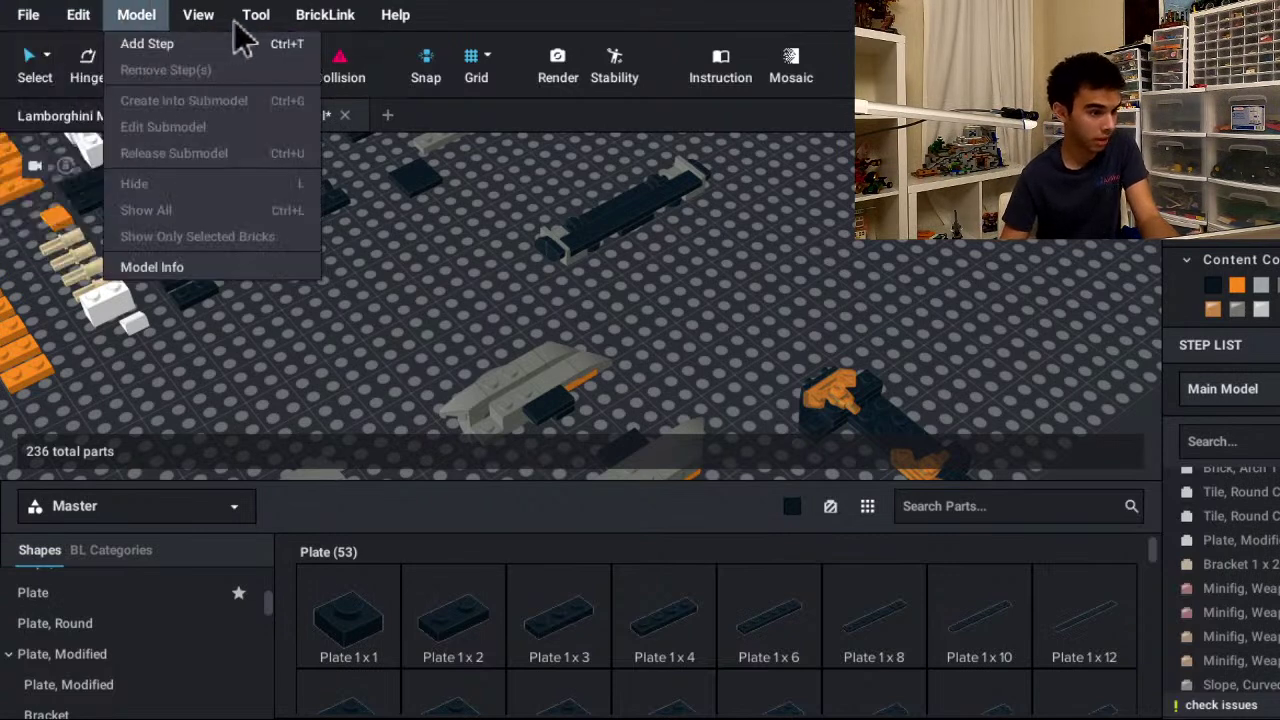
pyautogui.moveTo(385, 127)
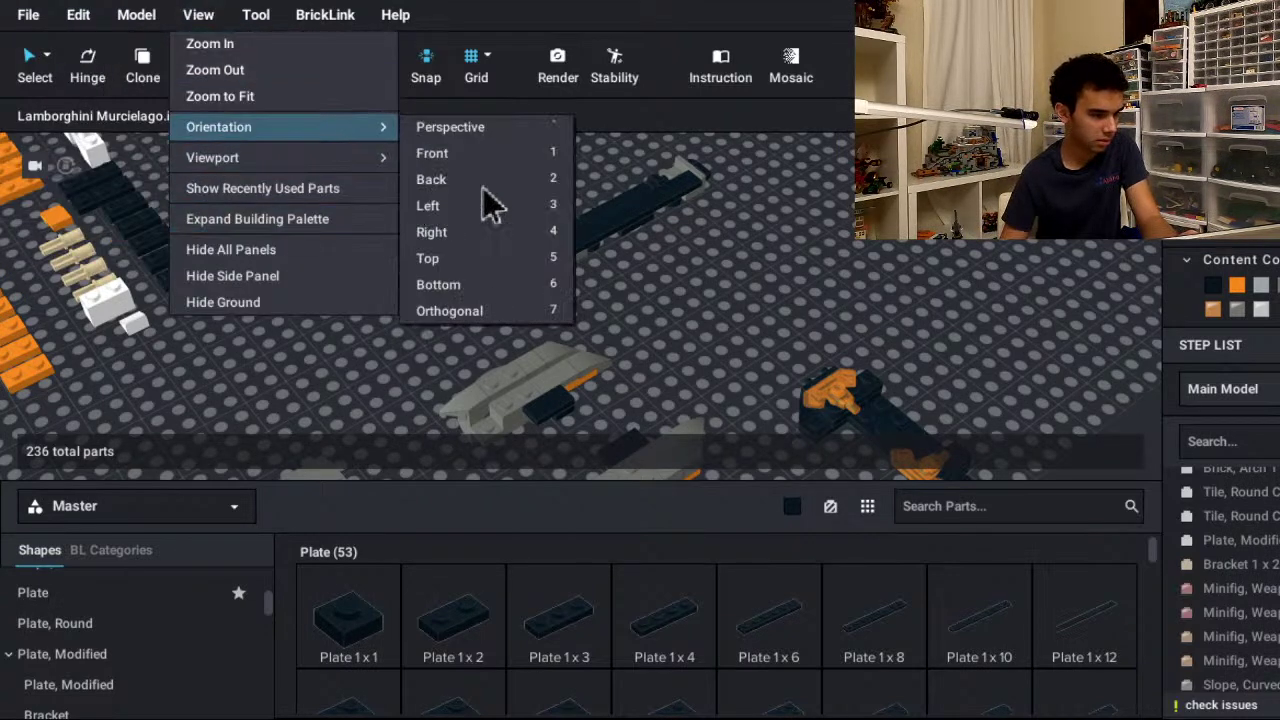
pyautogui.press('Right')
pyautogui.press('Down')
pyautogui.press('Down')
pyautogui.press('Down')
pyautogui.press('Down')
pyautogui.press('Down')
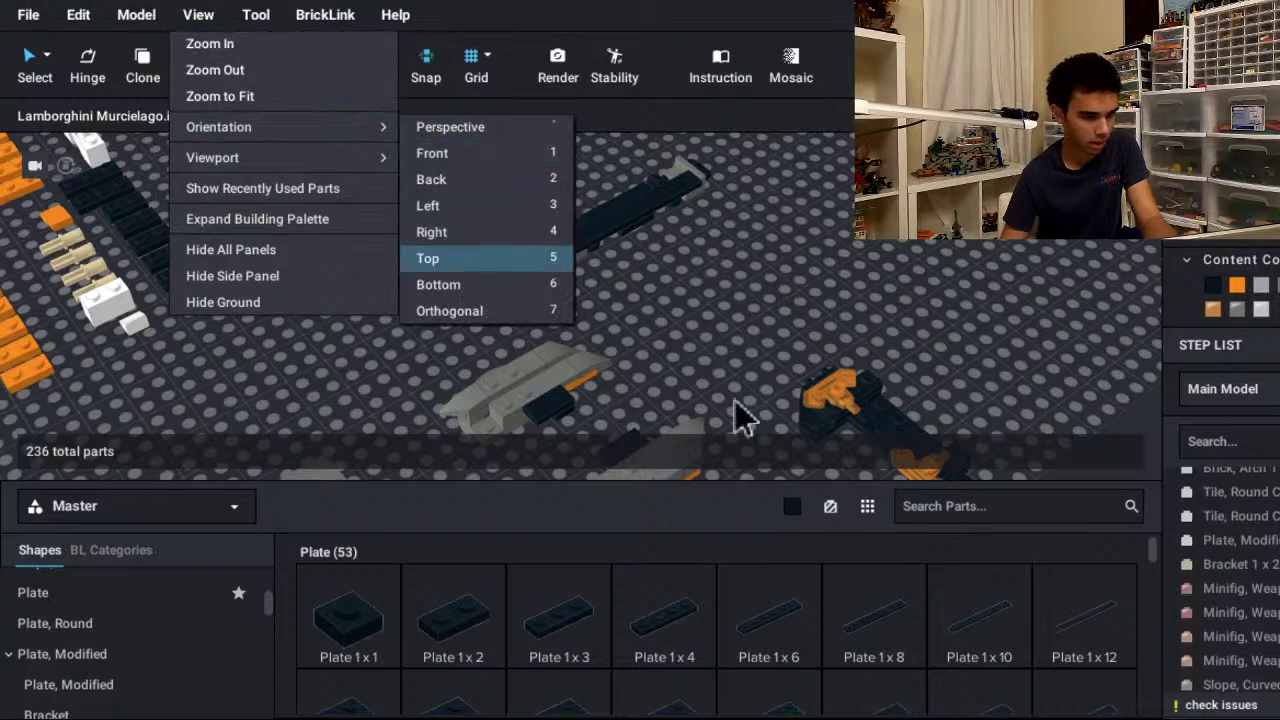
pyautogui.press('Return')
pyautogui.moveTo(708, 402); pyautogui.dragTo(1025, 692, button='middle')
pyautogui.moveTo(449, 323); pyautogui.dragTo(675, 600, button='middle')
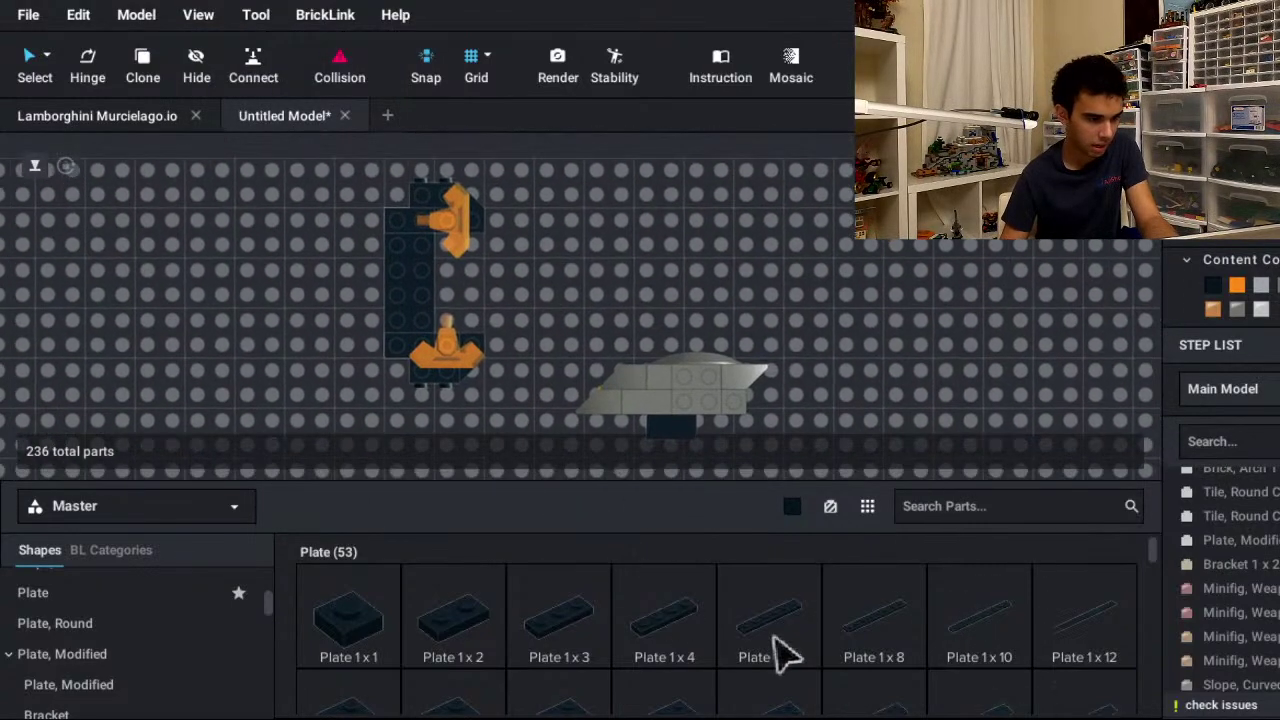
# - Rotate the lower orange axe head about its pin towards the wedge plate's cut corner, to about 318°
pyautogui.scroll(3, 772, 636)
pyautogui.click(600, 573)
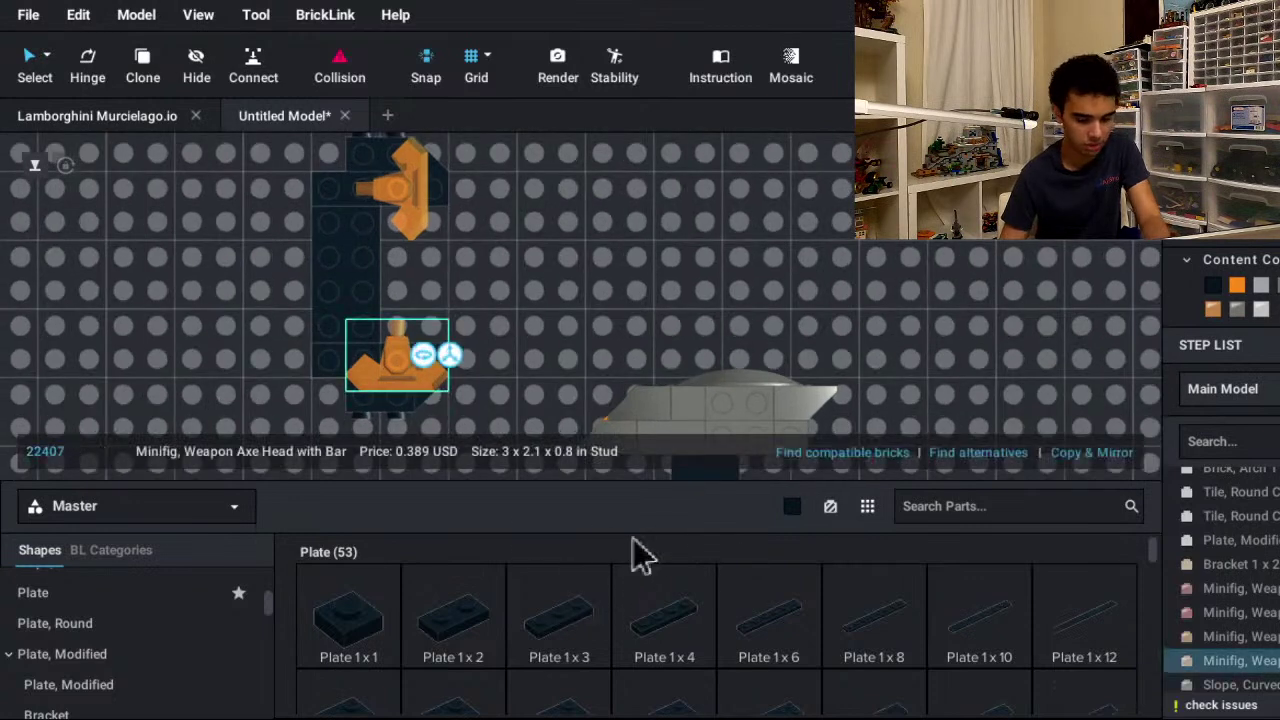
pyautogui.press('Right')
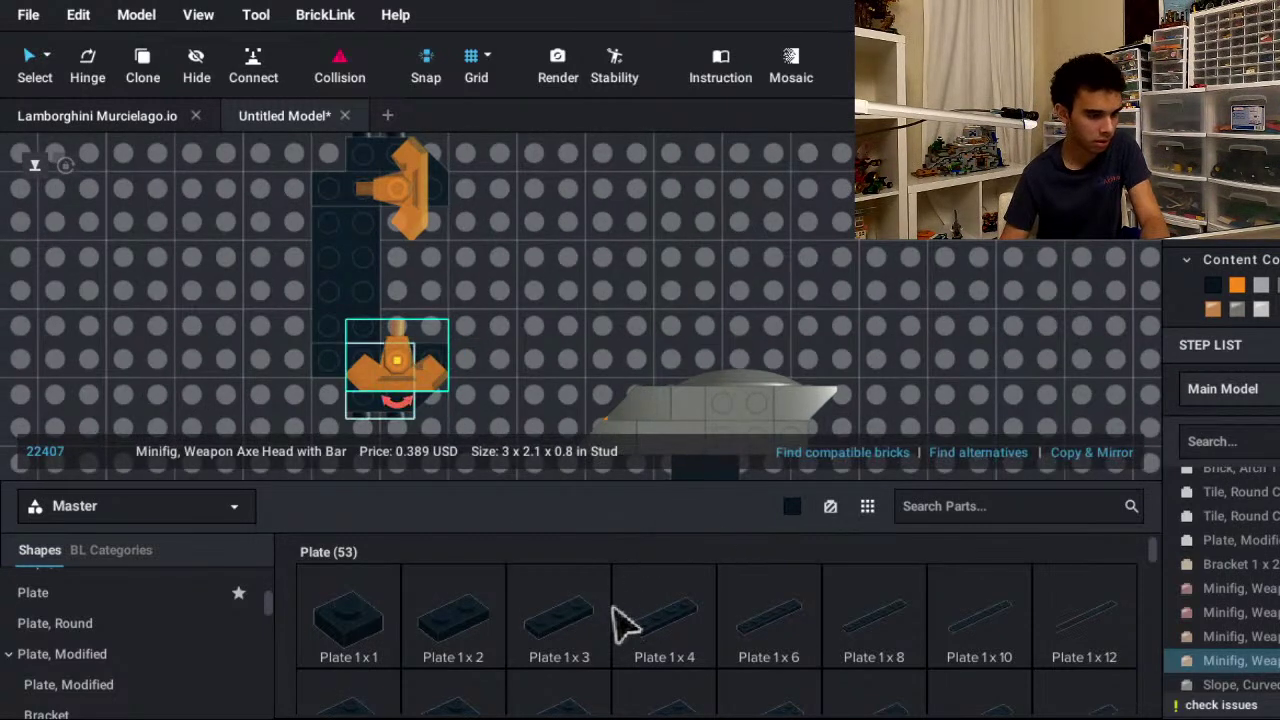
pyautogui.moveTo(605, 650); pyautogui.dragTo(703, 600)
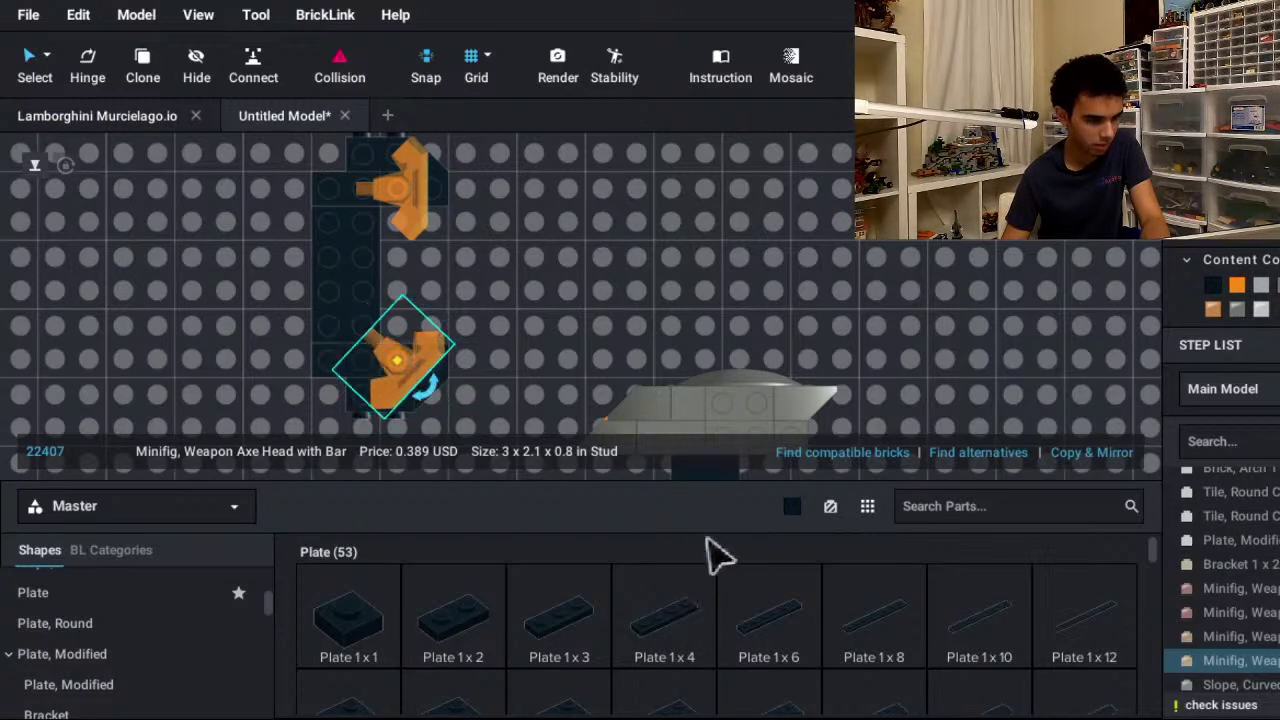
pyautogui.scroll(5, 1034, 414)
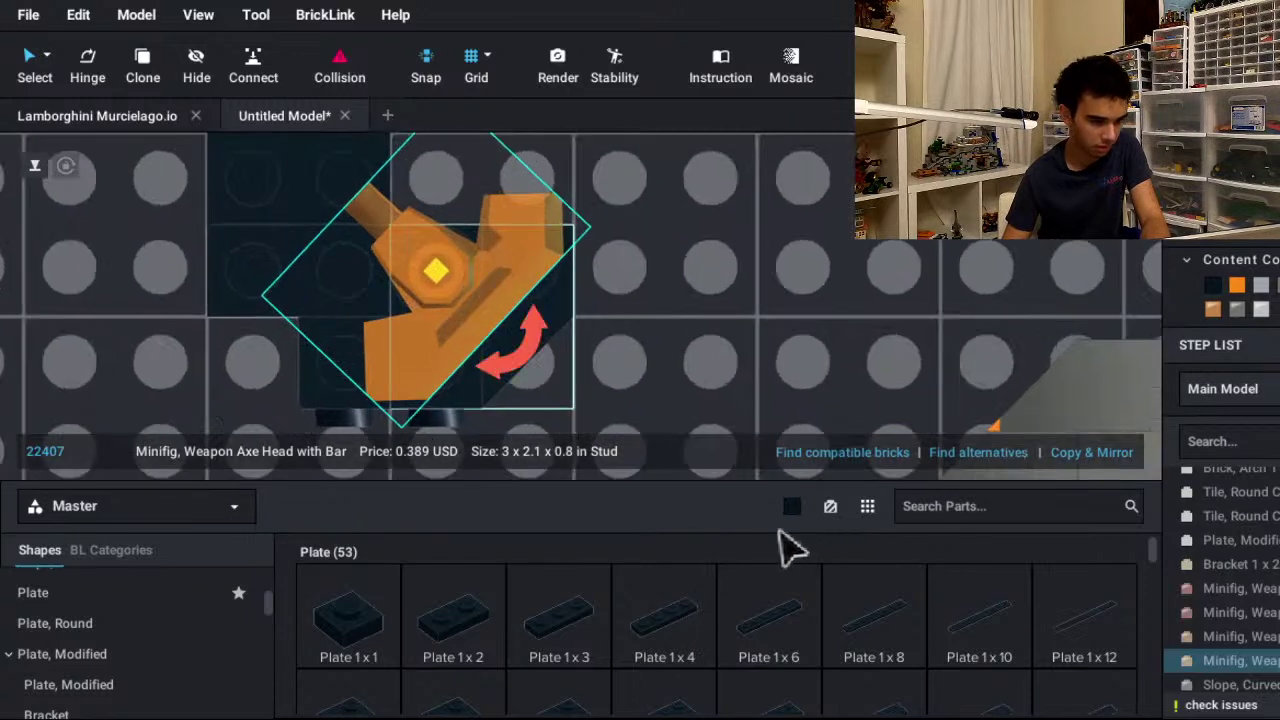
pyautogui.moveTo(831, 573)
pyautogui.mouseDown()
pyautogui.moveTo(827, 604)
pyautogui.moveTo(842, 604)
pyautogui.moveTo(824, 596)
pyautogui.mouseUp()
pyautogui.moveTo(736, 520); pyautogui.dragTo(585, 392)
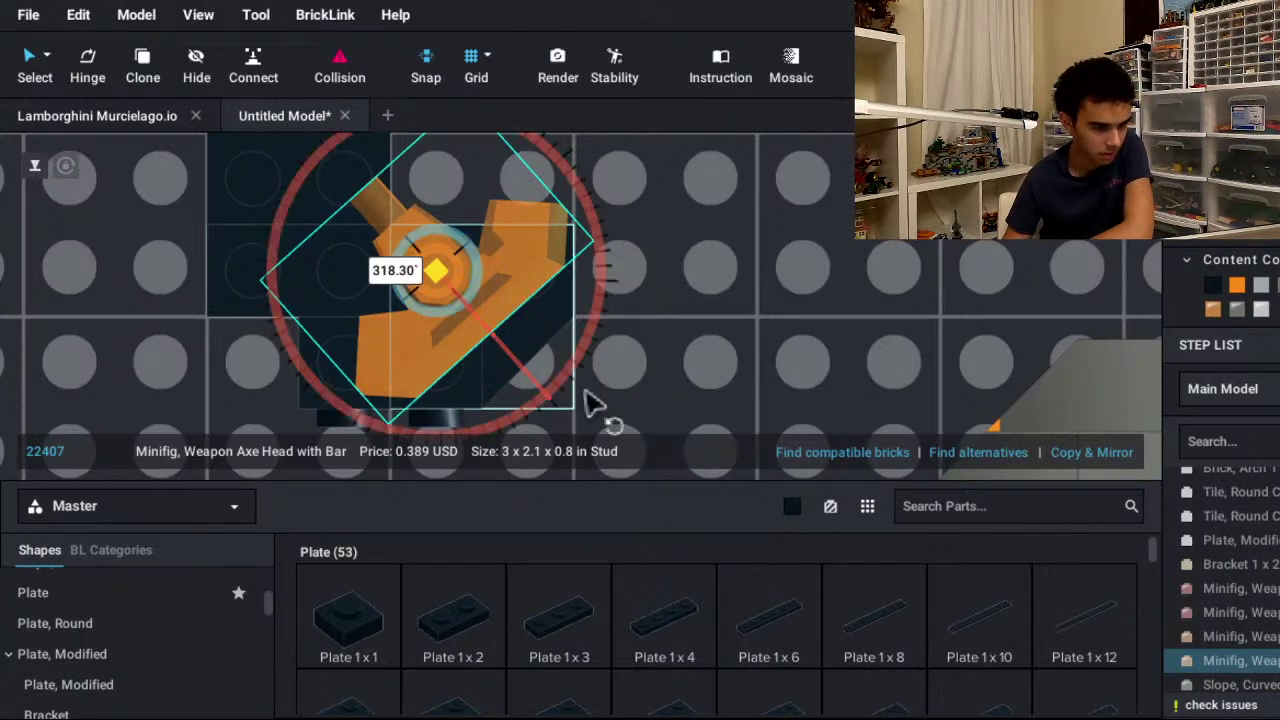
# - Try exact rotation angles between 315° and 325° on the lower axe head to compare its alignment with the cut corner
pyautogui.write('315')
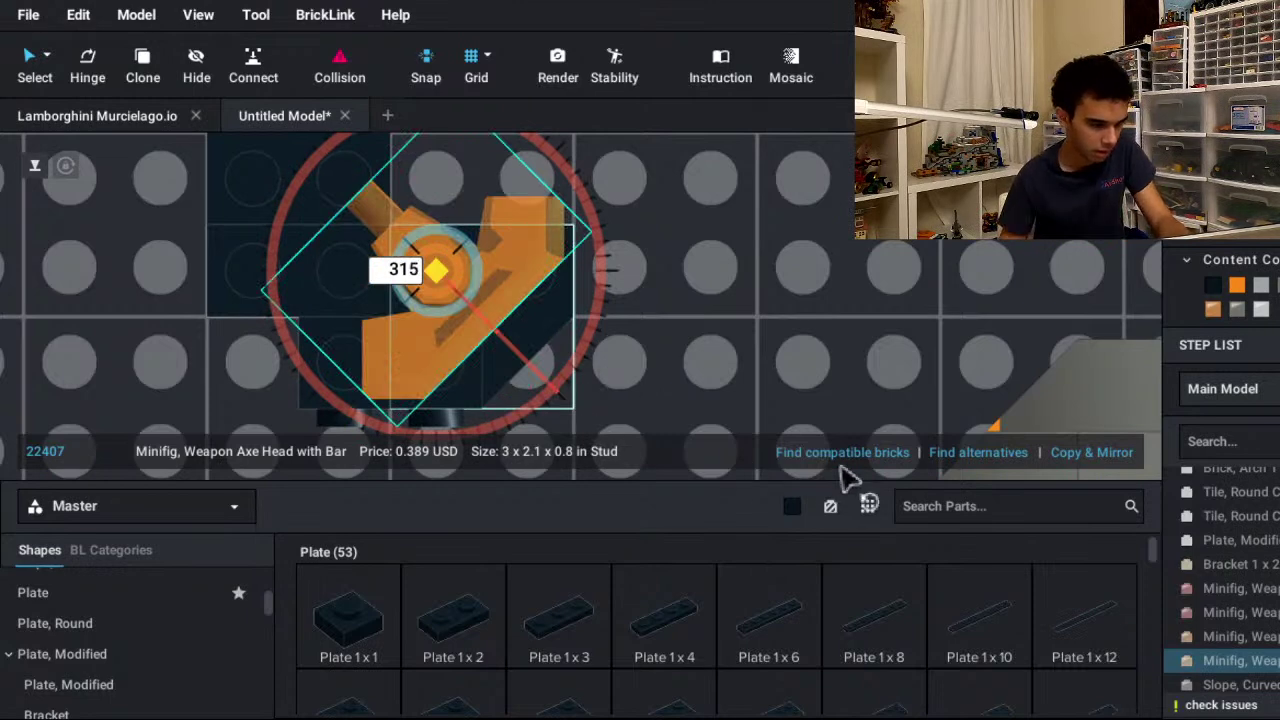
pyautogui.press('BackSpace')
pyautogui.write('6')
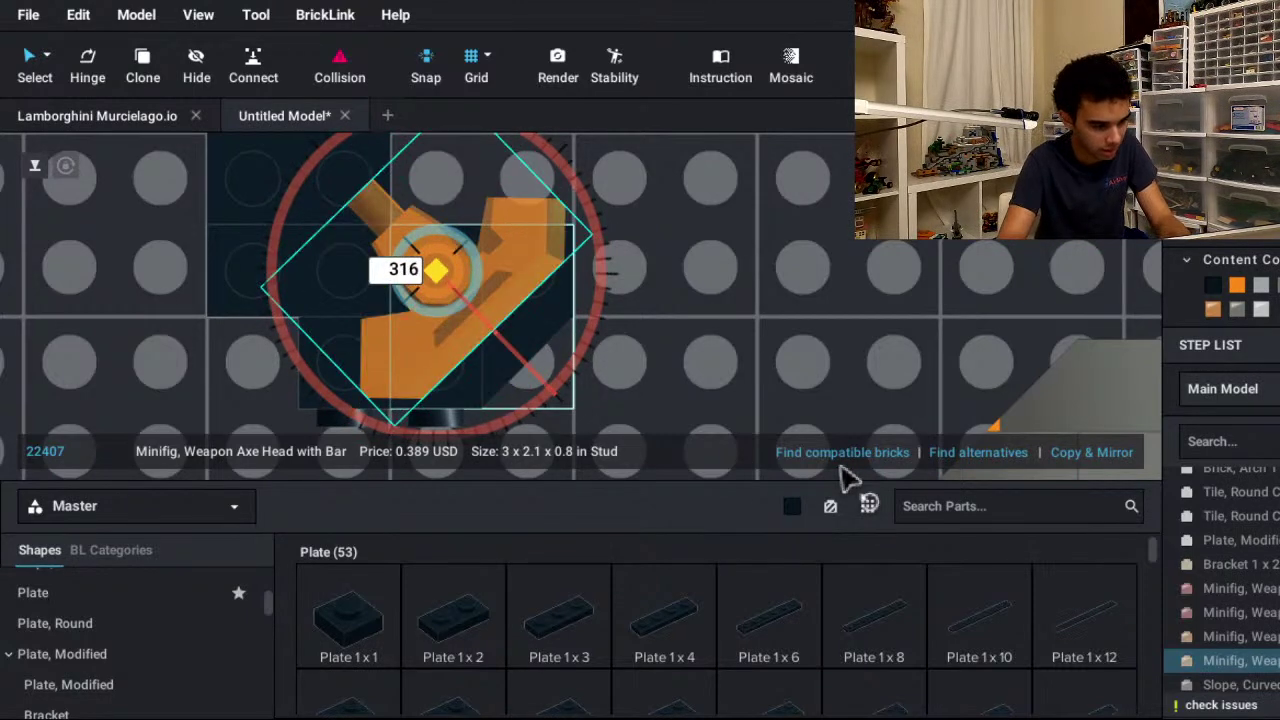
pyautogui.press('BackSpace')
pyautogui.write('7')
pyautogui.press('BackSpace')
pyautogui.write('8')
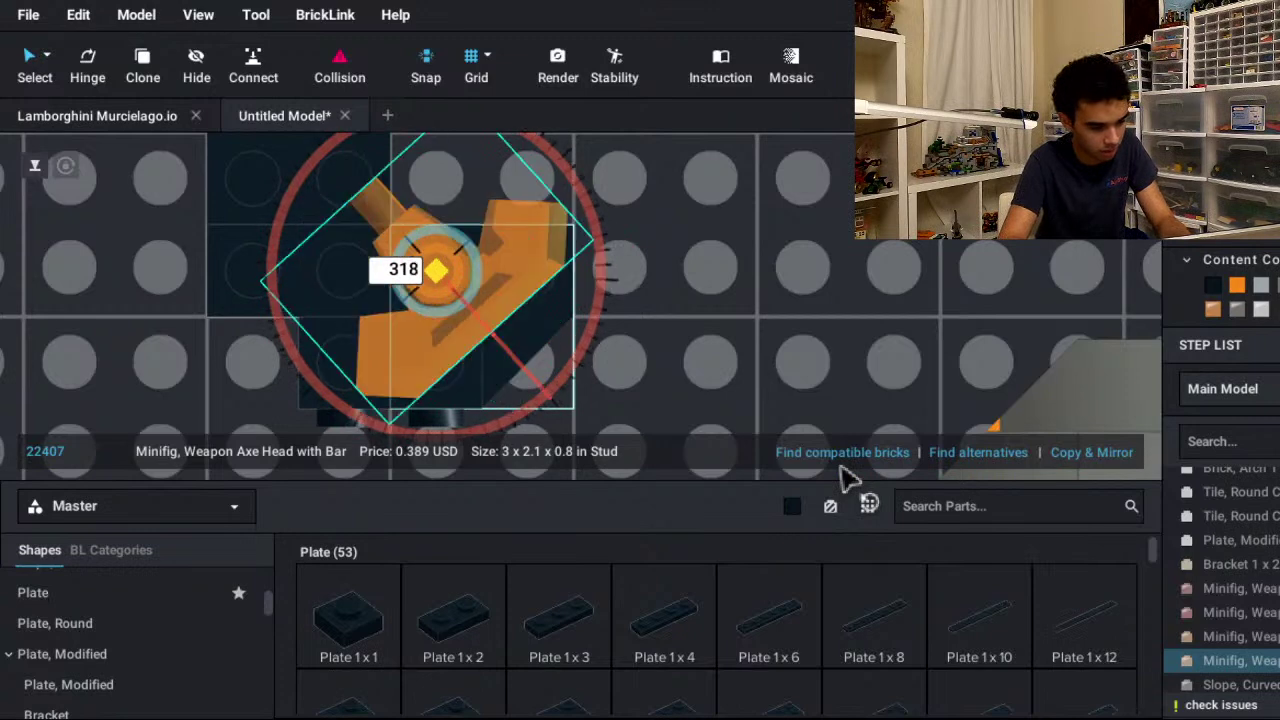
pyautogui.press('BackSpace')
pyautogui.write('9')
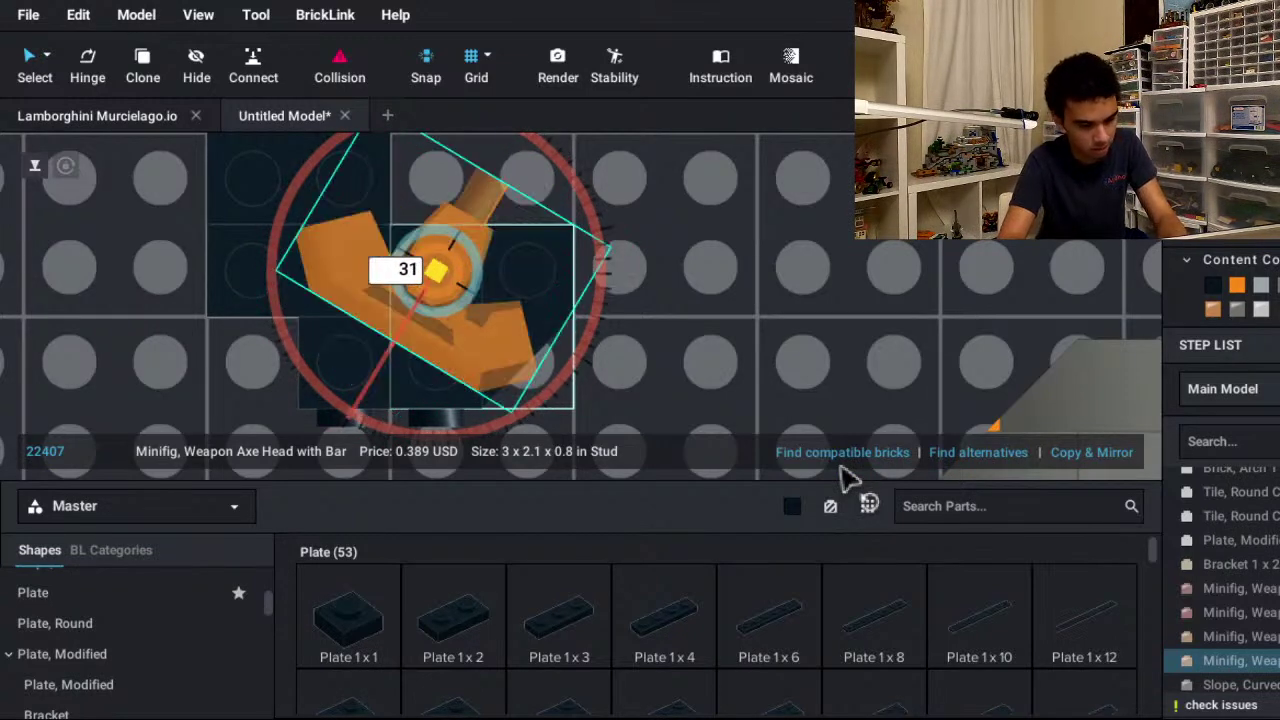
pyautogui.press('BackSpace')
pyautogui.write('20')
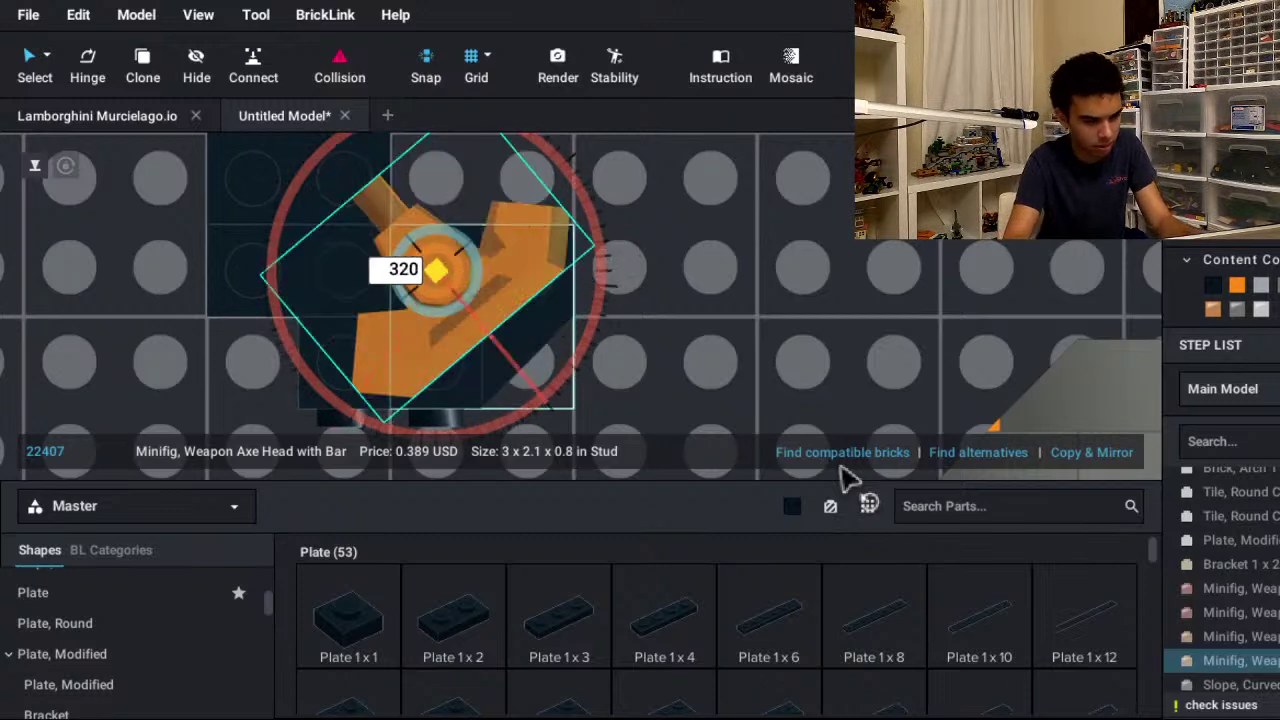
pyautogui.press('BackSpace')
pyautogui.press('BackSpace')
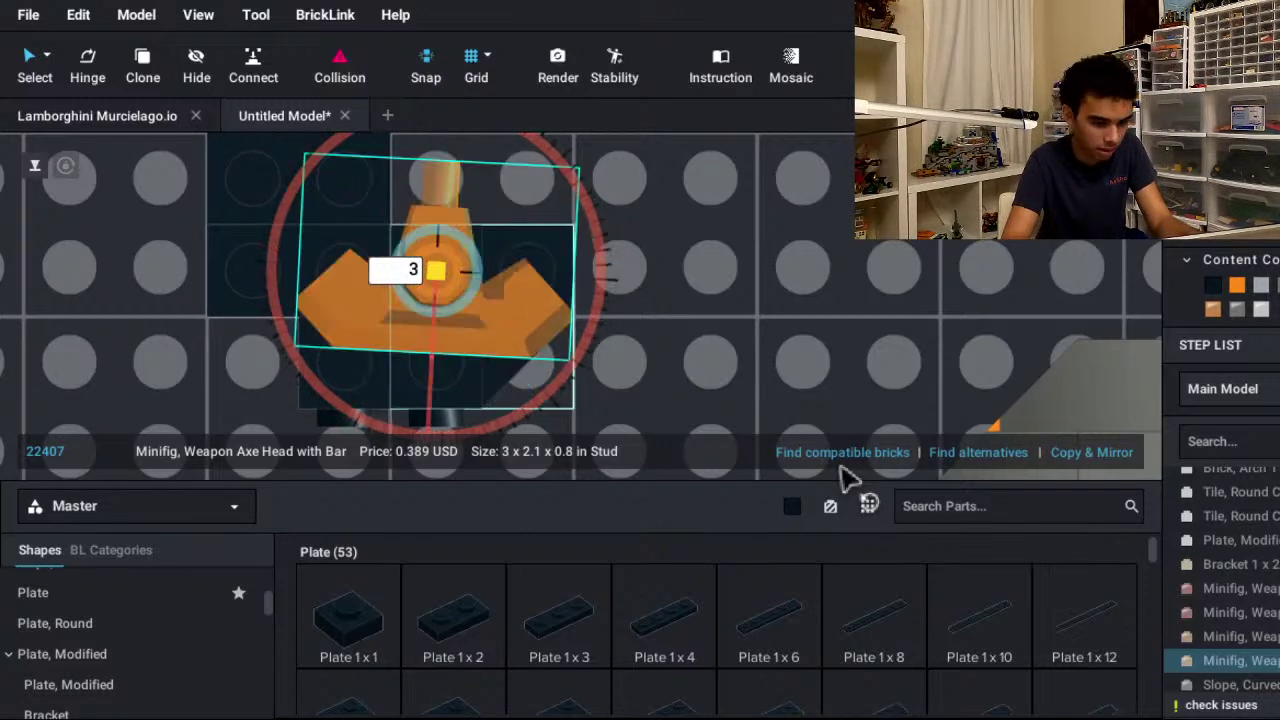
pyautogui.write('25')
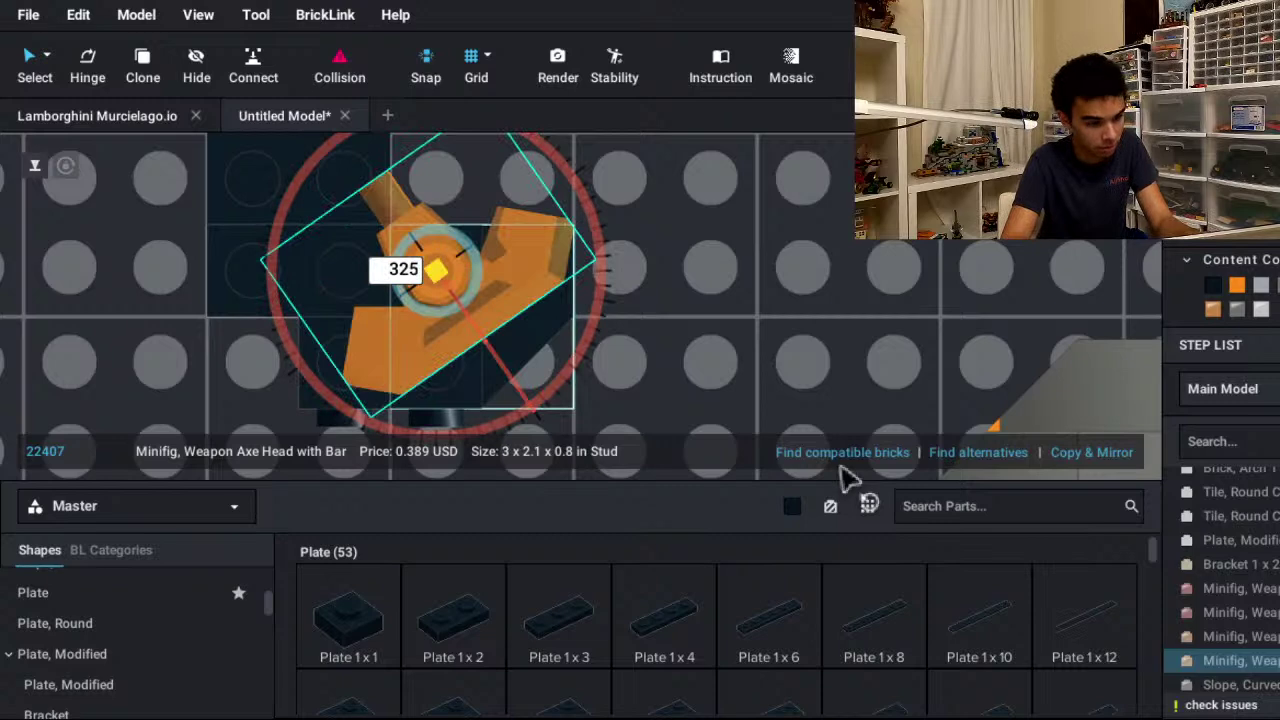
pyautogui.press('BackSpace')
pyautogui.press('BackSpace')
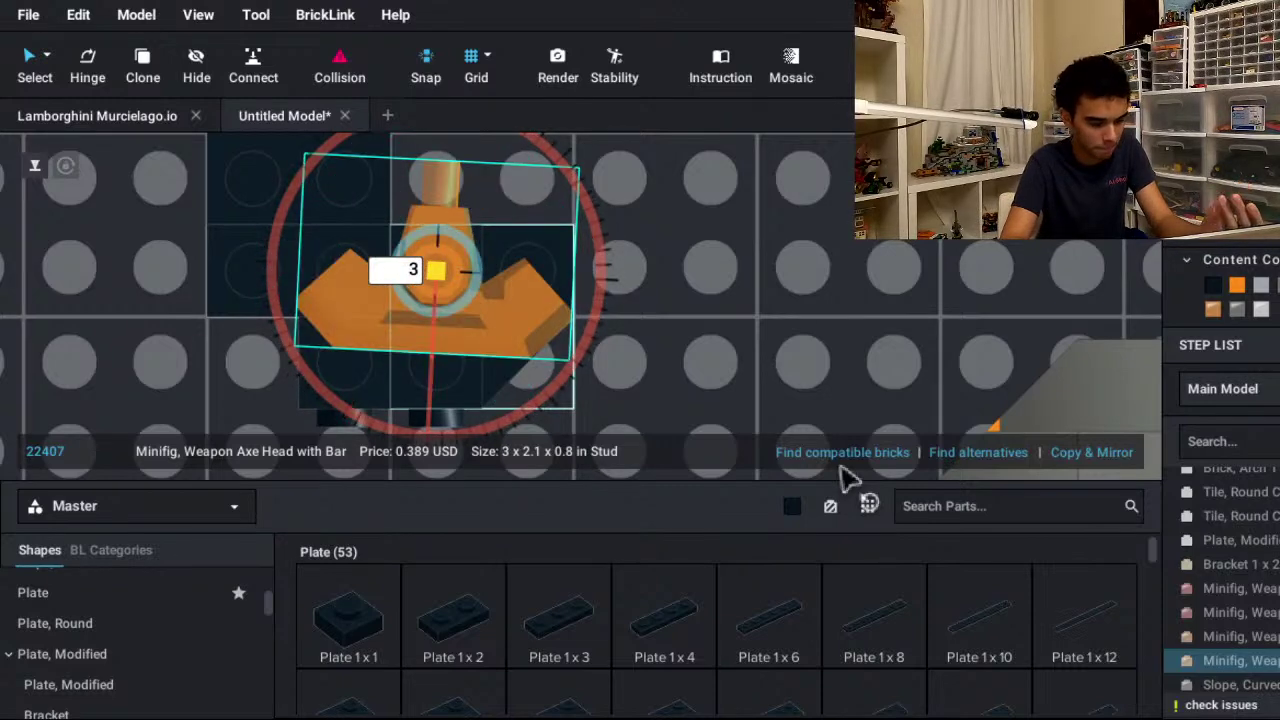
# - Set the lower axe head's rotation angle to 320°
pyautogui.write('320')
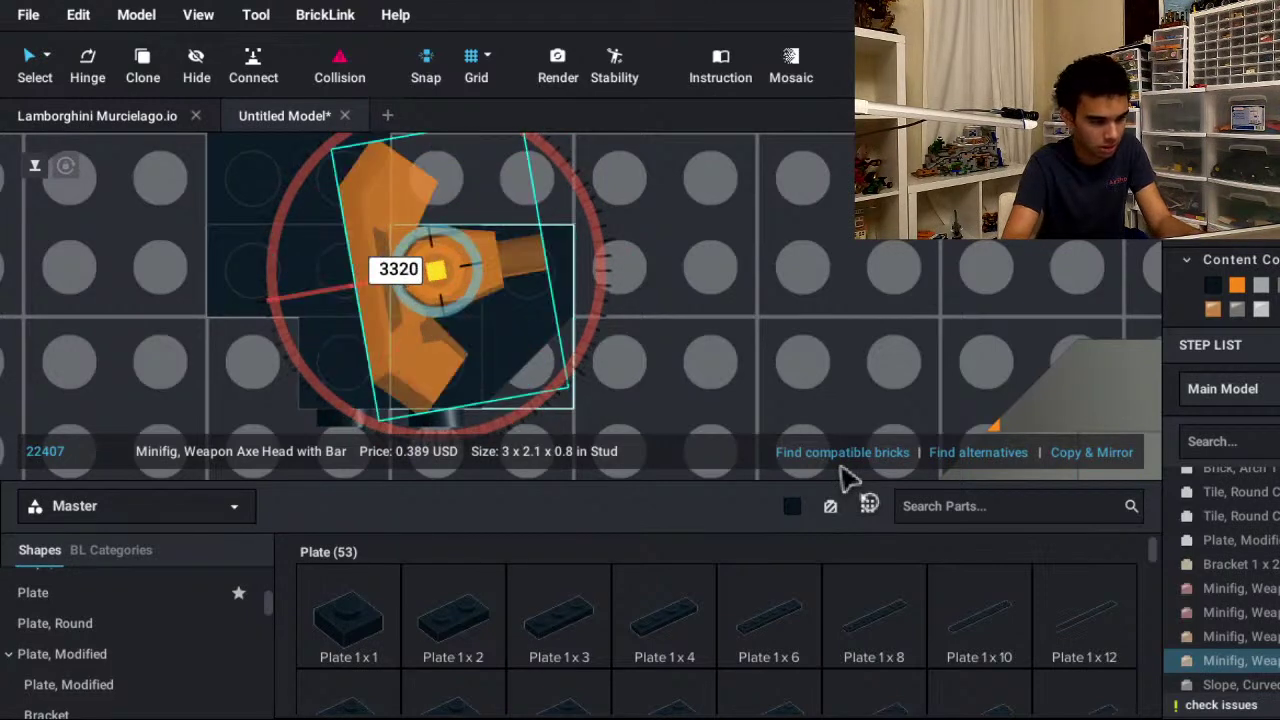
pyautogui.press('BackSpace')
pyautogui.press('BackSpace')
pyautogui.press('BackSpace')
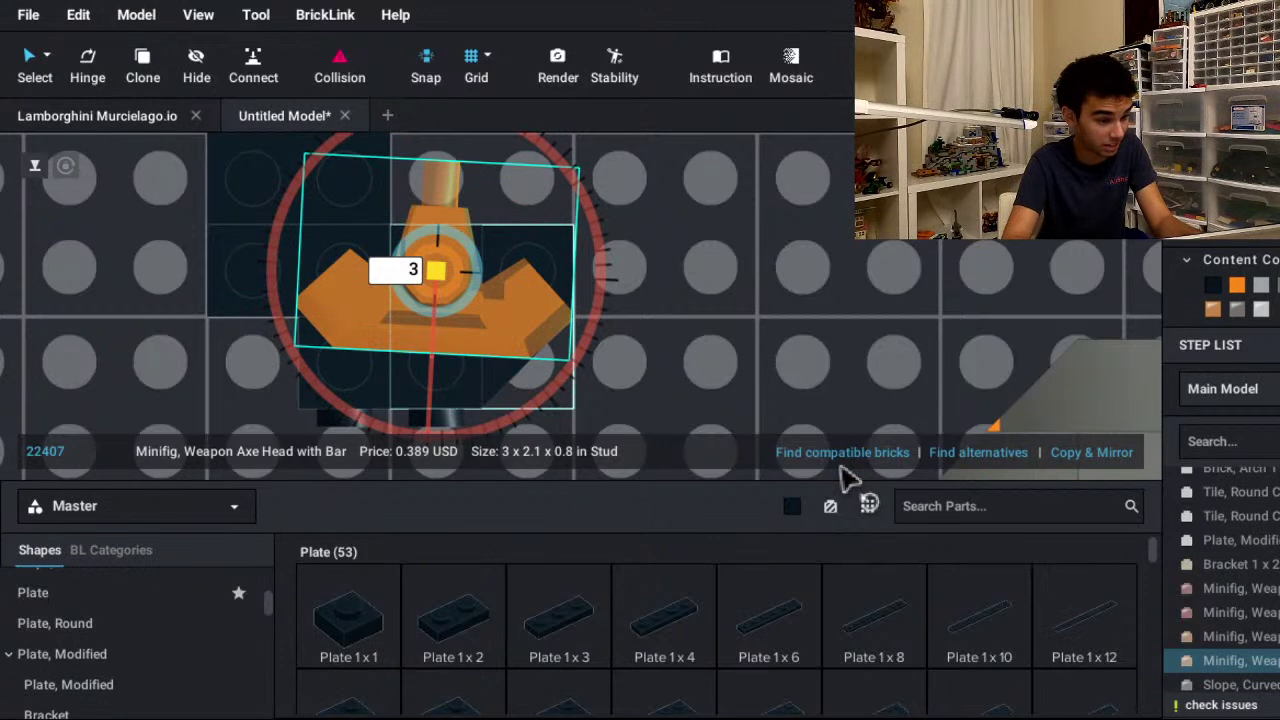
pyautogui.write('20')
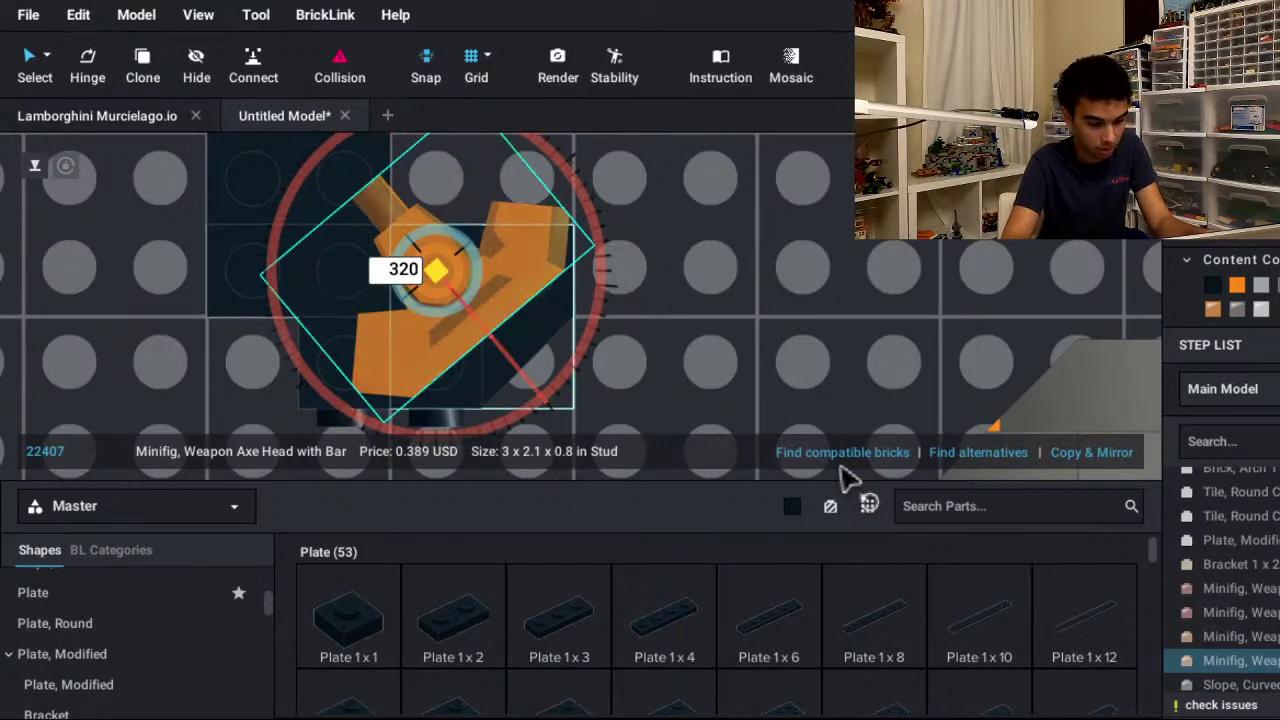
pyautogui.press('Return')
pyautogui.moveTo(1000, 410); pyautogui.dragTo(982, 516, button='middle')
pyautogui.scroll(-6, 982, 514)
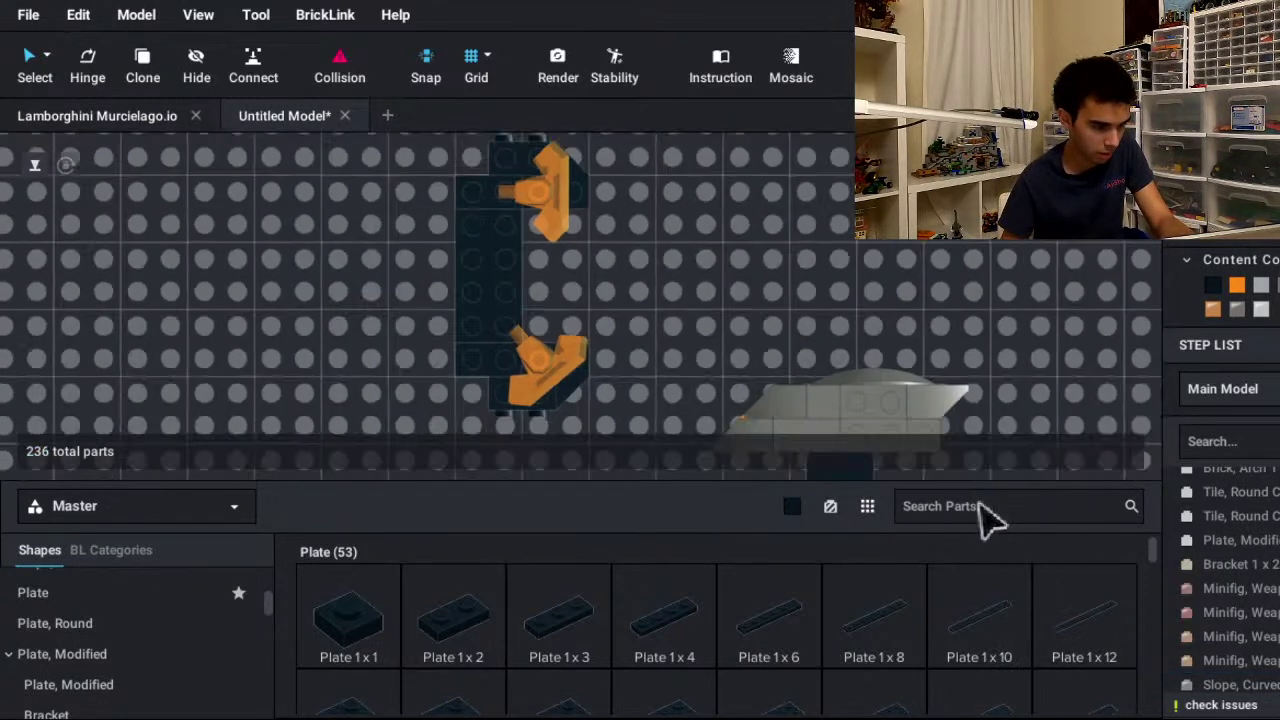
# - Rotate the upper orange axe head about its pin so it mirrors the lower one along the cut corner
pyautogui.click(827, 298)
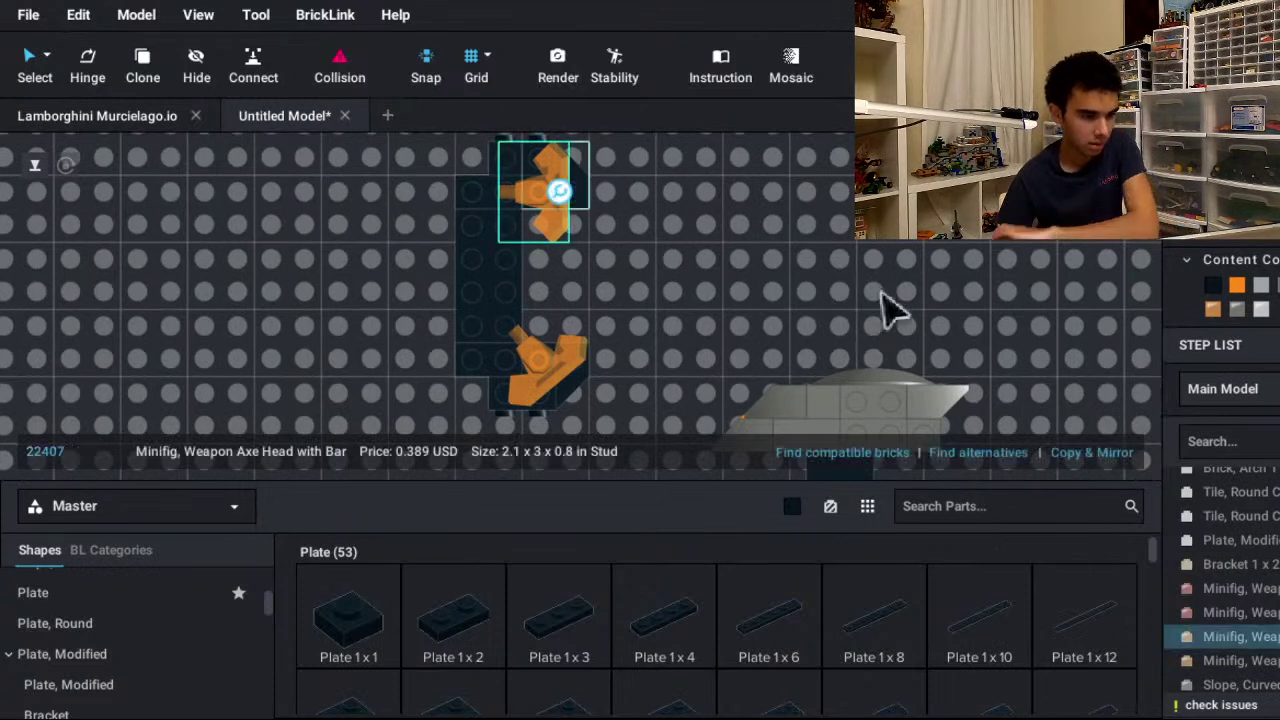
pyautogui.click(878, 302)
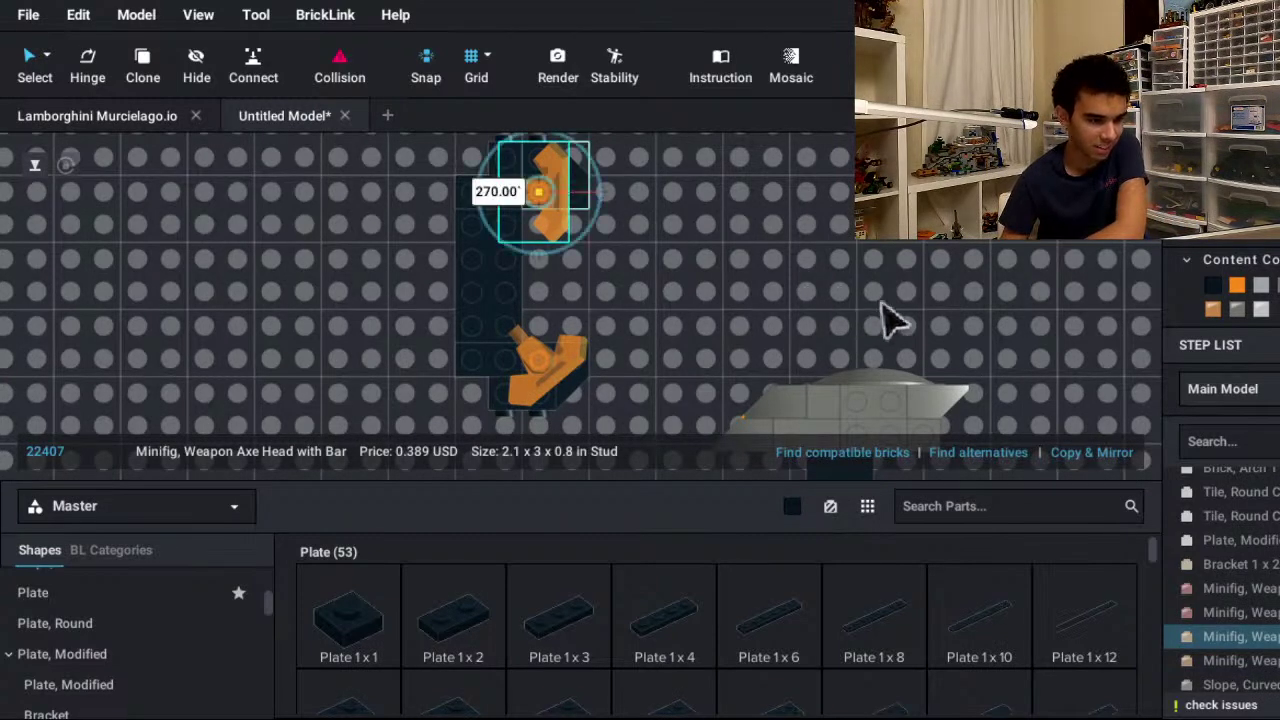
pyautogui.moveTo(902, 324); pyautogui.dragTo(922, 396, button='middle')
pyautogui.moveTo(925, 383); pyautogui.dragTo(931, 271)
pyautogui.click(980, 320)
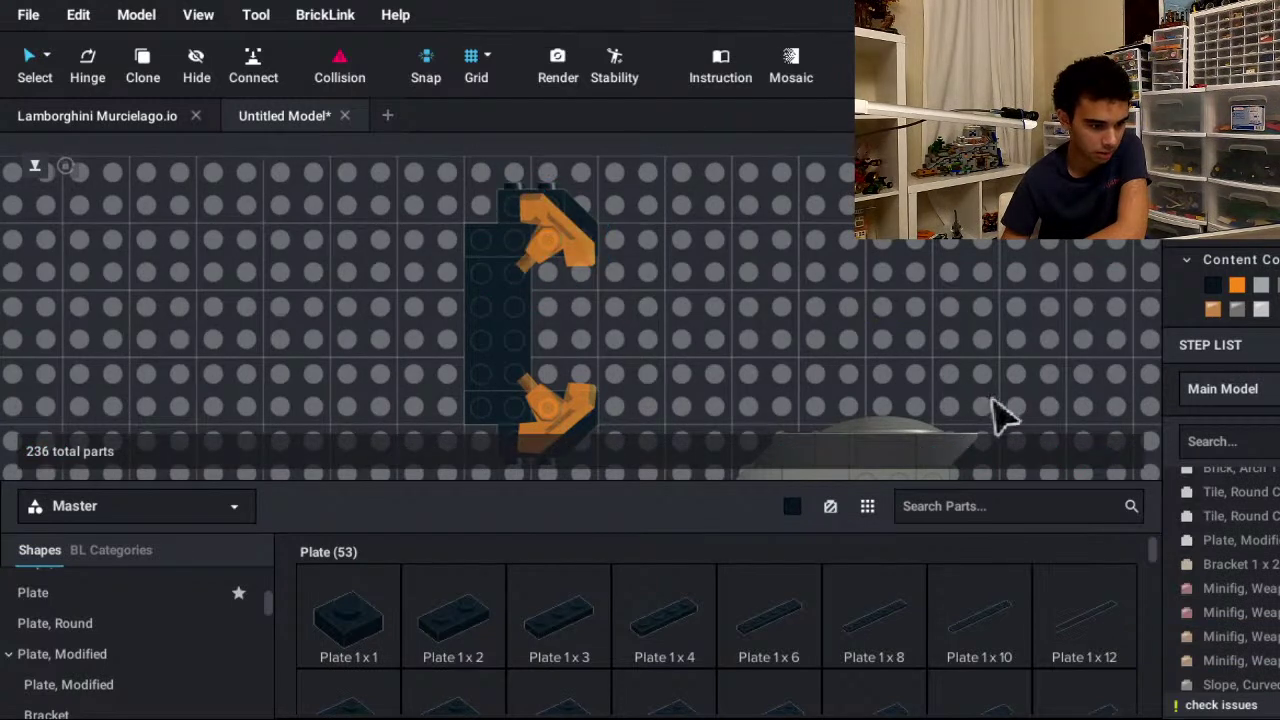
# - Readjust the lower axe head's rotation so its edge runs parallel to the cut corner of the black wedge plate
pyautogui.moveTo(1000, 414); pyautogui.dragTo(1006, 380, button='middle')
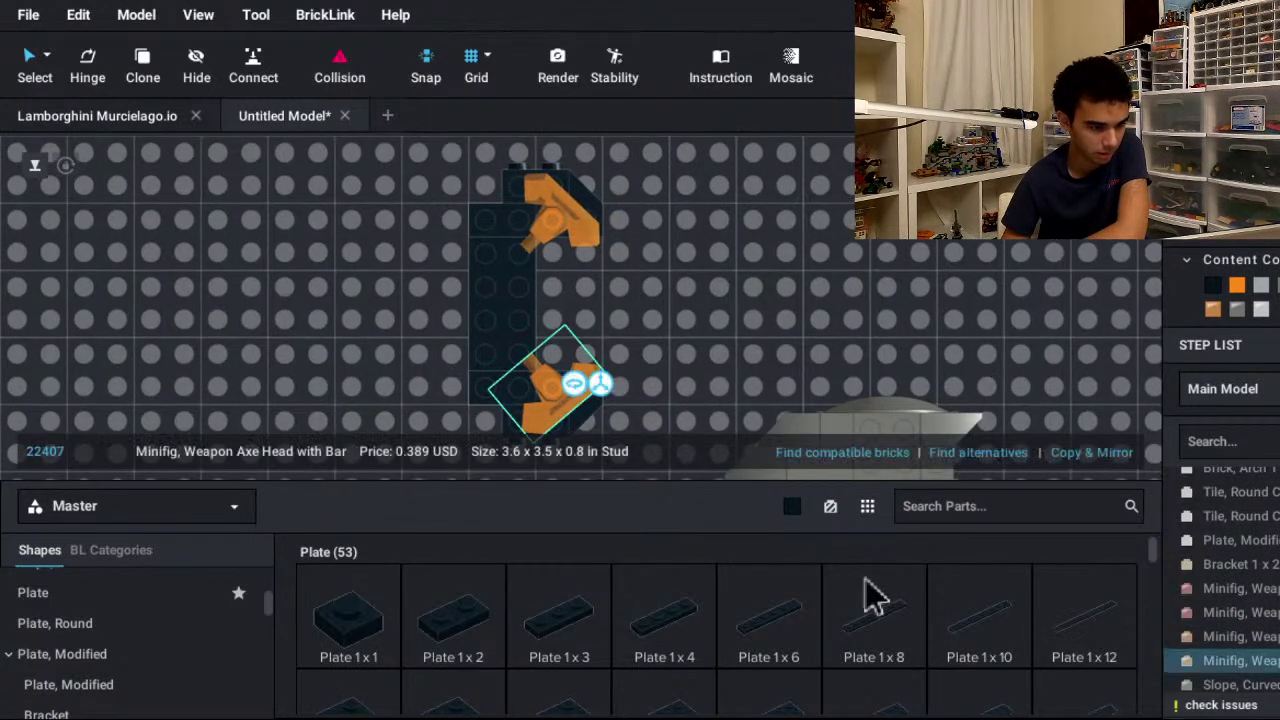
pyautogui.click(882, 630)
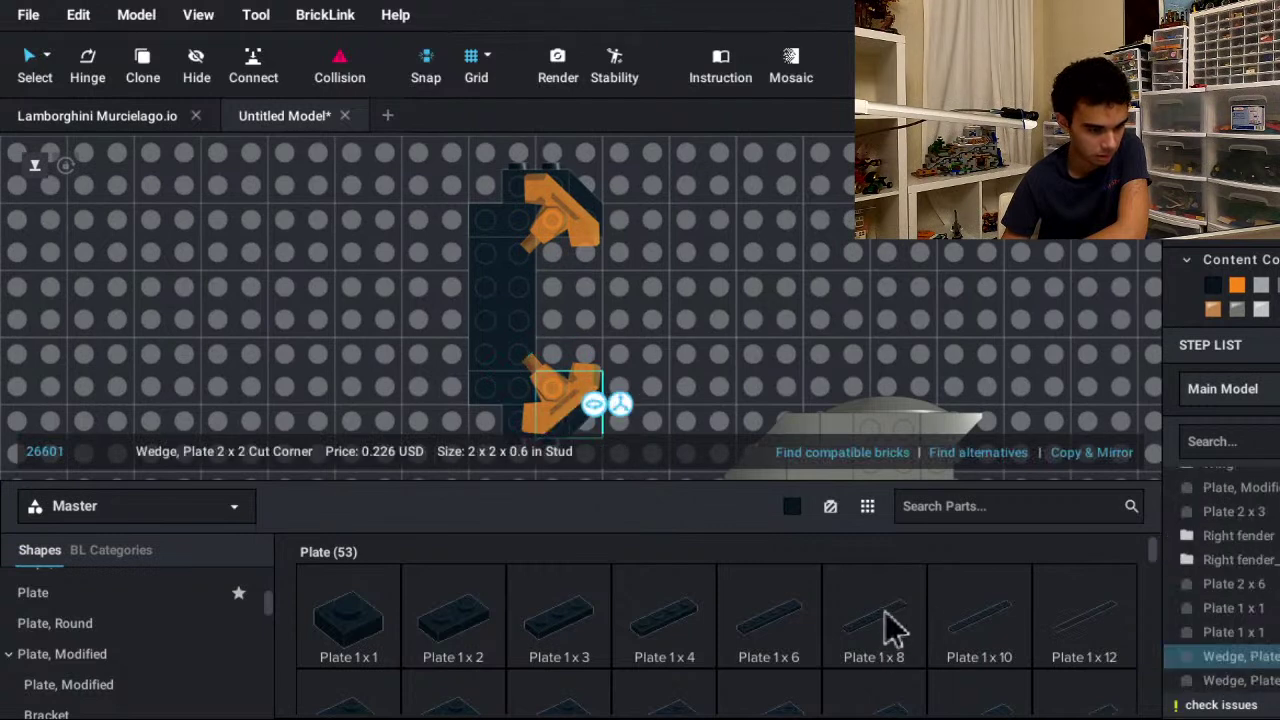
pyautogui.click(880, 574)
pyautogui.click(869, 574)
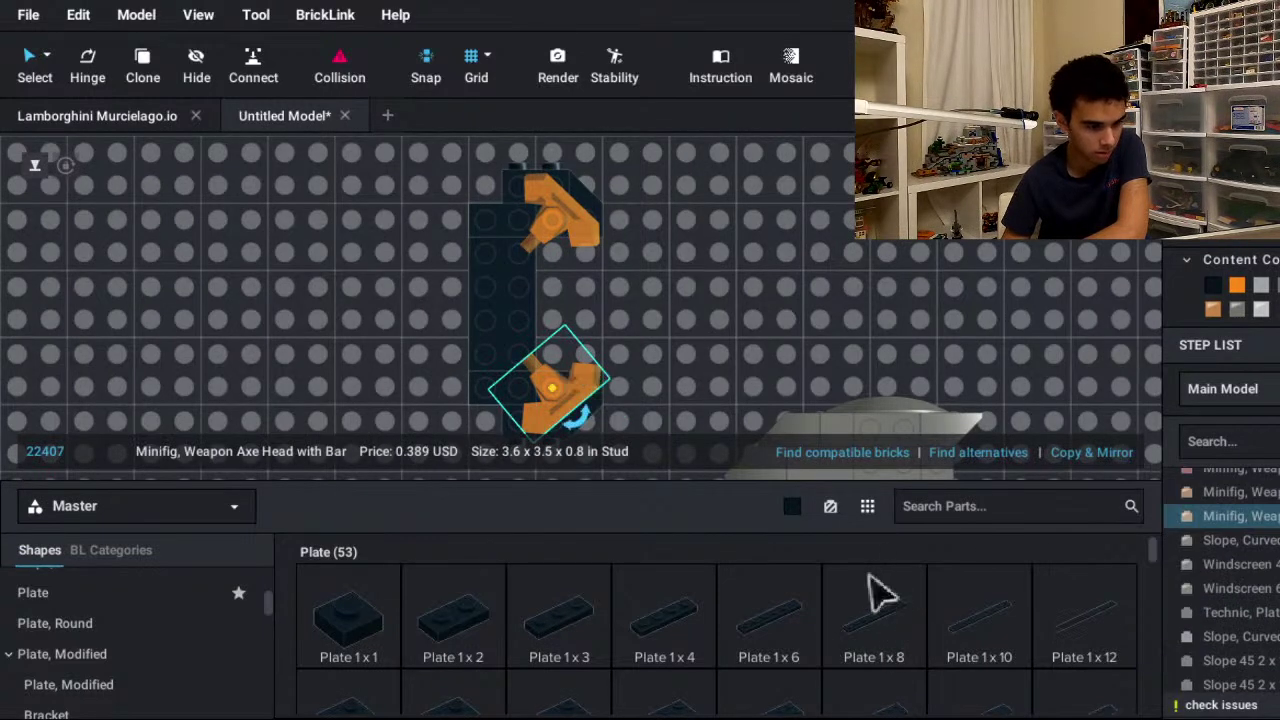
pyautogui.click(885, 616)
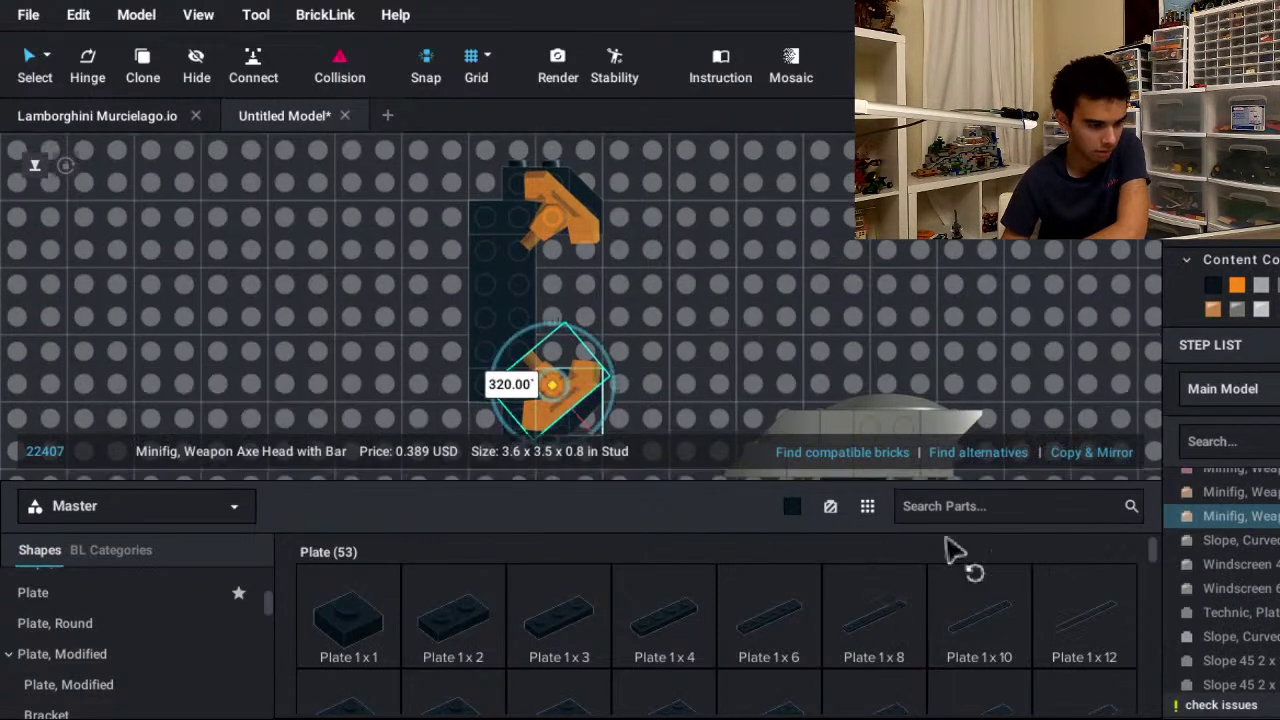
pyautogui.scroll(4, 953, 548)
pyautogui.moveTo(1034, 627); pyautogui.dragTo(1046, 604)
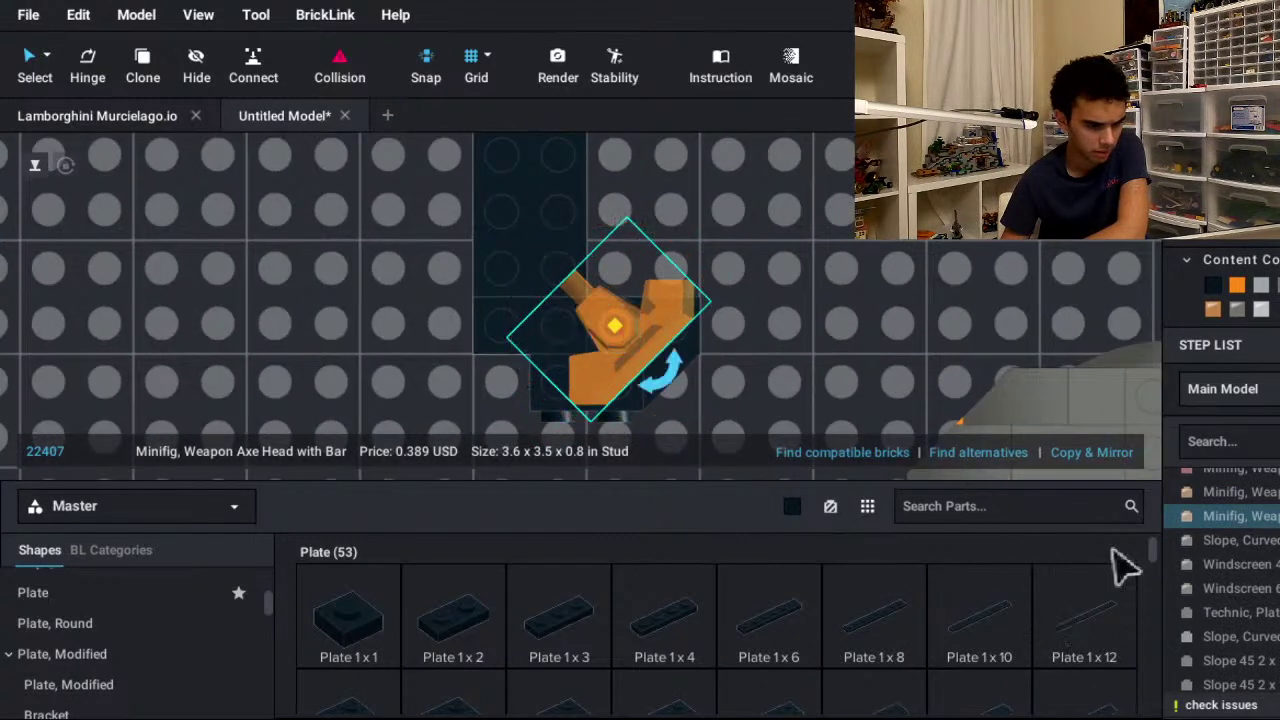
pyautogui.click(1166, 495)
pyautogui.scroll(-2, 1169, 492)
pyautogui.moveTo(1165, 490); pyautogui.dragTo(1155, 430, button='right')
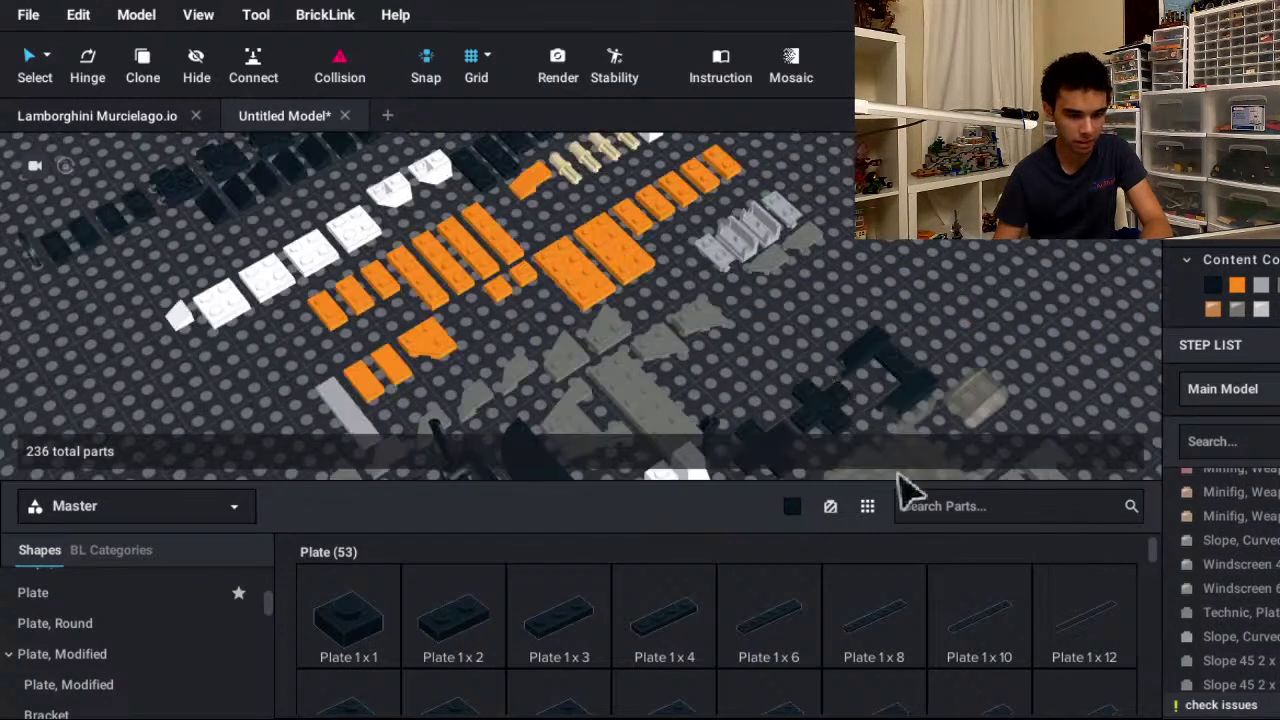
# - Stand the loose white Wedge, Plate 2 x 2 Left on its side and mount it on one end of the black assembly
pyautogui.click(700, 320)
pyautogui.moveTo(700, 320); pyautogui.dragTo(1030, 297)
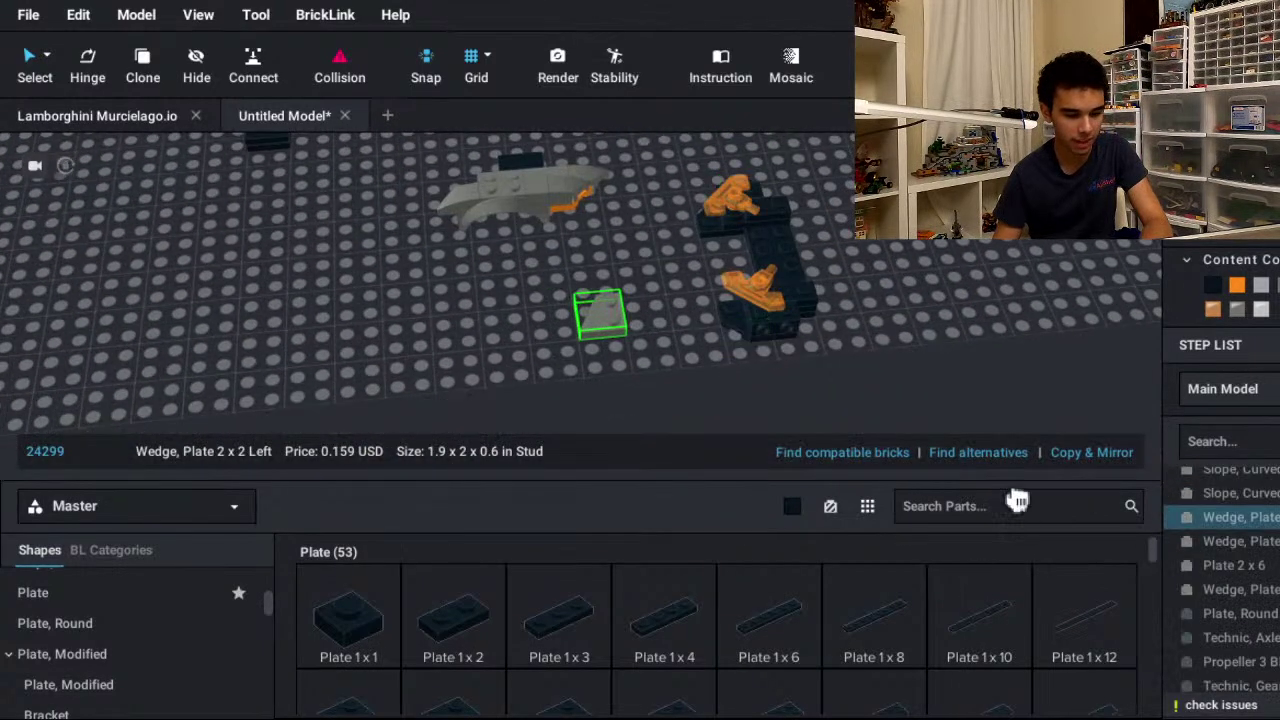
pyautogui.hotkey('ctrl', 'z')
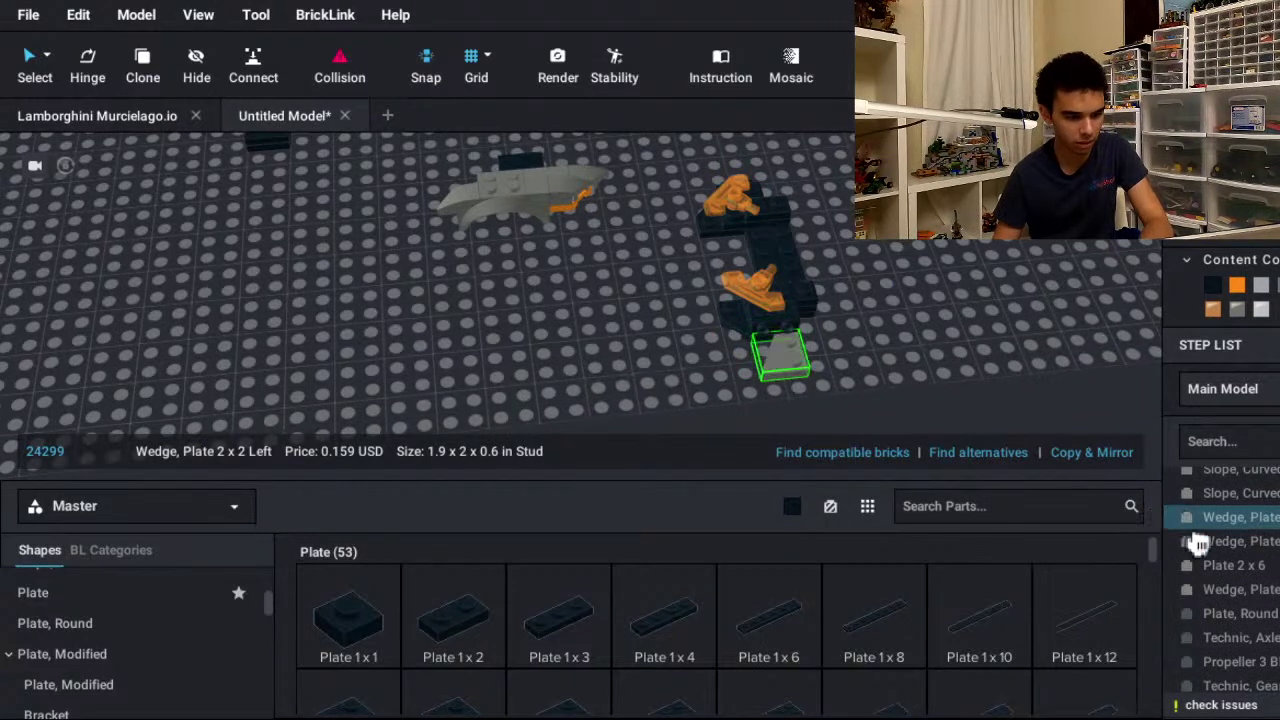
pyautogui.hotkey('ctrl', 'z')
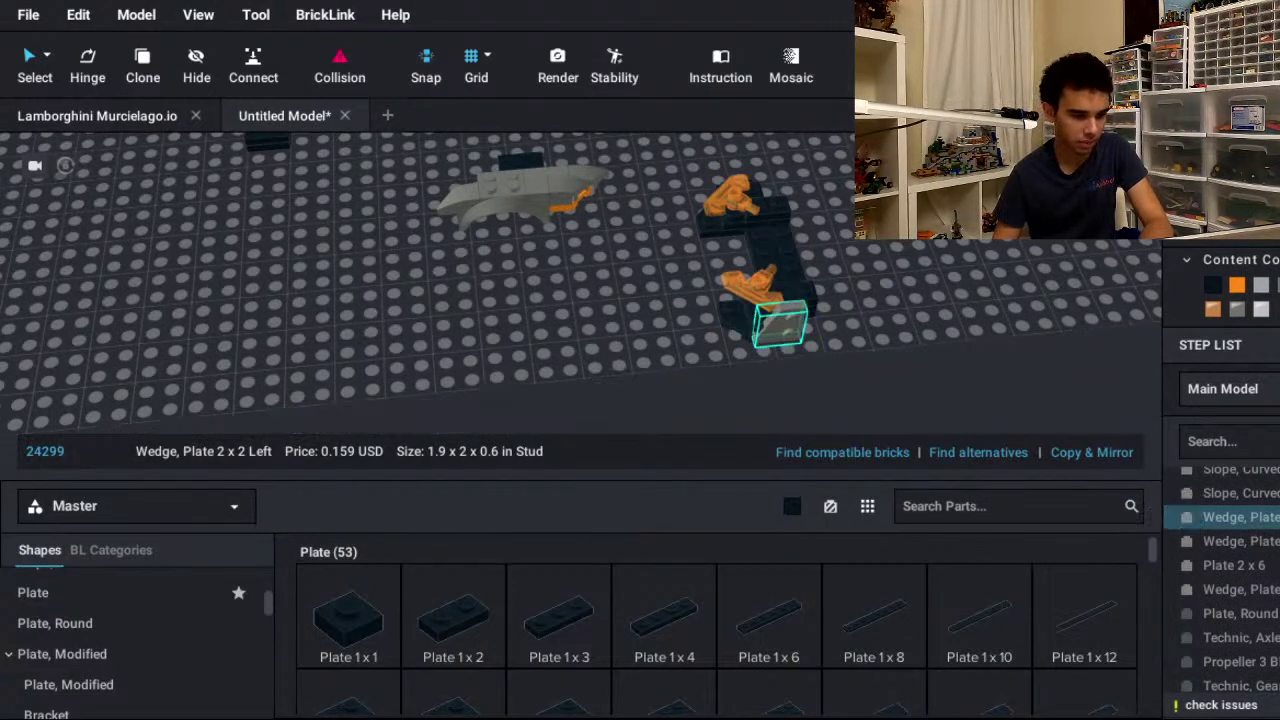
pyautogui.hotkey('ctrl', 'z')
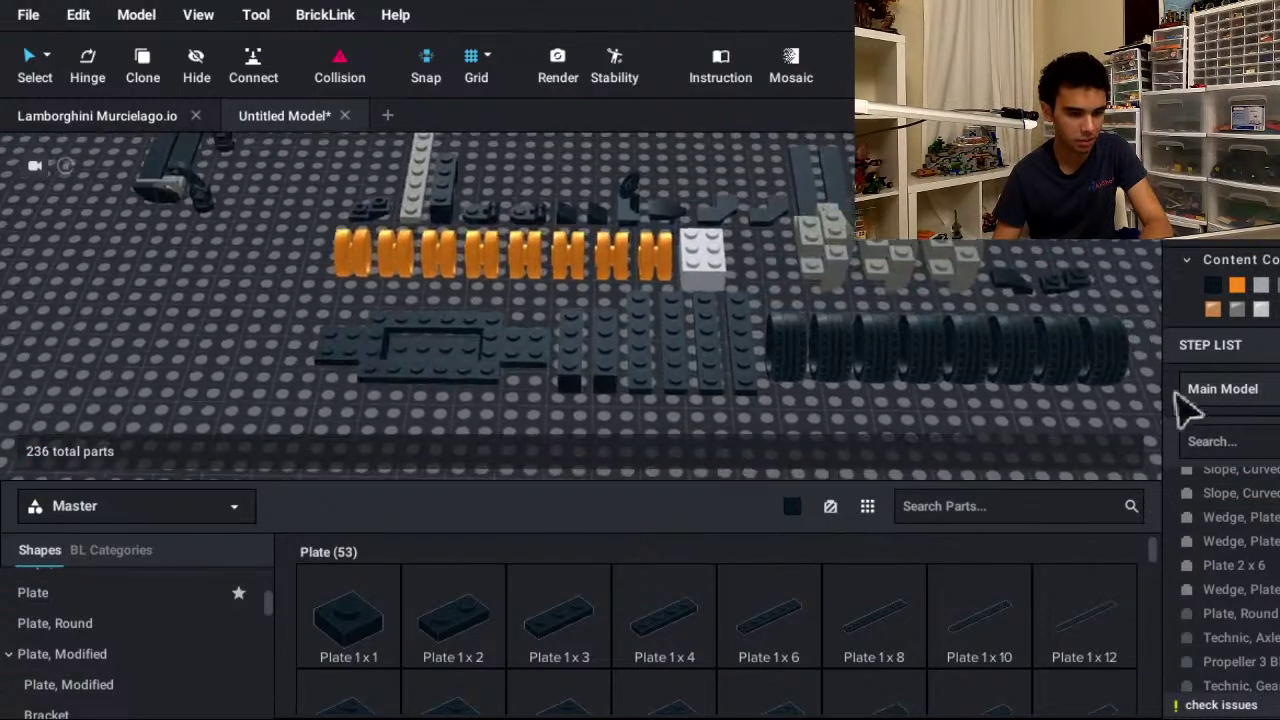
# - Bring the white Wedge, Plate 2 x 2 Right from the loose parts towards the black assembly
pyautogui.moveTo(1185, 405); pyautogui.dragTo(1134, 651, button='right')
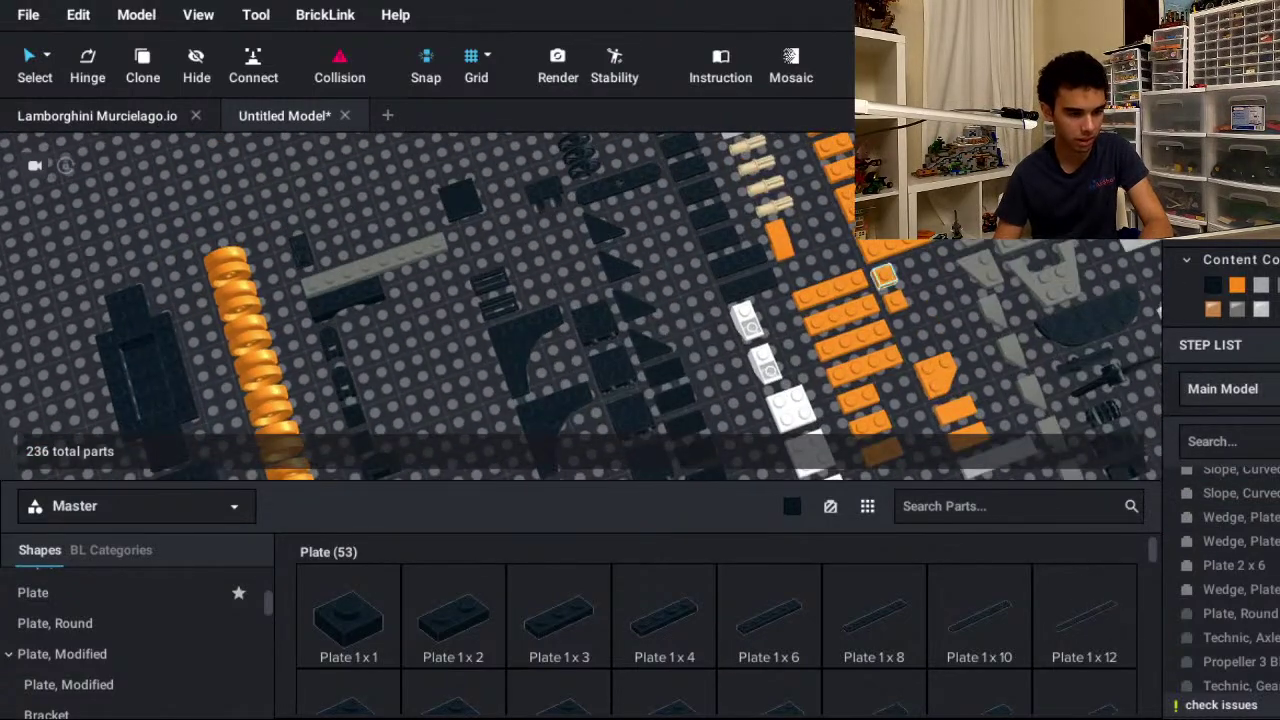
pyautogui.hotkey('ctrl', 'y')
pyautogui.hotkey('ctrl', 'y')
pyautogui.hotkey('ctrl', 'y')
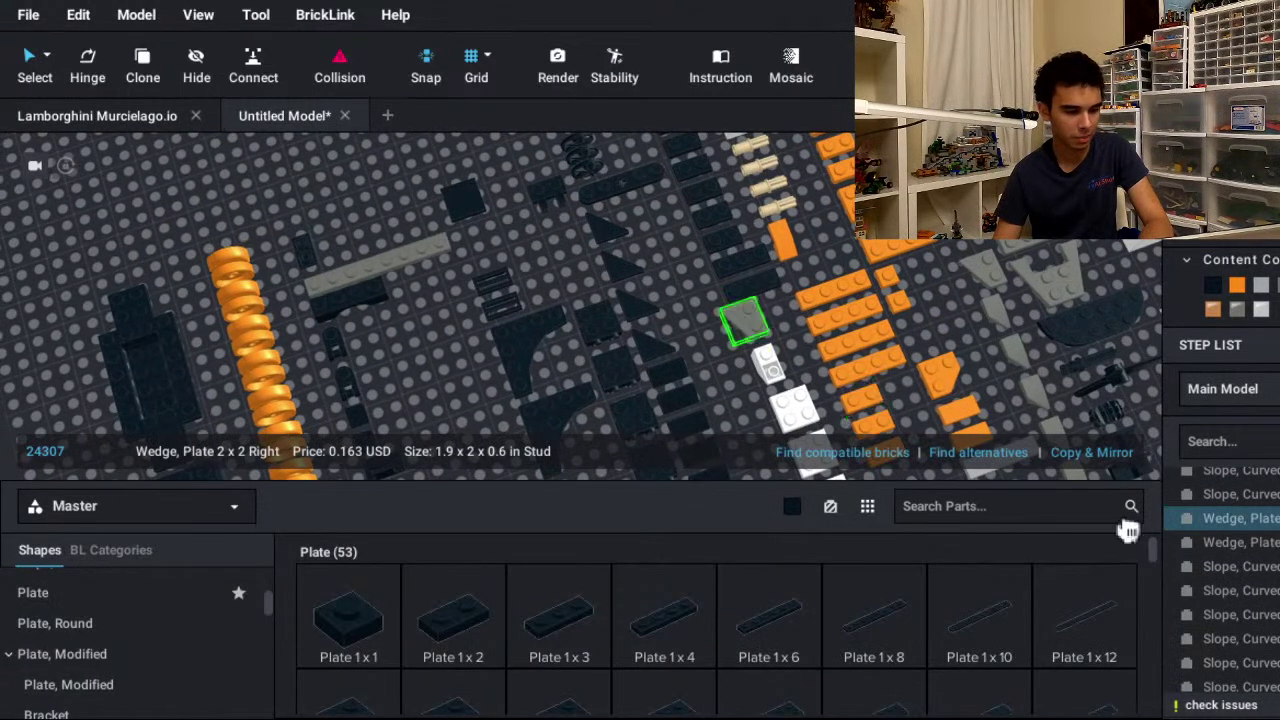
pyautogui.hotkey('ctrl', 'y')
pyautogui.hotkey('ctrl', 'y')
pyautogui.hotkey('ctrl', 'y')
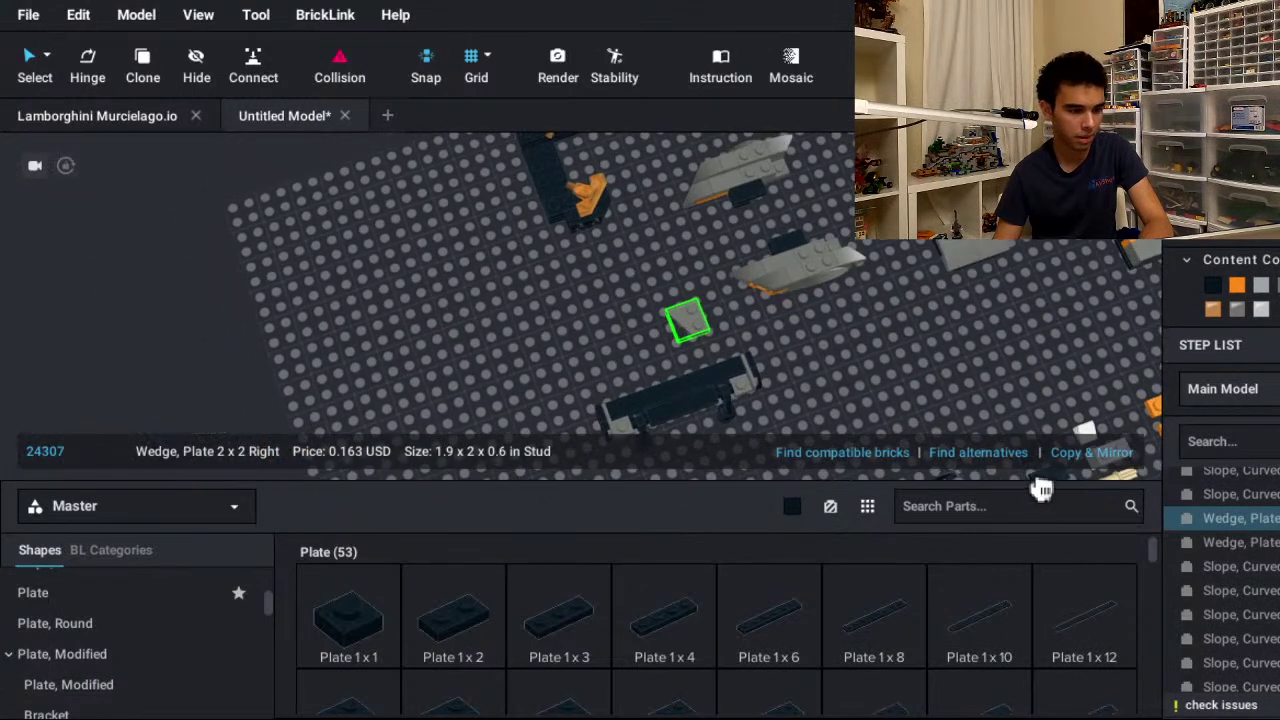
# - Turn the white Wedge, Plate 2 x 2 Right on its side and mount it on the black assembly's opposite end
pyautogui.hotkey('ctrl', 'y')
pyautogui.moveTo(903, 391); pyautogui.dragTo(1100, 553, button='right')
pyautogui.scroll(3, 1100, 553)
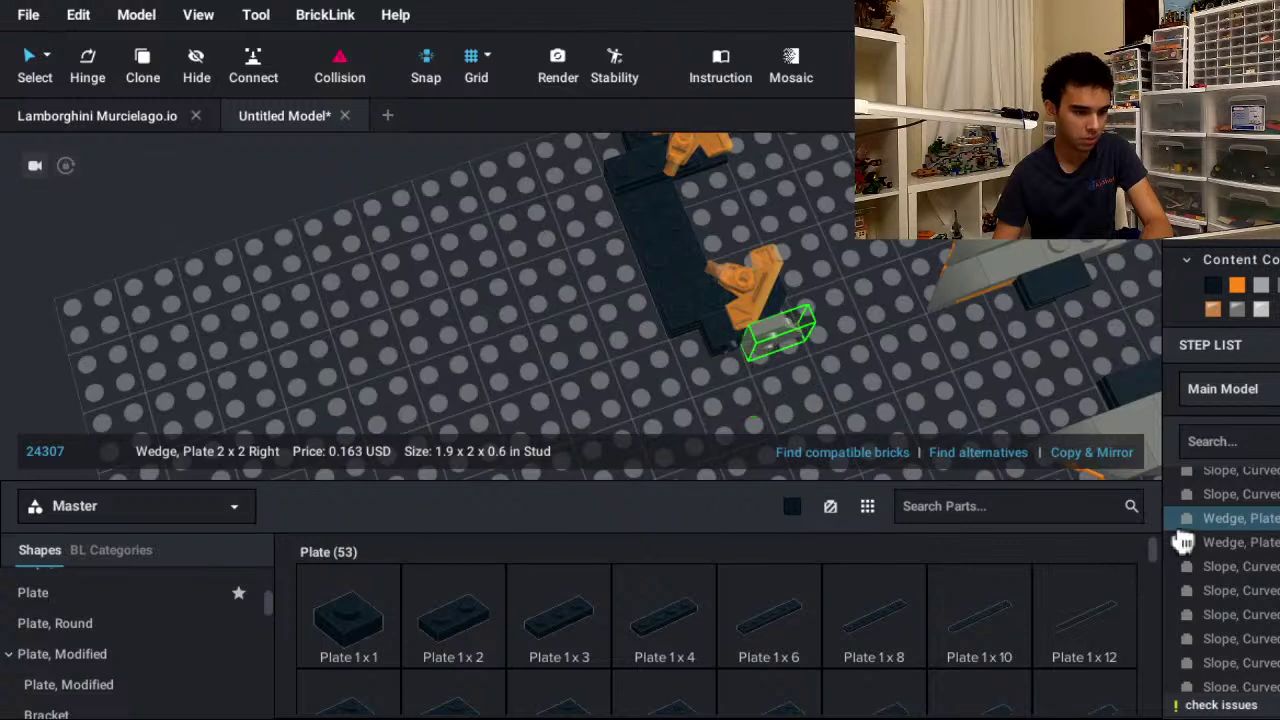
pyautogui.moveTo(1181, 532); pyautogui.dragTo(1178, 397, button='right')
pyautogui.moveTo(1178, 397); pyautogui.dragTo(1163, 308)
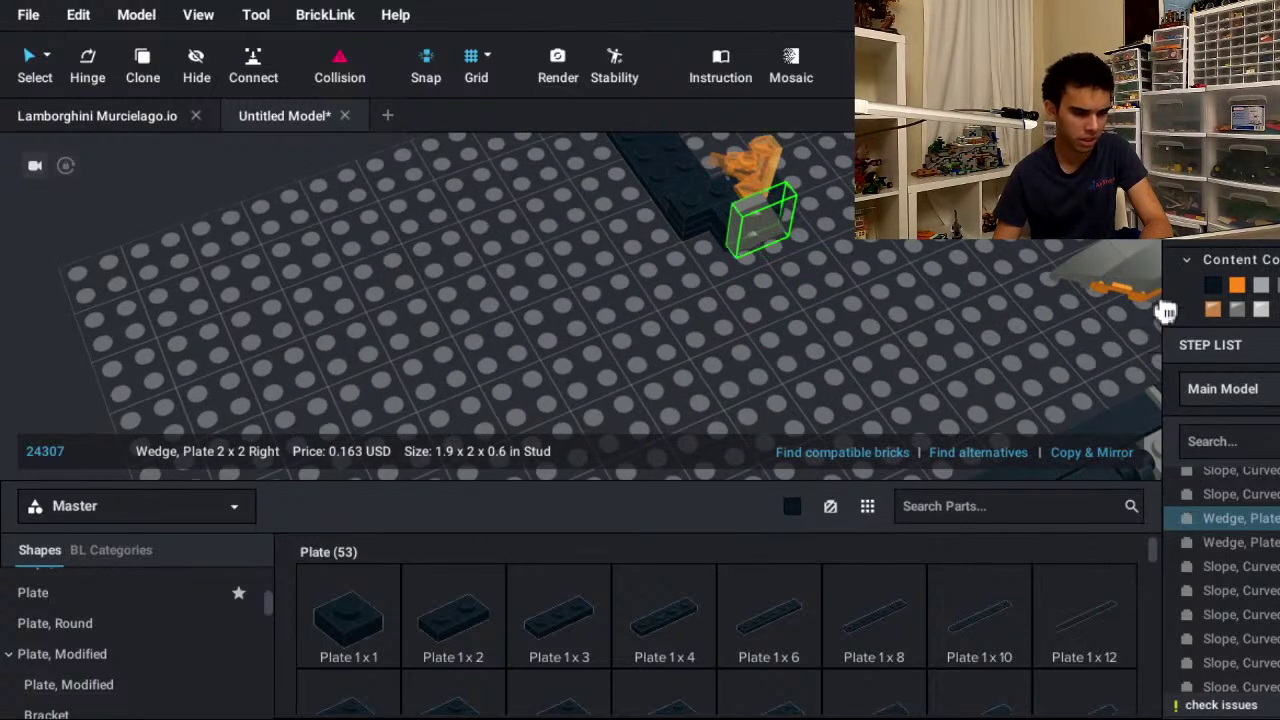
pyautogui.click(1262, 325)
pyautogui.moveTo(1275, 328); pyautogui.dragTo(1220, 363, button='right')
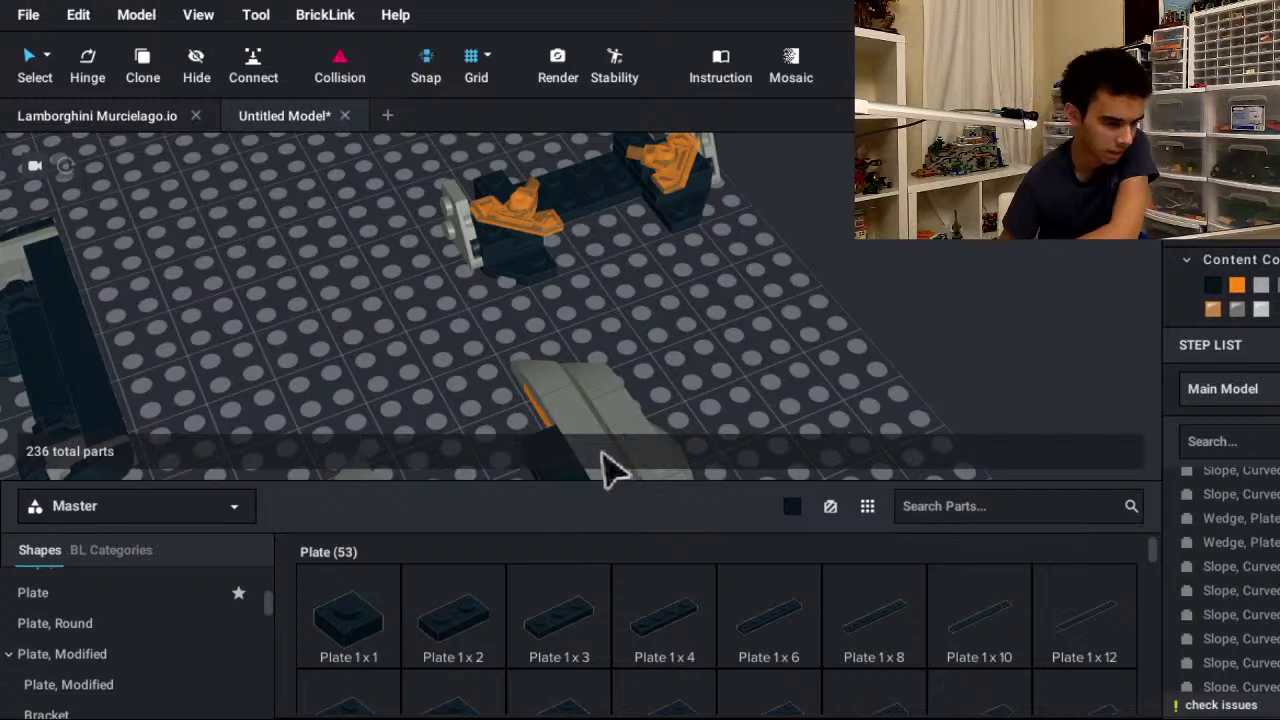
# - Move the two dark Slope 30 1 x 1 x 2/3 pieces from the parts layout to the bumper assembly with the orange pieces
pyautogui.scroll(-5, 574, 500)
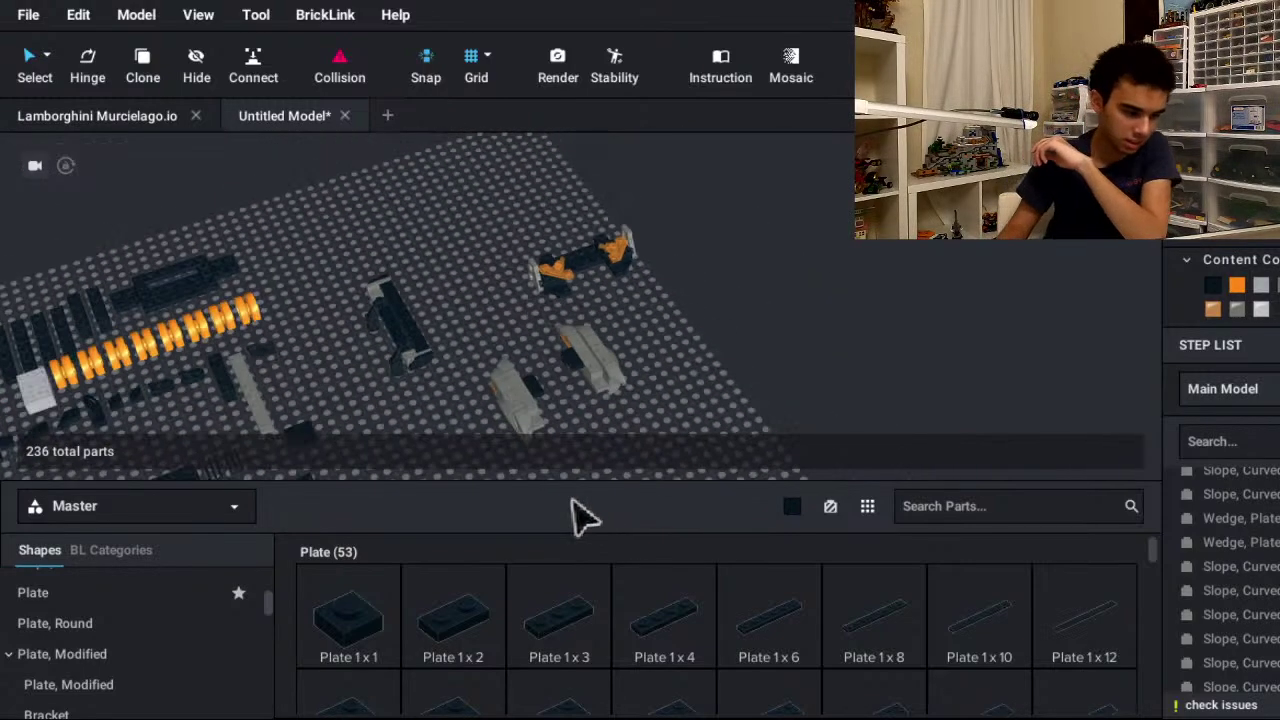
pyautogui.moveTo(575, 500); pyautogui.dragTo(1015, 225, button='middle')
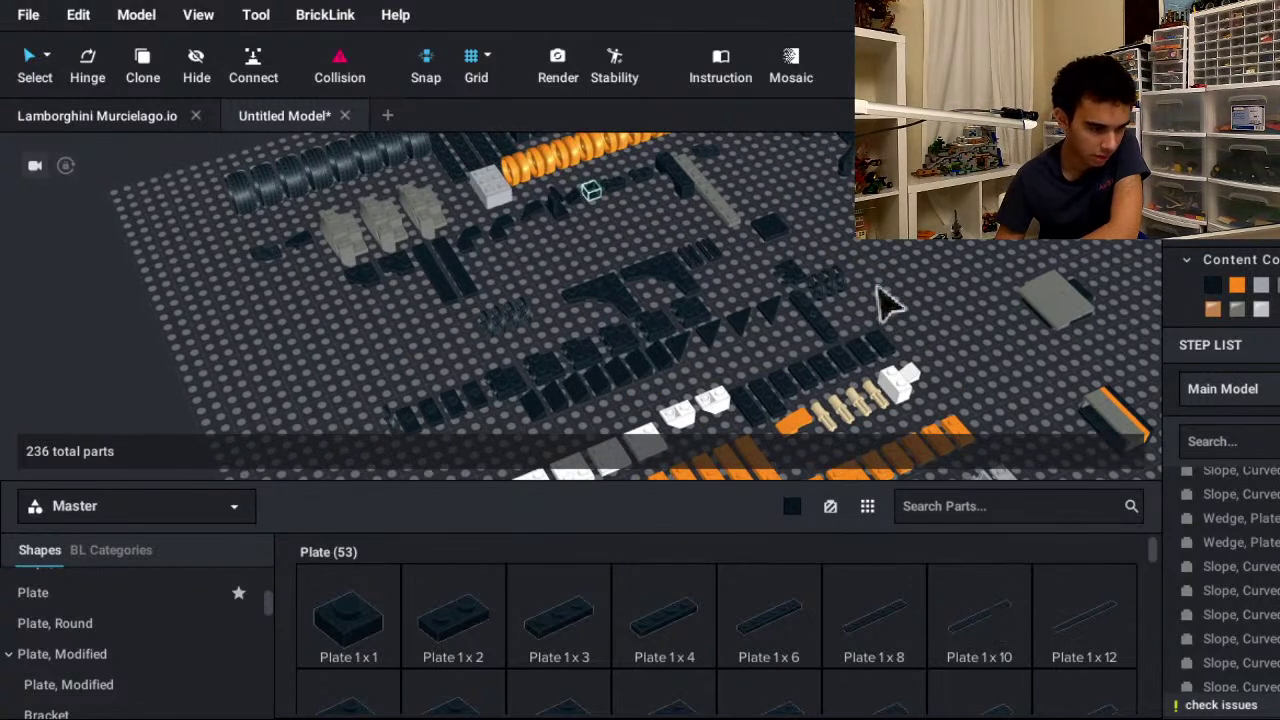
pyautogui.moveTo(591, 190); pyautogui.dragTo(914, 229)
pyautogui.moveTo(914, 229); pyautogui.dragTo(919, 342, button='middle')
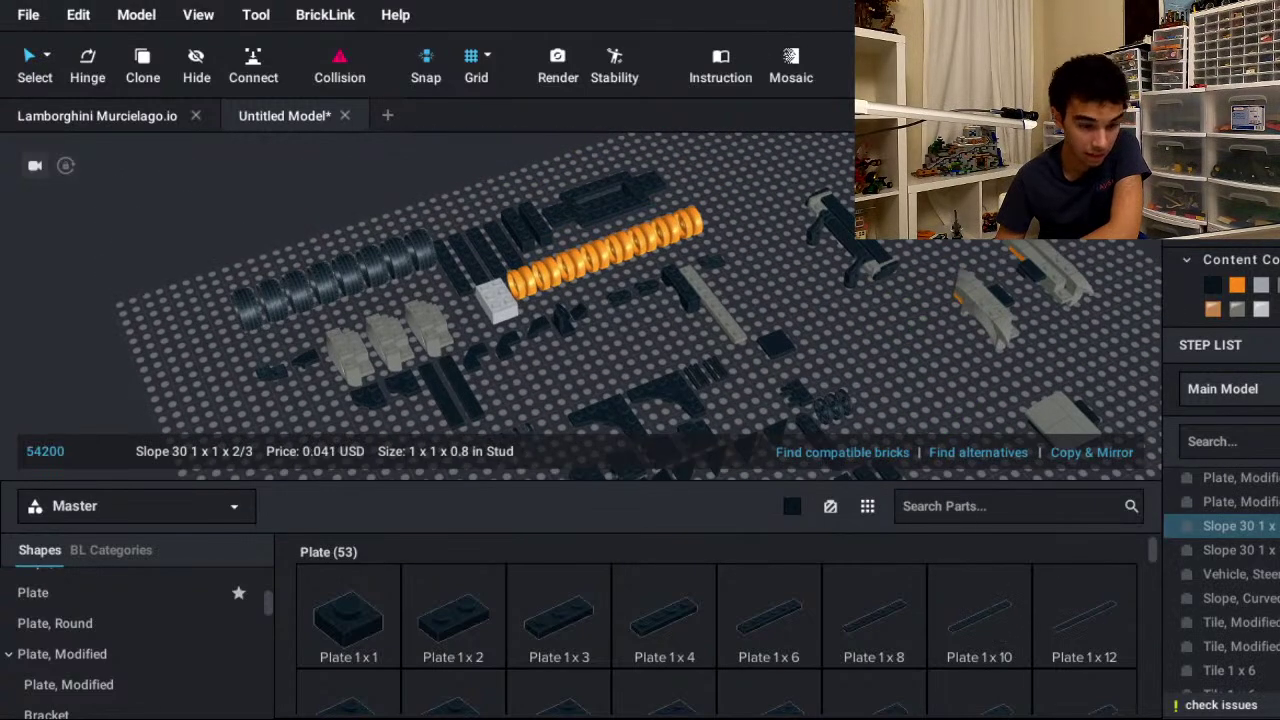
pyautogui.scroll(3, 645, 220)
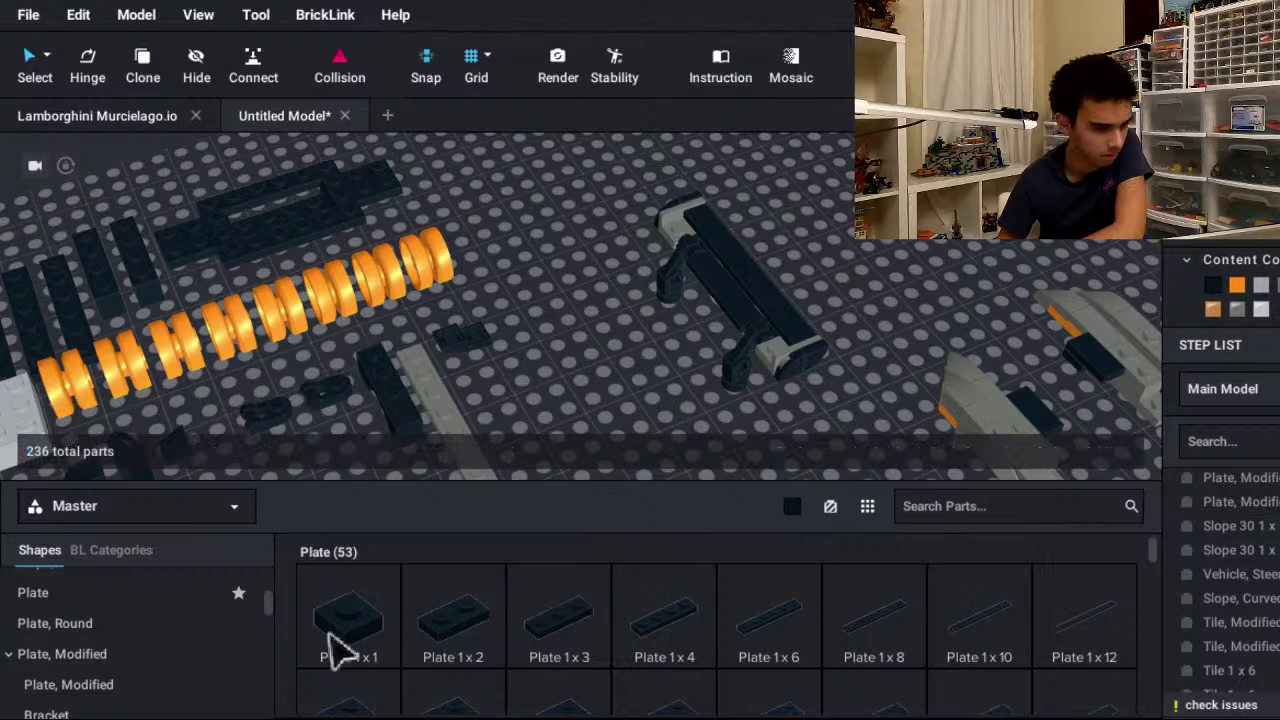
pyautogui.hotkey('ctrl', 'v')
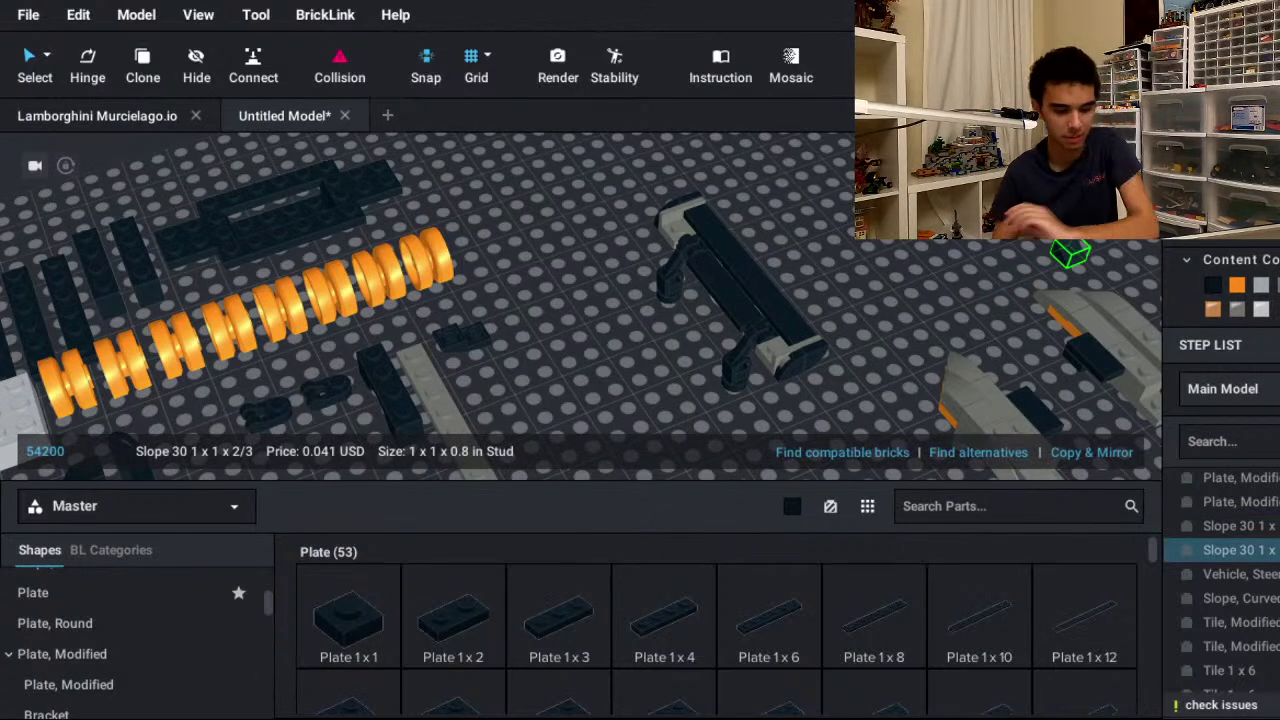
pyautogui.press('Escape')
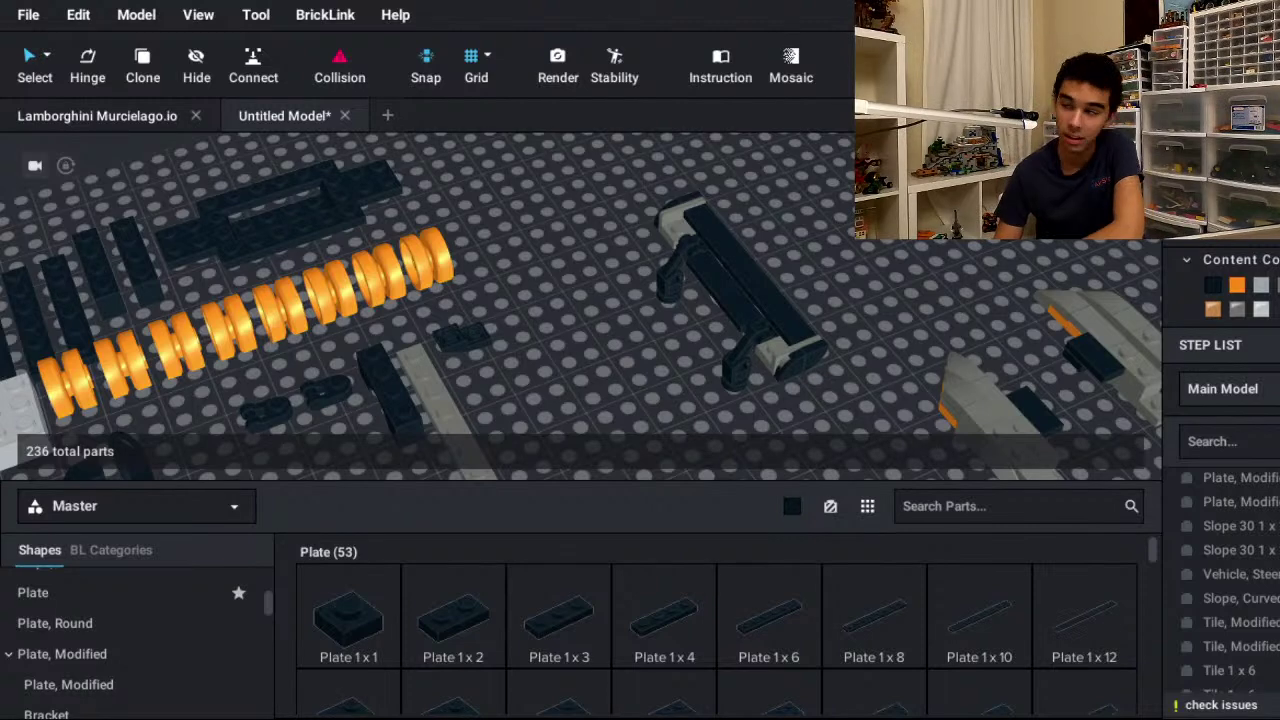
pyautogui.moveTo(600, 280); pyautogui.dragTo(415, 381, button='middle')
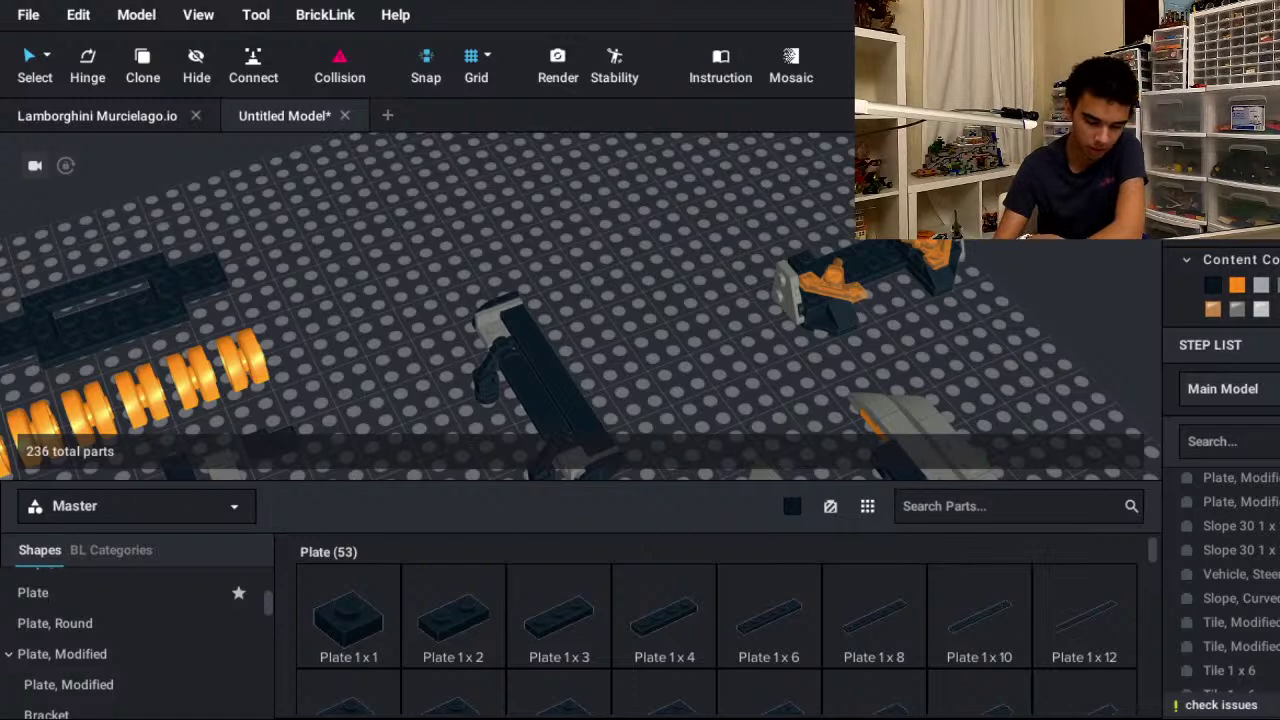
# - Select the four light grey Hinge Brick 1 x 2 parts in the layout and move them beside the bumper assembly
pyautogui.moveTo(500, 410); pyautogui.dragTo(1130, 270, button='right')
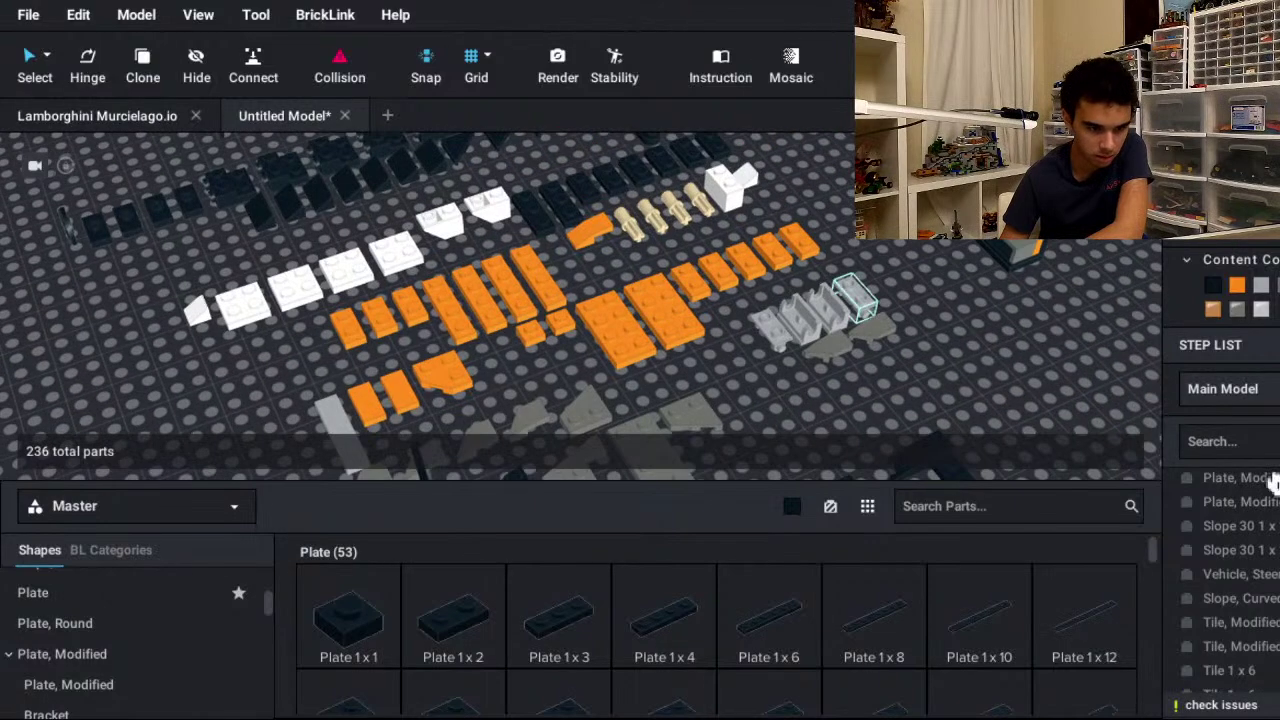
pyautogui.moveTo(1273, 482); pyautogui.dragTo(1260, 485)
pyautogui.moveTo(1191, 513); pyautogui.dragTo(1210, 484)
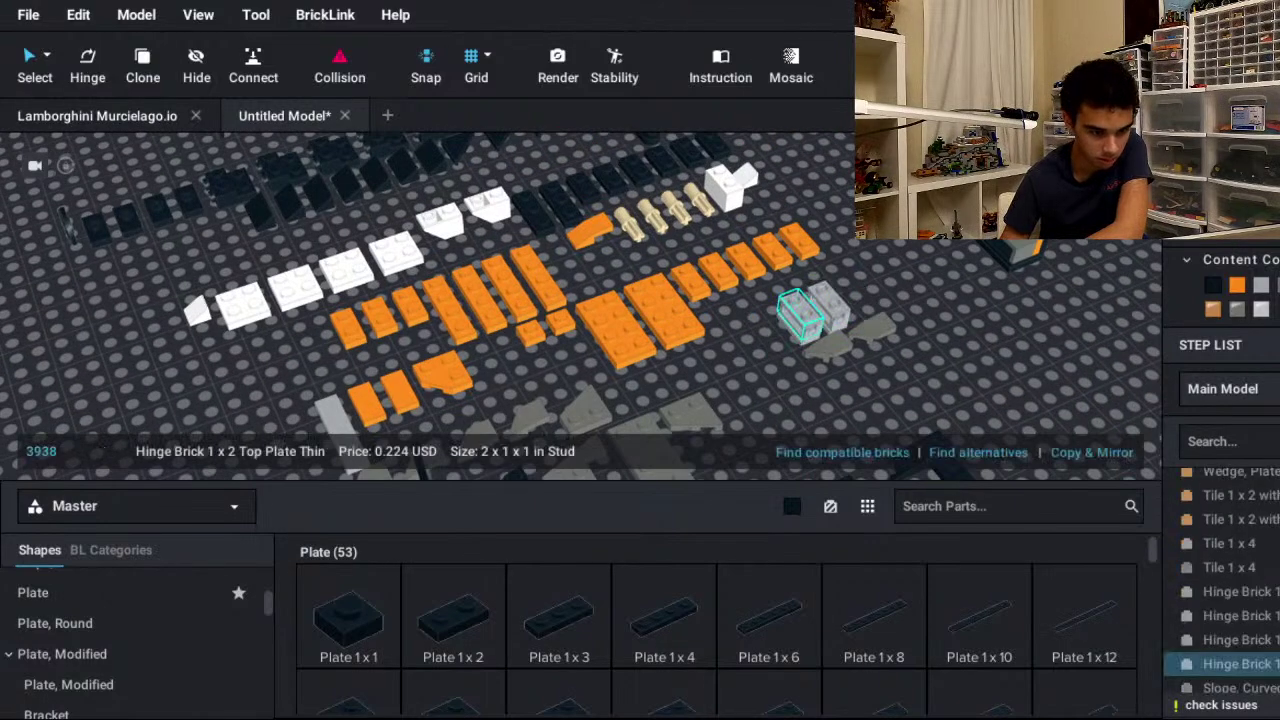
pyautogui.click(1279, 455)
pyautogui.moveTo(1279, 430); pyautogui.dragTo(1203, 476)
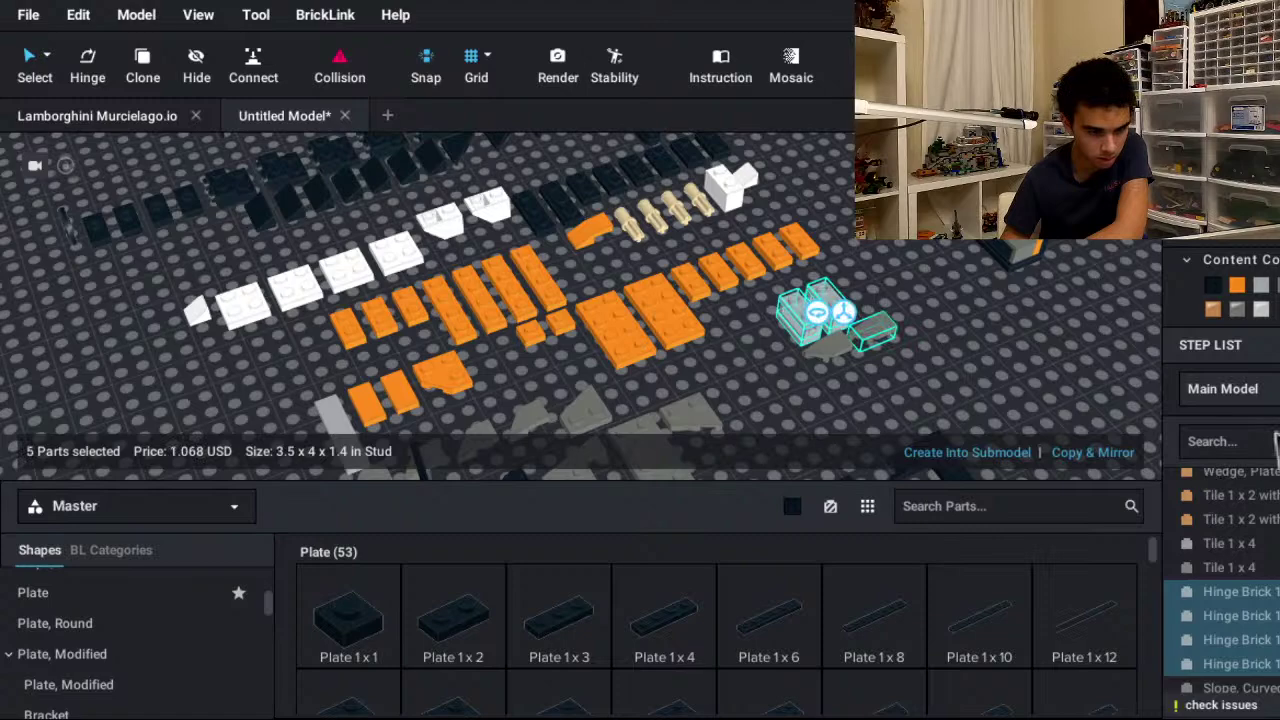
pyautogui.moveTo(1275, 440); pyautogui.dragTo(1186, 529, button='right')
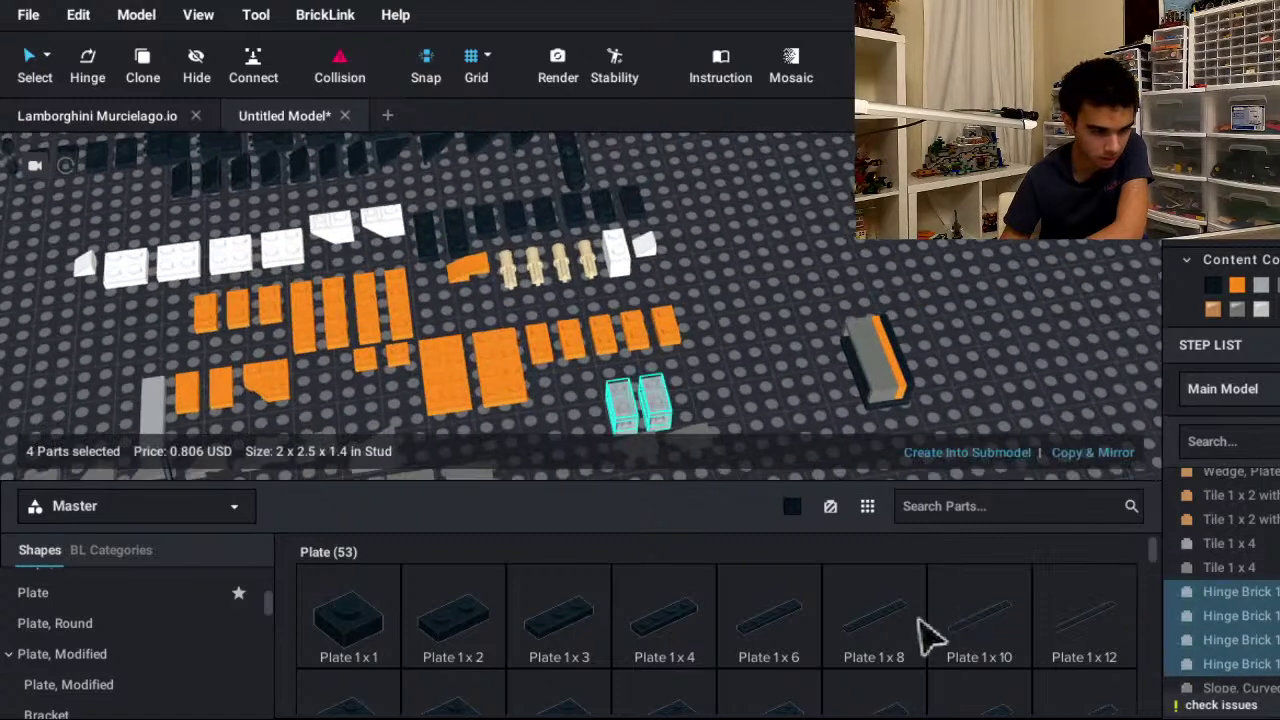
pyautogui.moveTo(1100, 543); pyautogui.dragTo(1265, 487, button='right')
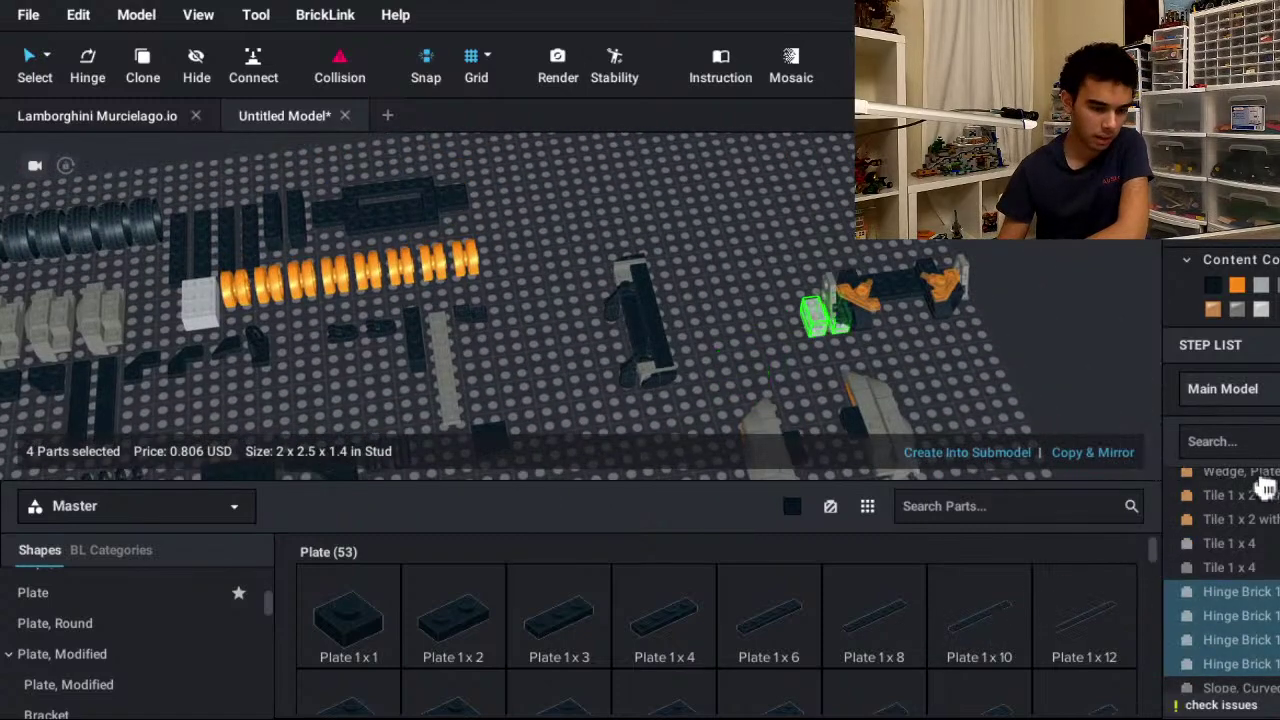
pyautogui.scroll(5, 1265, 487)
pyautogui.moveTo(1265, 487); pyautogui.dragTo(1279, 548)
pyautogui.moveTo(1279, 548); pyautogui.dragTo(774, 557, button='middle')
pyautogui.moveTo(774, 557); pyautogui.dragTo(1279, 620)
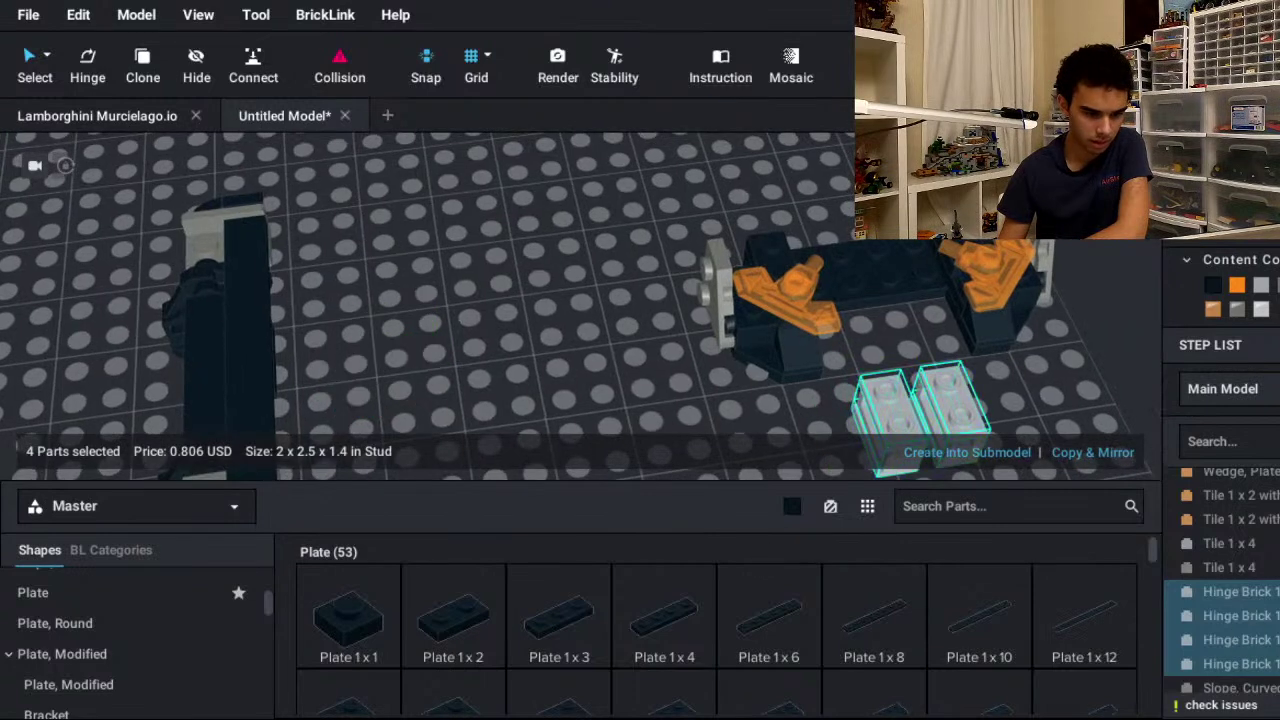
# - Turn both 1 x 2 hinge bricks sideways and line them up end to end in front of the bumper assembly
pyautogui.click(1014, 434)
pyautogui.moveTo(1014, 434); pyautogui.dragTo(1014, 334, button='middle')
pyautogui.moveTo(1014, 334)
pyautogui.mouseDown()
pyautogui.moveTo(964, 316)
pyautogui.moveTo(1018, 320)
pyautogui.mouseUp()
pyautogui.press('Right')
pyautogui.moveTo(940, 268); pyautogui.dragTo(858, 385)
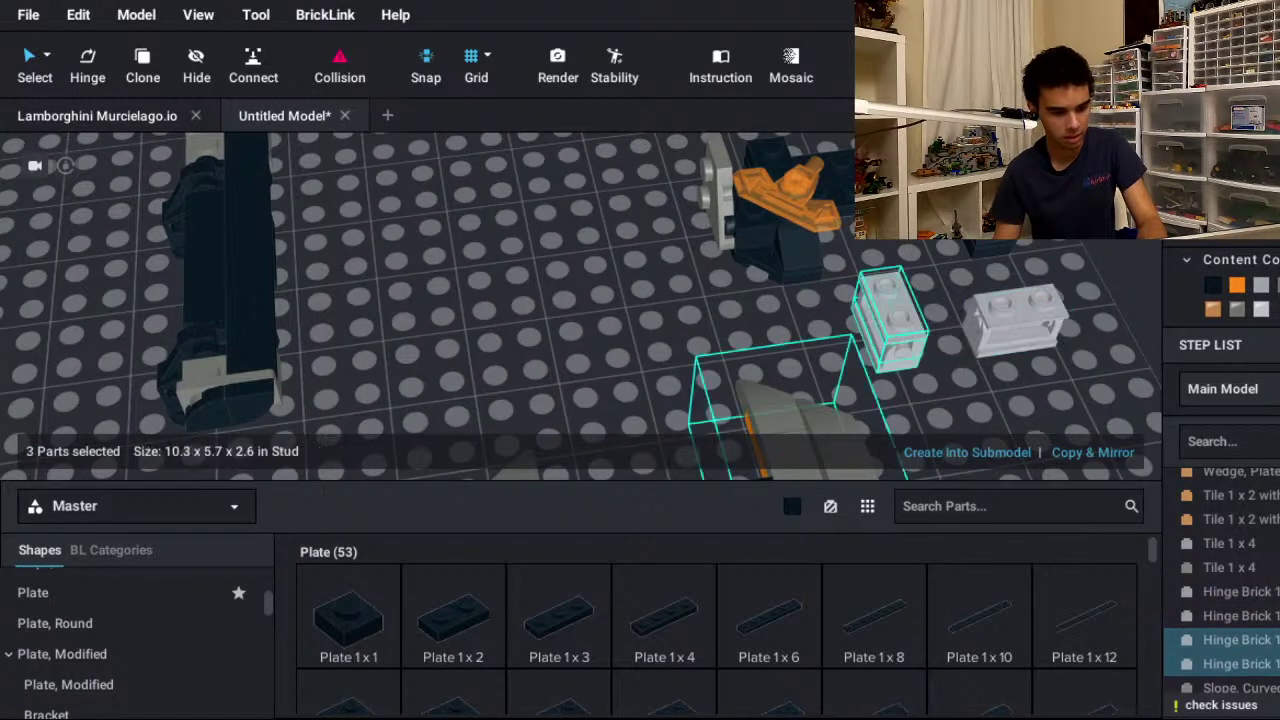
pyautogui.press('Right')
pyautogui.press('Right')
pyautogui.moveTo(947, 352); pyautogui.dragTo(876, 330)
pyautogui.press('Right')
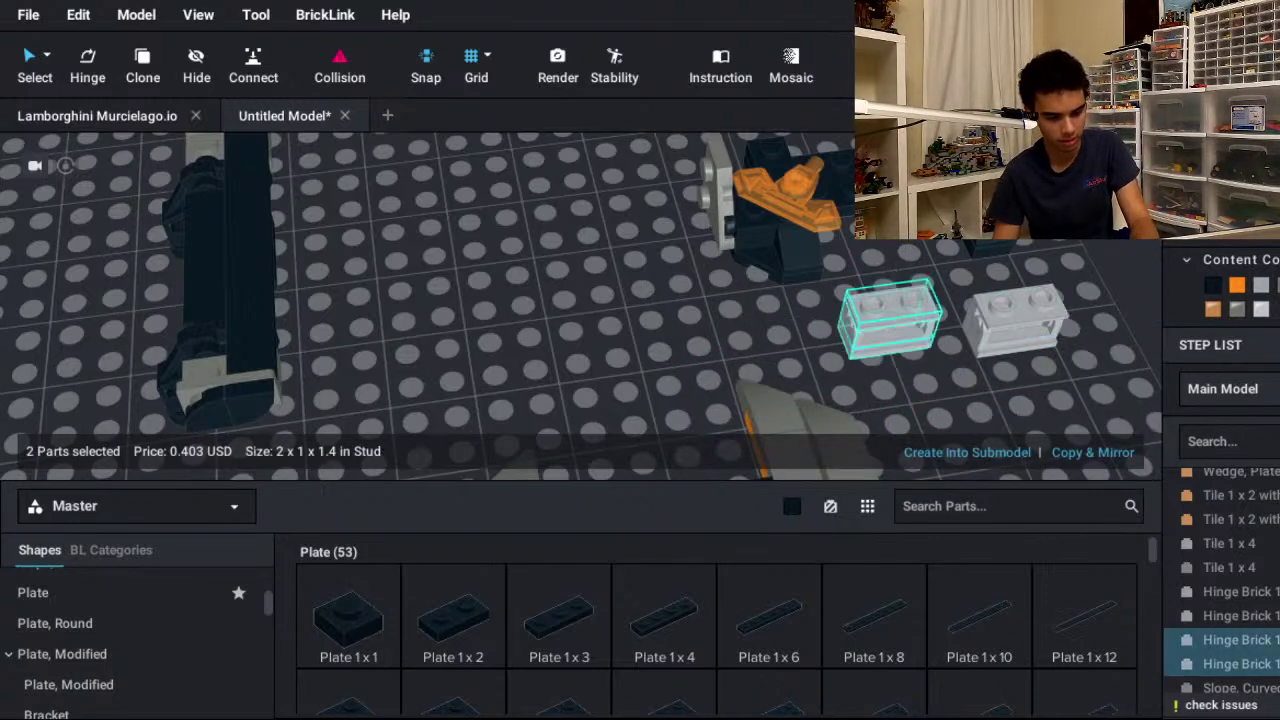
pyautogui.moveTo(897, 338); pyautogui.dragTo(938, 330)
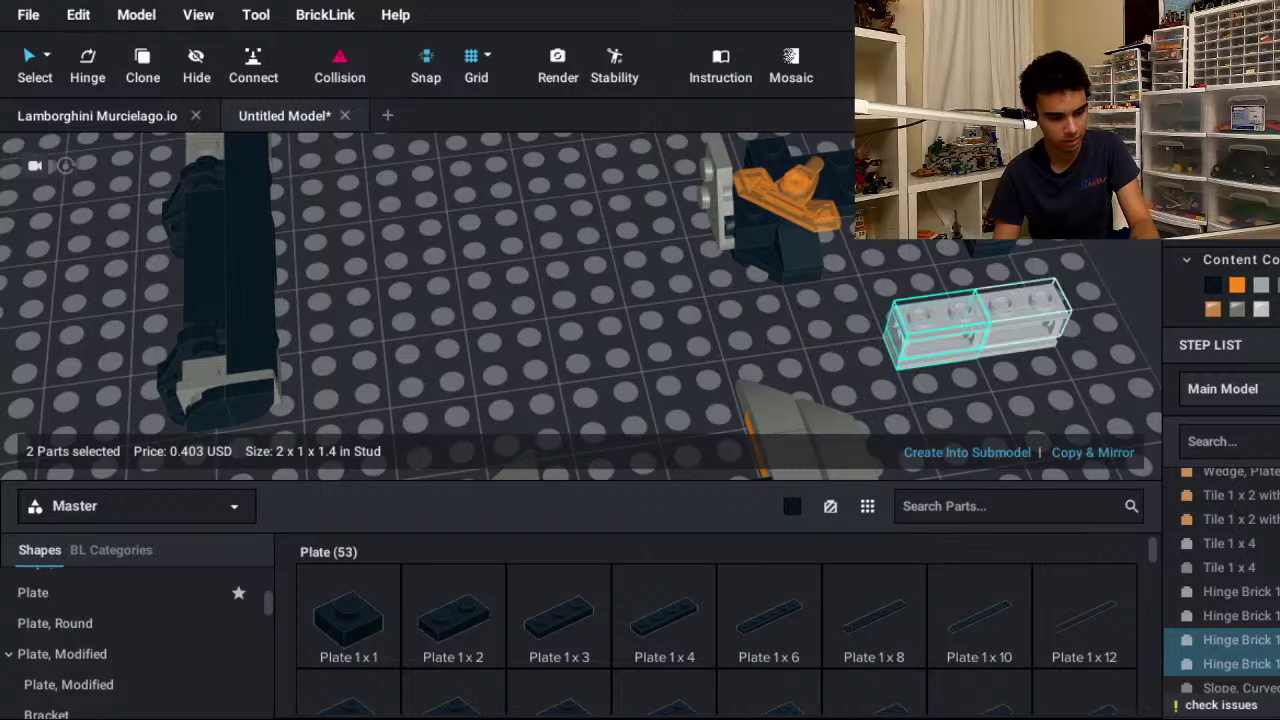
# - Recolor the four hinge brick parts black and place them between the orange pieces of the bumper assembly
pyautogui.moveTo(1080, 350); pyautogui.dragTo(962, 300)
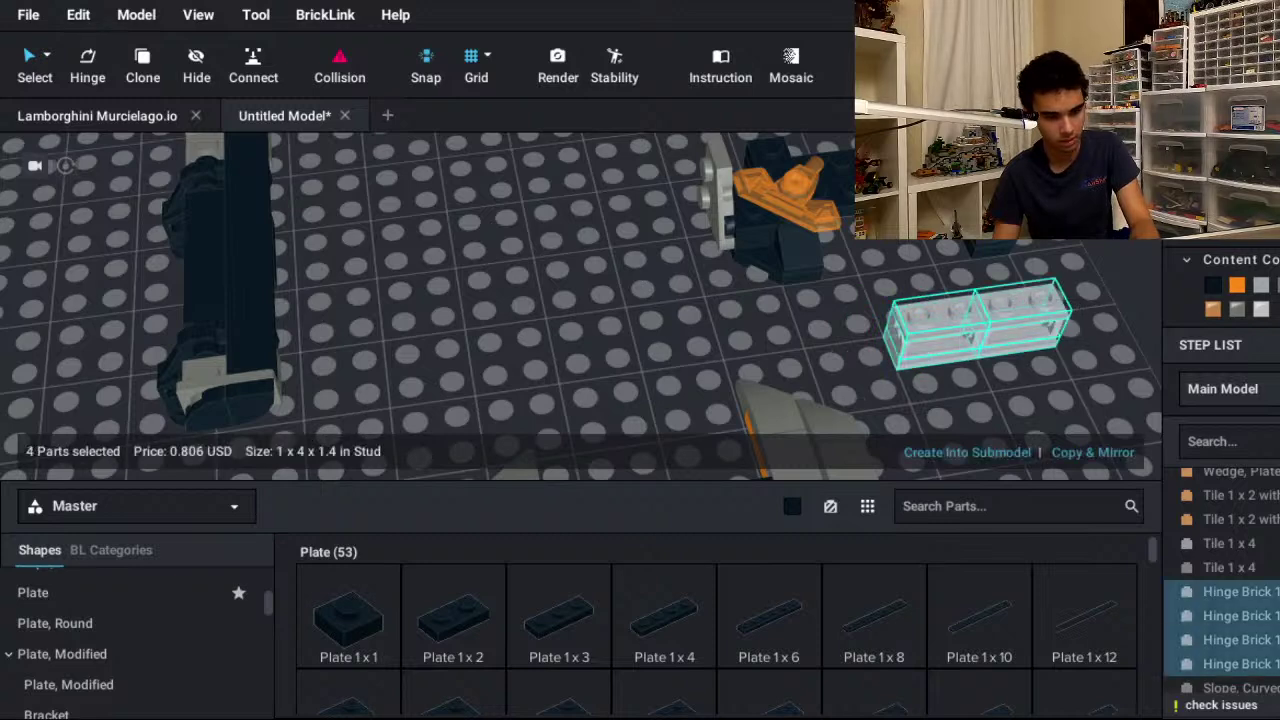
pyautogui.click(1213, 285)
pyautogui.click(1105, 335)
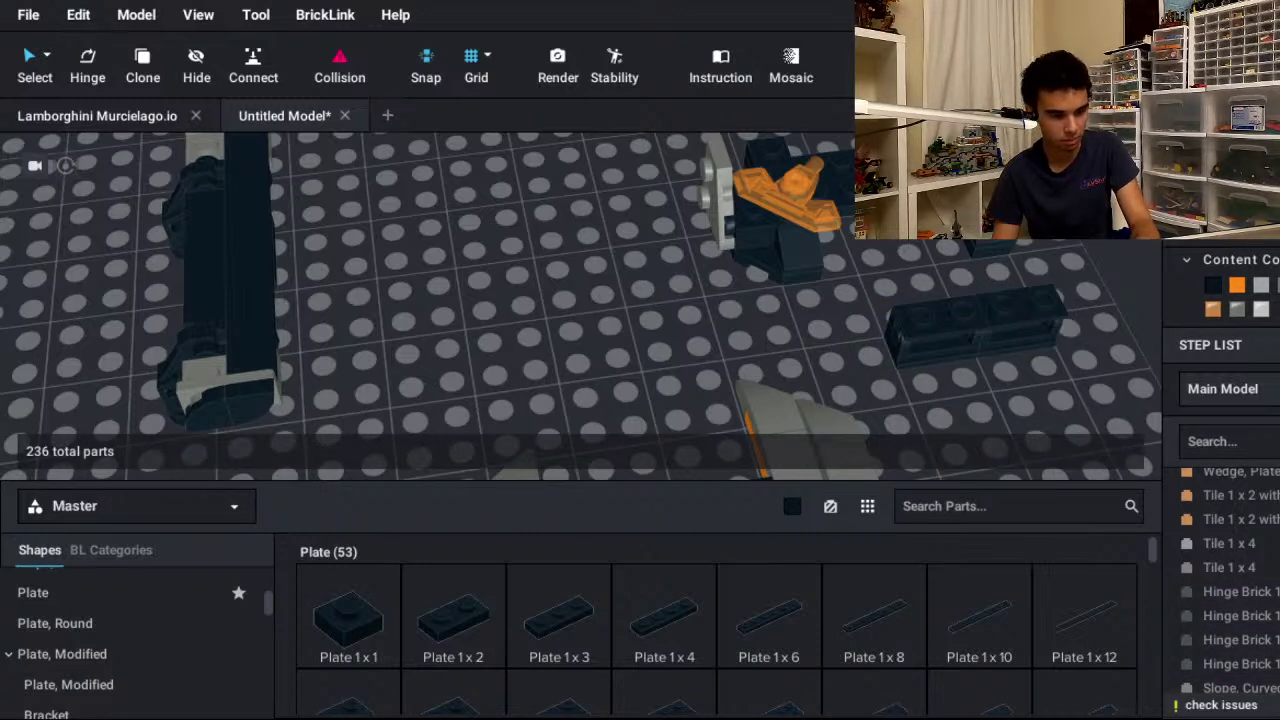
pyautogui.moveTo(1080, 350); pyautogui.dragTo(856, 277)
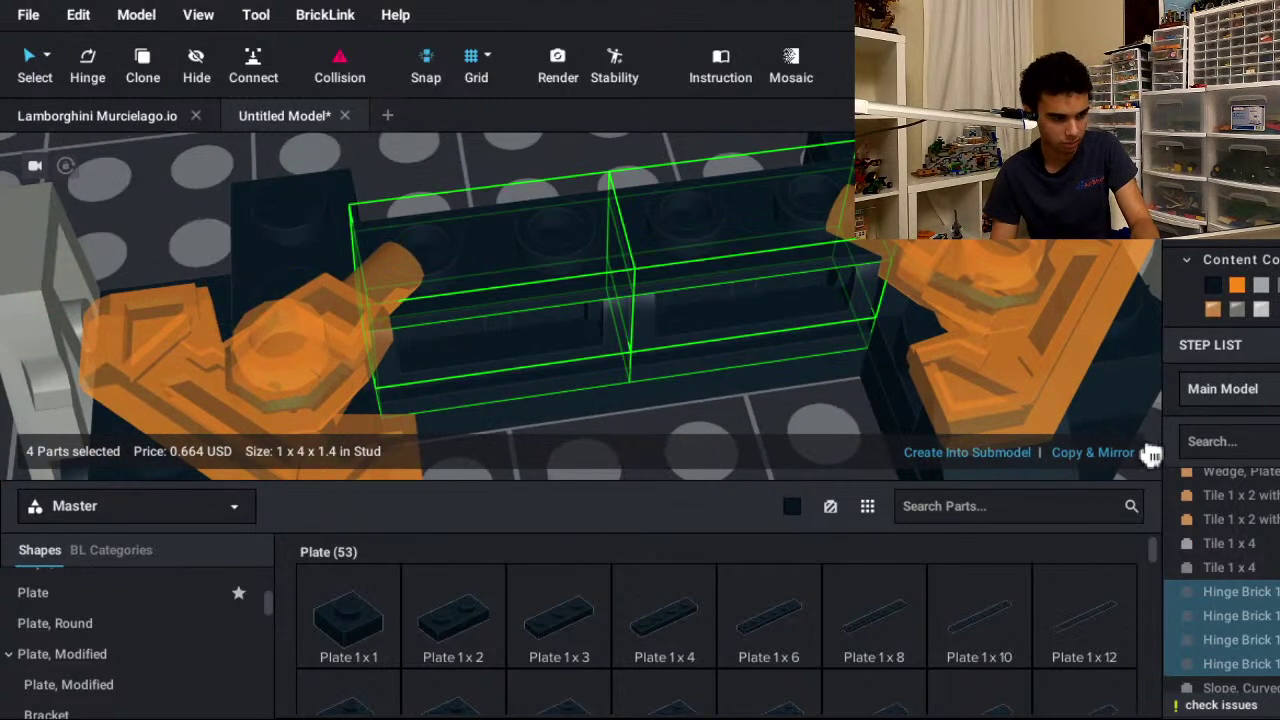
pyautogui.press('Escape')
# - Swing the top plate of the first hinge brick about its hinge so that its studs face the front of the bumper
pyautogui.click(780, 252)
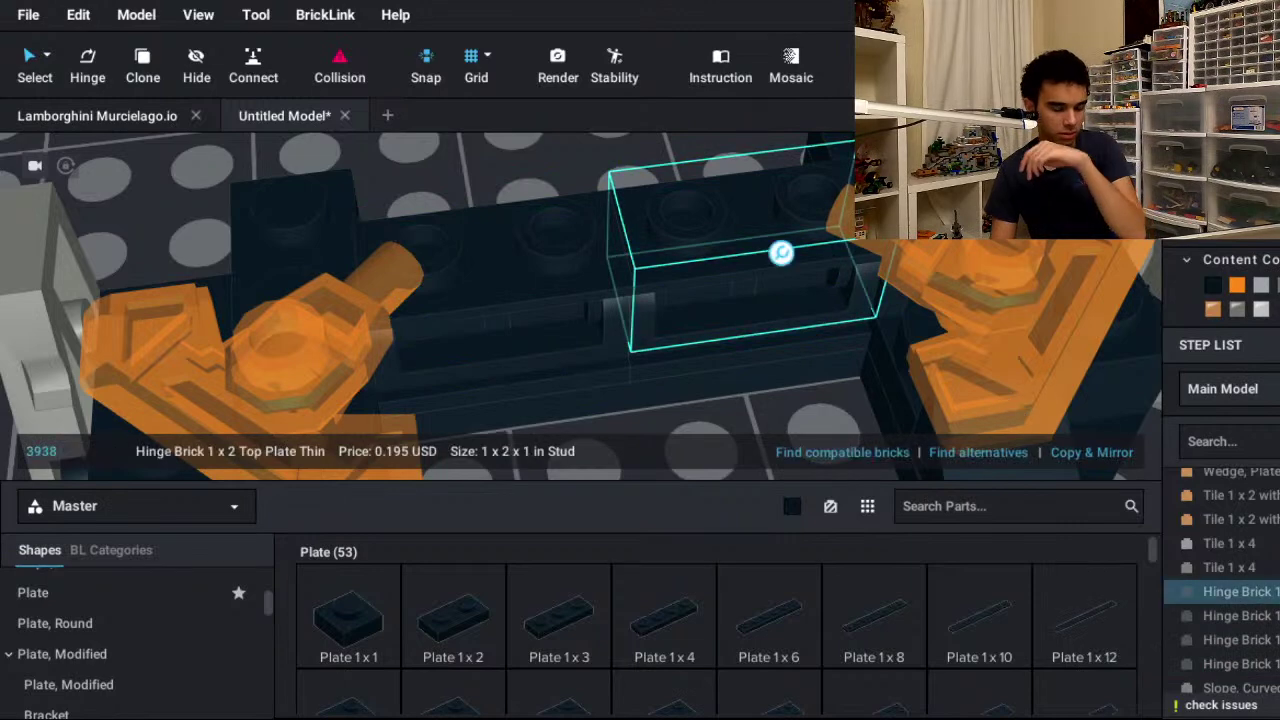
pyautogui.click(780, 252)
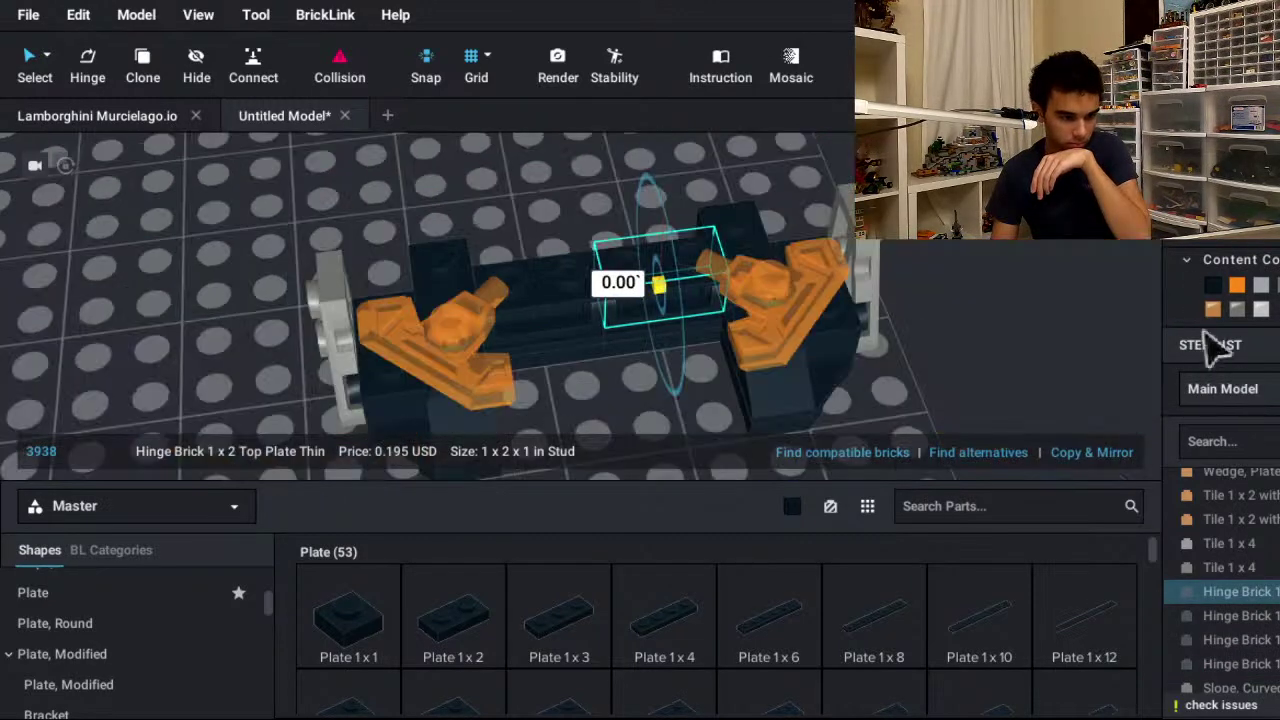
pyautogui.moveTo(1220, 345); pyautogui.dragTo(997, 325, button='right')
pyautogui.moveTo(991, 297); pyautogui.dragTo(1138, 521)
# - Rotate the top plate of the other hinge brick 90 degrees about its hinge
pyautogui.click(920, 460)
pyautogui.click(907, 463)
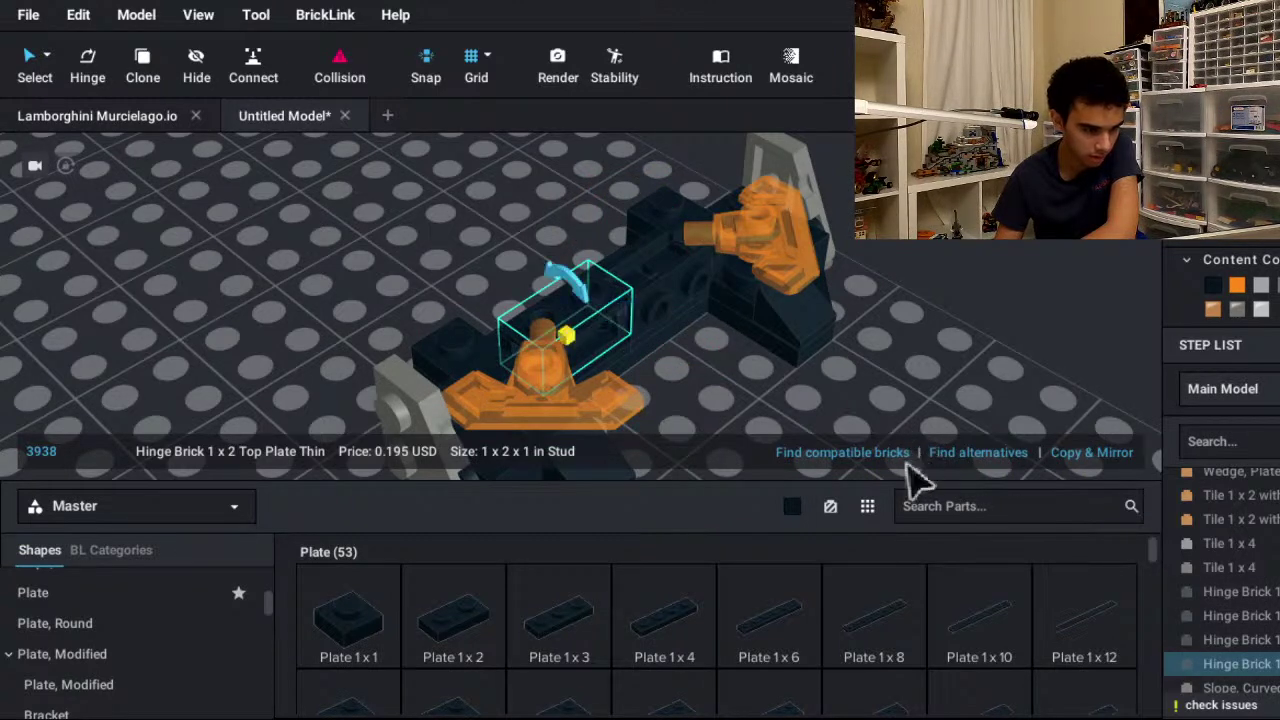
pyautogui.moveTo(870, 434); pyautogui.dragTo(898, 432)
pyautogui.click(795, 510)
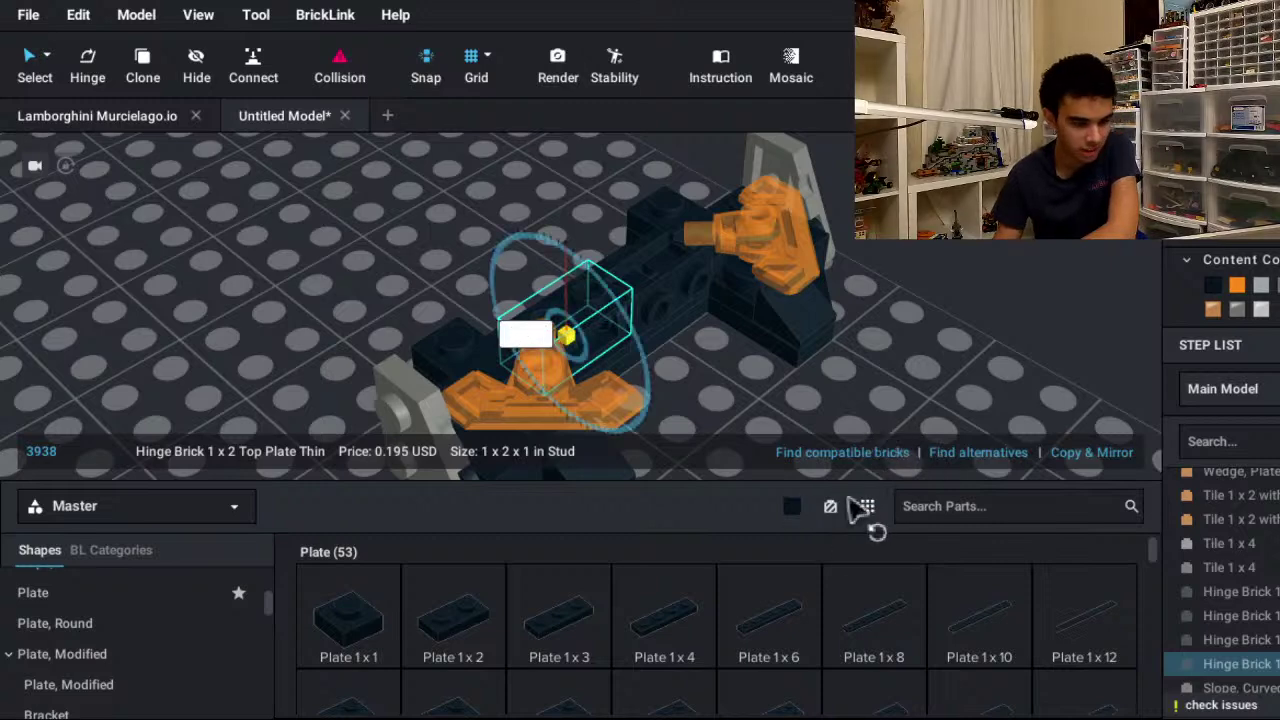
pyautogui.write('90')
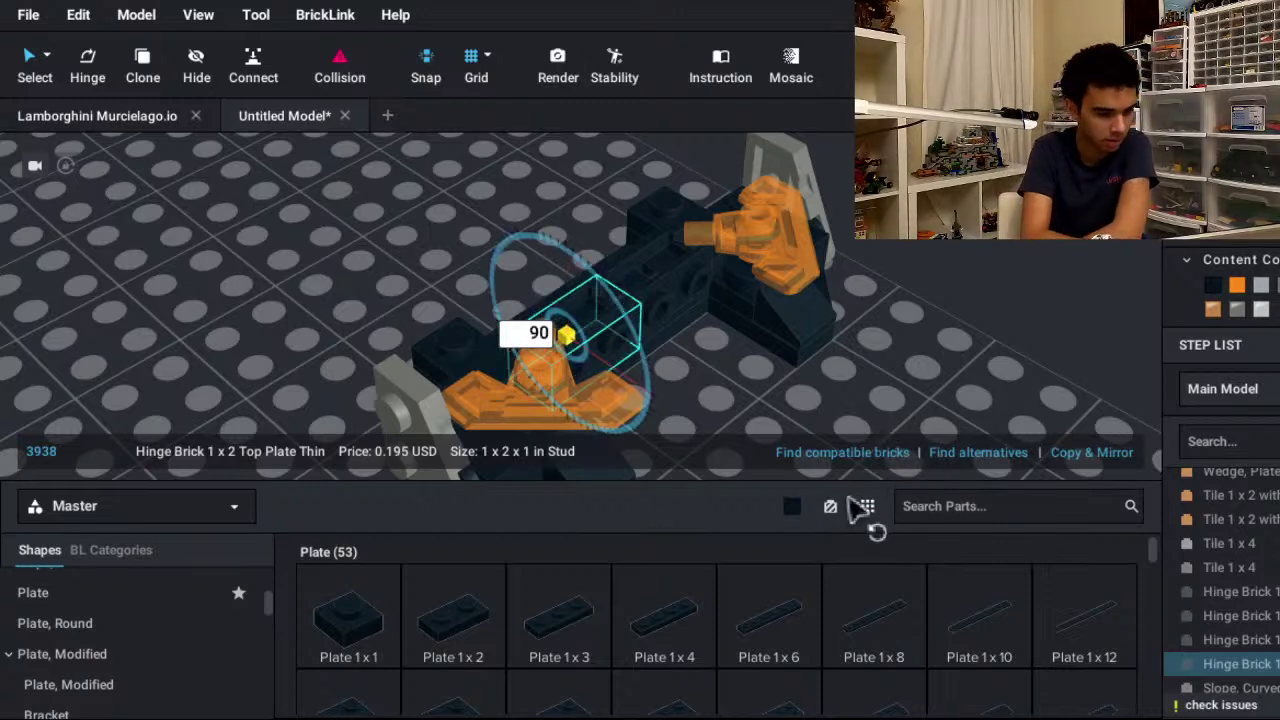
pyautogui.press('Return')
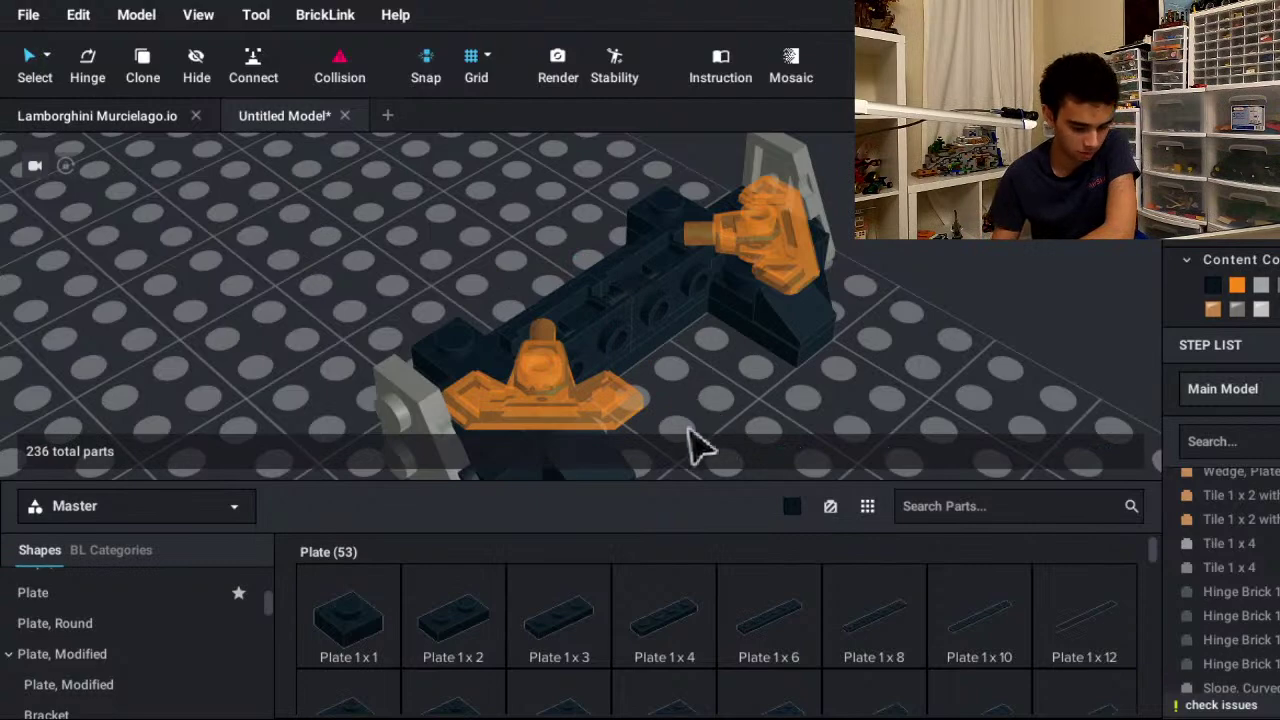
# - Move the seven-part grey, orange and black block from the baseplate onto the hinge bricks between the orange pieces
pyautogui.scroll(-5, 700, 455)
pyautogui.scroll(3, 886, 363)
pyautogui.scroll(2, 729, 386)
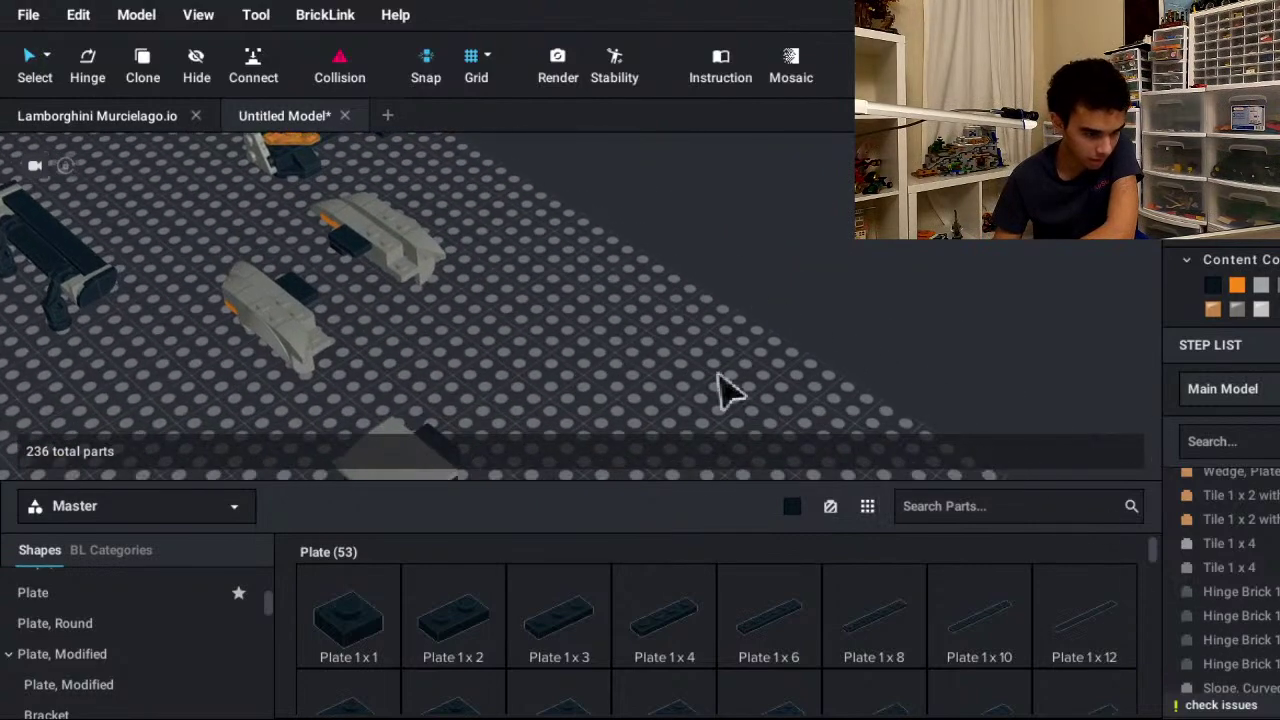
pyautogui.scroll(2, 920, 343)
pyautogui.moveTo(733, 384); pyautogui.dragTo(482, 486)
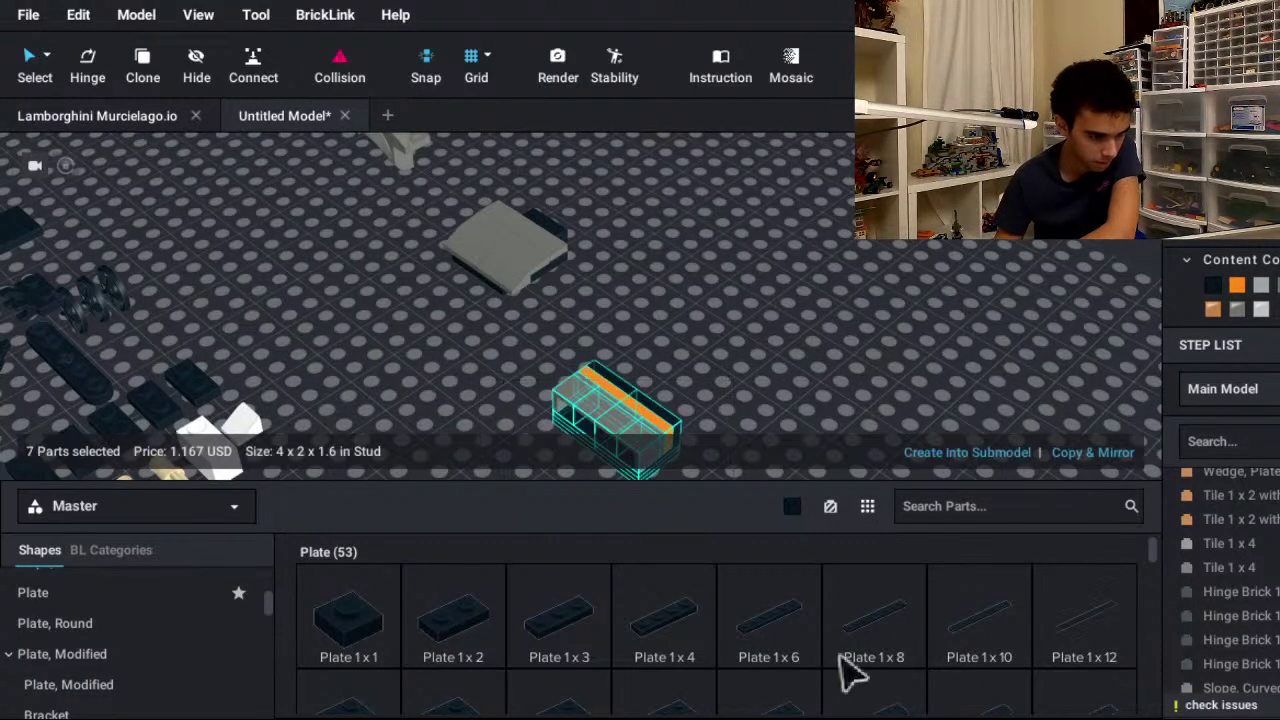
pyautogui.moveTo(607, 429); pyautogui.dragTo(699, 280)
pyautogui.moveTo(699, 280); pyautogui.dragTo(934, 414, button='right')
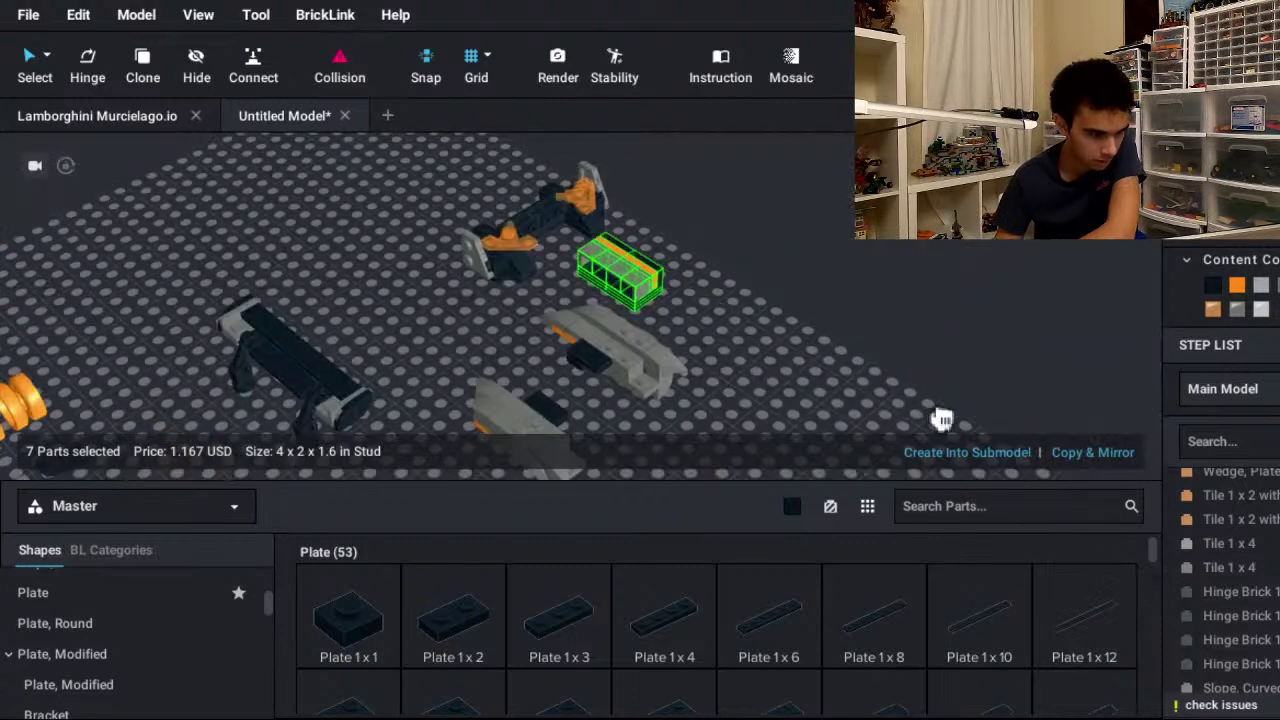
pyautogui.scroll(5, 943, 432)
pyautogui.moveTo(943, 432); pyautogui.dragTo(977, 624, button='middle')
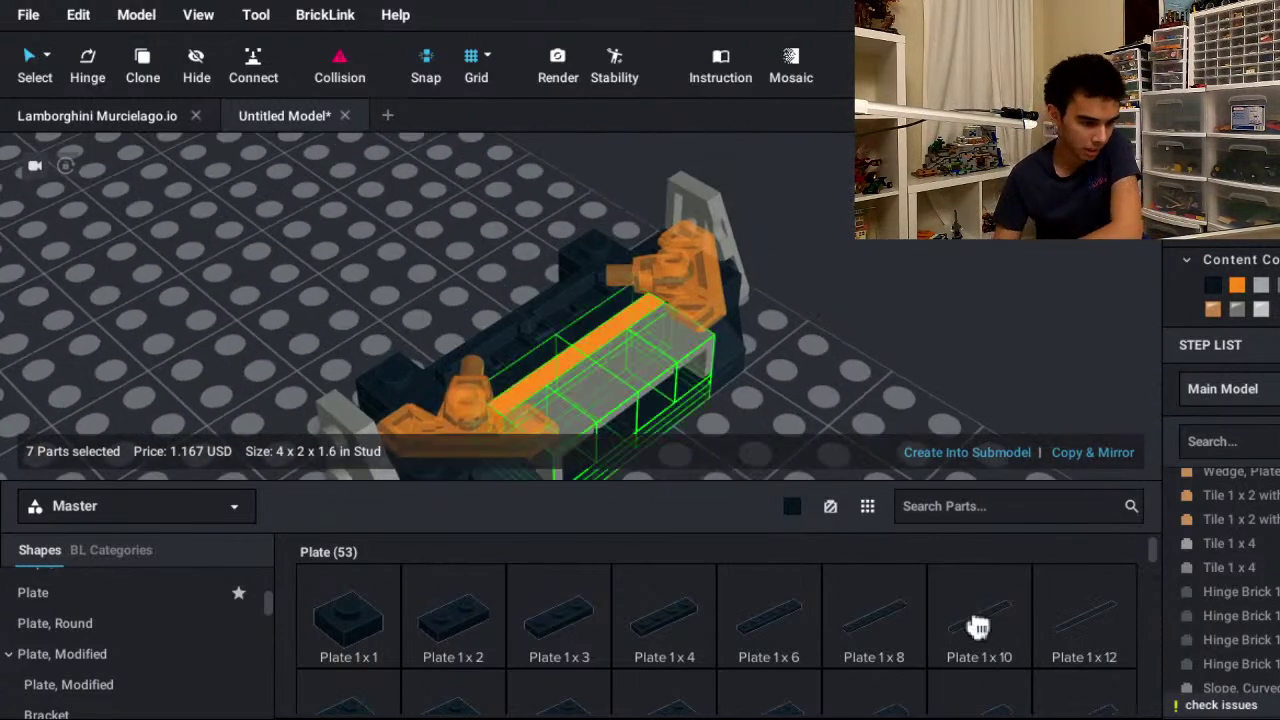
pyautogui.press('w')
pyautogui.press('s')
pyautogui.click(1177, 562)
pyautogui.moveTo(1177, 562); pyautogui.dragTo(1159, 522, button='right')
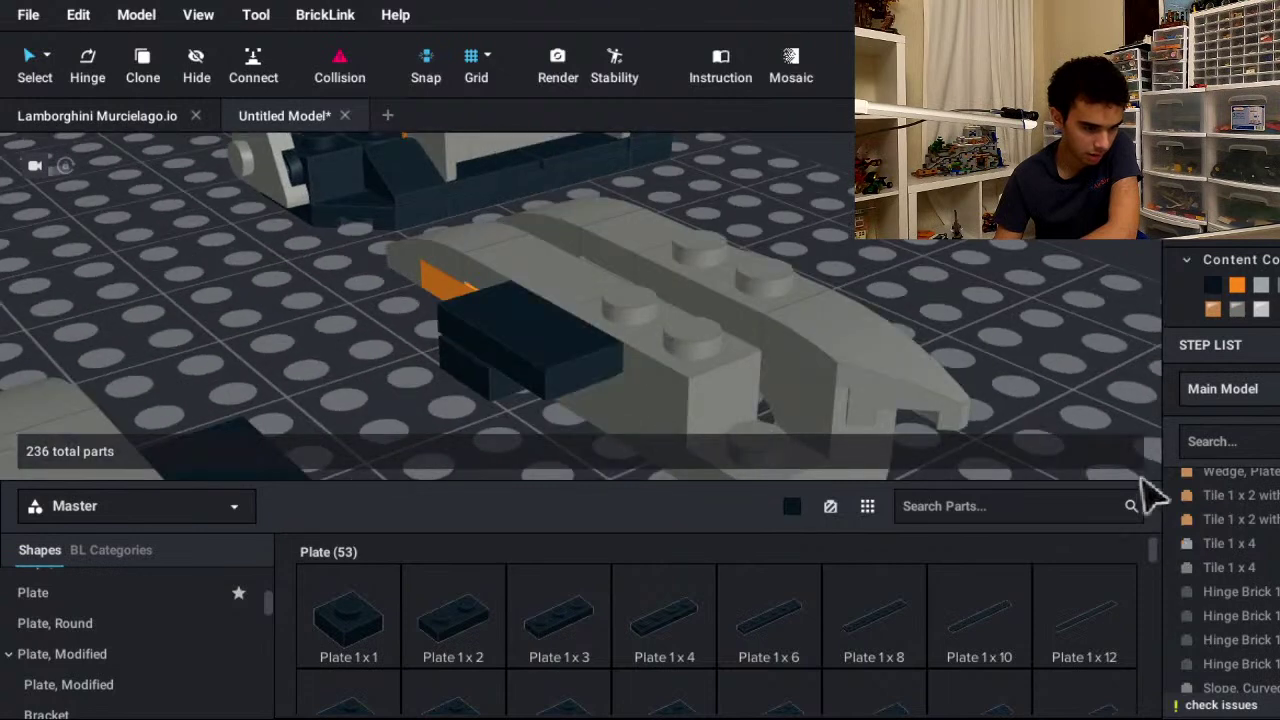
pyautogui.moveTo(1140, 476); pyautogui.dragTo(1158, 586, button='middle')
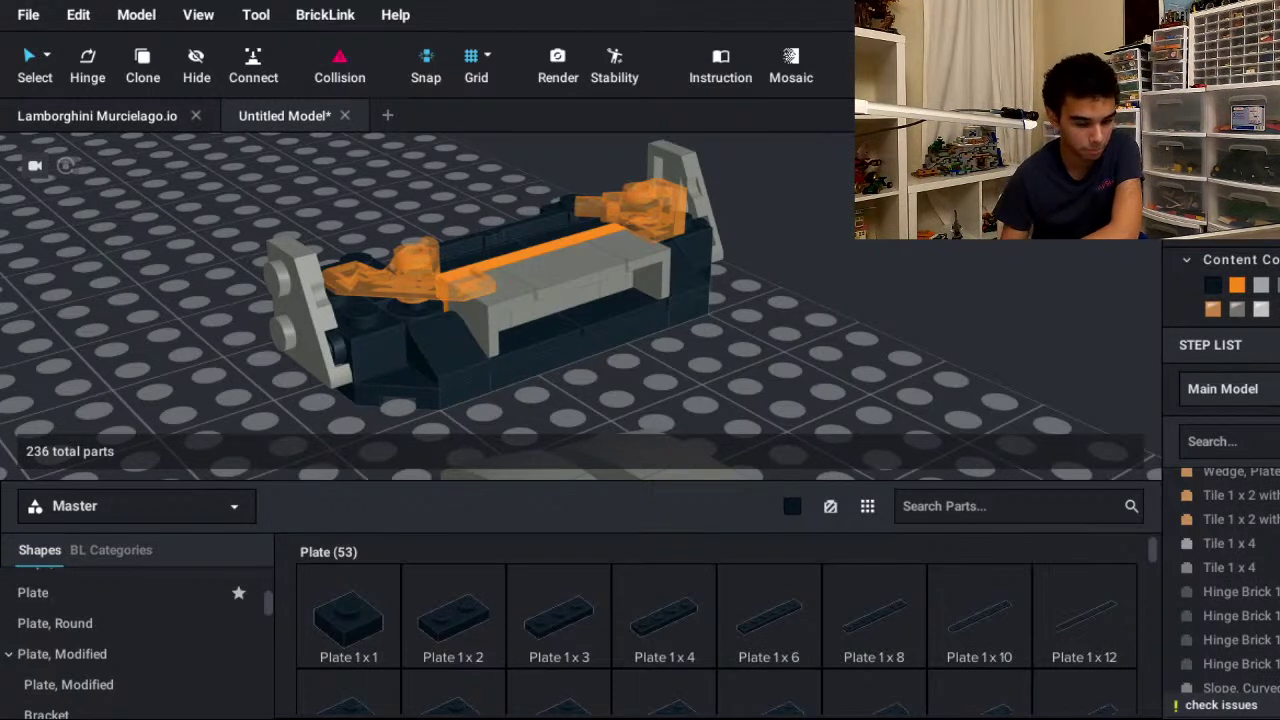
# - Place a black Plate 1 x 1 on each of the two black corner stacks at the open side of the bumper assembly
pyautogui.scroll(-5, 1022, 485)
pyautogui.moveTo(1071, 555); pyautogui.dragTo(1245, 342, button='middle')
pyautogui.scroll(3, 1248, 340)
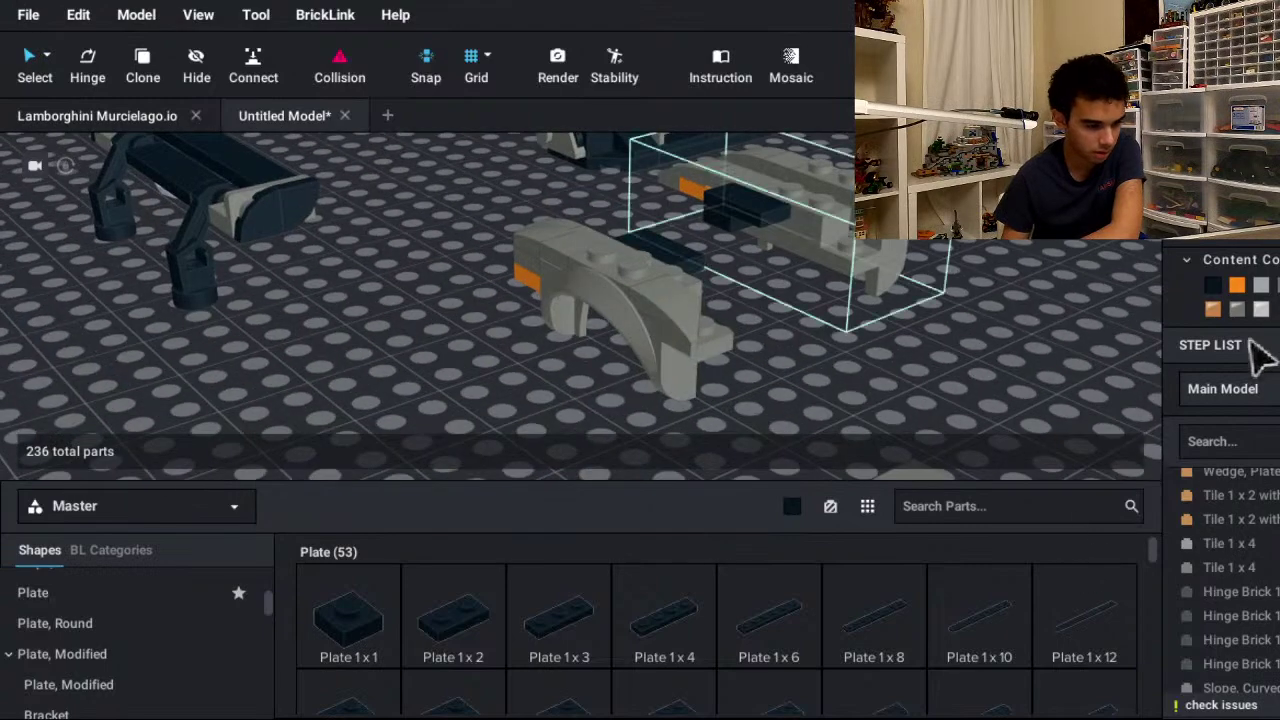
pyautogui.moveTo(1272, 345); pyautogui.dragTo(1122, 408, button='right')
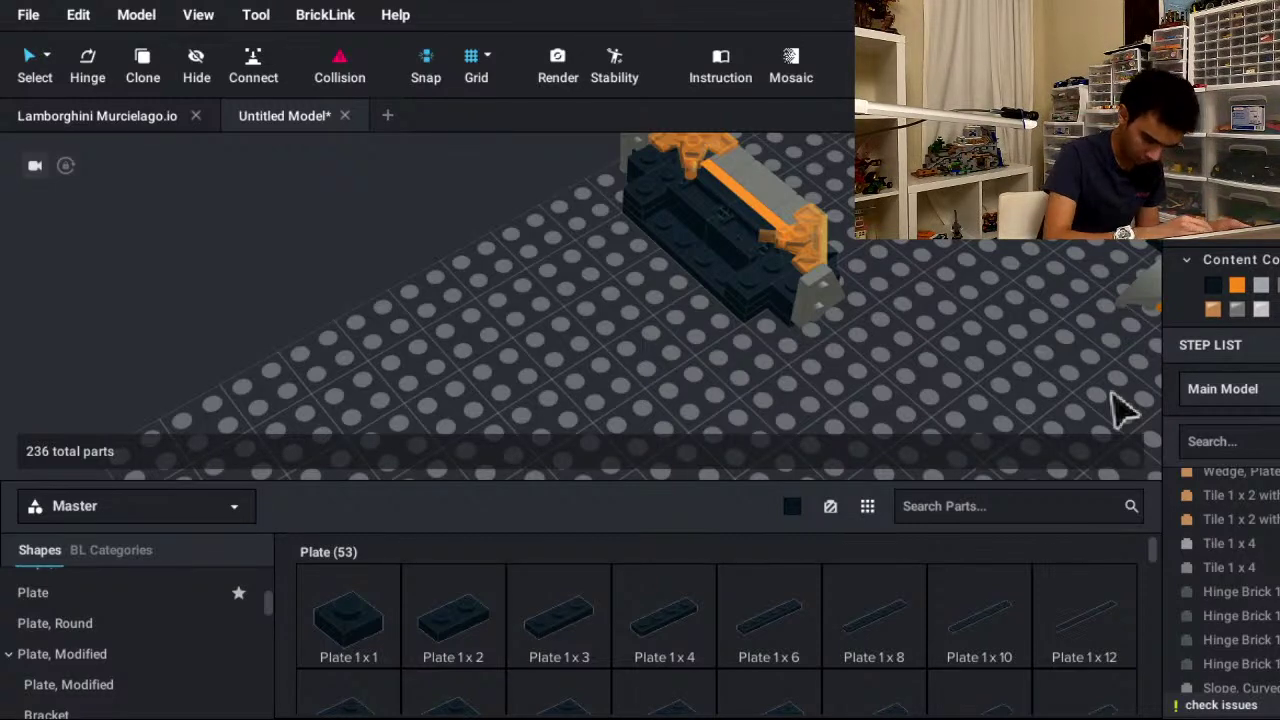
pyautogui.scroll(2, 985, 430)
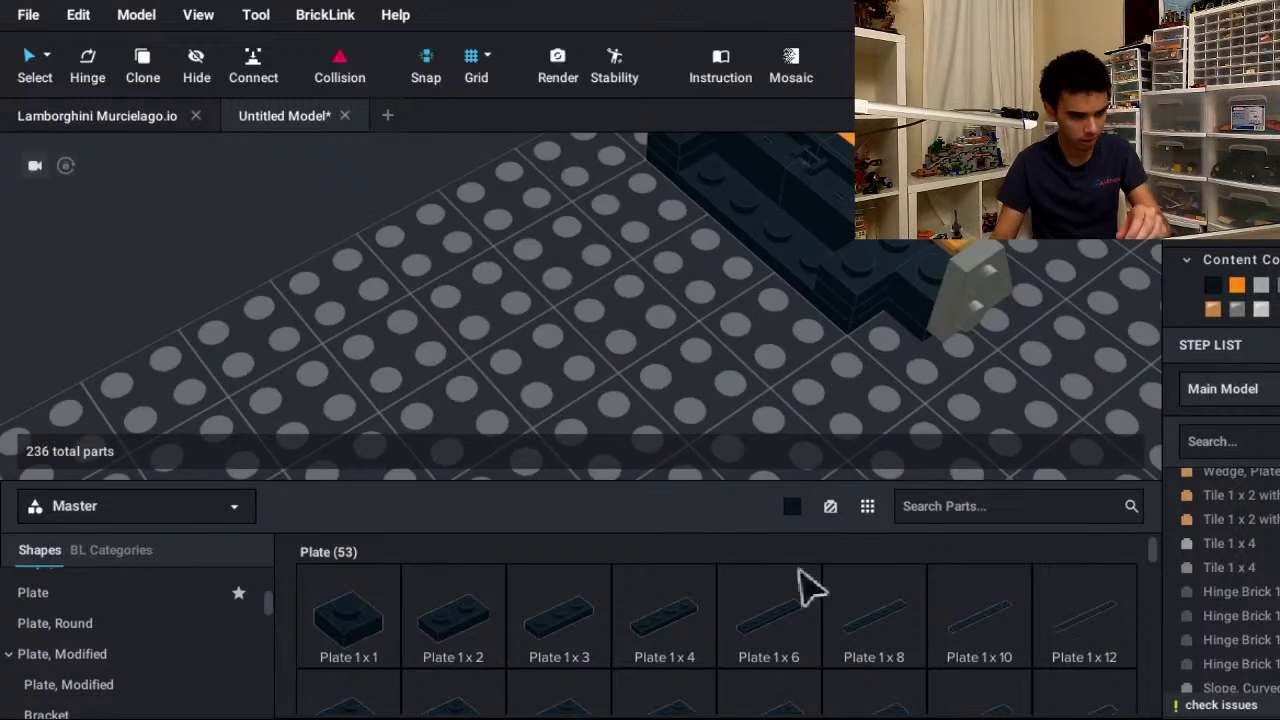
pyautogui.moveTo(348, 618); pyautogui.dragTo(860, 260)
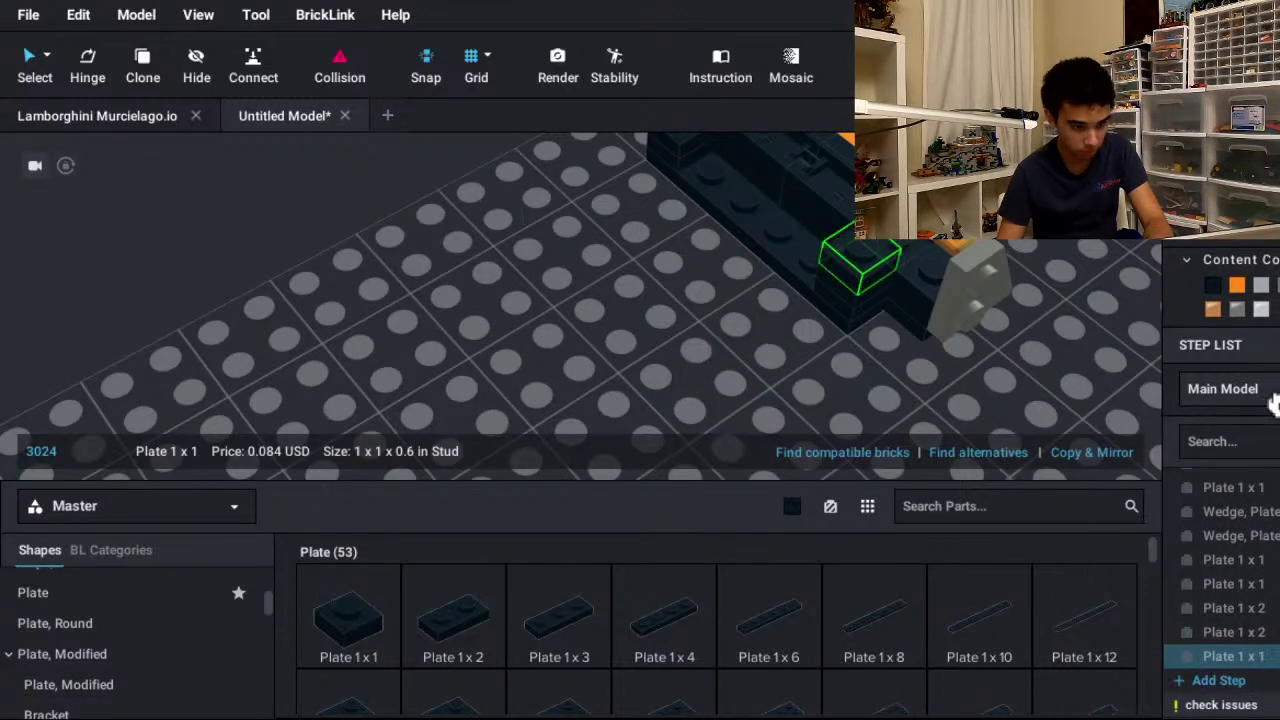
pyautogui.click(850, 262)
pyautogui.moveTo(778, 326); pyautogui.dragTo(788, 423, button='middle')
pyautogui.click(706, 212)
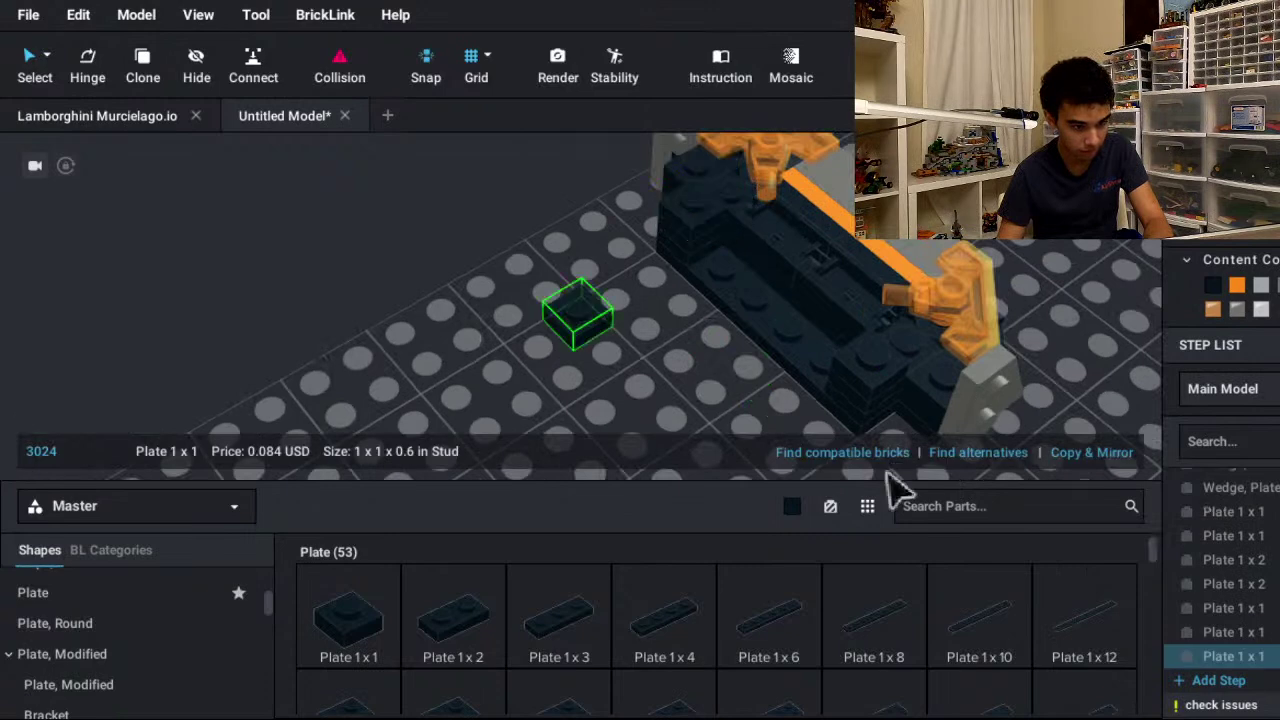
pyautogui.press('Escape')
pyautogui.moveTo(893, 488); pyautogui.dragTo(925, 445, button='right')
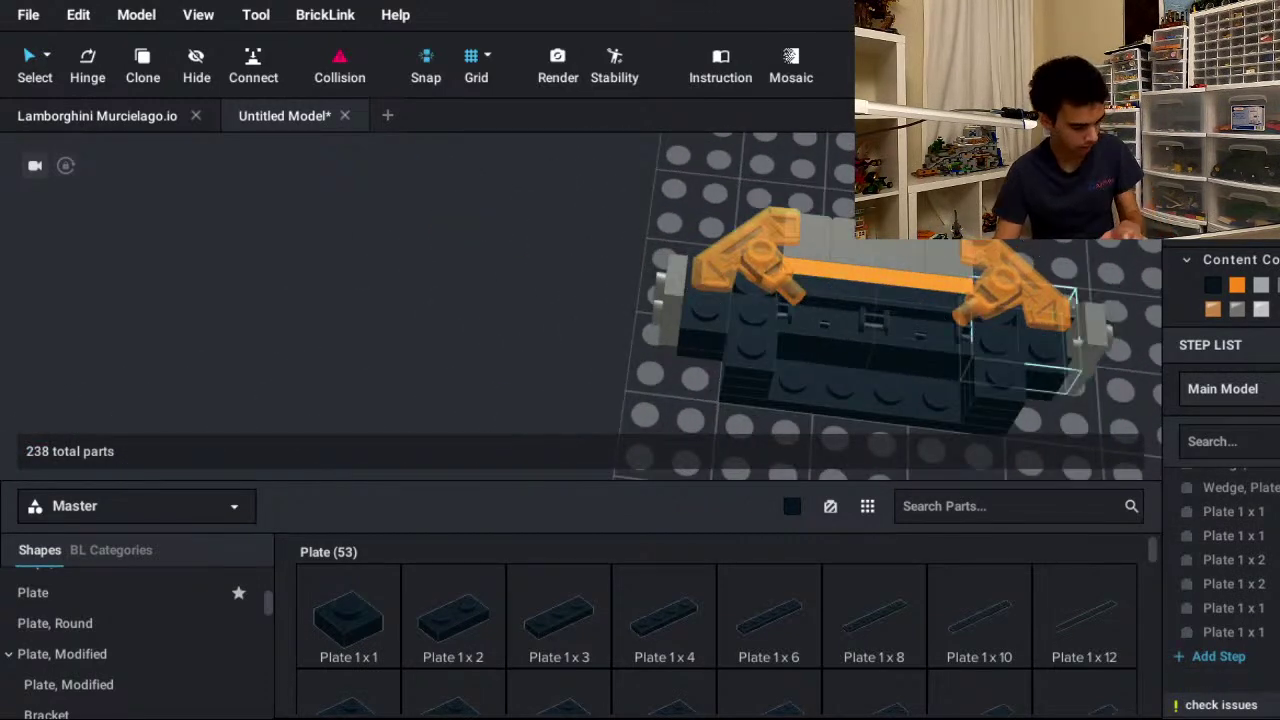
# - Examine the bumper assembly from several angles alongside the neighbouring grey body sections
pyautogui.scroll(-3, 929, 329)
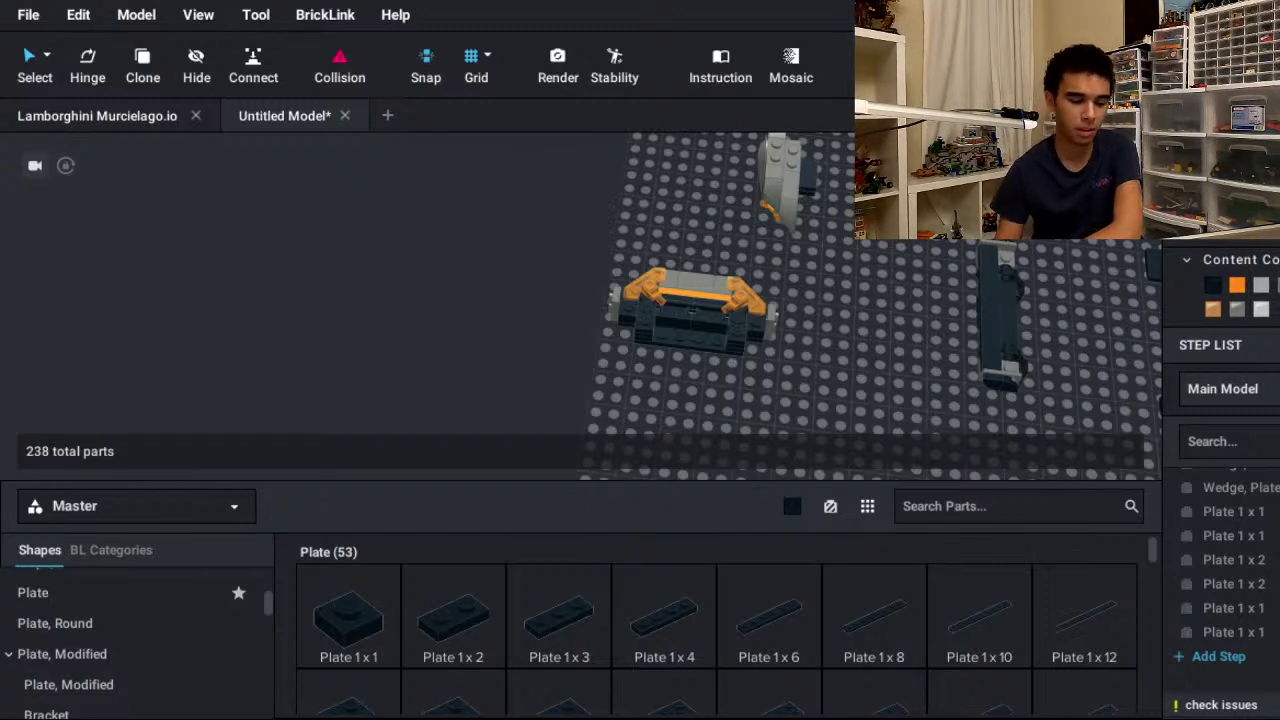
pyautogui.moveTo(1133, 555); pyautogui.dragTo(1109, 617, button='right')
pyautogui.moveTo(1068, 470); pyautogui.dragTo(1211, 443, button='right')
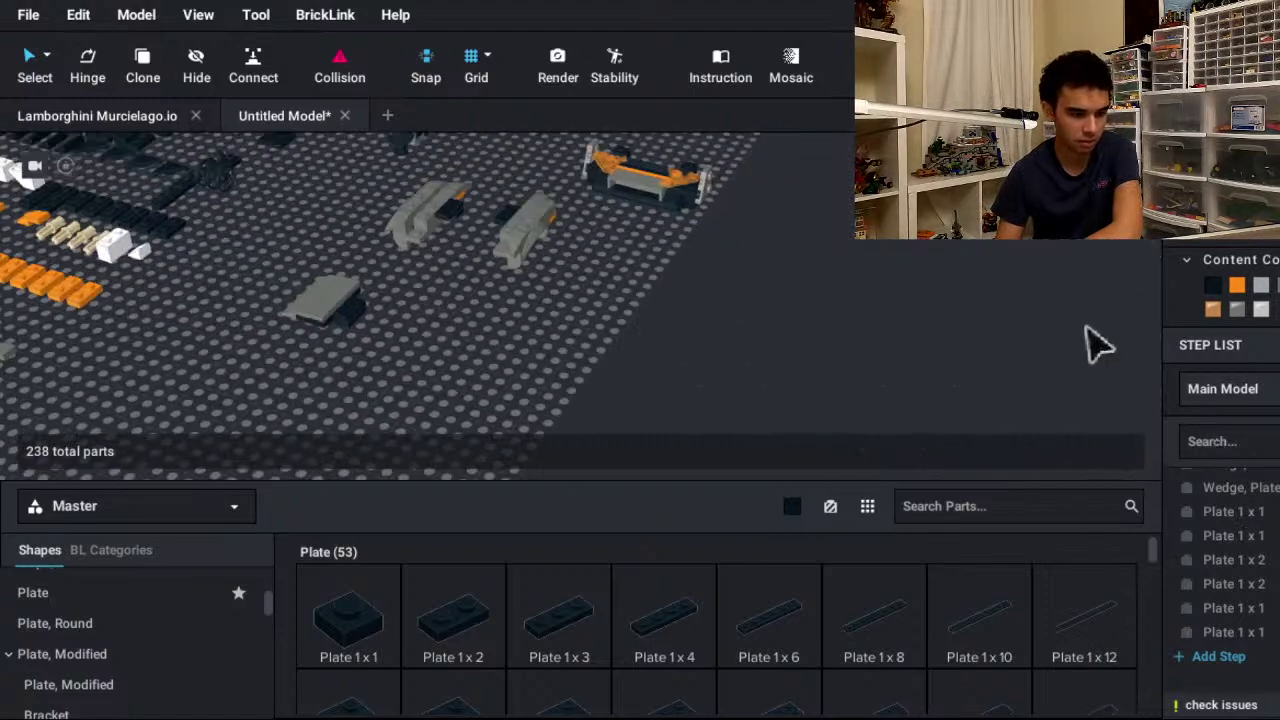
pyautogui.moveTo(1097, 343); pyautogui.dragTo(1128, 450, button='right')
pyautogui.scroll(3, 1120, 450)
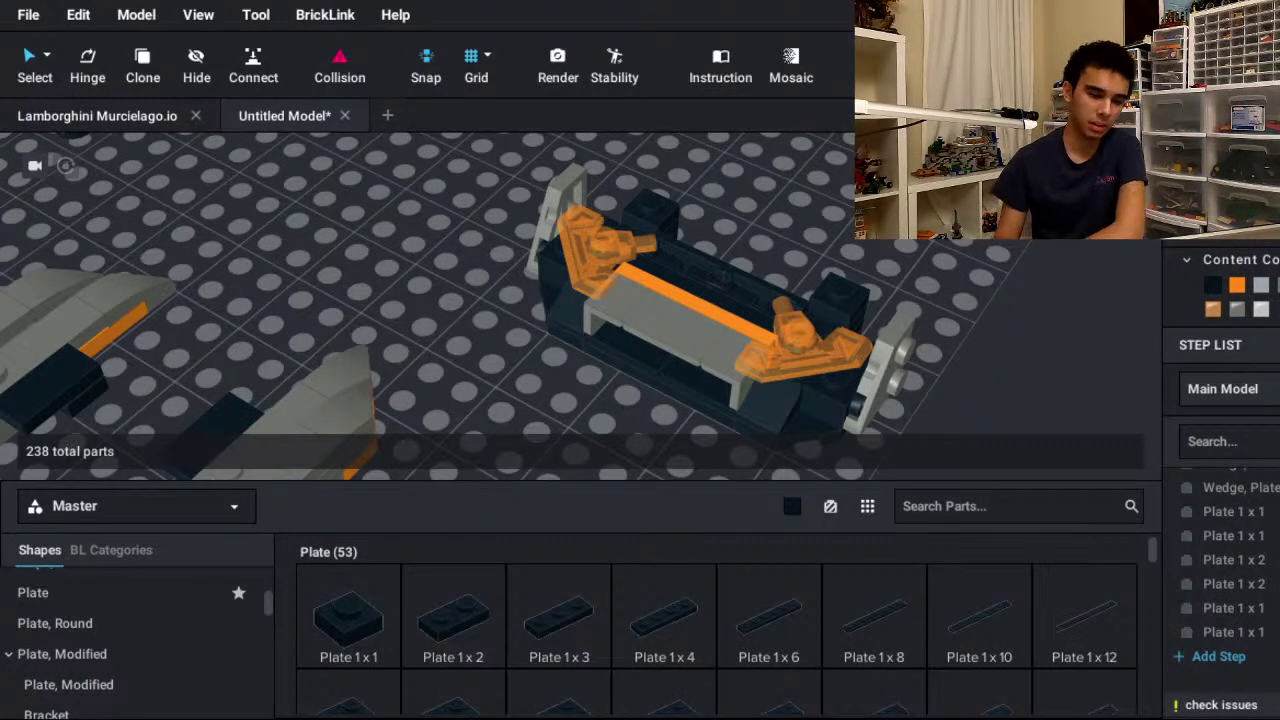
pyautogui.moveTo(1000, 400); pyautogui.dragTo(1262, 365, button='right')
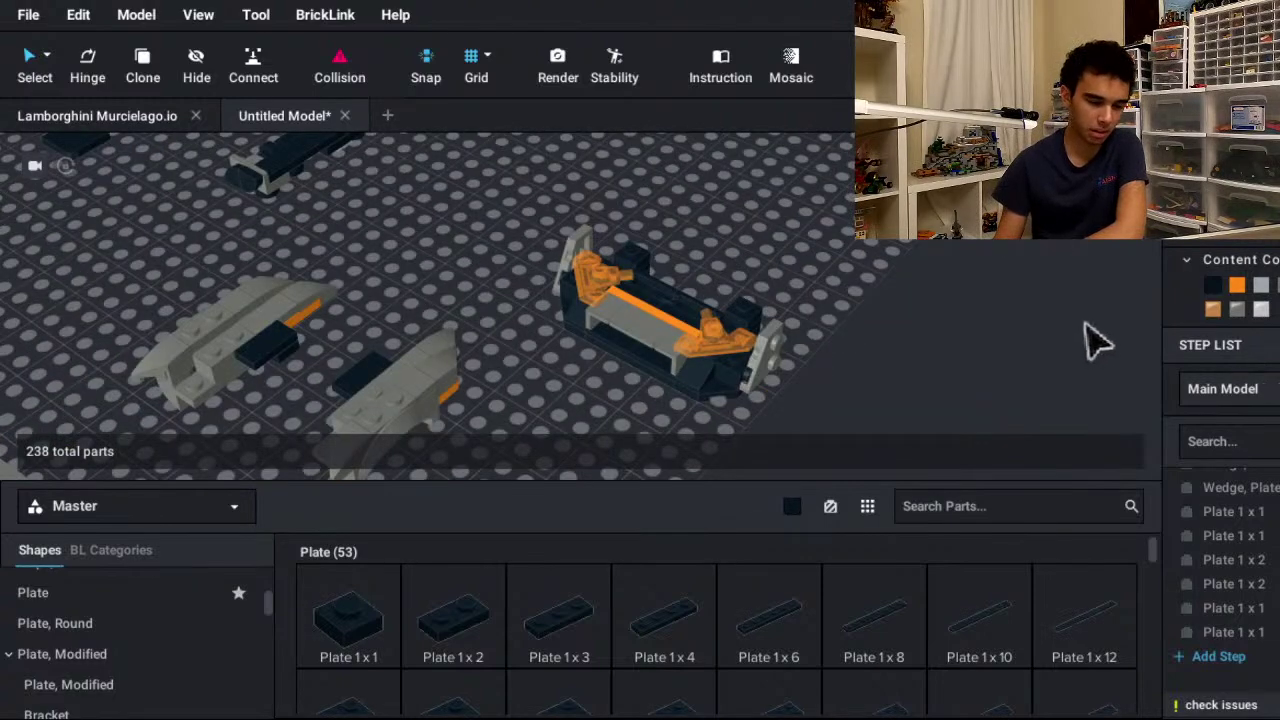
pyautogui.moveTo(1094, 343); pyautogui.dragTo(1257, 400, button='right')
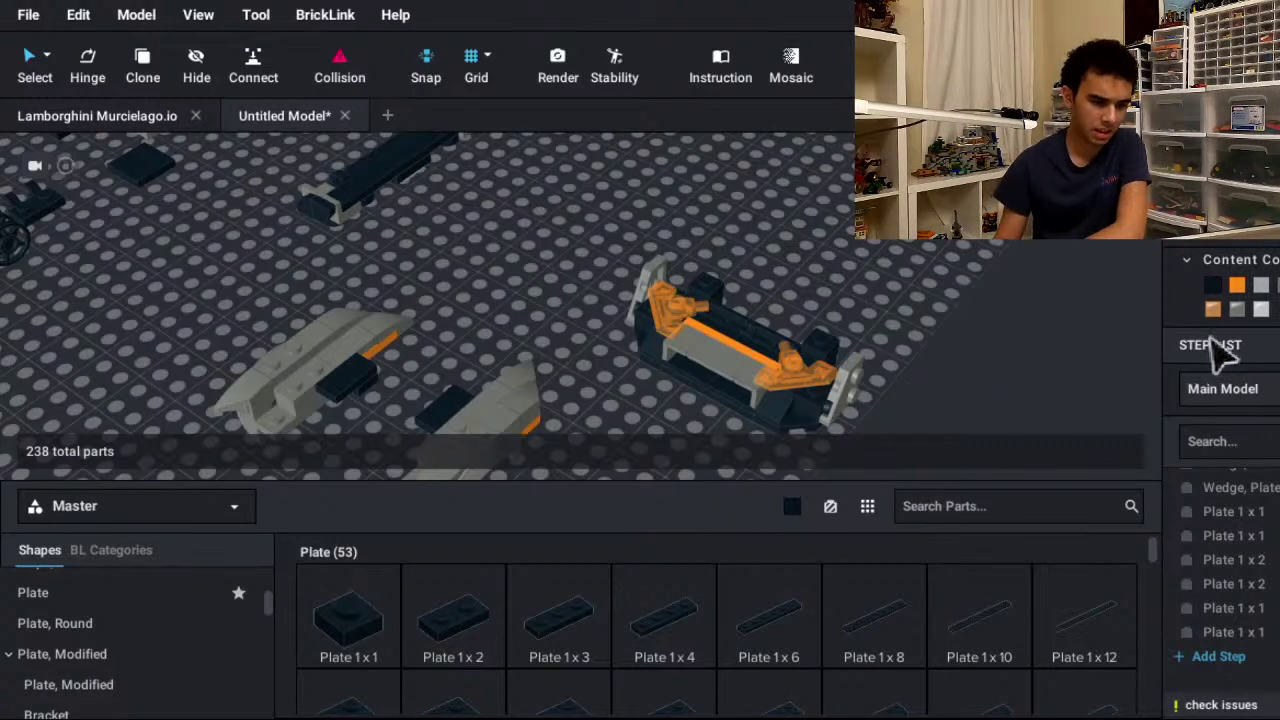
pyautogui.scroll(-3, 1215, 355)
pyautogui.scroll(6, 1225, 375)
pyautogui.moveTo(1257, 374); pyautogui.dragTo(900, 222, button='middle')
pyautogui.scroll(-2, 986, 251)
pyautogui.scroll(-1, 1220, 323)
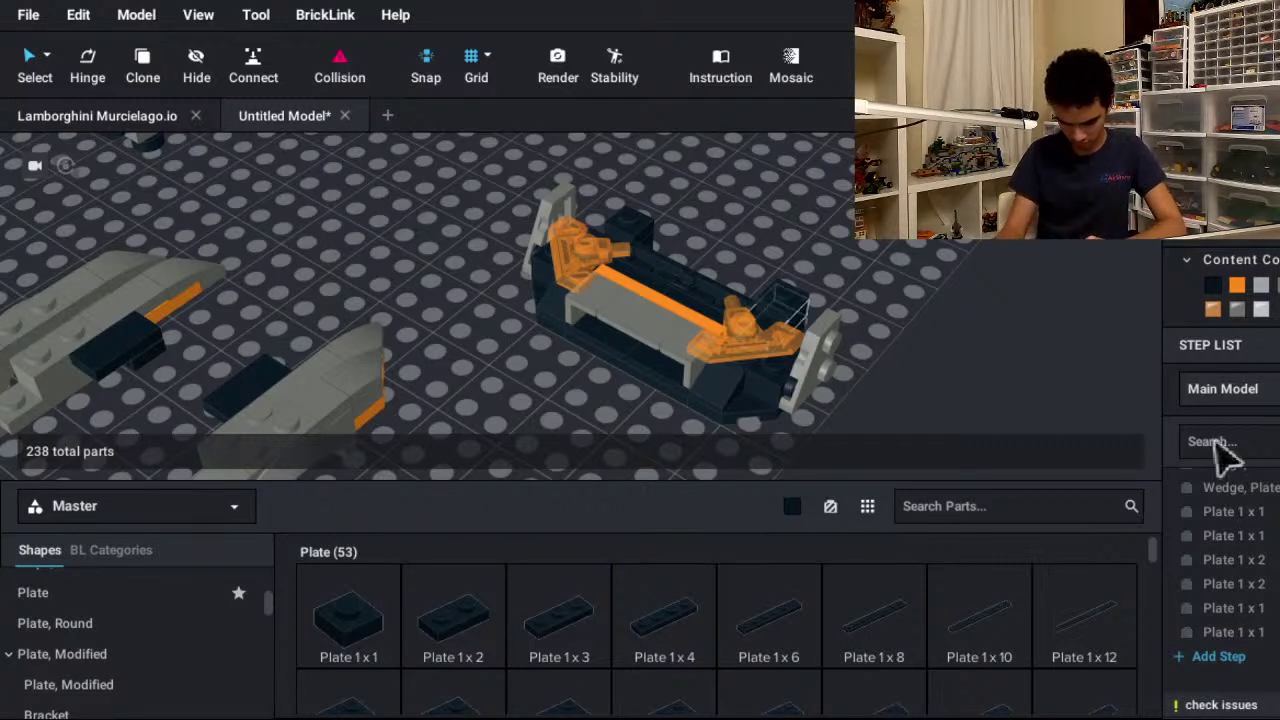
# - Place a black Plate 1 x 4 on the baseplate beside the bumper assembly, with a Plate 1 x 2 along its middle
pyautogui.moveTo(1088, 292); pyautogui.dragTo(945, 352, button='middle')
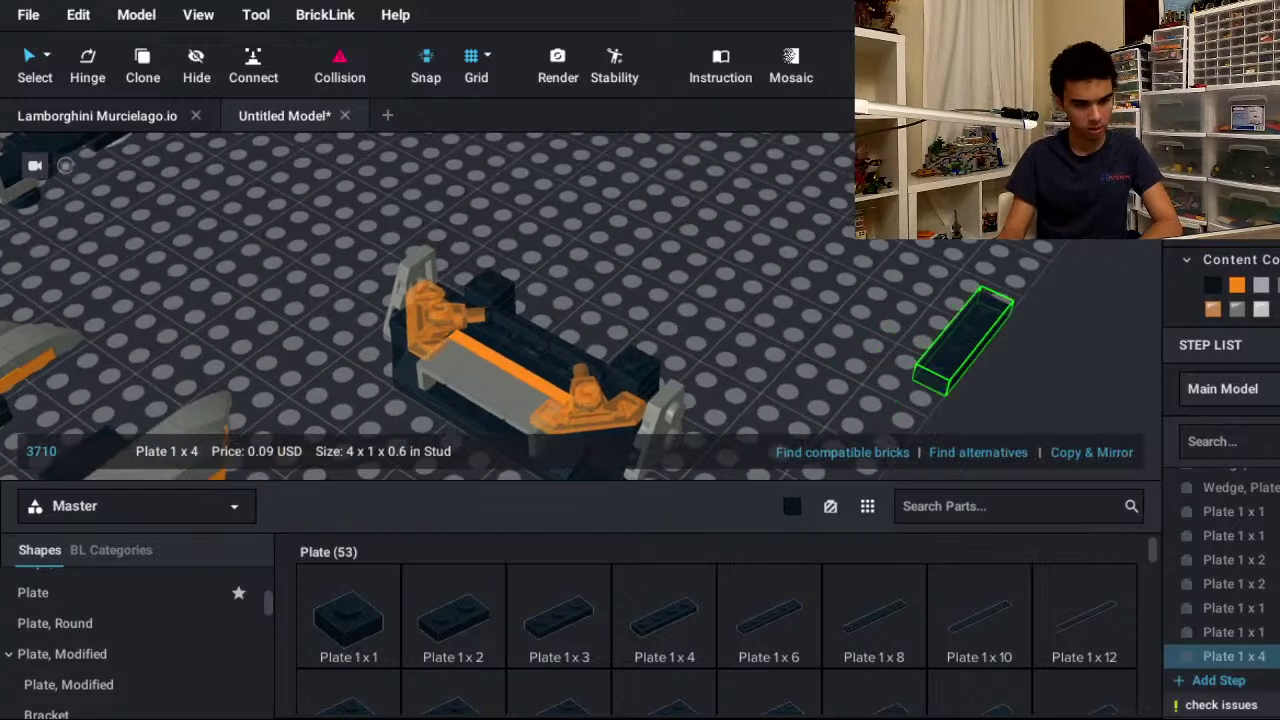
pyautogui.click(930, 326)
pyautogui.click(455, 618)
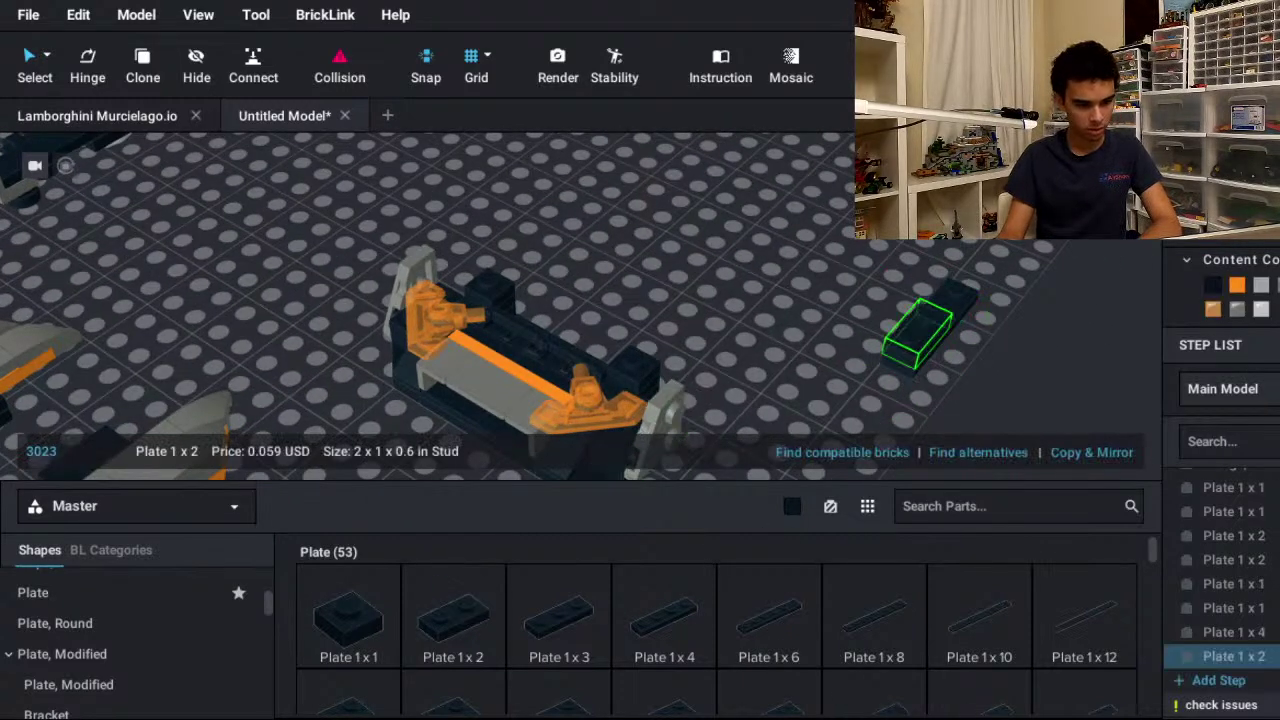
pyautogui.moveTo(940, 305); pyautogui.dragTo(915, 320, button='right')
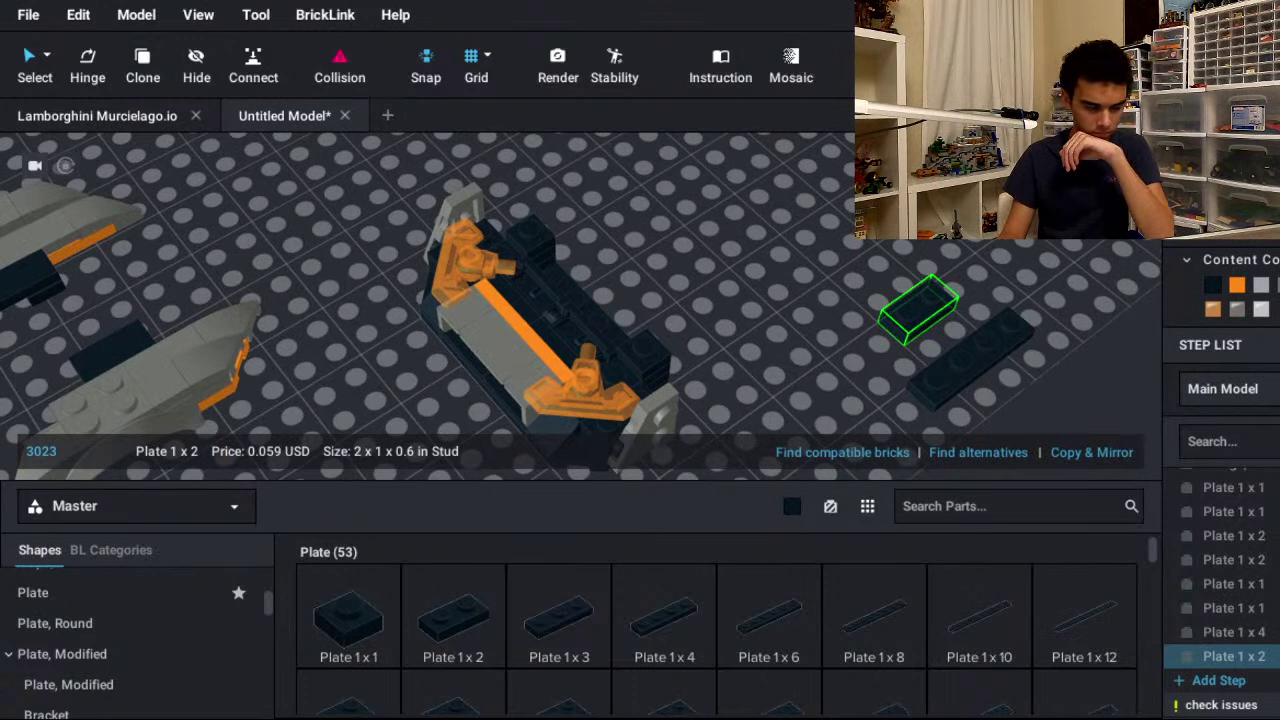
pyautogui.click(945, 330)
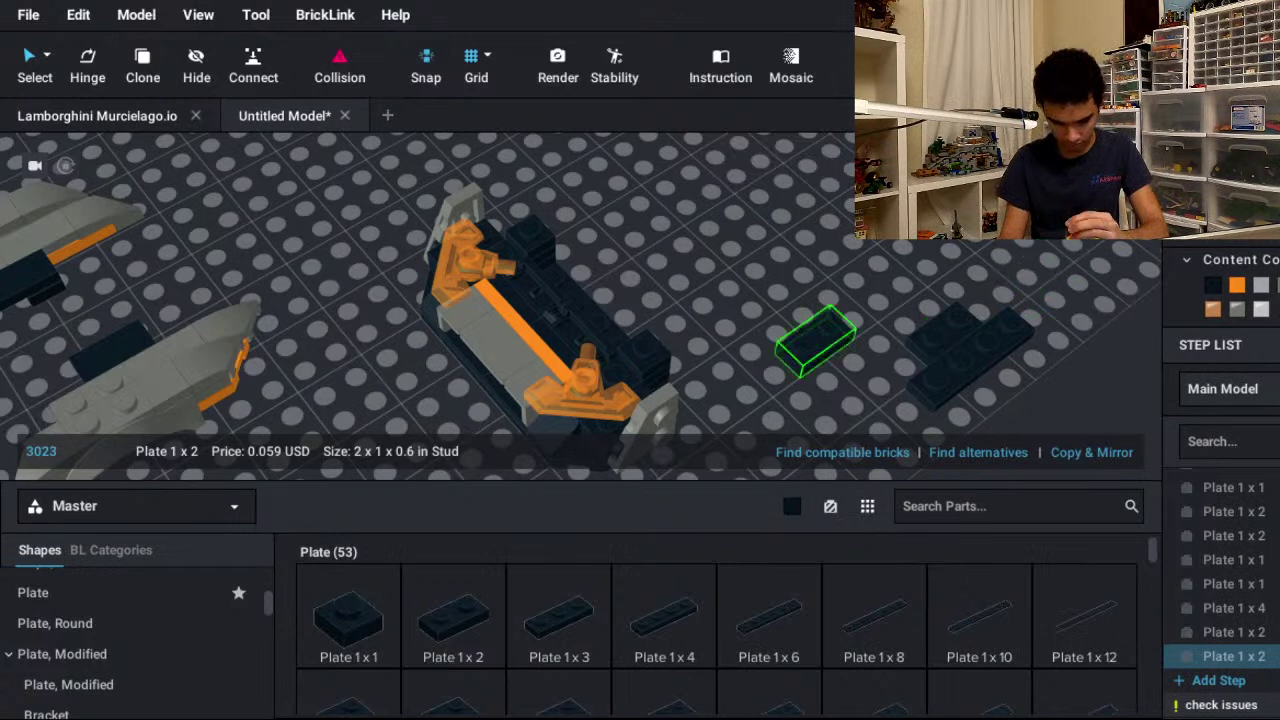
# - Place two black Plate 2 x 2 Corner parts on top of the 1 x 4 and 1 x 2 plates
pyautogui.scroll(-2, 700, 620)
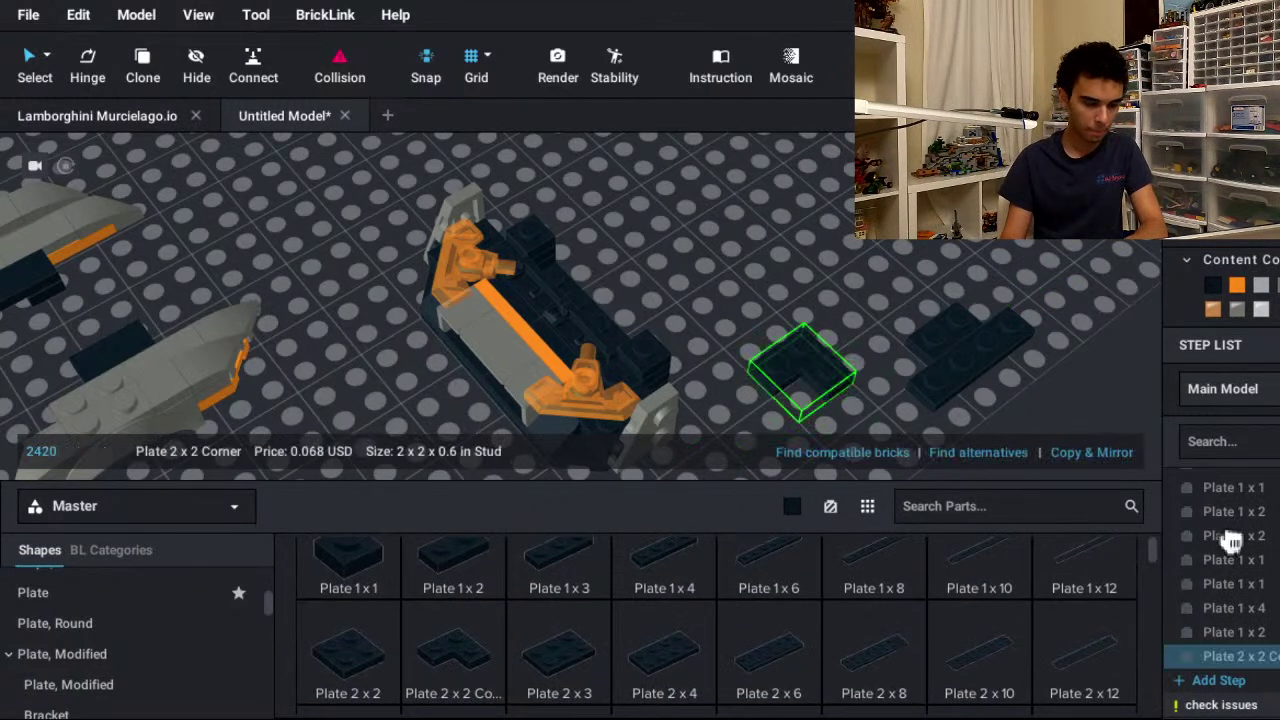
pyautogui.click(930, 352)
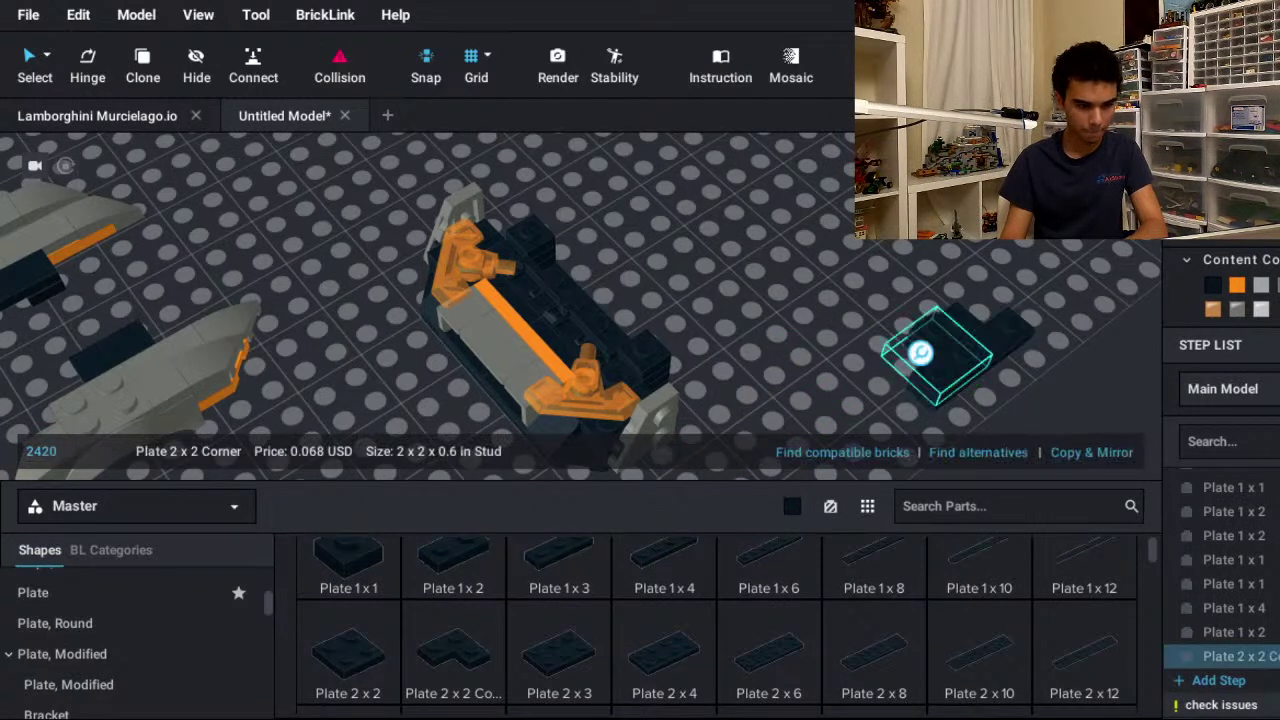
pyautogui.click(986, 318)
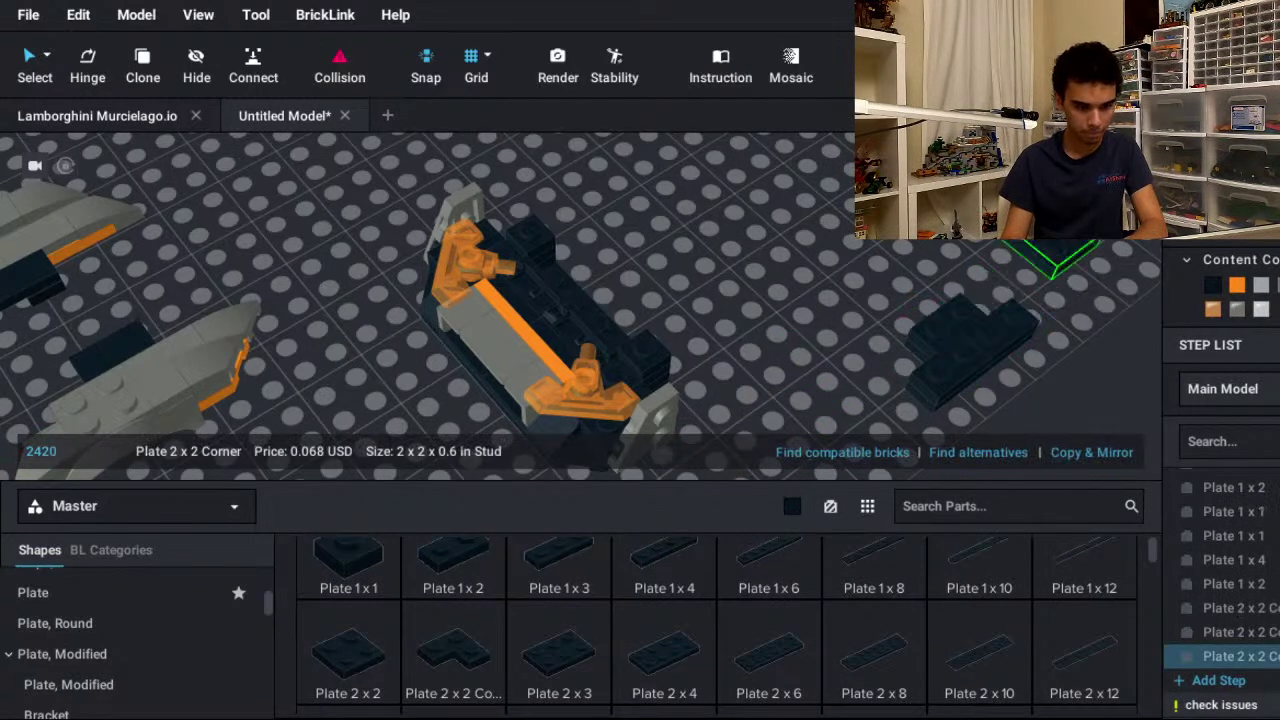
pyautogui.press('Escape')
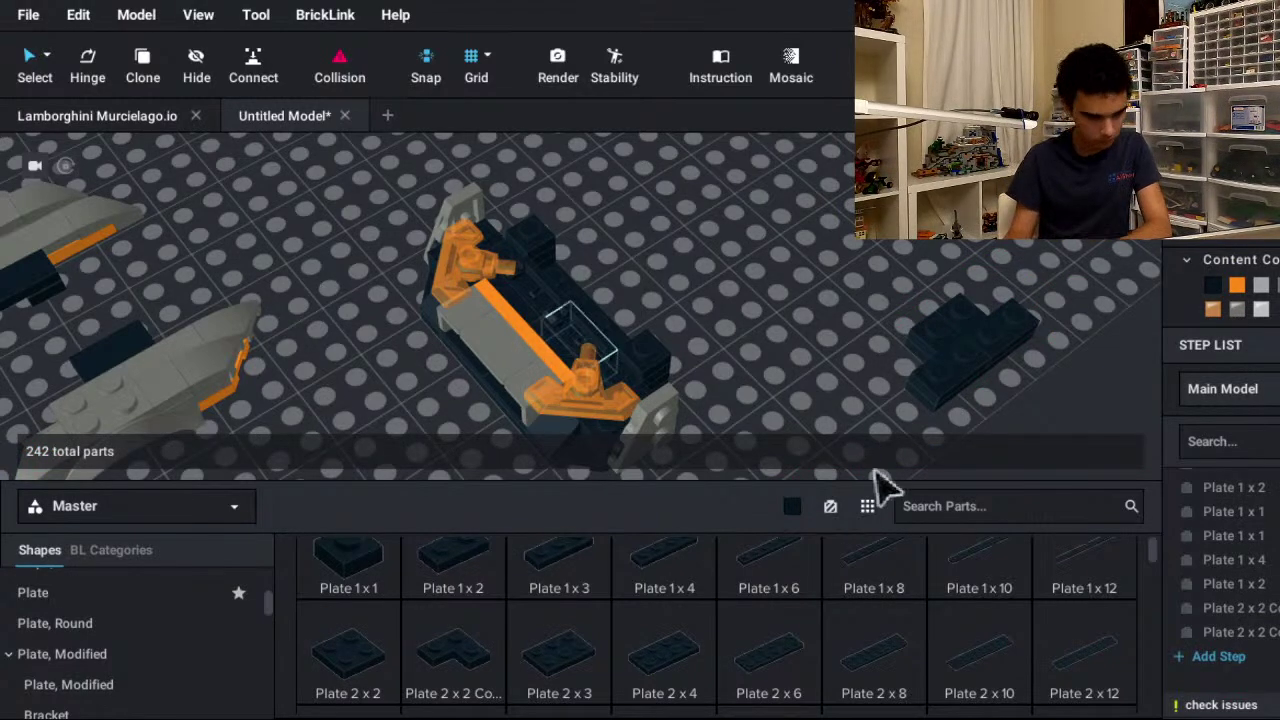
# - Add a black Plate 2 x 2 Corner at each end of the new plate stack, rotating each to mirror the other
pyautogui.scroll(-5, 720, 410)
pyautogui.moveTo(533, 335); pyautogui.dragTo(1153, 441, button='middle')
pyautogui.moveTo(447, 393); pyautogui.dragTo(609, 632, button='middle')
pyautogui.moveTo(410, 225); pyautogui.dragTo(1043, 335)
pyautogui.scroll(4, 1100, 460)
pyautogui.press('Escape')
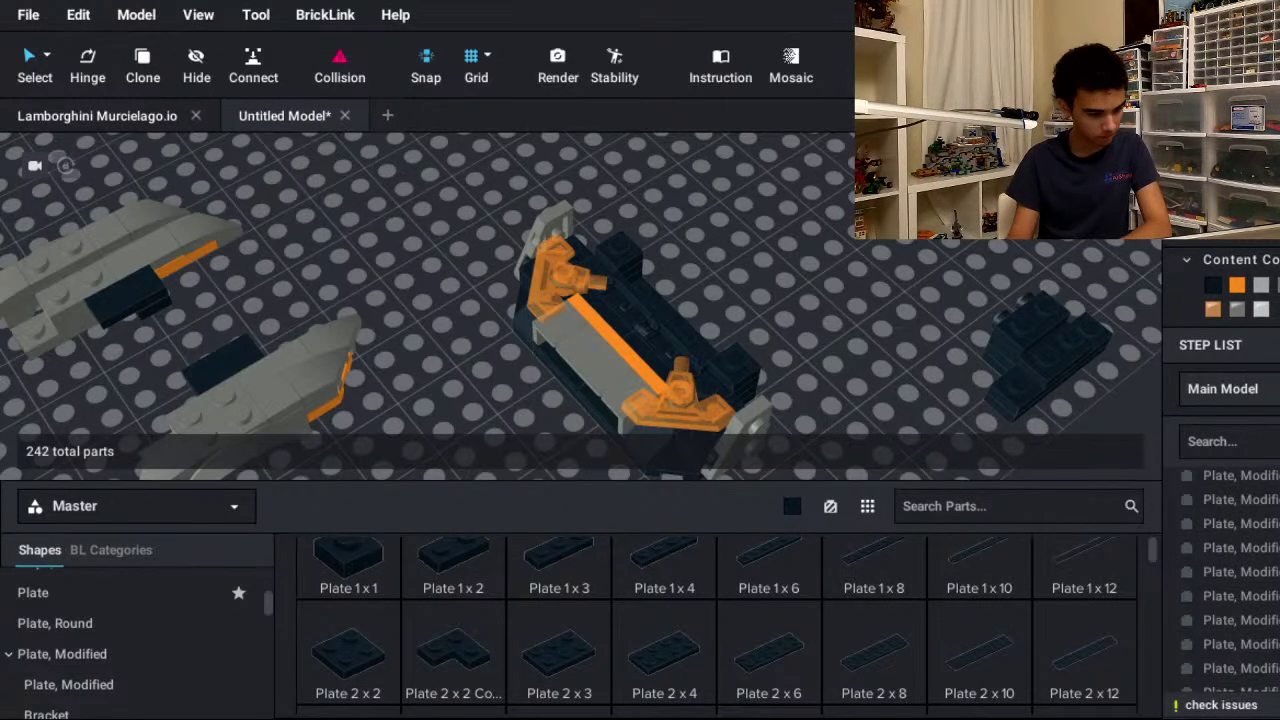
pyautogui.click(995, 378)
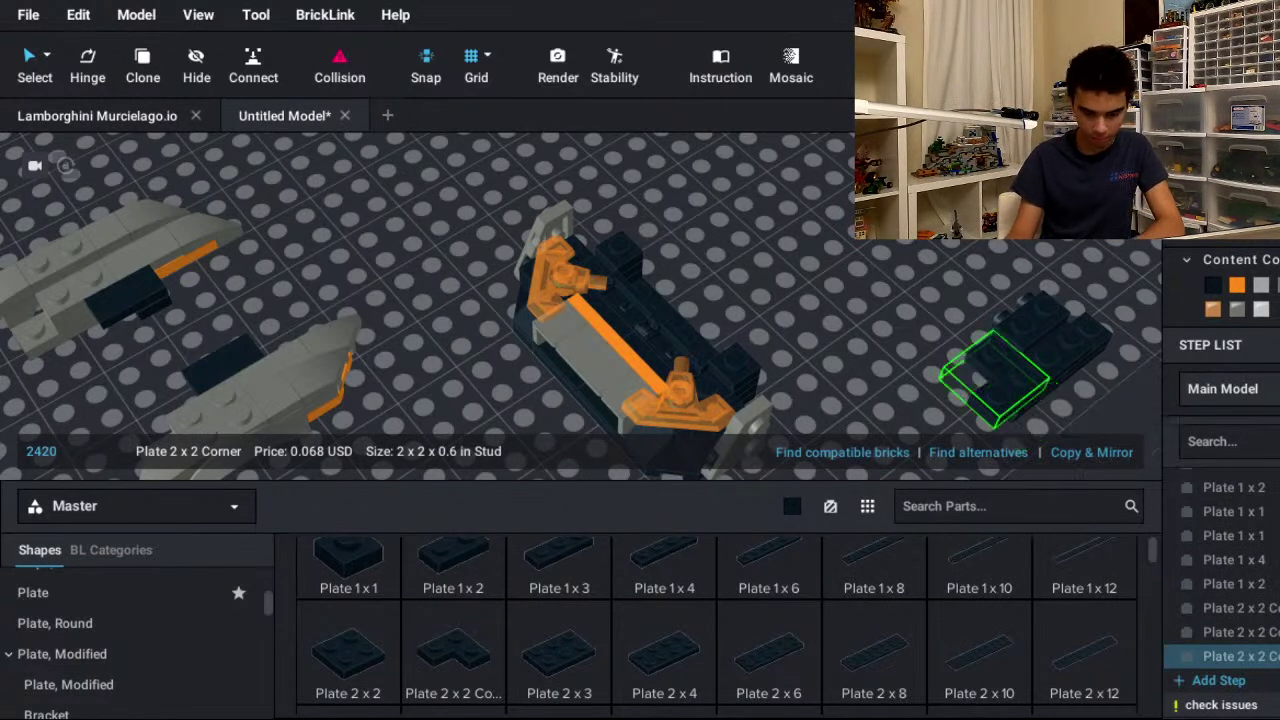
pyautogui.press('Right')
pyautogui.click(995, 380)
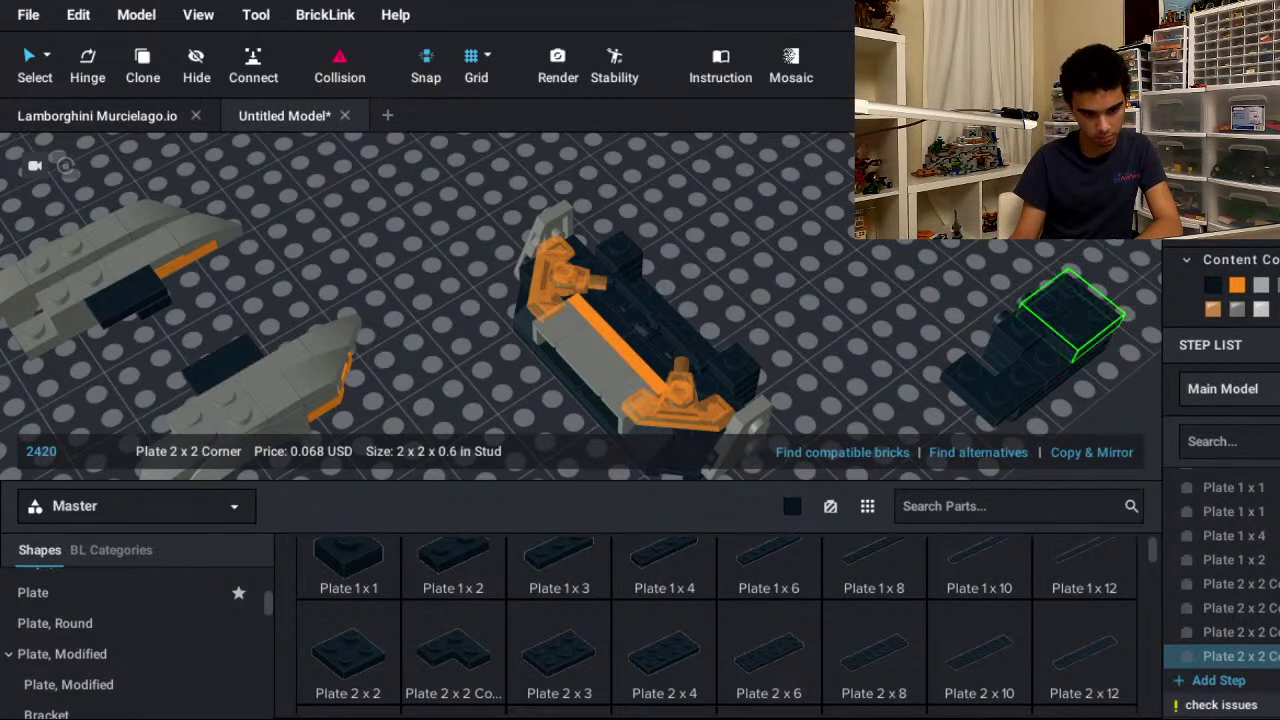
pyautogui.click(1075, 318)
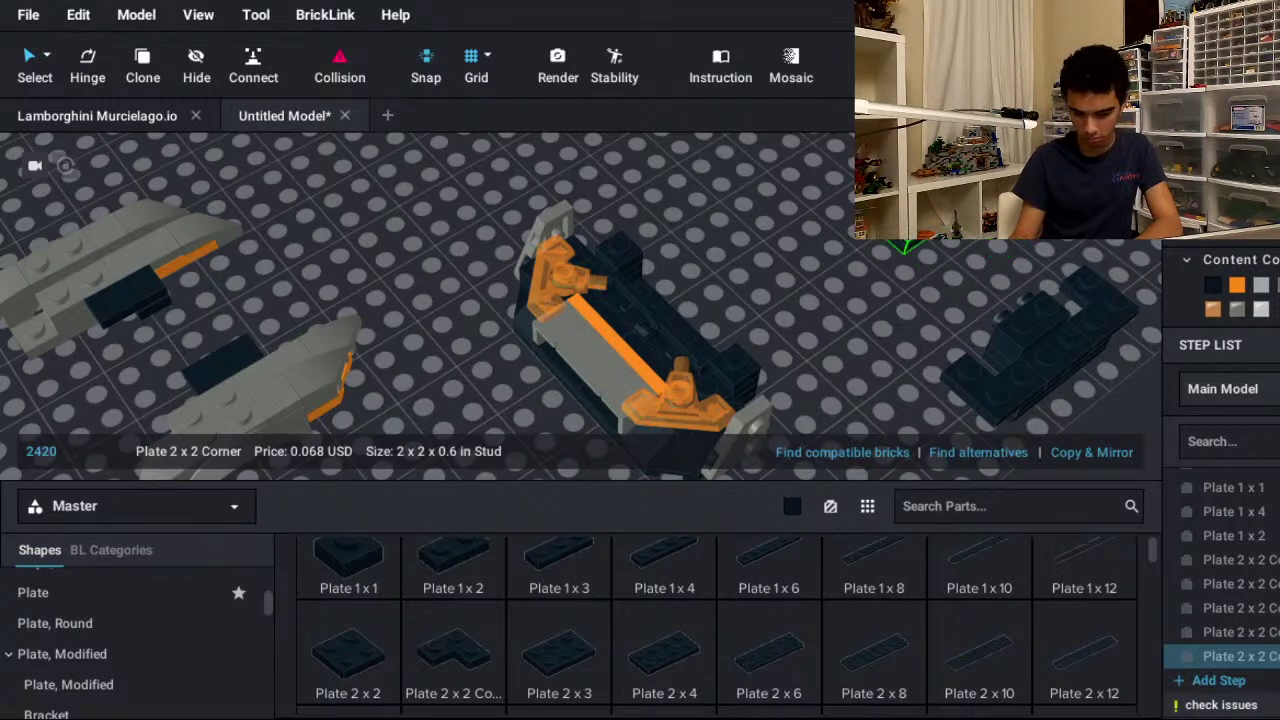
pyautogui.press('Escape')
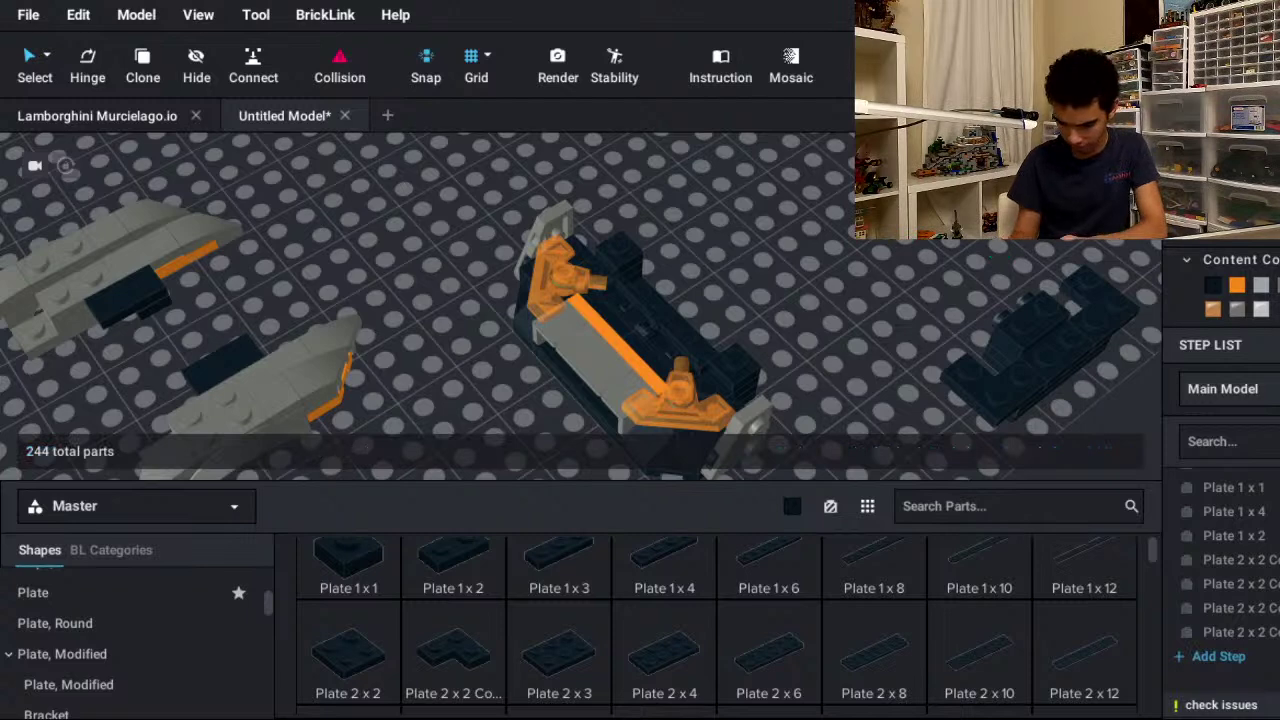
pyautogui.scroll(3, 60, 615)
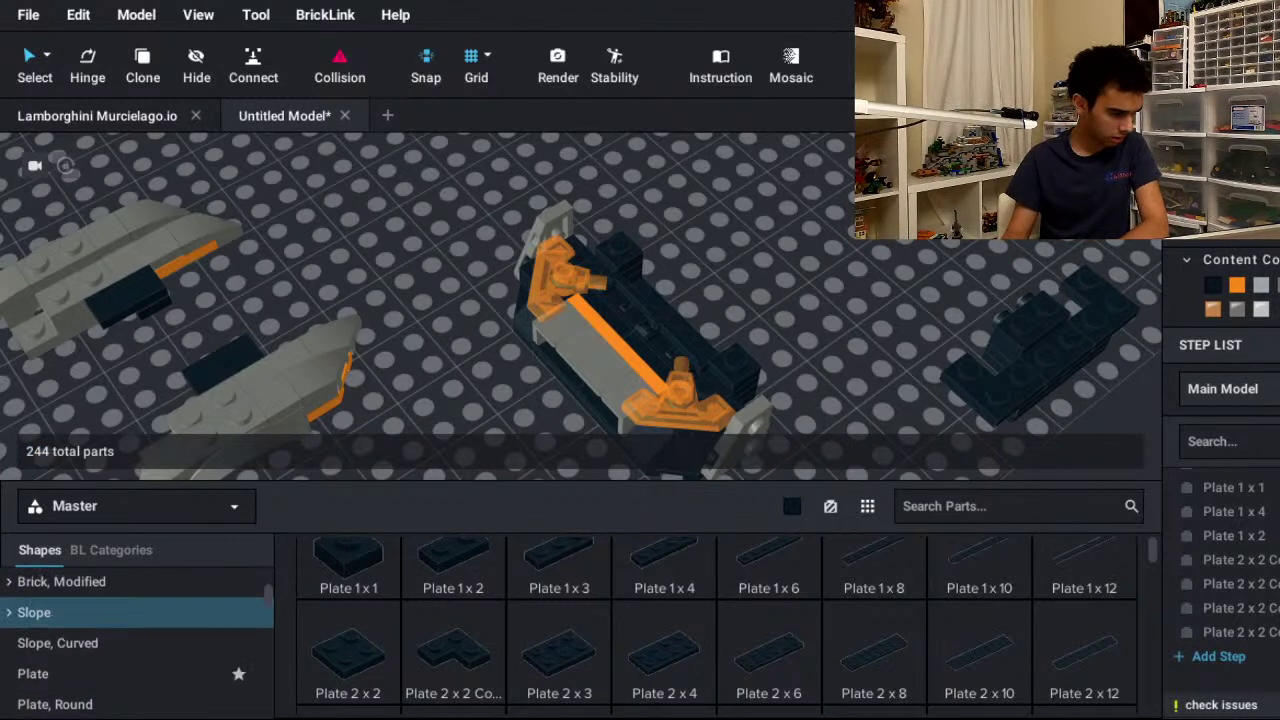
pyautogui.click(60, 613)
pyautogui.click(663, 615)
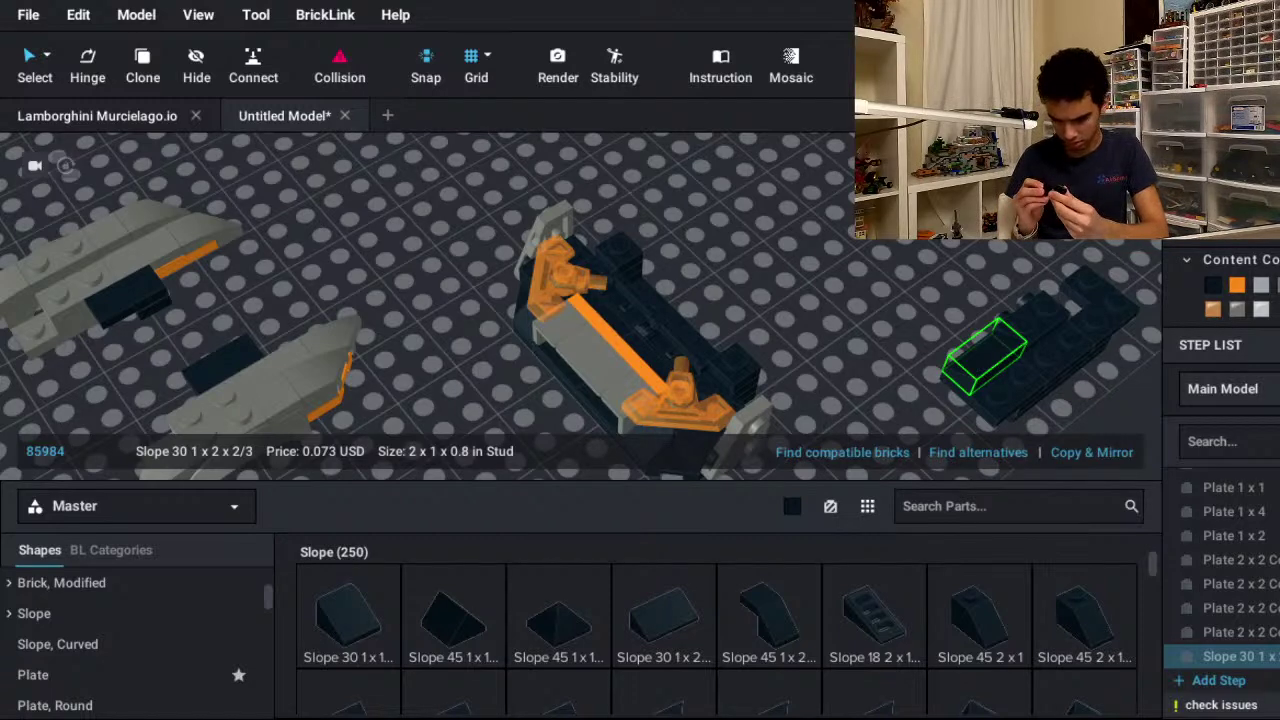
pyautogui.moveTo(757, 162); pyautogui.dragTo(820, 180, button='right')
pyautogui.press('Escape')
# - Move the two end 2 x 2 corner plates off the plate stack onto the baseplate on either side
pyautogui.moveTo(962, 317); pyautogui.dragTo(758, 247, button='middle')
pyautogui.moveTo(763, 300); pyautogui.dragTo(694, 317)
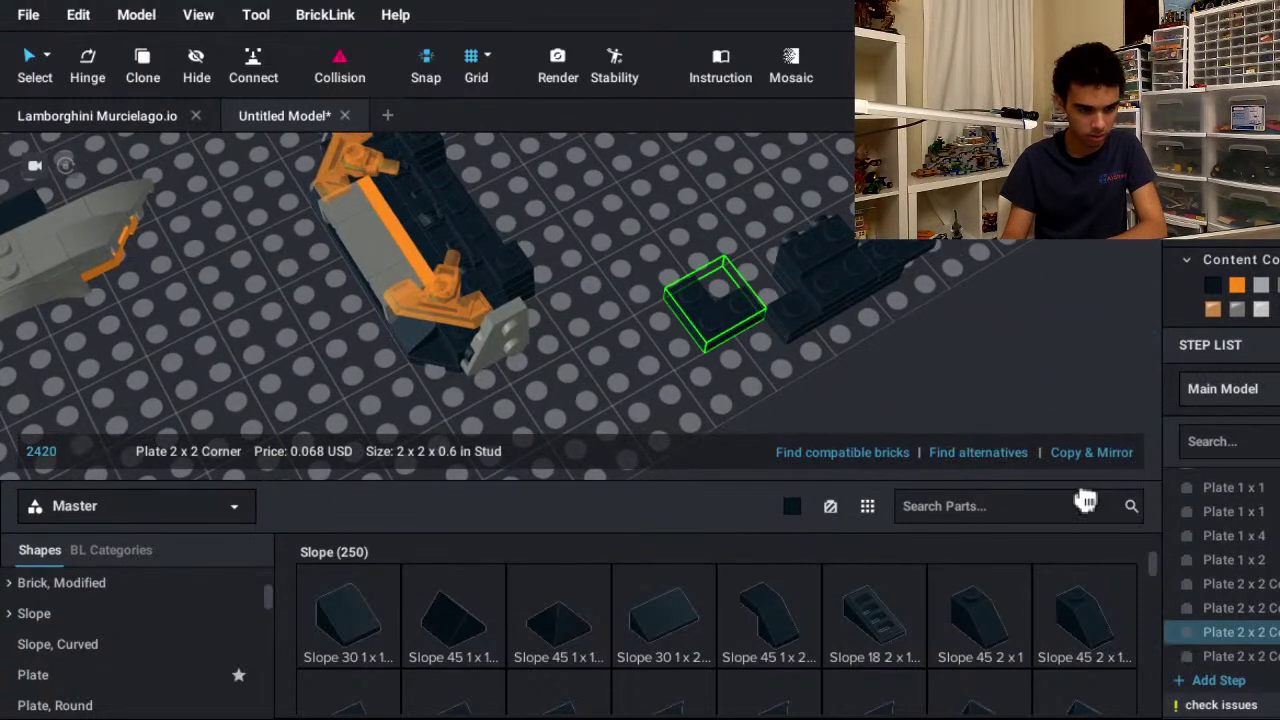
pyautogui.click(712, 300)
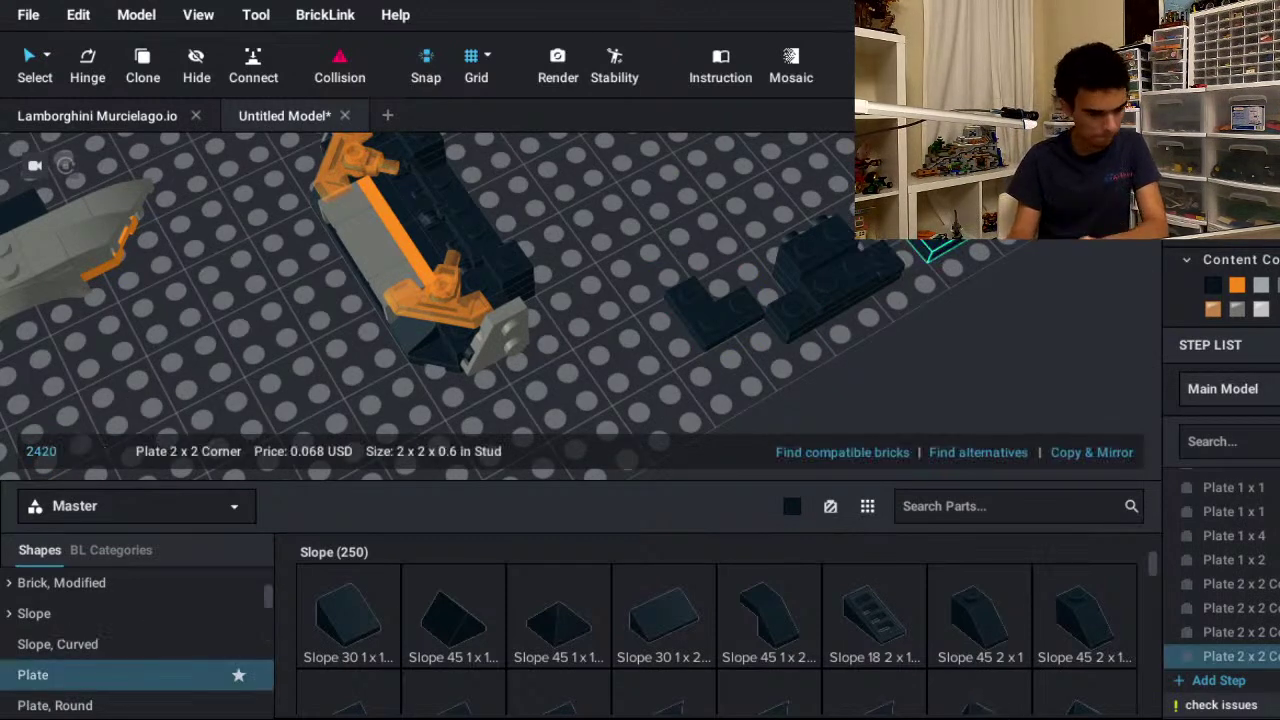
# - Place a rotated black Plate 1 x 2 across each end of the plate stack
pyautogui.click(100, 675)
pyautogui.click(453, 618)
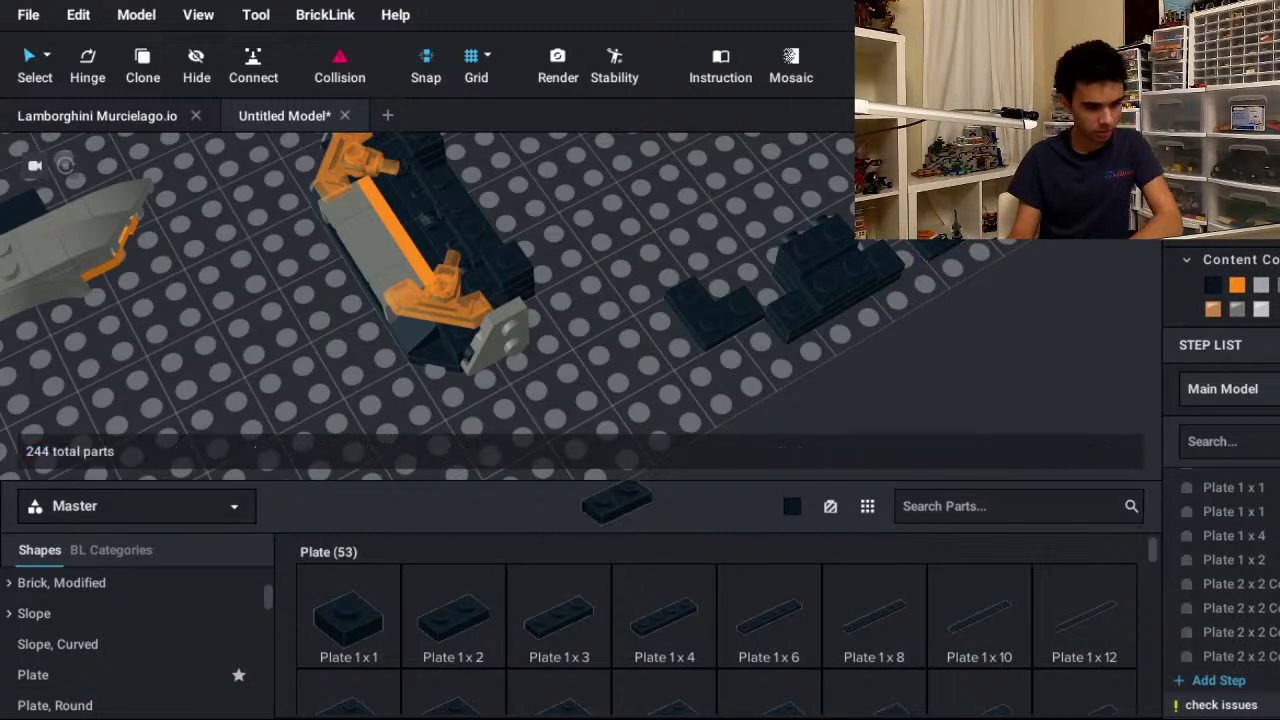
pyautogui.press('Right')
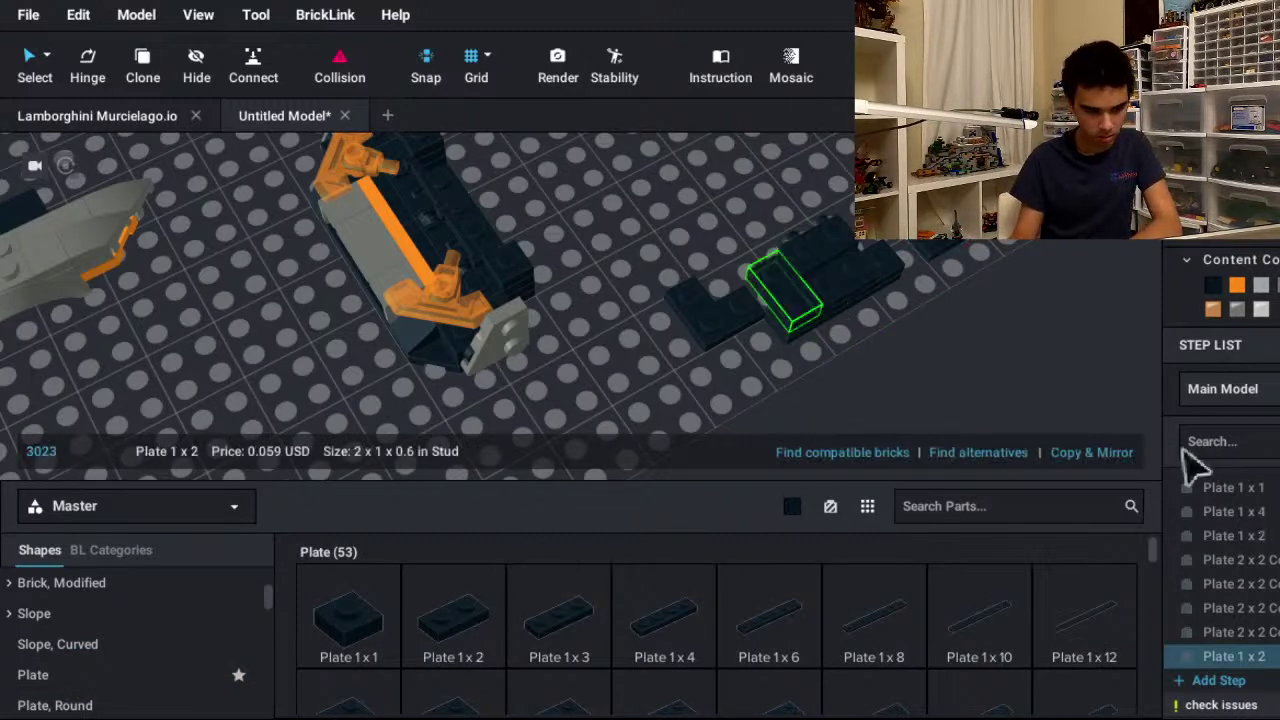
pyautogui.click(789, 298)
# - Move both 2 x 2 corner plates back onto the ends of the stack, on top of the 1 x 2 plates
pyautogui.click(1230, 608)
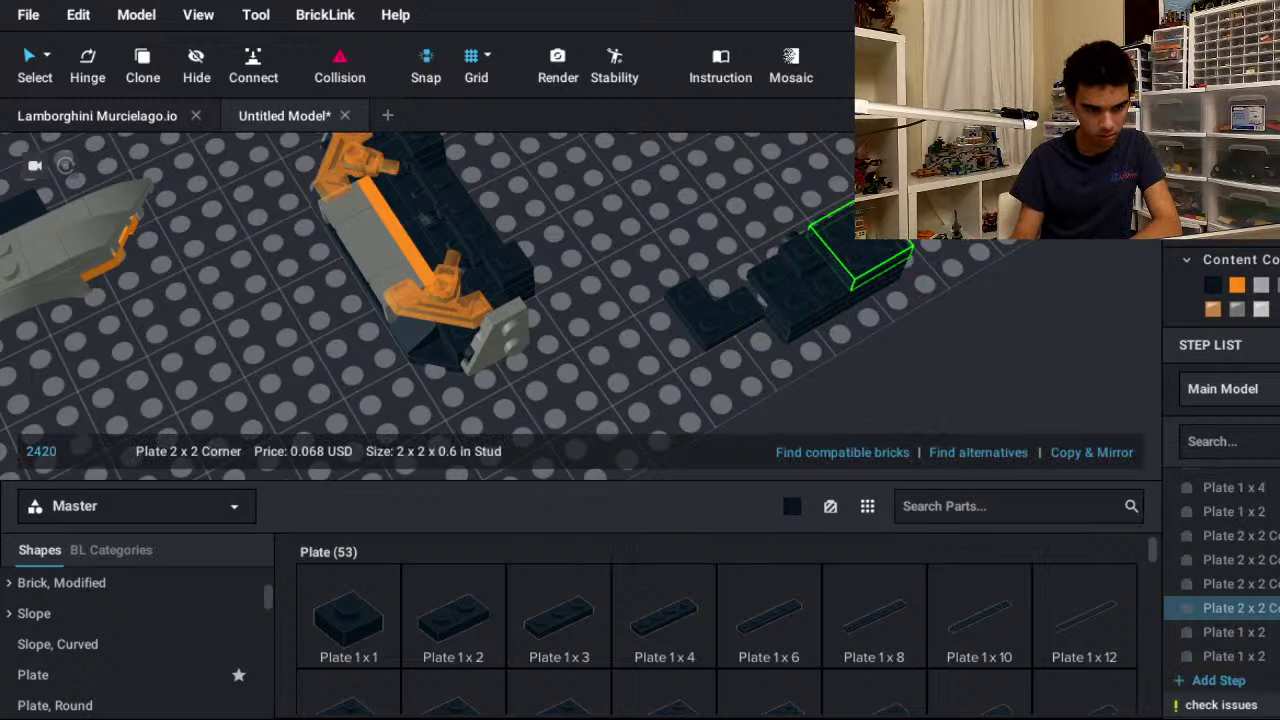
pyautogui.press('Up')
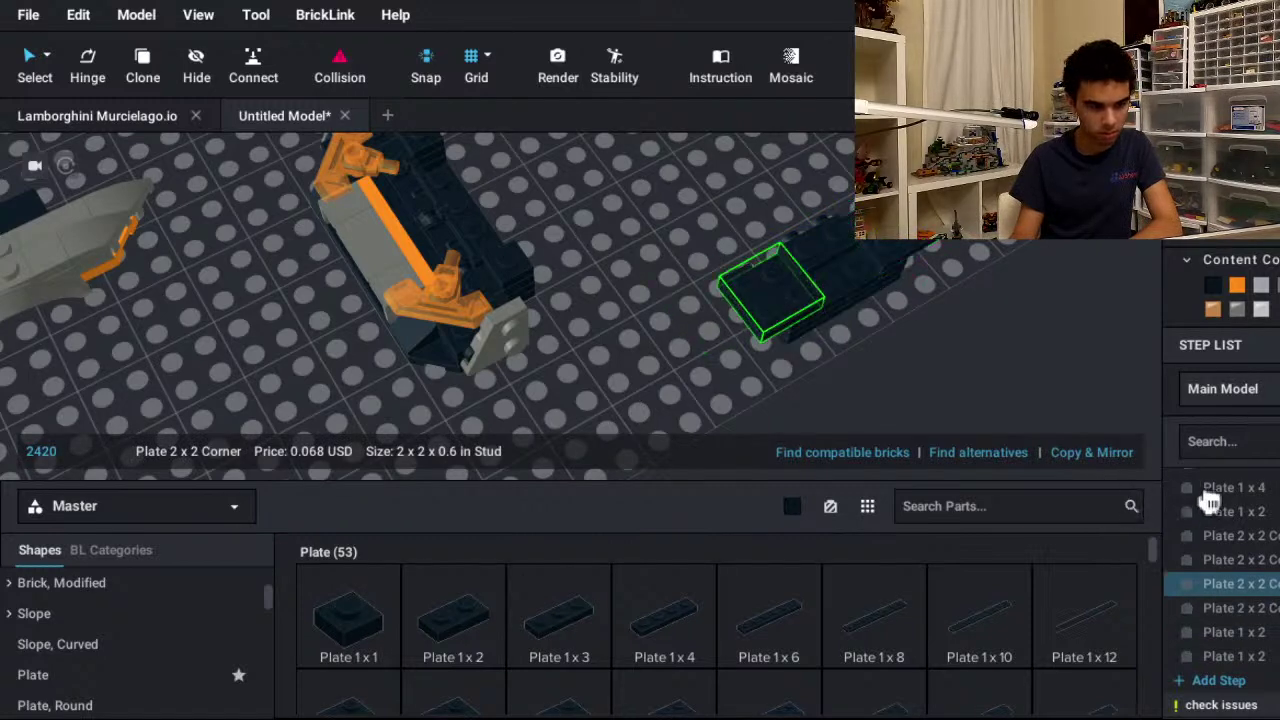
# - Add two black Plate, Modified 1 x 1 with Clip Horizontal (thick open O clip) along one long edge of the plate stack
pyautogui.scroll(-2, 137, 640)
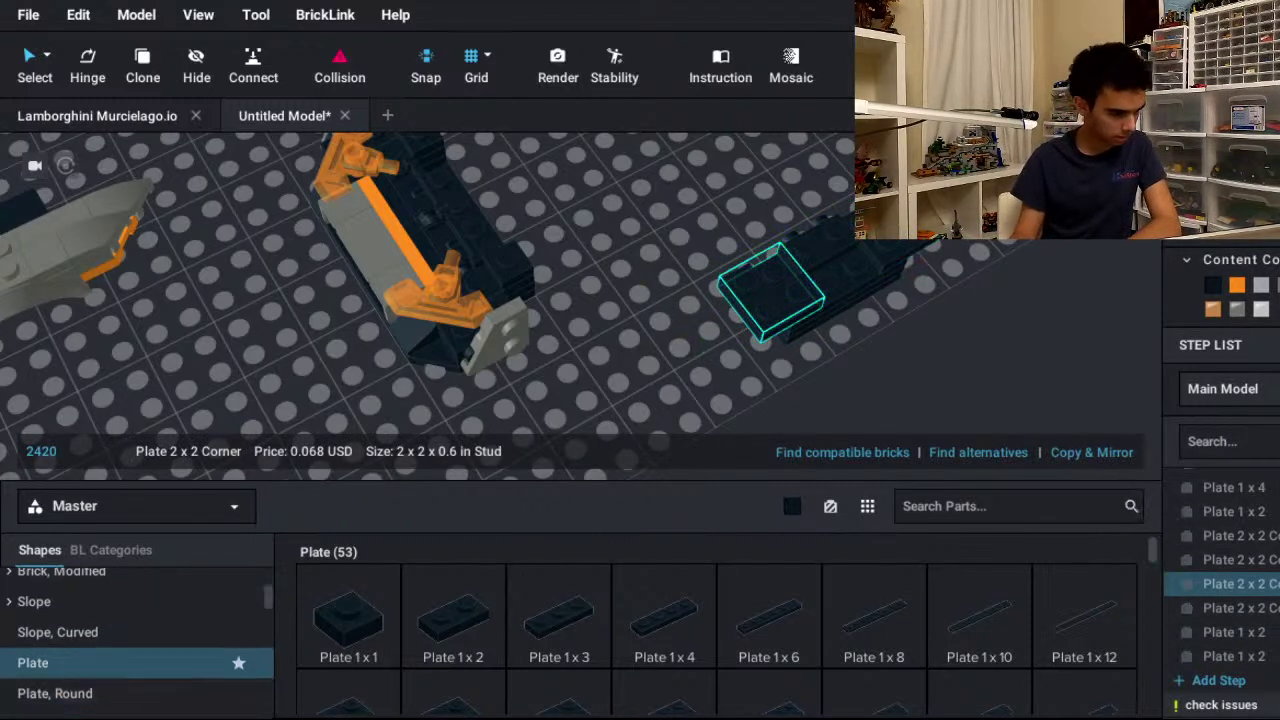
pyautogui.click(90, 669)
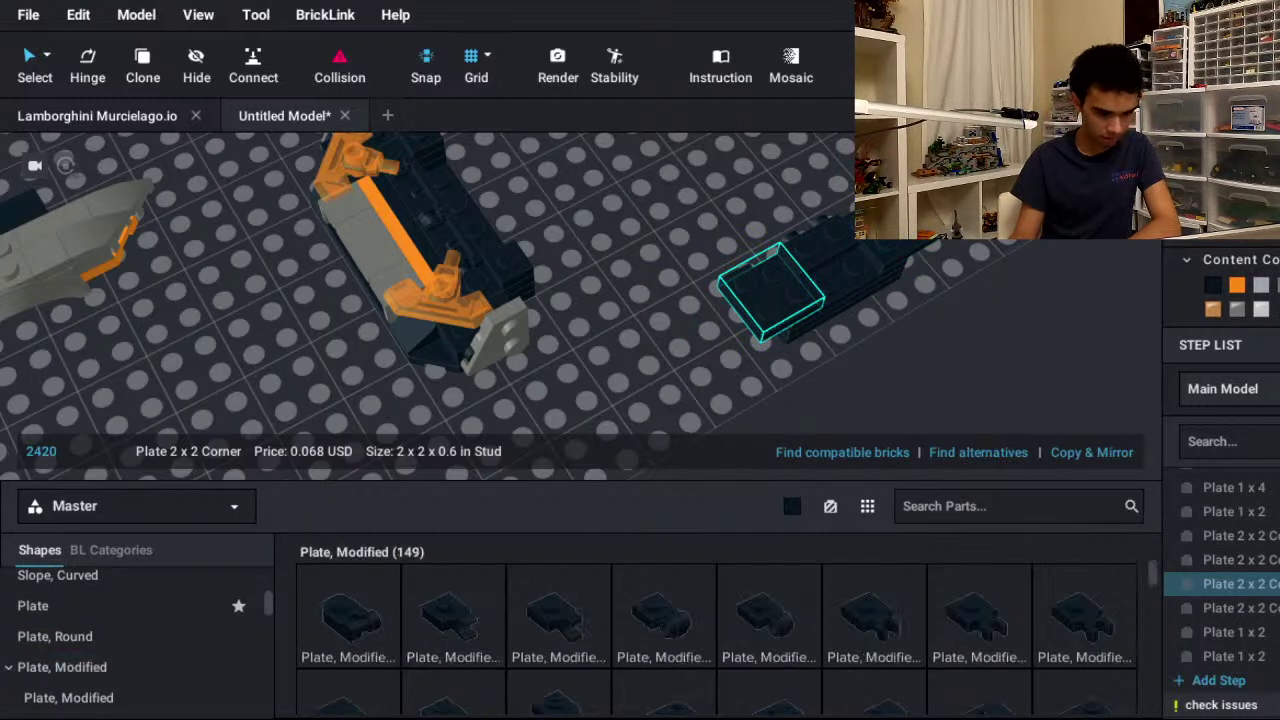
pyautogui.scroll(-2, 717, 629)
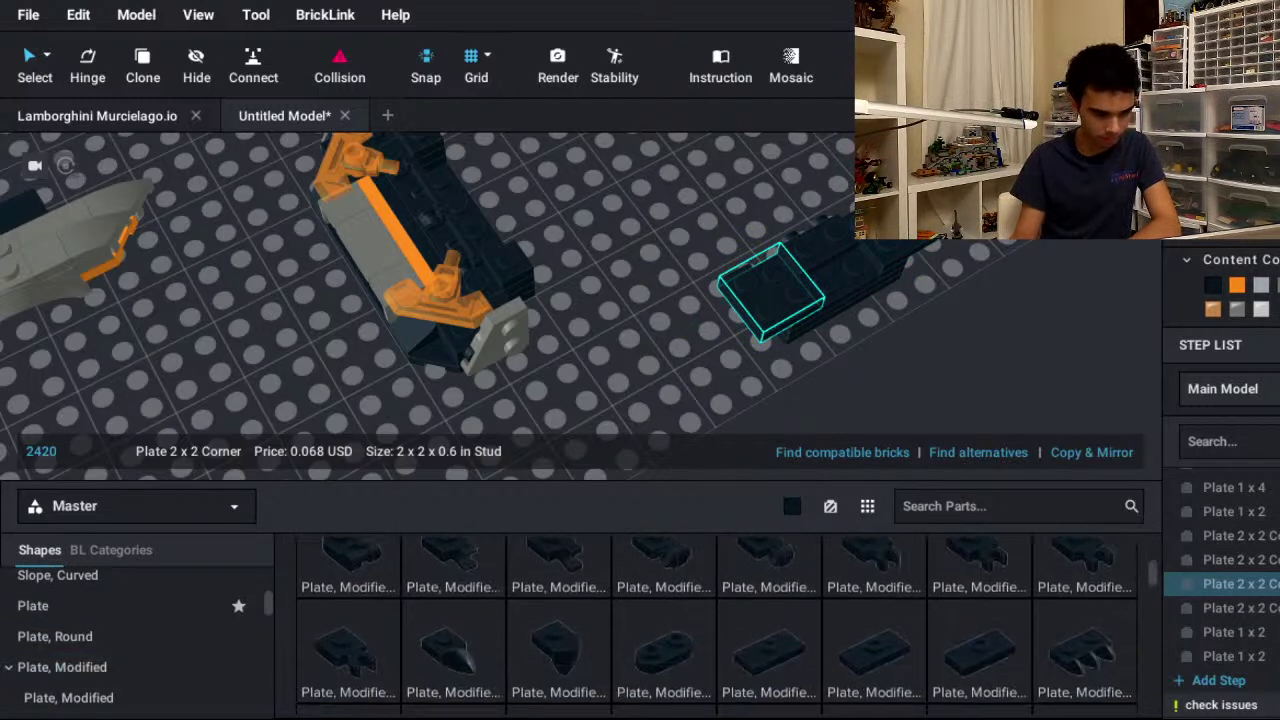
pyautogui.click(558, 560)
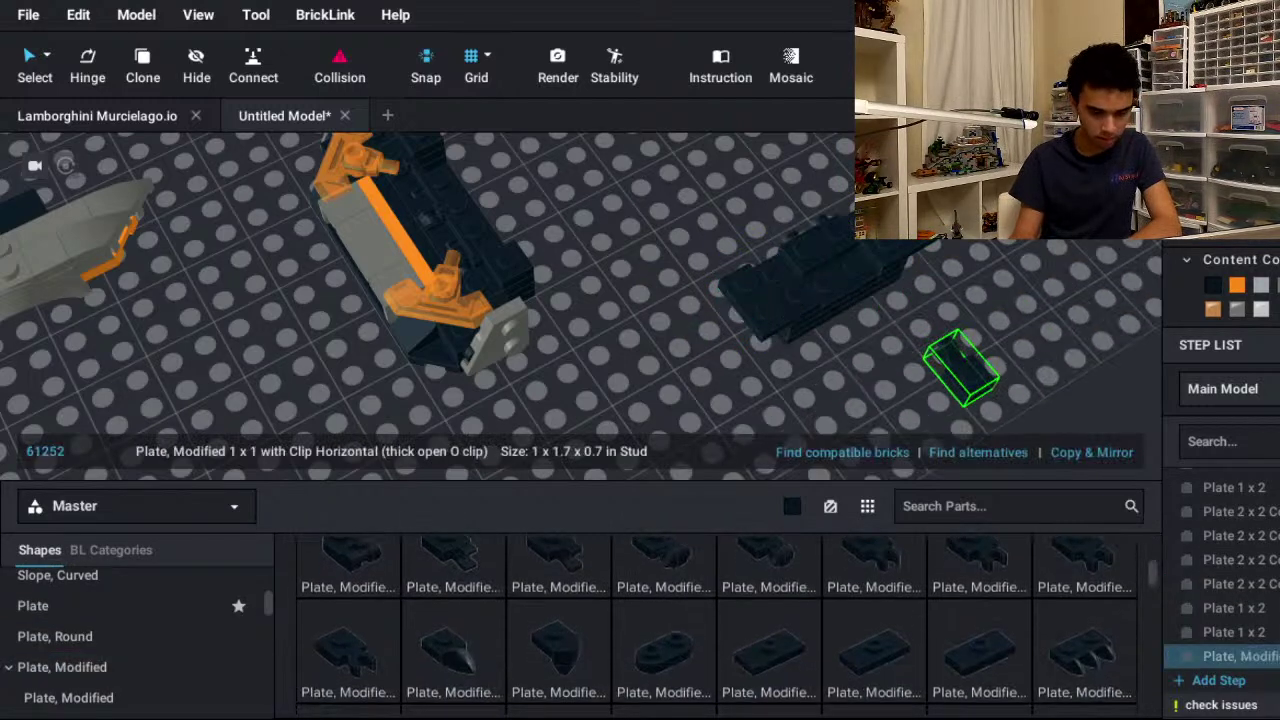
pyautogui.click(775, 262)
pyautogui.click(850, 208)
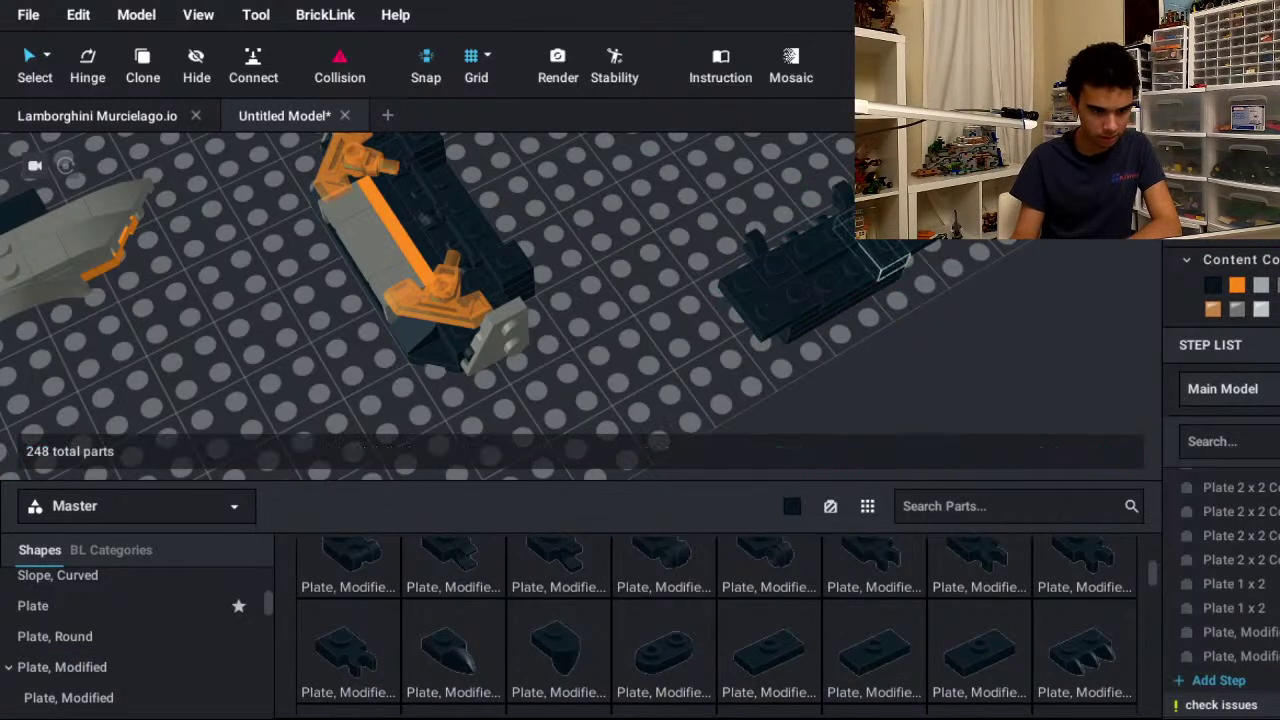
pyautogui.press('Escape')
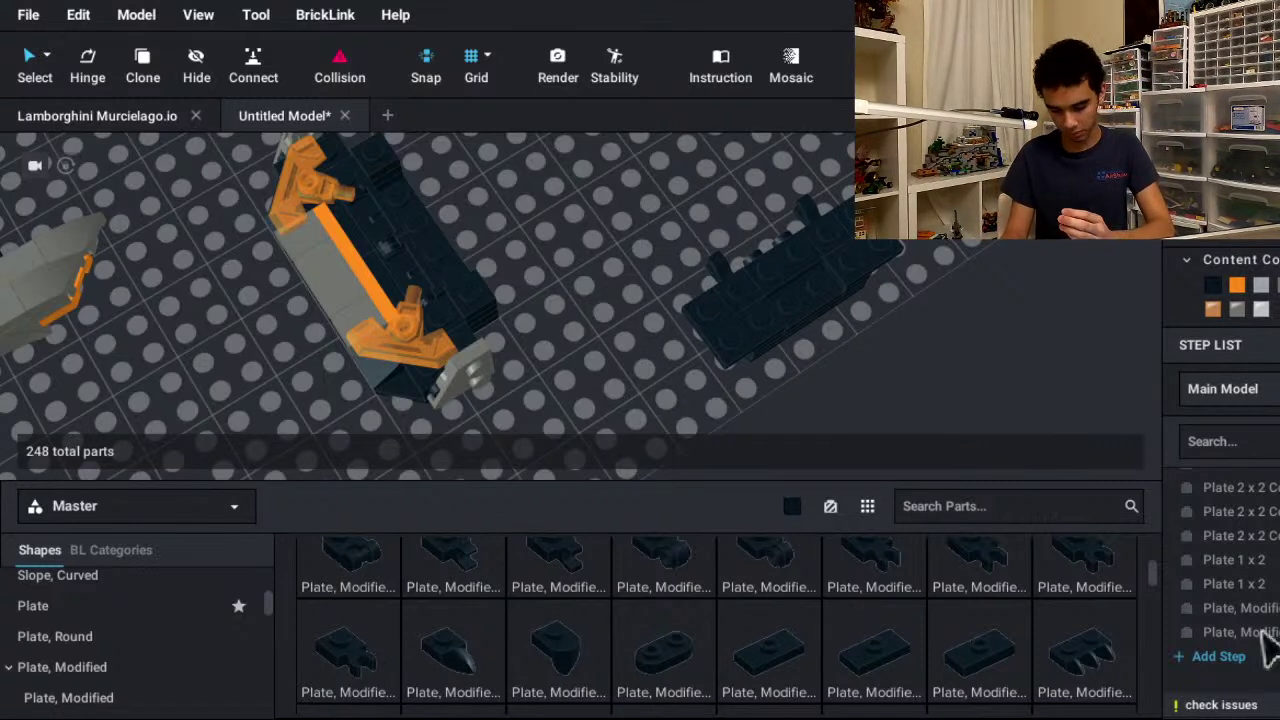
# - Cover the clip-side row of the plate stack with three black Slope 30 1 x 2 x 2/3 pieces
pyautogui.scroll(2, 130, 603)
pyautogui.click(130, 598)
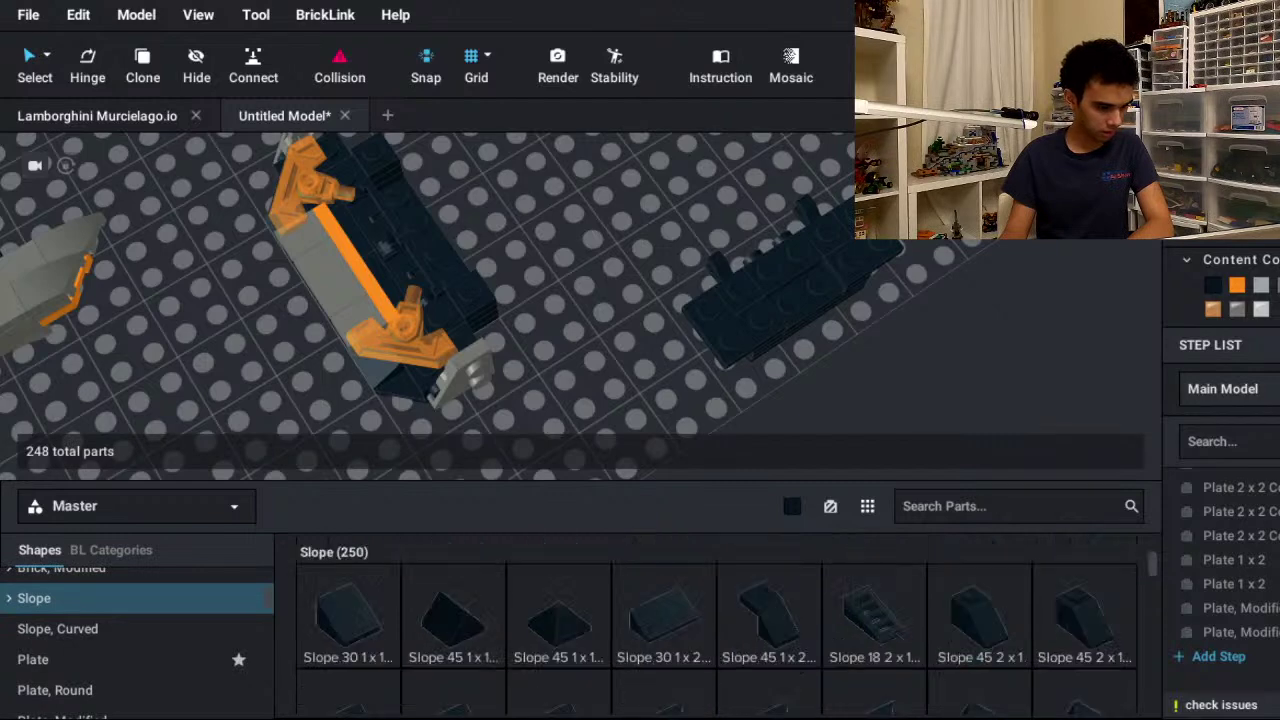
pyautogui.click(663, 615)
pyautogui.click(725, 292)
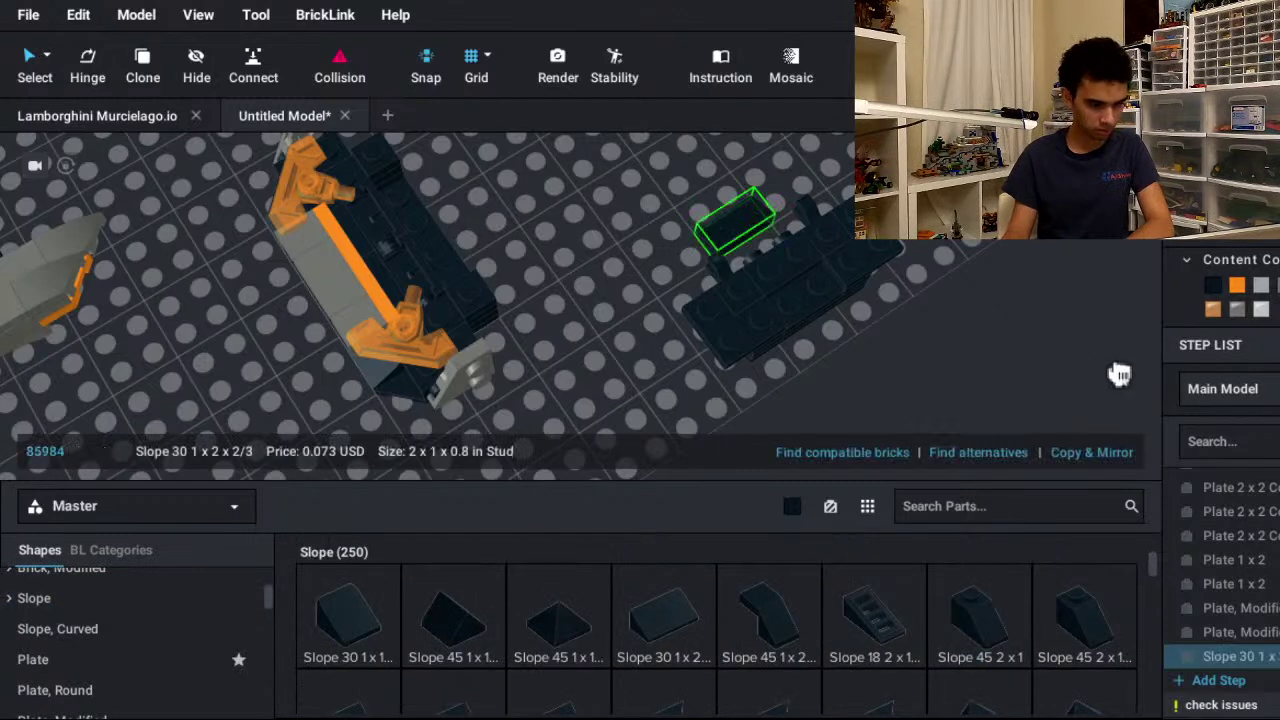
pyautogui.click(1093, 448)
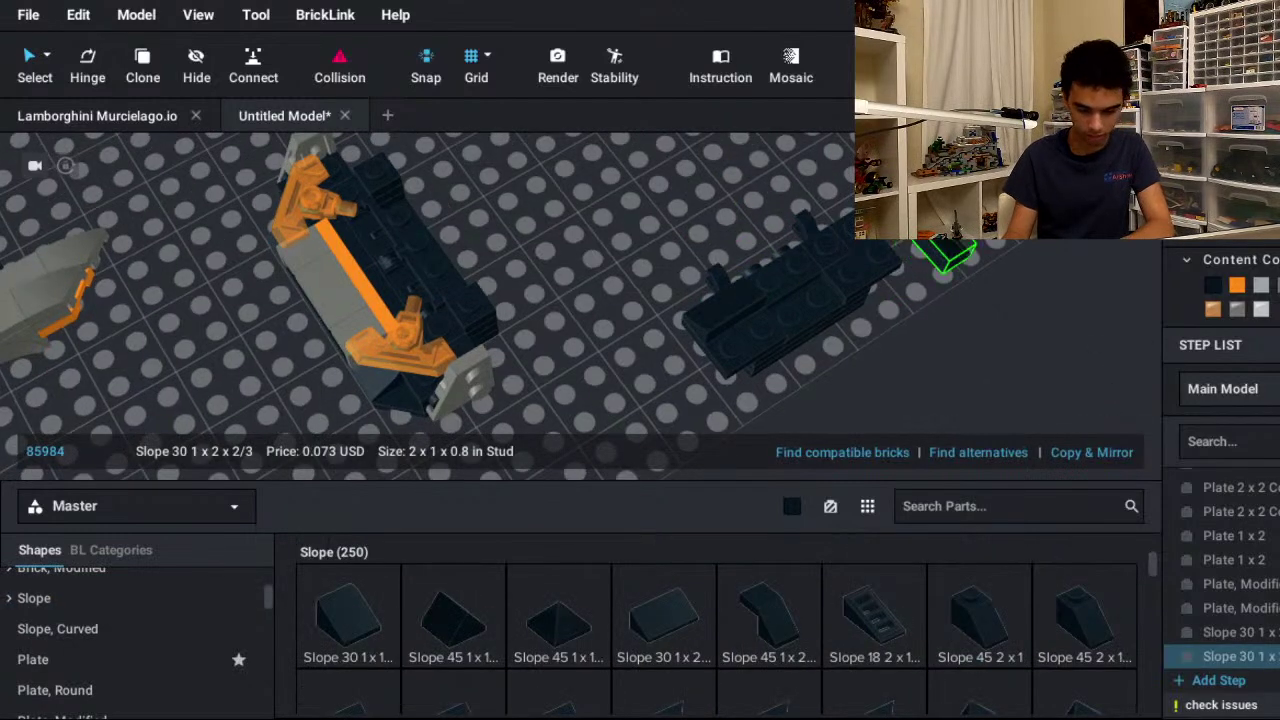
pyautogui.click(843, 243)
pyautogui.click(797, 261)
pyautogui.press('Escape')
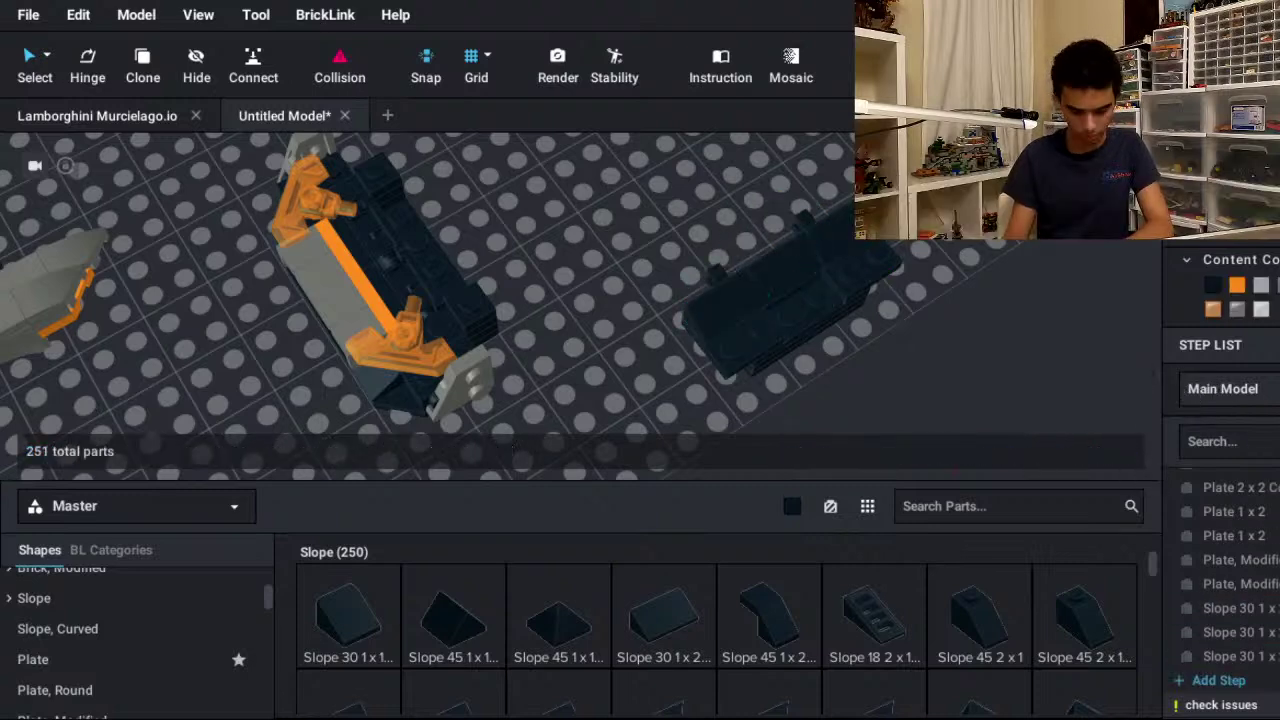
pyautogui.scroll(-1, 100, 640)
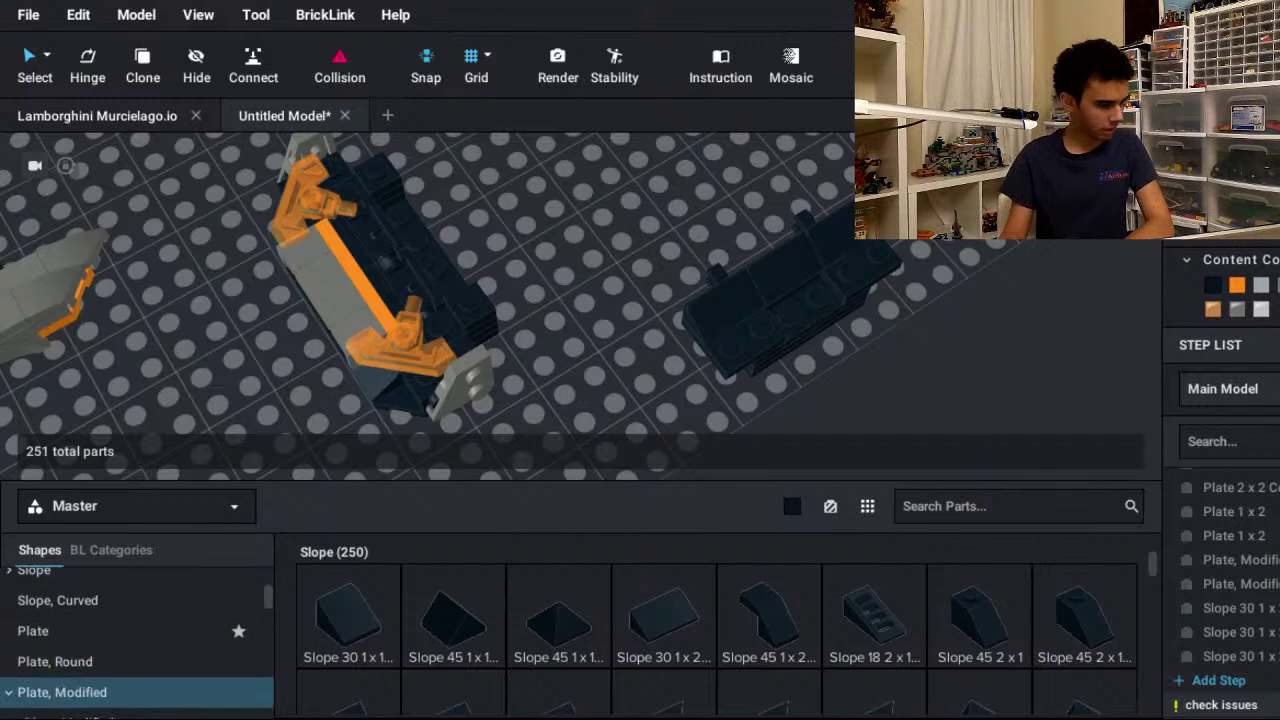
pyautogui.click(62, 691)
pyautogui.press('Down')
pyautogui.press('Down')
pyautogui.press('Down')
pyautogui.press('Down')
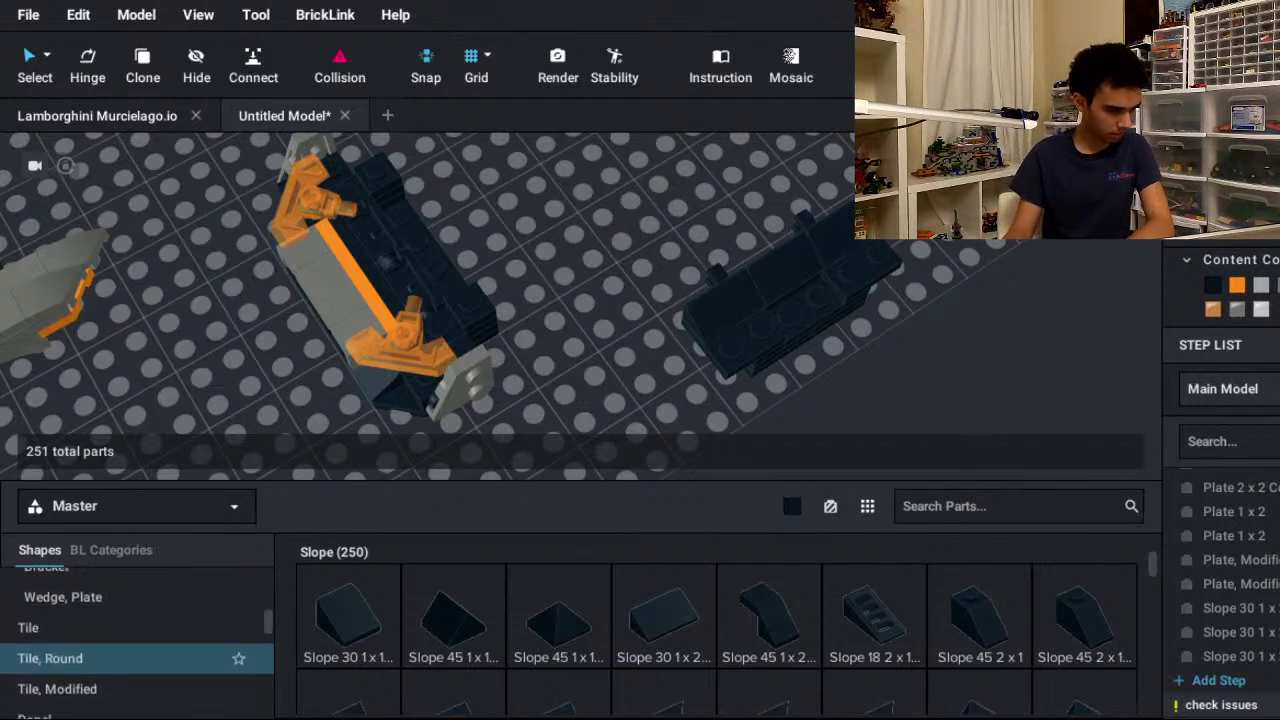
pyautogui.press('Up')
pyautogui.press('Up')
pyautogui.press('Down')
pyautogui.press('Down')
pyautogui.press('Down')
pyautogui.press('Down')
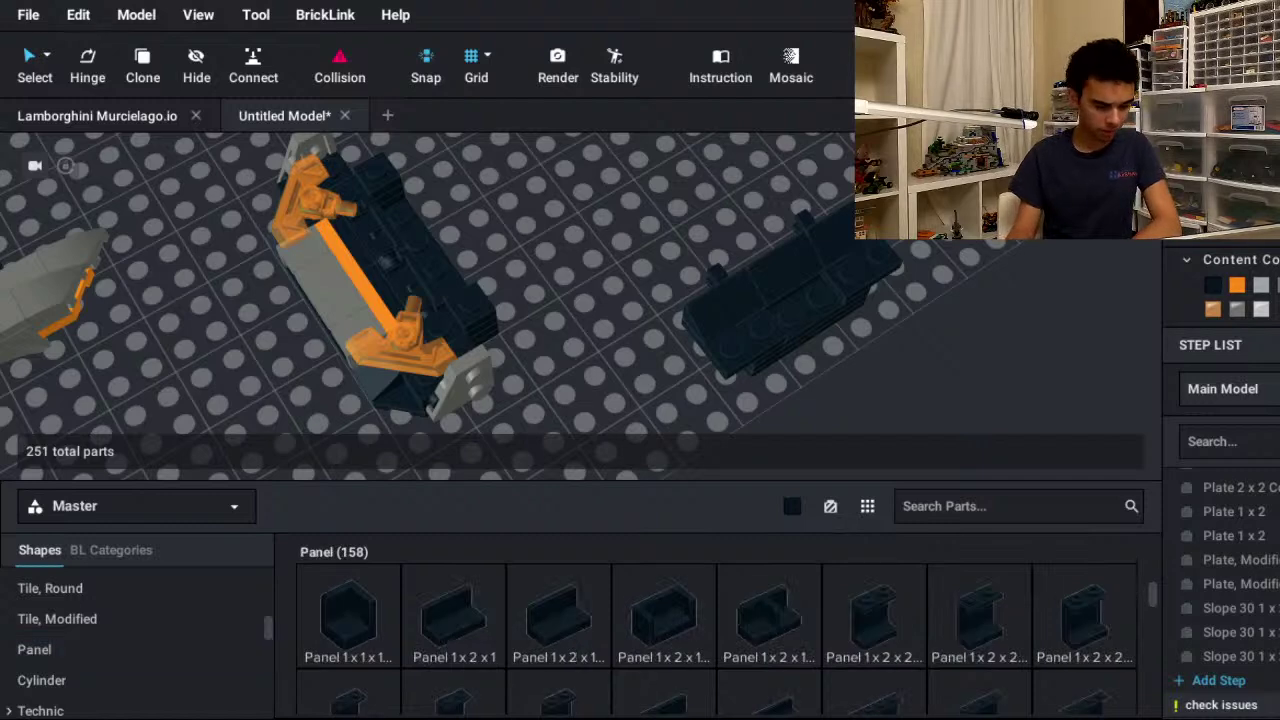
pyautogui.moveTo(558, 615); pyautogui.dragTo(808, 300)
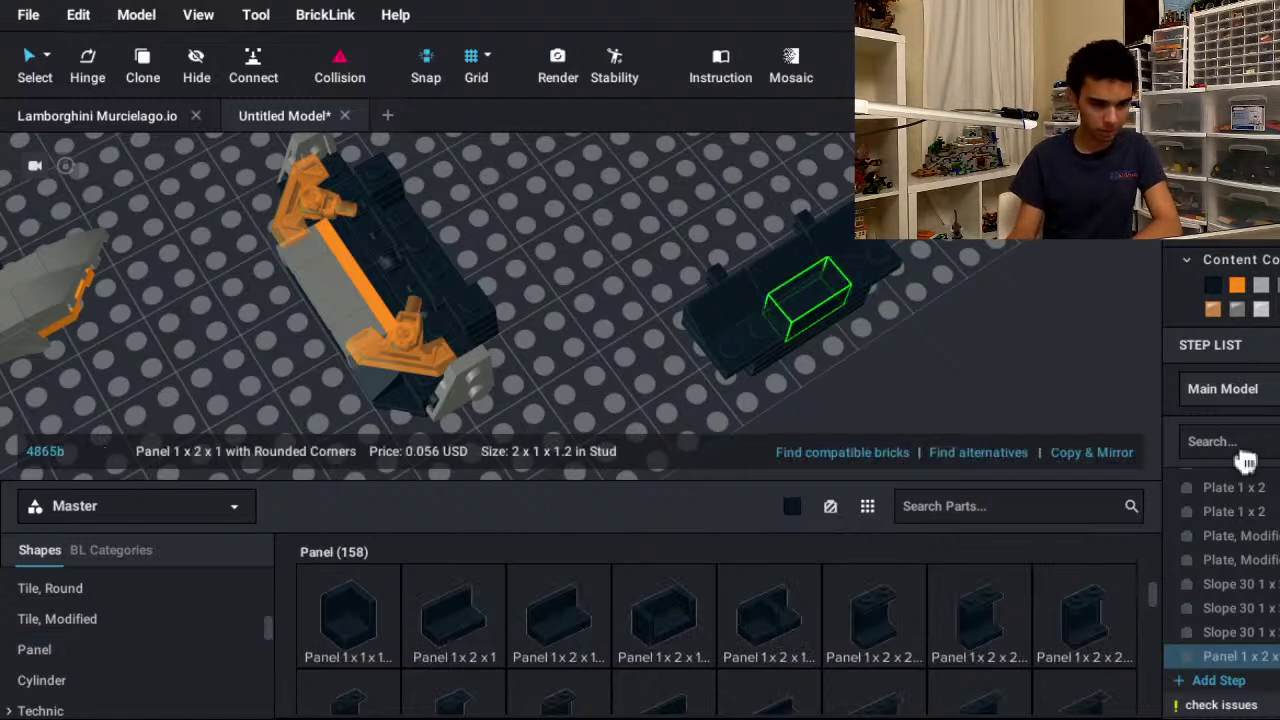
pyautogui.press('Delete')
# - Place a black Plate 1 x 2 in the middle of the stack's open row, in front of the slopes
pyautogui.press('Down')
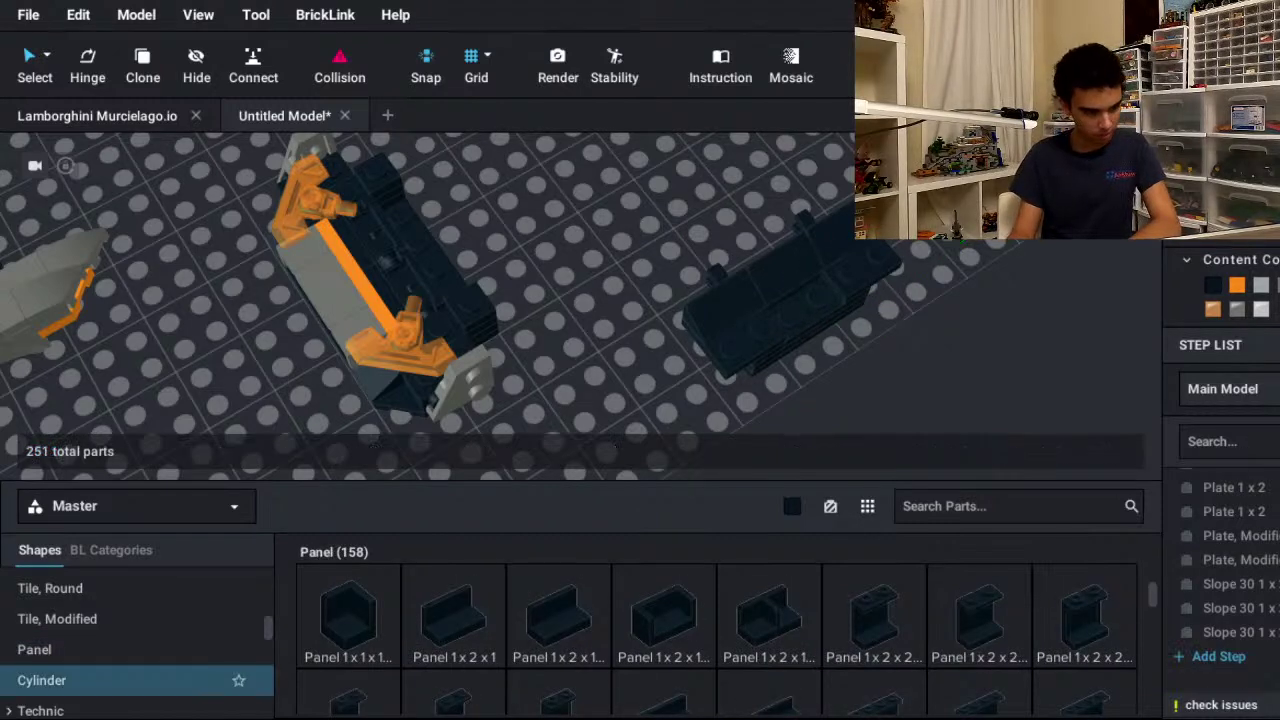
pyautogui.press('Up')
pyautogui.press('Up')
pyautogui.press('Up')
pyautogui.press('Up')
pyautogui.press('Up')
pyautogui.press('Up')
pyautogui.press('Up')
pyautogui.press('Up')
pyautogui.press('Up')
pyautogui.press('Up')
pyautogui.press('Up')
pyautogui.press('Up')
pyautogui.press('Up')
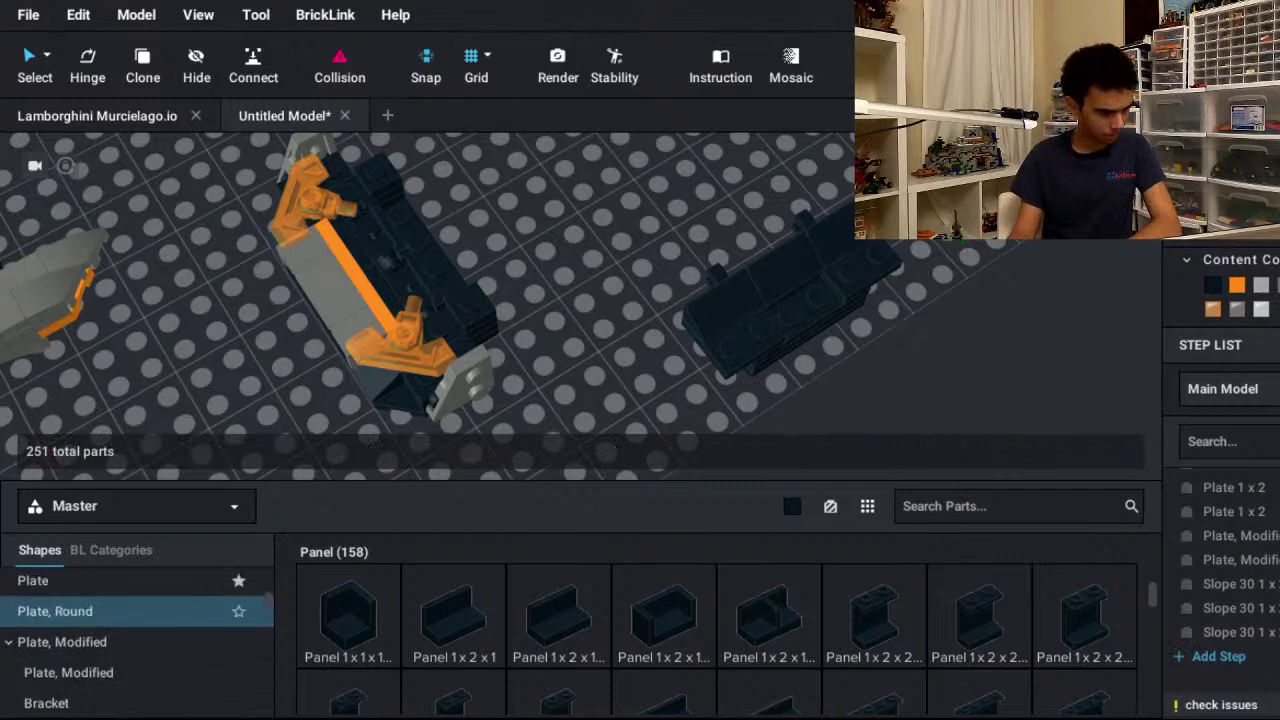
pyautogui.press('Up')
pyautogui.moveTo(453, 615); pyautogui.dragTo(830, 318)
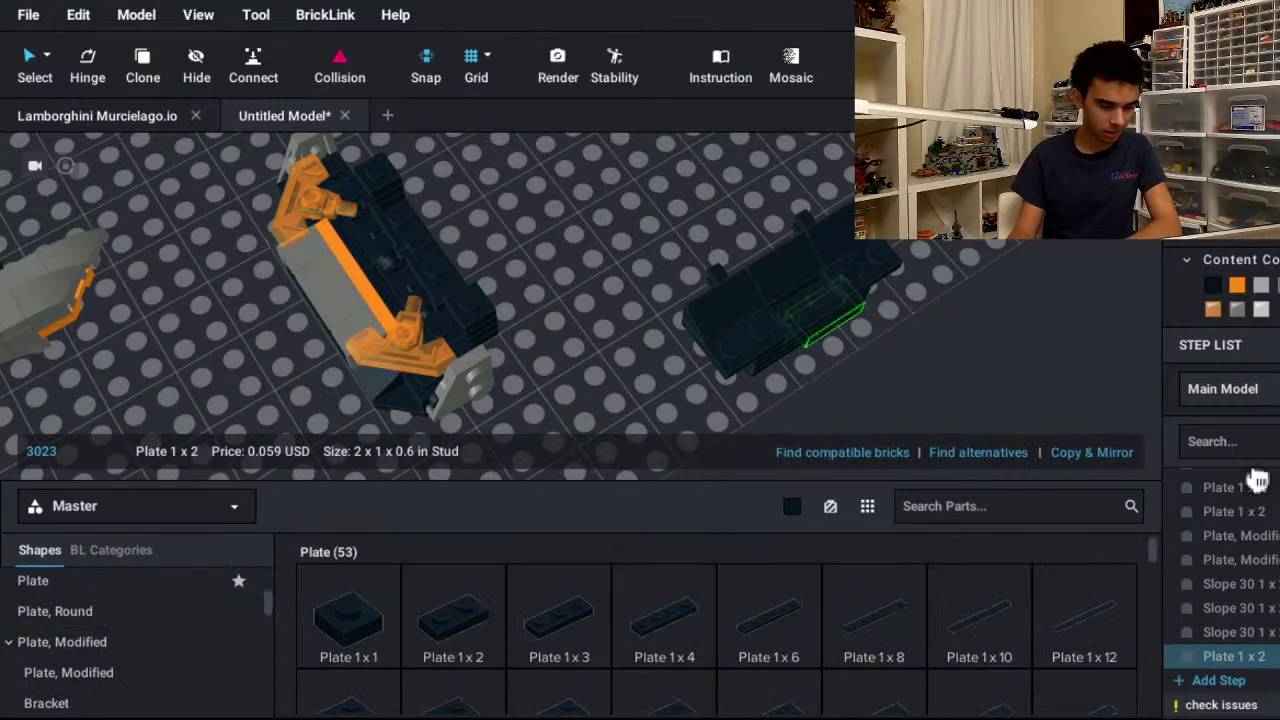
pyautogui.click(818, 305)
pyautogui.press('Escape')
# - Place a black Panel 1 x 2 x 1 with Rounded Corners in the middle of the row in front of the slopes
pyautogui.scroll(-1, 137, 646)
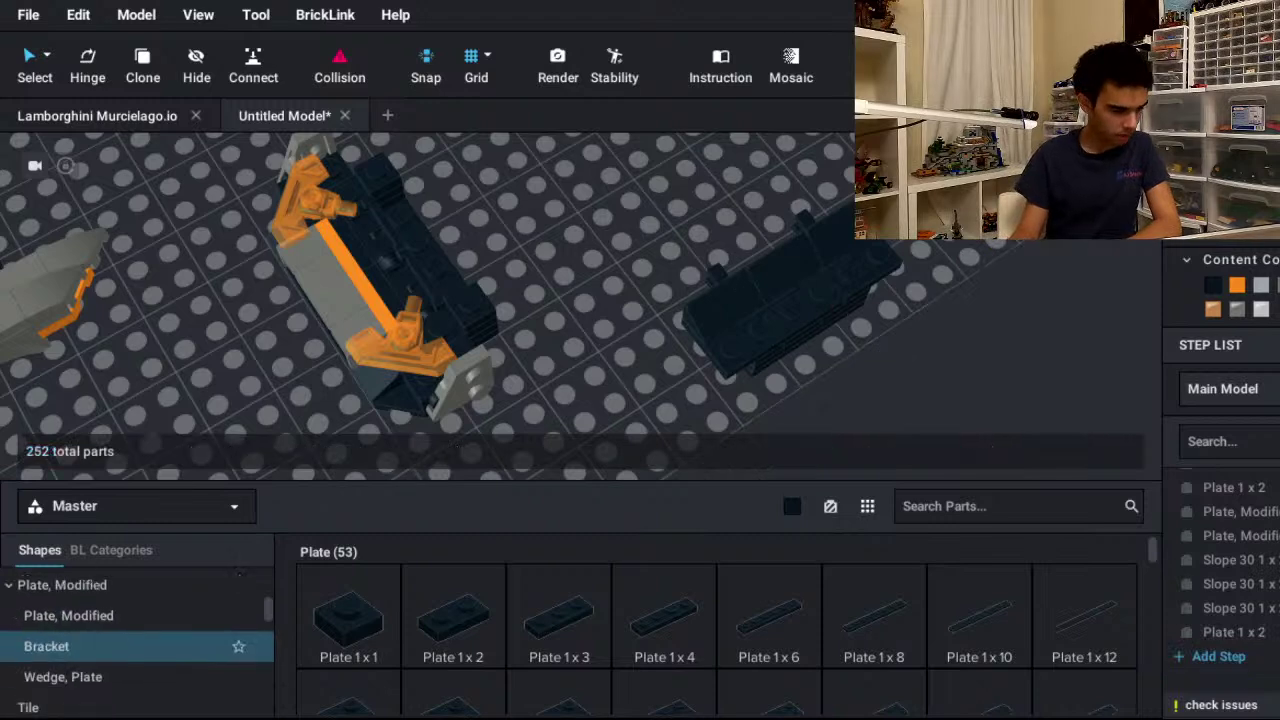
pyautogui.press('Down')
pyautogui.press('Down')
pyautogui.press('Down')
pyautogui.press('Down')
pyautogui.press('Up')
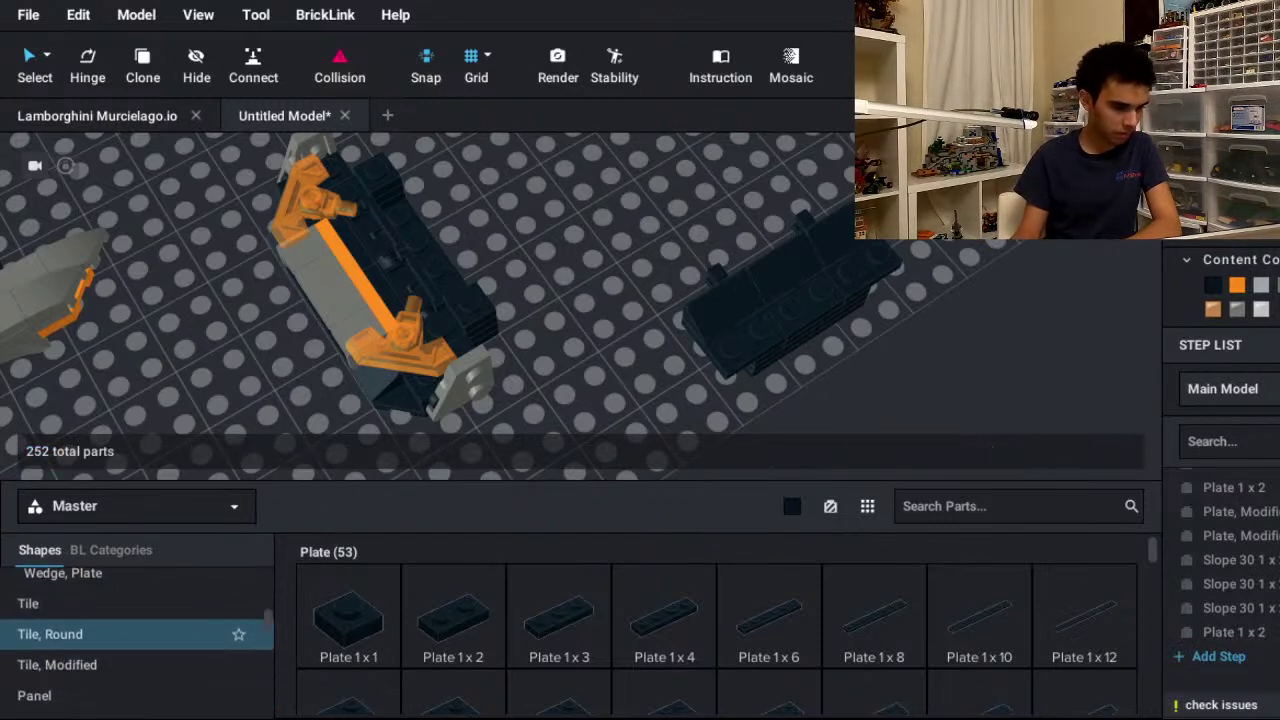
pyautogui.press('Down')
pyautogui.press('Down')
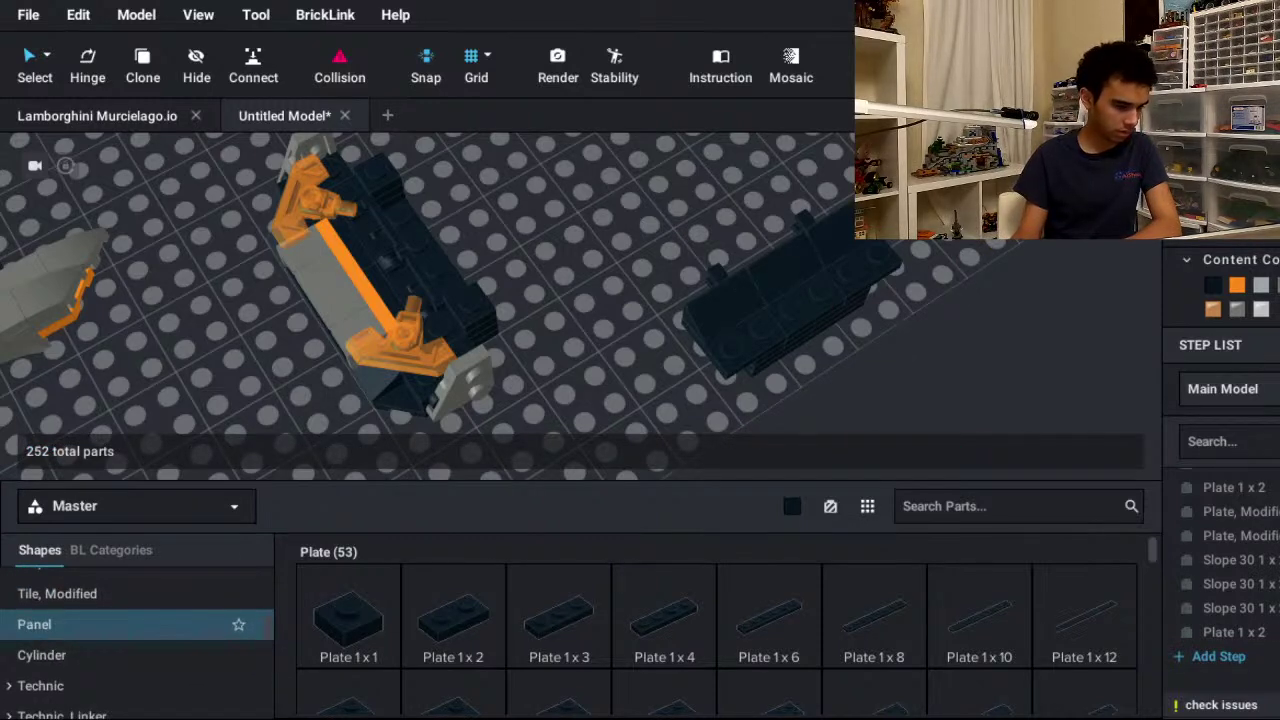
pyautogui.press('Down')
pyautogui.press('Down')
pyautogui.press('Down')
pyautogui.press('Down')
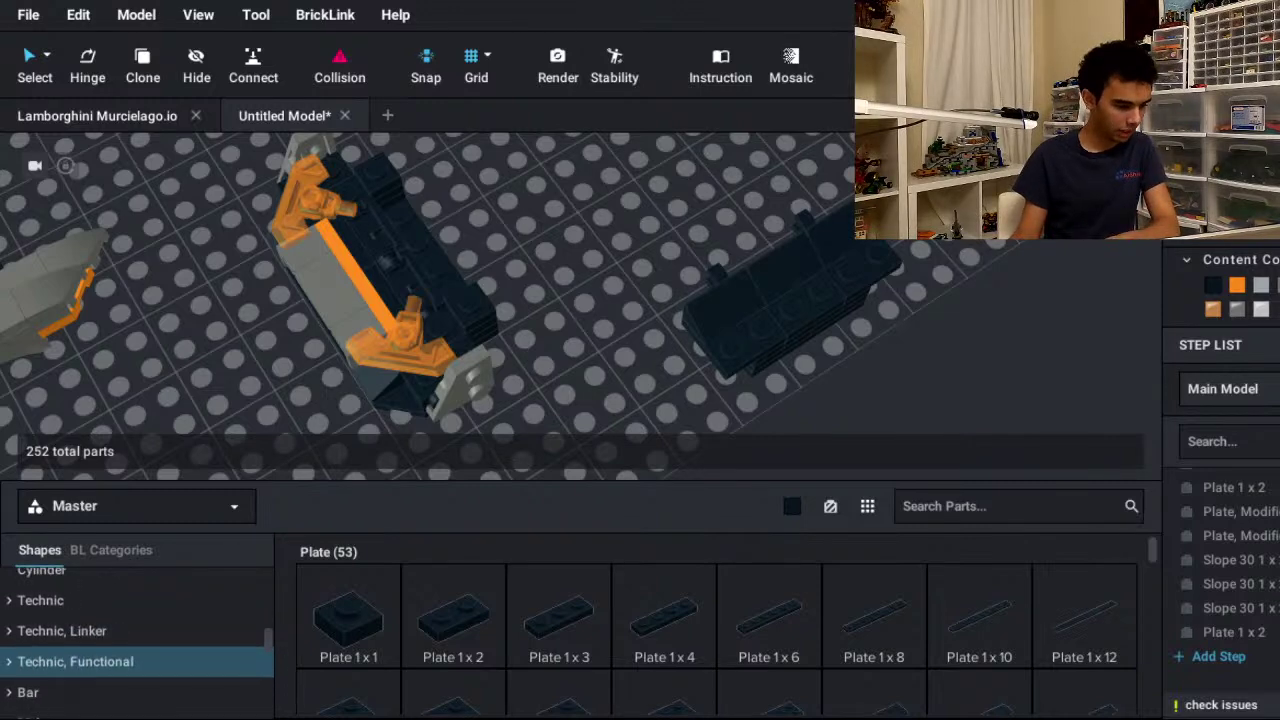
pyautogui.press('Up')
pyautogui.press('Up')
pyautogui.press('Up')
pyautogui.press('Up')
pyautogui.press('Return')
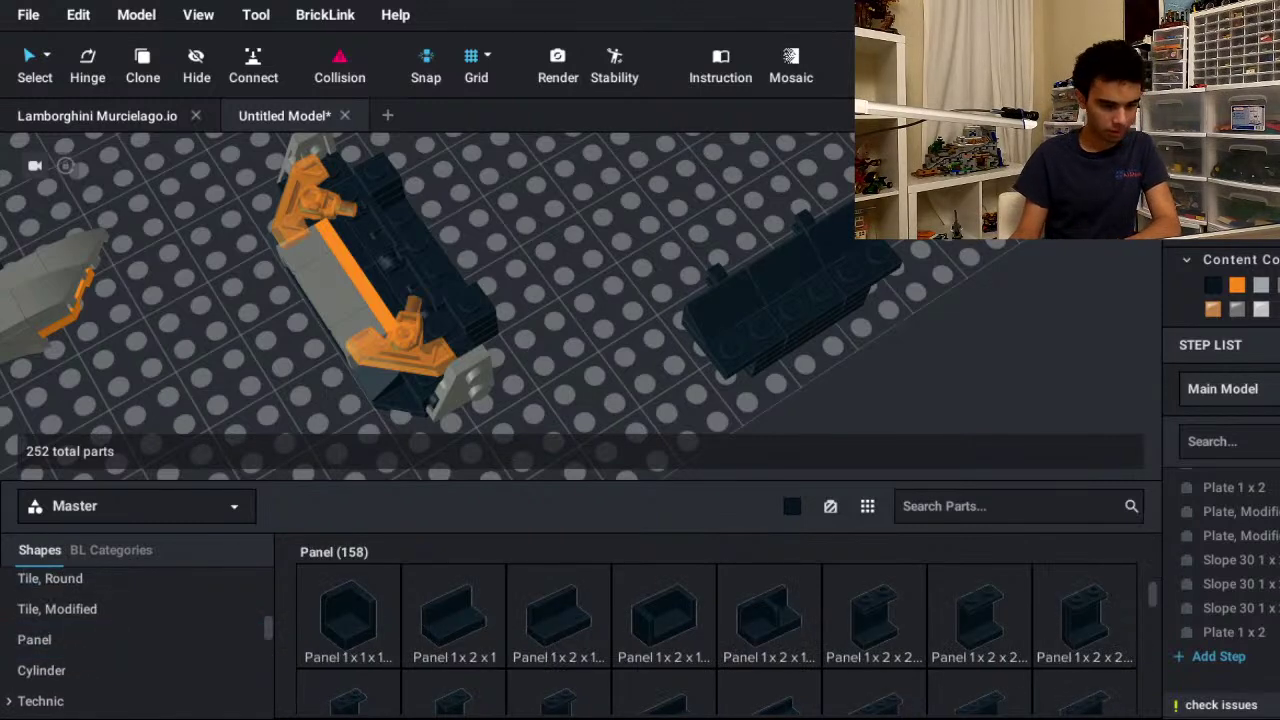
pyautogui.click(558, 615)
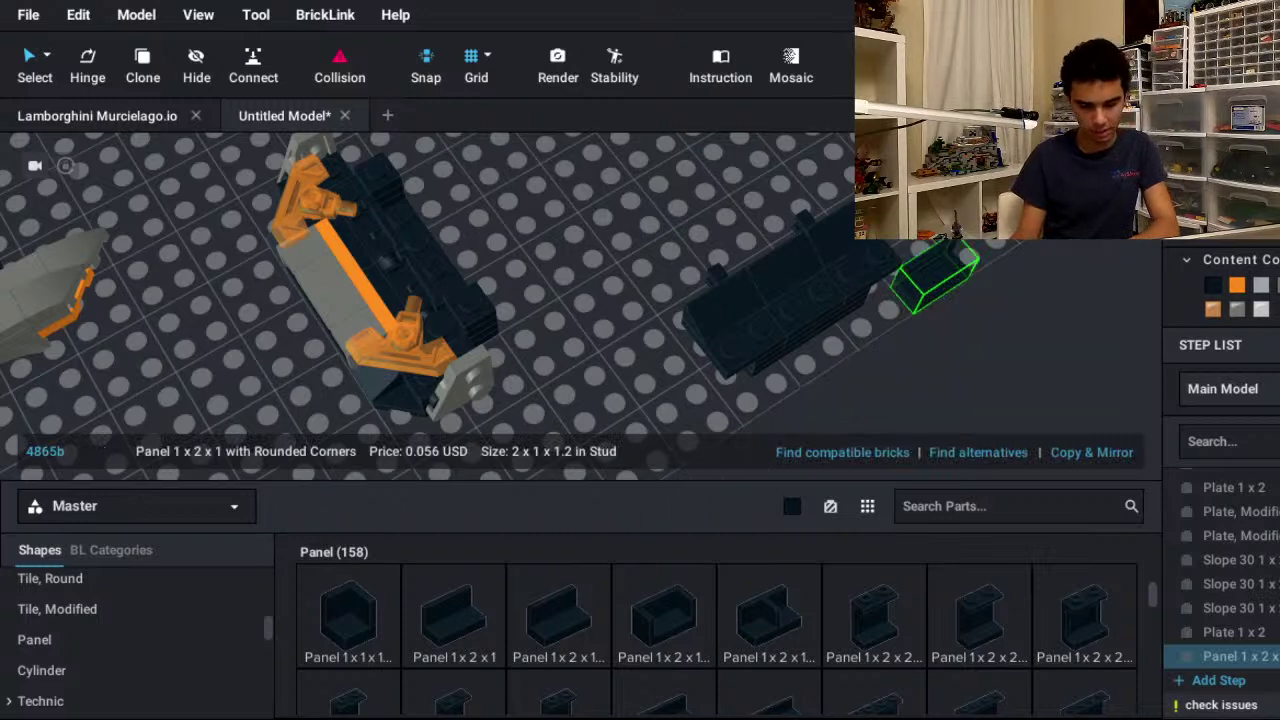
pyautogui.click(812, 287)
pyautogui.press('Escape')
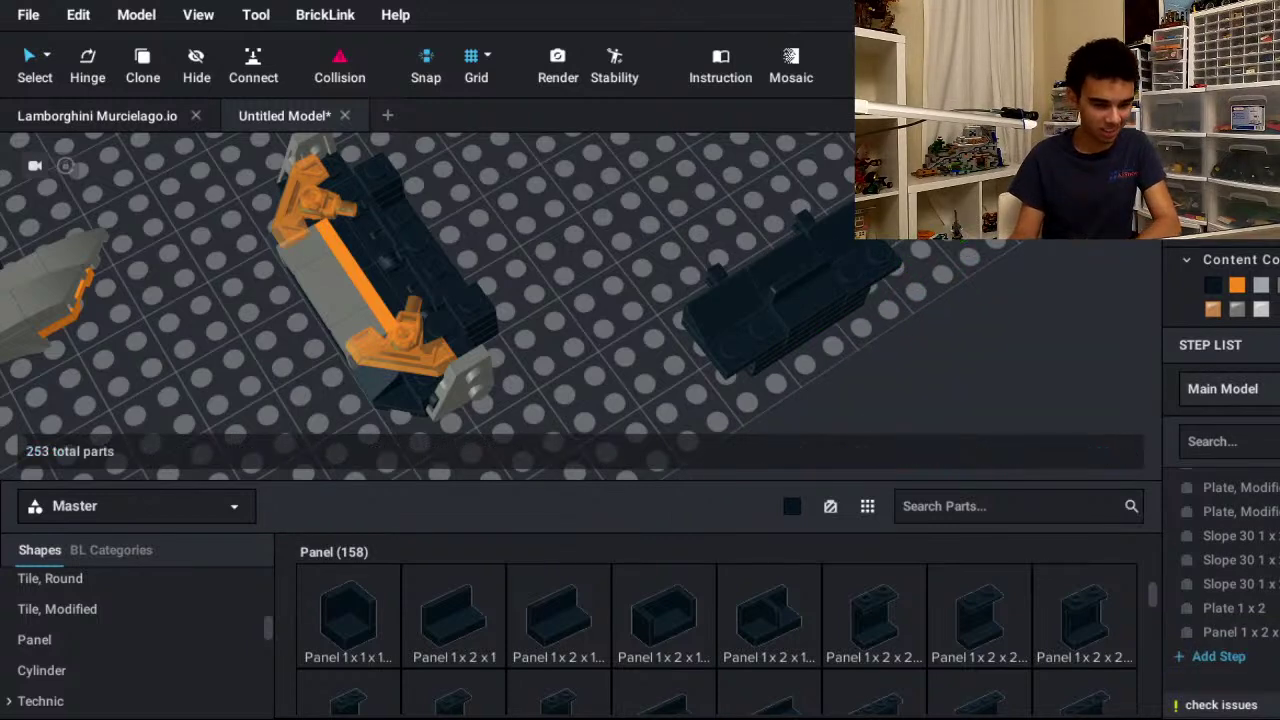
# - Add a rotated black Panel 1 x 2 x 1 with Rounded Corners and Center Divider on each side of the middle panel
pyautogui.click(769, 615)
pyautogui.press('Right')
pyautogui.press('Right')
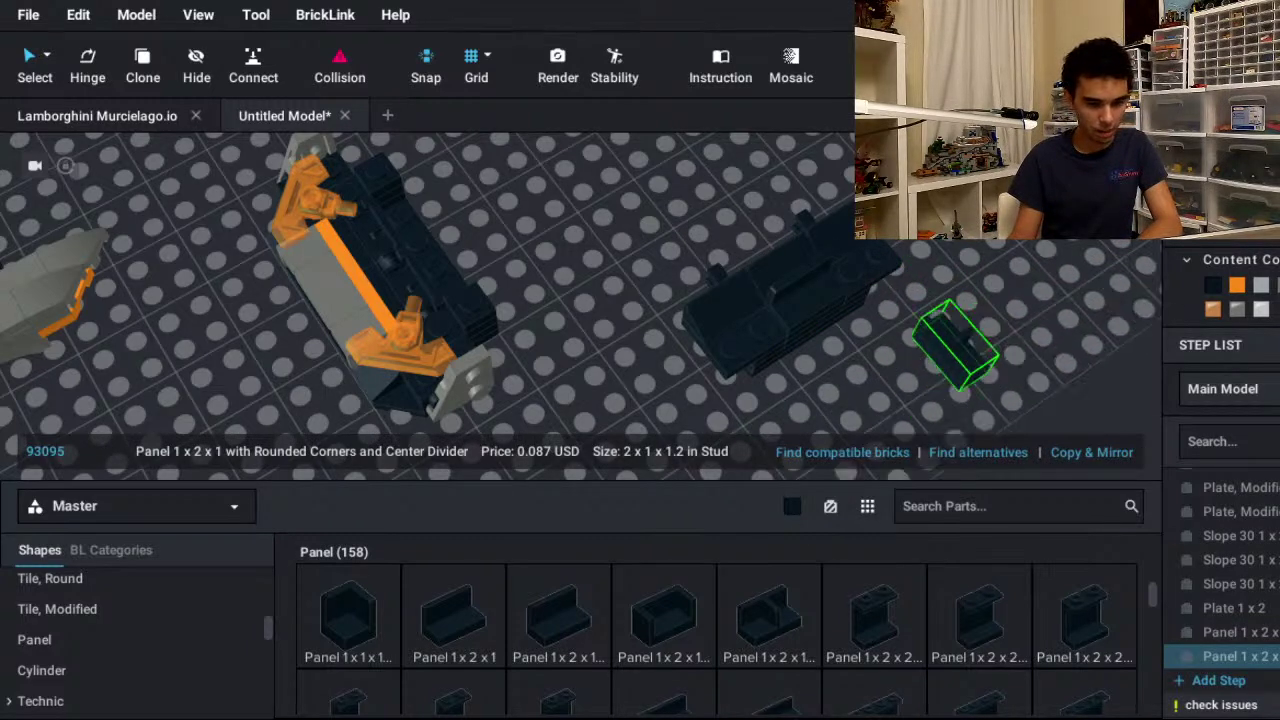
pyautogui.click(868, 266)
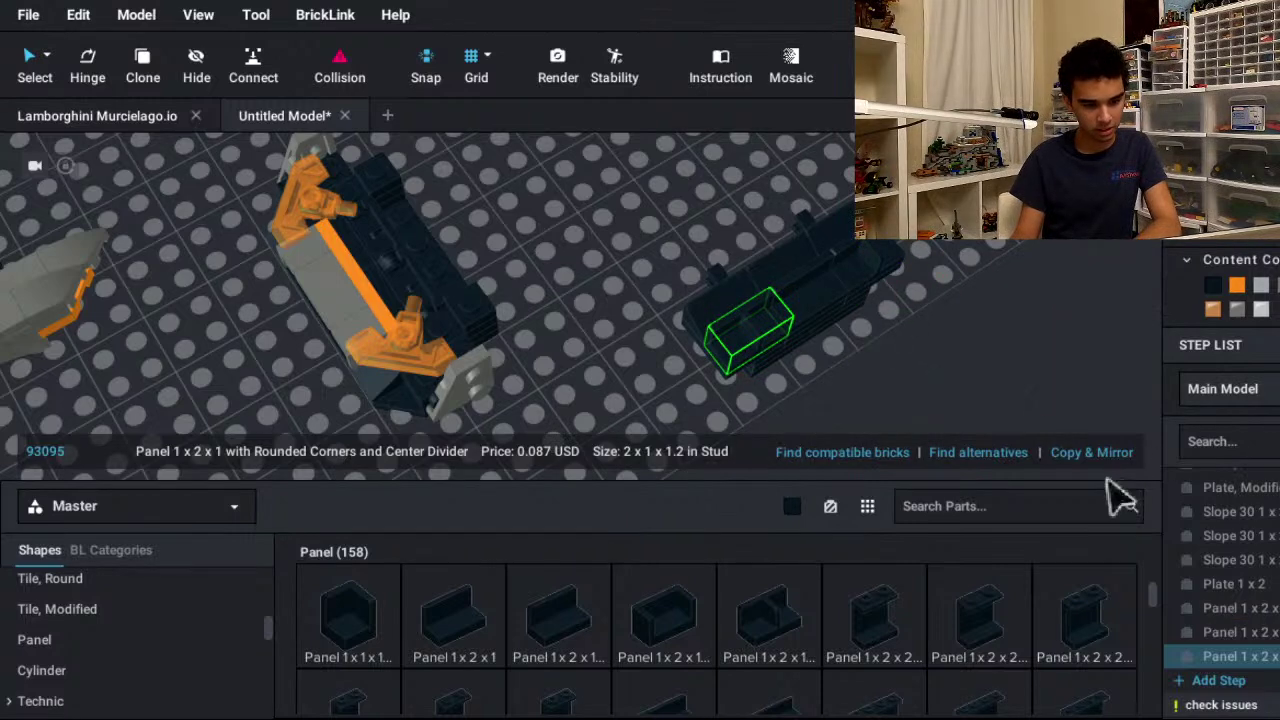
pyautogui.click(750, 322)
pyautogui.press('Escape')
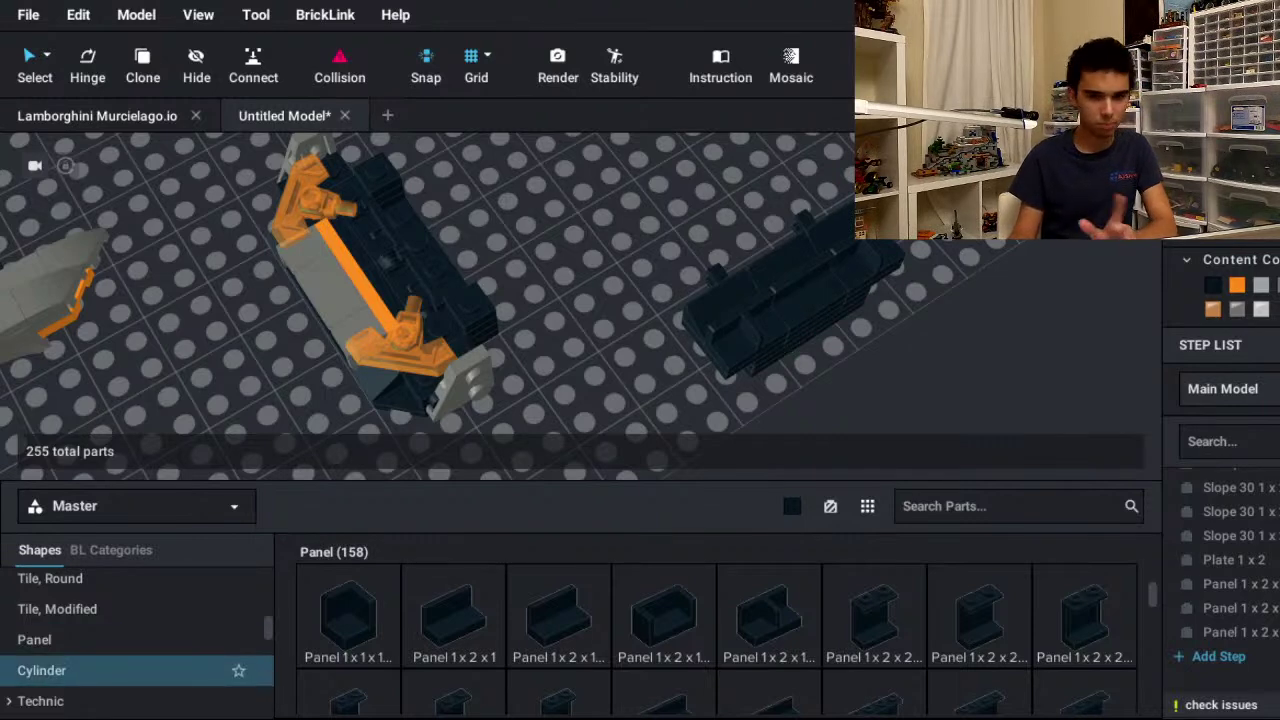
# - Mount a black Bracket 1 x 2 - 1 x 2 Inverted at each end of the black plate stack
pyautogui.scroll(4, 130, 638)
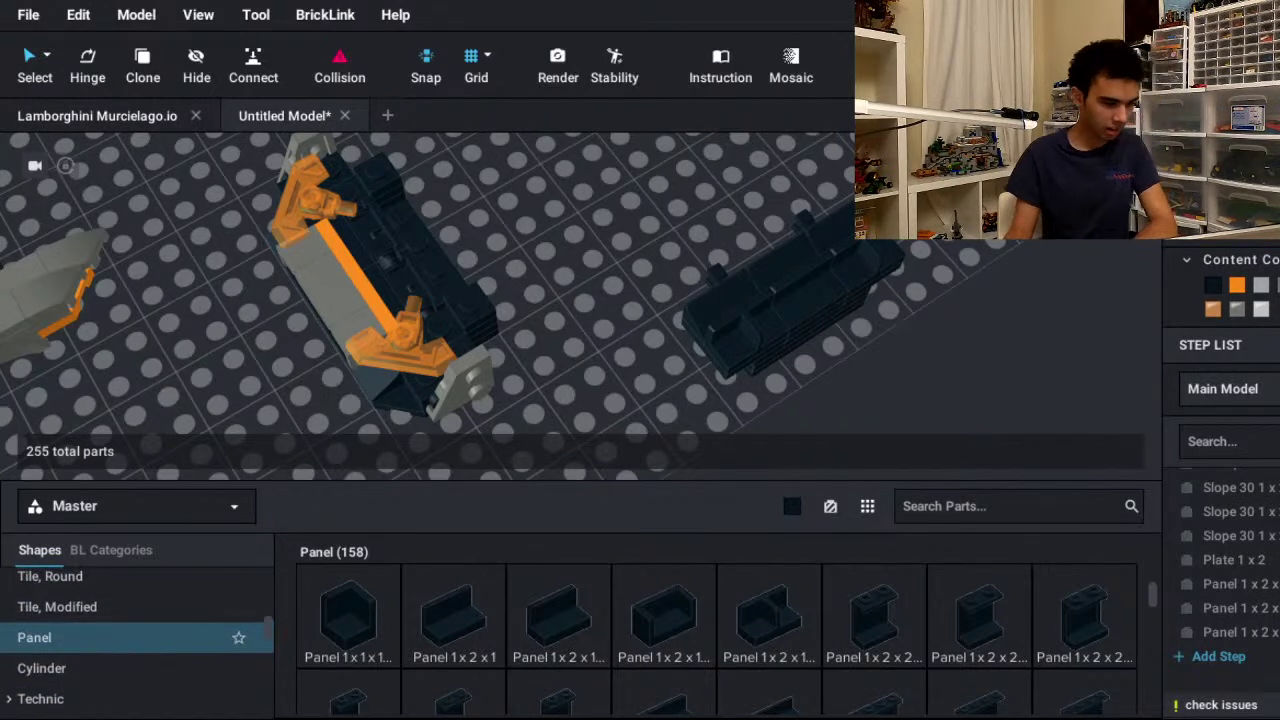
pyautogui.scroll(3, 137, 640)
pyautogui.scroll(2, 137, 650)
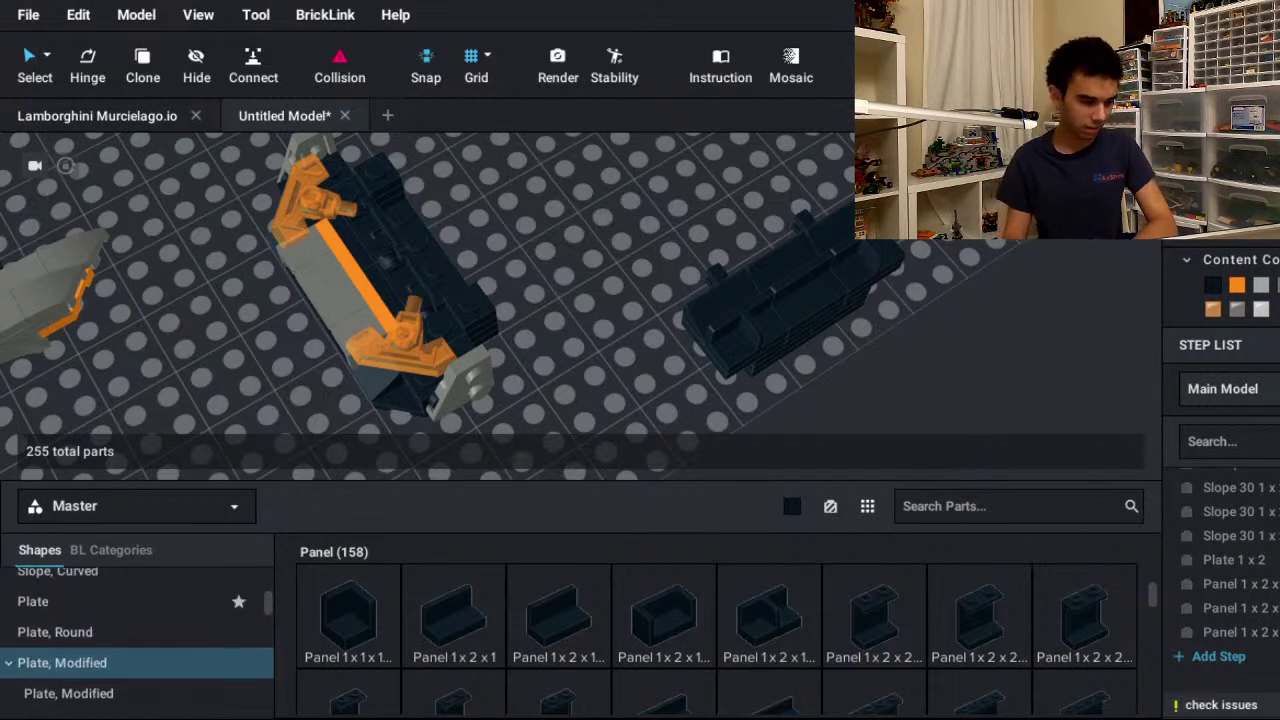
pyautogui.scroll(1, 137, 655)
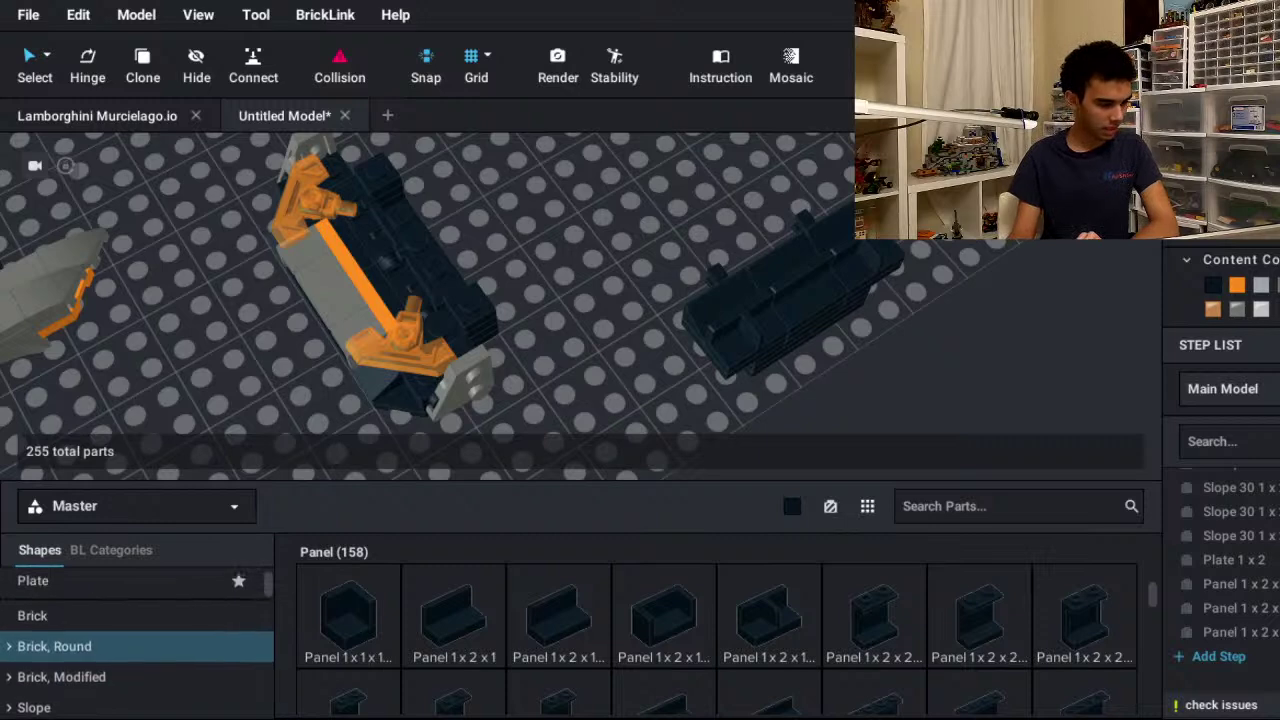
pyautogui.scroll(-2, 137, 660)
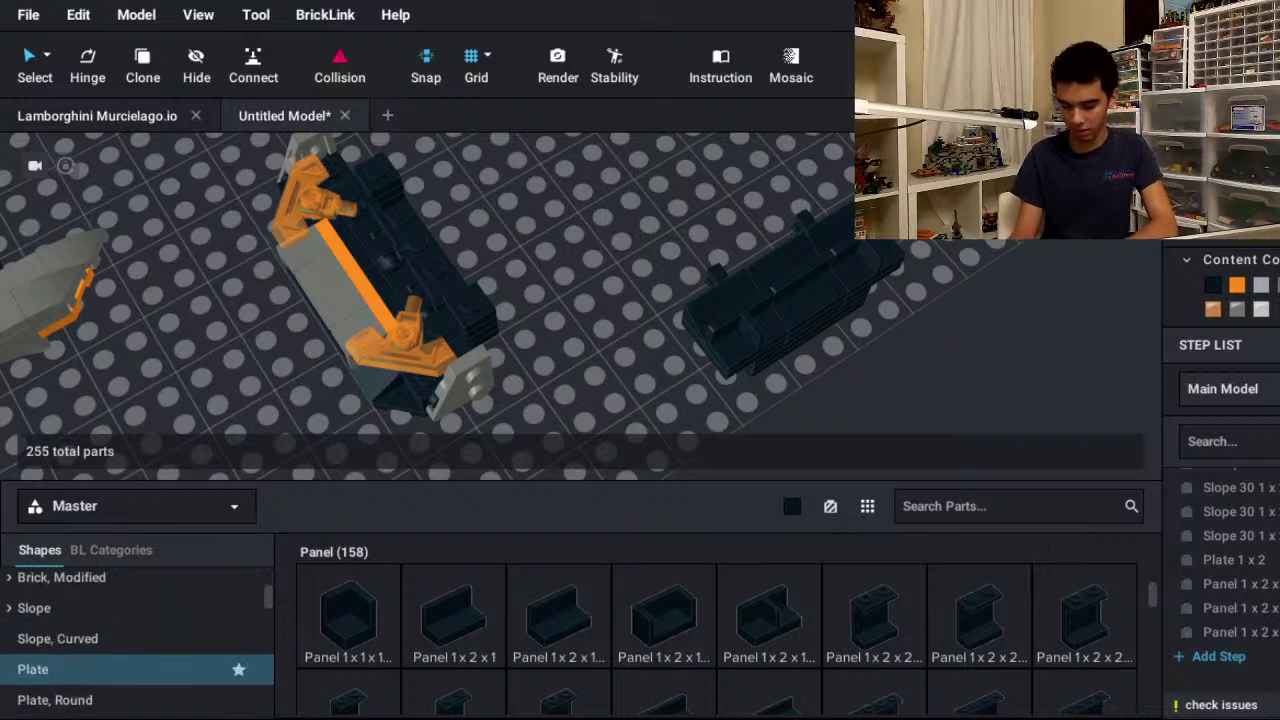
pyautogui.scroll(-3, 137, 665)
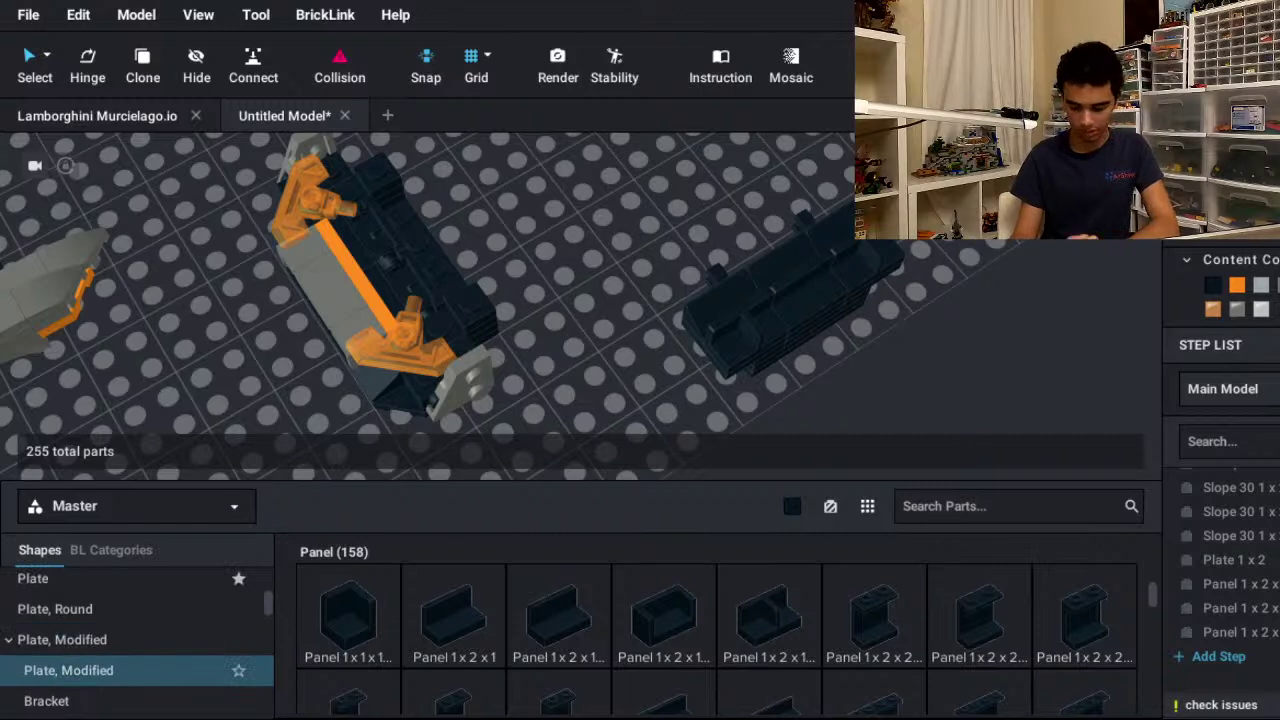
pyautogui.scroll(-2, 137, 645)
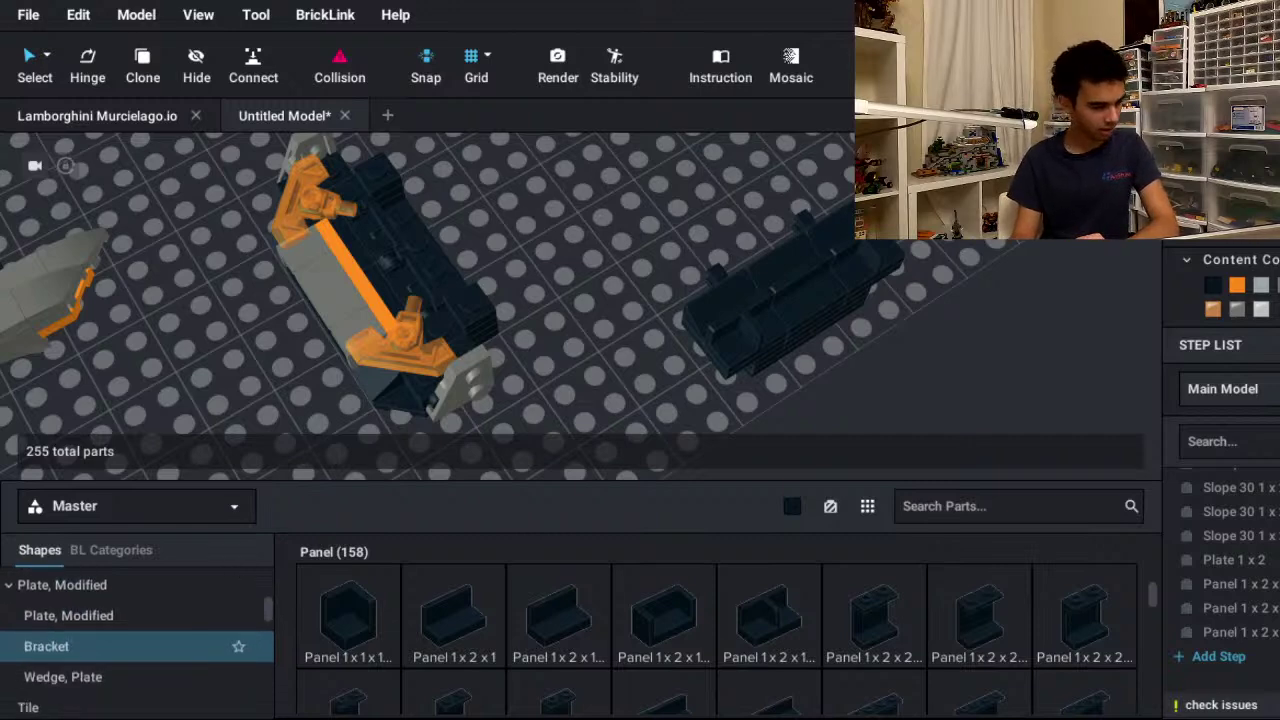
pyautogui.click(130, 632)
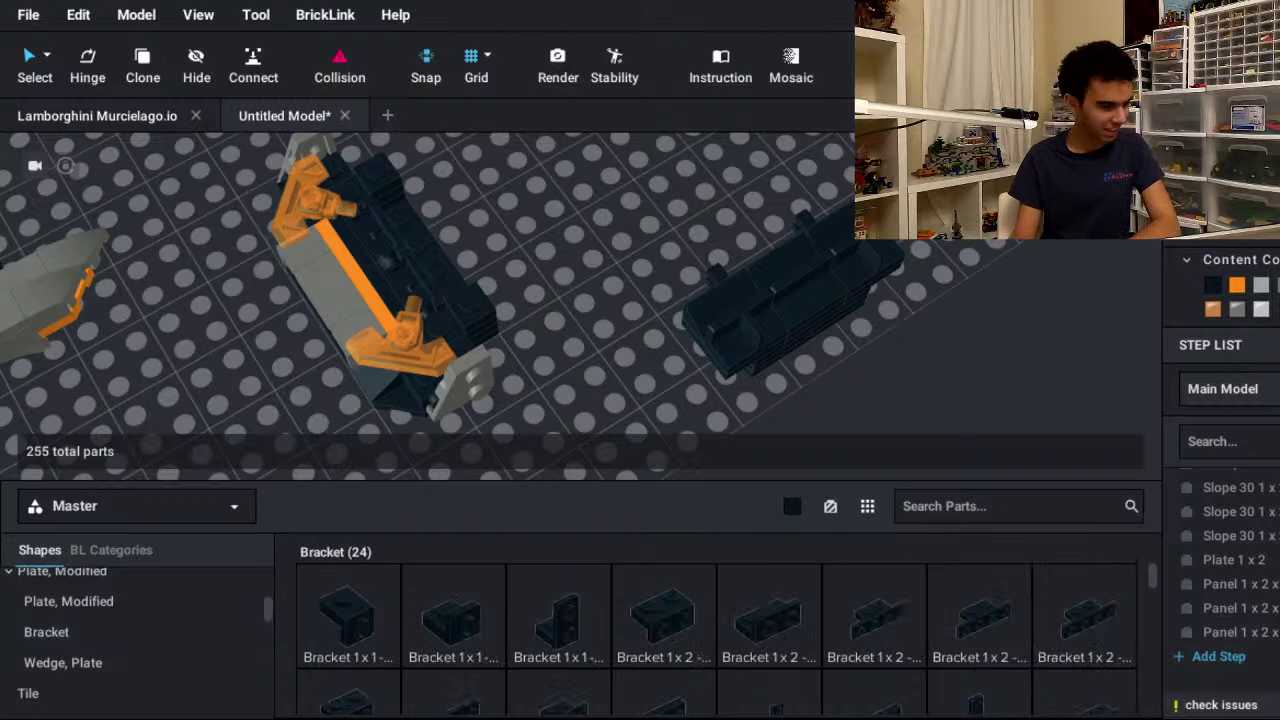
pyautogui.click(768, 616)
pyautogui.press('Right')
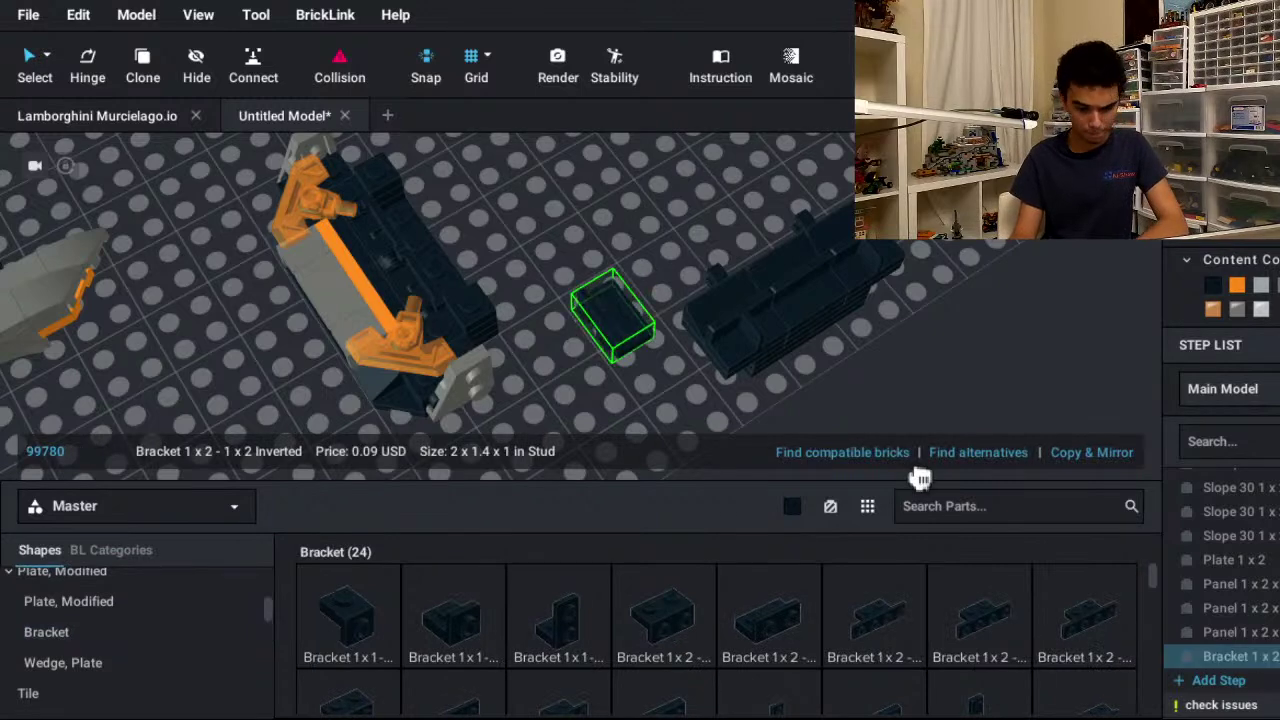
pyautogui.click(717, 351)
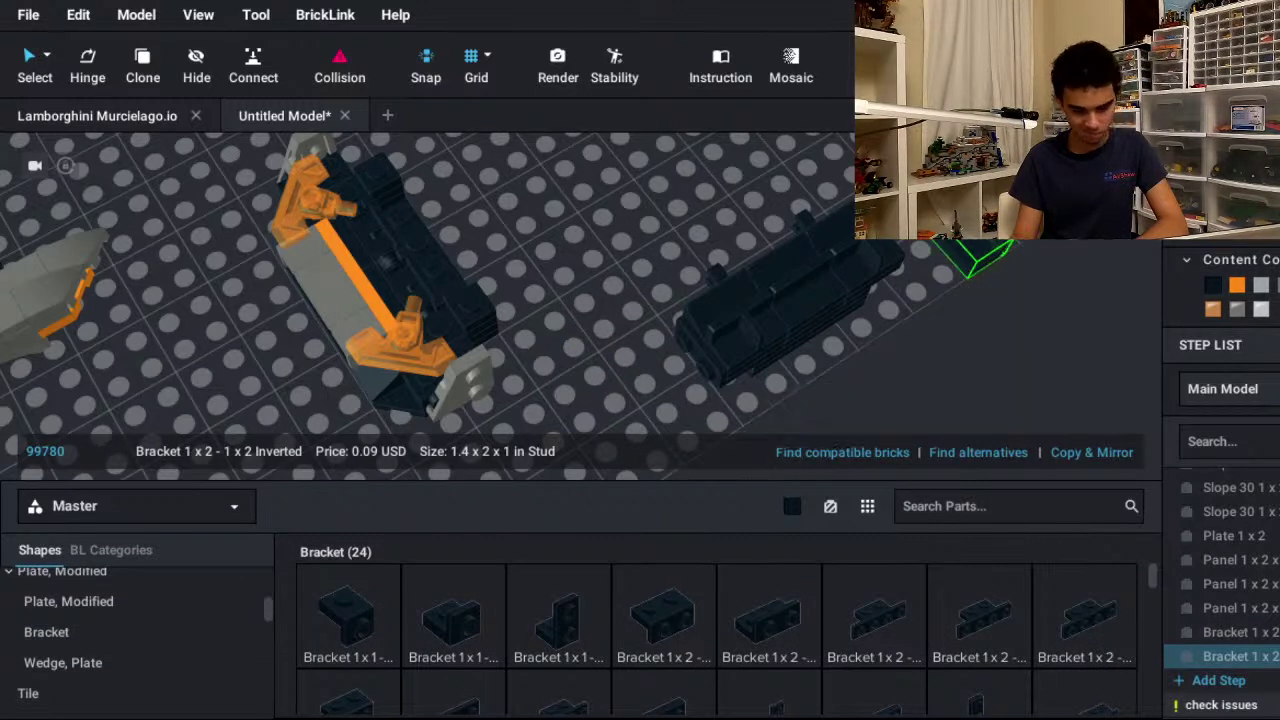
pyautogui.click(889, 257)
pyautogui.press('Escape')
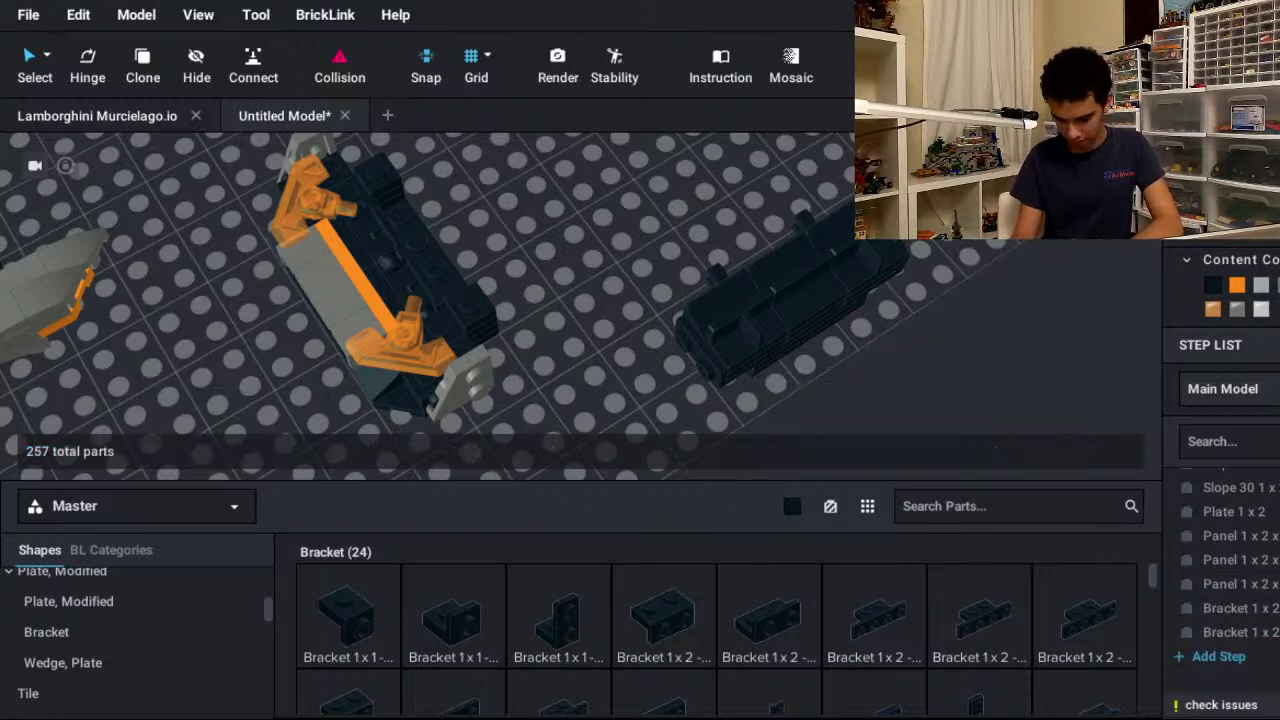
# - Add a black Plate 1 x 2, rotated upright, onto the bracket at one end of the stack
pyautogui.scroll(3, 130, 630)
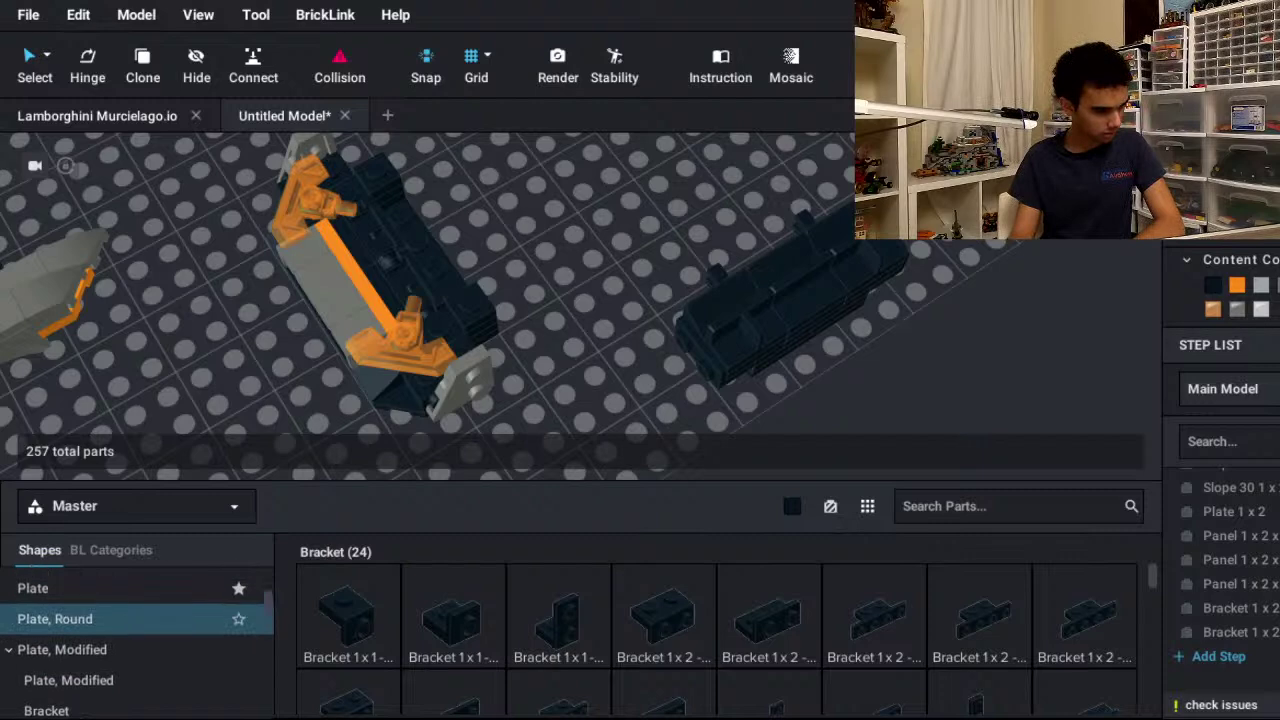
pyautogui.click(130, 626)
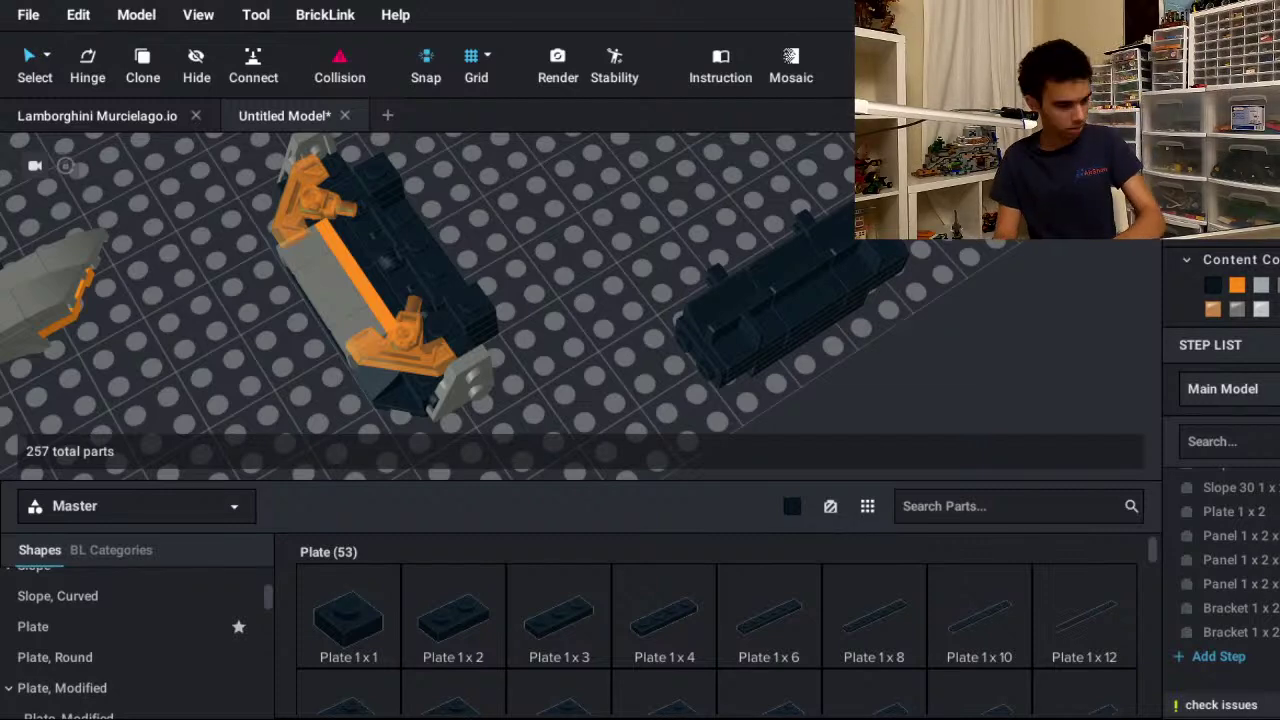
pyautogui.click(453, 620)
pyautogui.press('Right')
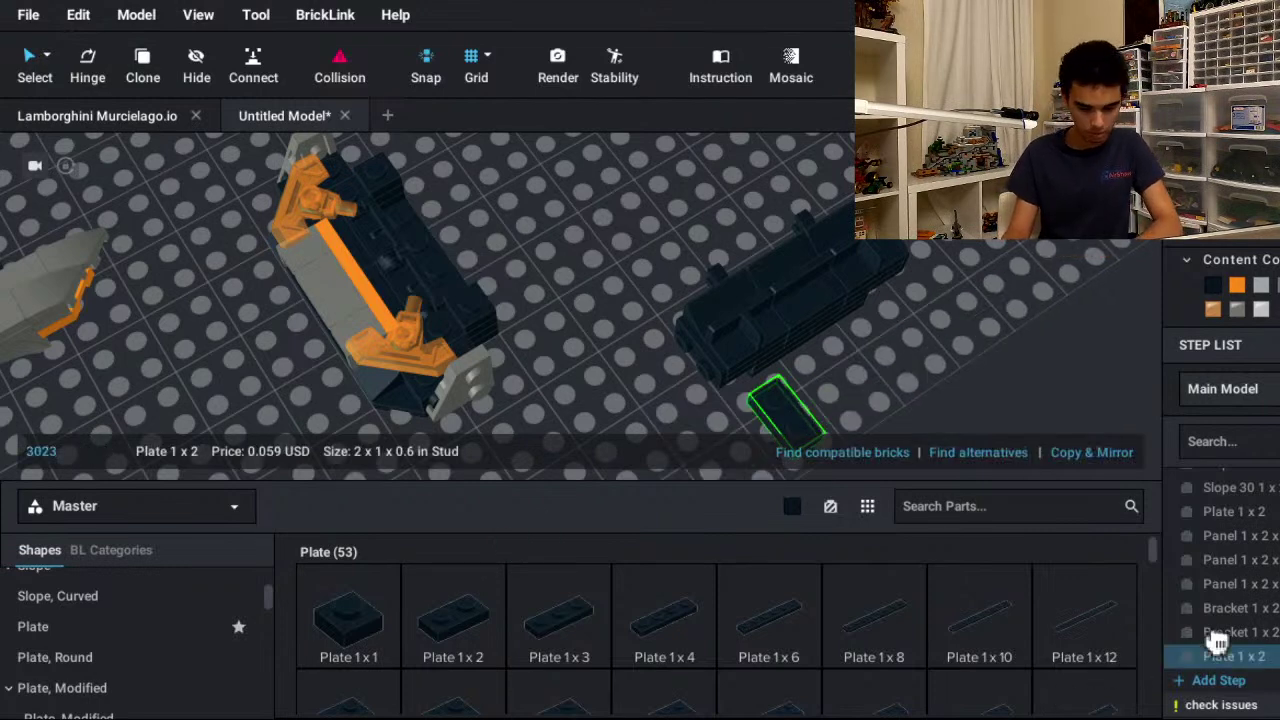
pyautogui.moveTo(700, 300); pyautogui.dragTo(480, 300, button='right')
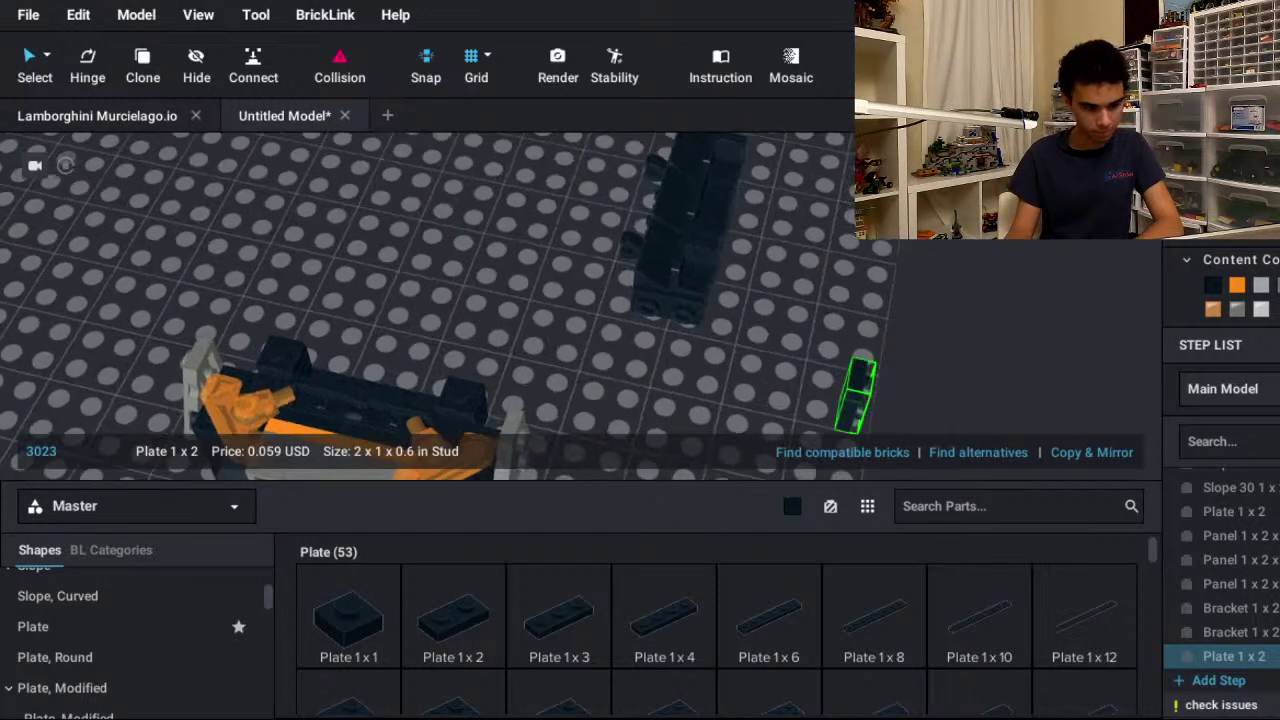
pyautogui.press('Right')
pyautogui.press('Up')
pyautogui.click(667, 325)
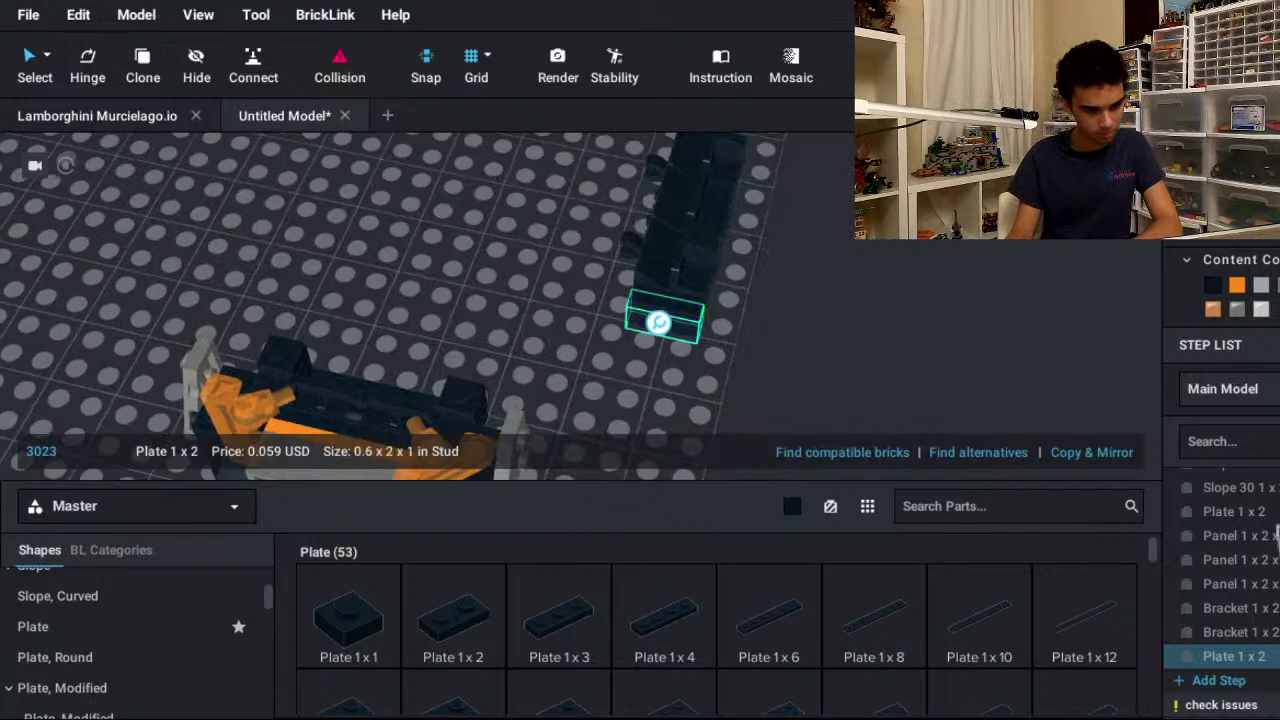
# - Attach a matching upright black Plate 1 x 2 to the bracket at the opposite end and discard the spare copy
pyautogui.moveTo(658, 322); pyautogui.dragTo(980, 571, button='right')
pyautogui.hotkey('ctrl', 'c')
pyautogui.hotkey('ctrl', 'v')
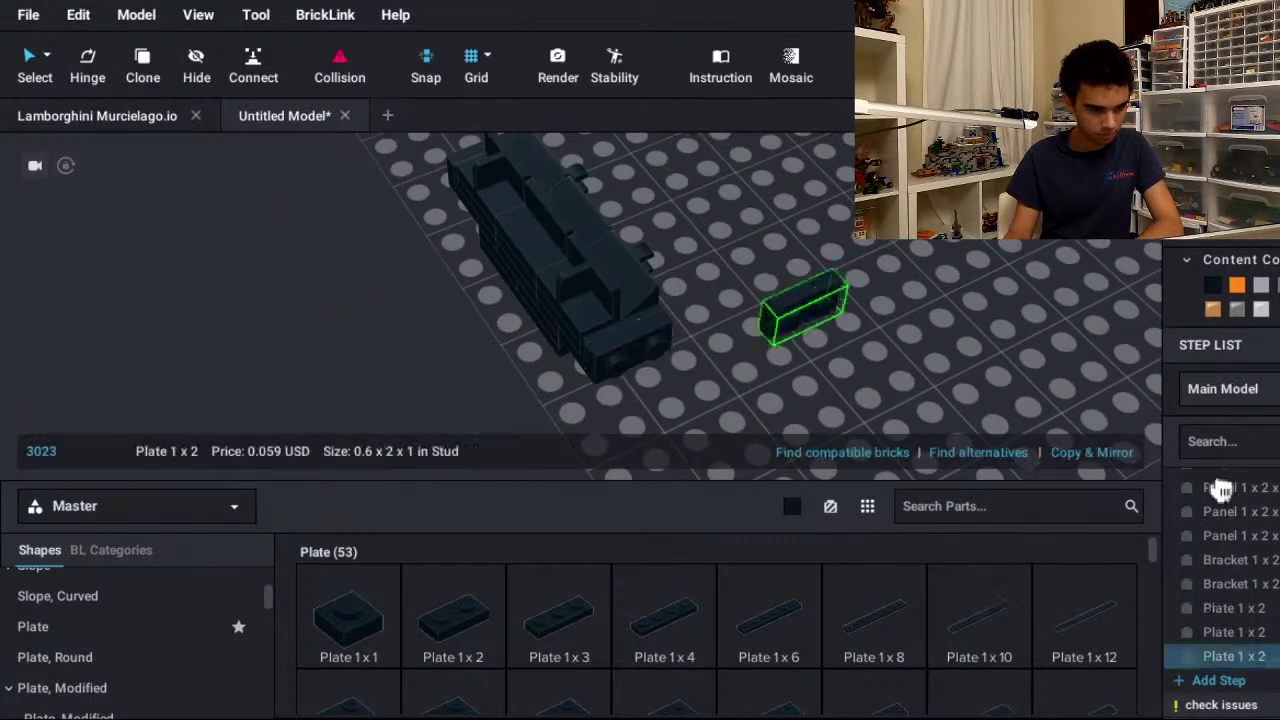
pyautogui.press('Delete')
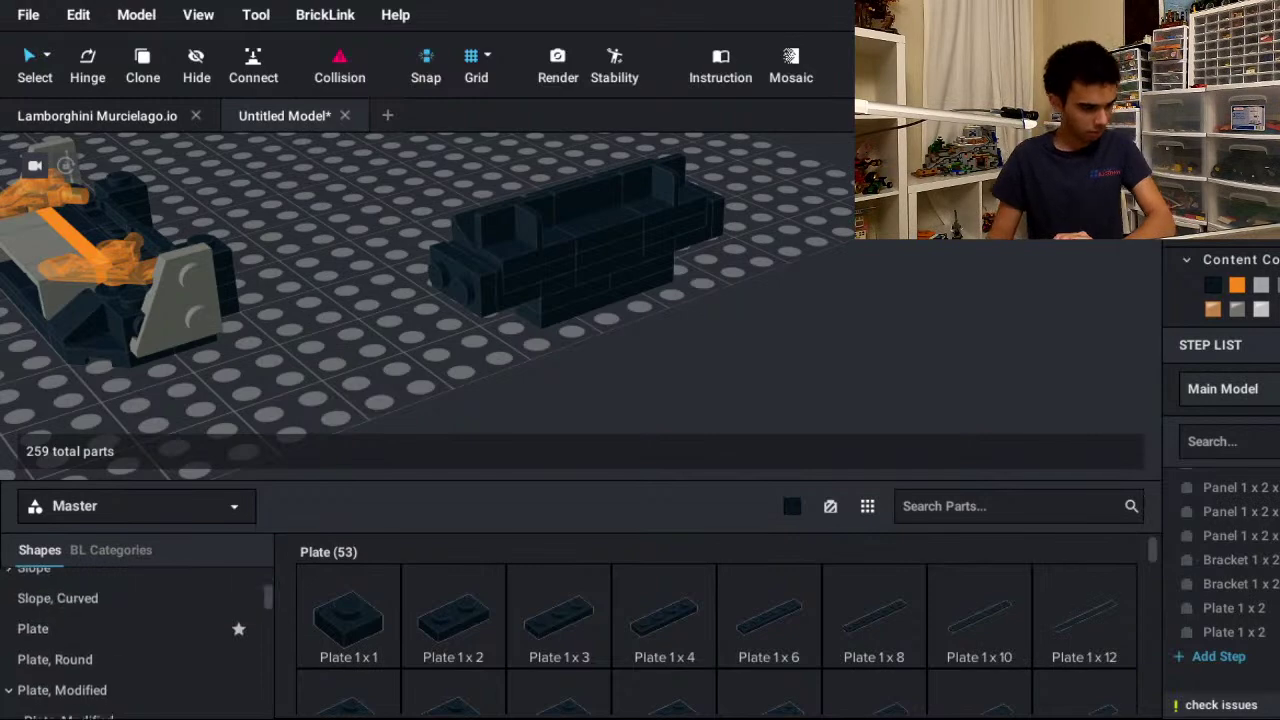
# - Move a black Tile, Modified 2 x 2 Triangular from the loose parts to one end of the black sub-assembly, on the clip side
pyautogui.press('Left')
pyautogui.press('Left')
pyautogui.press('Left')
pyautogui.moveTo(545, 408); pyautogui.dragTo(617, 443, button='right')
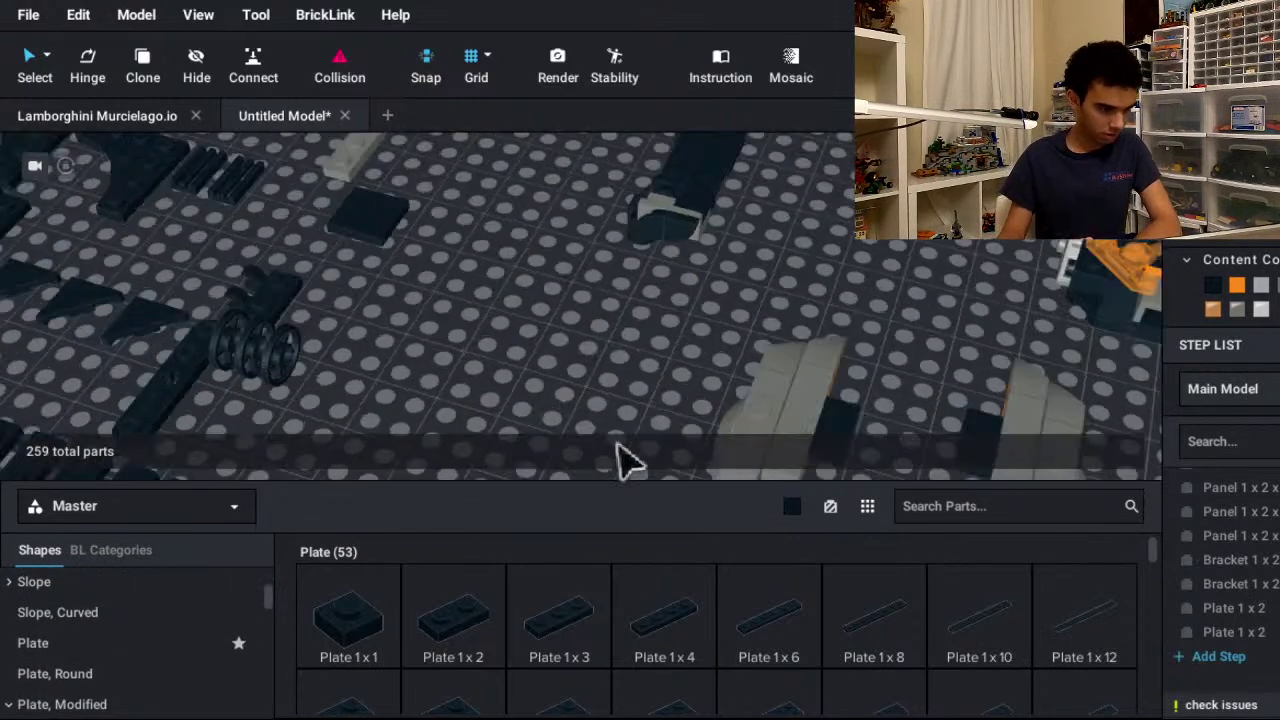
pyautogui.moveTo(208, 470); pyautogui.dragTo(1096, 510)
pyautogui.moveTo(1096, 510); pyautogui.dragTo(165, 477, button='middle')
pyautogui.moveTo(168, 484); pyautogui.dragTo(1034, 284)
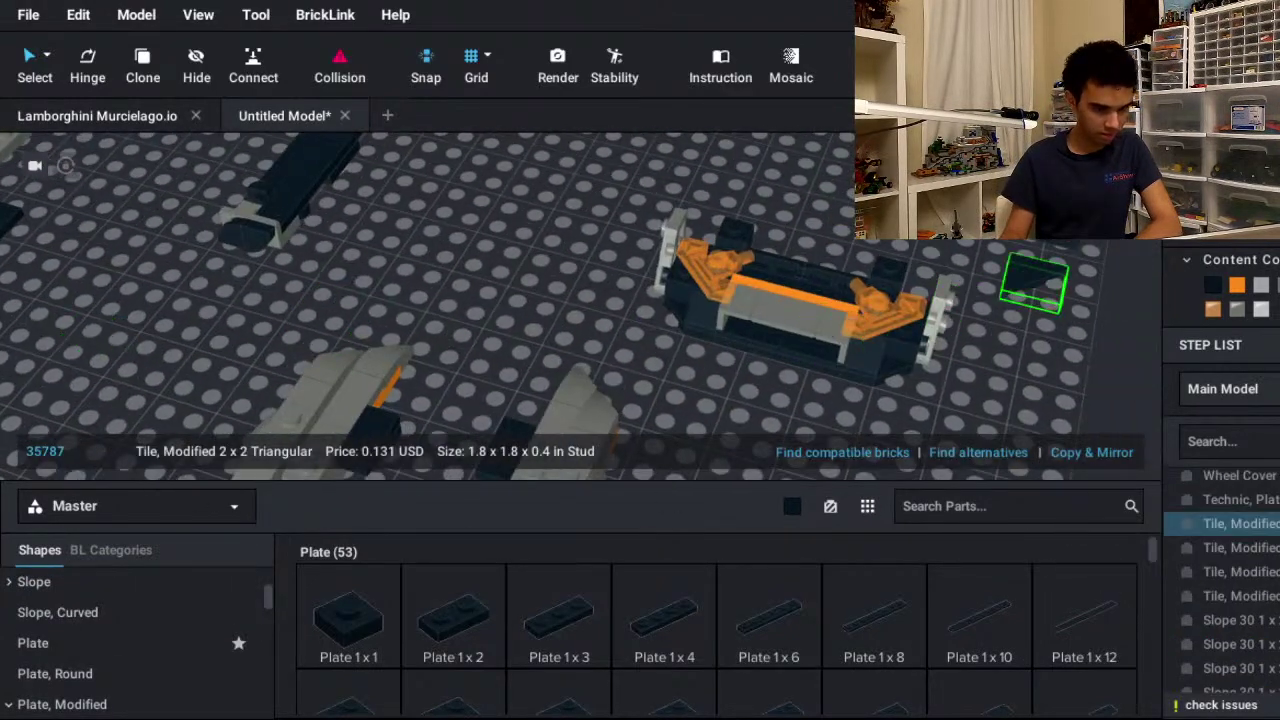
pyautogui.moveTo(1034, 284); pyautogui.dragTo(919, 310, button='middle')
pyautogui.moveTo(919, 310); pyautogui.dragTo(910, 254)
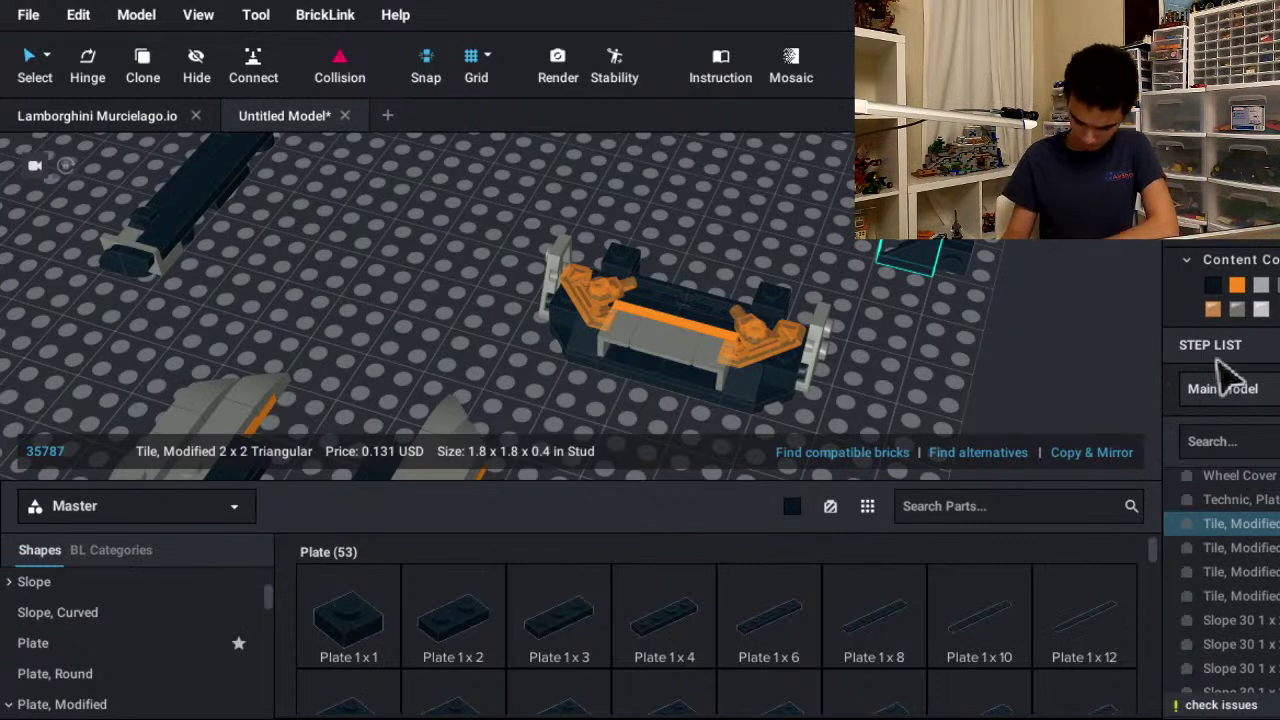
pyautogui.click(1157, 380)
# - Bring over a second black Tile, Modified 2 x 2 Triangular, rotate it and attach it at the sub-assembly's opposite end
pyautogui.moveTo(1157, 380); pyautogui.dragTo(228, 505, button='right')
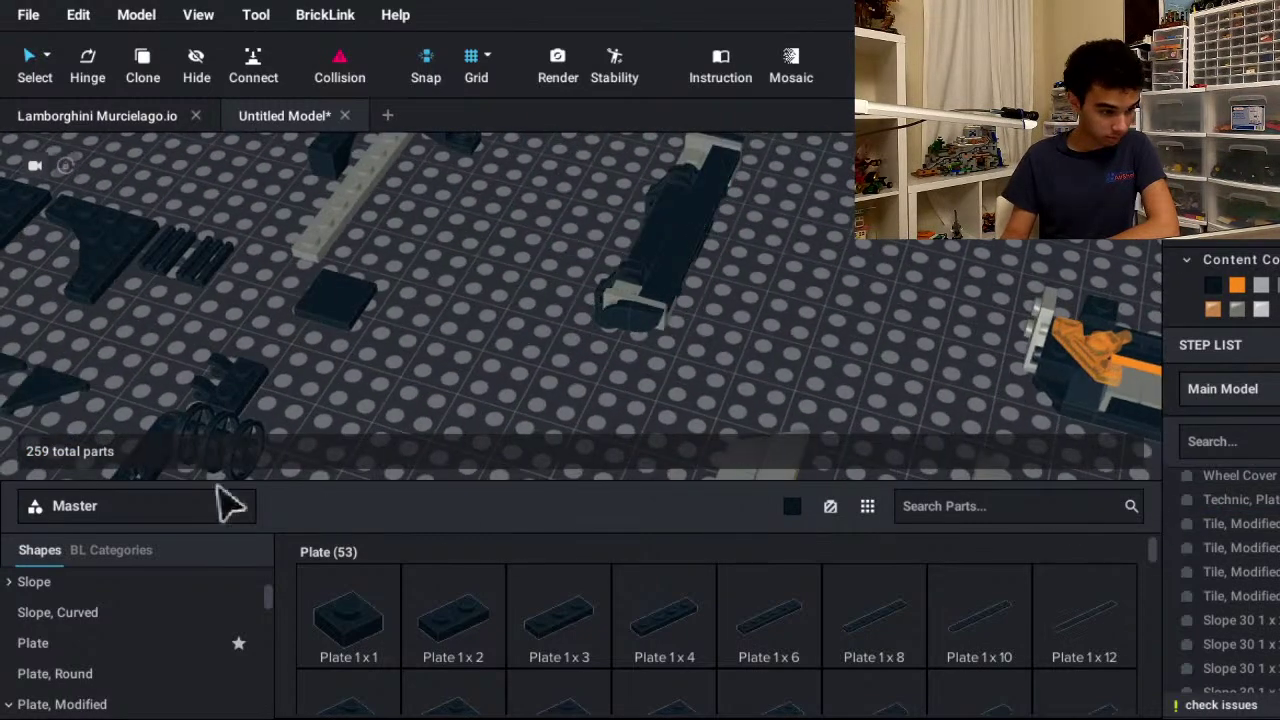
pyautogui.moveTo(66, 564); pyautogui.dragTo(1088, 460)
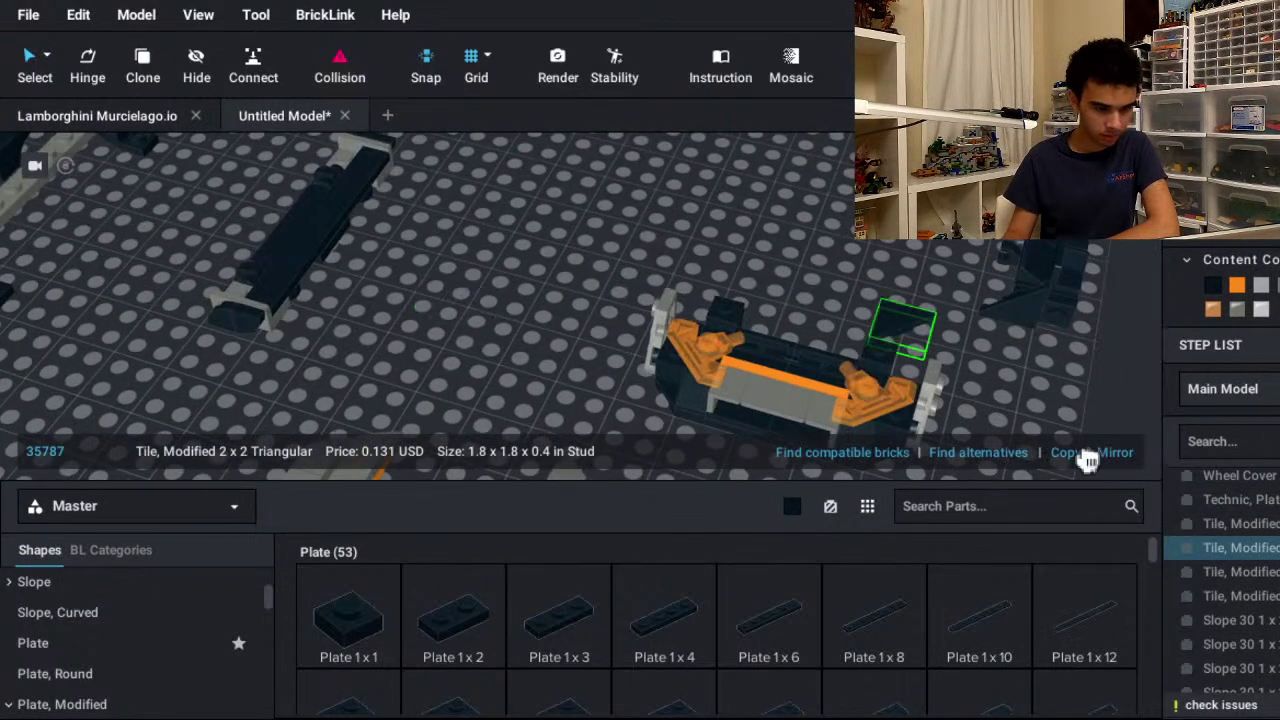
pyautogui.moveTo(1088, 460); pyautogui.dragTo(1170, 512, button='right')
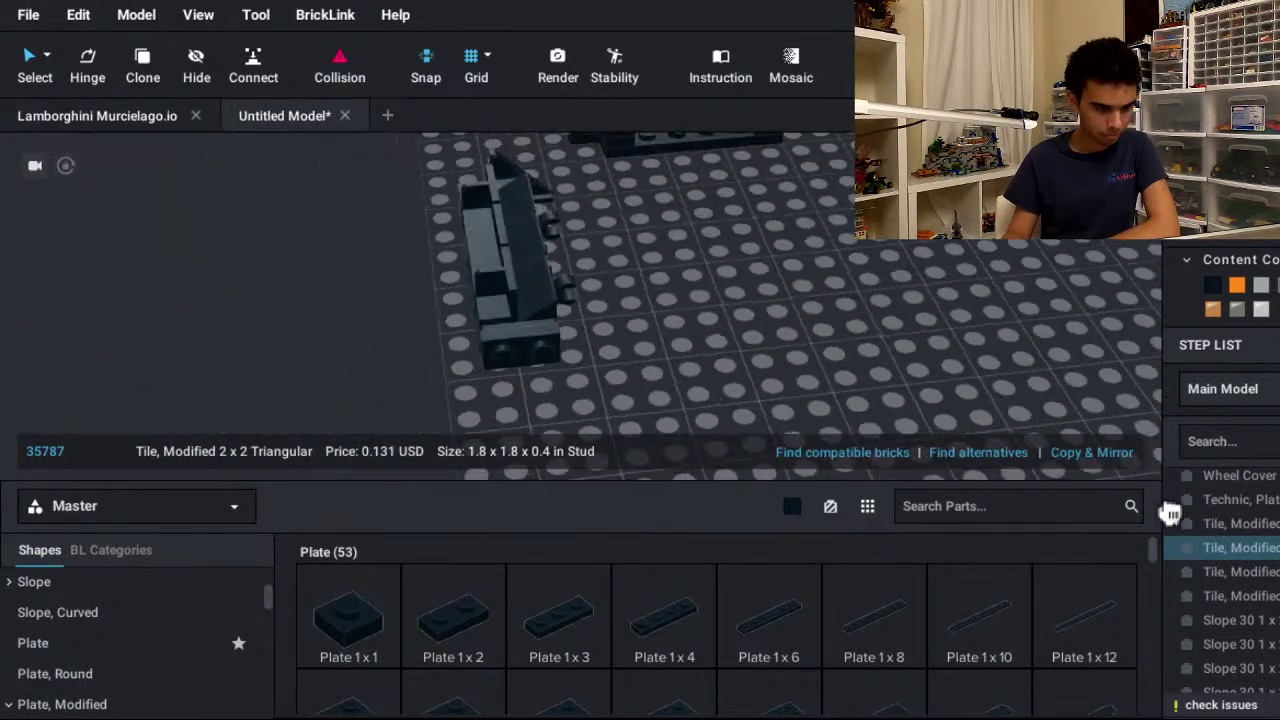
pyautogui.press('Down')
pyautogui.press('Down')
pyautogui.press('Down')
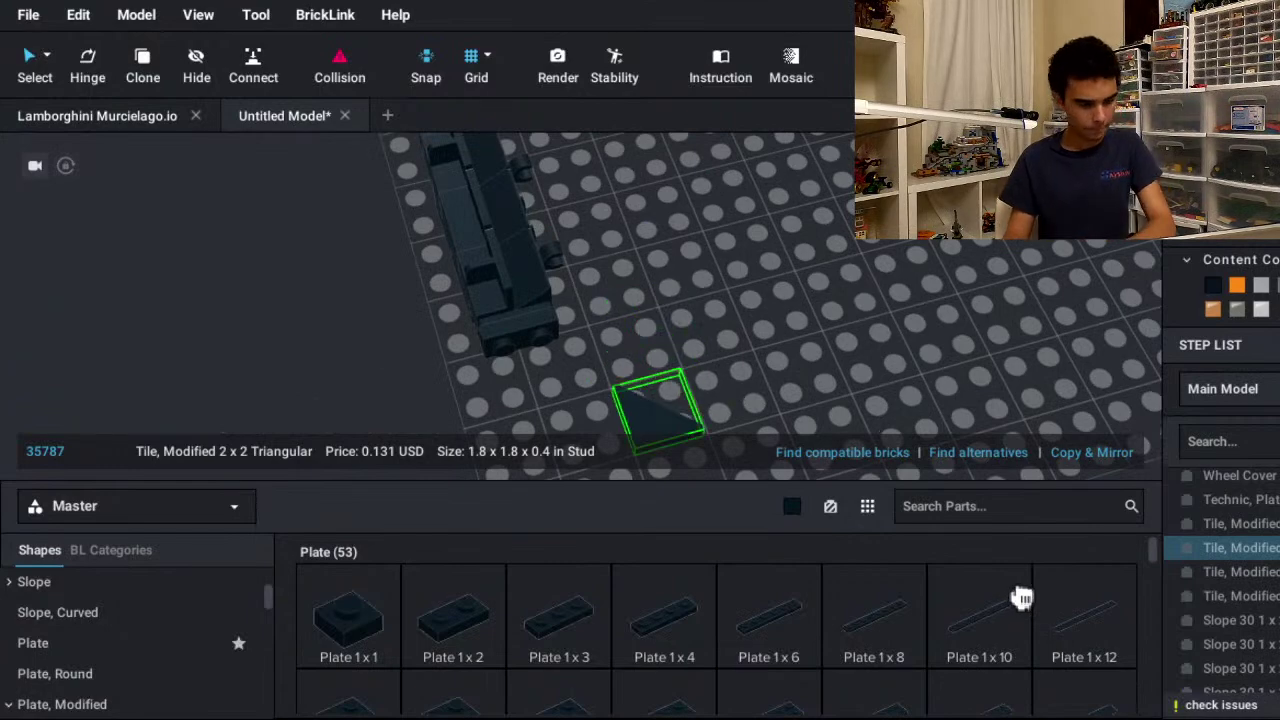
pyautogui.press('Up')
pyautogui.press('Left')
pyautogui.press('Left')
pyautogui.click(1020, 465)
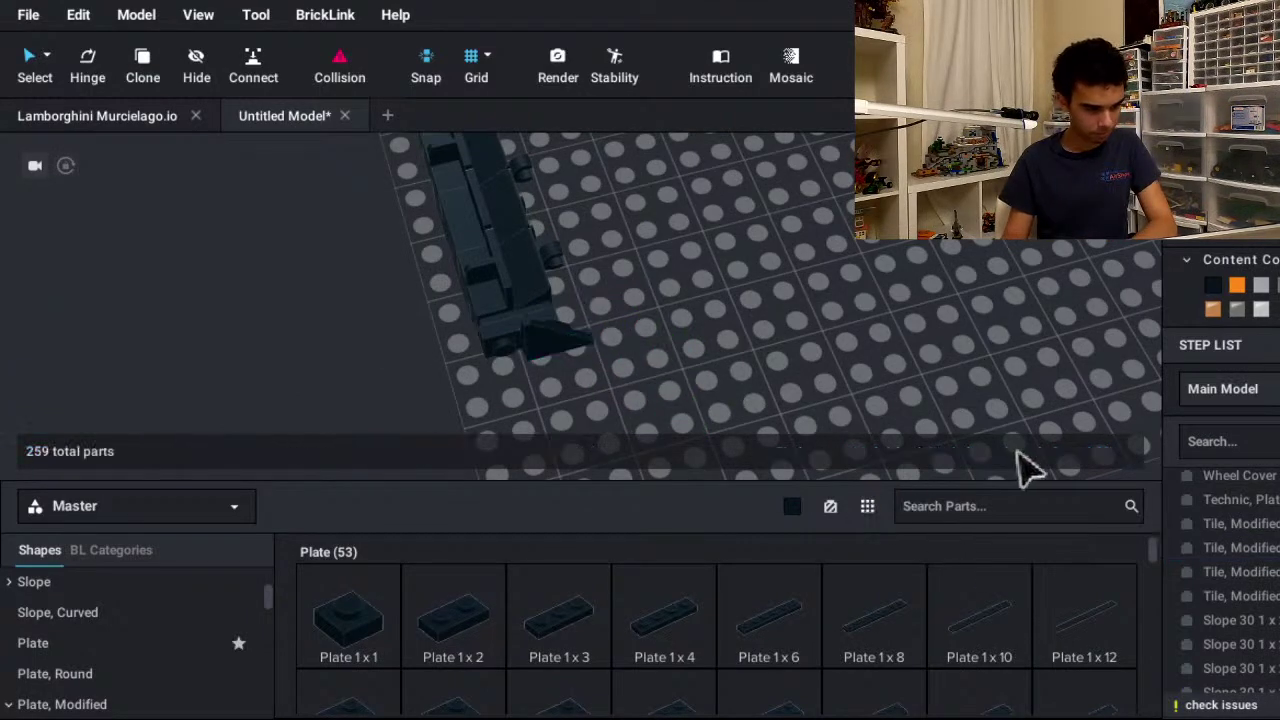
# - Attach the loose black Slope, Curved 2 x 1 No Studs with Stud Notch Right upright to one end plate, beside the triangular tile
pyautogui.moveTo(1020, 465); pyautogui.dragTo(1200, 457, button='right')
pyautogui.moveTo(1163, 557); pyautogui.dragTo(1200, 230, button='right')
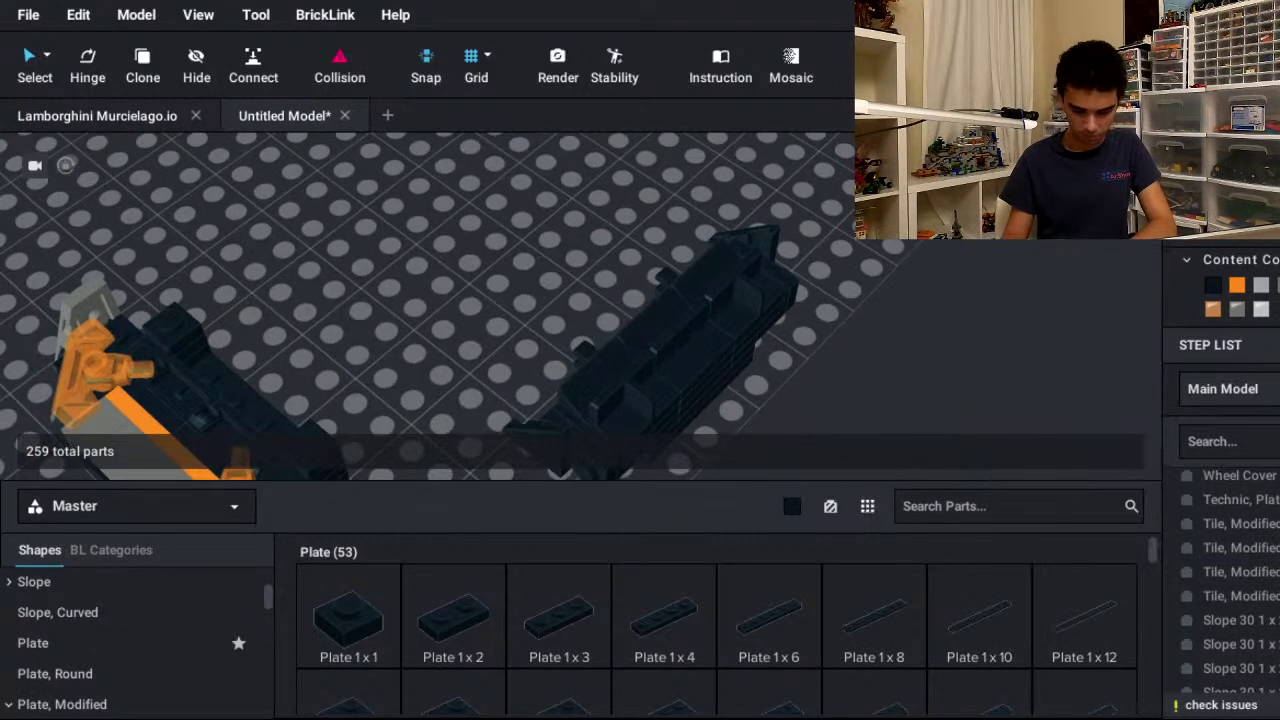
pyautogui.moveTo(1200, 457); pyautogui.dragTo(820, 543, button='right')
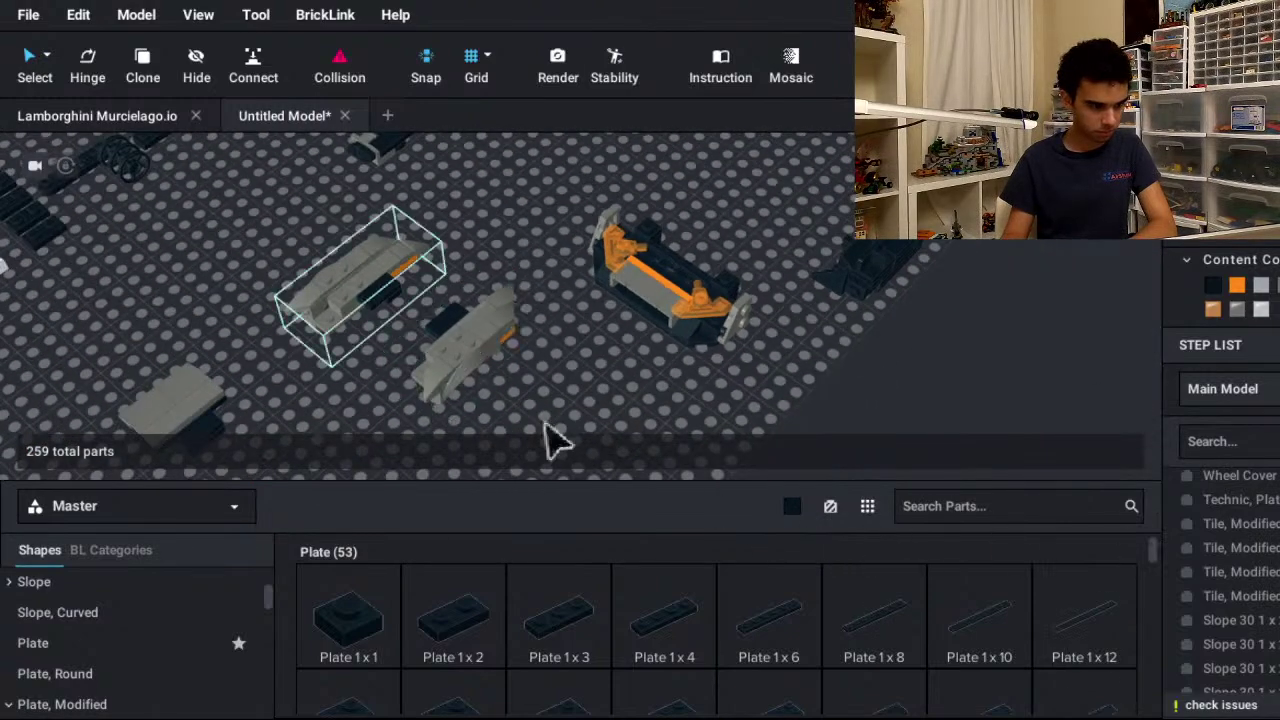
pyautogui.moveTo(553, 440); pyautogui.dragTo(869, 491, button='right')
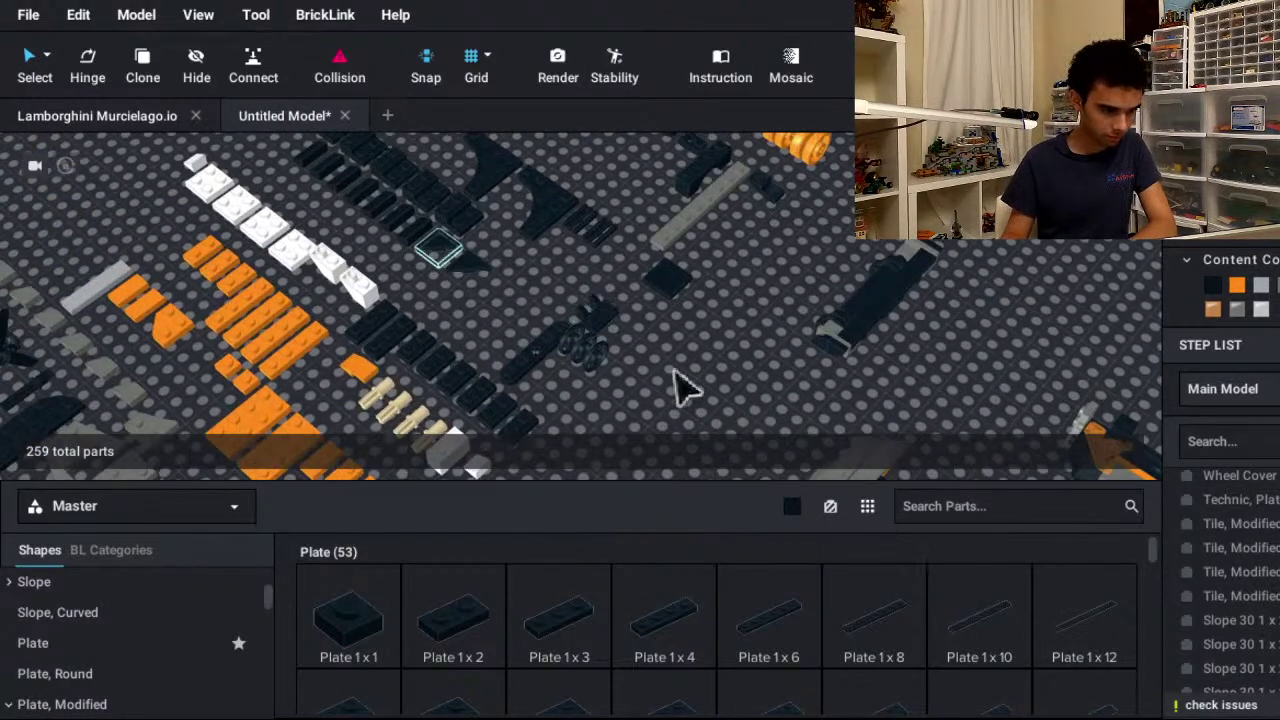
pyautogui.moveTo(680, 385); pyautogui.dragTo(1100, 503, button='right')
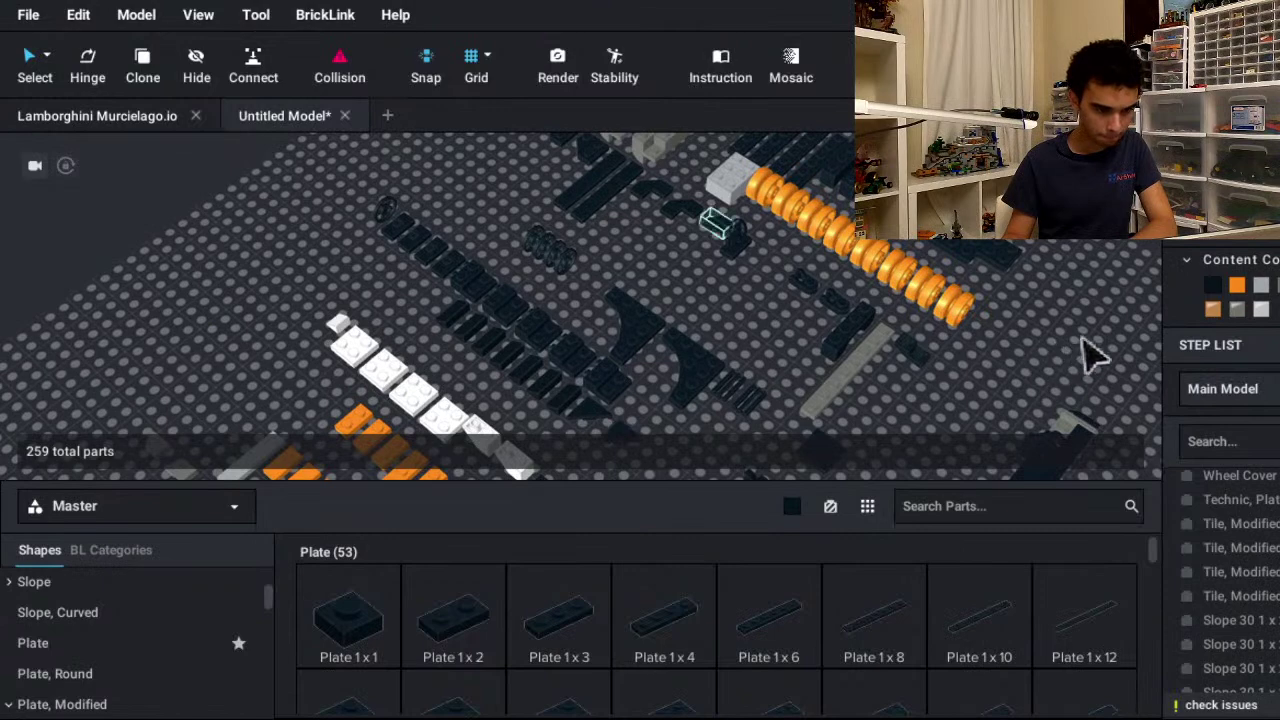
pyautogui.click(905, 388)
pyautogui.moveTo(945, 355); pyautogui.dragTo(945, 447, button='right')
pyautogui.scroll(4, 1106, 480)
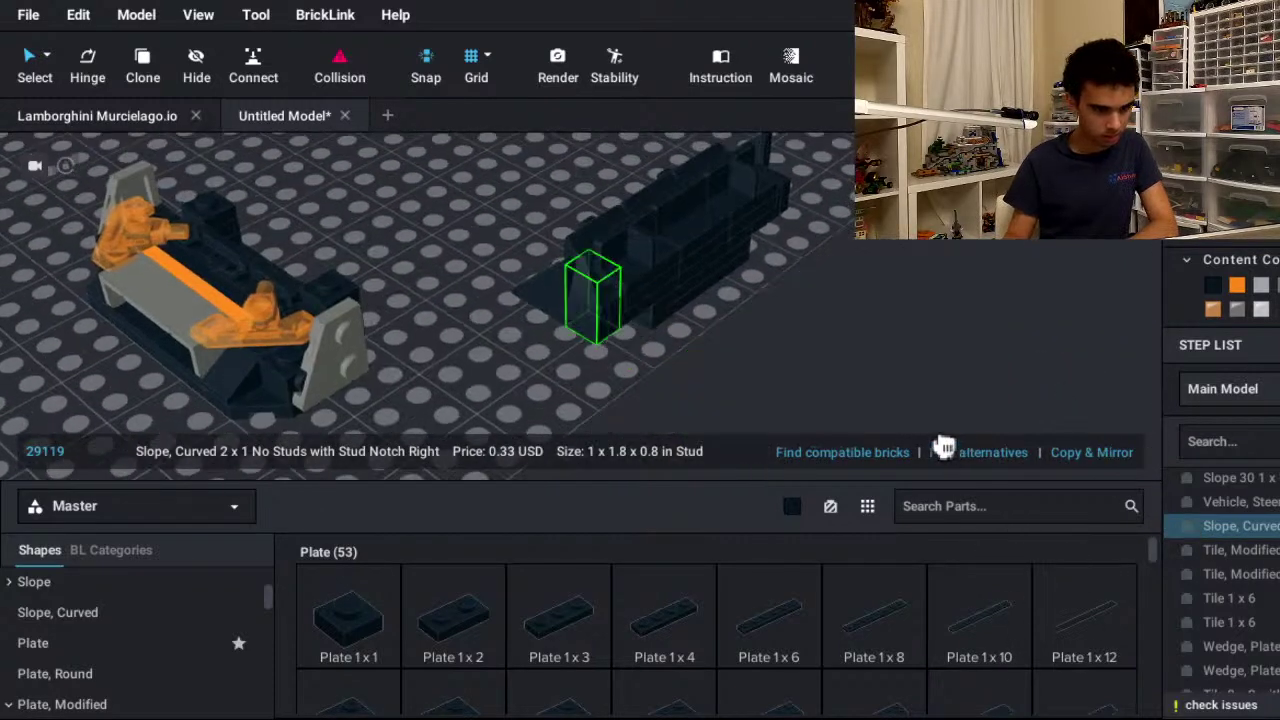
pyautogui.click(1193, 443)
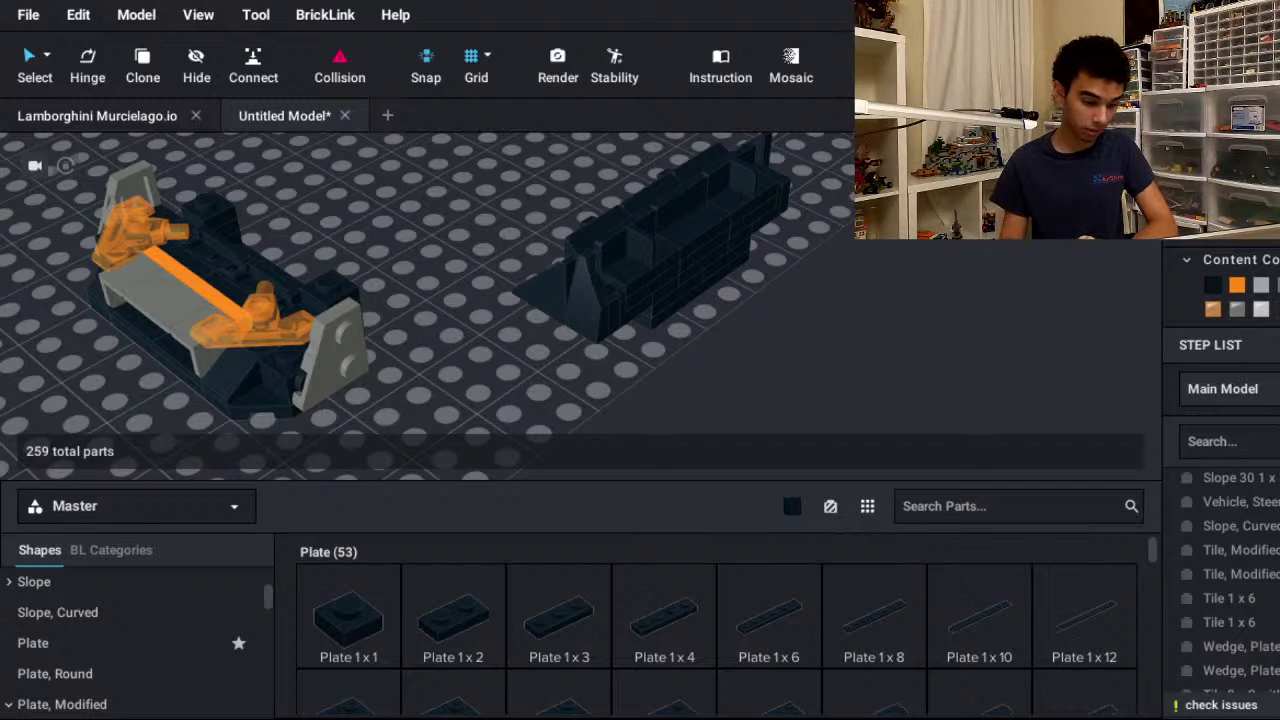
# - Bring the loose black Slope, Curved 2 x 1 No Studs with Stud Notch Left over from the parts layout towards the black sub-assembly
pyautogui.moveTo(1274, 334); pyautogui.dragTo(1177, 343, button='right')
pyautogui.moveTo(560, 417); pyautogui.dragTo(849, 680, button='right')
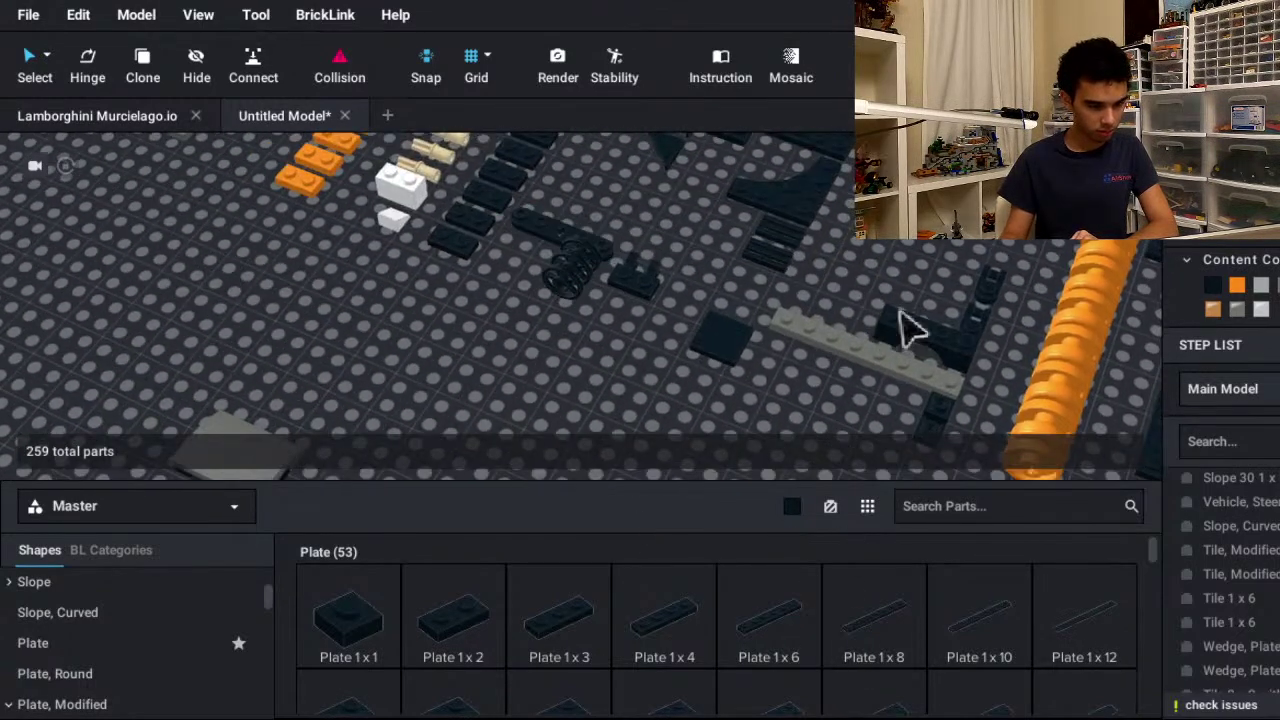
pyautogui.moveTo(900, 409); pyautogui.dragTo(1214, 494, button='right')
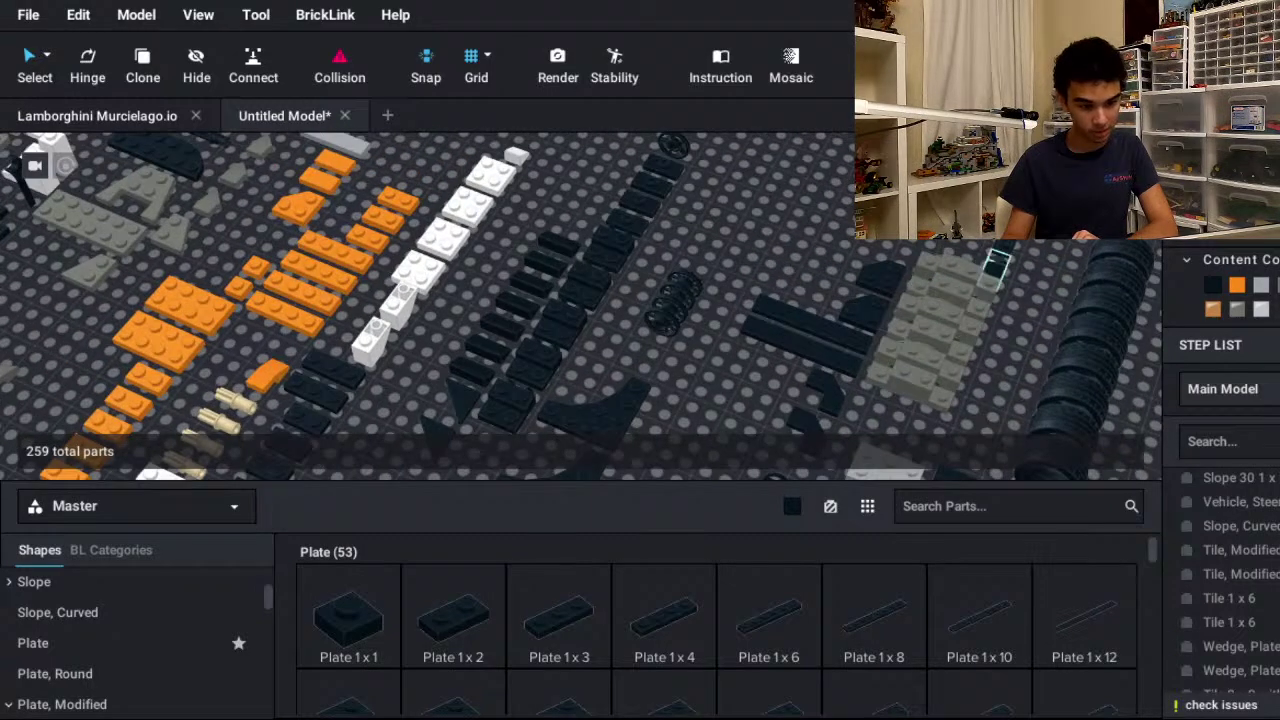
pyautogui.click(1225, 526)
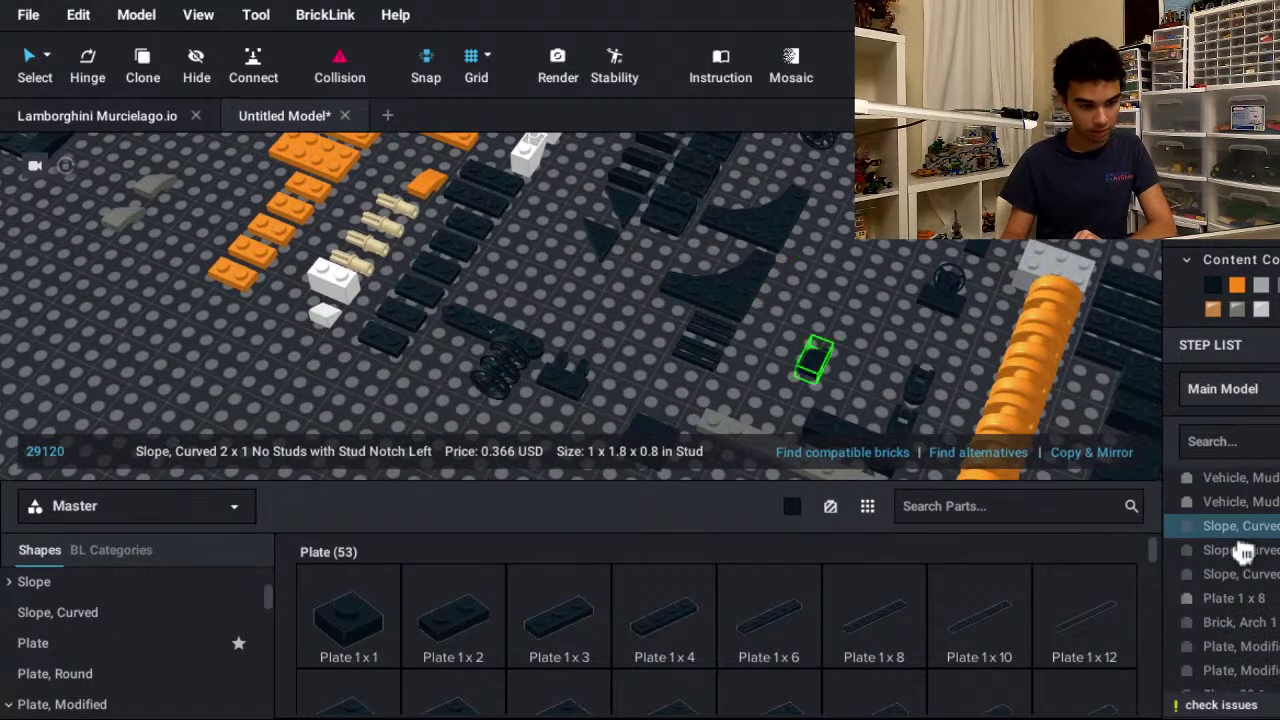
pyautogui.moveTo(1238, 588)
pyautogui.mouseDown(button='middle')
pyautogui.moveTo(1277, 423)
pyautogui.moveTo(1279, 300)
pyautogui.mouseUp(button='middle')
pyautogui.moveTo(1149, 586)
pyautogui.mouseDown(button='middle')
pyautogui.moveTo(1279, 411)
pyautogui.moveTo(1272, 240)
pyautogui.mouseUp(button='middle')
pyautogui.moveTo(1249, 543); pyautogui.dragTo(1279, 480, button='middle')
pyautogui.moveTo(1279, 590); pyautogui.dragTo(1123, 306, button='middle')
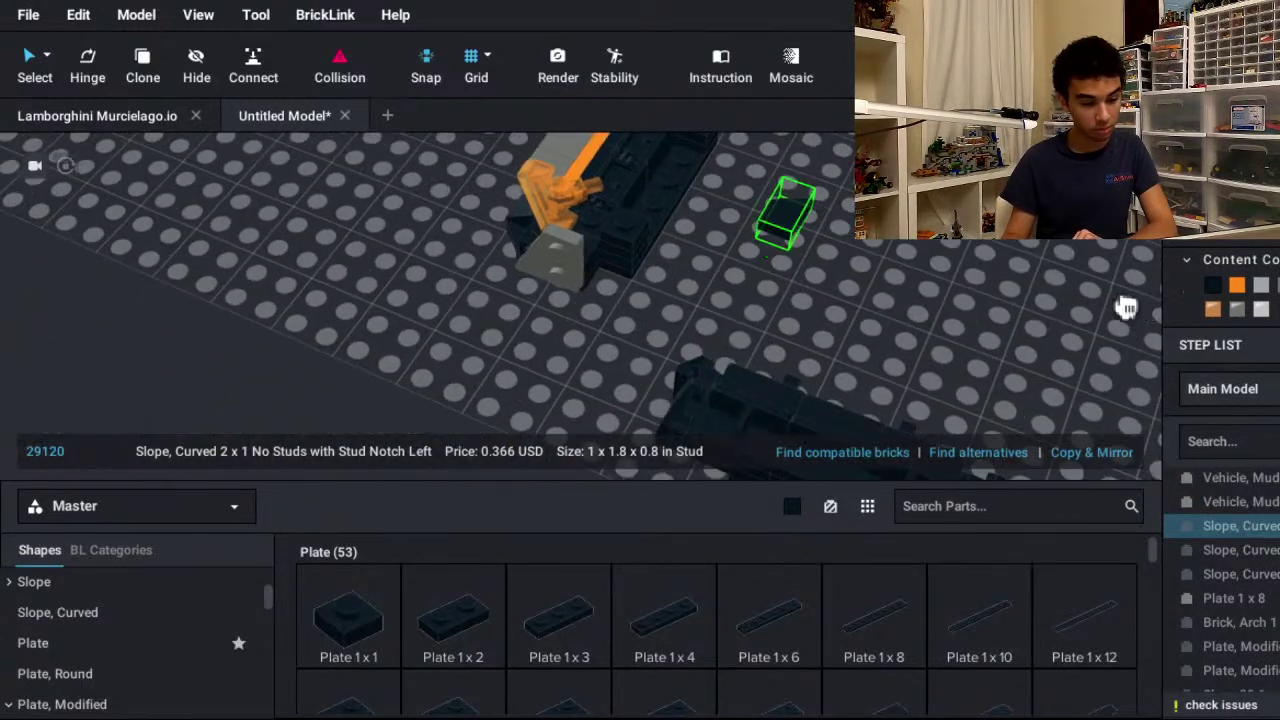
pyautogui.moveTo(1272, 424); pyautogui.dragTo(1206, 266, button='middle')
# - Rotate the left-notch curved slope and attach it upright to the remaining end plate, beside the triangular tile
pyautogui.press('Right')
pyautogui.press('Right')
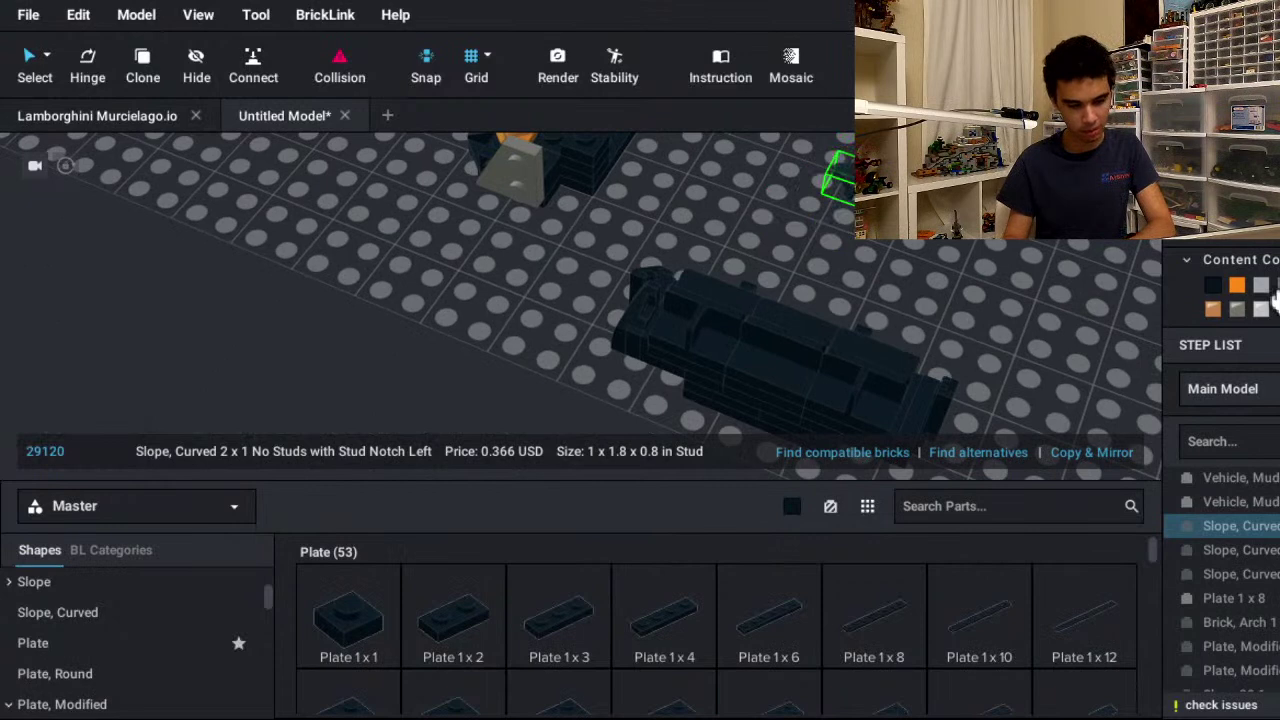
pyautogui.press('Right')
pyautogui.press('Right')
pyautogui.moveTo(945, 350); pyautogui.dragTo(925, 210, button='middle')
pyautogui.click(573, 385)
pyautogui.moveTo(573, 385); pyautogui.dragTo(800, 350, button='right')
pyautogui.moveTo(700, 210); pyautogui.dragTo(700, 380, button='middle')
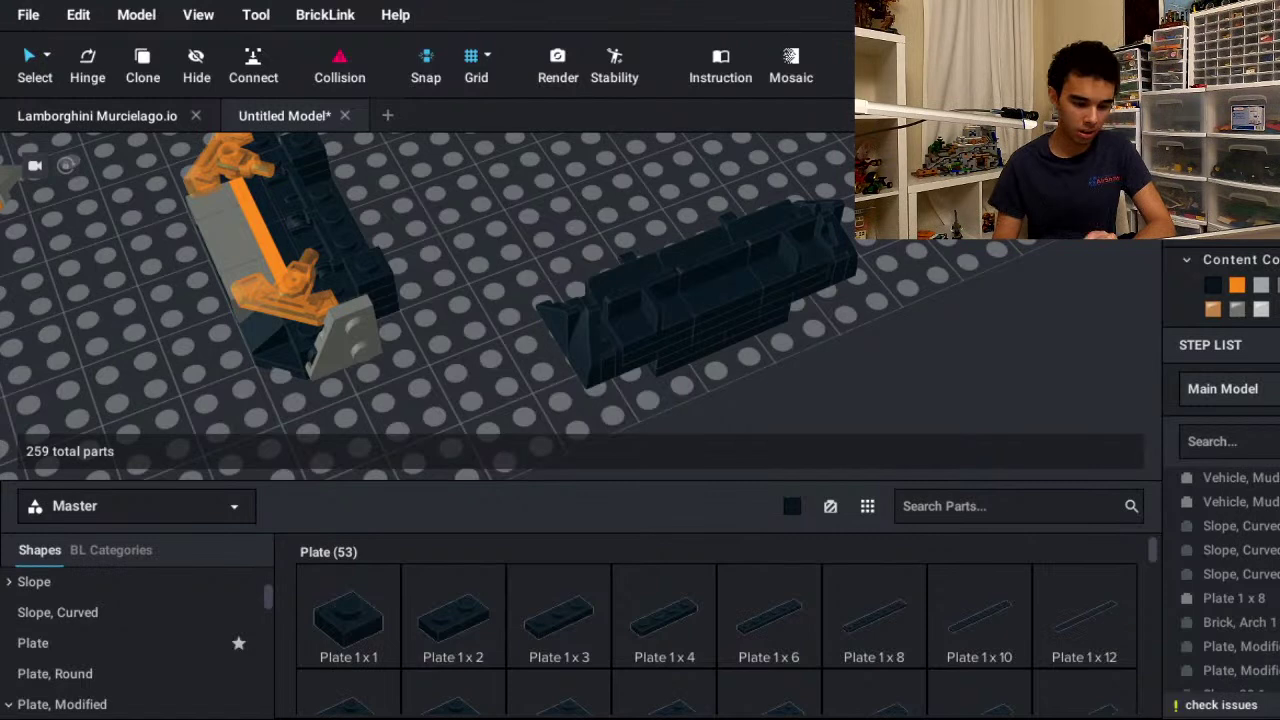
# - Select the entire black sub-assembly and rotate it so its sloped face points upward
pyautogui.moveTo(929, 177); pyautogui.dragTo(487, 477)
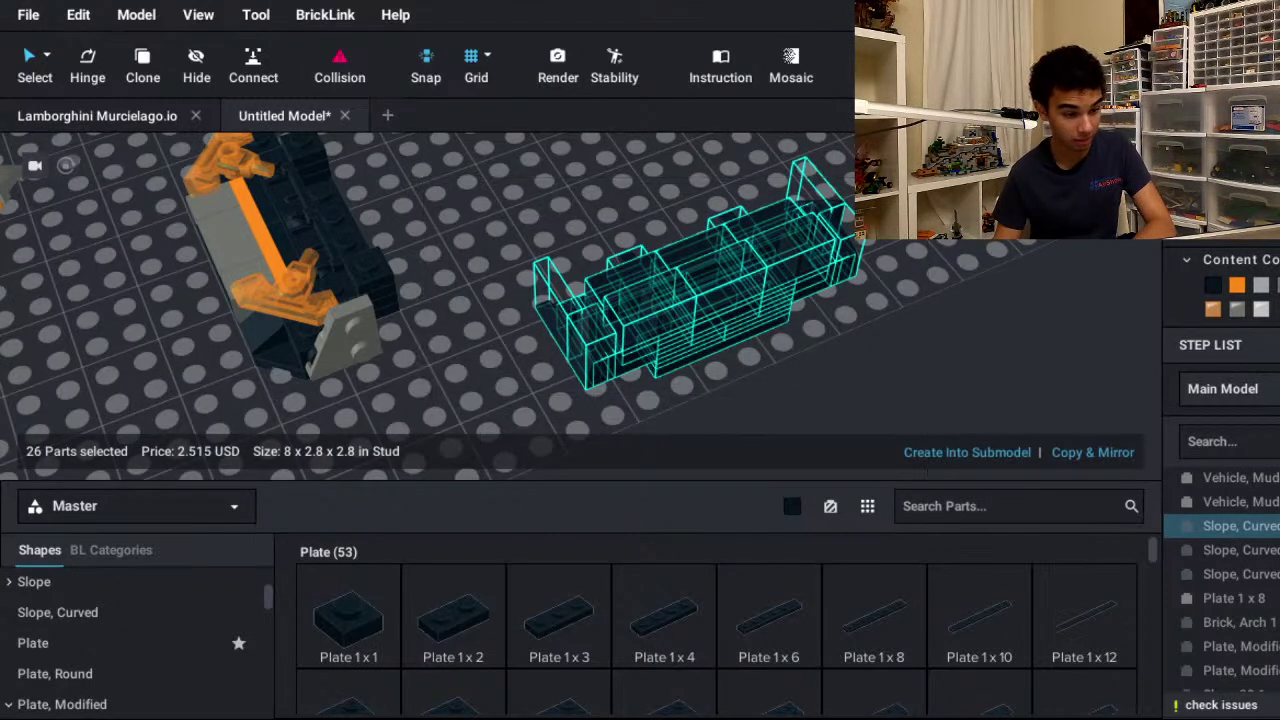
pyautogui.press('Up')
pyautogui.press('Escape')
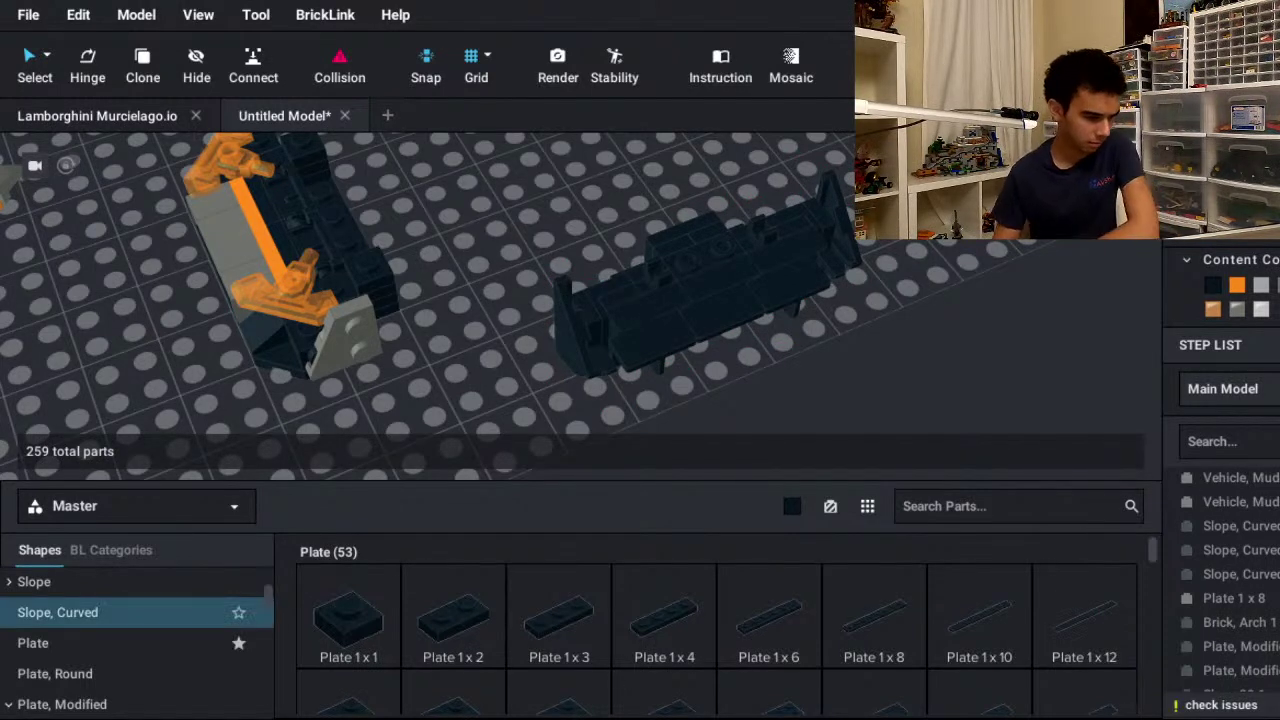
# - Find the two transparent red Minifig, Weapon Spear Tip parts in the layout and move them next to the black sub-assembly
pyautogui.scroll(-4, 100, 615)
pyautogui.moveTo(280, 410); pyautogui.dragTo(395, 440, button='middle')
pyautogui.moveTo(370, 395); pyautogui.dragTo(468, 430, button='middle')
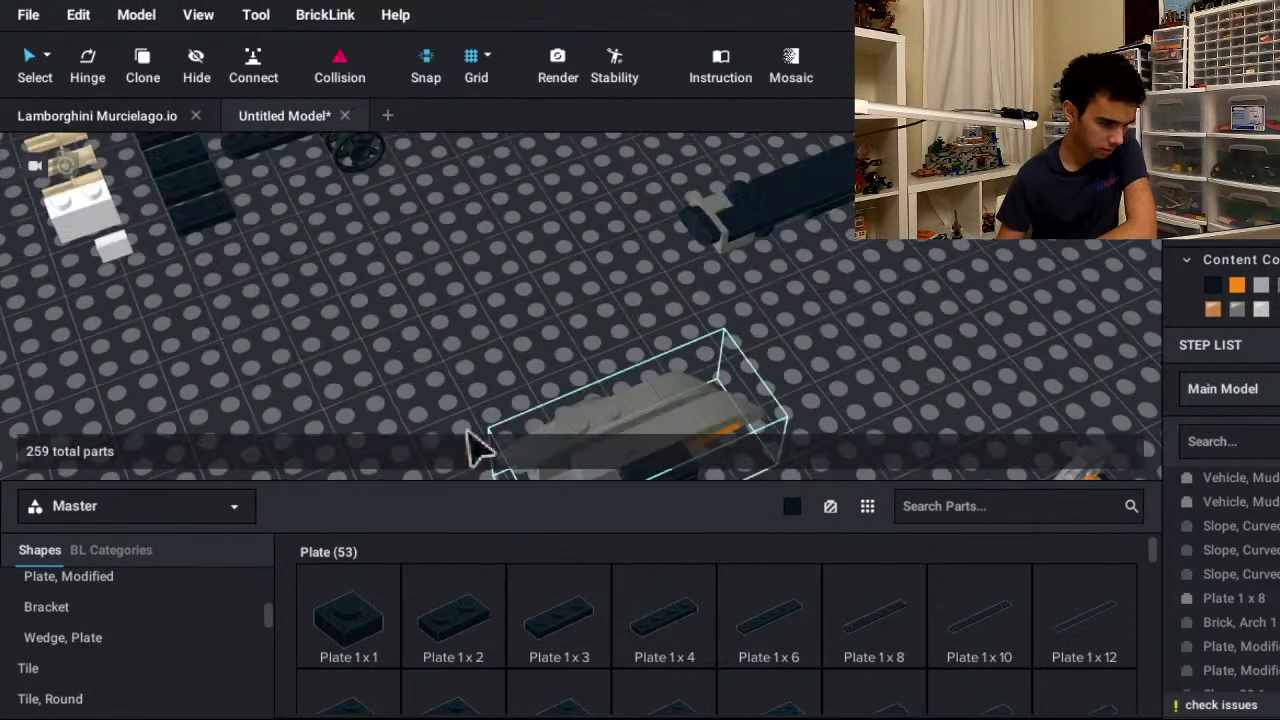
pyautogui.scroll(-5, 588, 438)
pyautogui.moveTo(536, 405); pyautogui.dragTo(790, 610, button='middle')
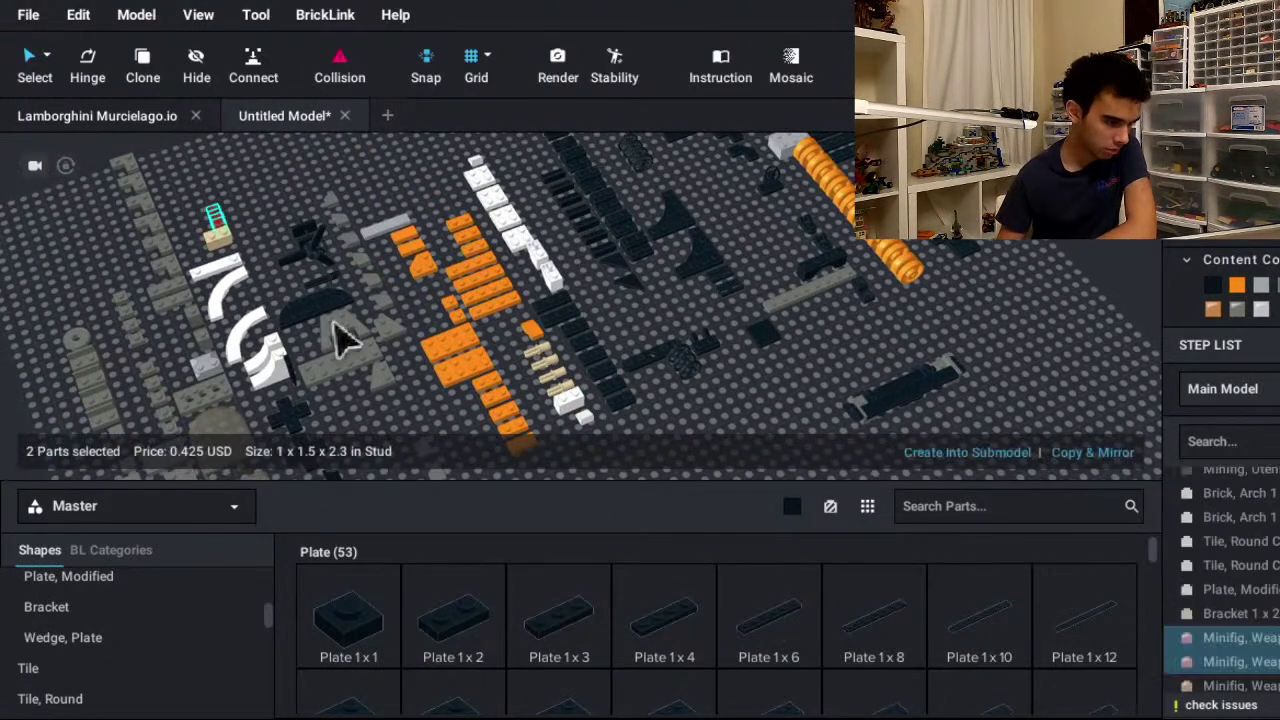
pyautogui.moveTo(340, 342); pyautogui.dragTo(1214, 477)
pyautogui.moveTo(1214, 477); pyautogui.dragTo(77, 368, button='middle')
pyautogui.moveTo(77, 368); pyautogui.dragTo(645, 430)
pyautogui.moveTo(645, 430); pyautogui.dragTo(617, 286, button='middle')
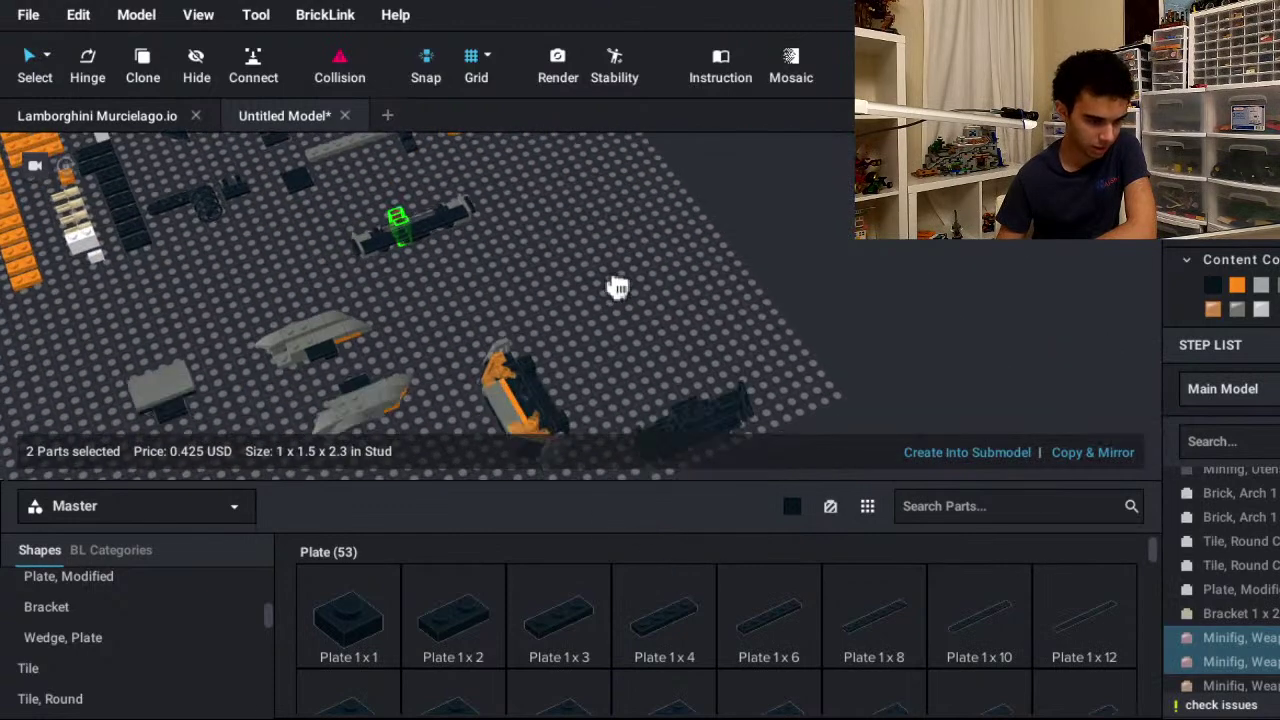
pyautogui.moveTo(617, 286); pyautogui.dragTo(725, 600)
pyautogui.moveTo(725, 600); pyautogui.dragTo(785, 494, button='middle')
pyautogui.moveTo(785, 494); pyautogui.dragTo(1151, 549)
pyautogui.scroll(5, 850, 395)
pyautogui.moveTo(1275, 600); pyautogui.dragTo(1223, 388)
# - Rotate one red spear tip flat and attach it to the clip at one end of the black sub-assembly, pointing outward
pyautogui.click(1262, 400)
pyautogui.moveTo(817, 277); pyautogui.dragTo(948, 310)
pyautogui.press('Down')
pyautogui.press('Right')
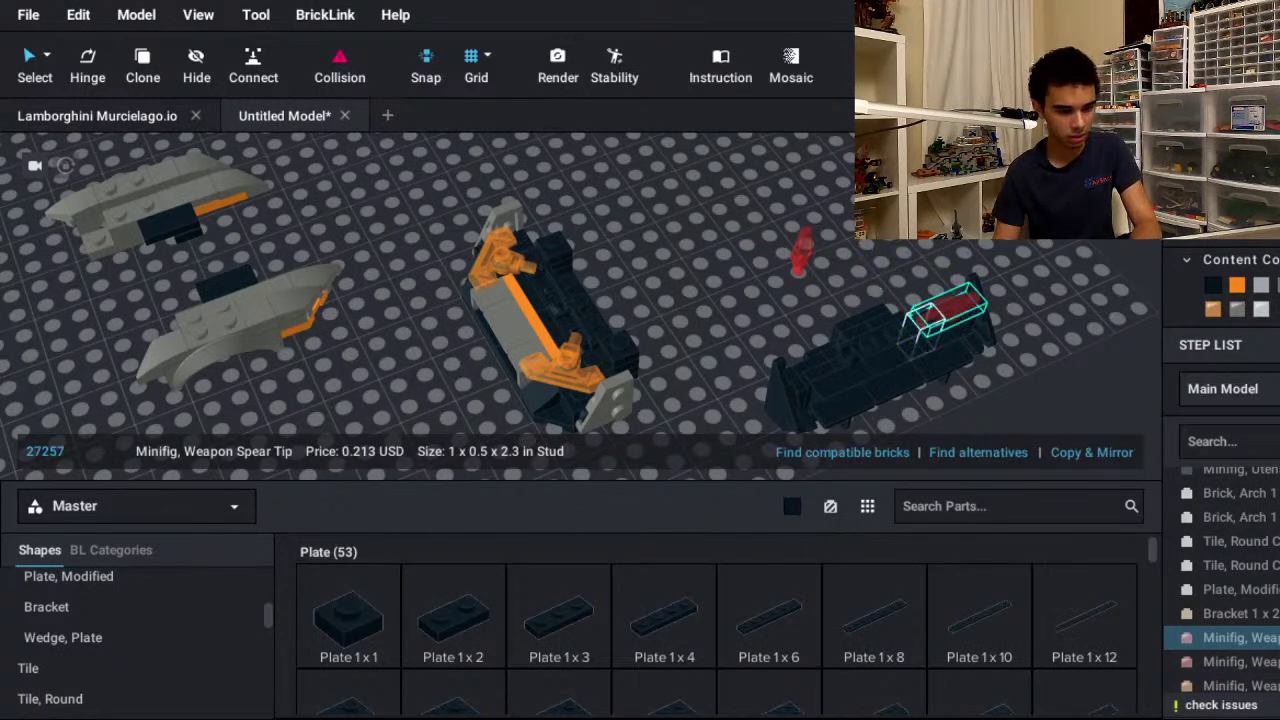
# - Rotate the second red spear tip the opposite way and attach it to the other clip as the matching tail light
pyautogui.click(803, 259)
pyautogui.press('Down')
pyautogui.press('Left')
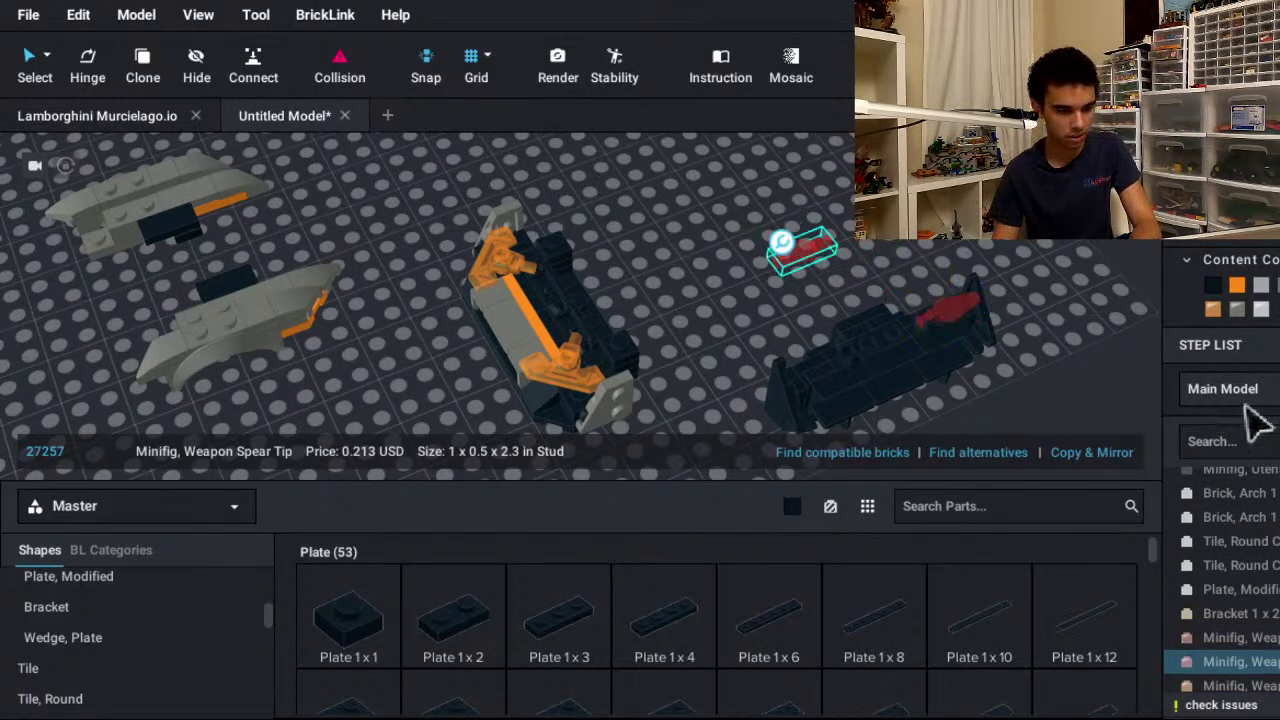
pyautogui.moveTo(820, 259); pyautogui.dragTo(843, 356)
pyautogui.click(900, 402)
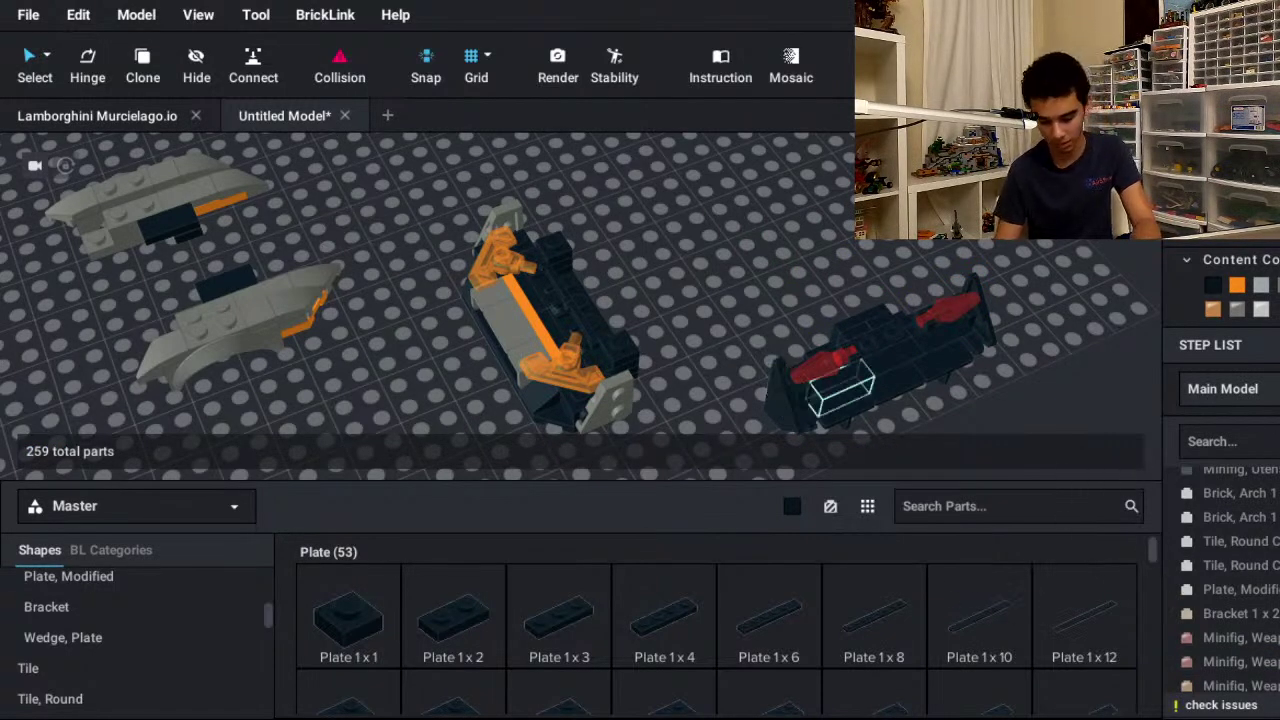
# - Copy a black Slope 30 1 x 2 x 2/3 and place the duplicate centrally between the two red spear tips
pyautogui.rightClick(908, 358)
pyautogui.click(925, 370)
pyautogui.rightClick(841, 281)
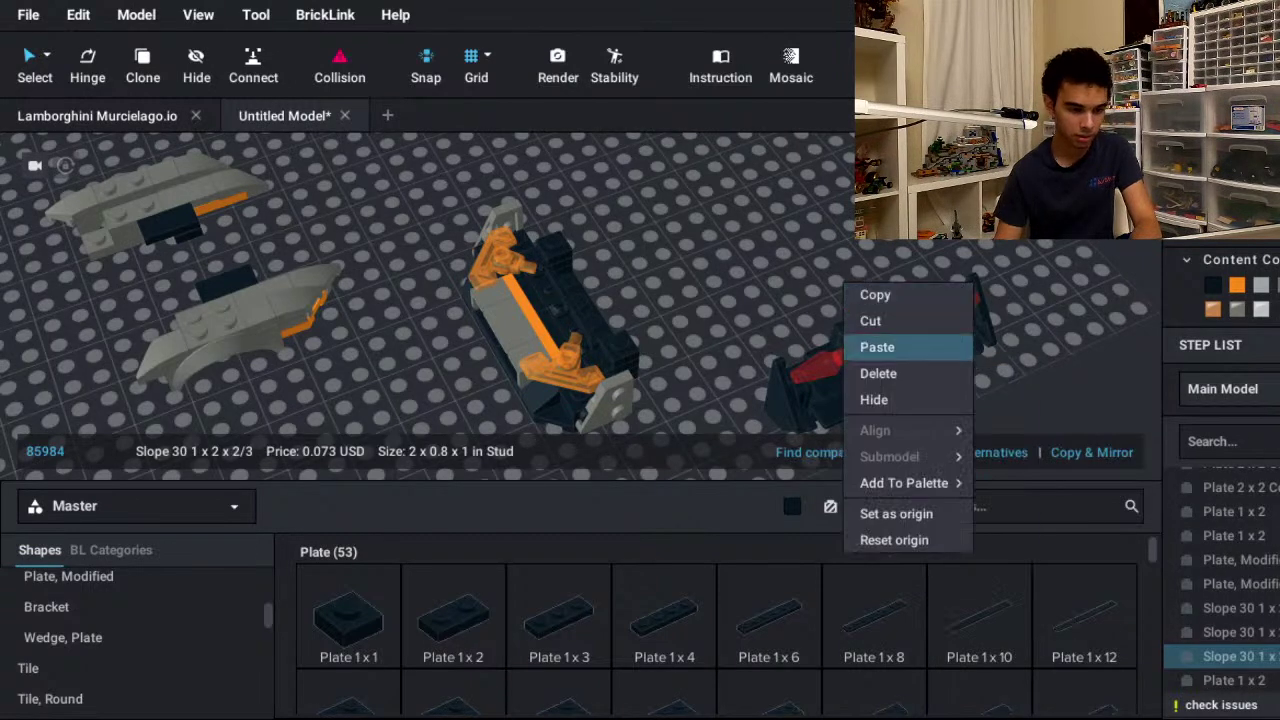
pyautogui.click(880, 348)
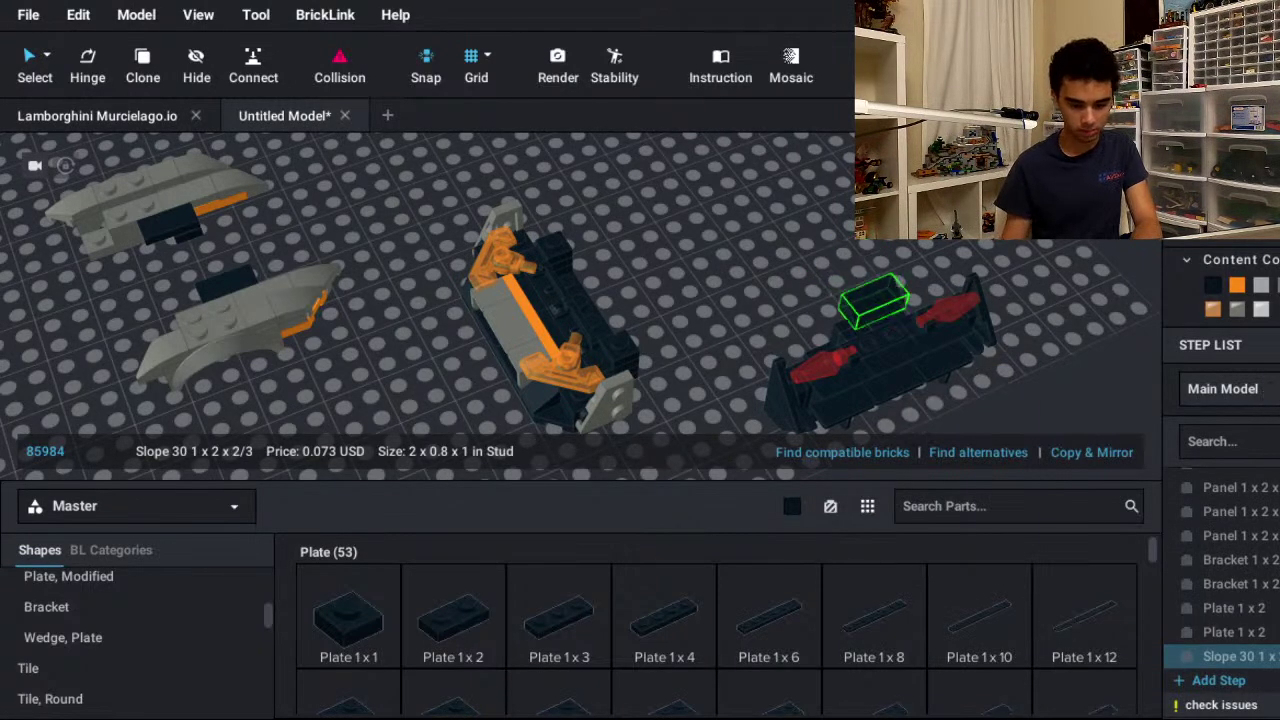
pyautogui.click(885, 335)
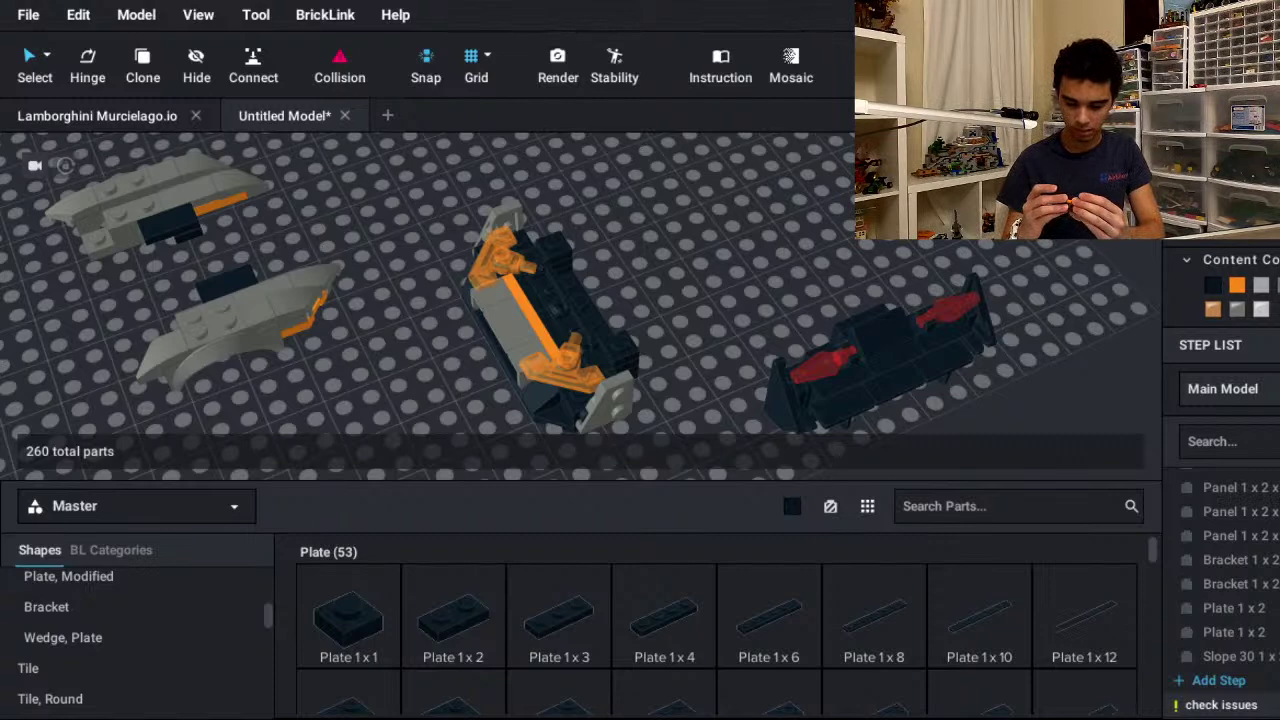
# - Recolour the Plate 1 x 4 on the back of the sub-assembly orange
pyautogui.moveTo(1279, 345); pyautogui.dragTo(1228, 645, button='right')
pyautogui.click(822, 441)
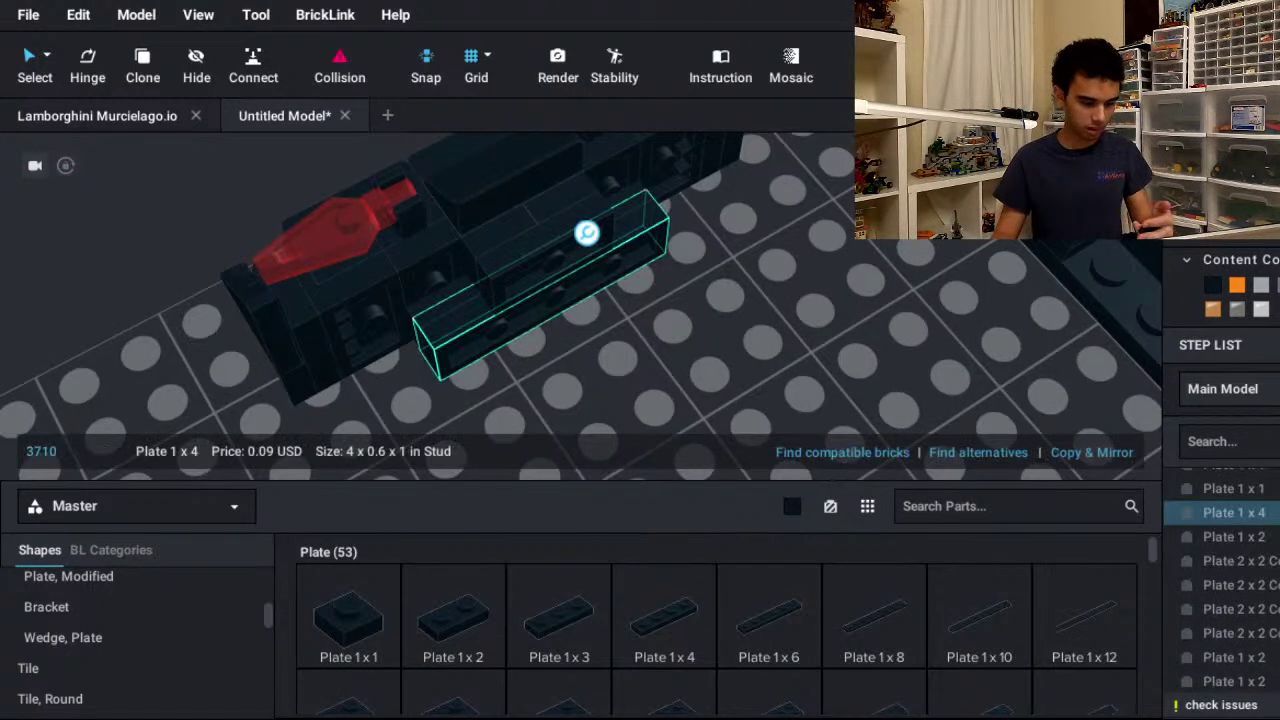
pyautogui.click(587, 233)
pyautogui.press('Escape')
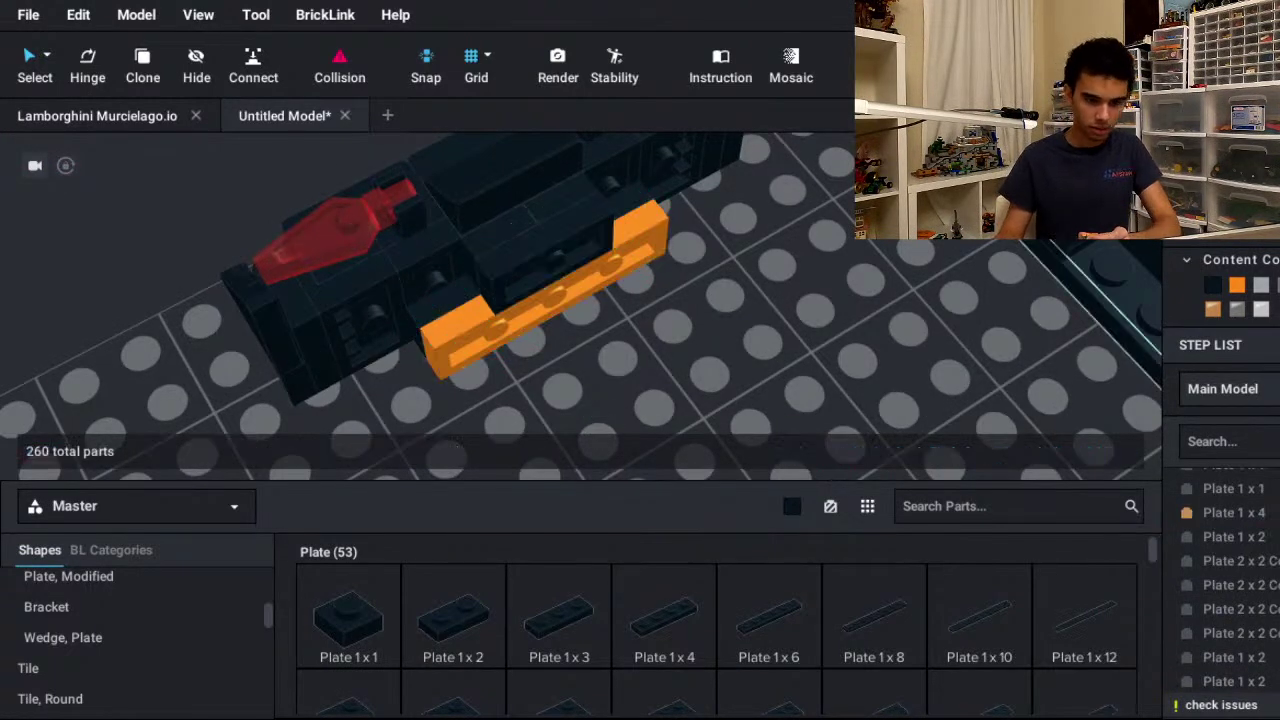
# - Recolour the two central Plate 2 x 2 Corner parts light grey and the Plate 1 x 2 in front of them orange
pyautogui.click(689, 457)
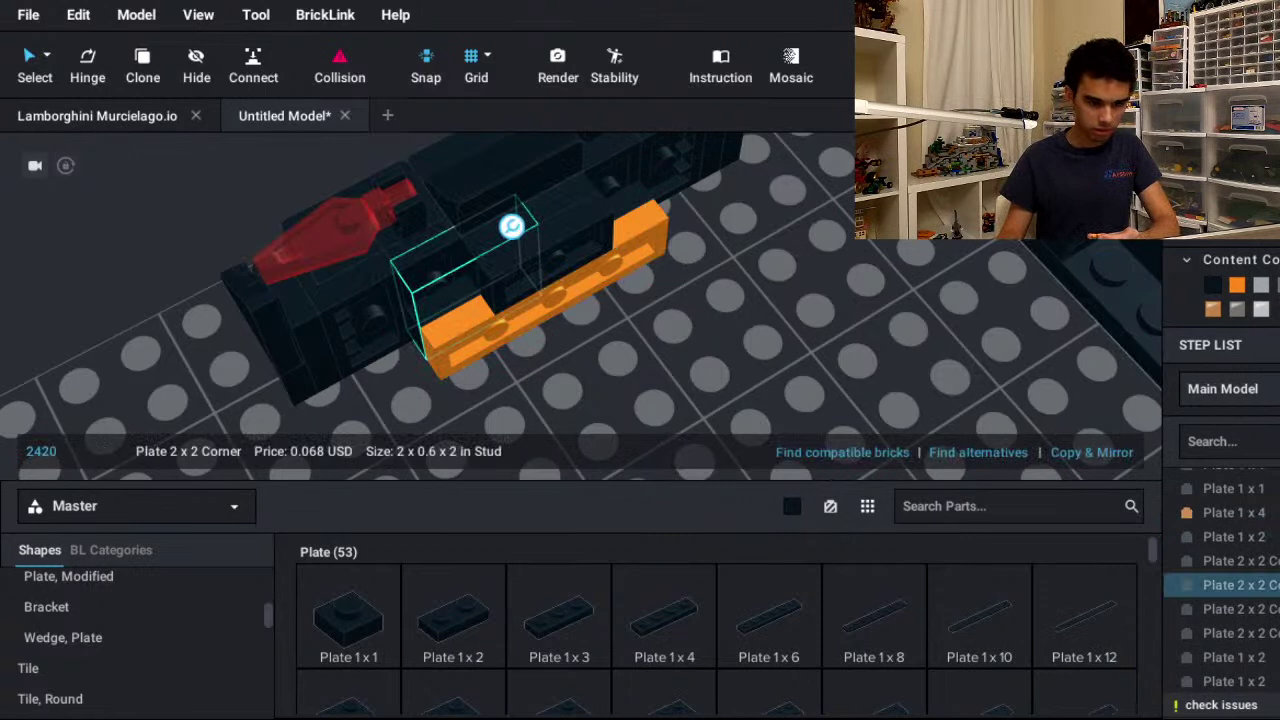
pyautogui.click(1261, 285)
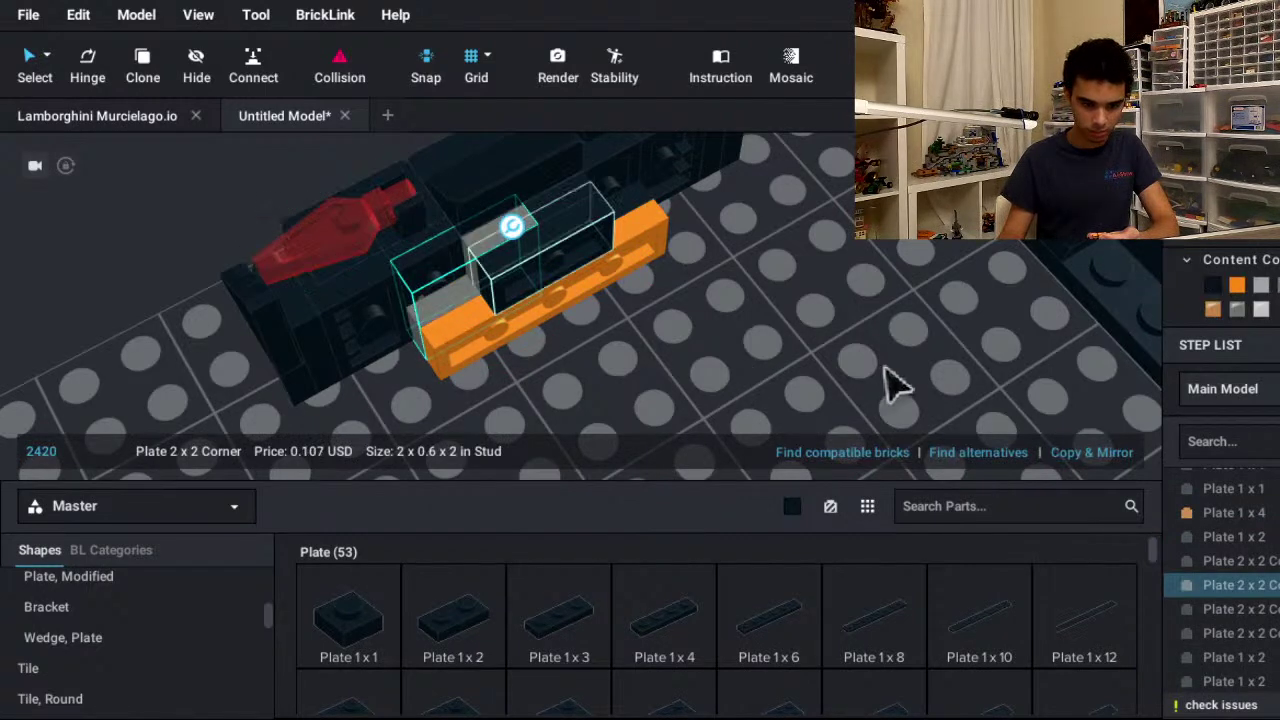
pyautogui.click(840, 299)
pyautogui.click(545, 255)
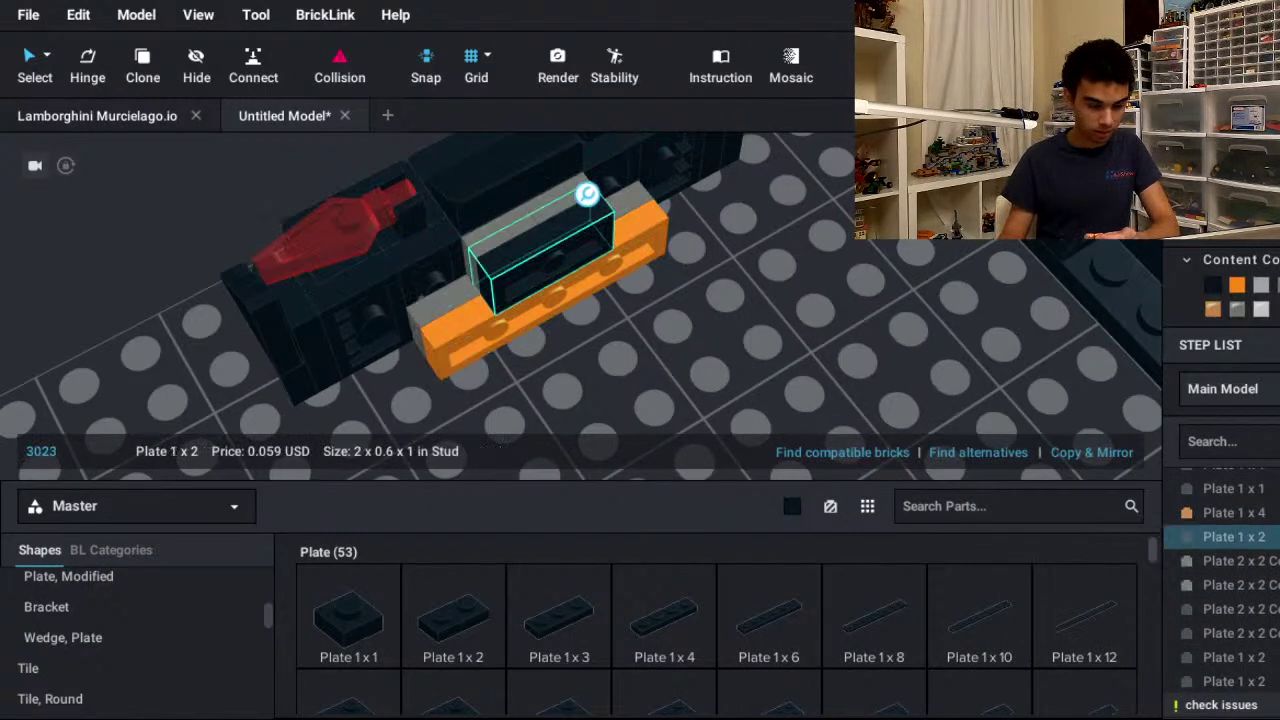
pyautogui.click(1237, 285)
# - Recolour the inverted Bracket 1 x 2 - 1 x 2 and the adjacent Plate 1 x 2 on both sides light grey
pyautogui.click(384, 292)
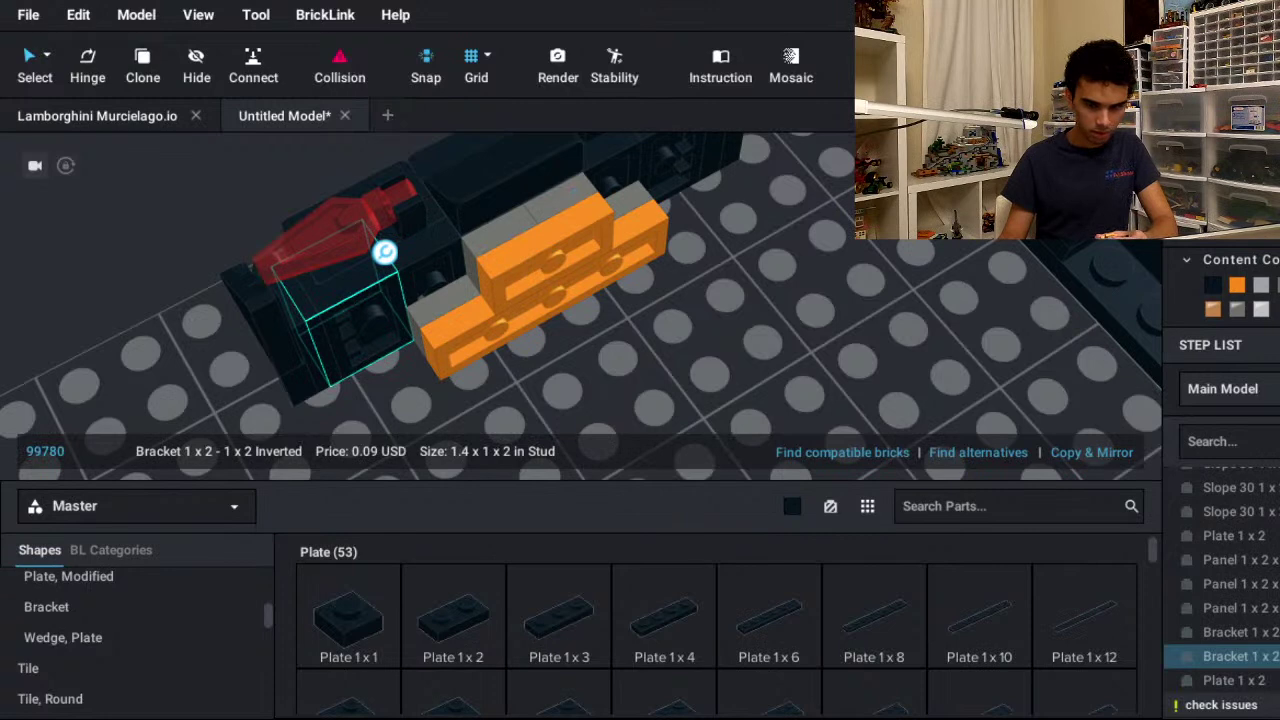
pyautogui.hotkey('ctrl', 'z')
pyautogui.hotkey('ctrl', 'z')
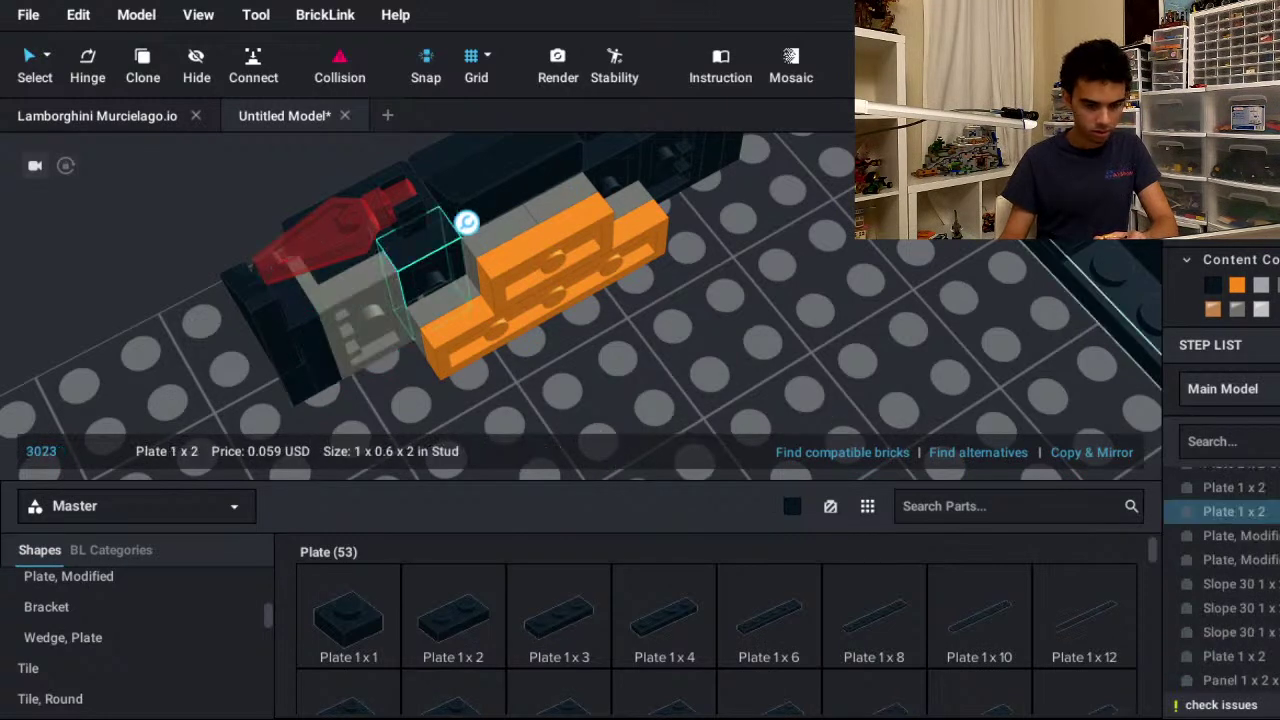
pyautogui.hotkey('ctrl', 'z')
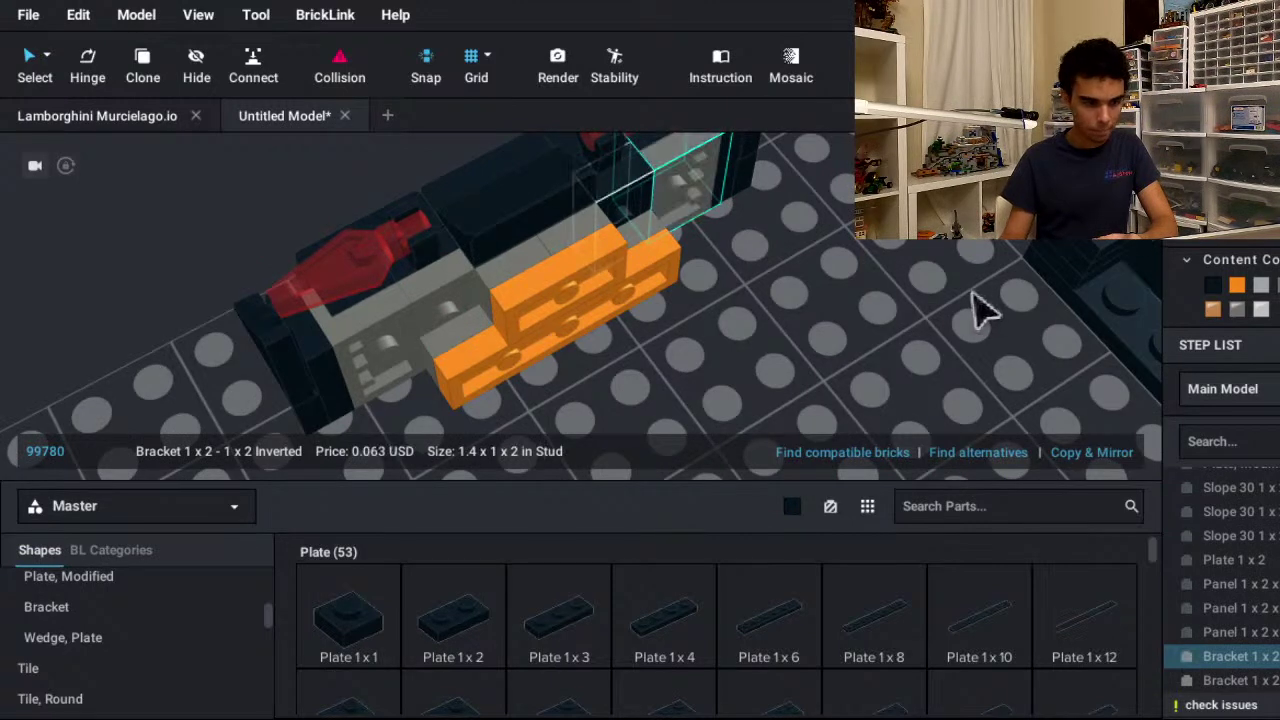
pyautogui.hotkey('ctrl', 'z')
pyautogui.hotkey('ctrl', 'z')
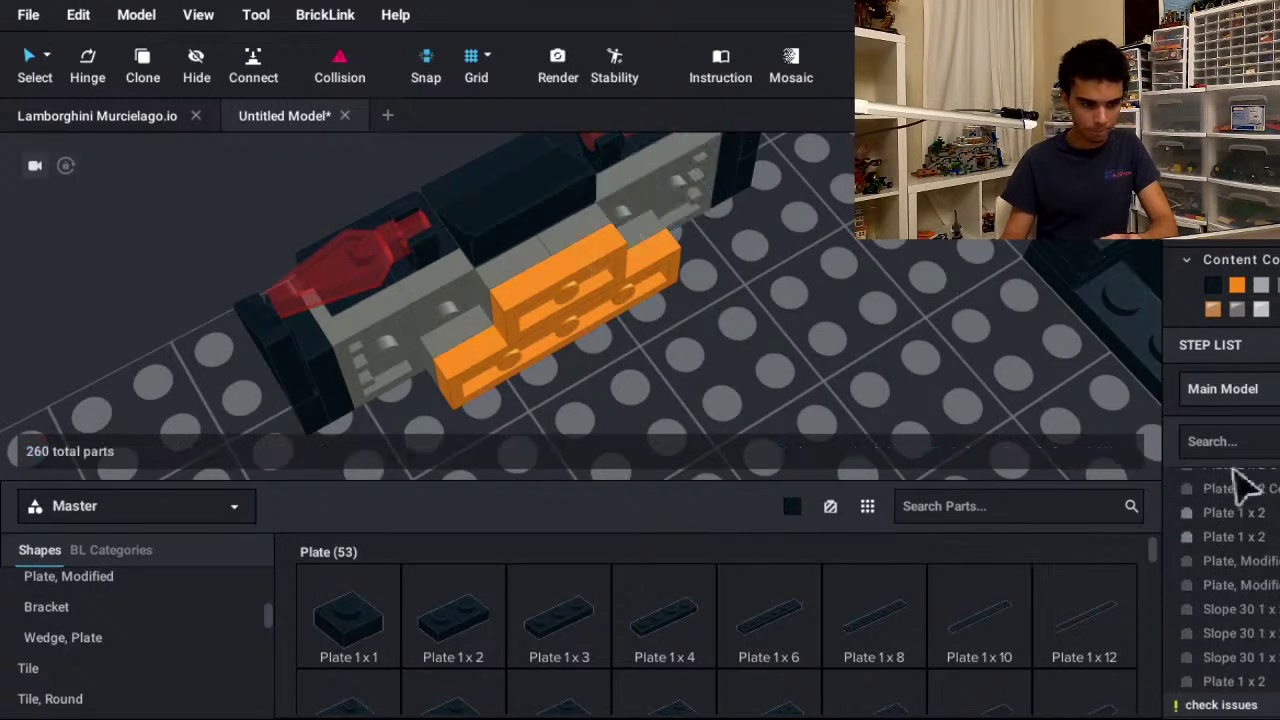
# - Recolour the Plate 2 x 2 Corner parts beneath the red spear tips light grey
pyautogui.hotkey('ctrl', 'z')
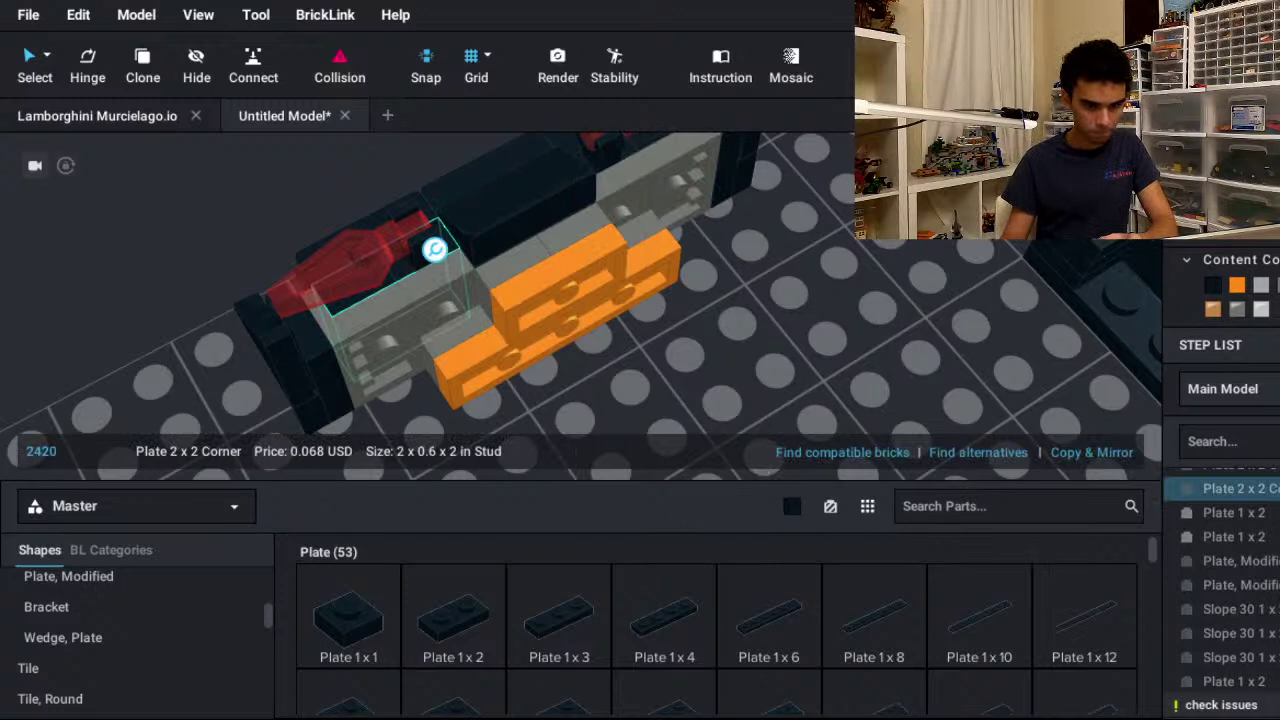
pyautogui.hotkey('ctrl', 'z')
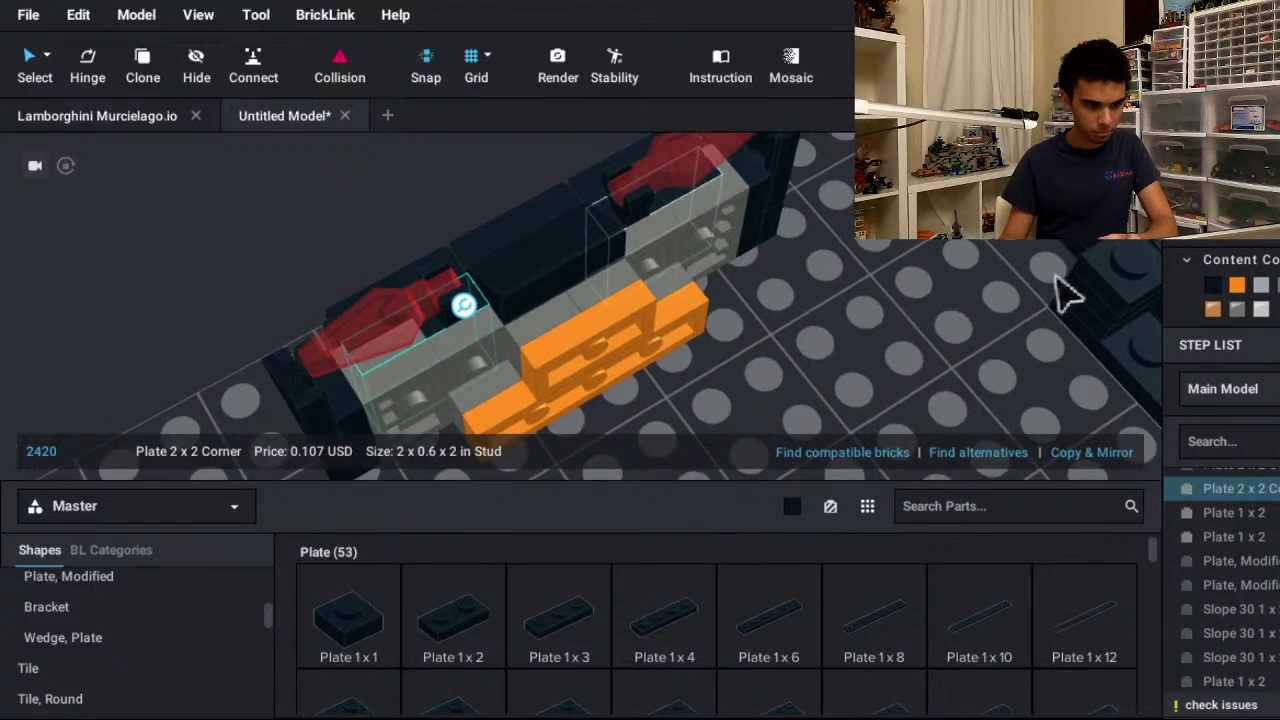
pyautogui.hotkey('ctrl', 'z')
pyautogui.hotkey('ctrl', 'z')
pyautogui.hotkey('ctrl', 'z')
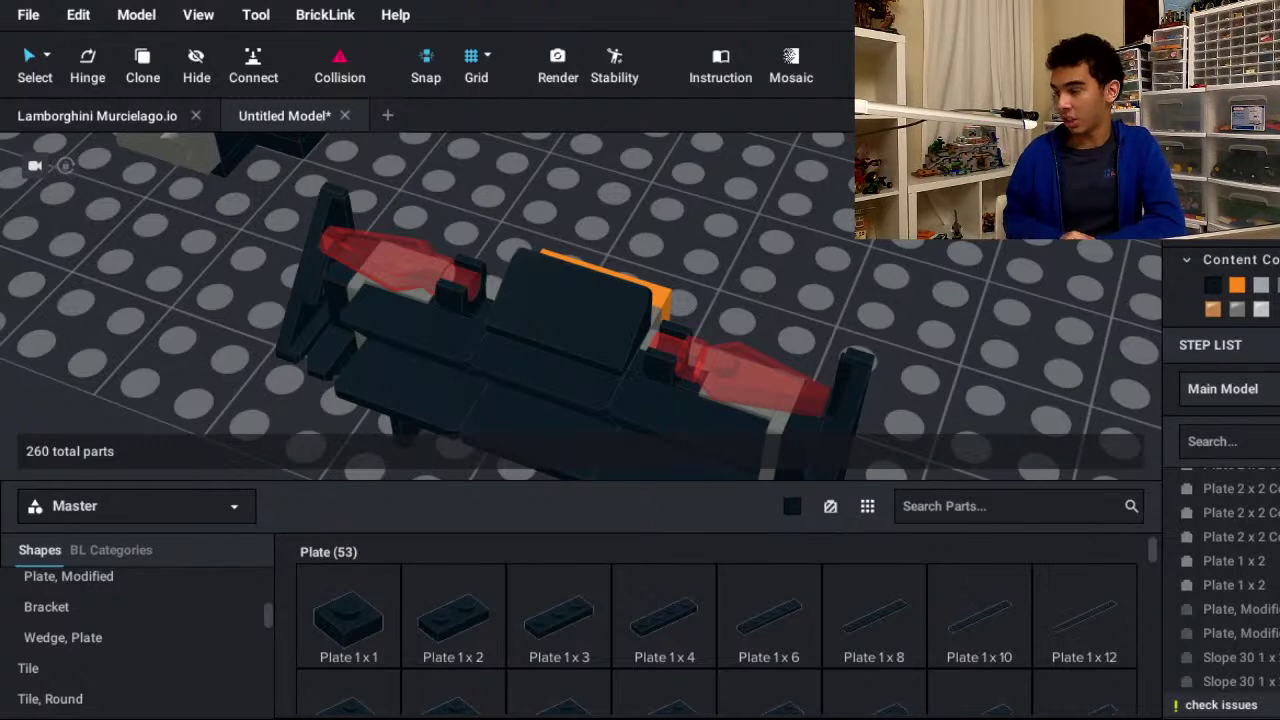
# - Group all the parts of the finished tail-light sub-assembly into a submodel named Rear
pyautogui.moveTo(580, 320); pyautogui.dragTo(665, 275, button='right')
pyautogui.moveTo(590, 300); pyautogui.dragTo(727, 268, button='middle')
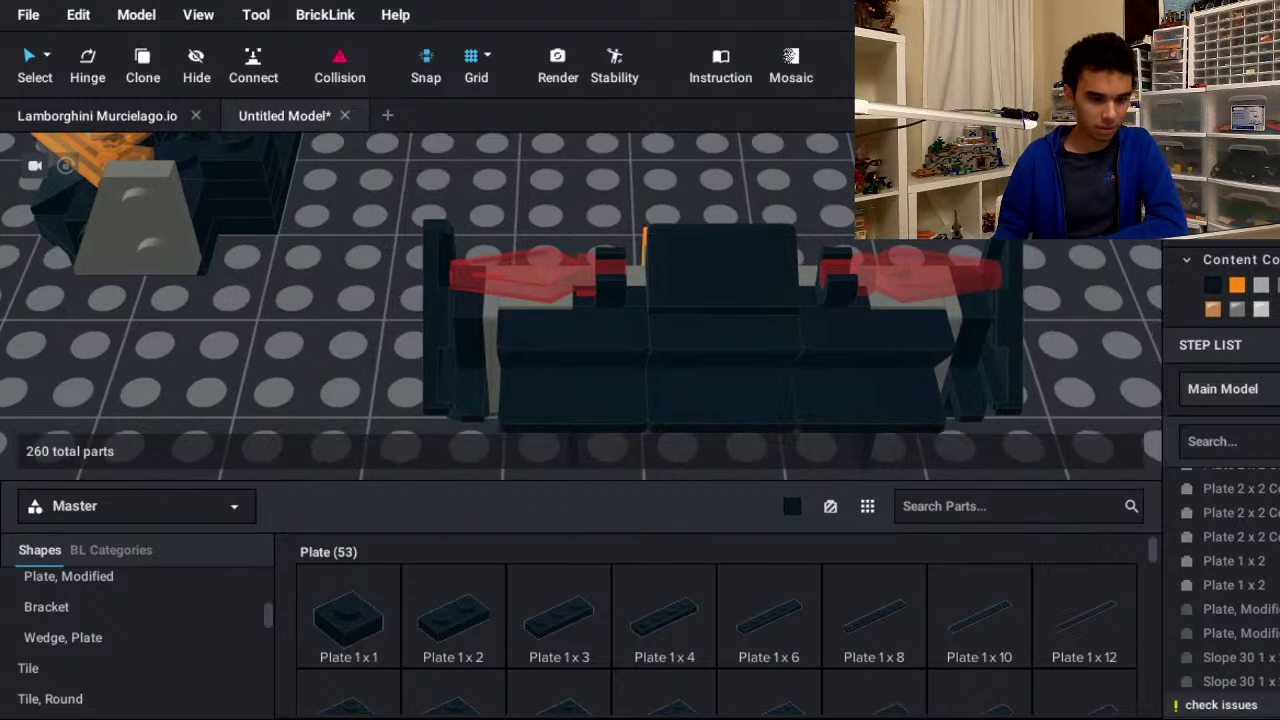
pyautogui.hotkey('ctrl', 'a')
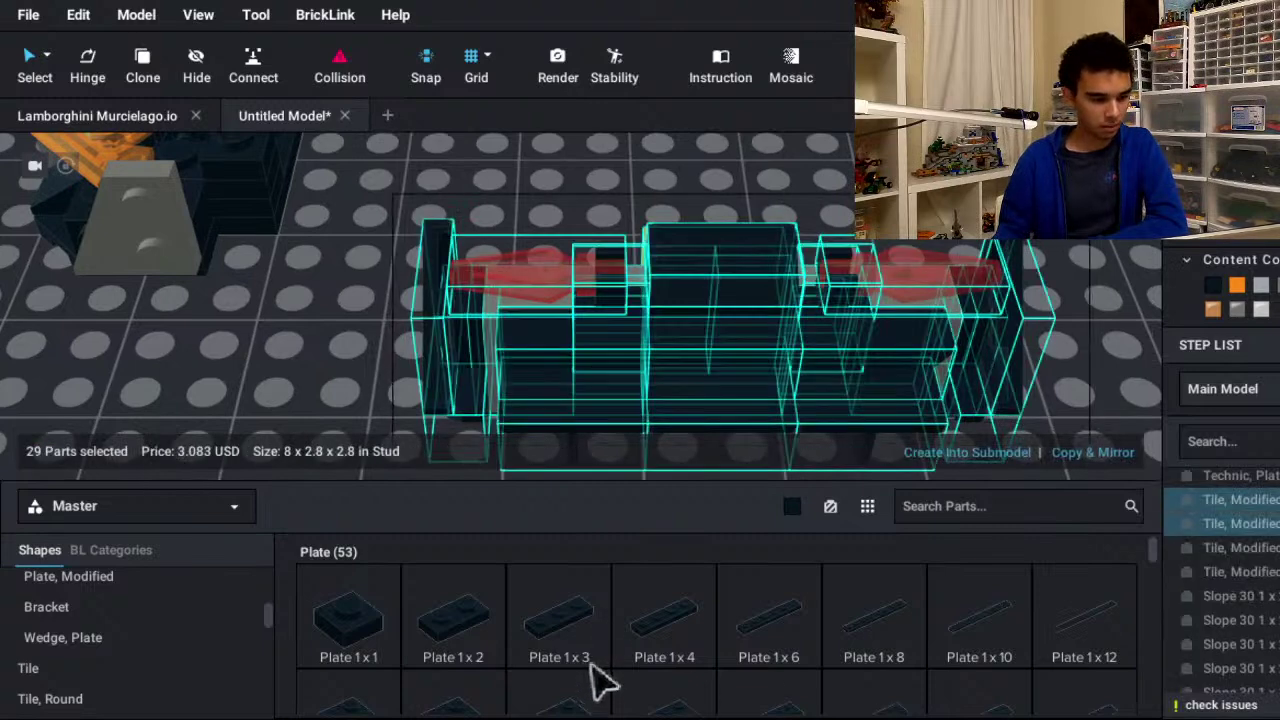
pyautogui.click(967, 452)
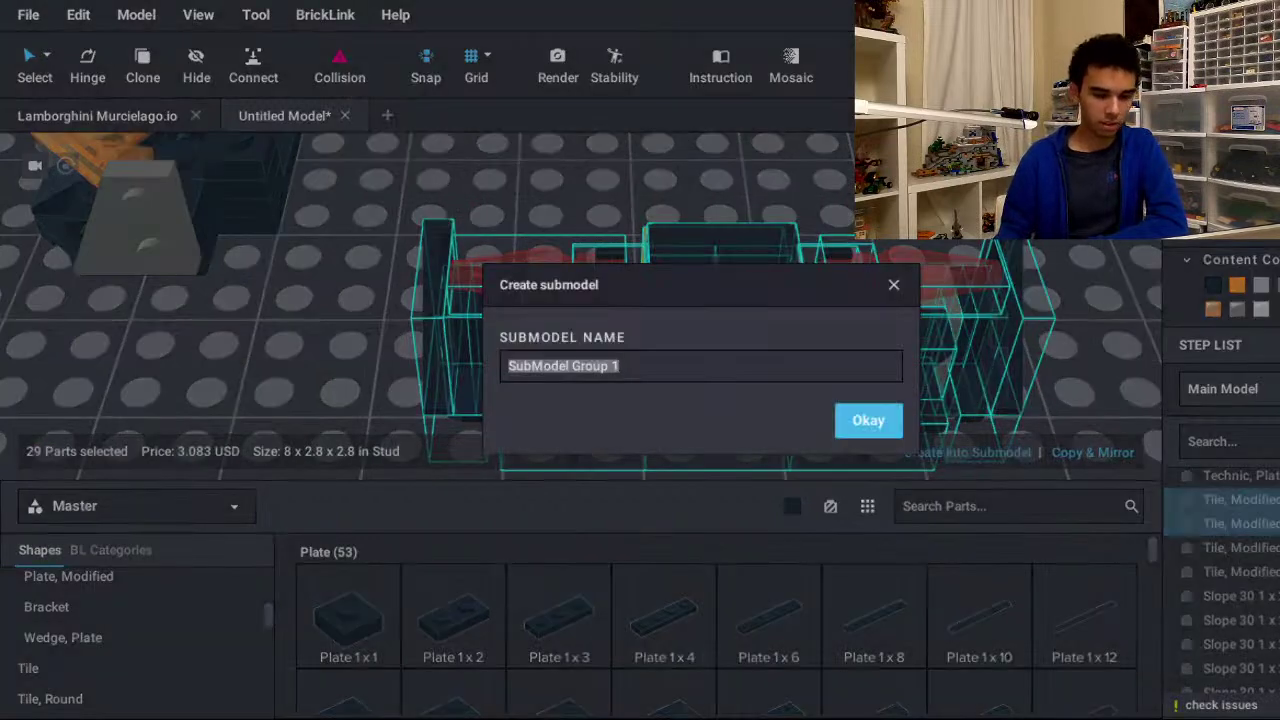
pyautogui.write('R')
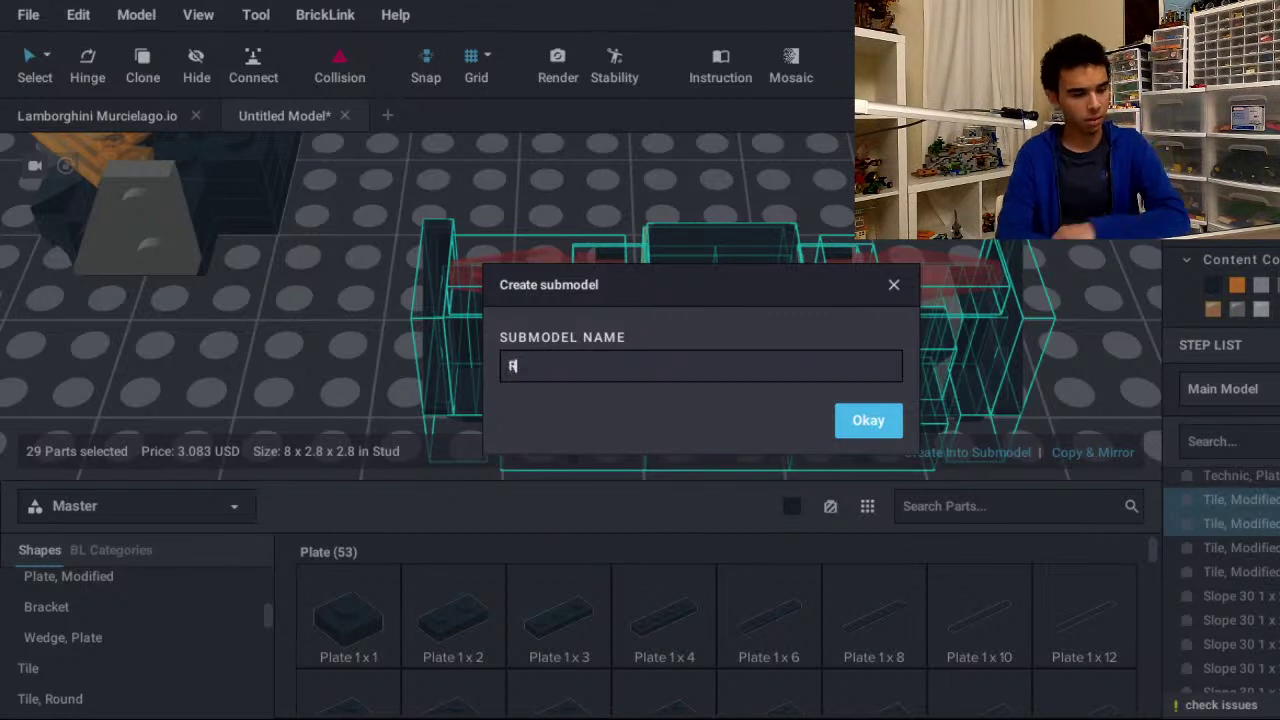
pyautogui.write('ear')
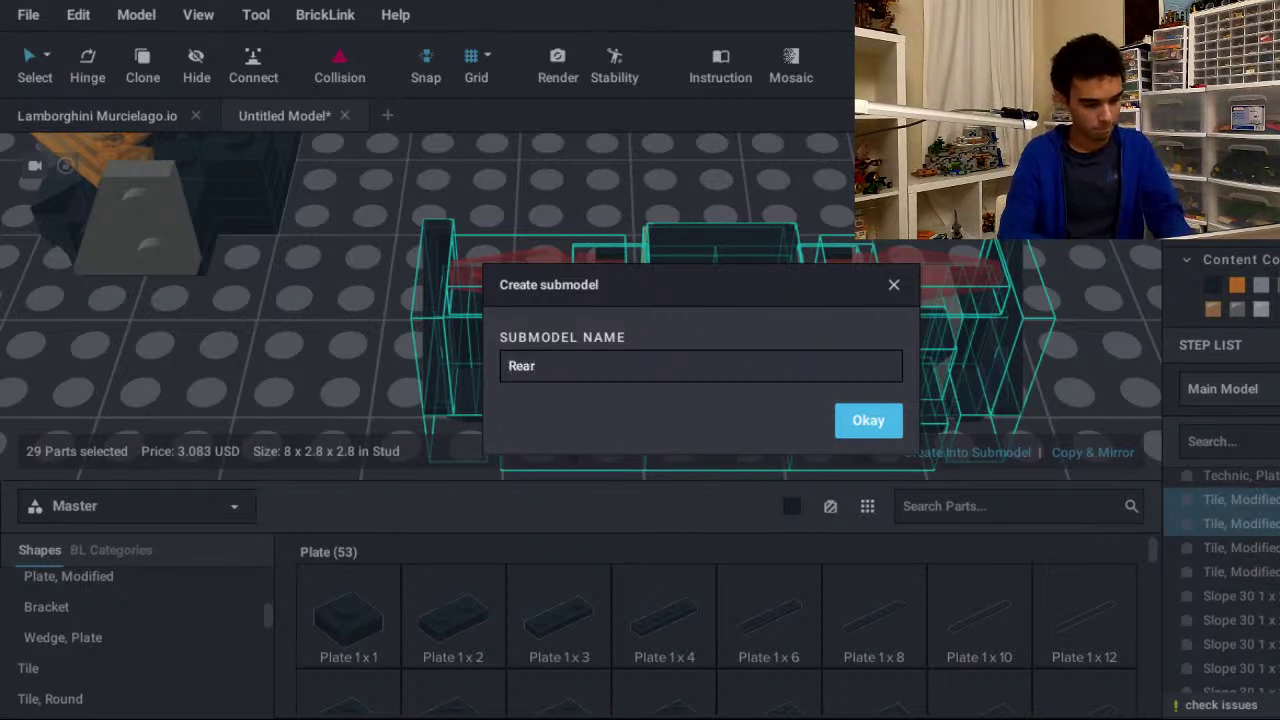
pyautogui.press('Return')
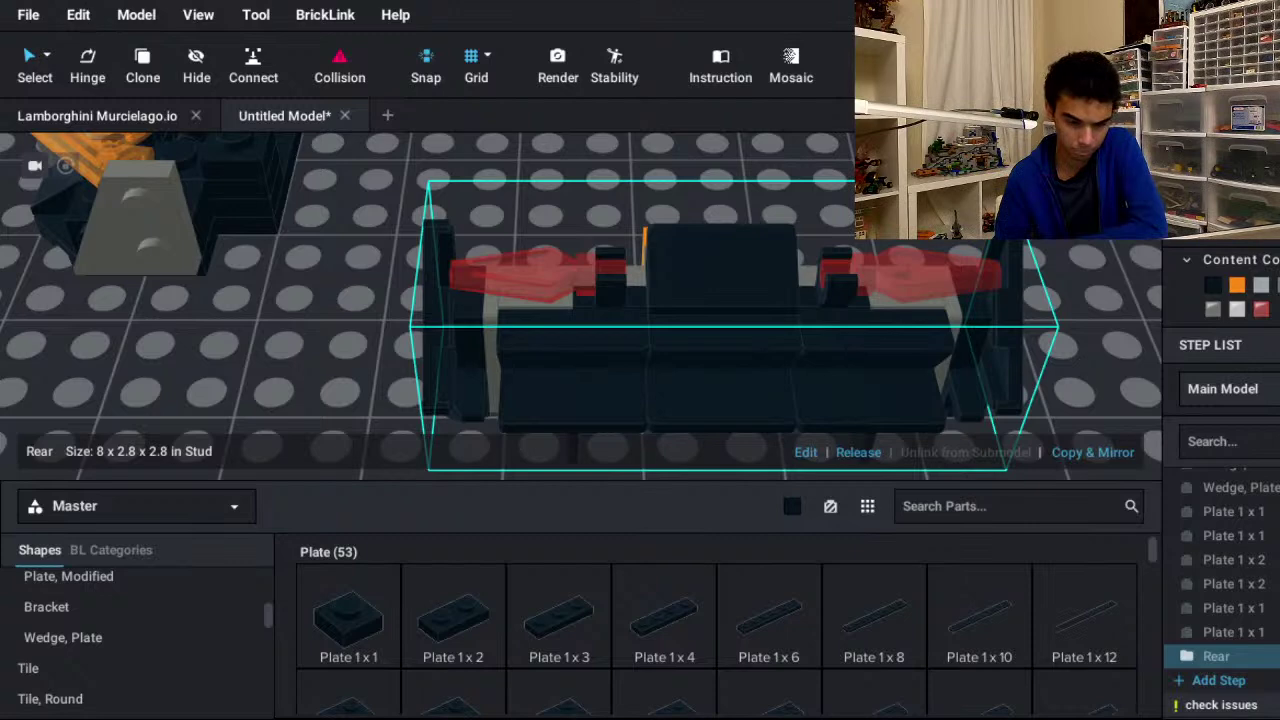
# - Move the Rear submodel across the baseplate, clear of the front assembly and beside the light grey wheel-arch section
pyautogui.click(497, 478)
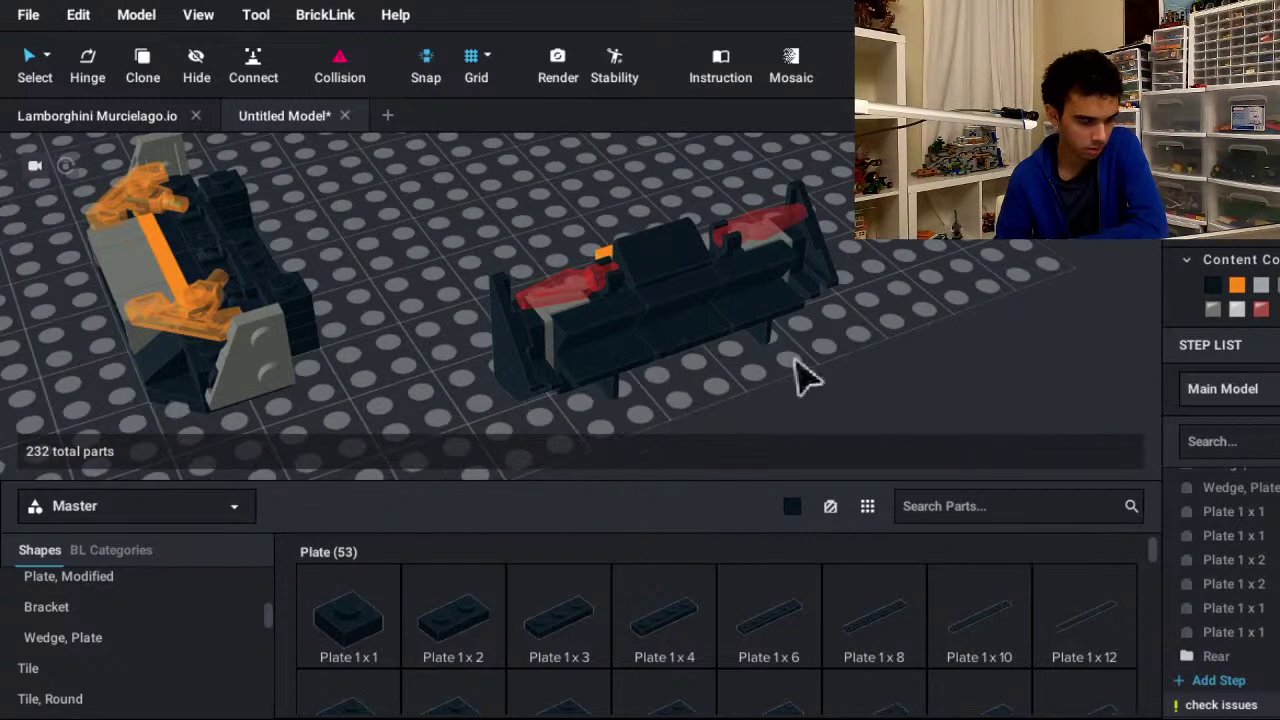
pyautogui.moveTo(797, 362); pyautogui.dragTo(838, 358, button='right')
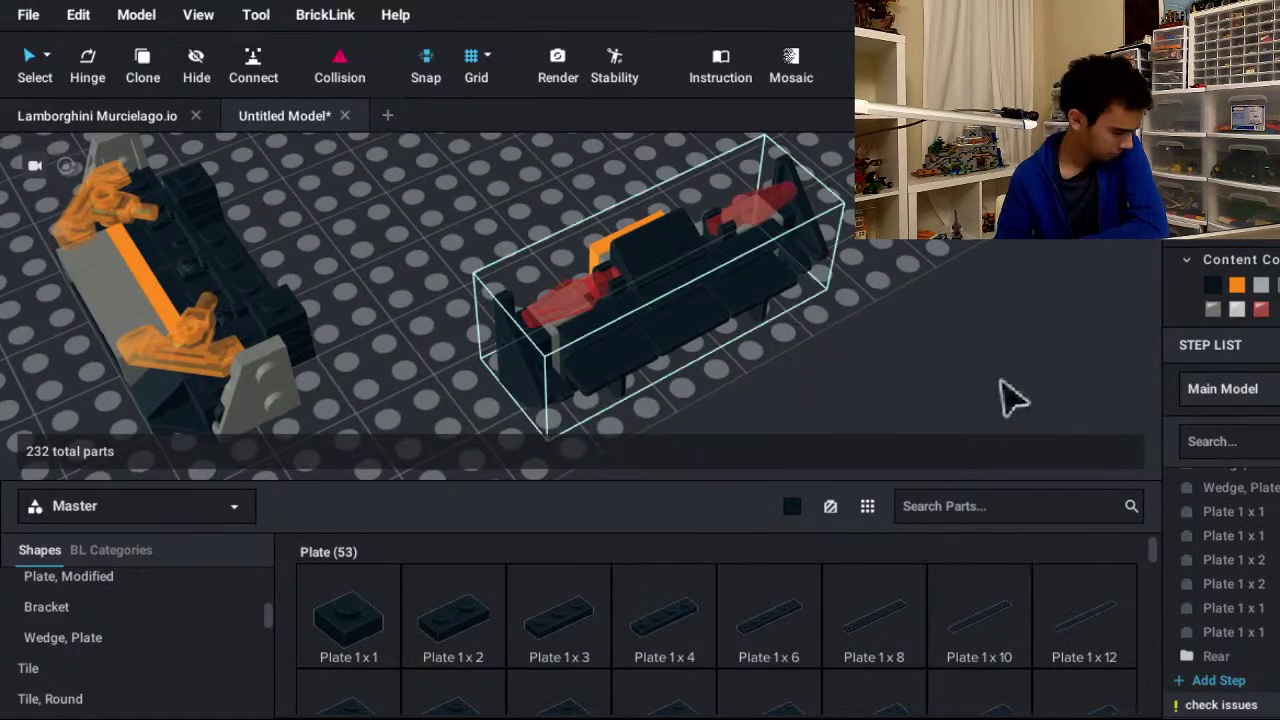
pyautogui.click(1216, 656)
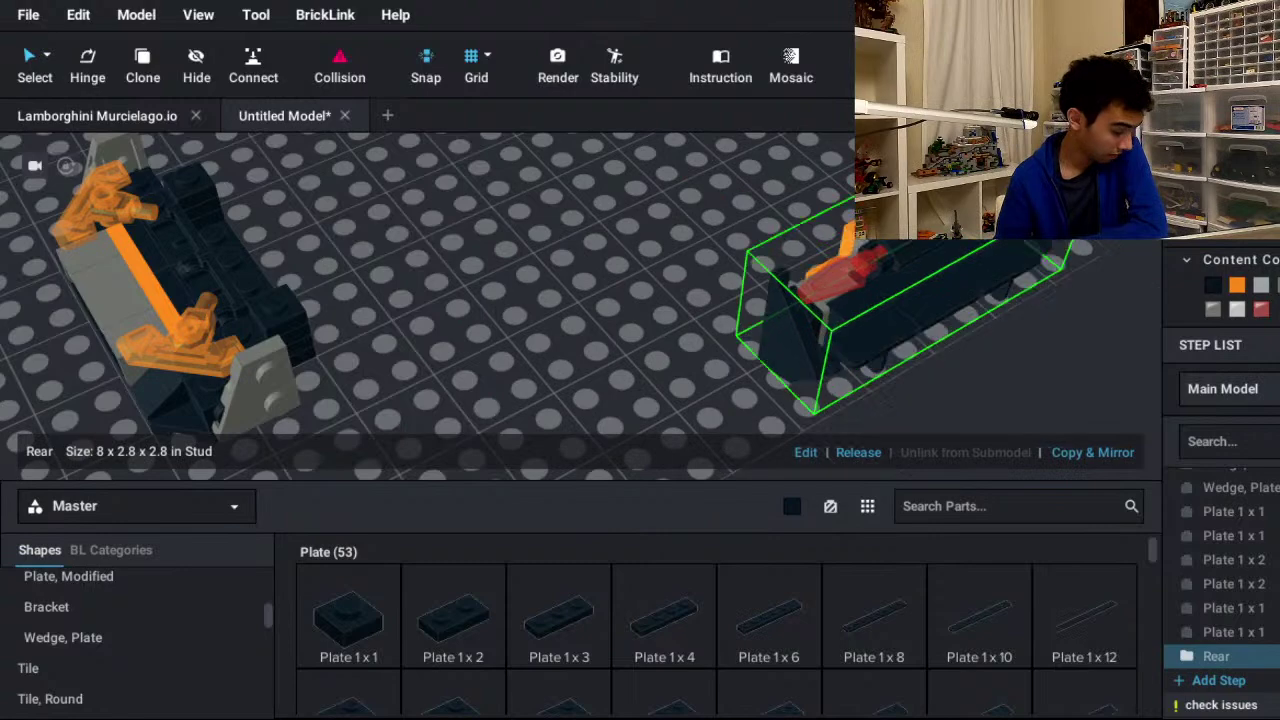
pyautogui.moveTo(840, 500); pyautogui.dragTo(808, 538)
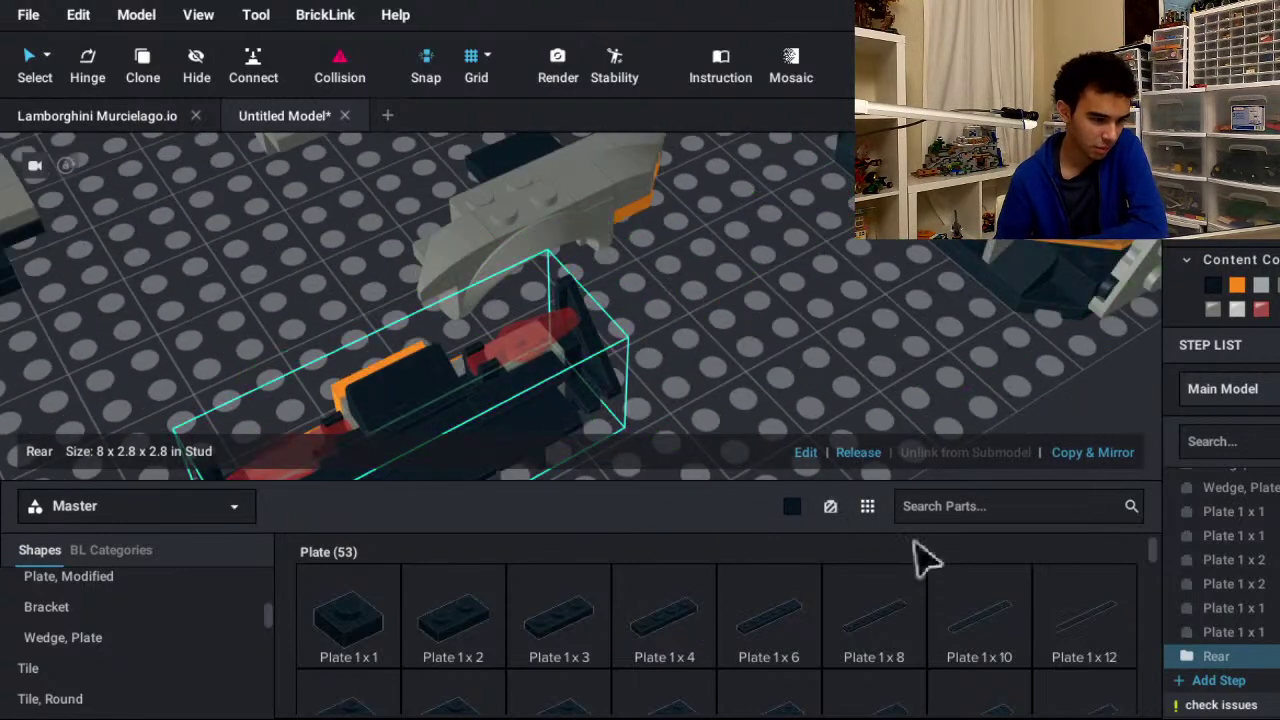
pyautogui.click(1247, 434)
pyautogui.moveTo(1247, 434); pyautogui.dragTo(923, 664, button='middle')
pyautogui.moveTo(1200, 520); pyautogui.dragTo(1160, 582, button='middle')
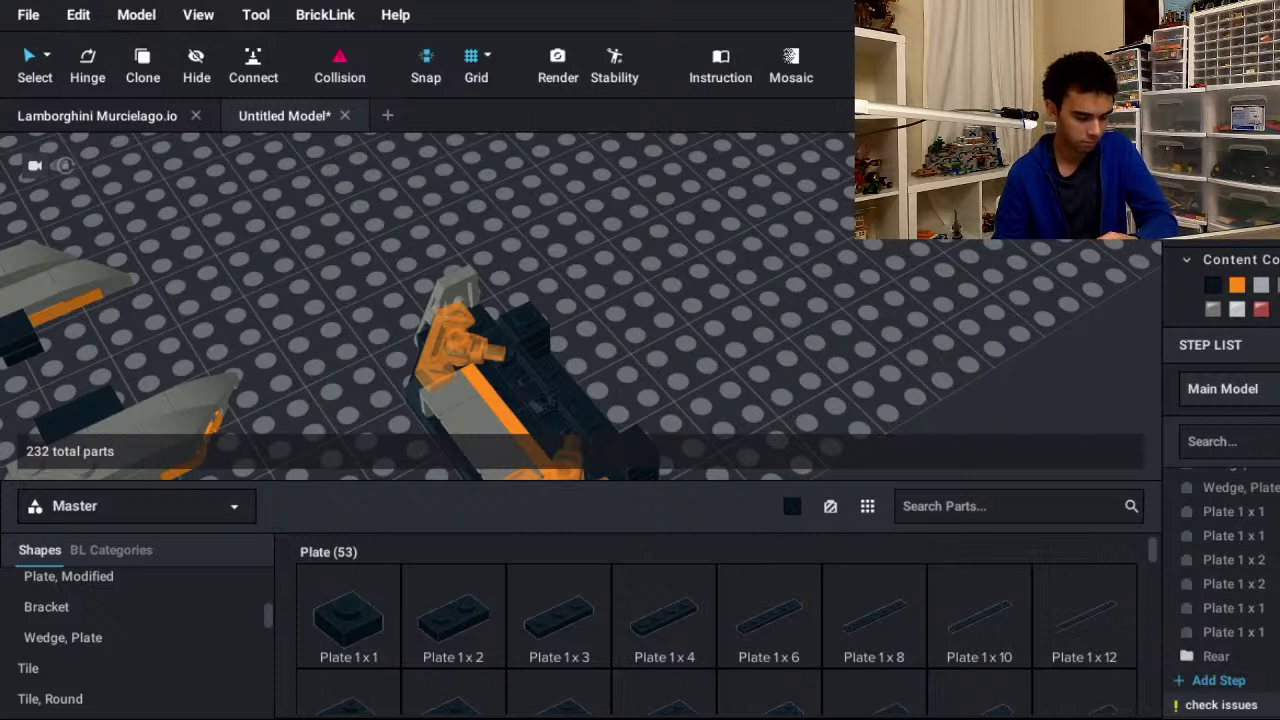
# - Place two stacked Plate 2 x 4 parts on the empty area of the baseplate beyond the orange-lit front assembly
pyautogui.moveTo(1080, 150); pyautogui.dragTo(925, 205, button='middle')
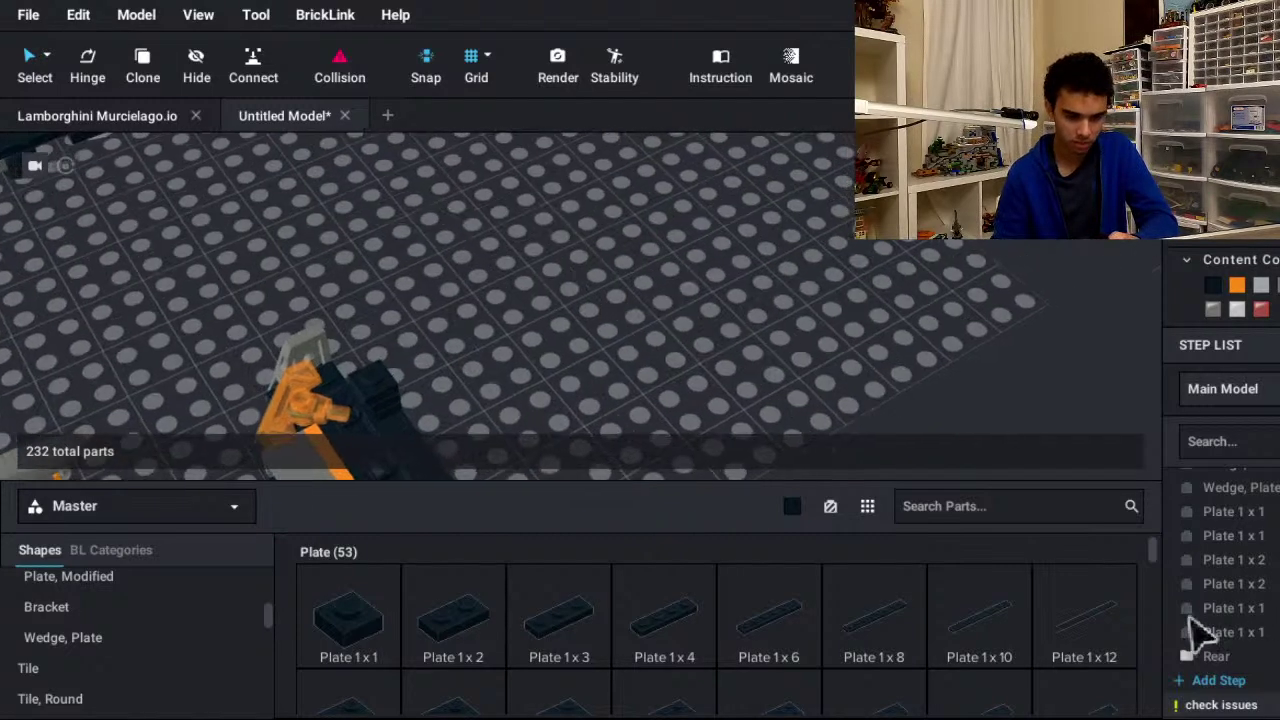
pyautogui.scroll(-2, 664, 615)
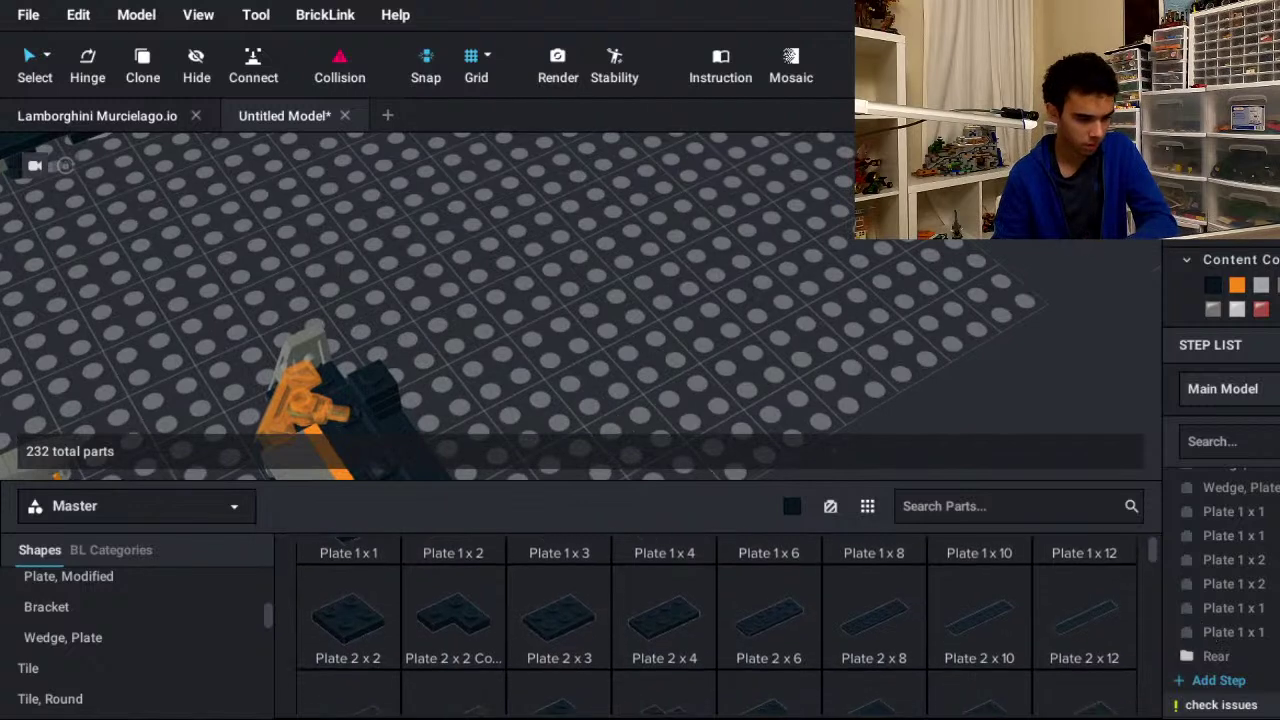
pyautogui.click(664, 615)
pyautogui.press('Right')
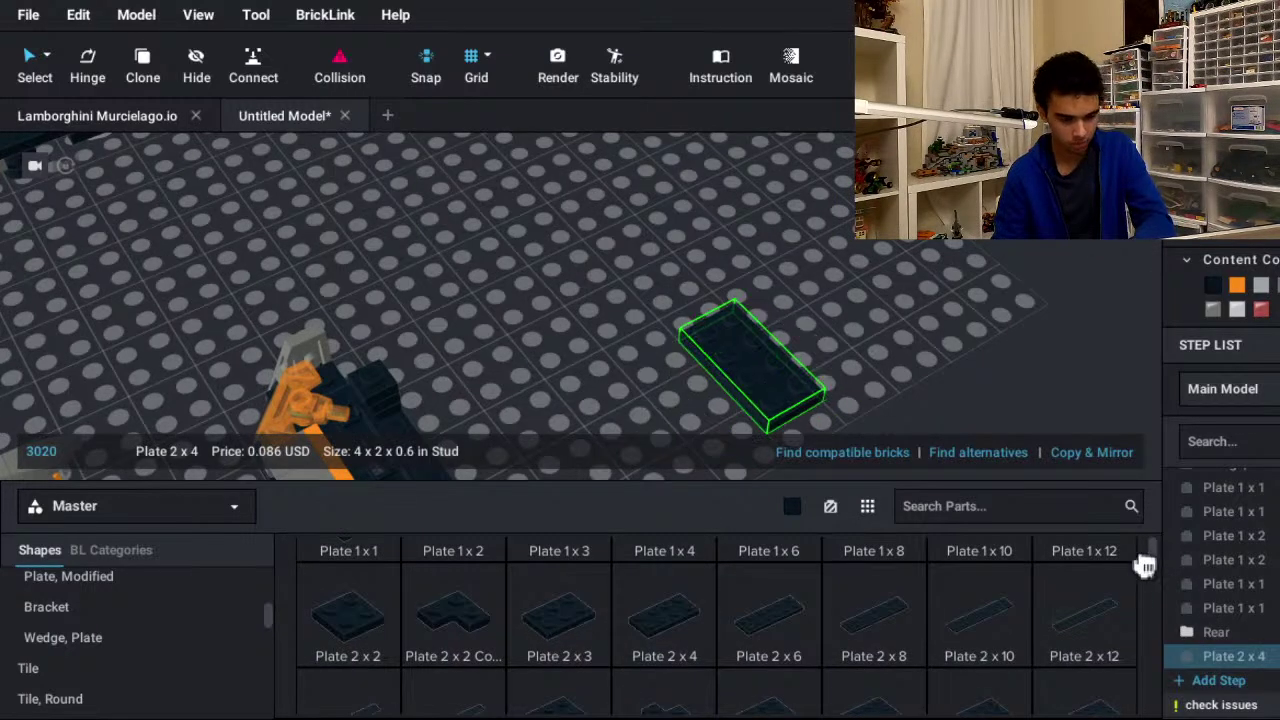
pyautogui.click(766, 362)
pyautogui.click(764, 362)
pyautogui.press('Escape')
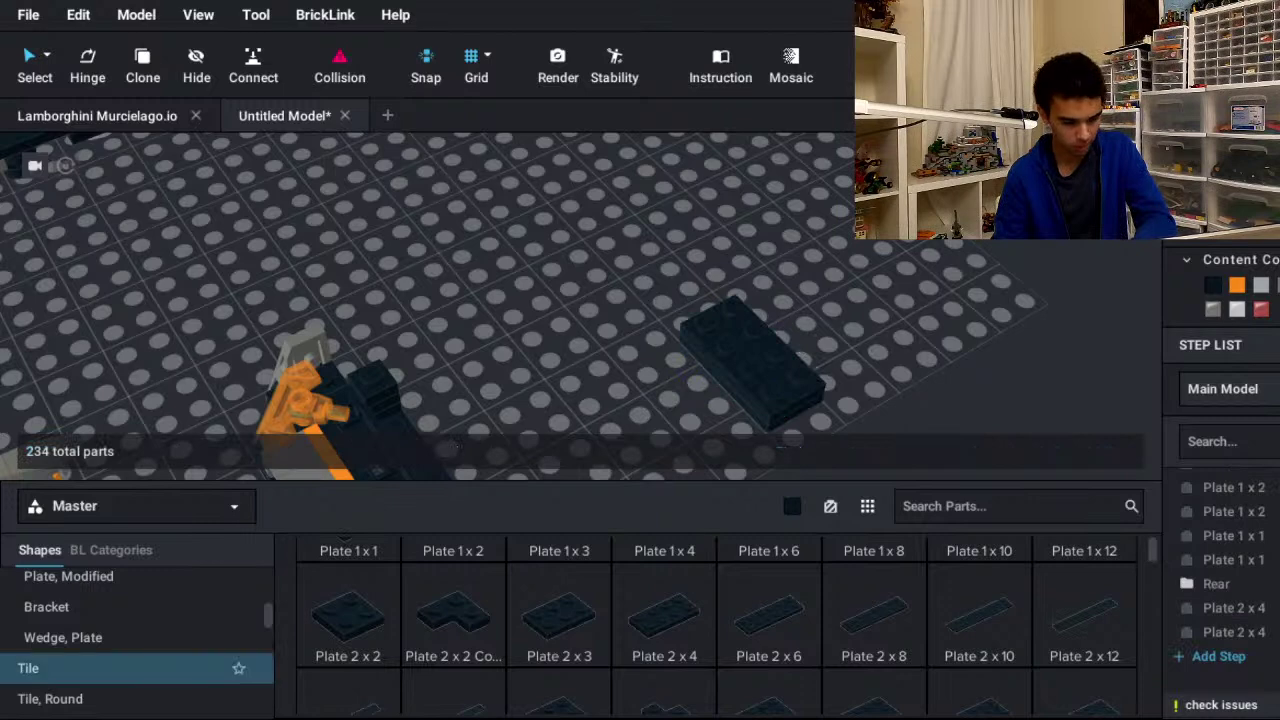
# - Place two Brick 2 x 4 parts side by side on the stacked plates, crosswise and overhanging on one side
pyautogui.scroll(6, 130, 610)
pyautogui.scroll(1, 130, 610)
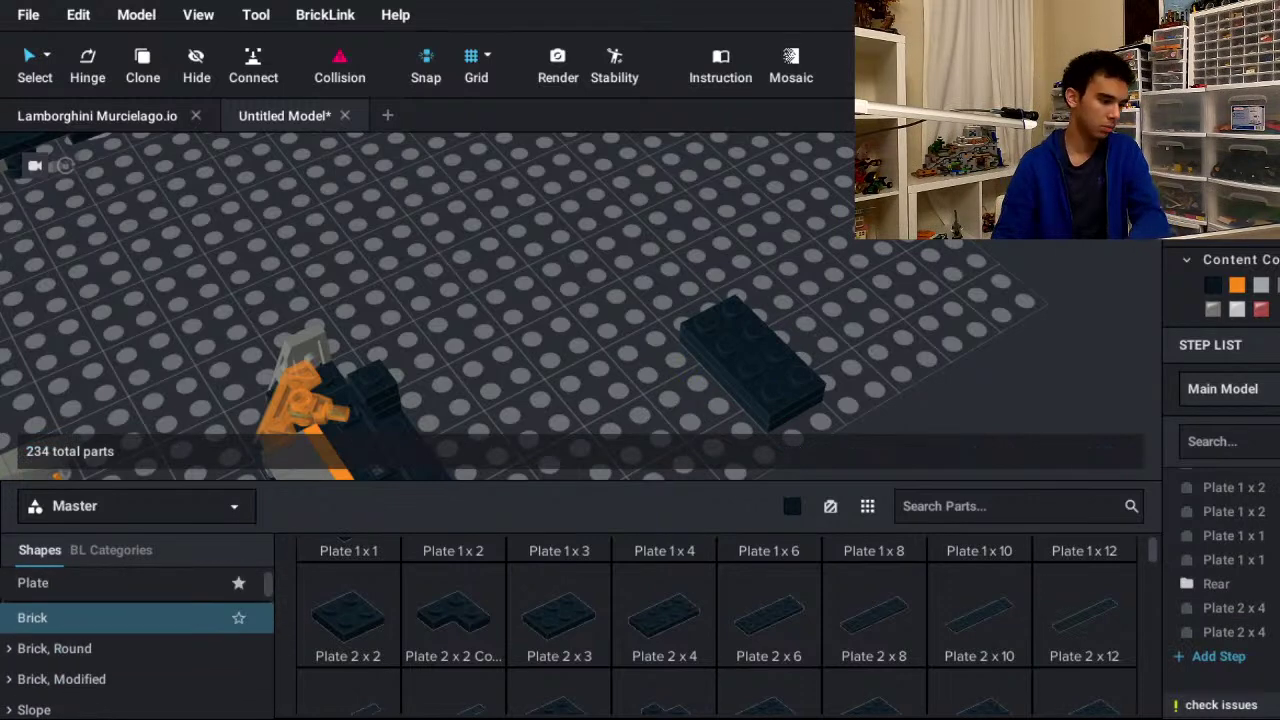
pyautogui.click(130, 616)
pyautogui.scroll(-3, 716, 626)
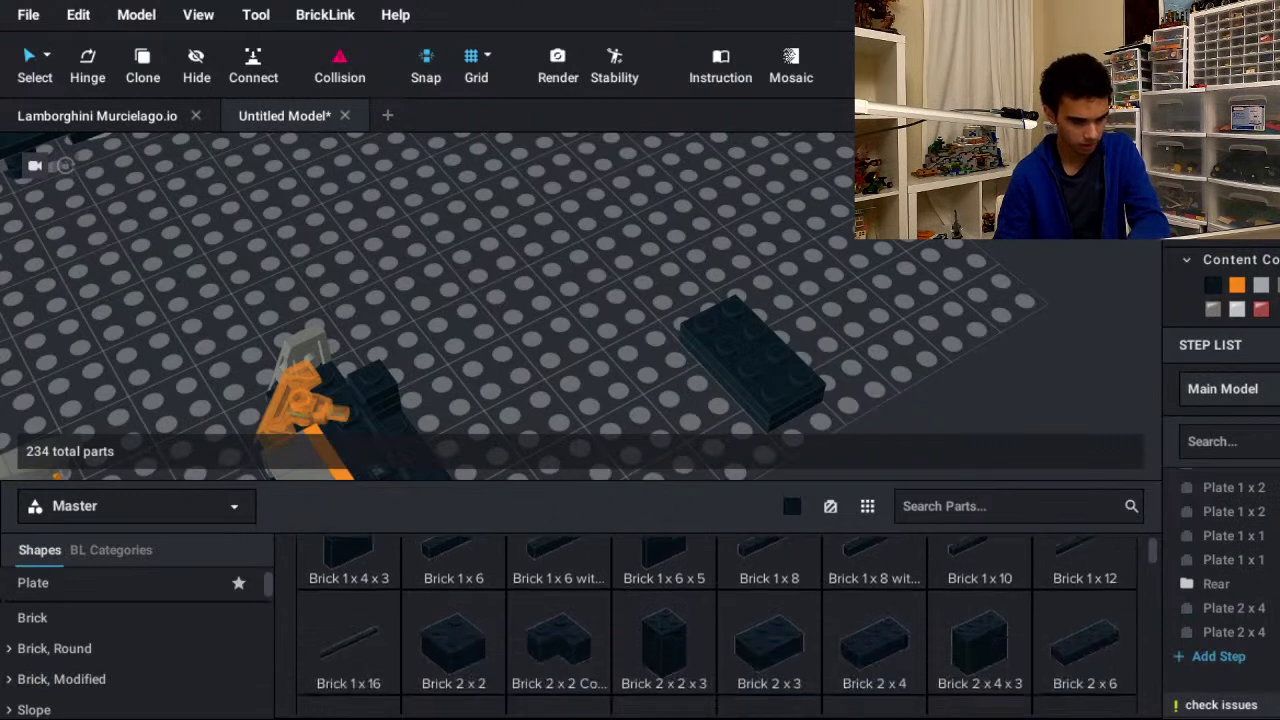
pyautogui.hotkey('ctrl', 'v')
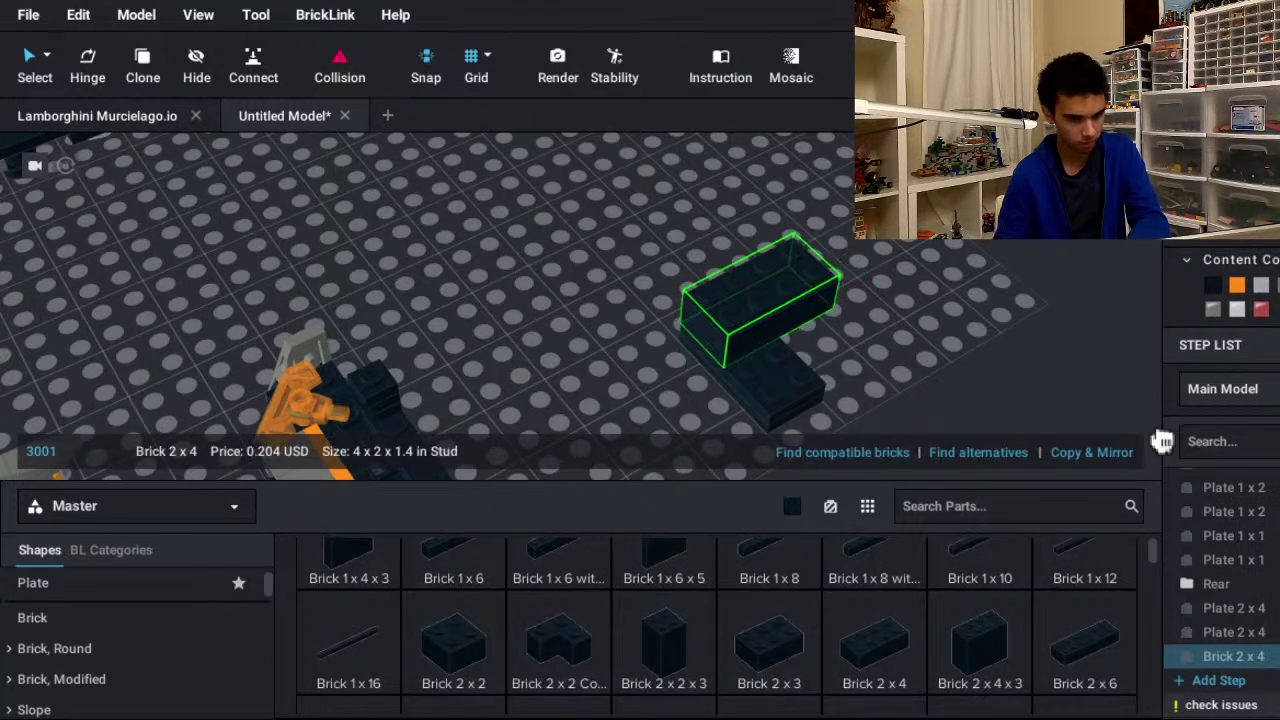
pyautogui.moveTo(784, 336); pyautogui.dragTo(1000, 200)
pyautogui.press('Delete')
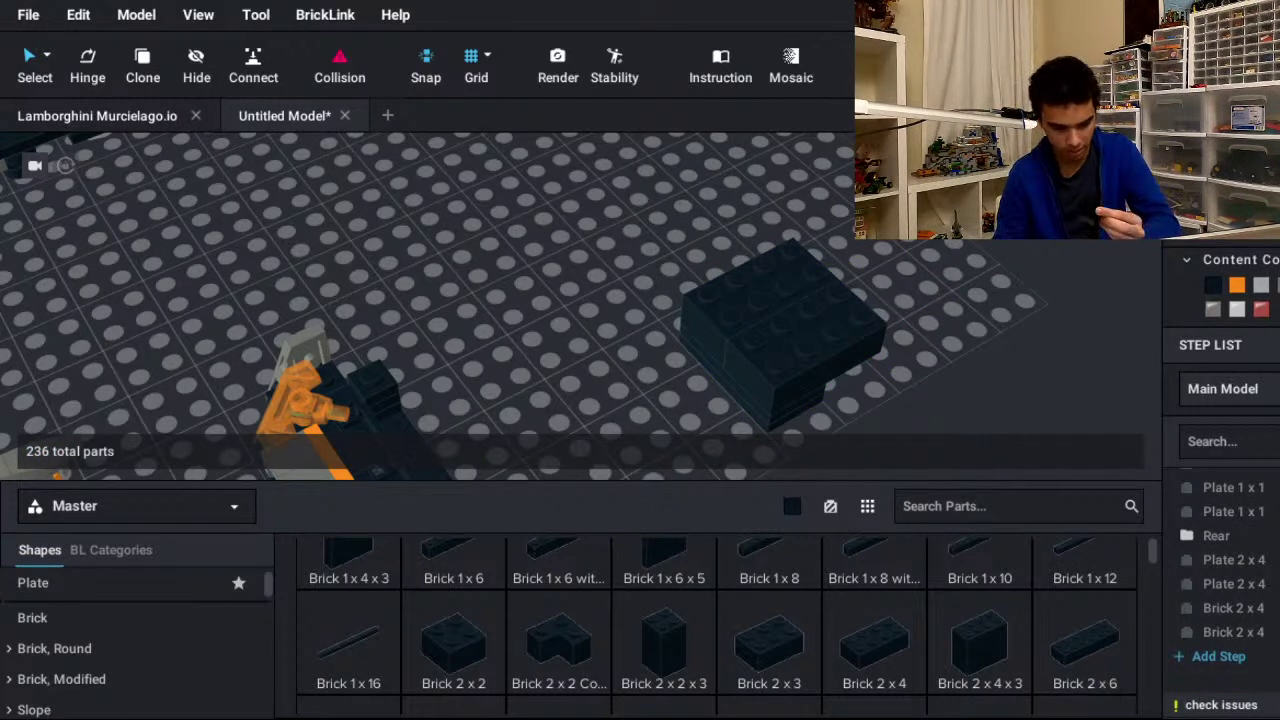
# - Add two Plate 1 x 1 parts on the outermost stud row of the two bricks, opposite the overhang
pyautogui.scroll(-3, 100, 684)
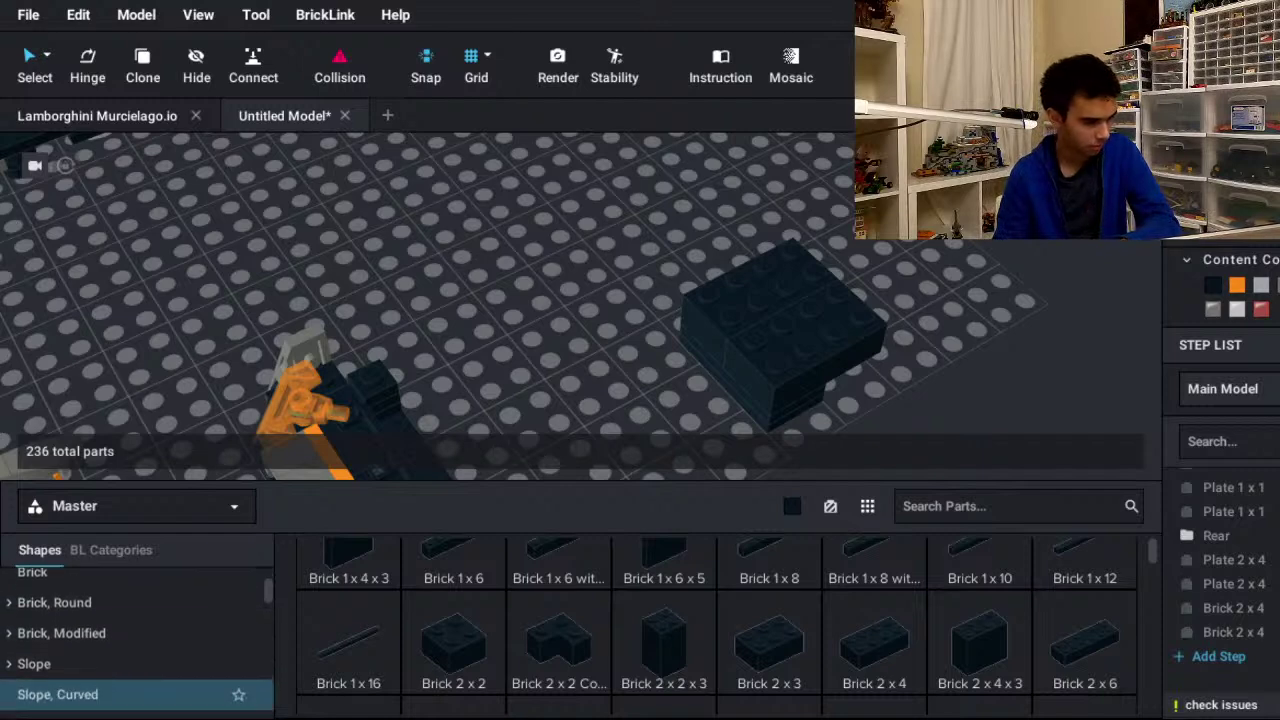
pyautogui.click(100, 672)
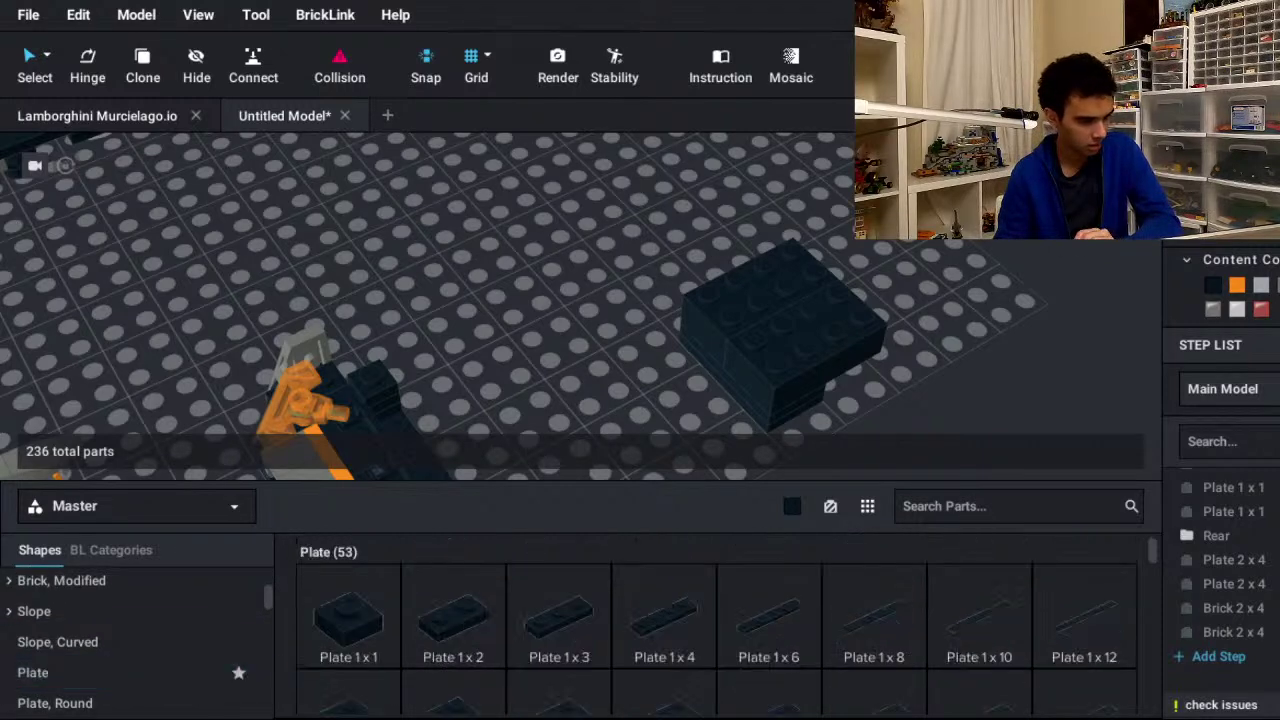
pyautogui.moveTo(440, 620); pyautogui.dragTo(510, 513)
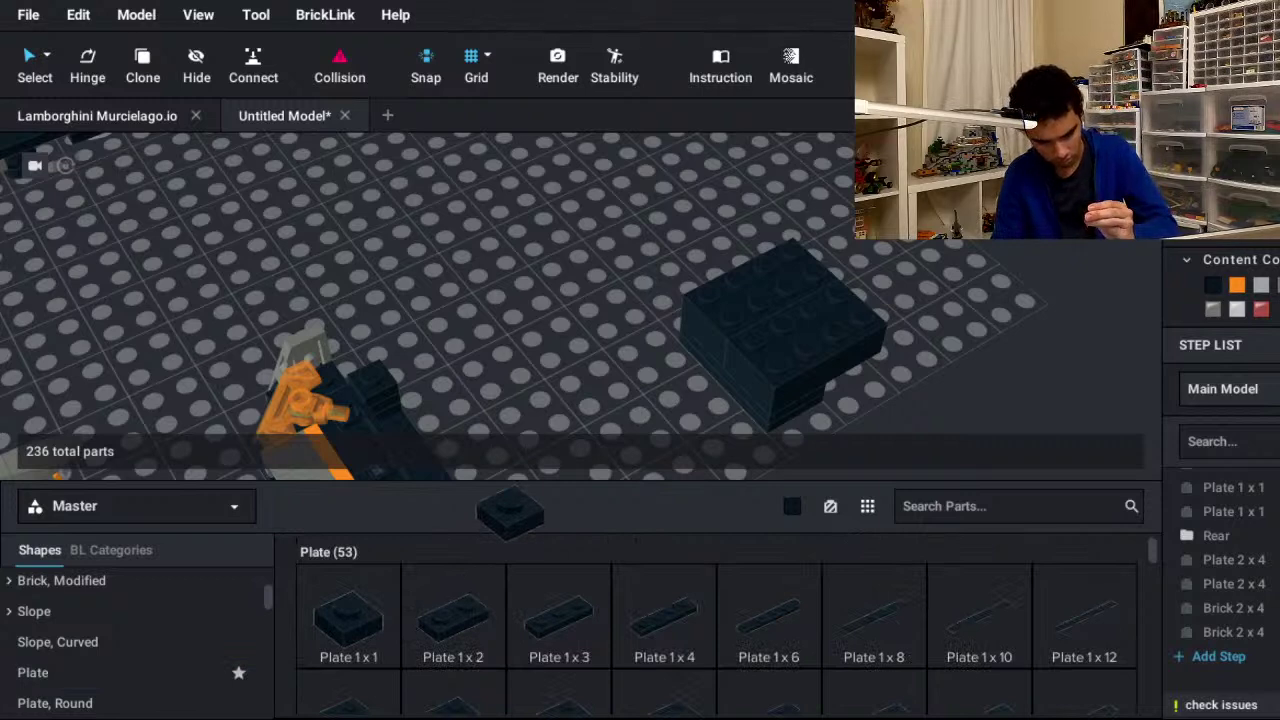
pyautogui.moveTo(510, 513); pyautogui.dragTo(797, 404)
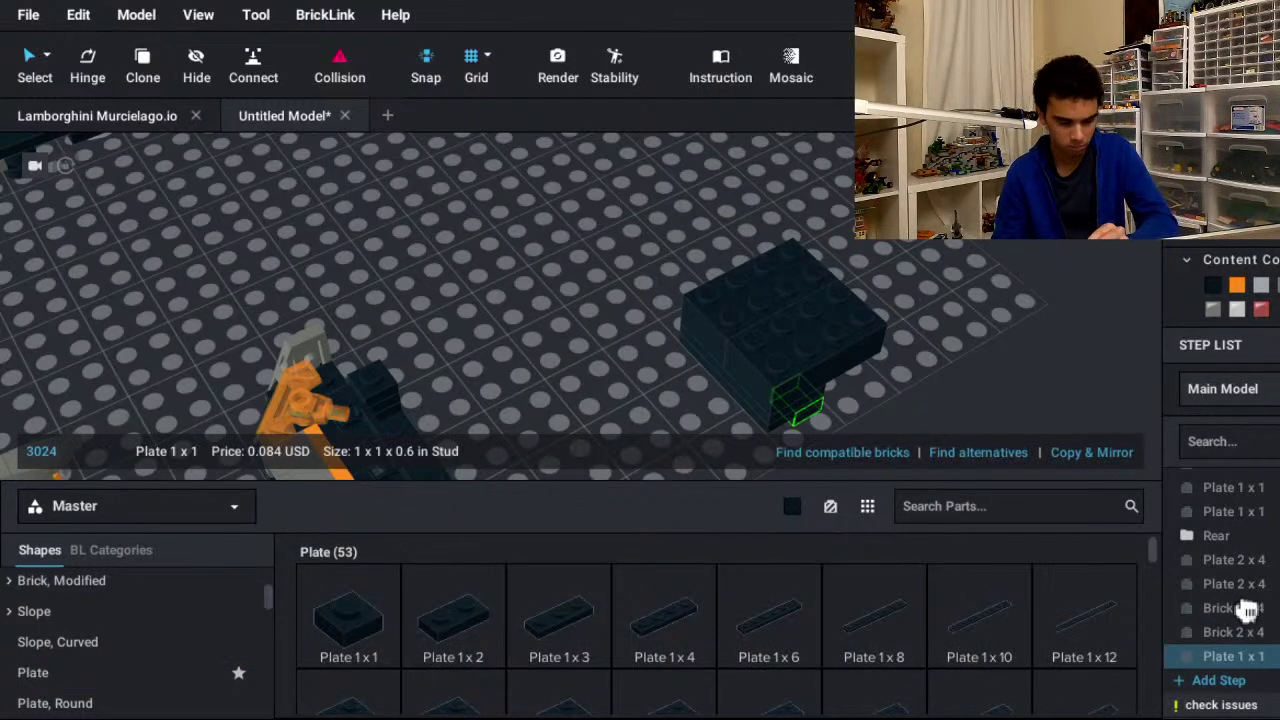
pyautogui.hotkey('ctrl', 'v')
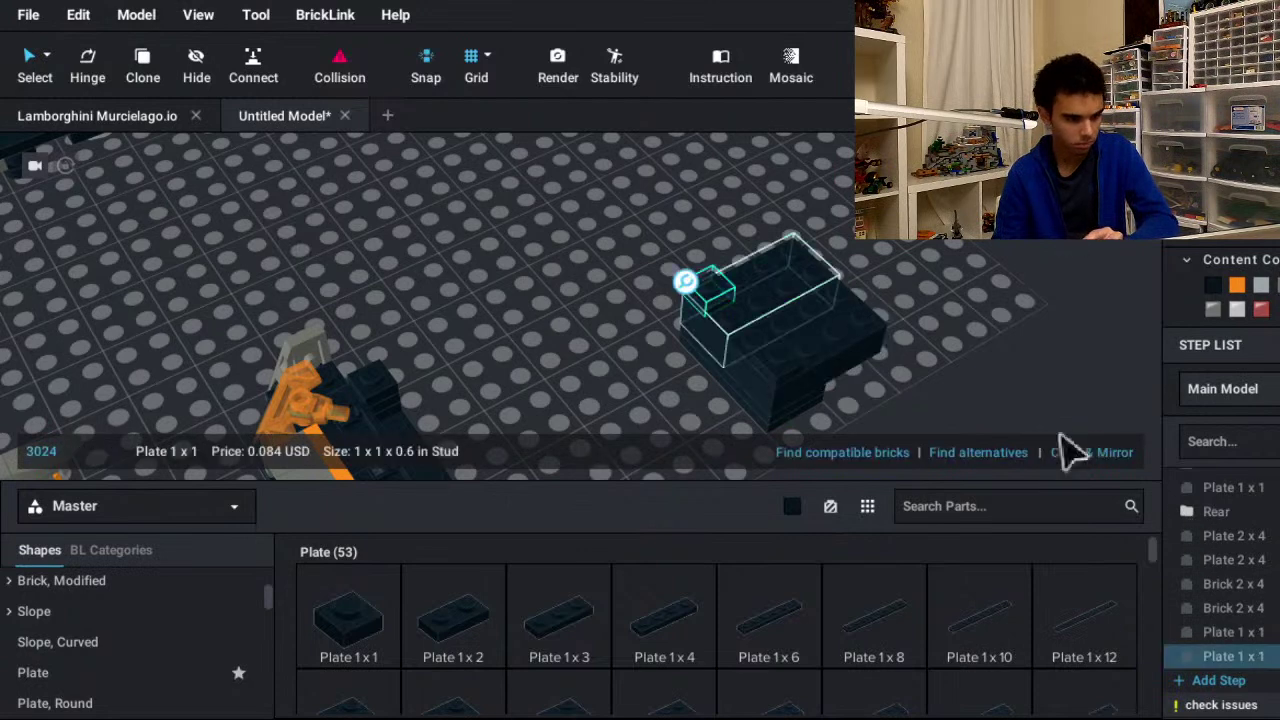
pyautogui.hotkey('ctrl', 'v')
pyautogui.hotkey('ctrl', 'z')
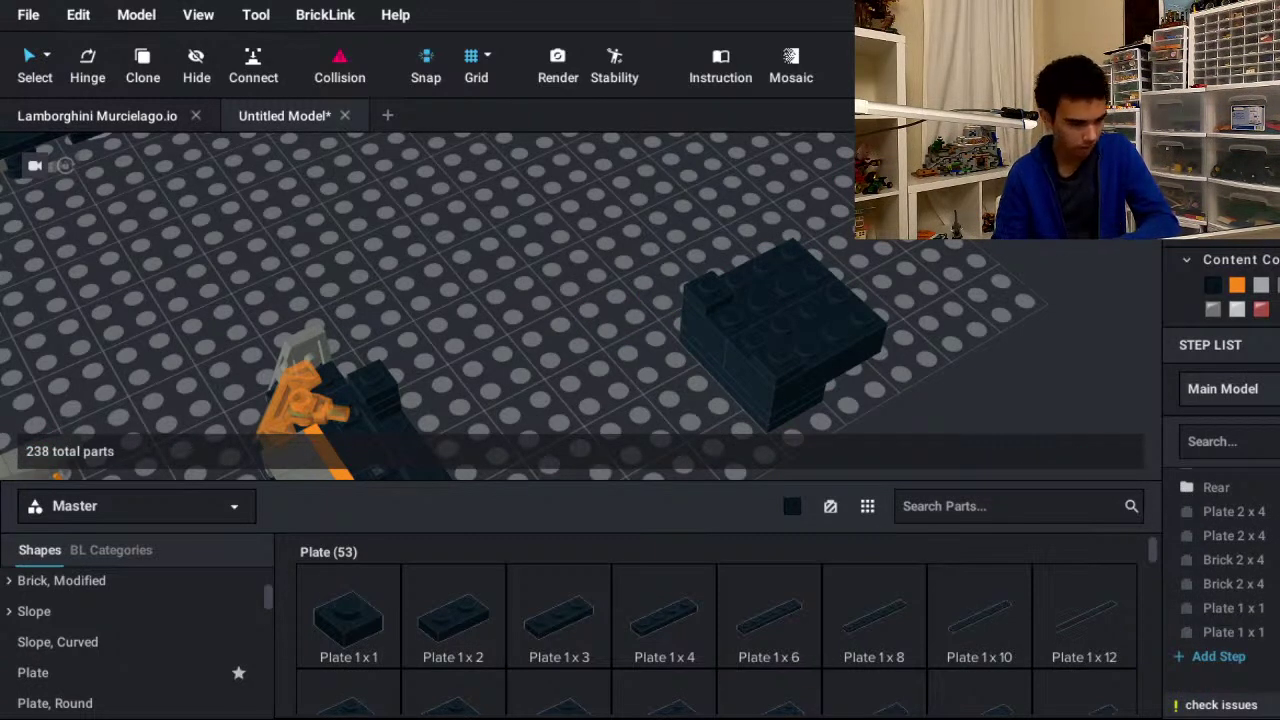
# - Place a Plate 1 x 4 on the second stud row of the bricks and a Plate 2 x 4 over the remaining two rows
pyautogui.hotkey('ctrl', 'v')
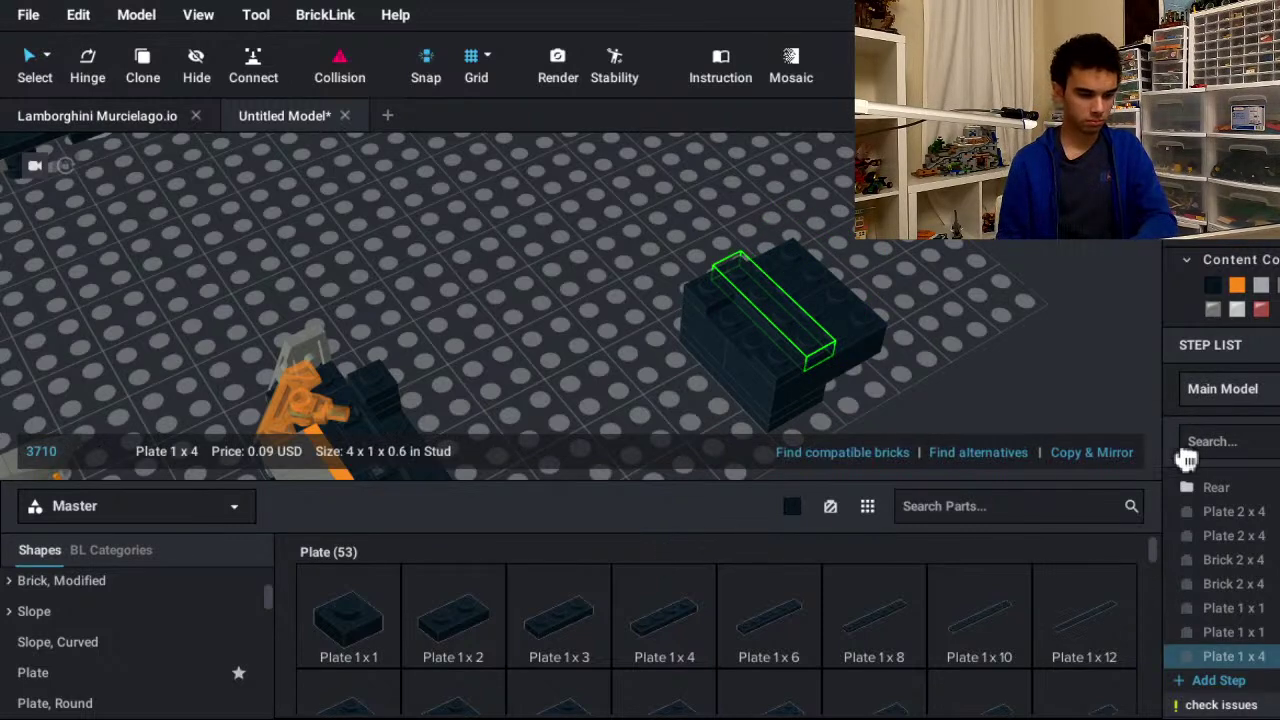
pyautogui.press('Escape')
pyautogui.scroll(-1, 715, 625)
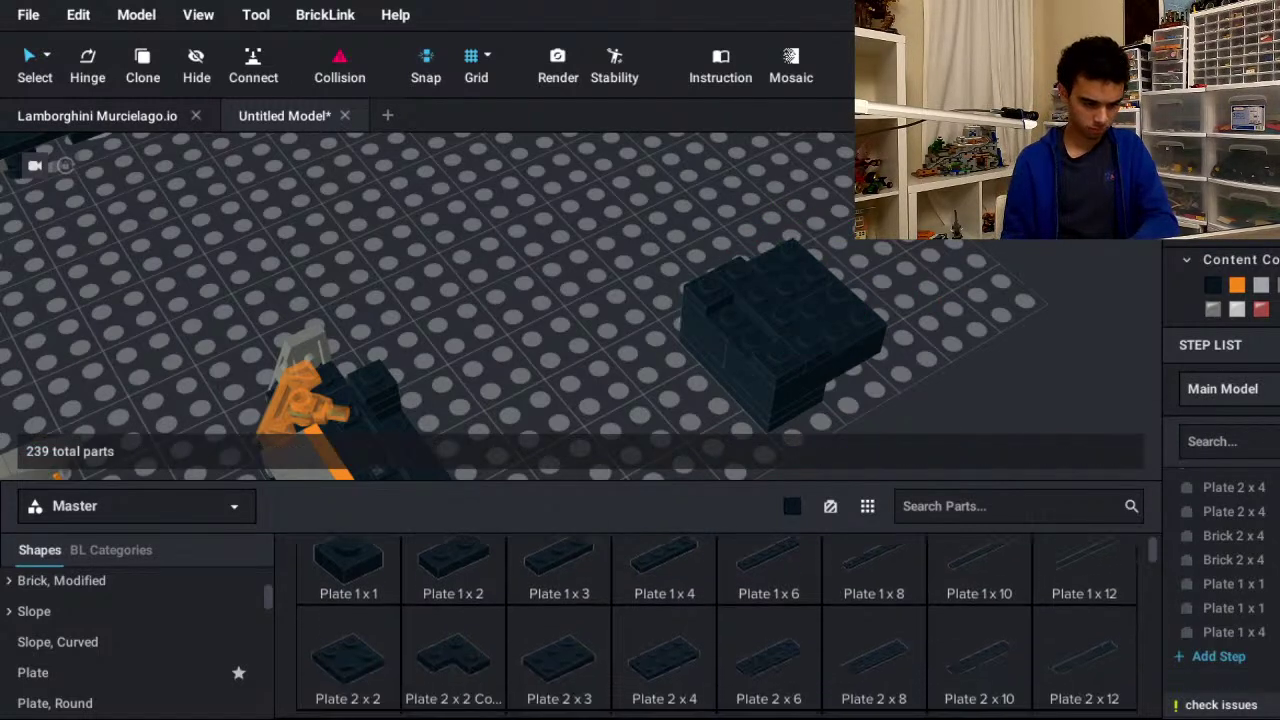
pyautogui.hotkey('ctrl', 'v')
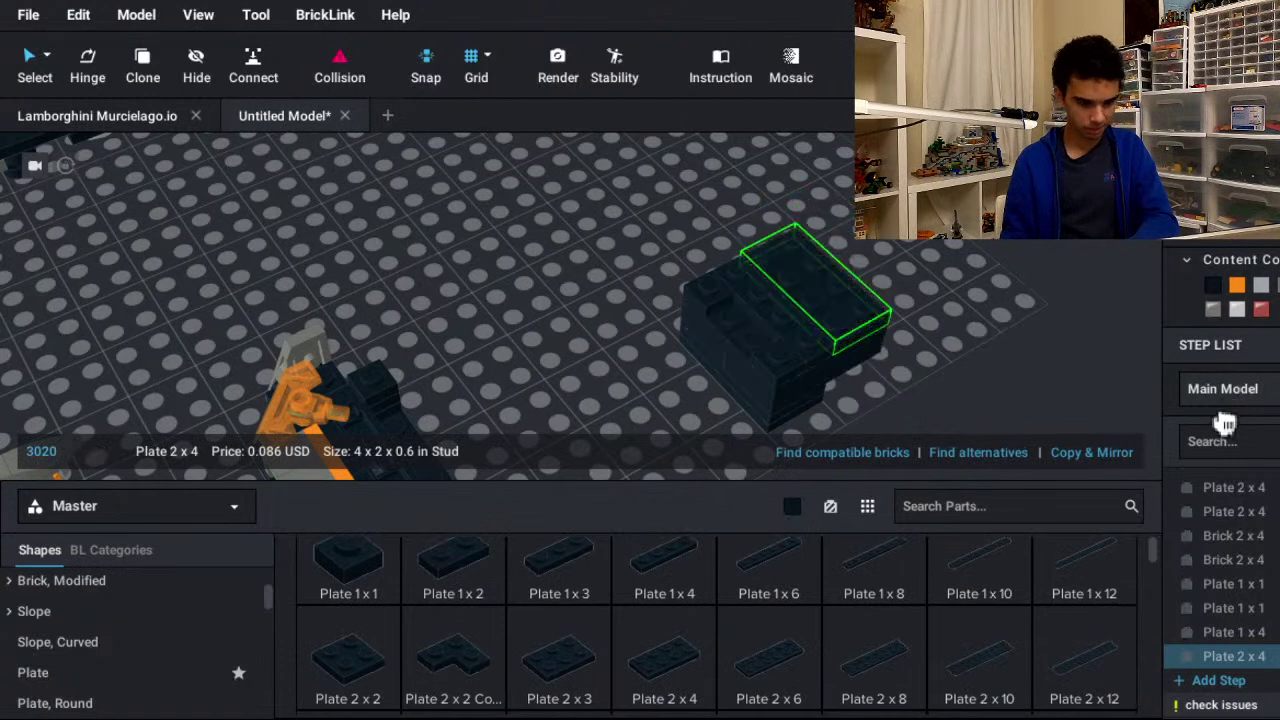
pyautogui.press('Escape')
pyautogui.hotkey('ctrl', 'v')
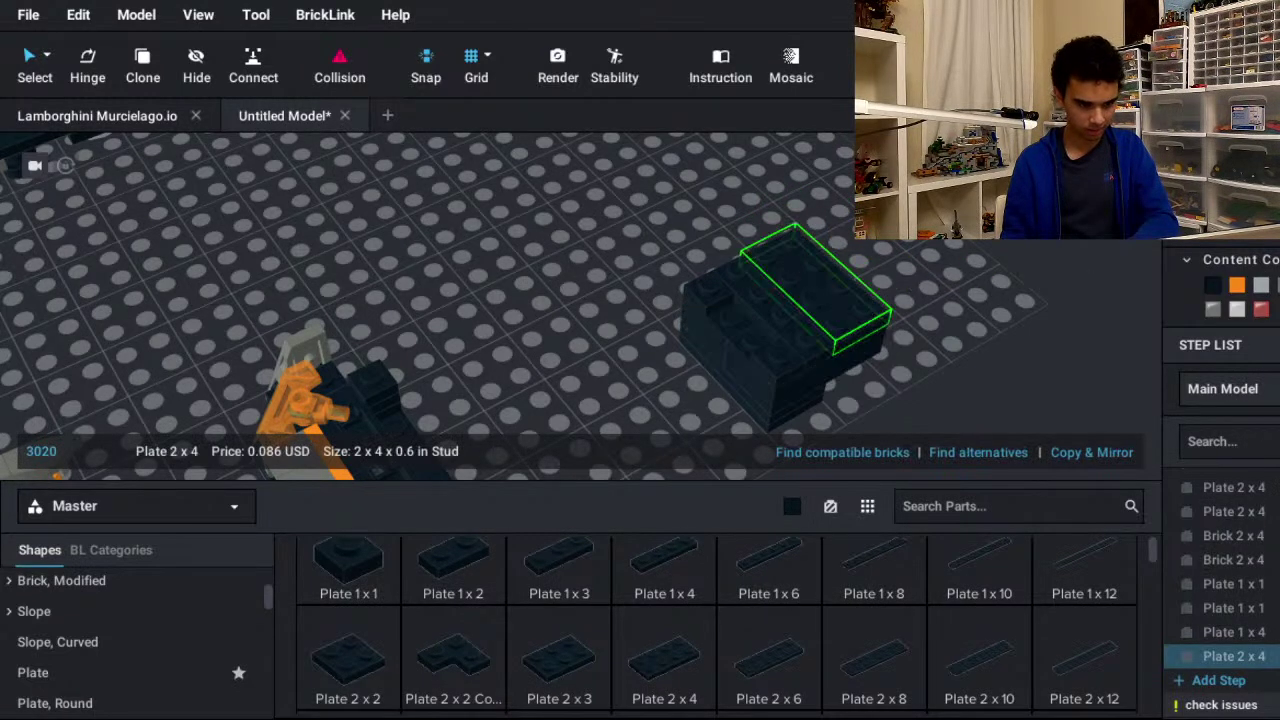
pyautogui.press('Escape')
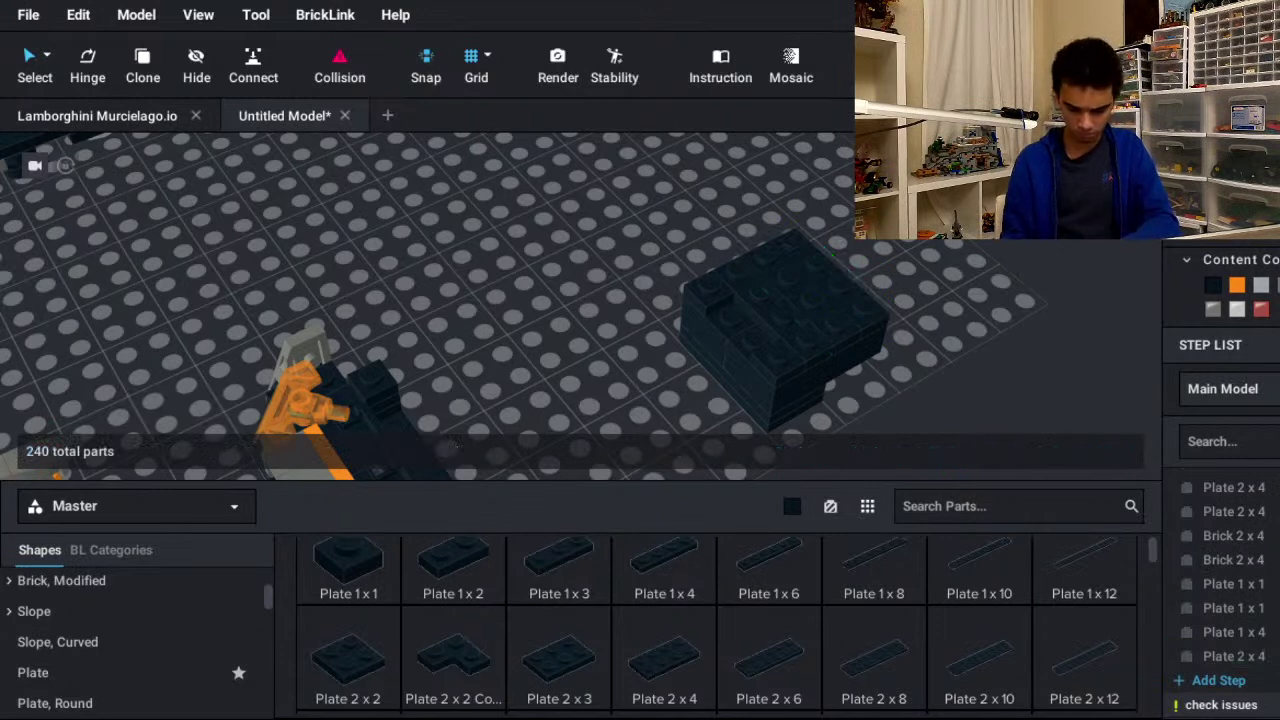
# - Try a Tile 2 x 2 with Groove on the upper Plate 2 x 4, and replace it with a Tile 1 x 2 with Groove at the outer edge
pyautogui.scroll(-3, 137, 663)
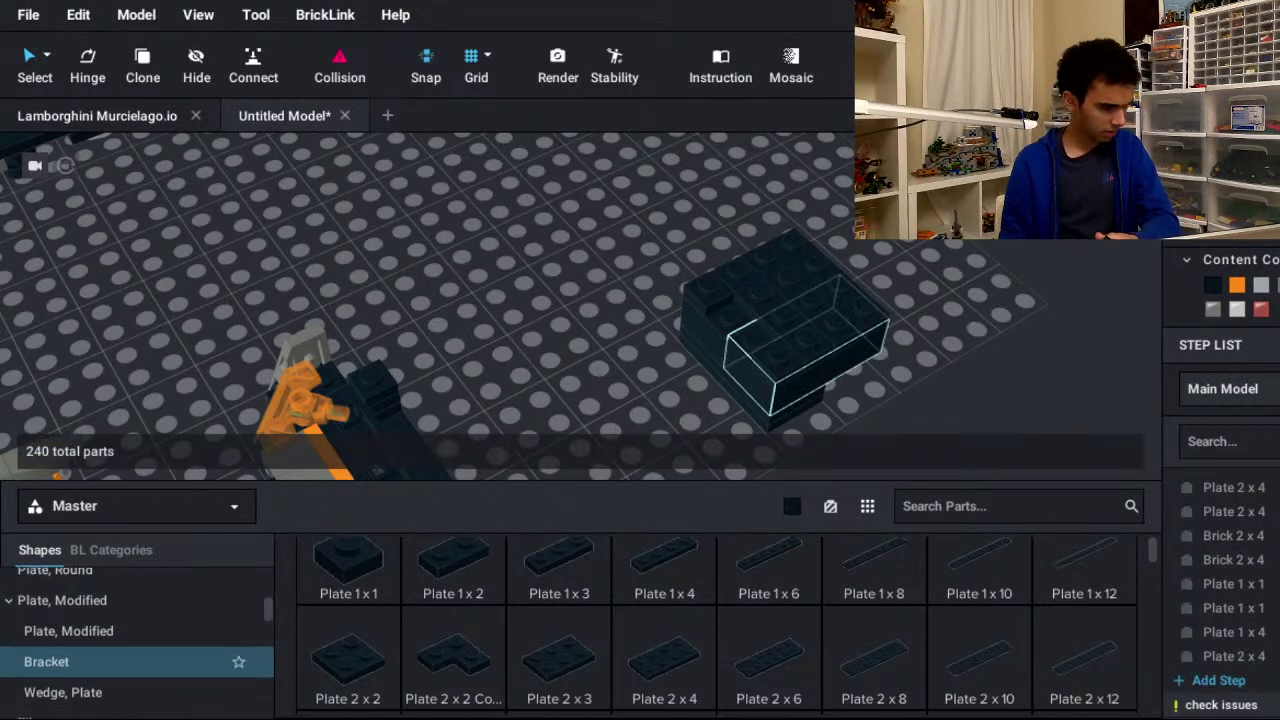
pyautogui.scroll(-2, 137, 663)
pyautogui.click(137, 663)
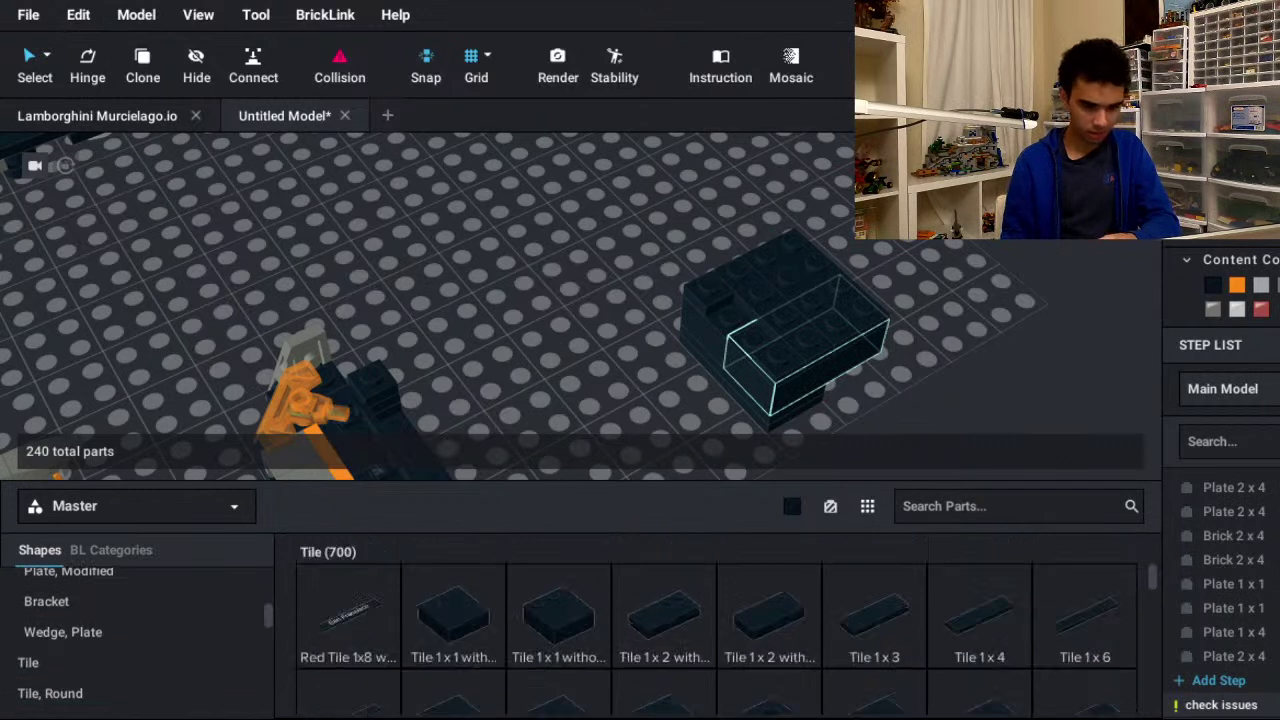
pyautogui.scroll(-1, 559, 650)
pyautogui.click(559, 655)
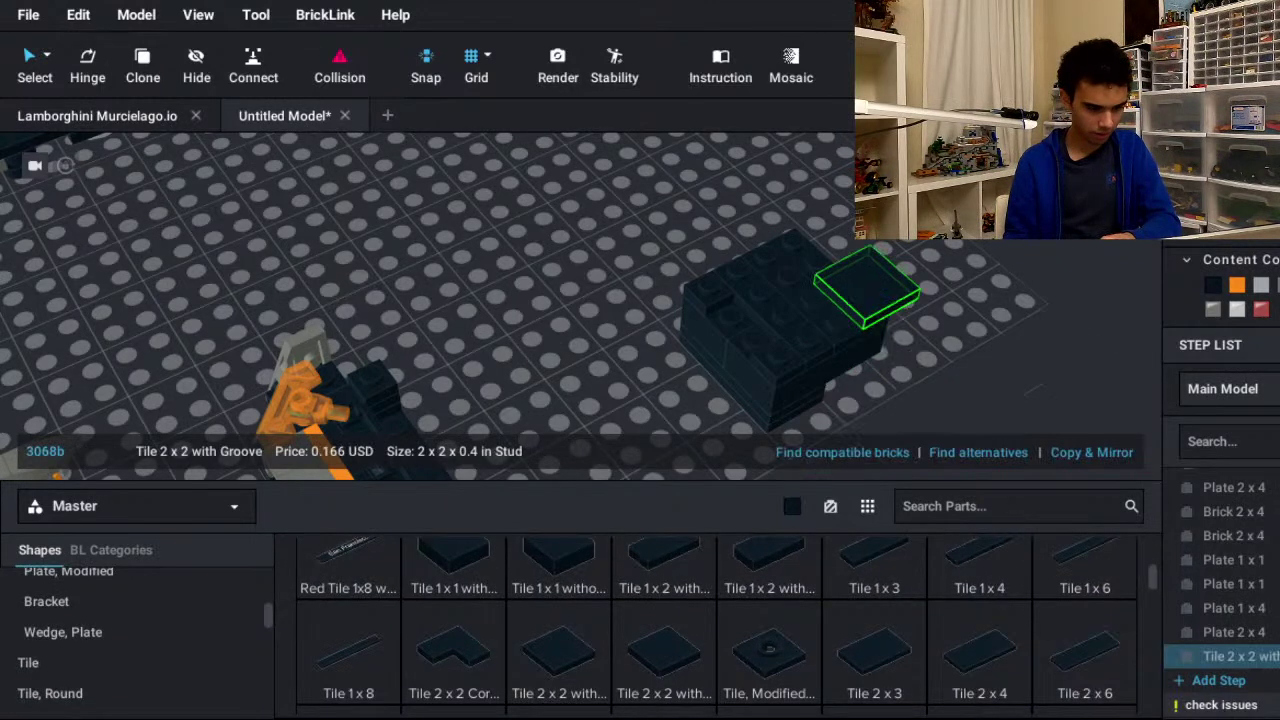
pyautogui.click(838, 281)
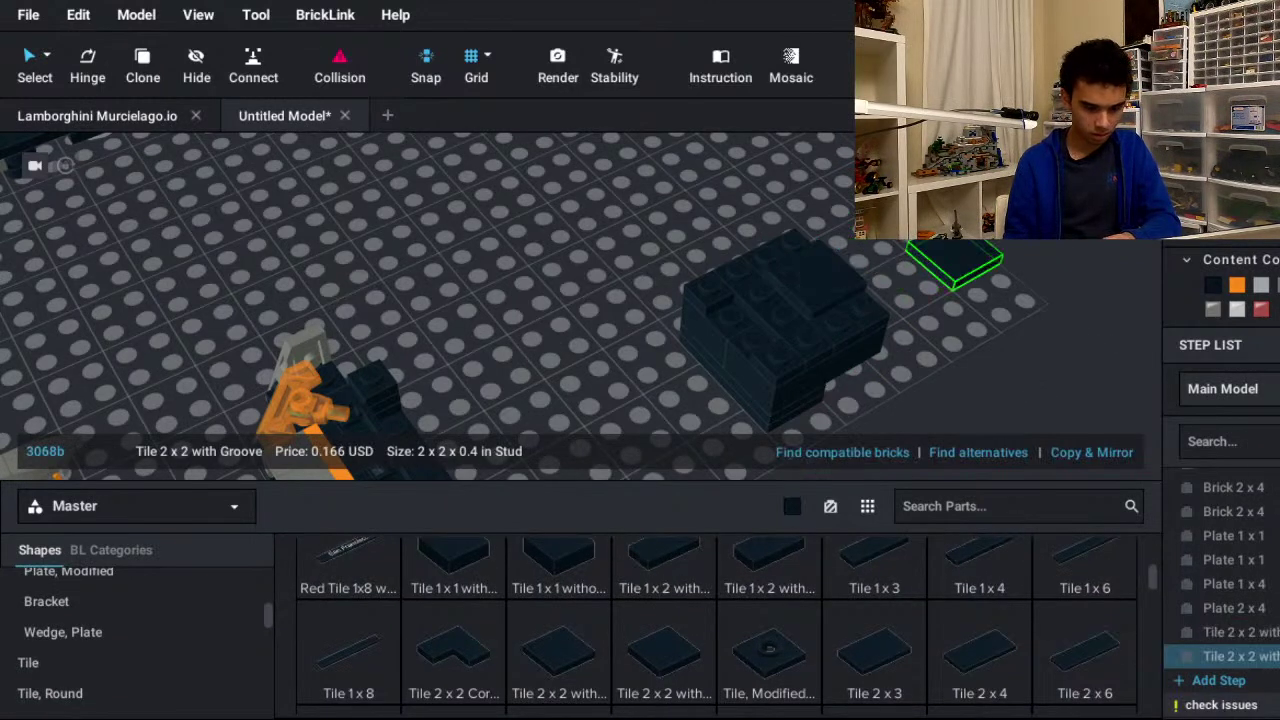
pyautogui.press('Escape')
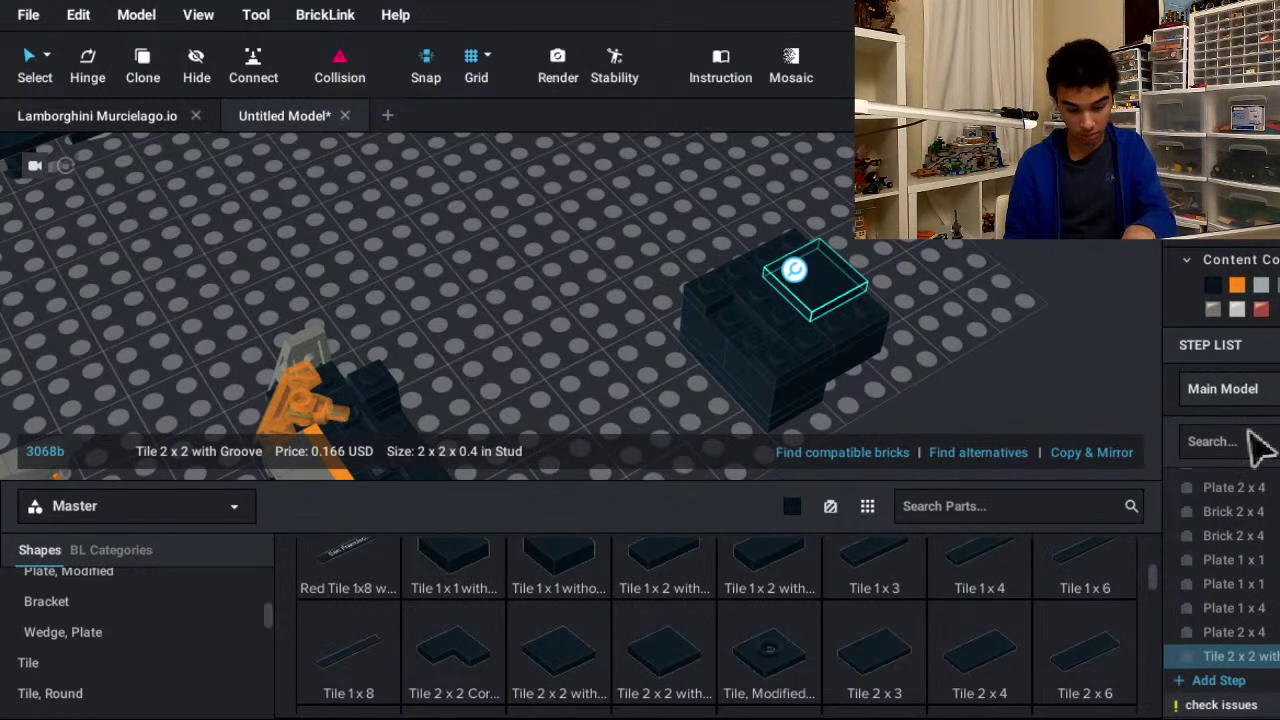
pyautogui.press('Delete')
pyautogui.hotkey('ctrl', 'z')
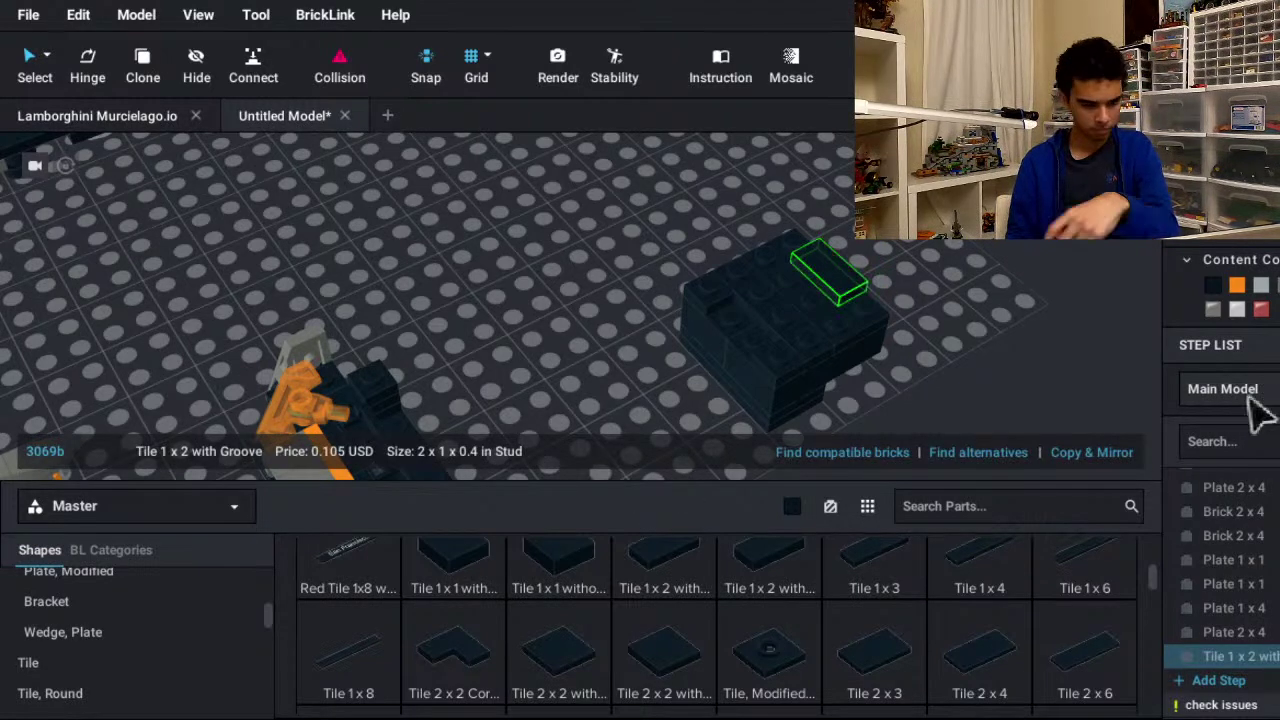
pyautogui.hotkey('ctrl', 'z')
# - Place a Tile, Modified 2 x 2 with Studs on Edge directly beside the Tile 1 x 2 on the assembly's top
pyautogui.scroll(-2, 137, 632)
pyautogui.scroll(-2, 137, 620)
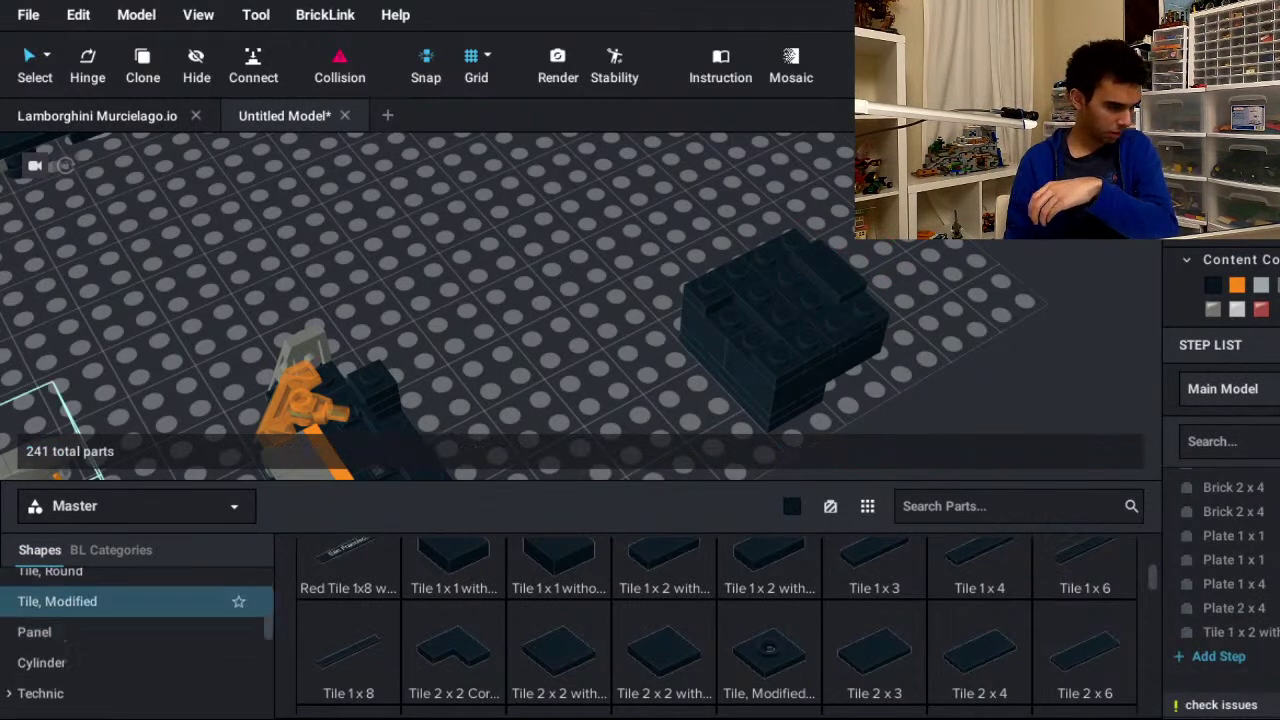
pyautogui.click(100, 600)
pyautogui.scroll(-5, 716, 628)
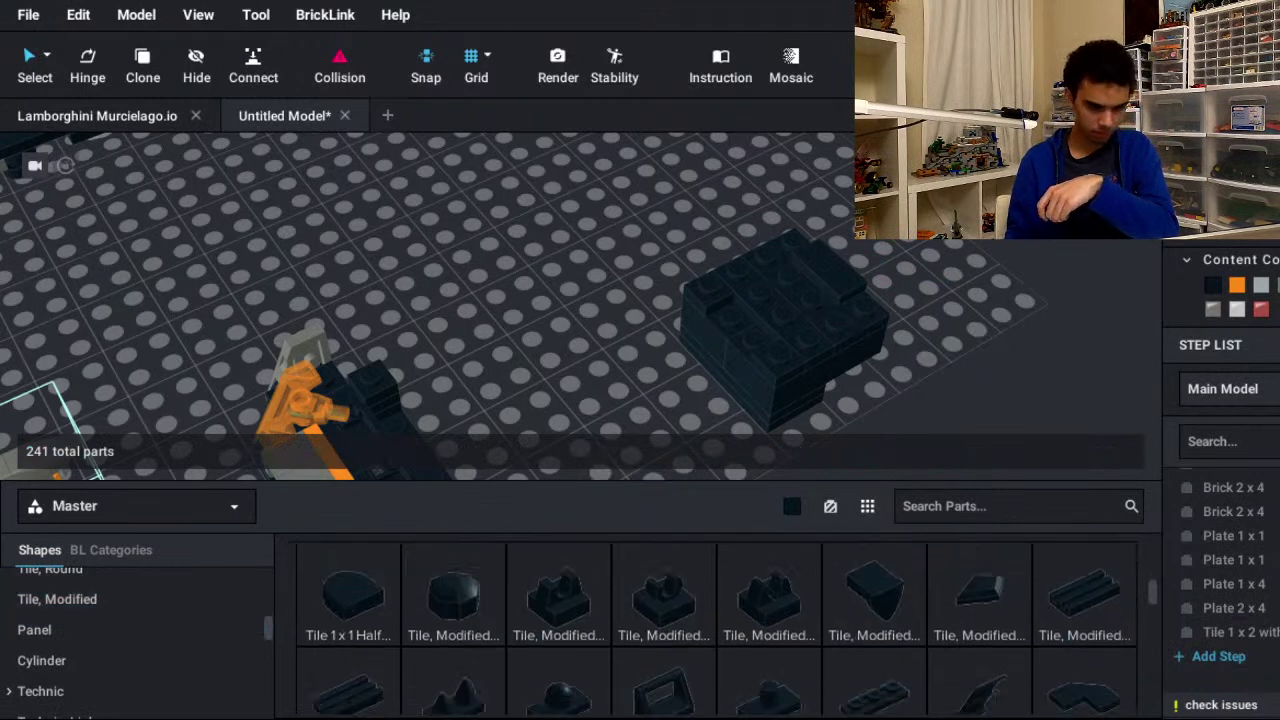
pyautogui.press('Up')
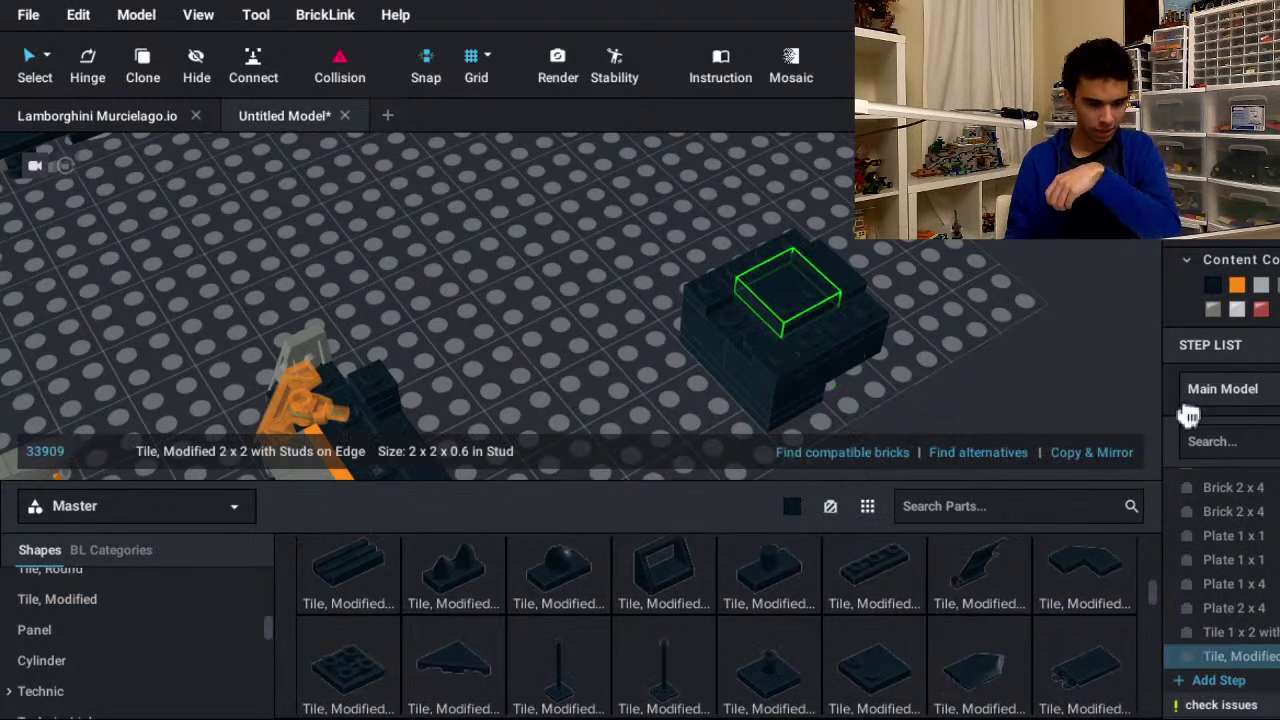
pyautogui.hotkey('ctrl', 'z')
pyautogui.hotkey('ctrl', 'z')
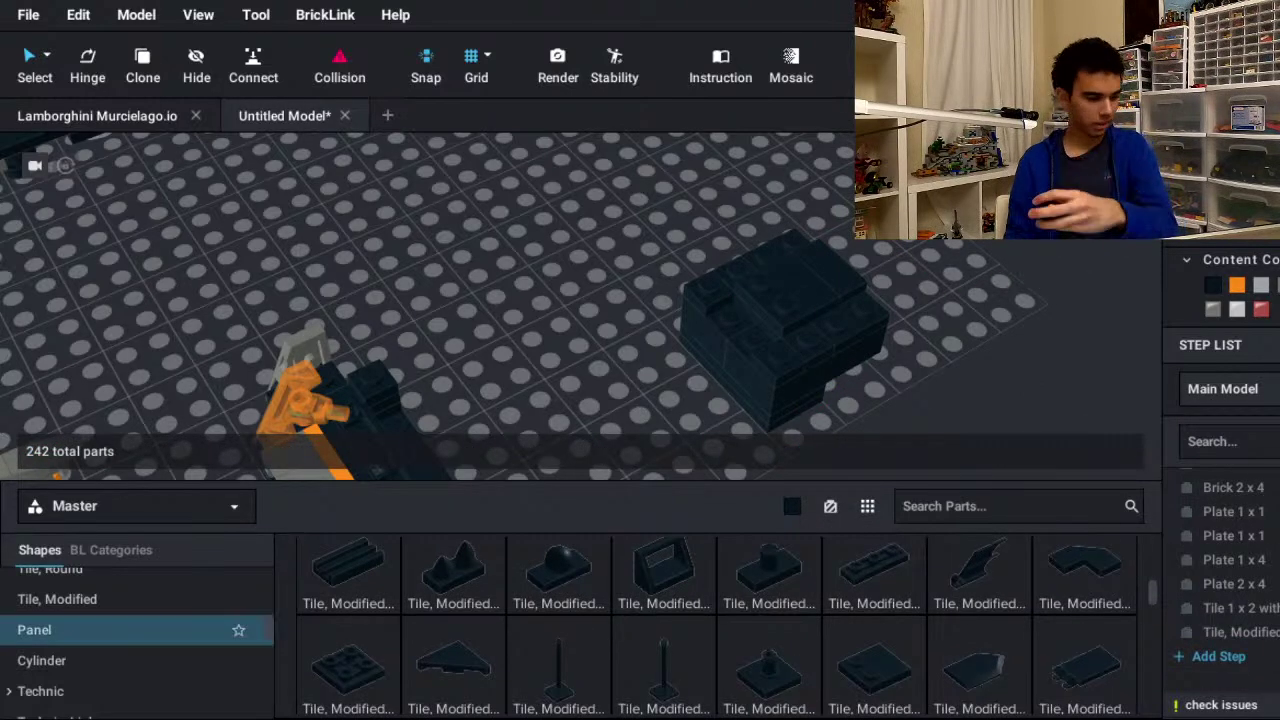
# - Place three Plate 1 x 2 parts on the exposed studs on top of the new black assembly
pyautogui.scroll(5, 130, 628)
pyautogui.scroll(3, 130, 615)
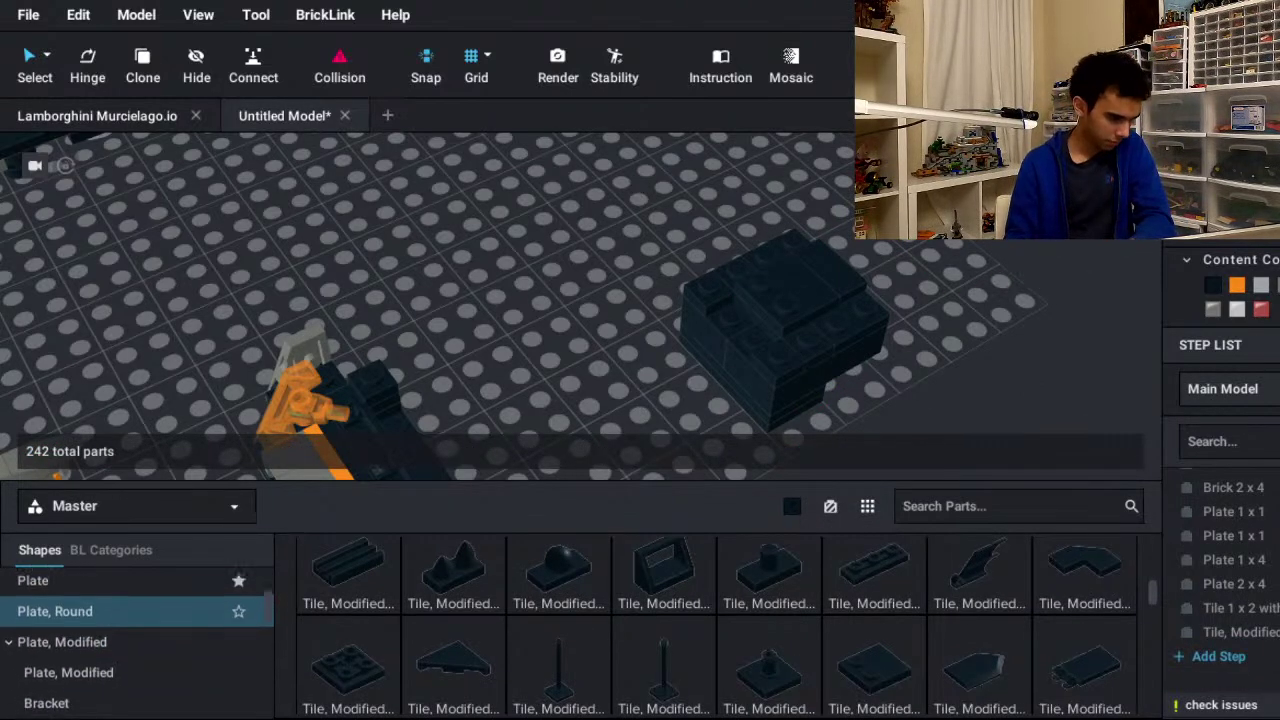
pyautogui.click(130, 603)
pyautogui.hotkey('ctrl', 'y')
pyautogui.hotkey('ctrl', 'y')
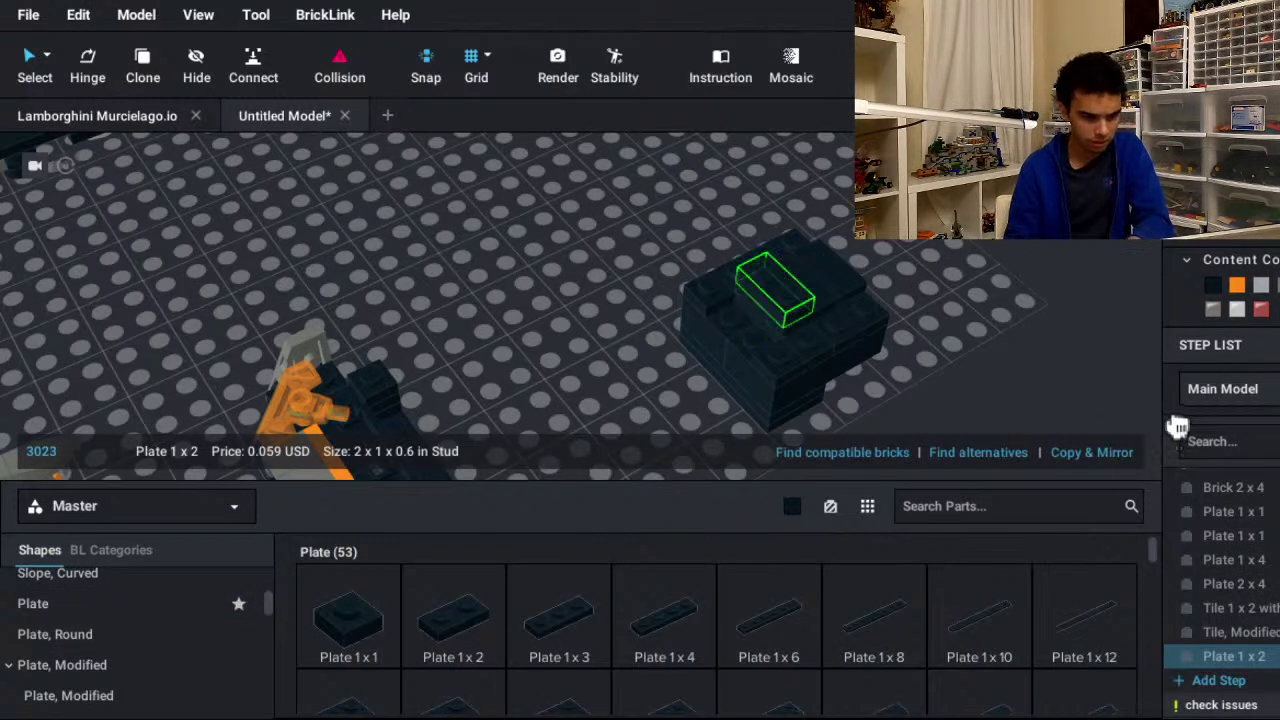
pyautogui.hotkey('ctrl', 'y')
pyautogui.hotkey('ctrl', 'y')
pyautogui.hotkey('ctrl', 'y')
pyautogui.hotkey('ctrl', 'y')
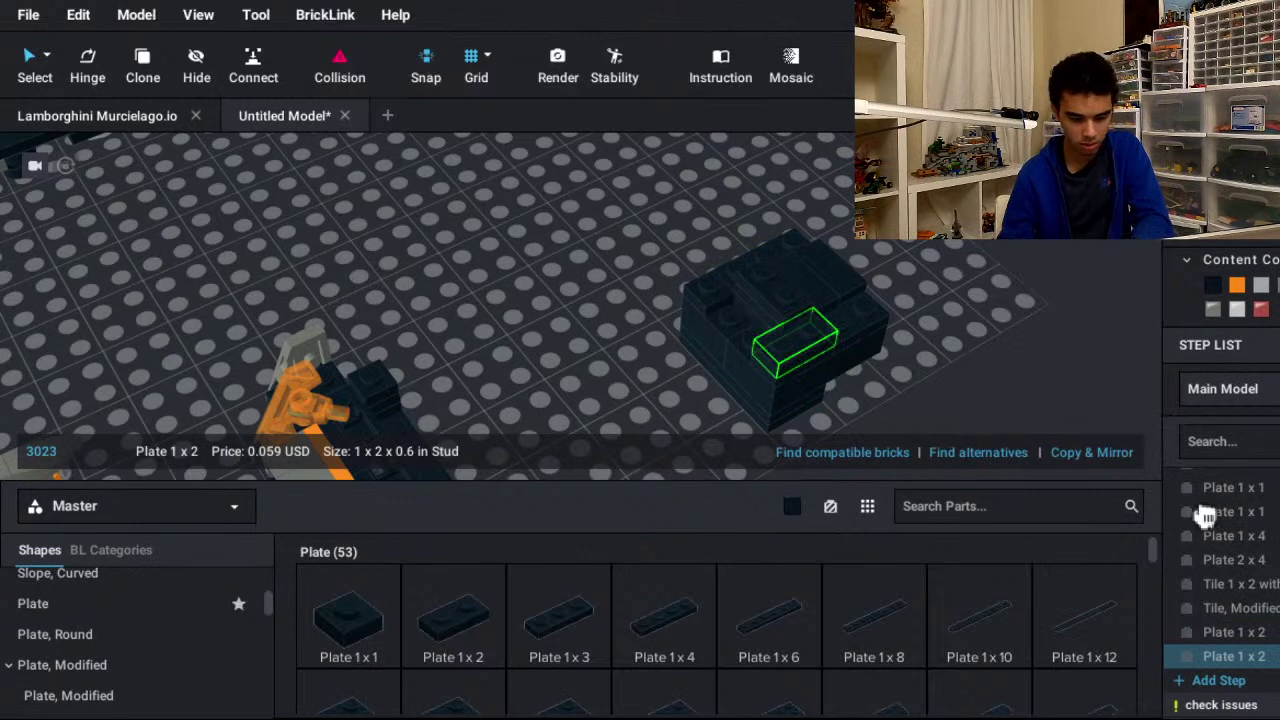
pyautogui.hotkey('ctrl', 'z')
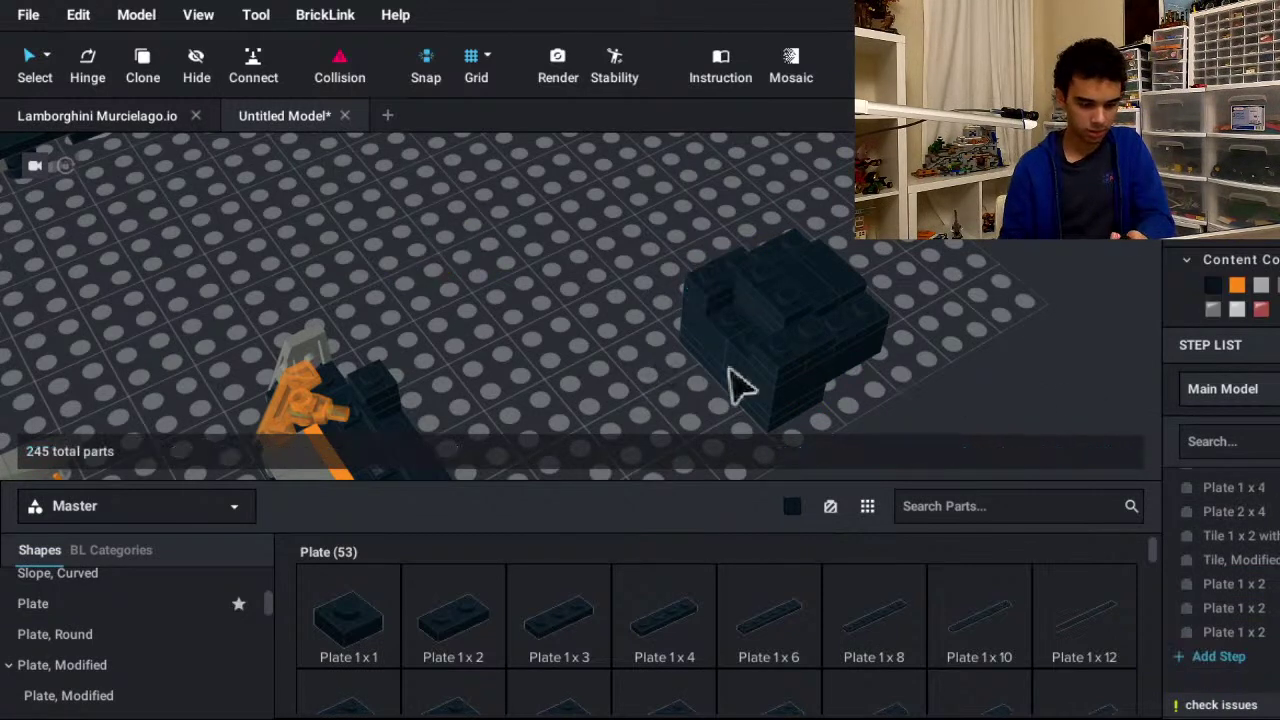
# - Add two Plate 1 x 1 parts on top of the black assembly
pyautogui.hotkey('ctrl', 'y')
pyautogui.hotkey('ctrl', 'y')
pyautogui.hotkey('ctrl', 'y')
pyautogui.hotkey('ctrl', 'y')
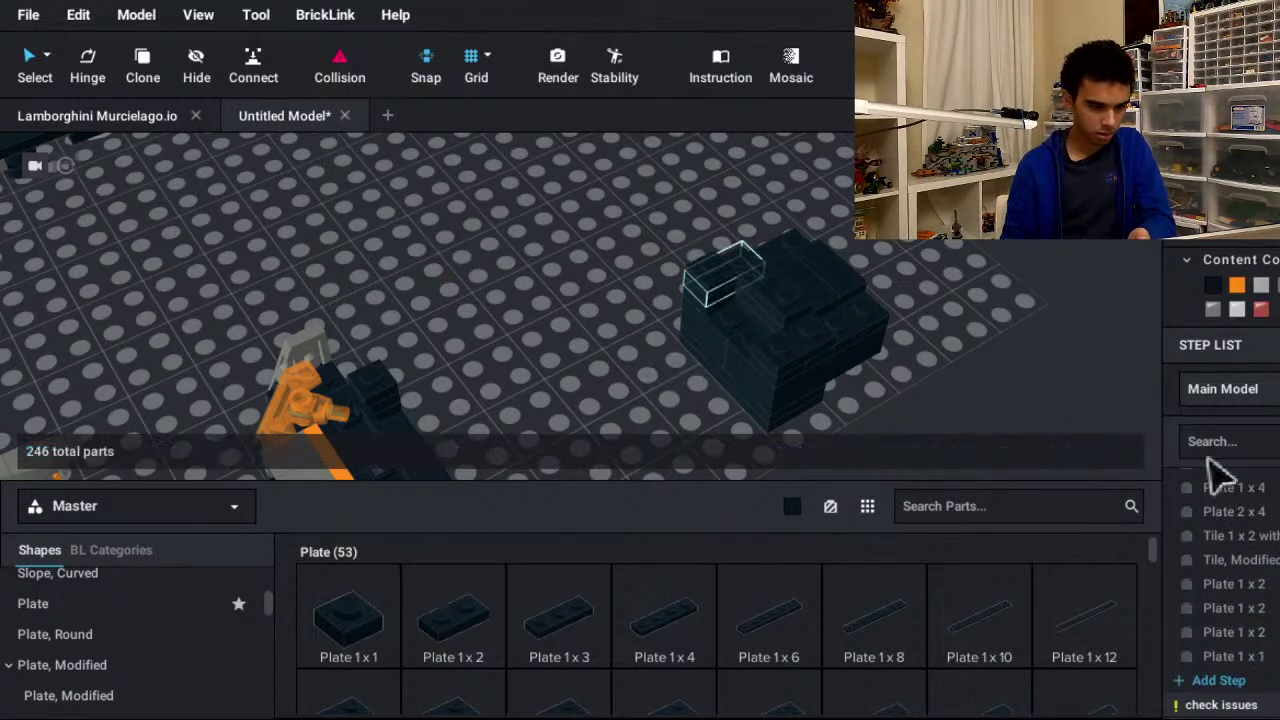
pyautogui.hotkey('ctrl', 'z')
# - Place a Slope, Curved 2 x 2 No Studs in the middle of the assembly's top
pyautogui.scroll(3, 130, 622)
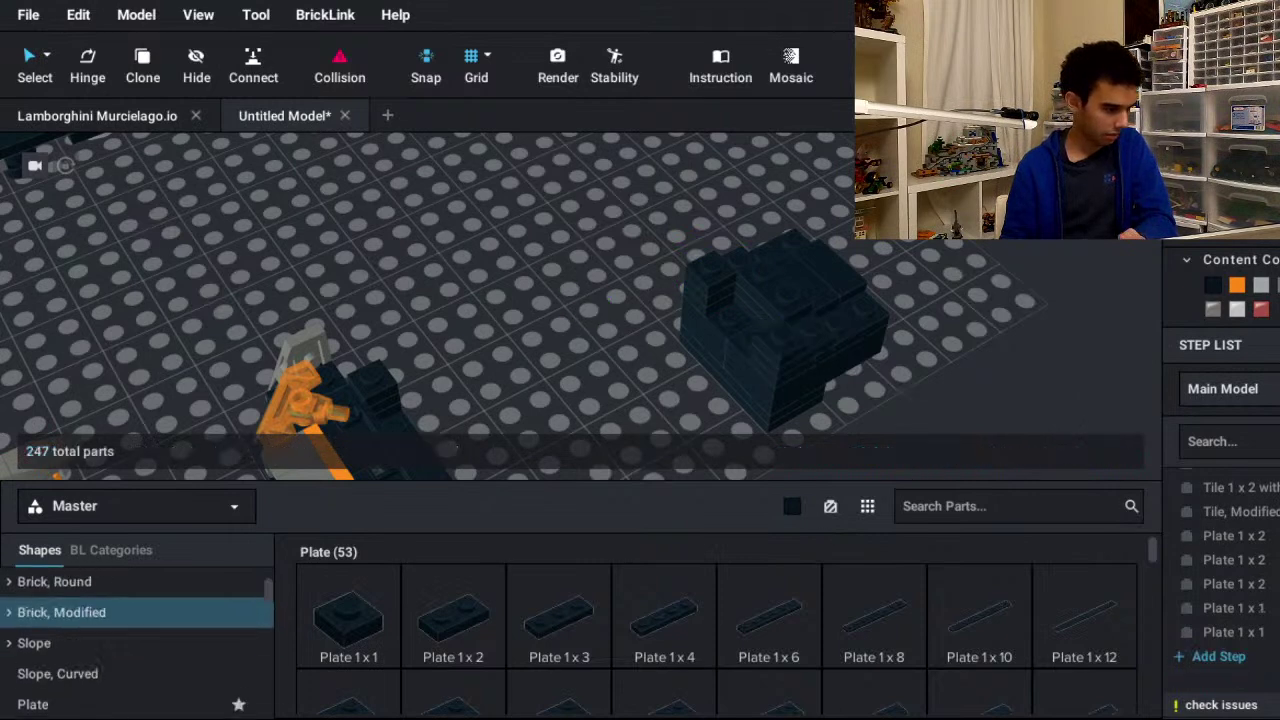
pyautogui.scroll(-3, 130, 620)
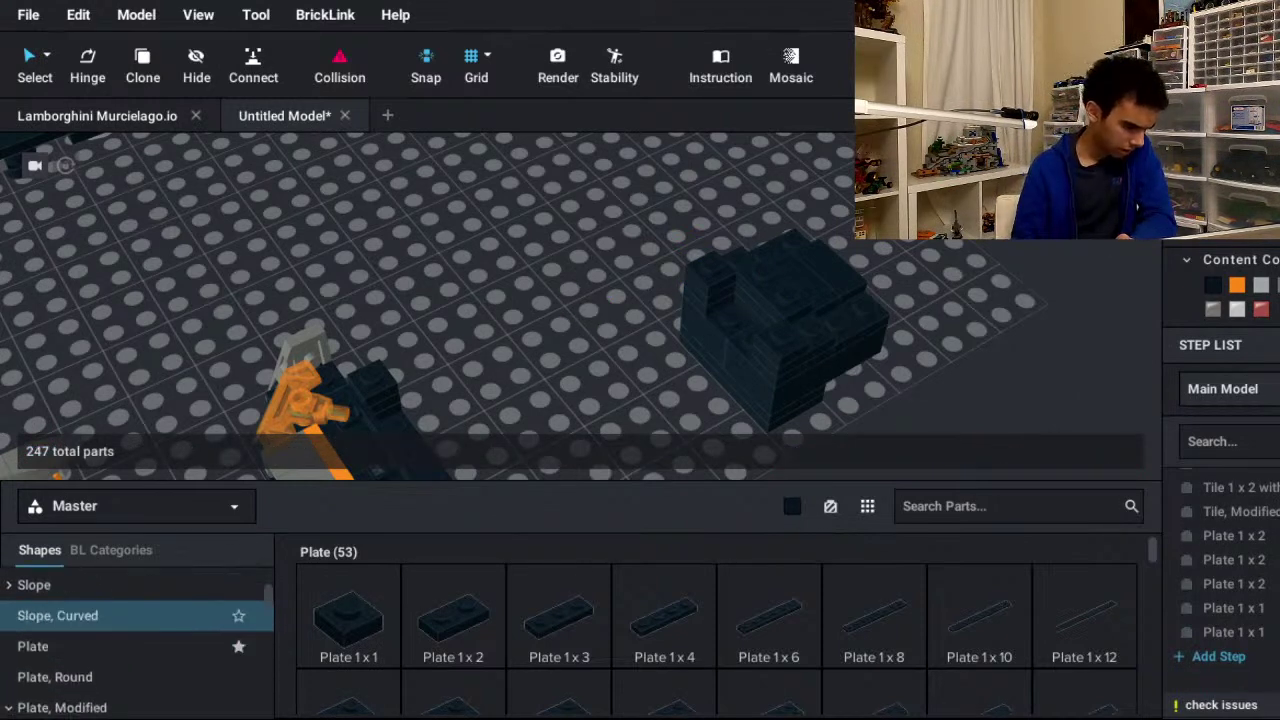
pyautogui.click(130, 614)
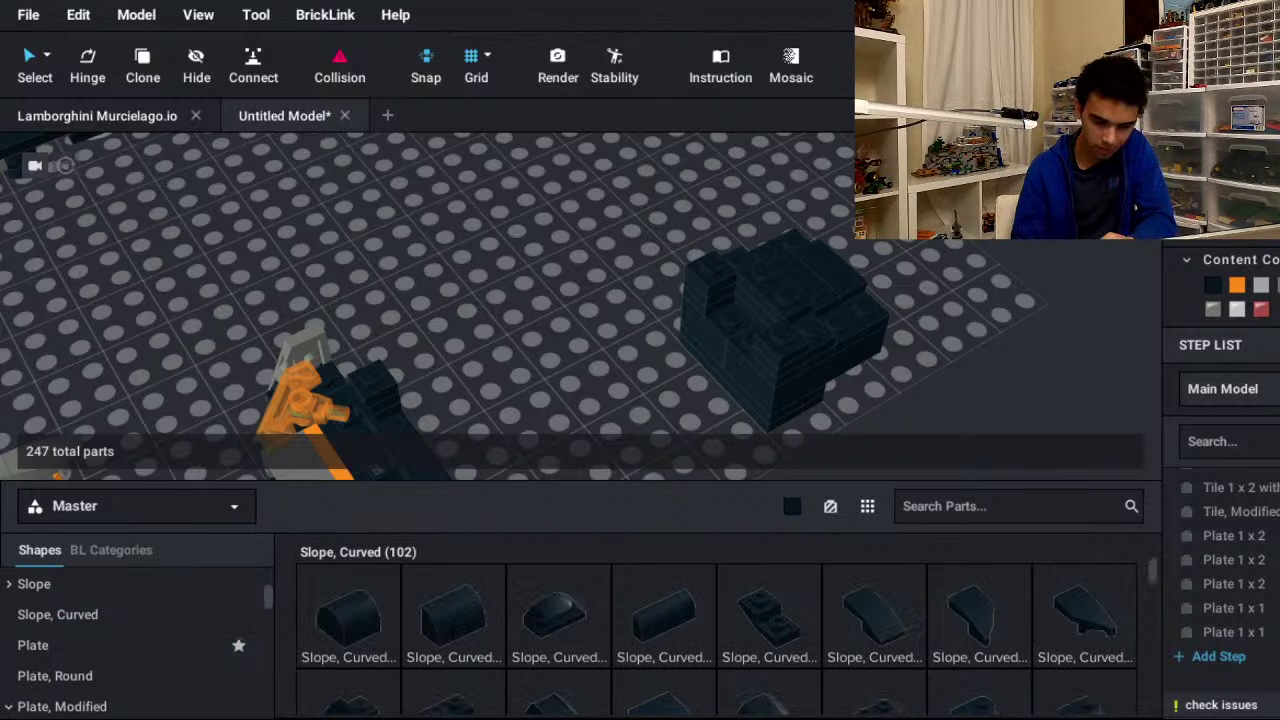
pyautogui.scroll(-1, 716, 620)
pyautogui.scroll(2, 716, 620)
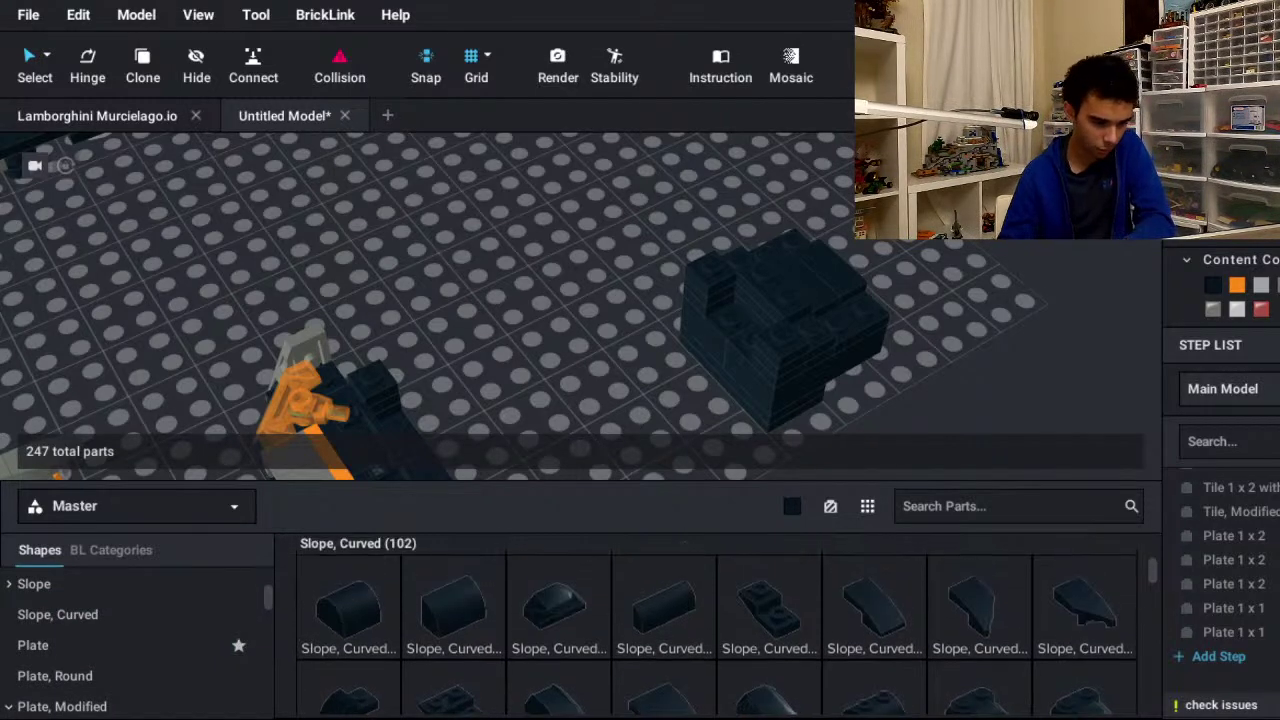
pyautogui.scroll(-1, 716, 620)
pyautogui.moveTo(664, 650); pyautogui.dragTo(790, 272)
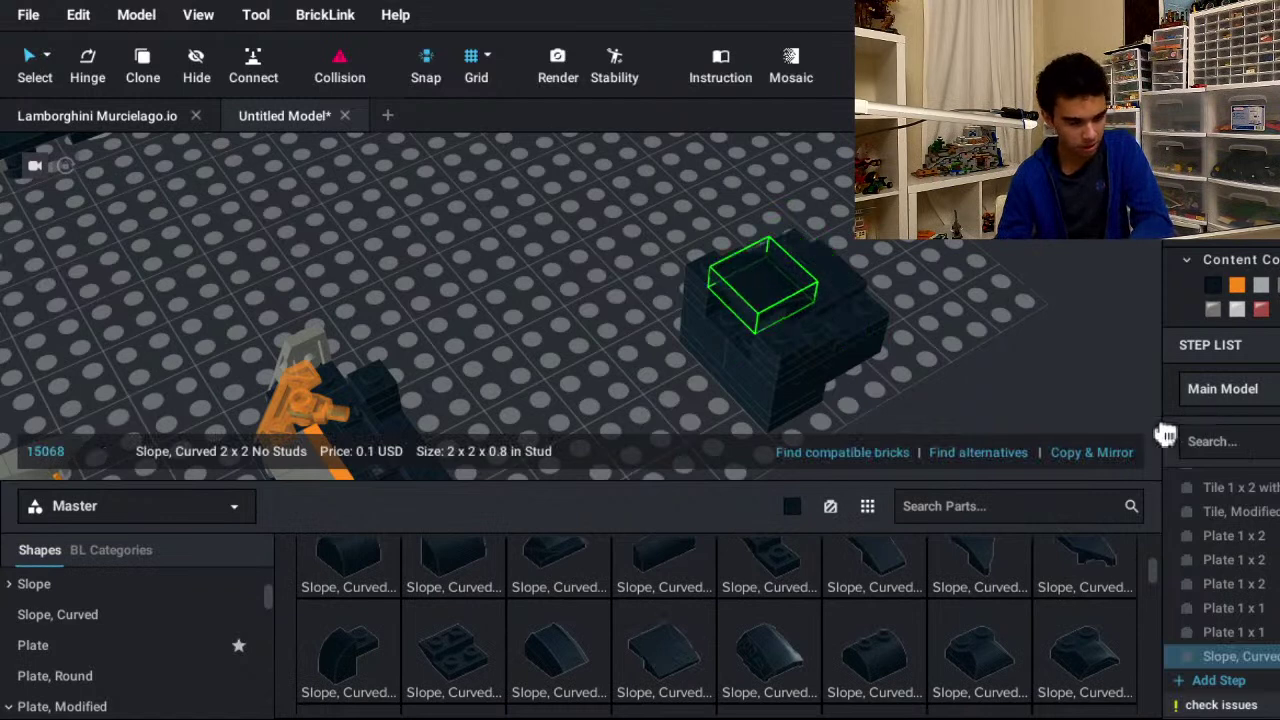
pyautogui.press('Delete')
# - Place a Slope, Curved 4 x 1 No Studs along each side of the assembly's top, flanking the 2 x 2 curved slope
pyautogui.scroll(-1, 716, 620)
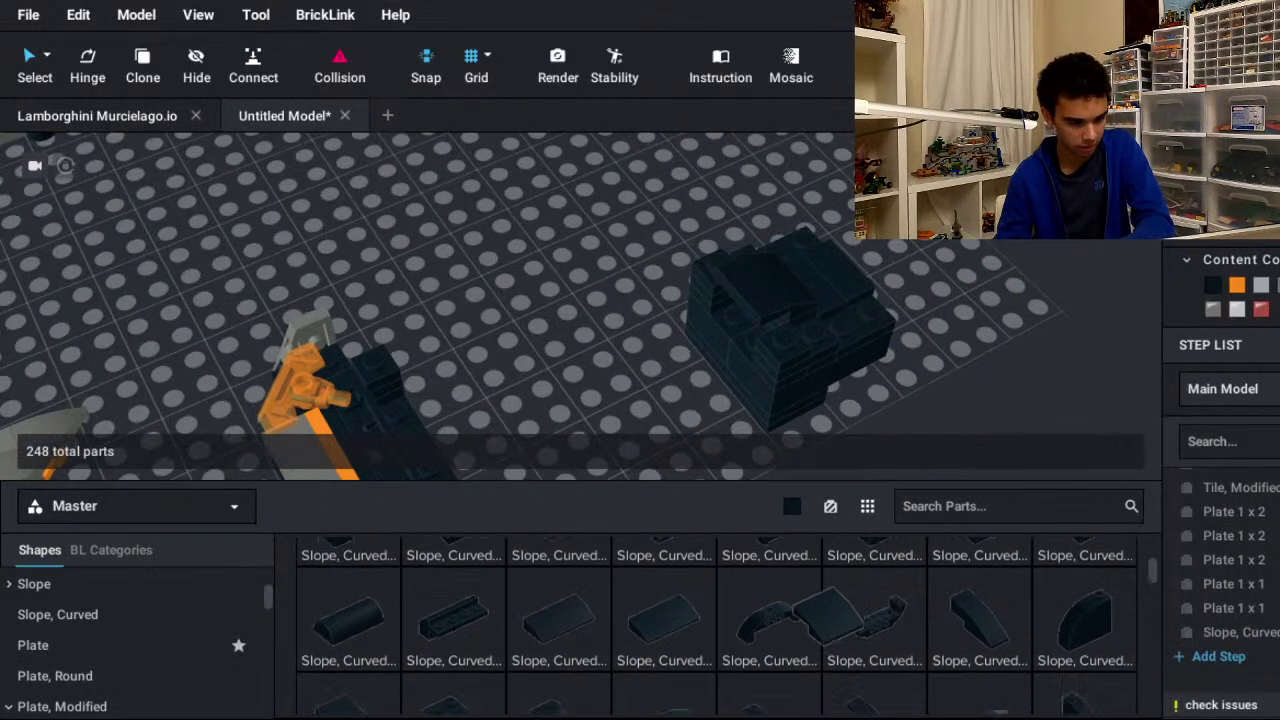
pyautogui.moveTo(874, 662); pyautogui.dragTo(835, 320)
pyautogui.press('Right')
pyautogui.click(1250, 474)
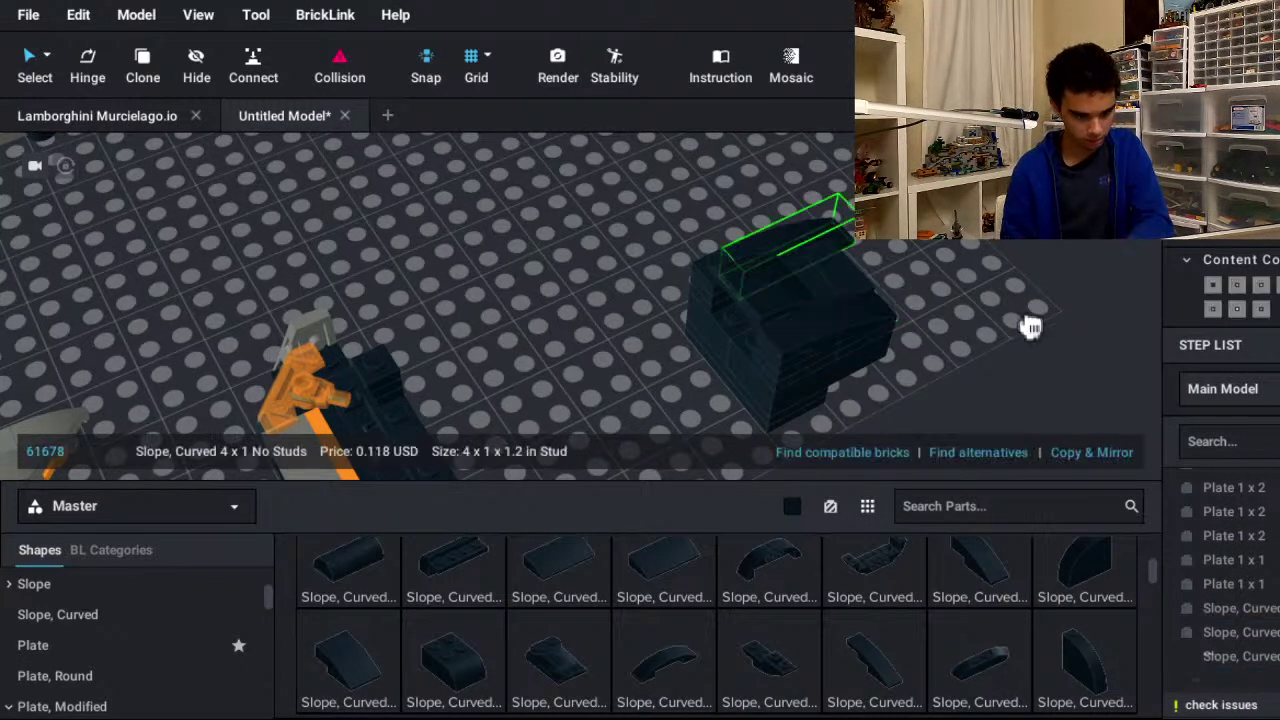
pyautogui.click(1144, 343)
pyautogui.press('Escape')
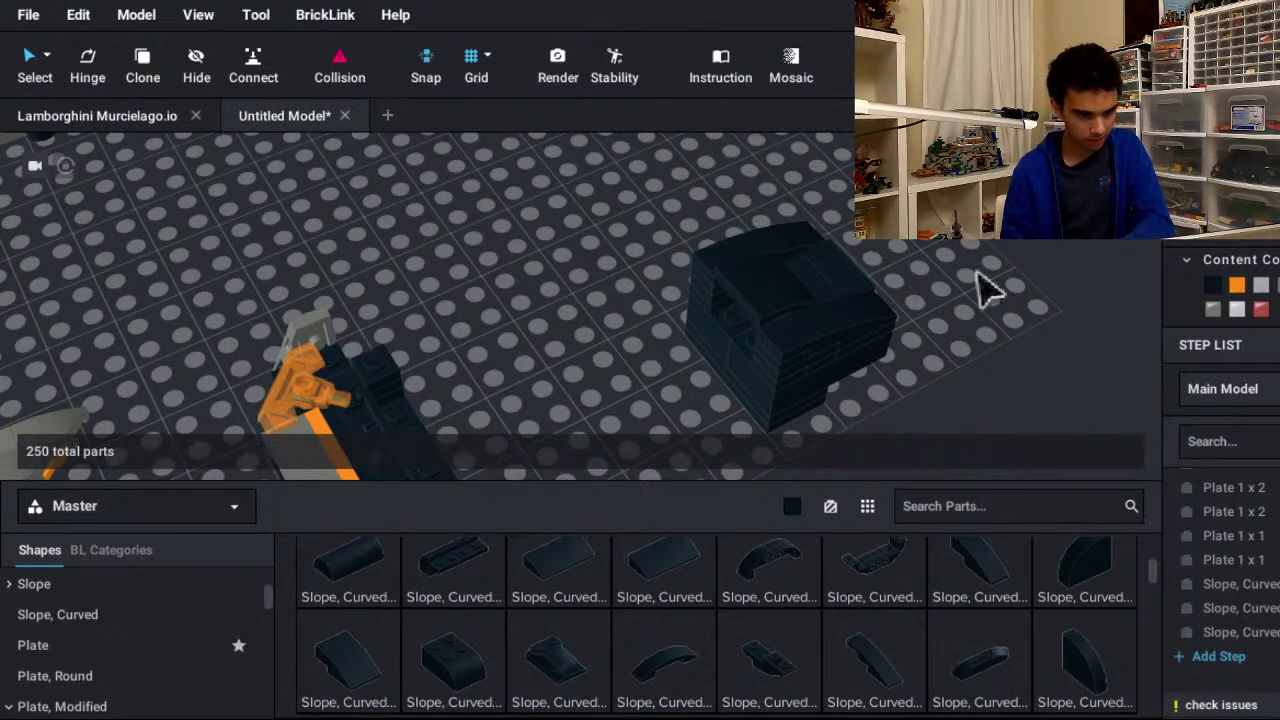
# - Group all 18 parts of the finished black assembly into a submodel named engine
pyautogui.moveTo(650, 180); pyautogui.dragTo(908, 439)
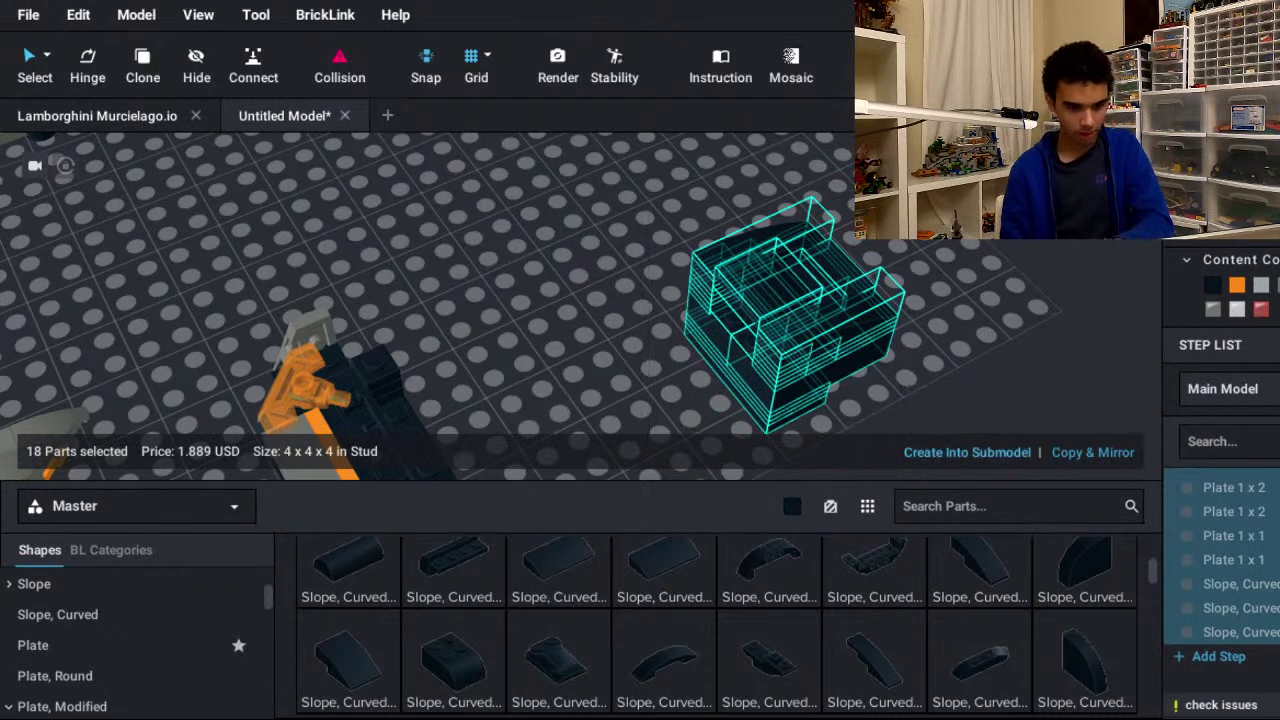
pyautogui.click(967, 452)
pyautogui.write('engine')
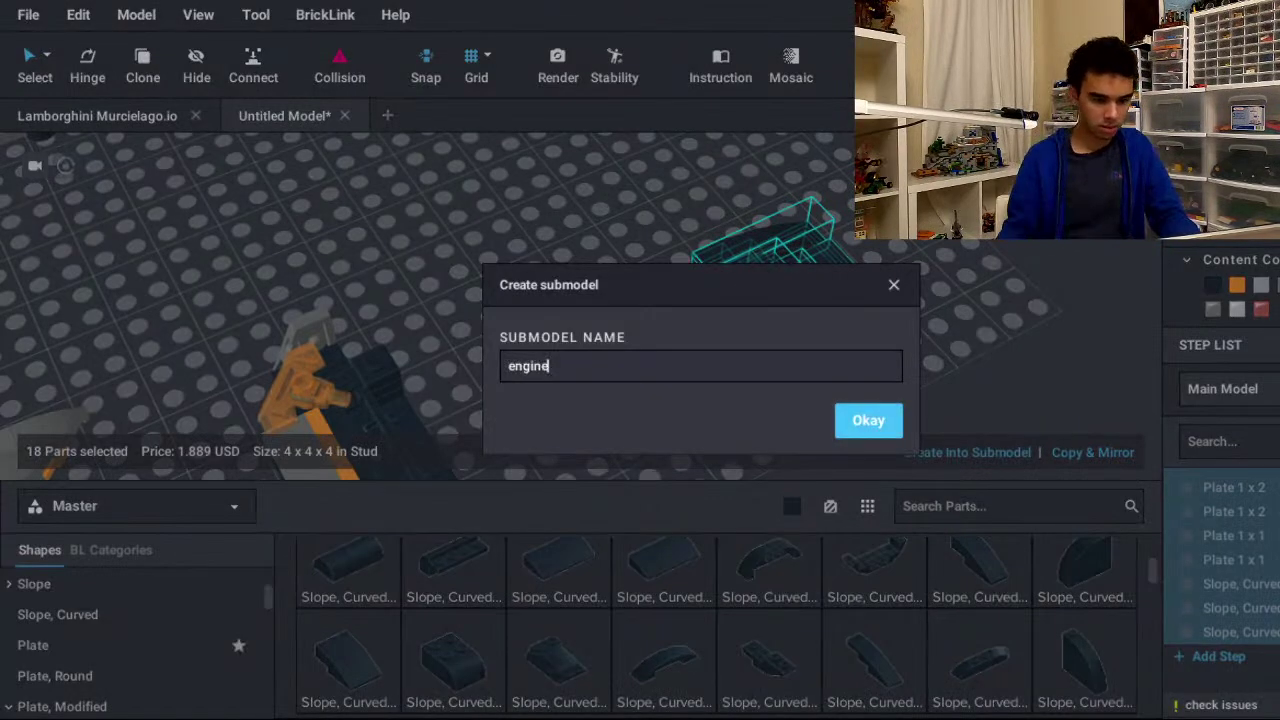
pyautogui.press('Return')
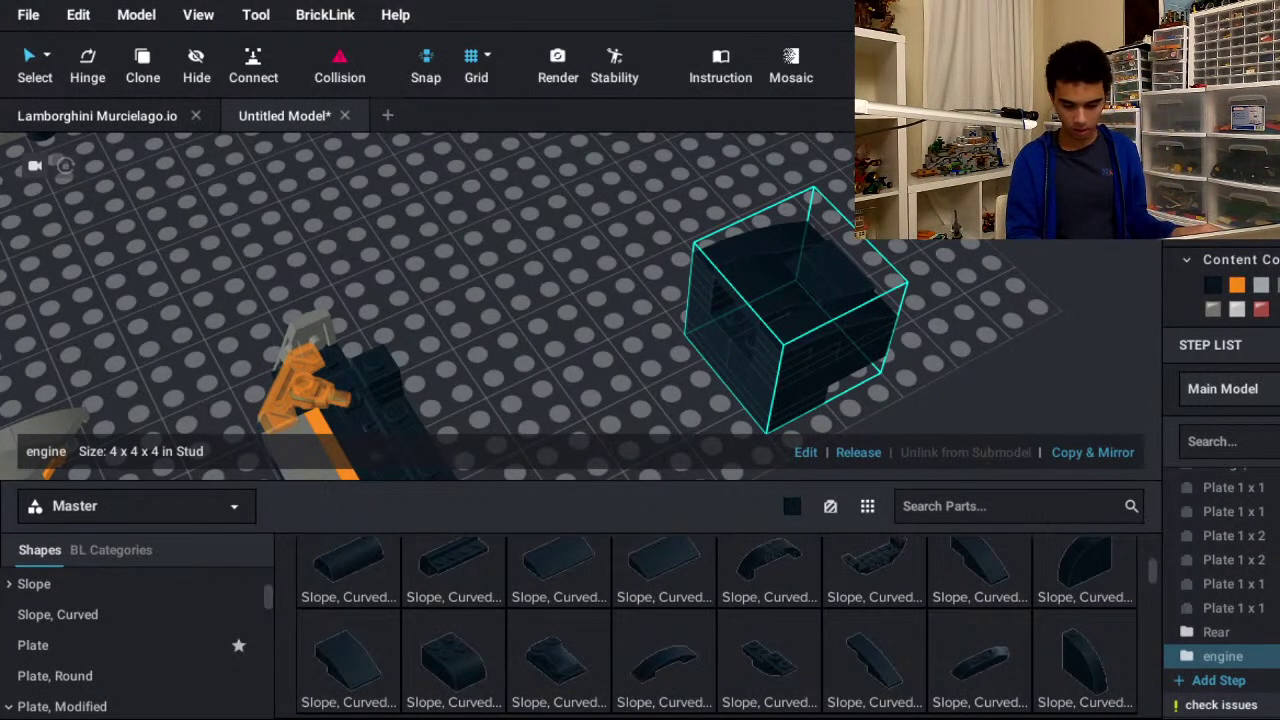
pyautogui.click(896, 475)
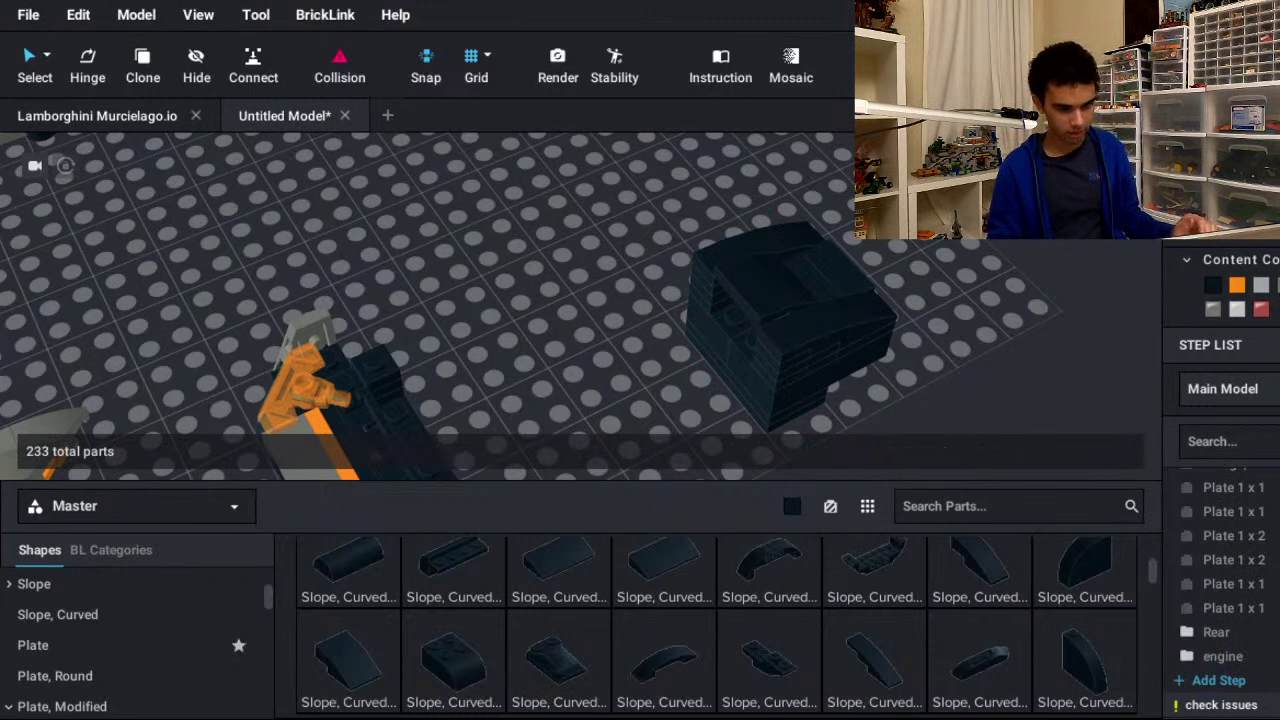
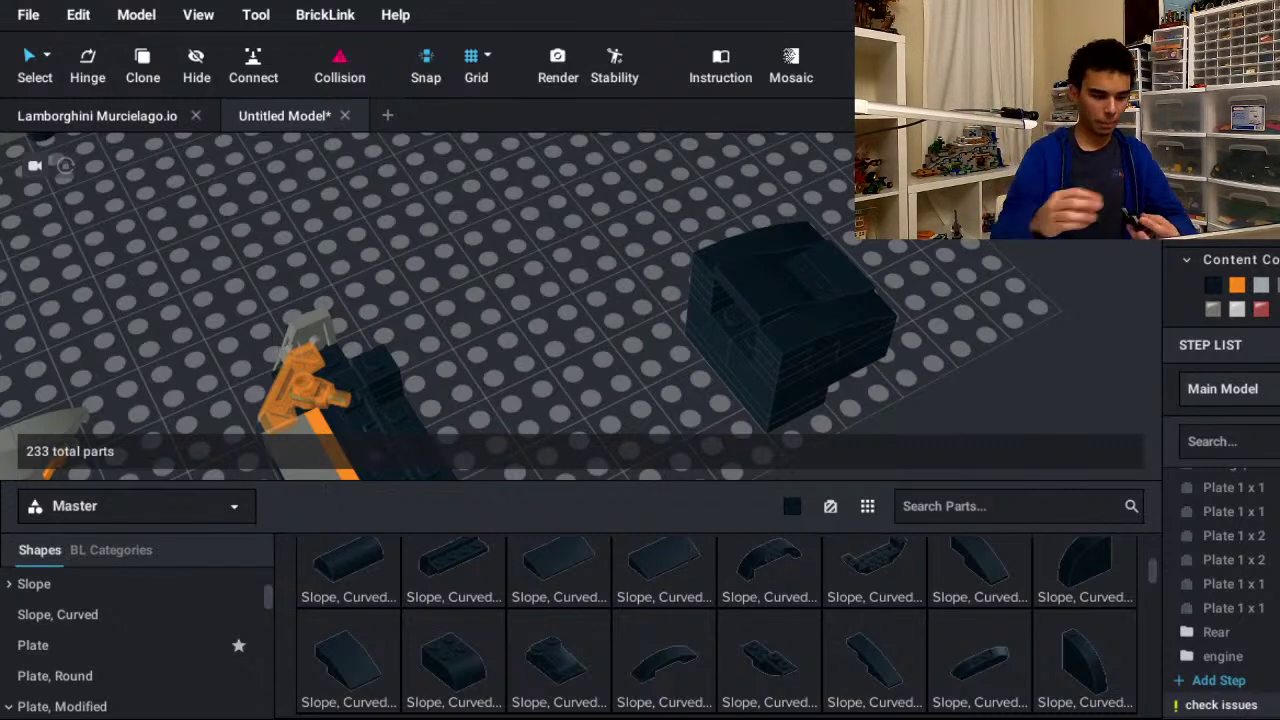
# - Move the engine submodel across the baseplate to the free area beside the grey body section
pyautogui.moveTo(818, 345); pyautogui.dragTo(598, 373)
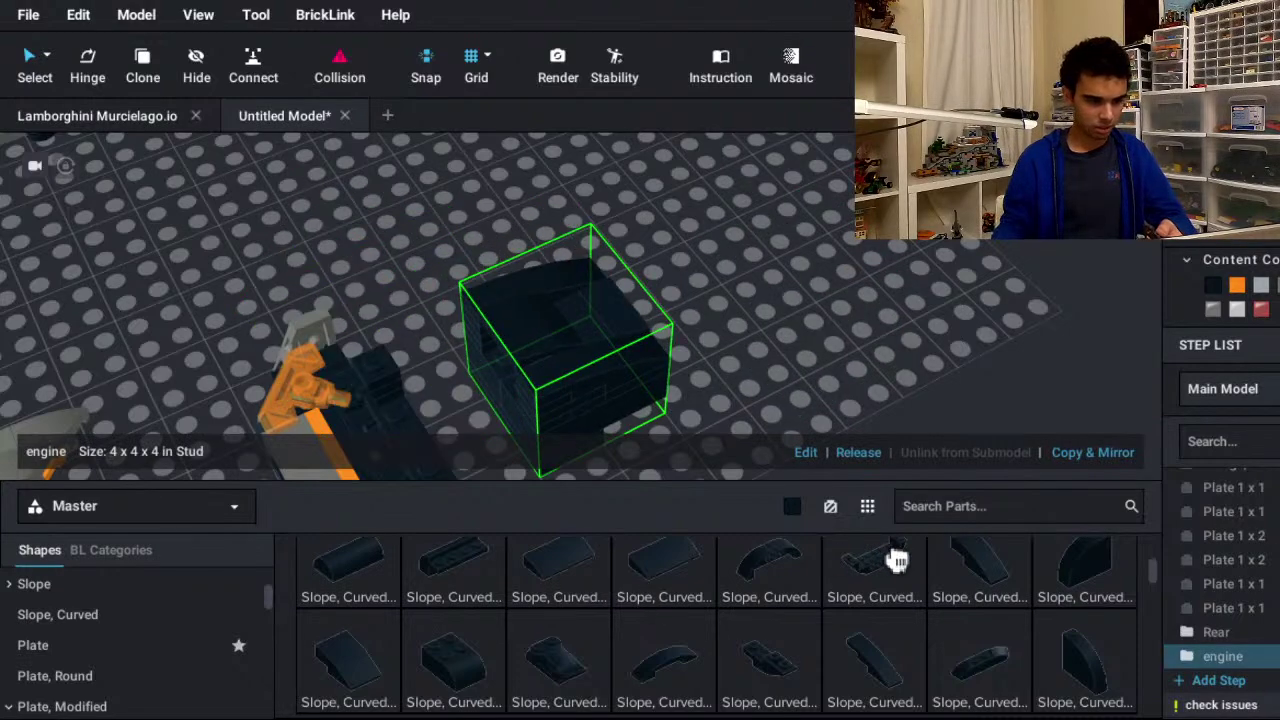
pyautogui.moveTo(606, 373); pyautogui.dragTo(1046, 361, button='middle')
pyautogui.moveTo(1046, 361); pyautogui.dragTo(582, 275)
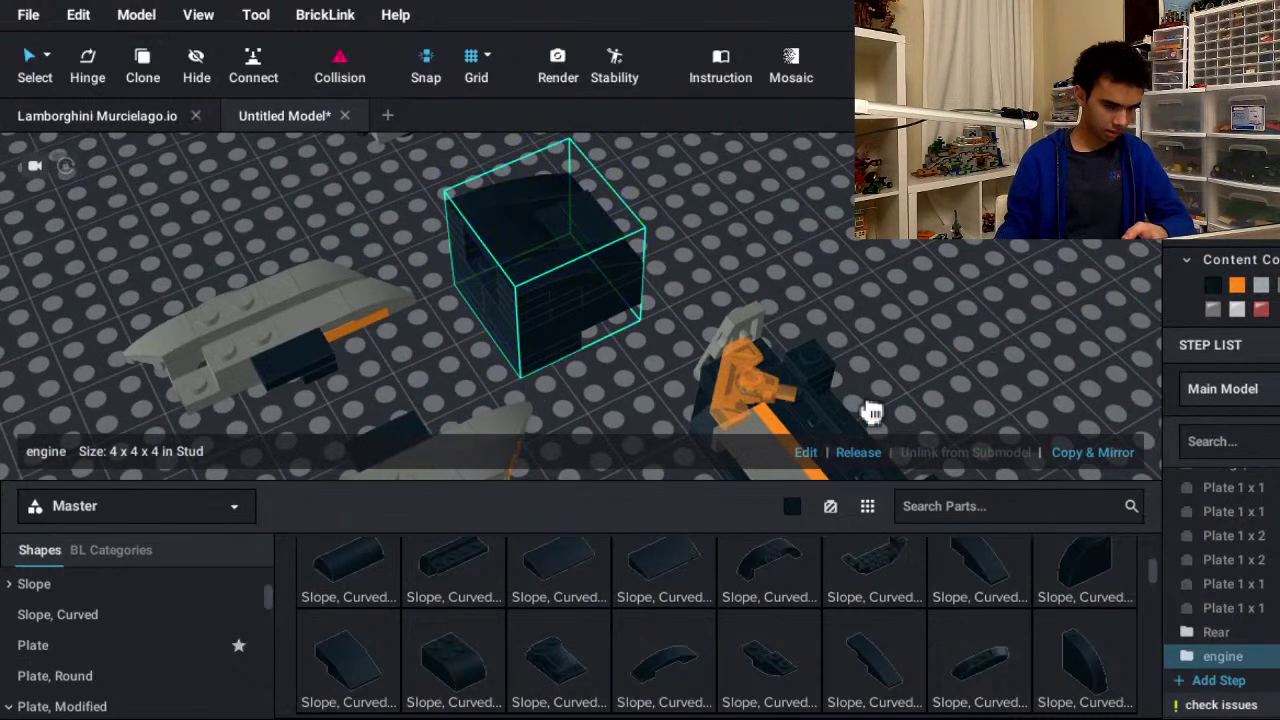
pyautogui.click(1010, 225)
pyautogui.moveTo(1052, 366); pyautogui.dragTo(700, 336, button='middle')
pyautogui.moveTo(1038, 446); pyautogui.dragTo(922, 458, button='middle')
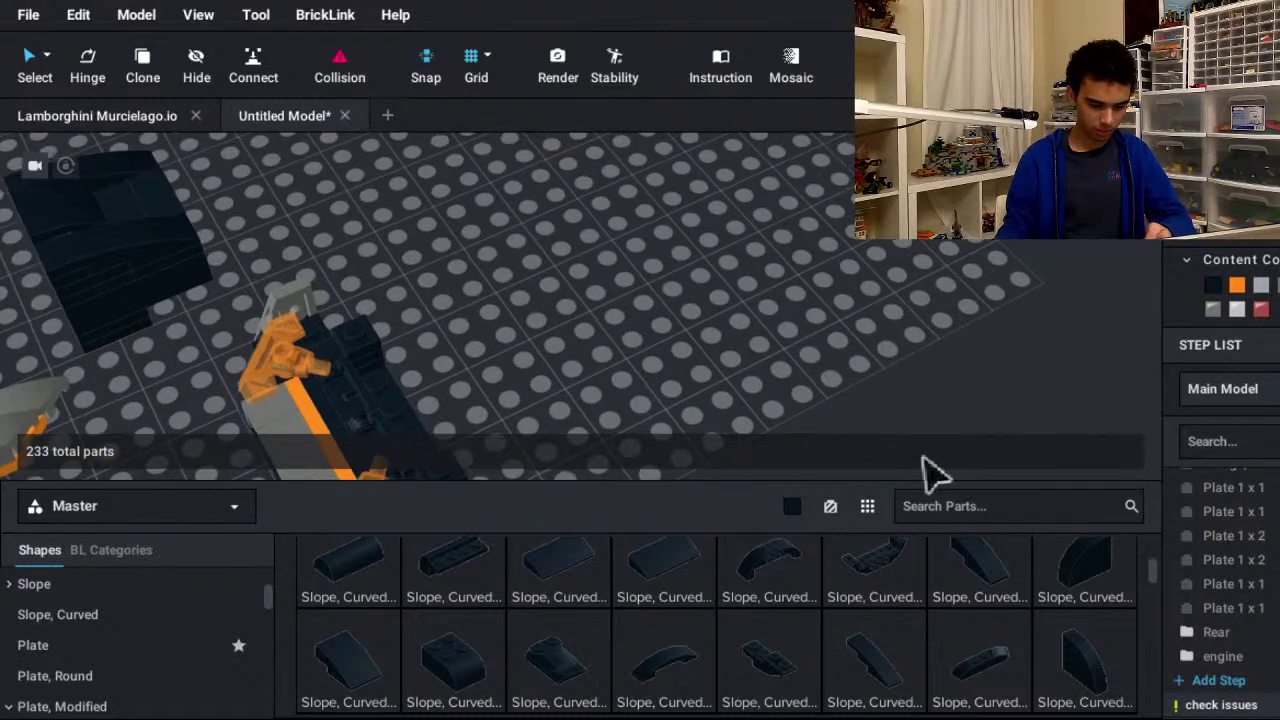
# - Place a Plate 2 x 6 on the empty baseplate area and rotate it a quarter turn
pyautogui.moveTo(924, 458); pyautogui.dragTo(903, 443, button='right')
pyautogui.scroll(3, 903, 443)
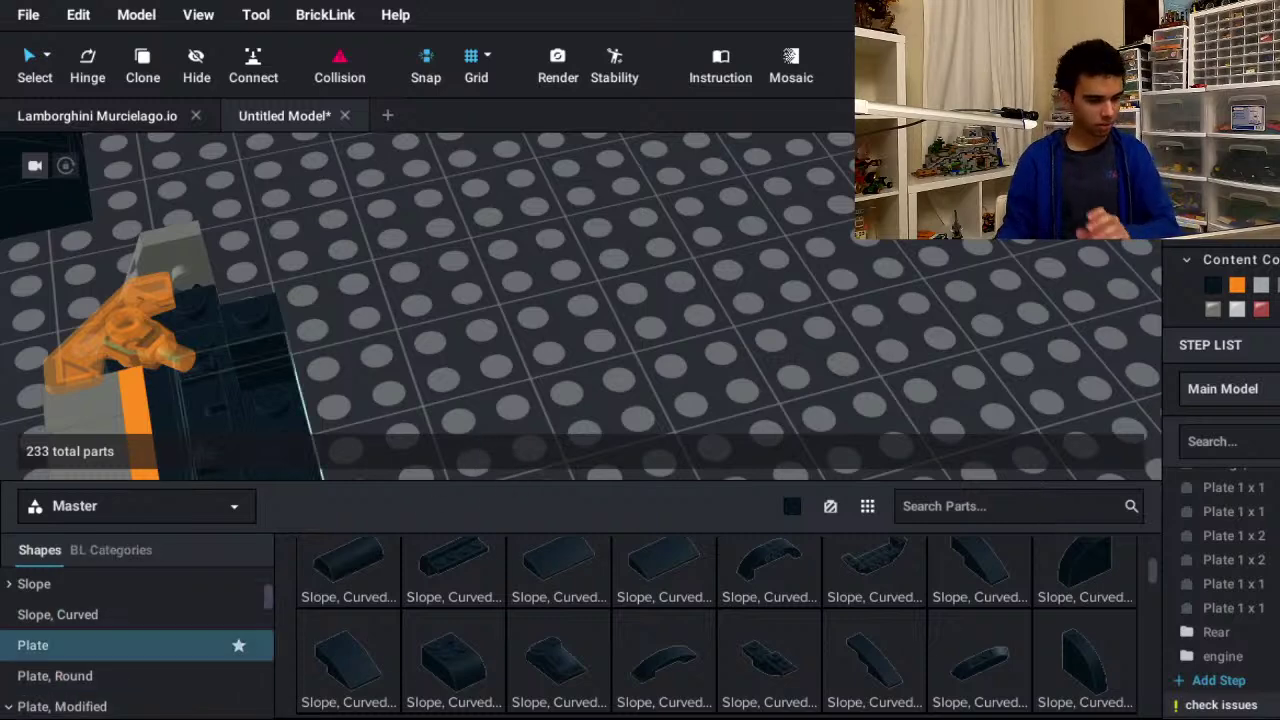
pyautogui.scroll(-1, 140, 650)
pyautogui.click(140, 657)
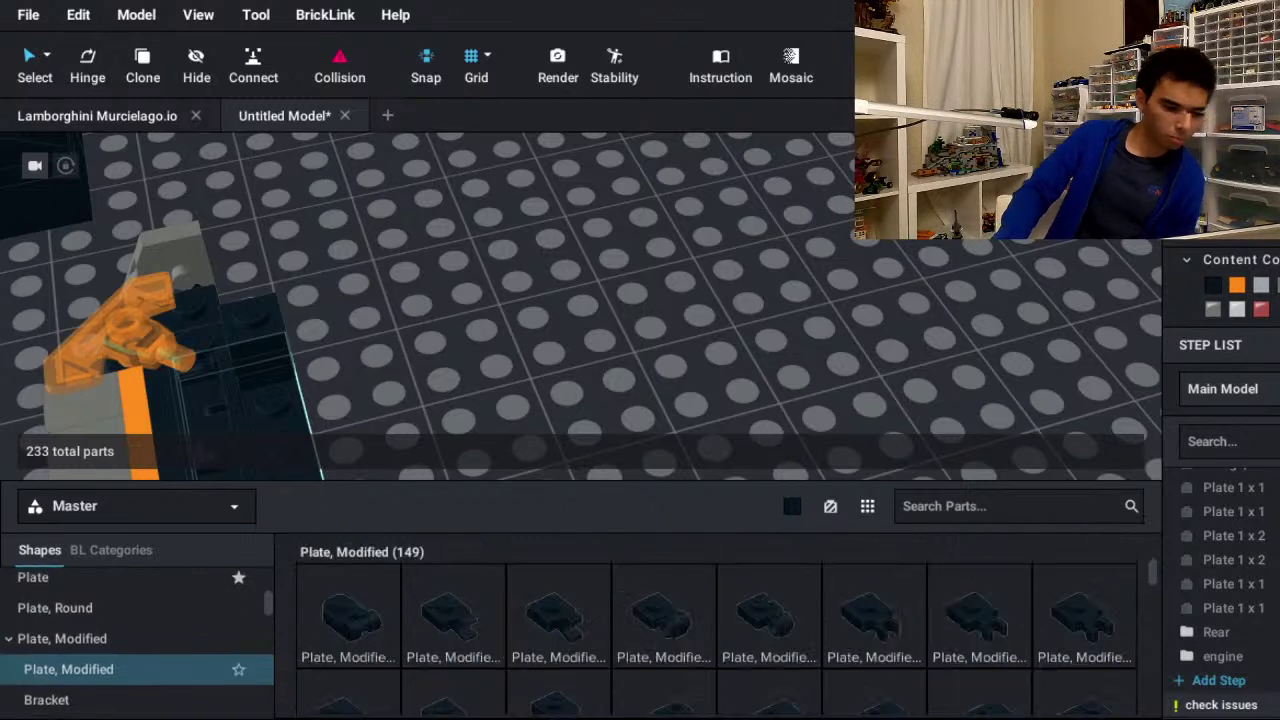
pyautogui.scroll(-1, 140, 650)
pyautogui.scroll(2, 140, 640)
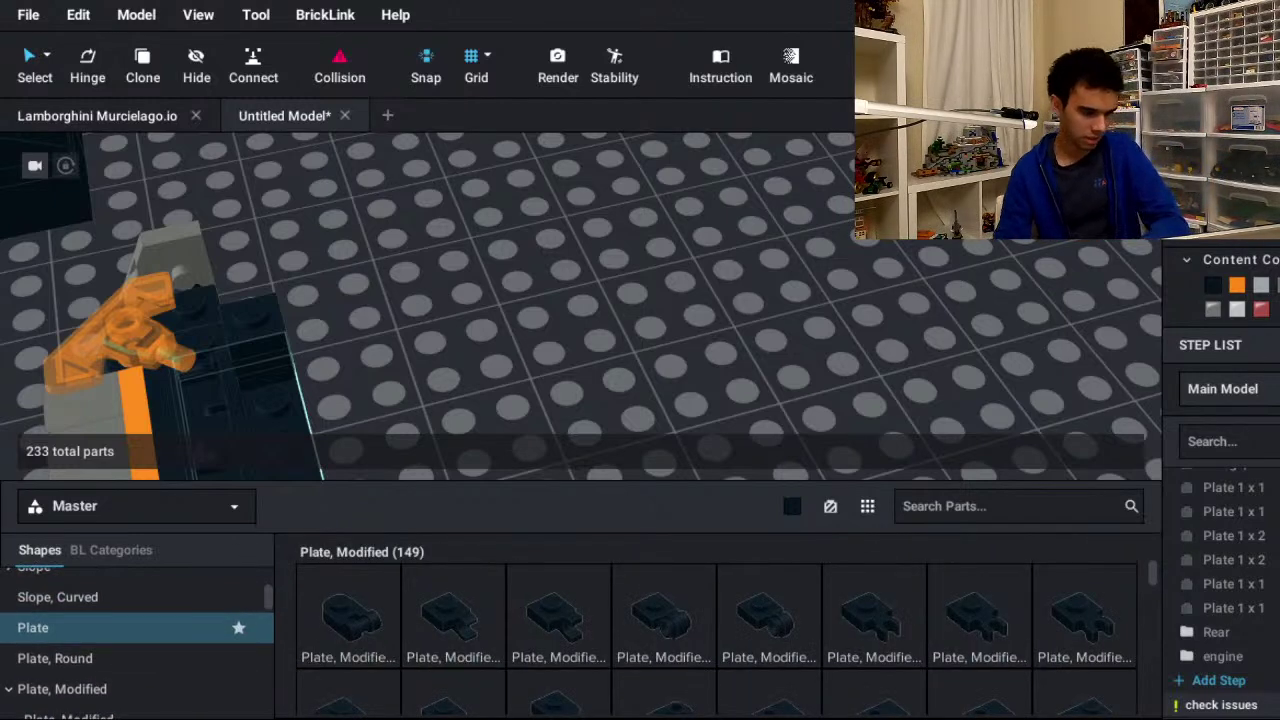
pyautogui.click(100, 627)
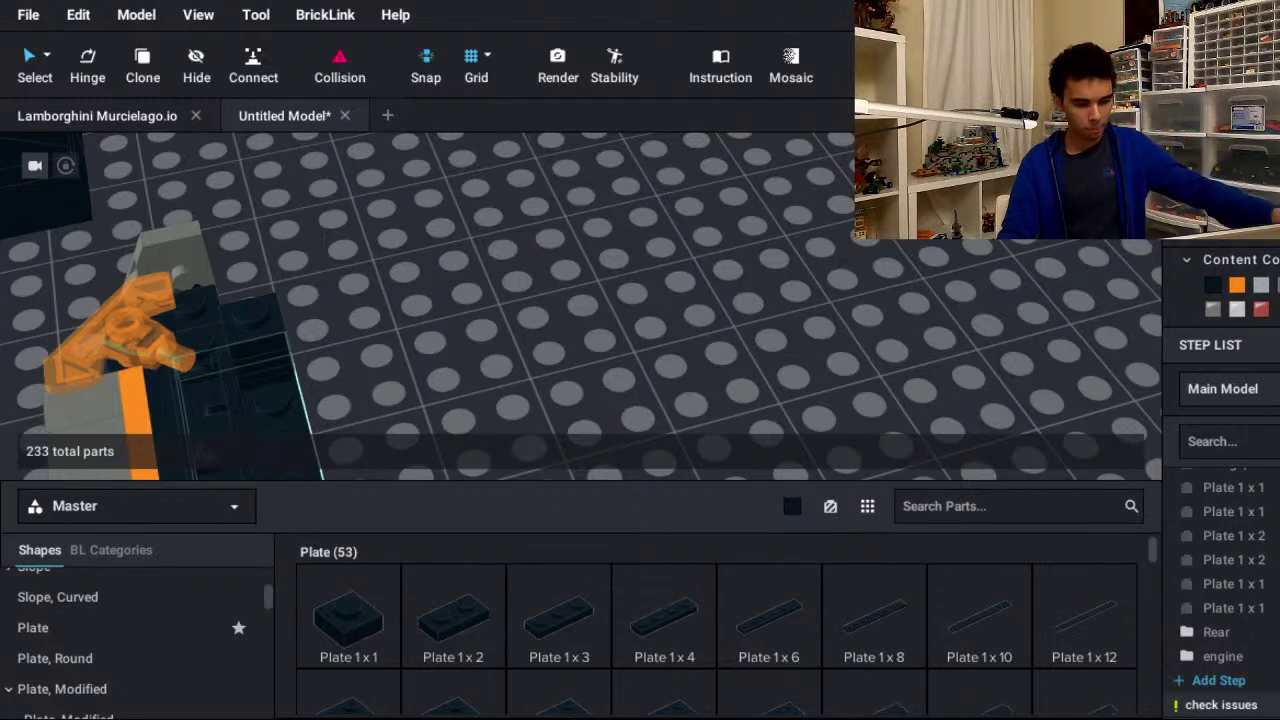
pyautogui.scroll(-2, 665, 620)
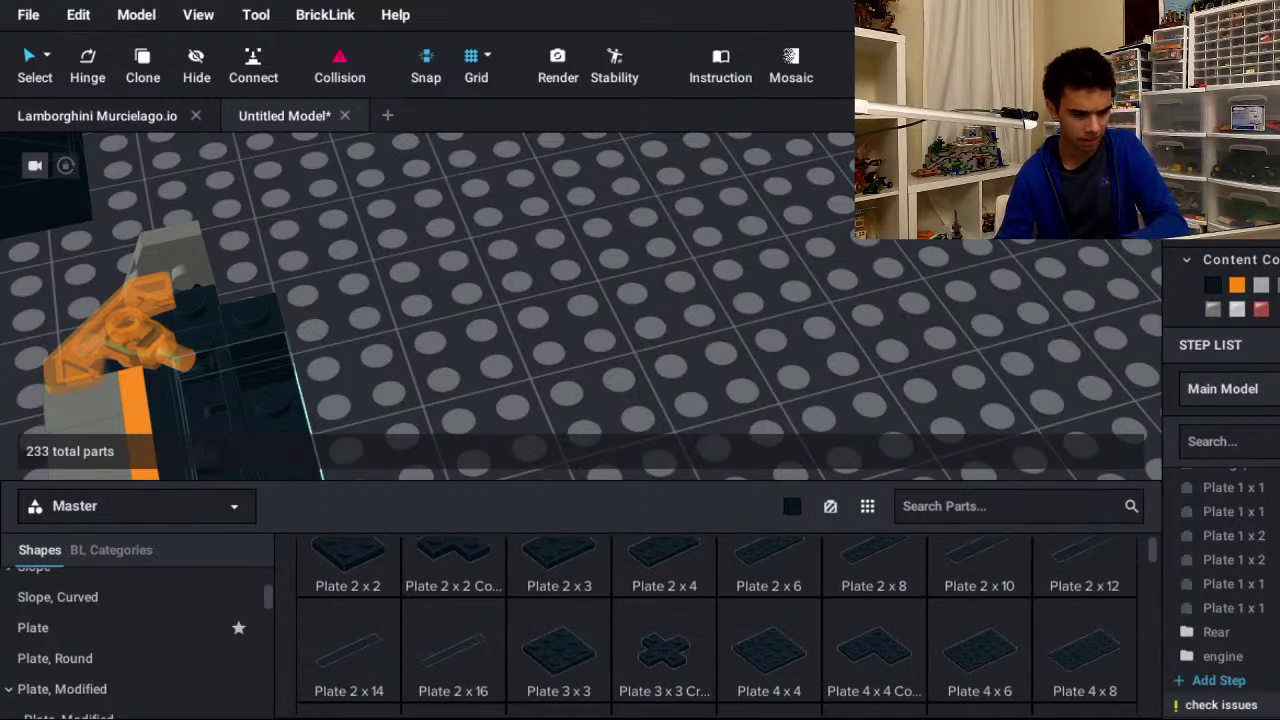
pyautogui.click(768, 555)
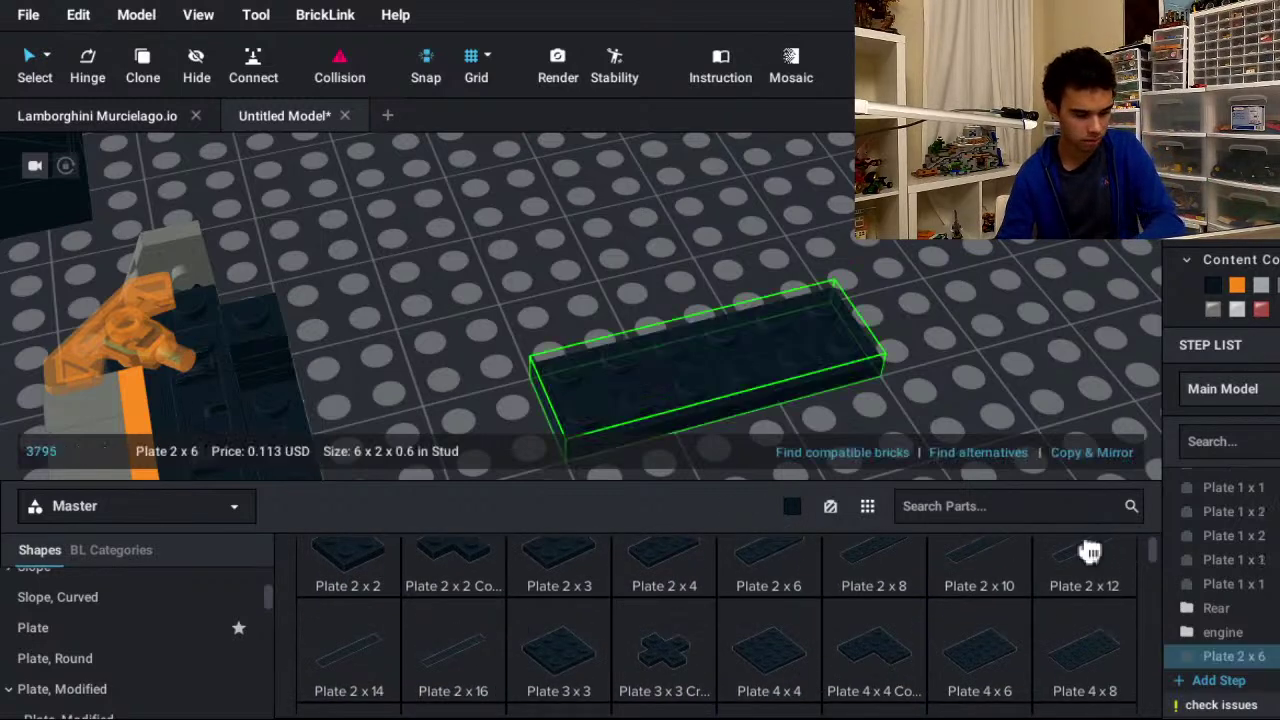
pyautogui.press('Left')
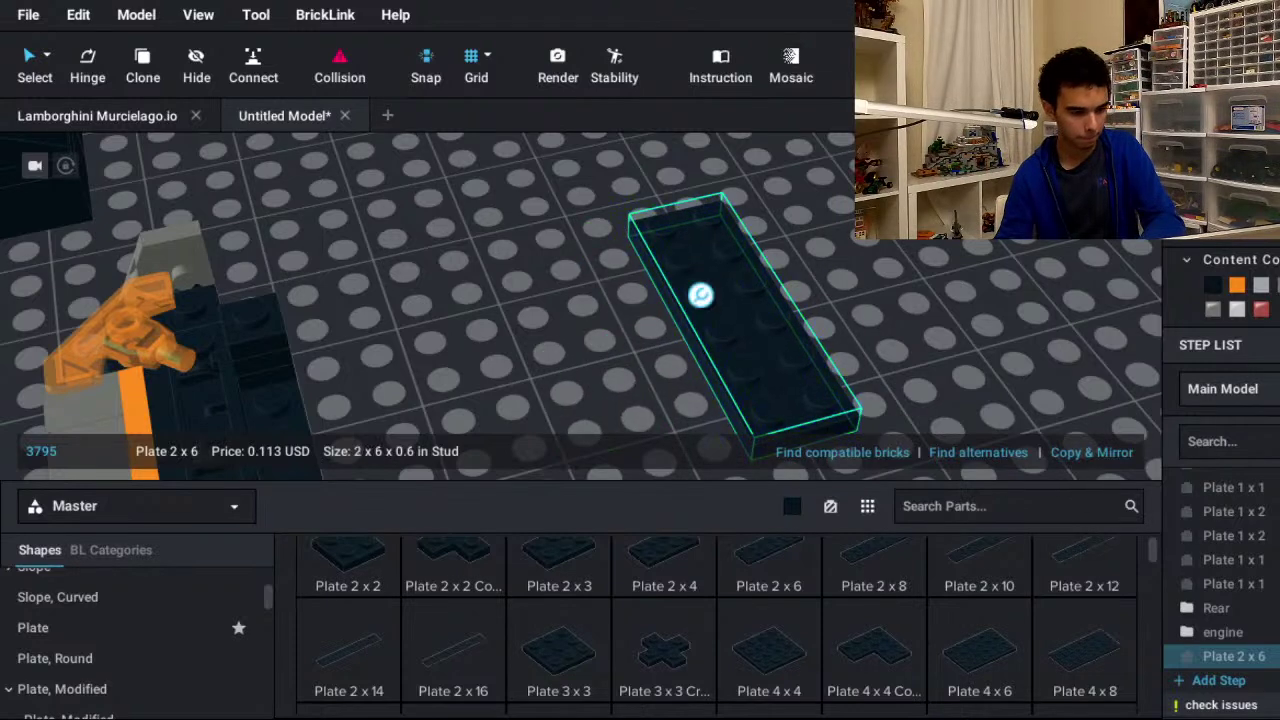
pyautogui.press('Escape')
# - Place a Technic, Brick 1 x 2 with Hole across each end of the Plate 2 x 6
pyautogui.scroll(-8, 137, 675)
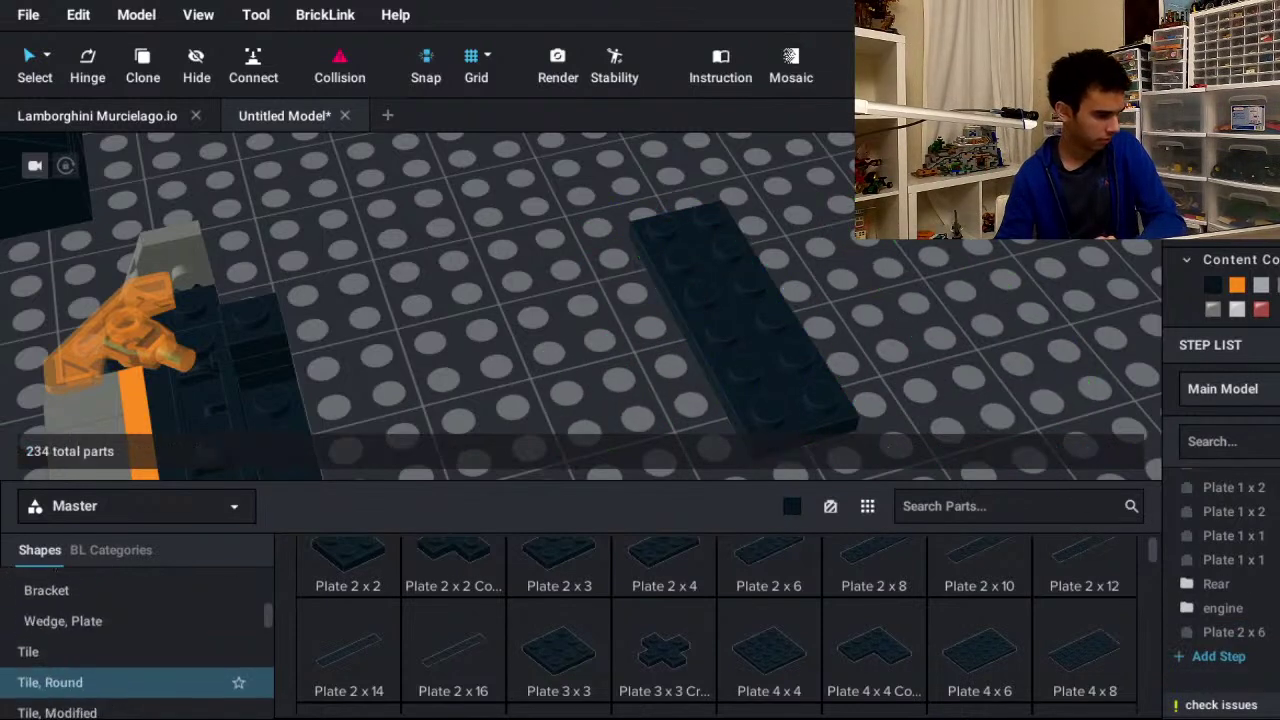
pyautogui.scroll(-3, 137, 675)
pyautogui.click(60, 622)
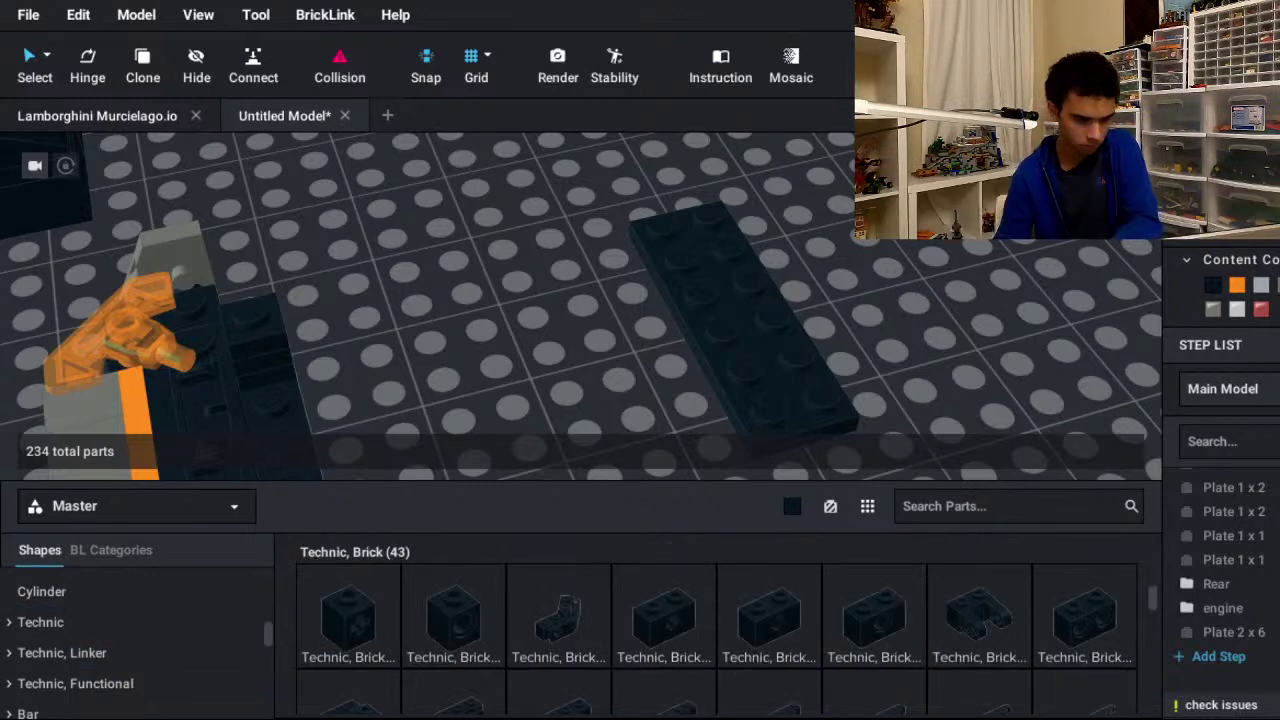
pyautogui.click(868, 620)
pyautogui.click(804, 380)
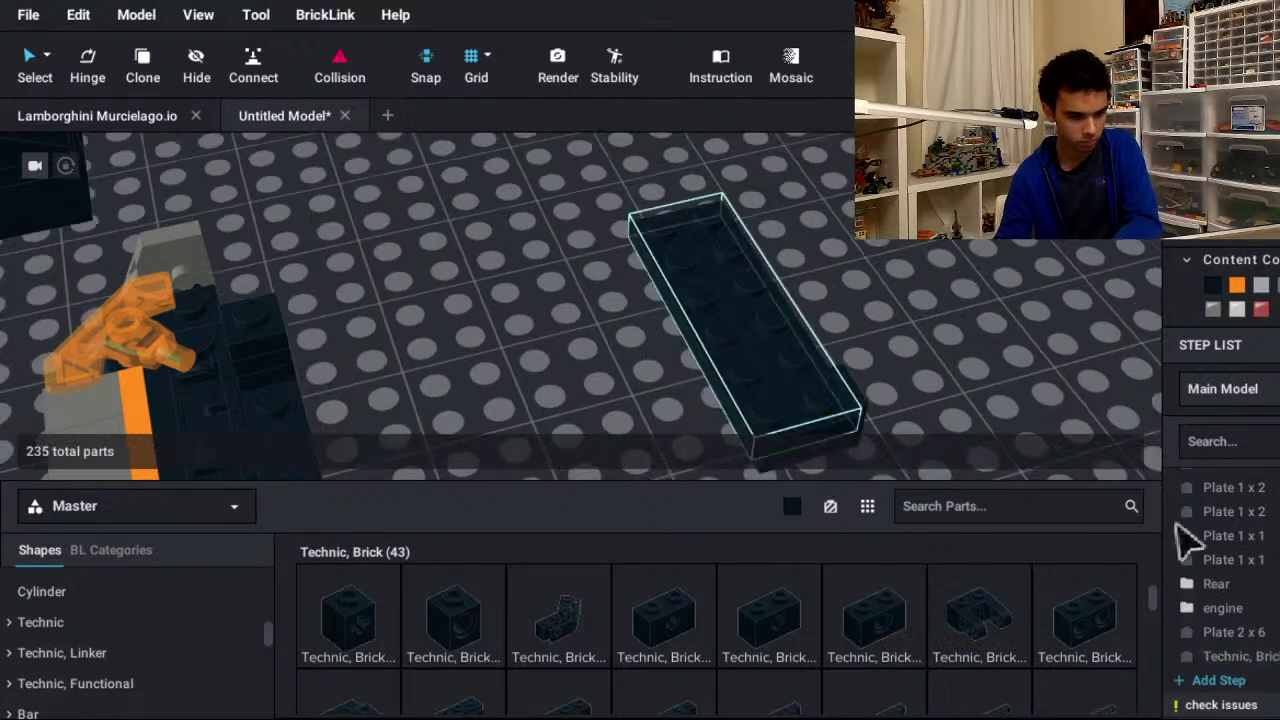
pyautogui.click(1072, 288)
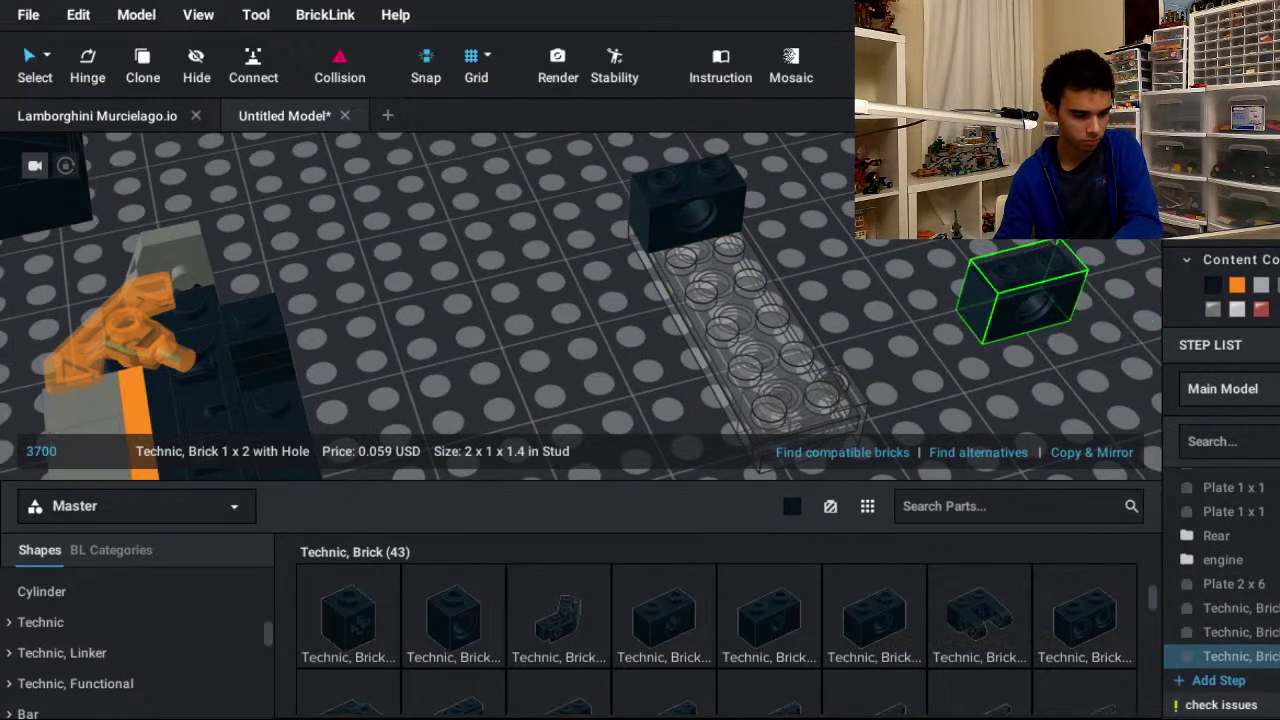
pyautogui.click(1238, 608)
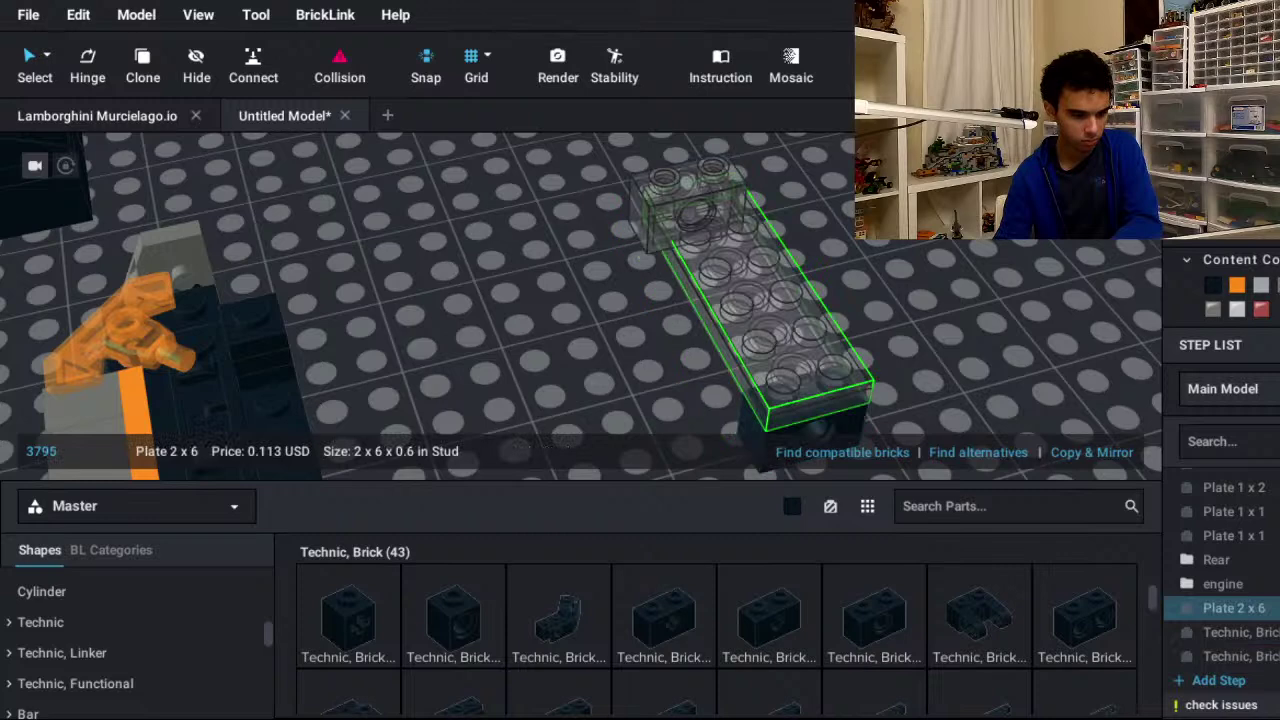
pyautogui.click(1248, 634)
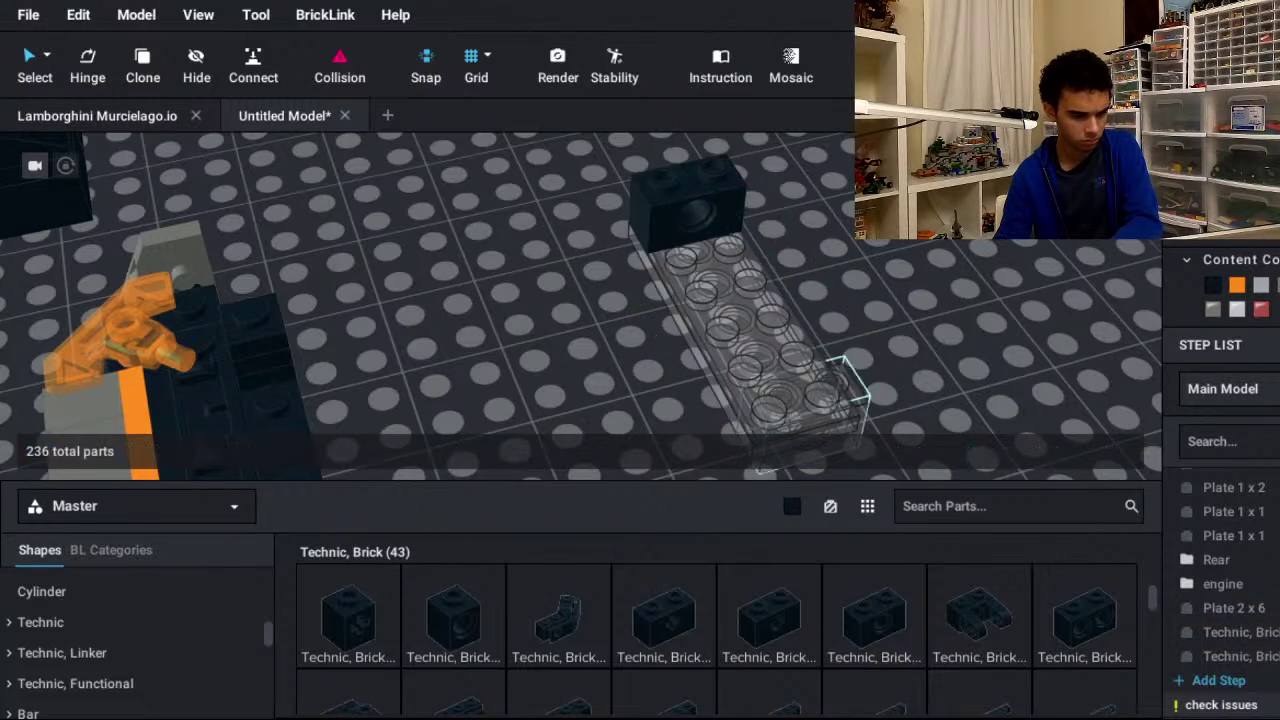
pyautogui.moveTo(856, 412)
pyautogui.mouseDown()
pyautogui.moveTo(845, 394)
pyautogui.moveTo(853, 420)
pyautogui.mouseUp()
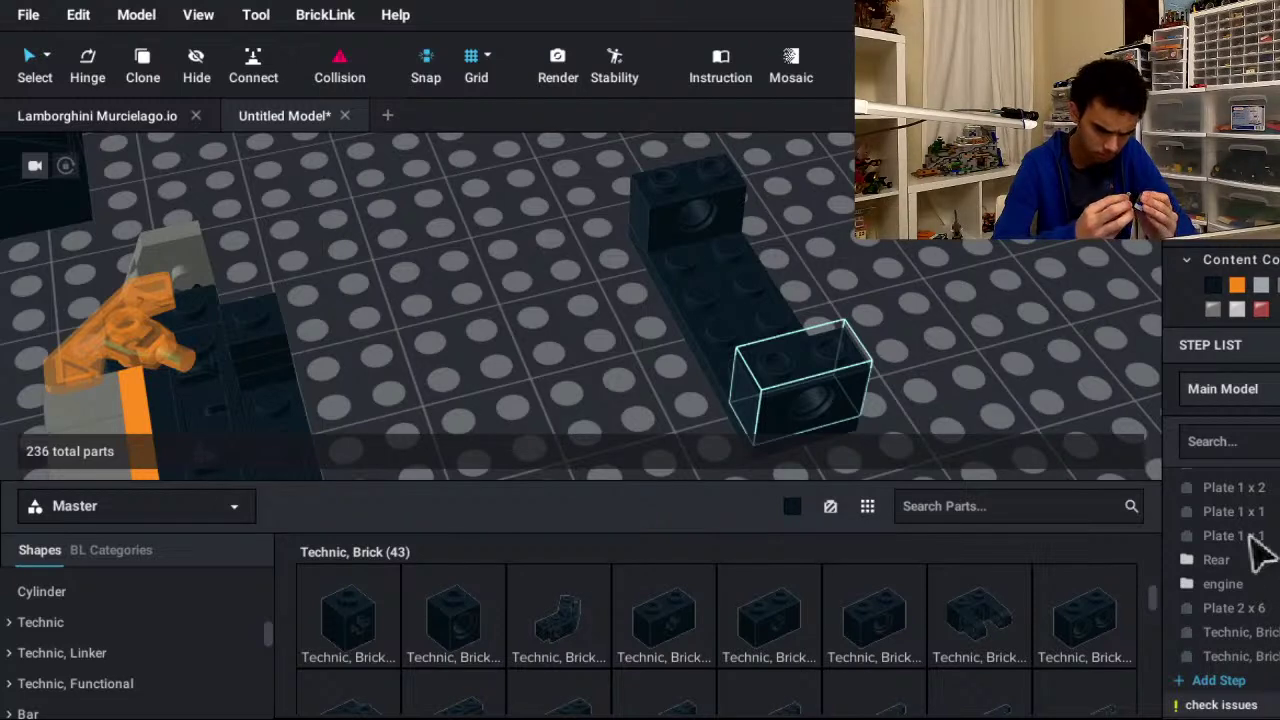
# - Place a Plate 2 x 4, rotated a quarter turn, on the Plate 2 x 6 between the Technic bricks, overhanging one side
pyautogui.click(914, 394)
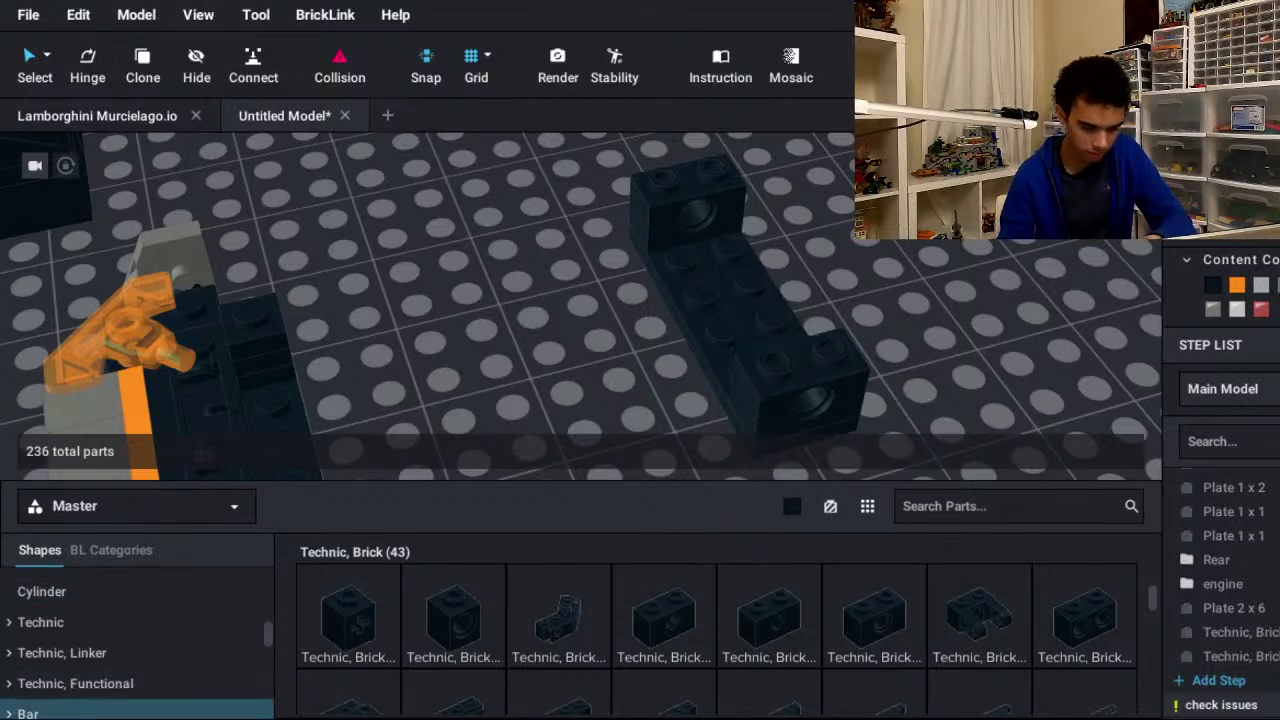
pyautogui.scroll(5, 137, 640)
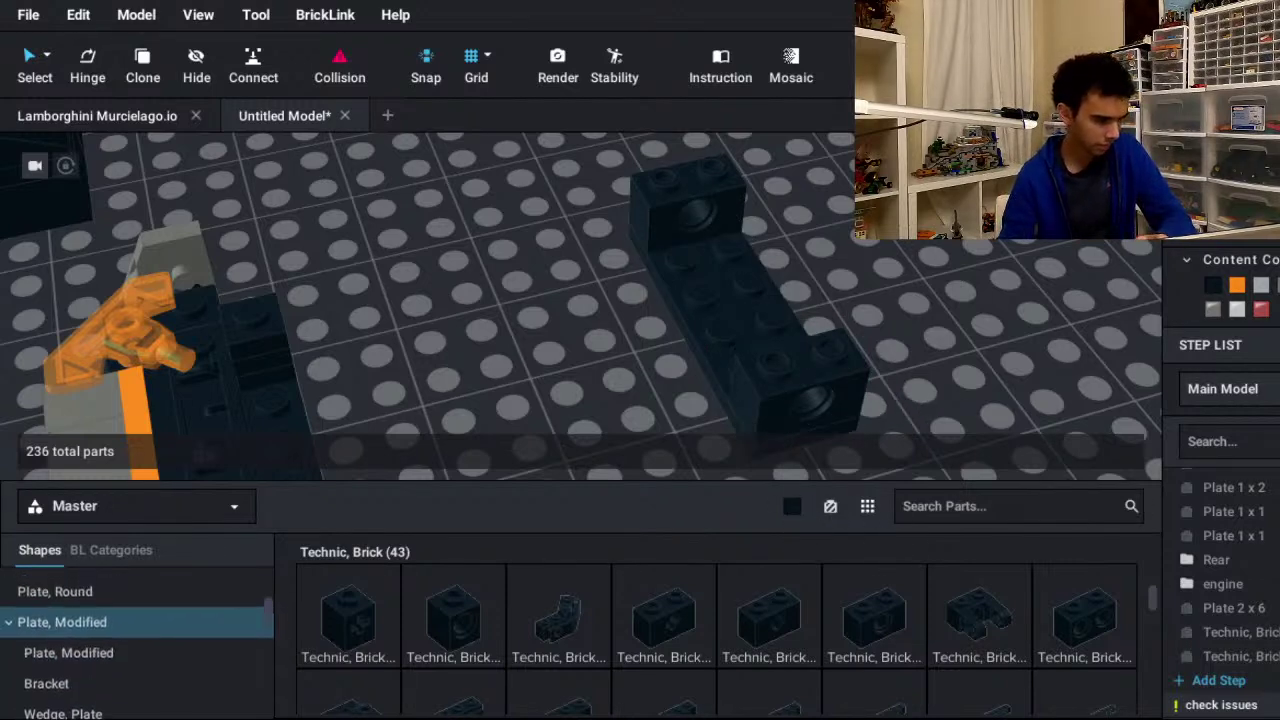
pyautogui.scroll(2, 137, 622)
pyautogui.click(100, 610)
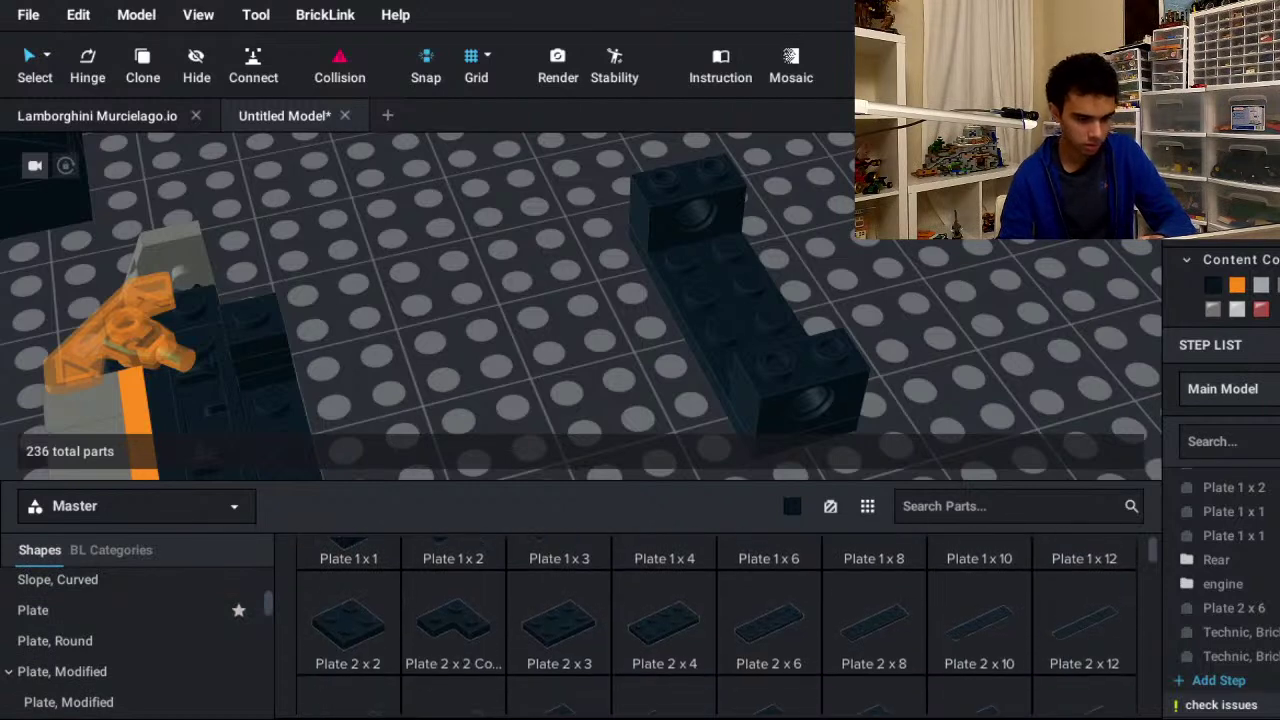
pyautogui.scroll(-1, 715, 620)
pyautogui.click(664, 620)
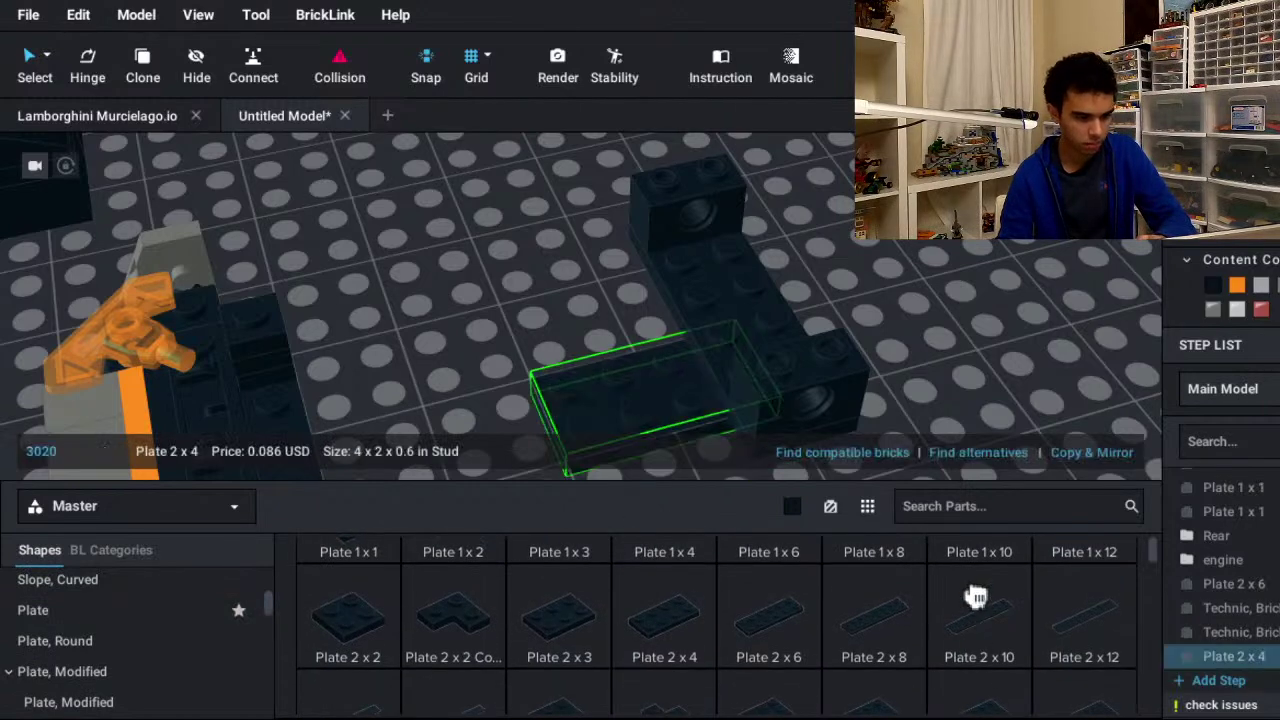
pyautogui.press('Right')
pyautogui.click(682, 316)
pyautogui.press('Escape')
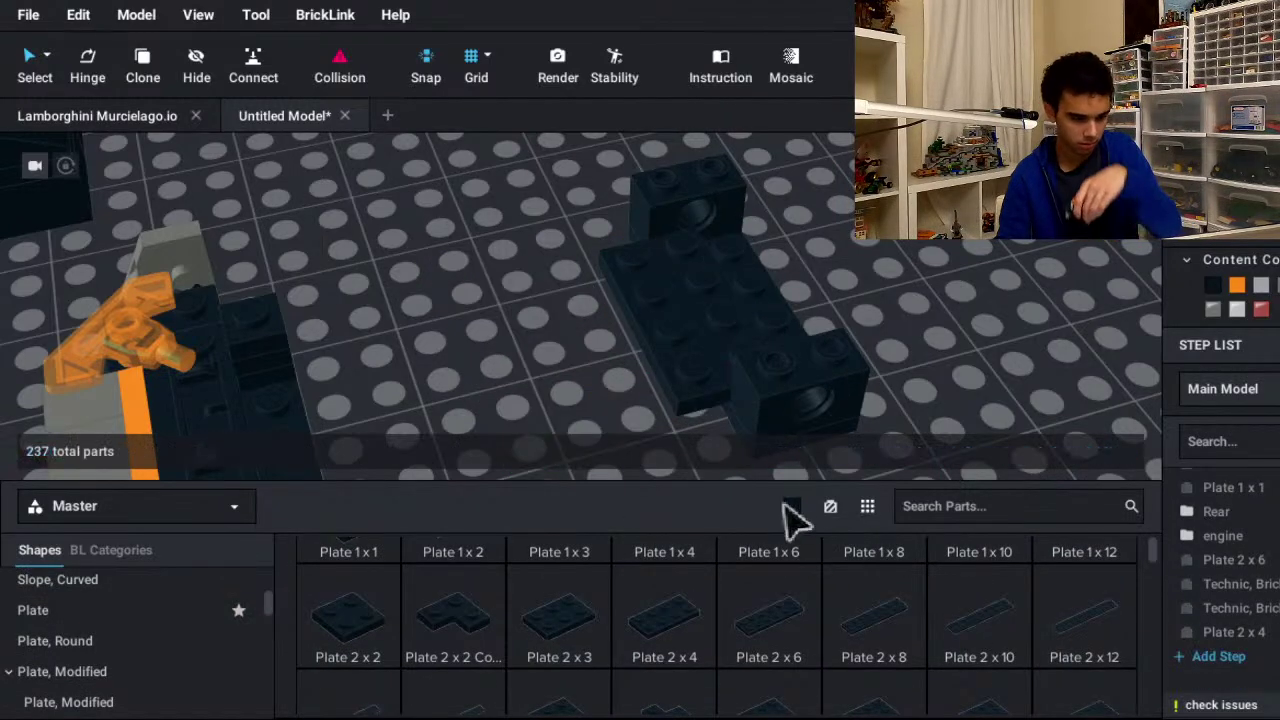
# - Place two Plate 2 x 3 parts side by side between the Technic bricks, extending outward opposite the Plate 2 x 4's overhang
pyautogui.click(559, 617)
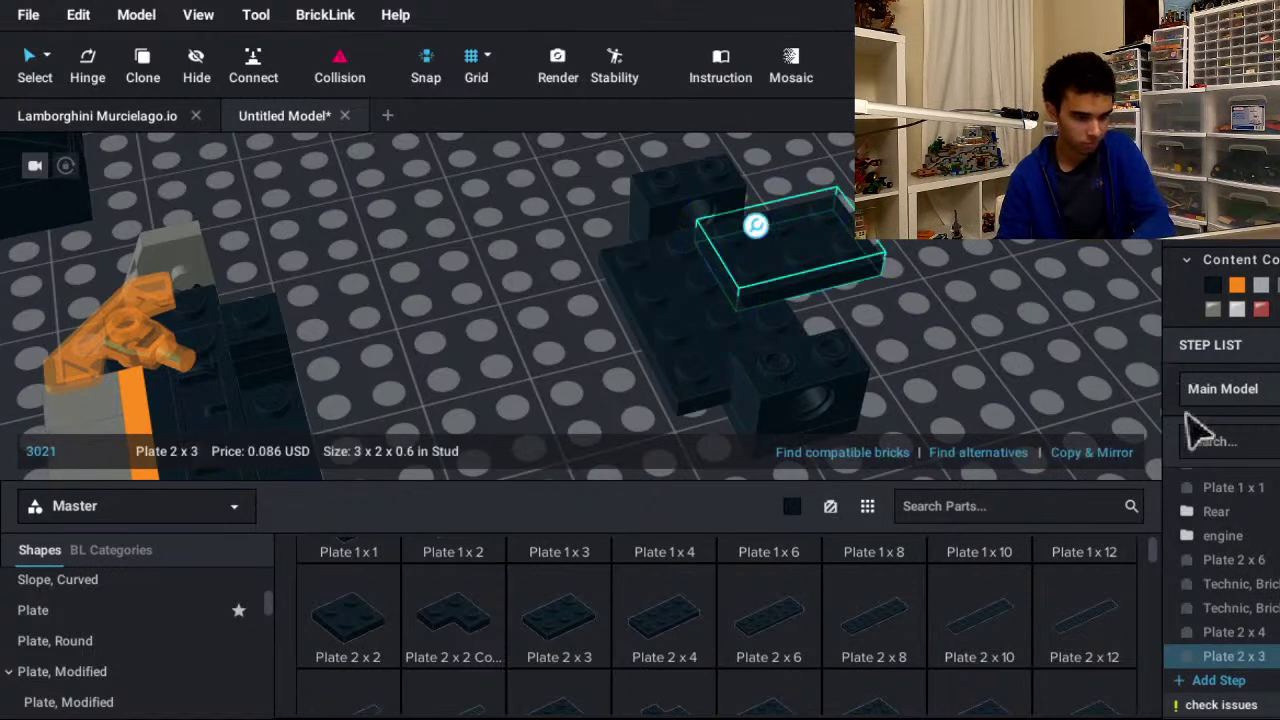
pyautogui.click(795, 272)
pyautogui.moveTo(847, 305); pyautogui.dragTo(858, 390, button='right')
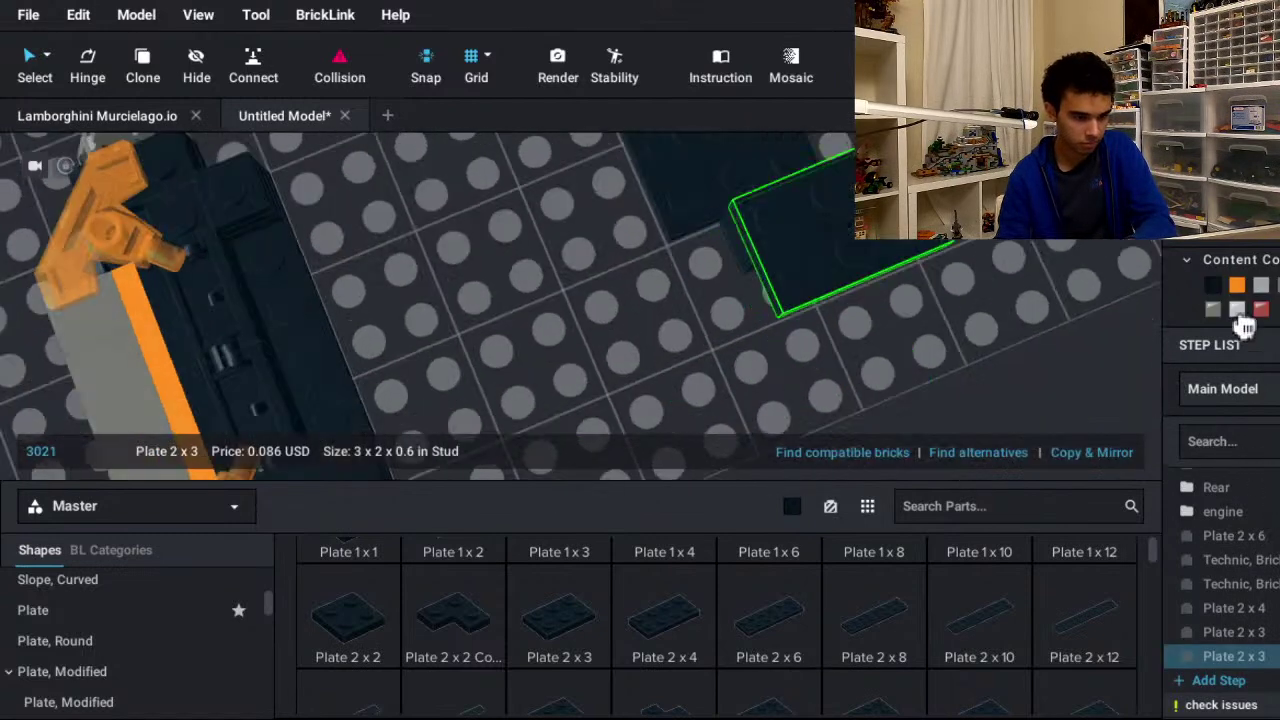
pyautogui.moveTo(853, 222); pyautogui.dragTo(872, 352, button='middle')
pyautogui.click(866, 254)
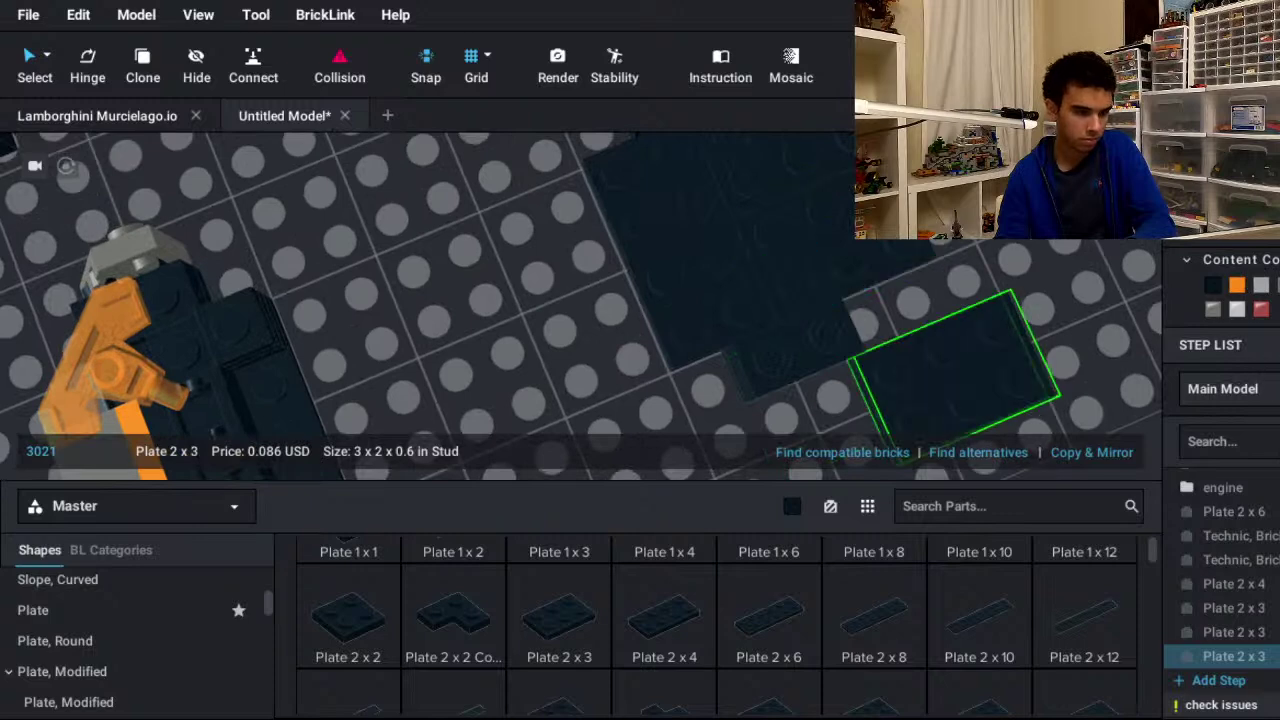
pyautogui.press('Escape')
pyautogui.moveTo(955, 375); pyautogui.dragTo(928, 312, button='right')
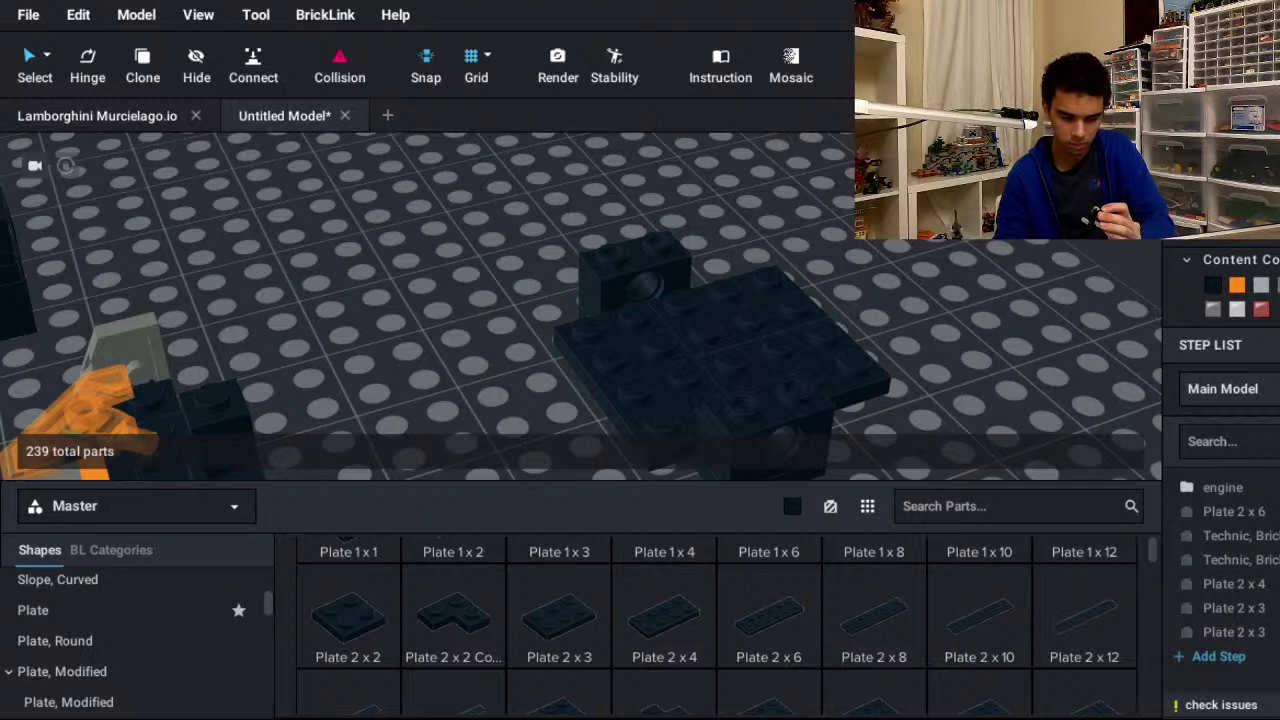
# - Place a Brick 2 x 4, rotated a quarter turn, on the plates between the two Technic bricks
pyautogui.scroll(3, 130, 640)
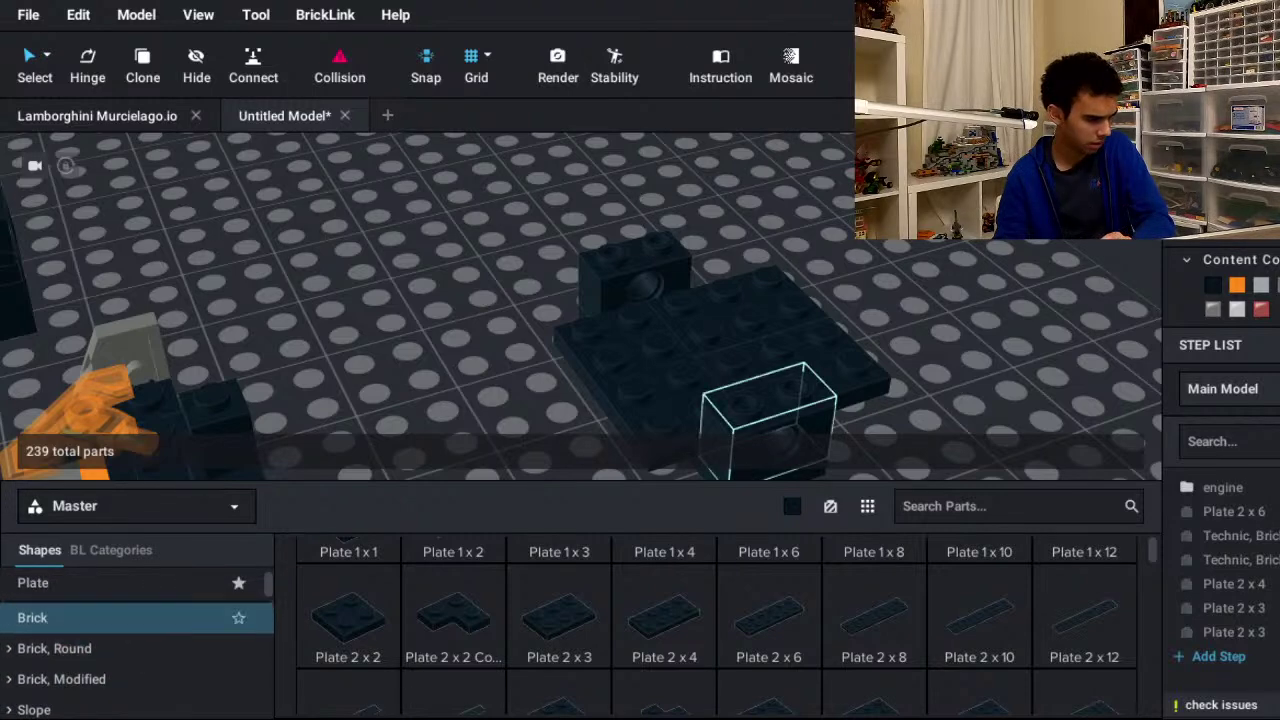
pyautogui.click(130, 617)
pyautogui.scroll(-5, 716, 627)
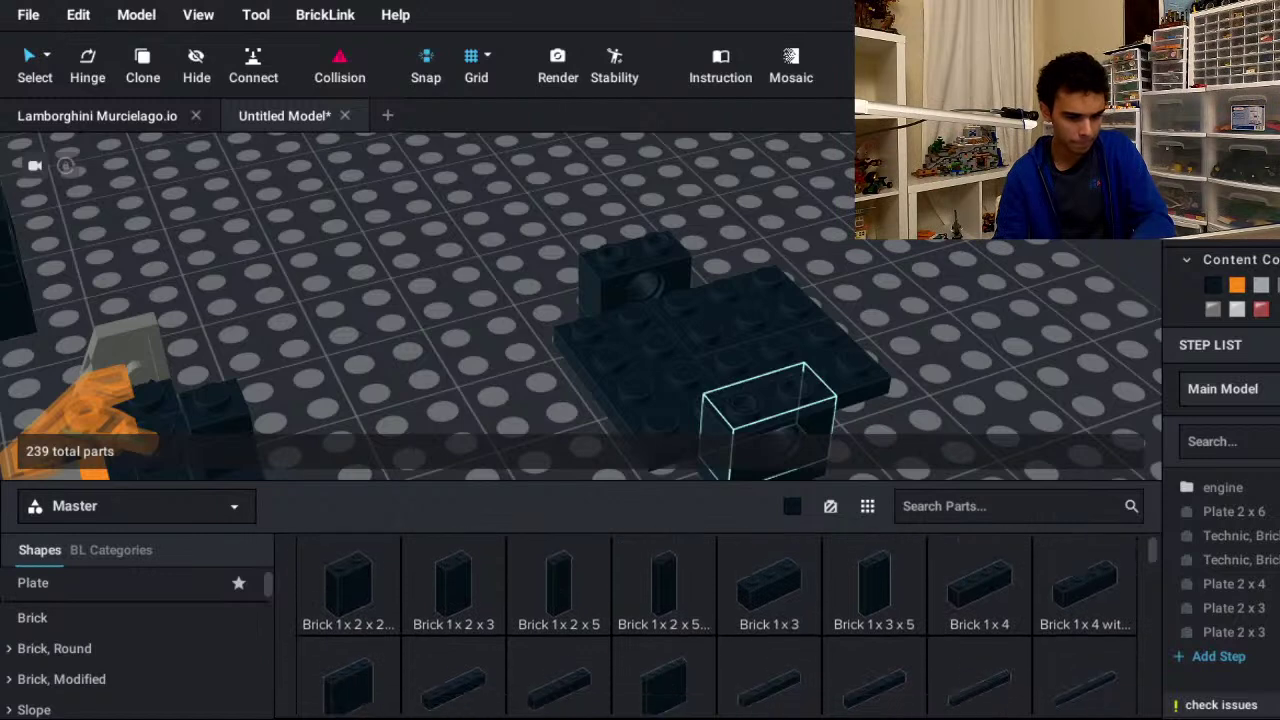
pyautogui.scroll(-3, 716, 627)
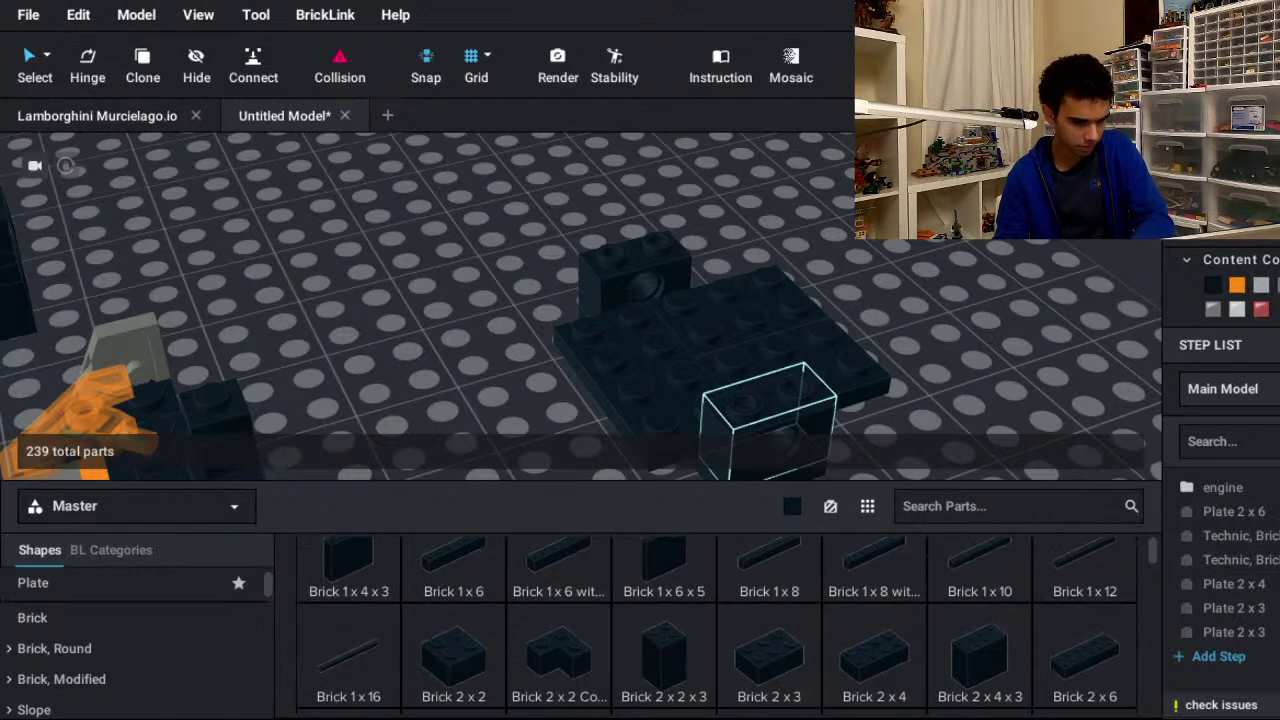
pyautogui.moveTo(874, 650); pyautogui.dragTo(950, 380)
pyautogui.press('Delete')
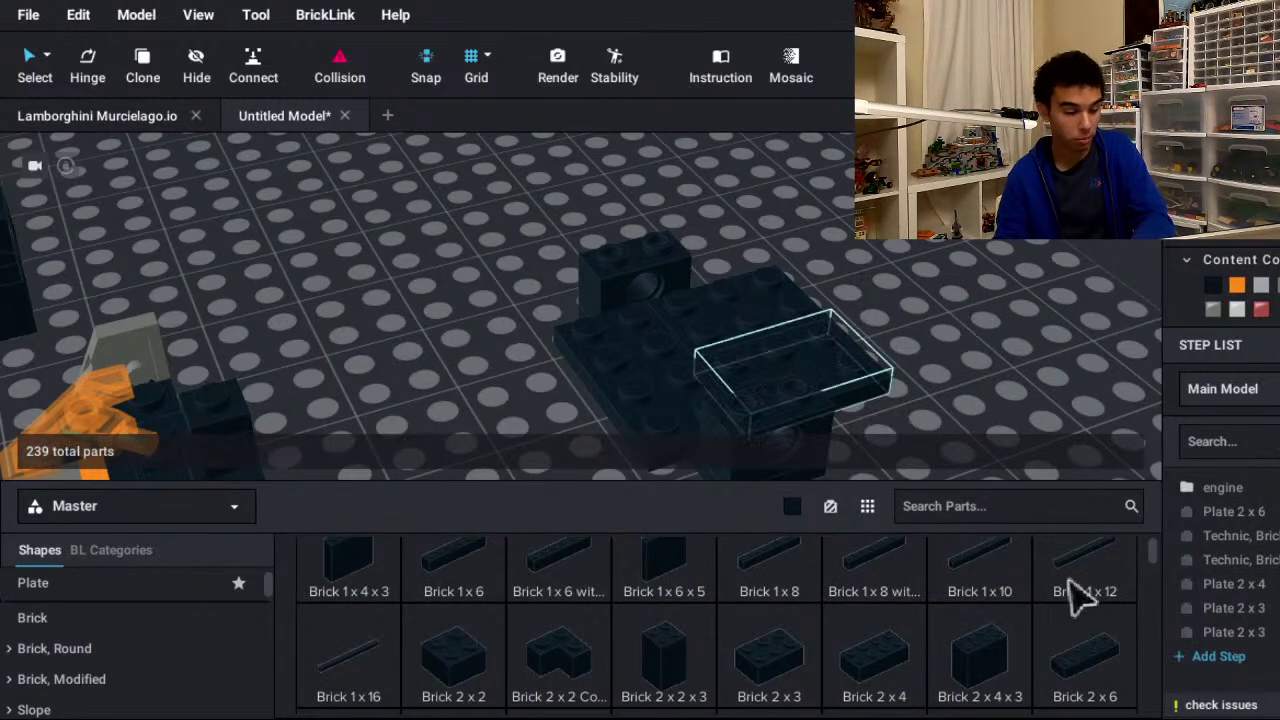
pyautogui.hotkey('ctrl', 'z')
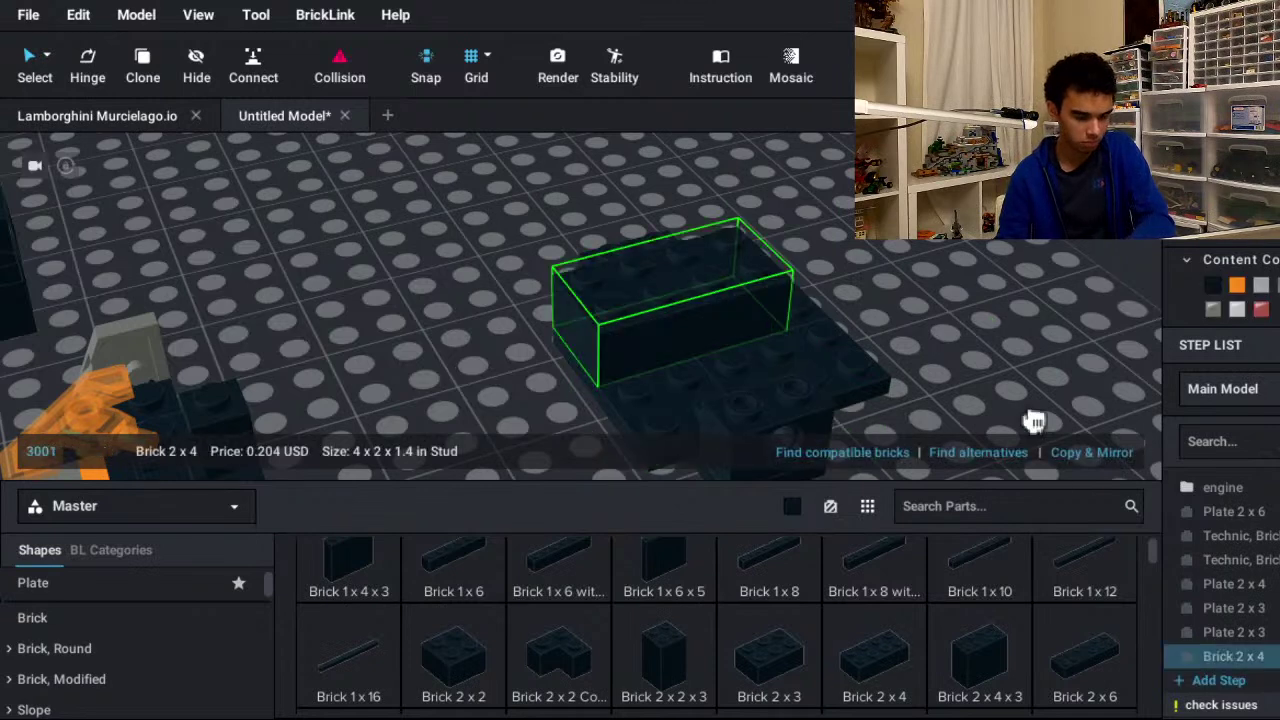
pyautogui.press('Right')
pyautogui.press('s')
pyautogui.press('s')
pyautogui.hotkey('ctrl', 'c')
pyautogui.hotkey('ctrl', 'v')
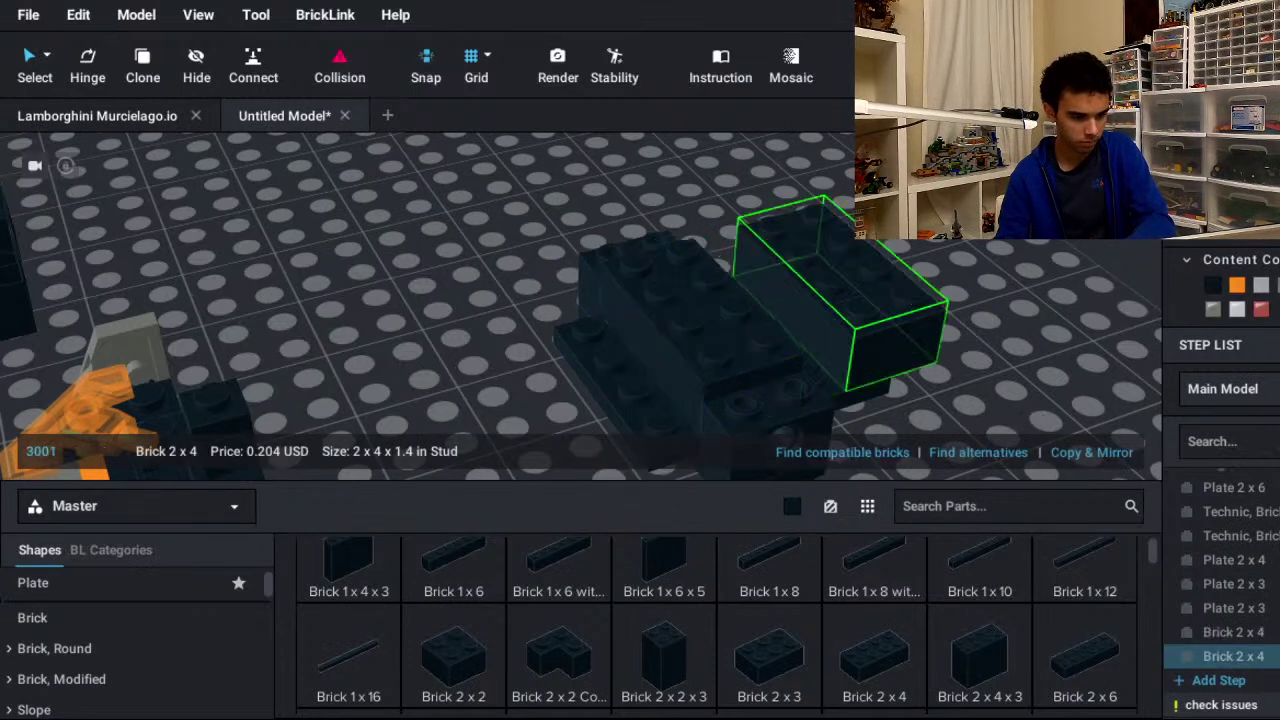
pyautogui.press('Delete')
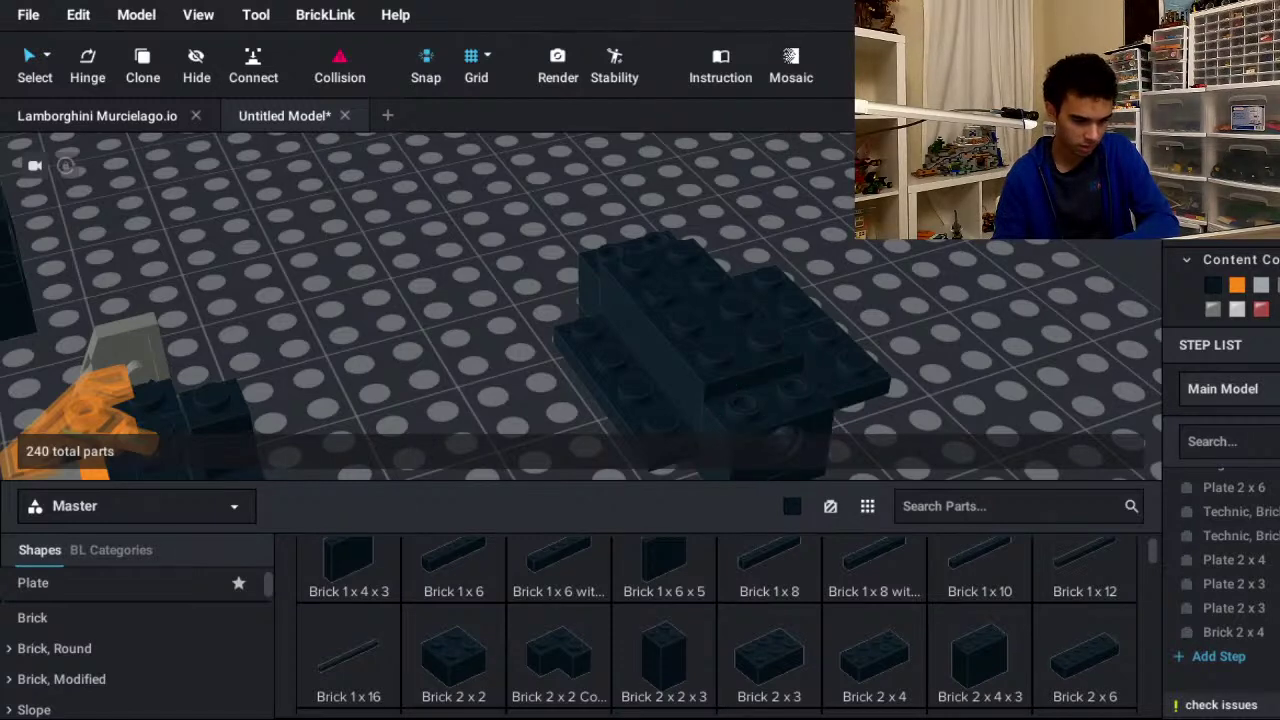
pyautogui.press('Escape')
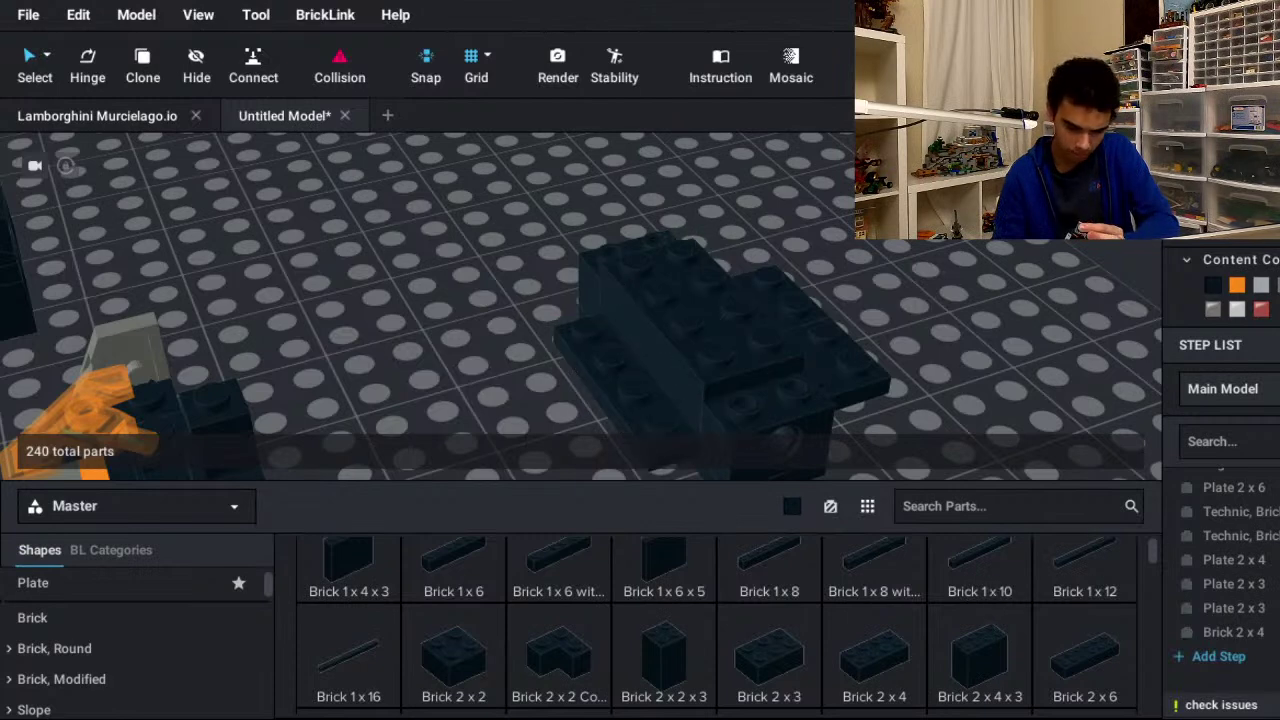
# - Stack two Plate 1 x 4 parts on the exposed stud row of the Plate 2 x 4 beside the Brick 2 x 4
pyautogui.scroll(1, 720, 620)
pyautogui.scroll(-3, 130, 650)
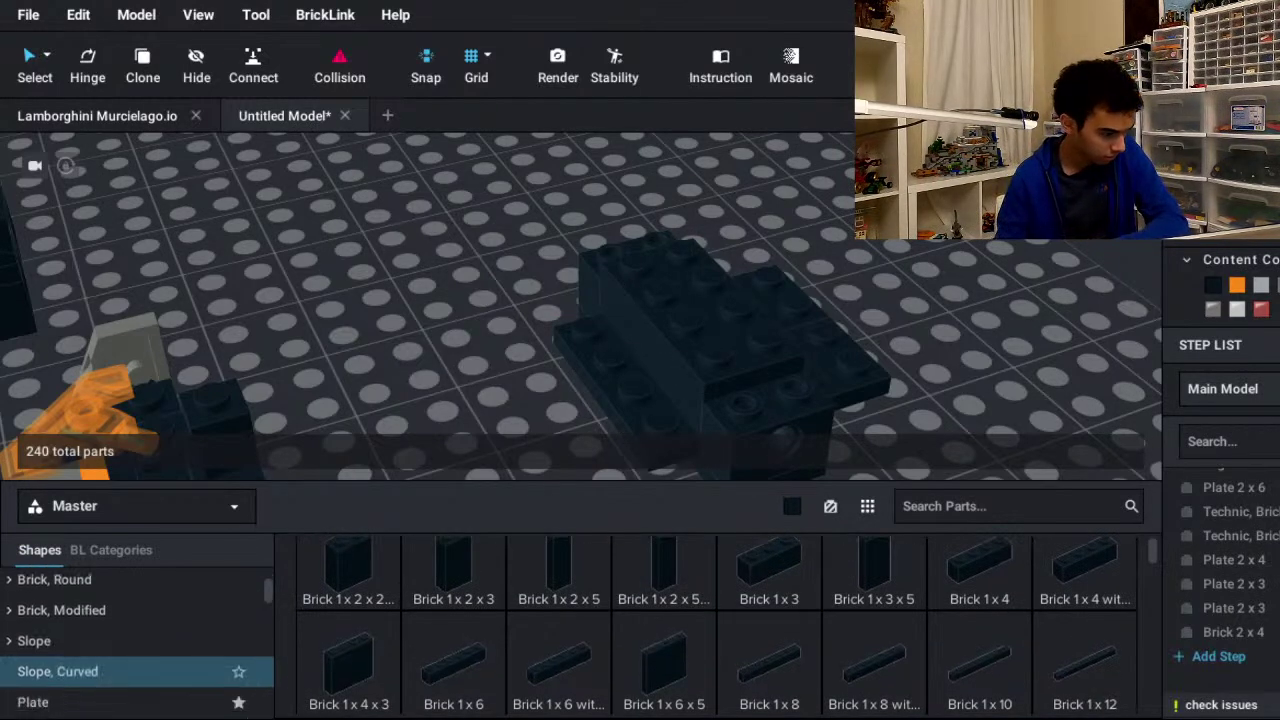
pyautogui.click(130, 679)
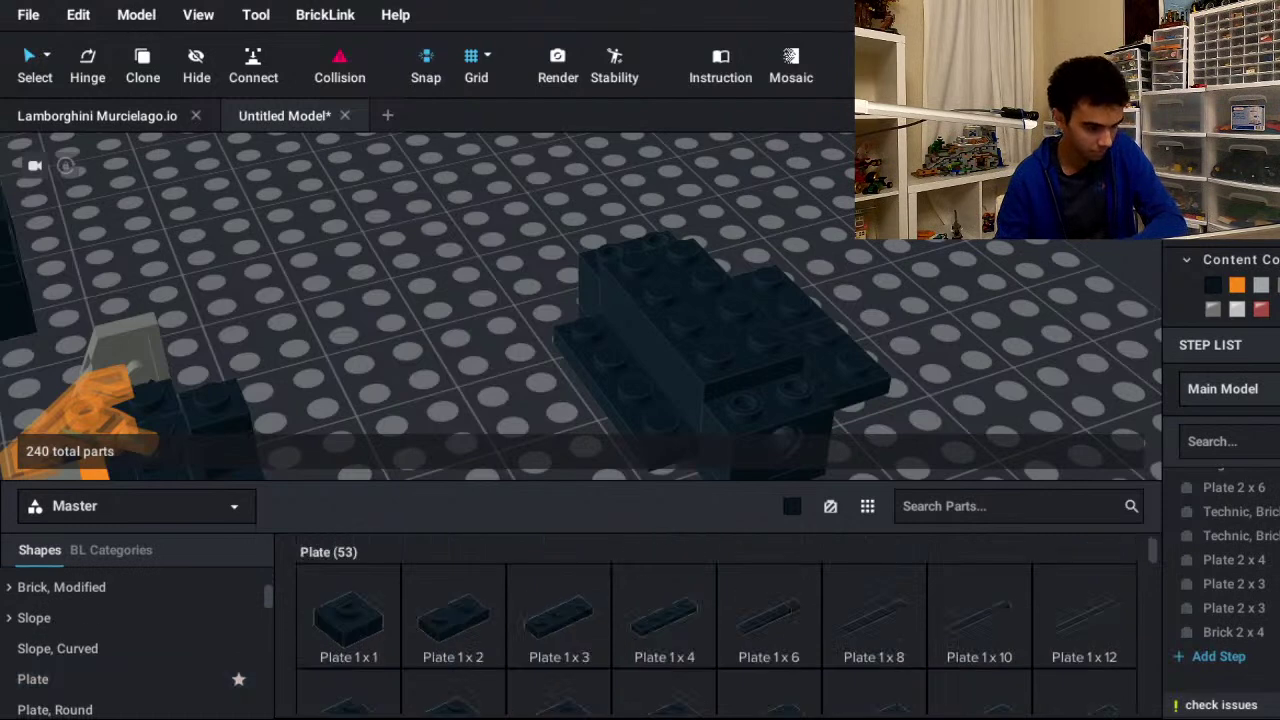
pyautogui.click(664, 615)
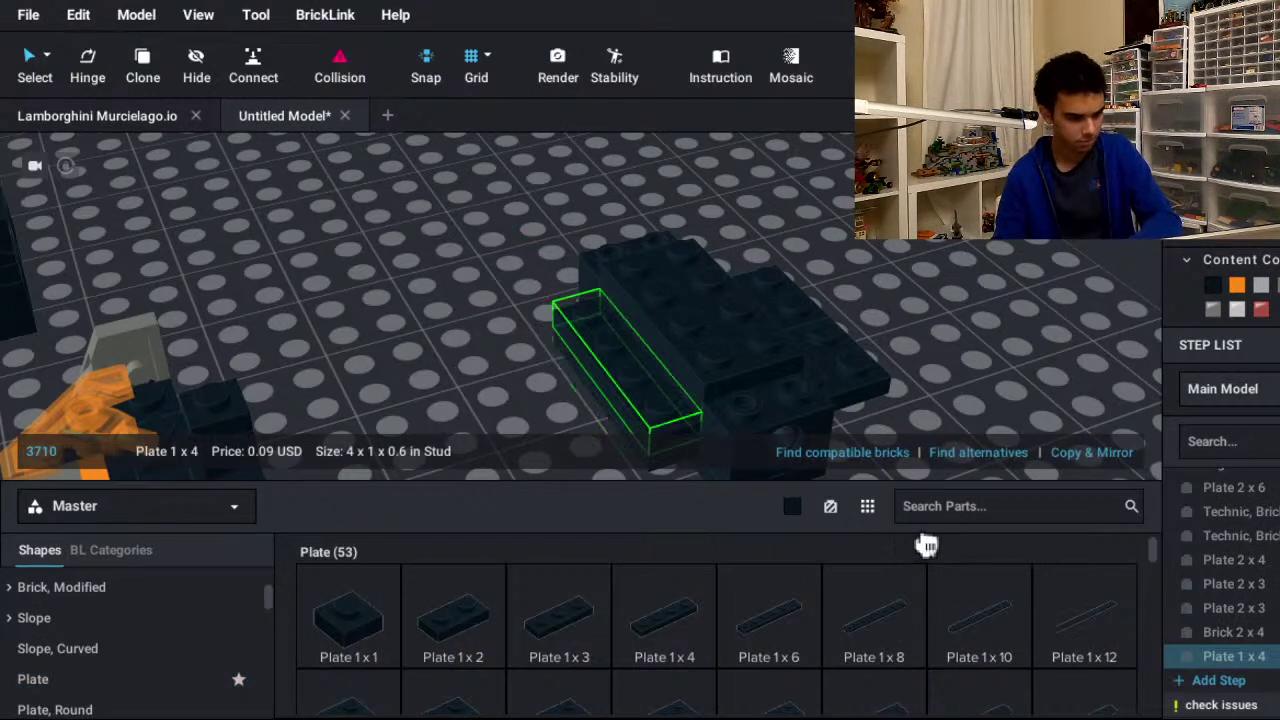
pyautogui.click(574, 337)
pyautogui.click(586, 323)
pyautogui.press('Escape')
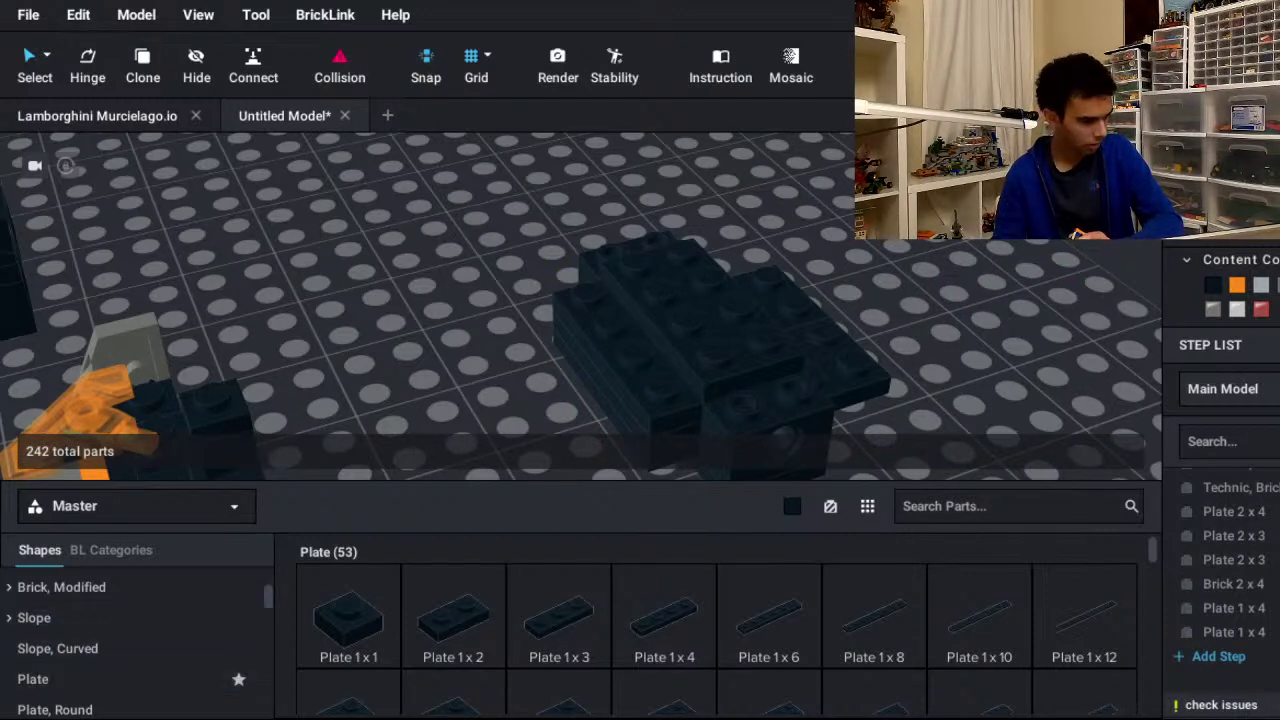
# - Cover the Brick 2 x 4 with a Plate 2 x 4 and add a Plate 1 x 4 along its Plate 2 x 3 side
pyautogui.scroll(-1, 716, 620)
pyautogui.click(664, 662)
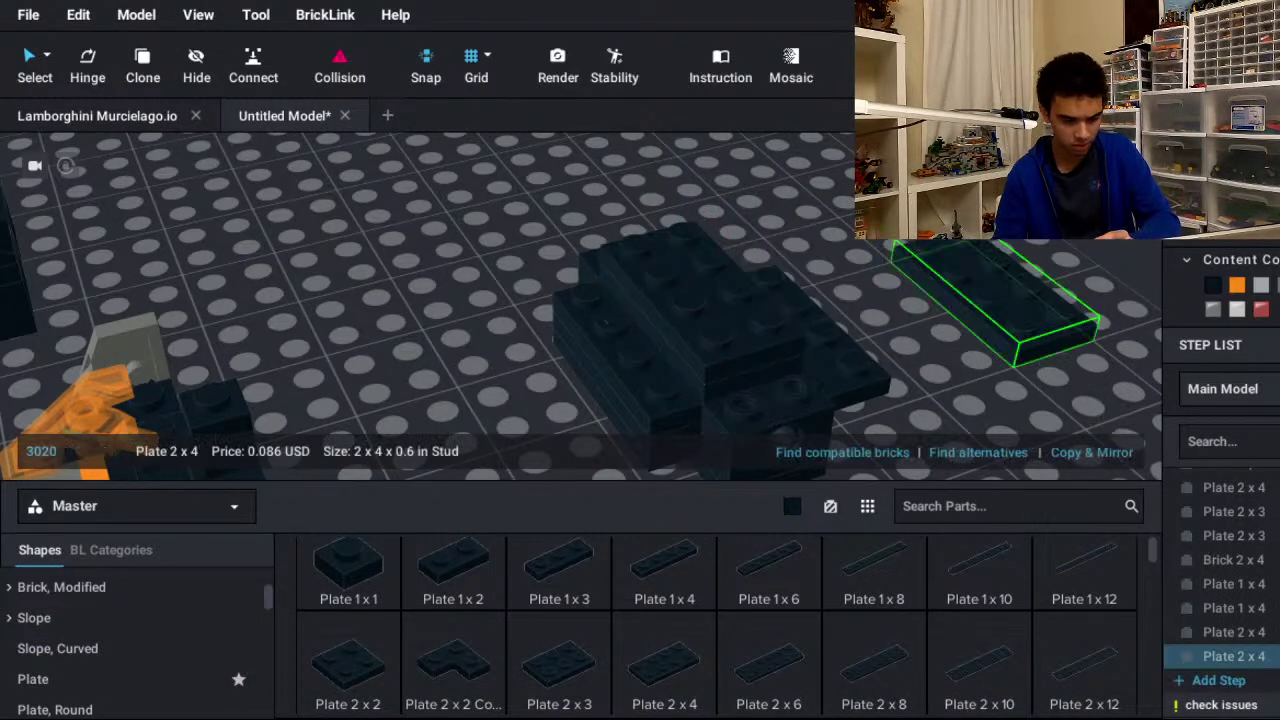
pyautogui.press('Escape')
pyautogui.click(664, 570)
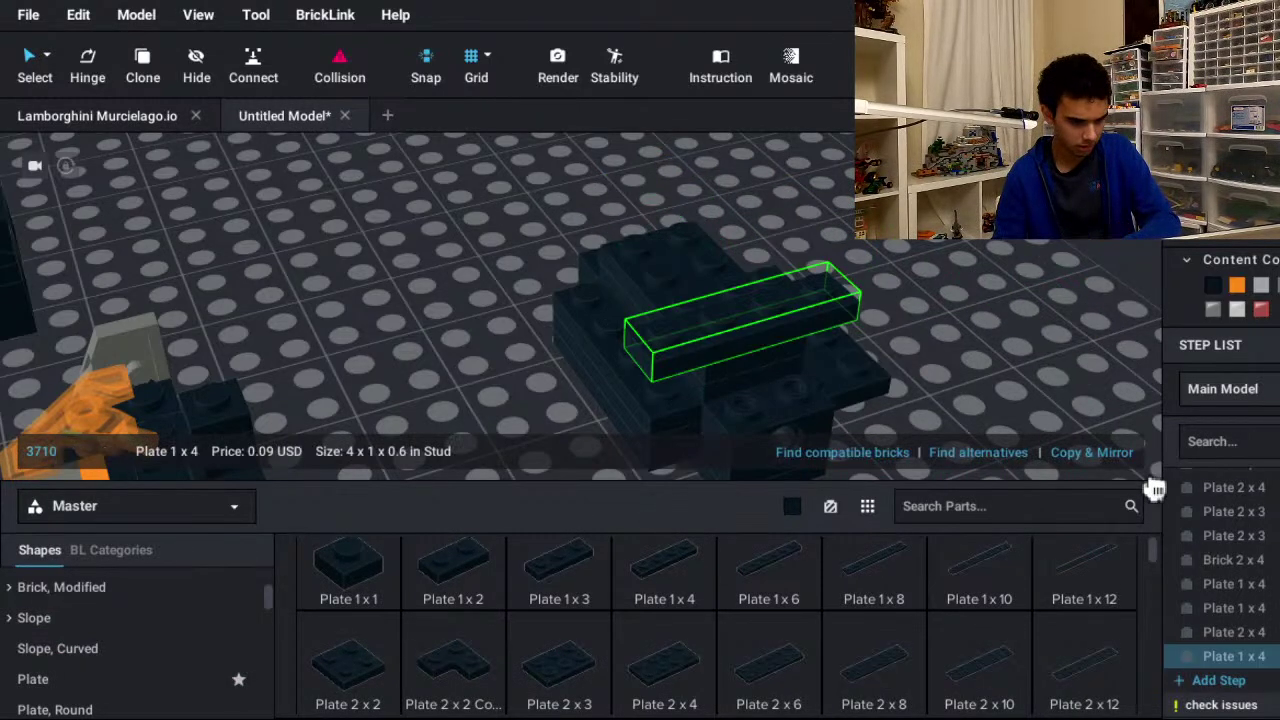
pyautogui.click(1118, 395)
pyautogui.press('Escape')
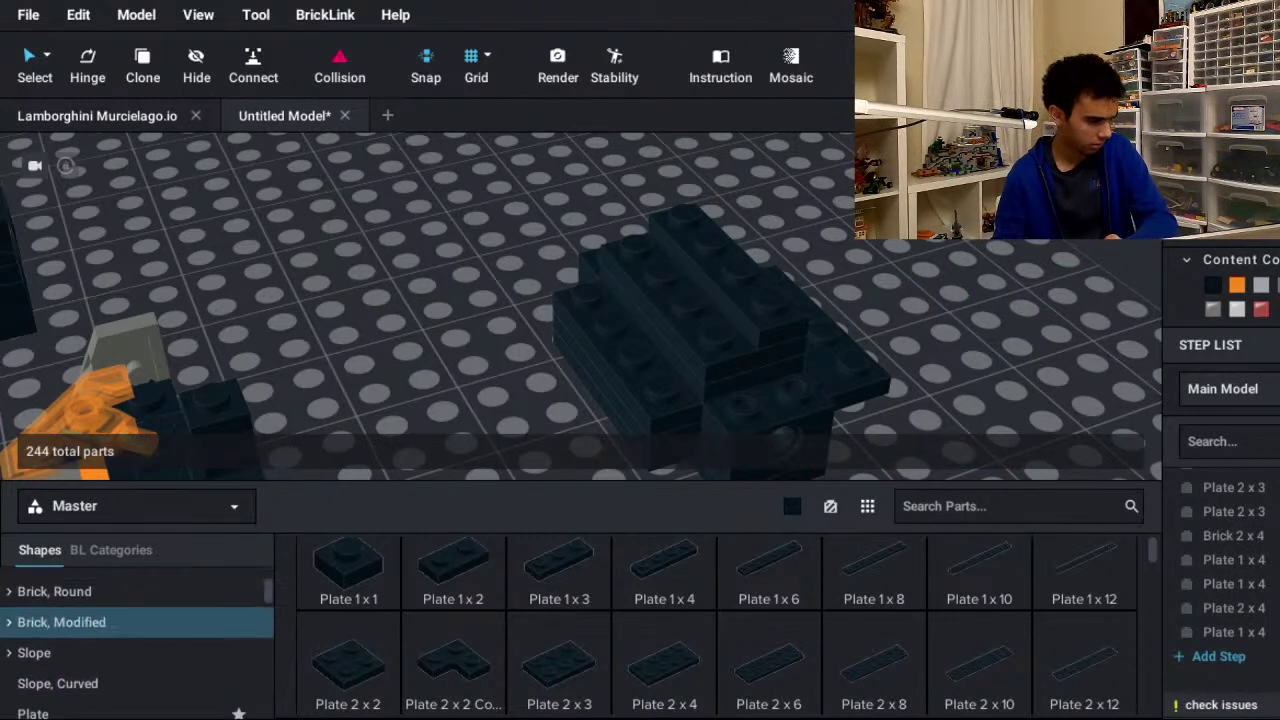
# - Place a Plate, Modified 1 x 2 jumper lengthwise, centred on the free stud row beside the top Plate 1 x 4
pyautogui.click(62, 684)
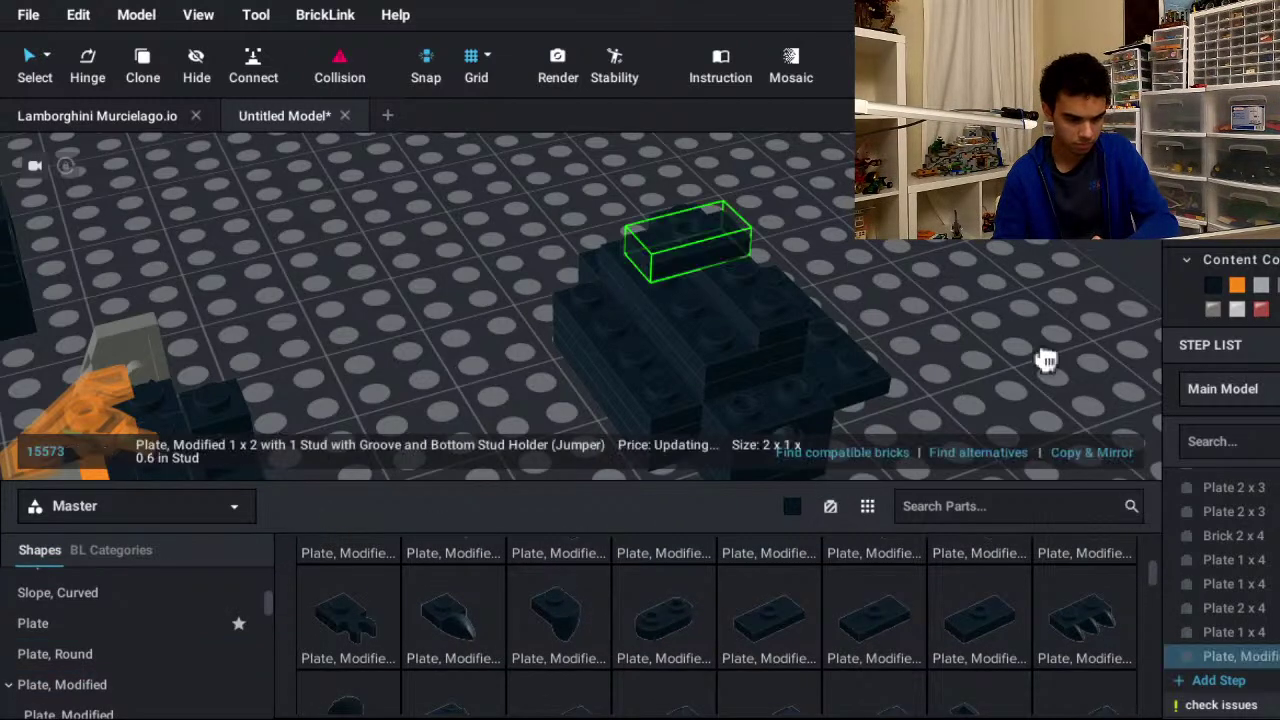
pyautogui.click(705, 290)
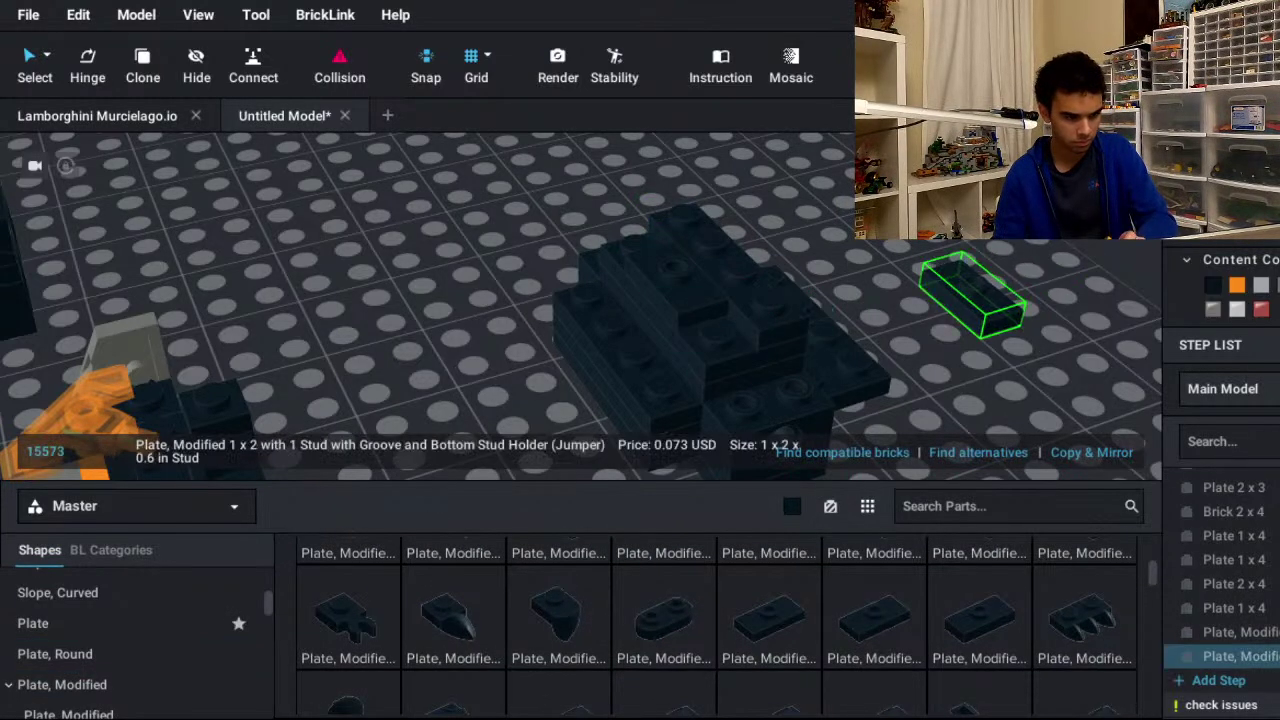
pyautogui.press('Delete')
# - Stack two Plate 1 x 6 parts lengthwise over the Plate 2 x 3 pair, directly alongside the Brick 2 x 4
pyautogui.press('Left')
pyautogui.press('Left')
pyautogui.press('Left')
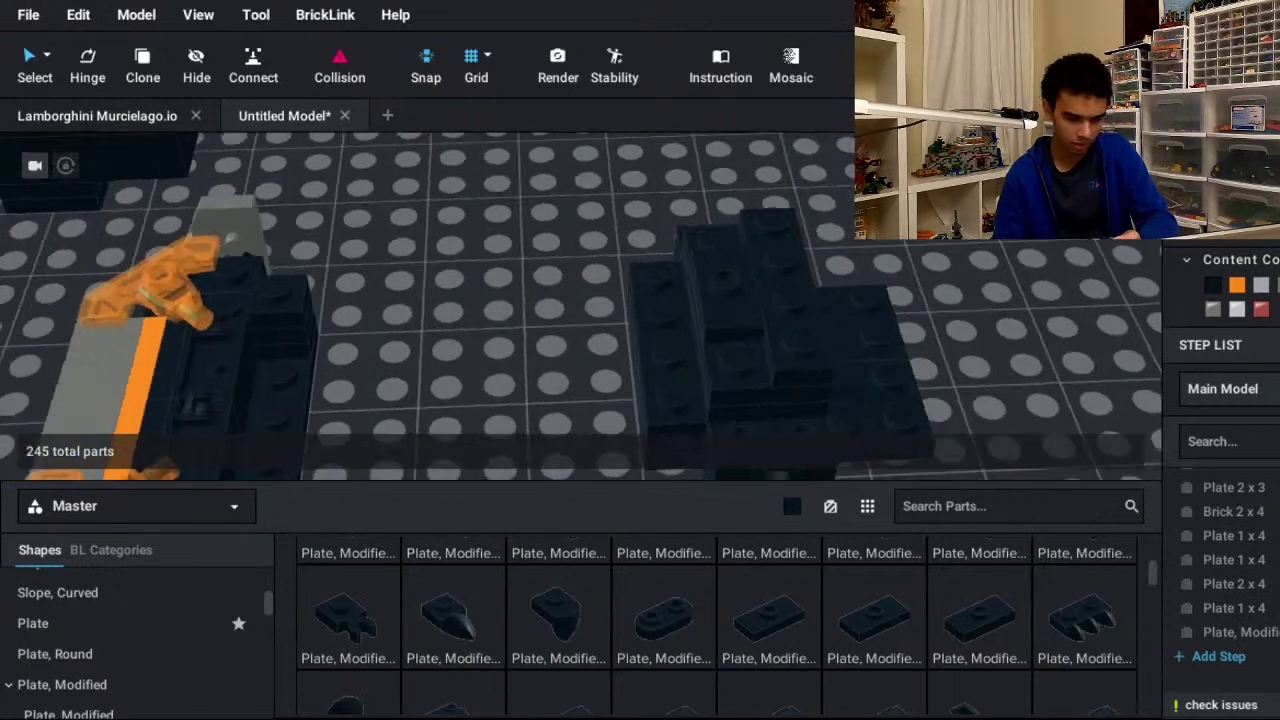
pyautogui.press('Left')
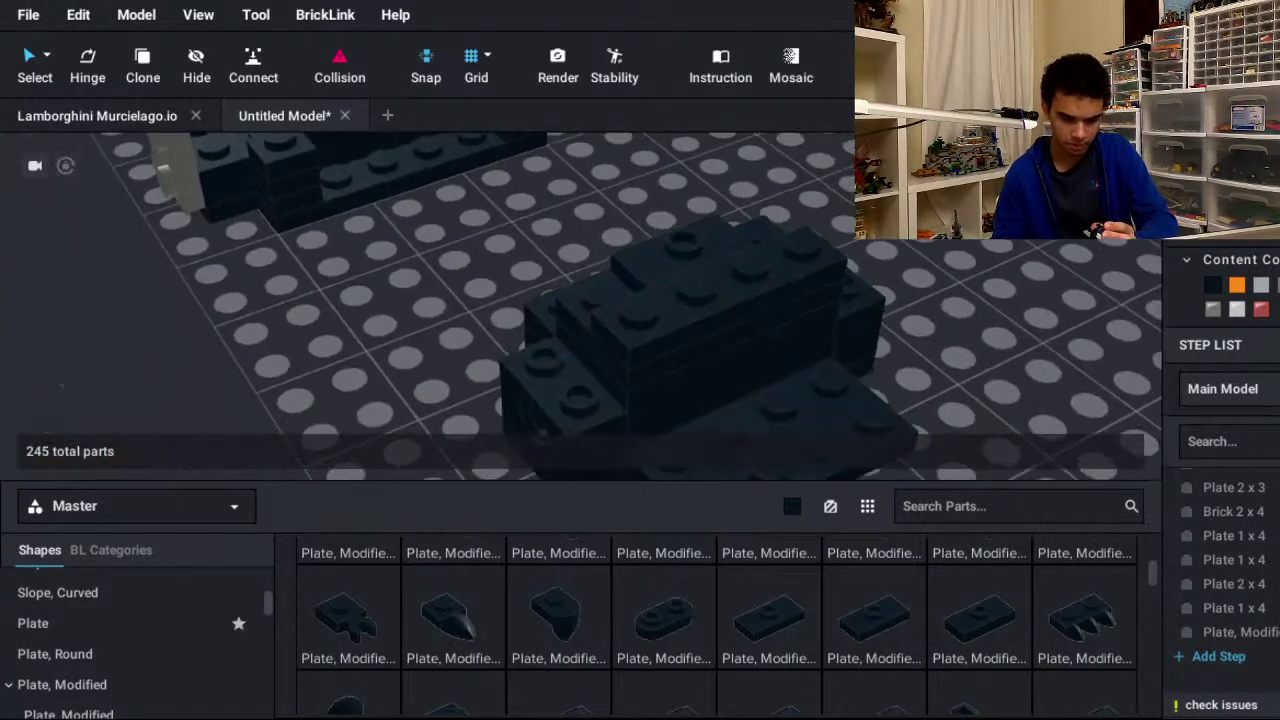
pyautogui.press('Left')
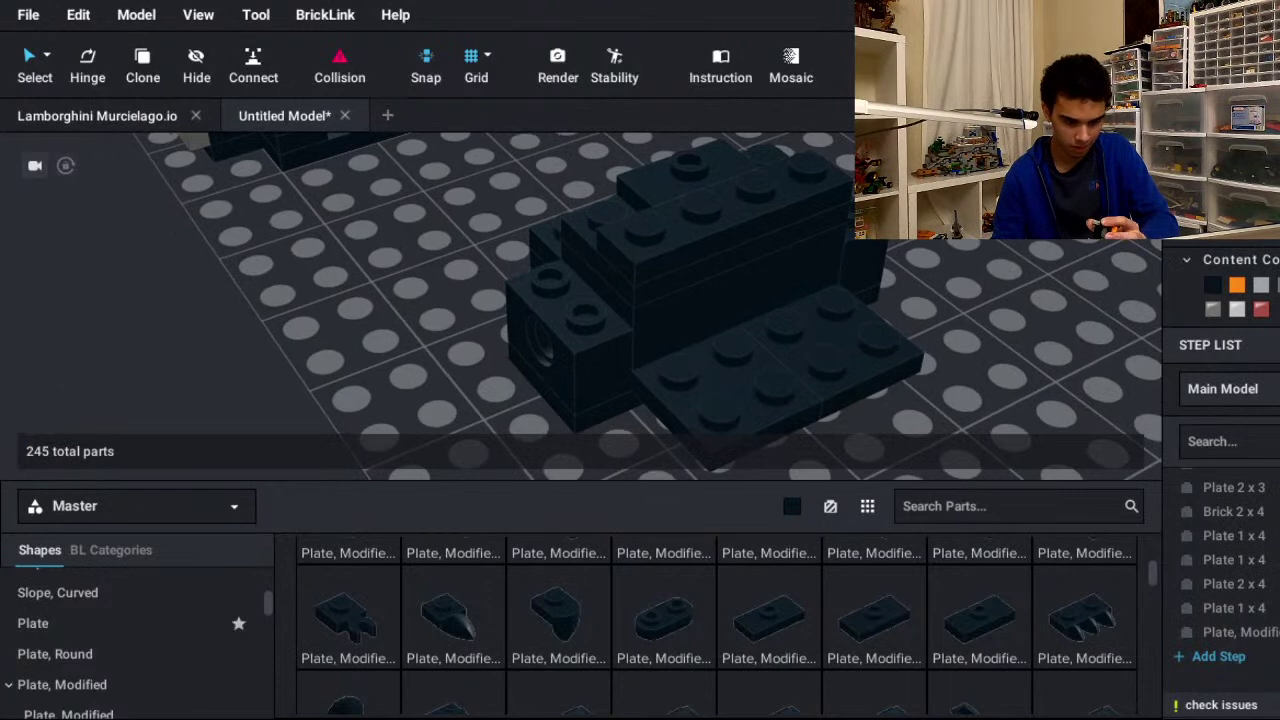
pyautogui.scroll(2, 716, 630)
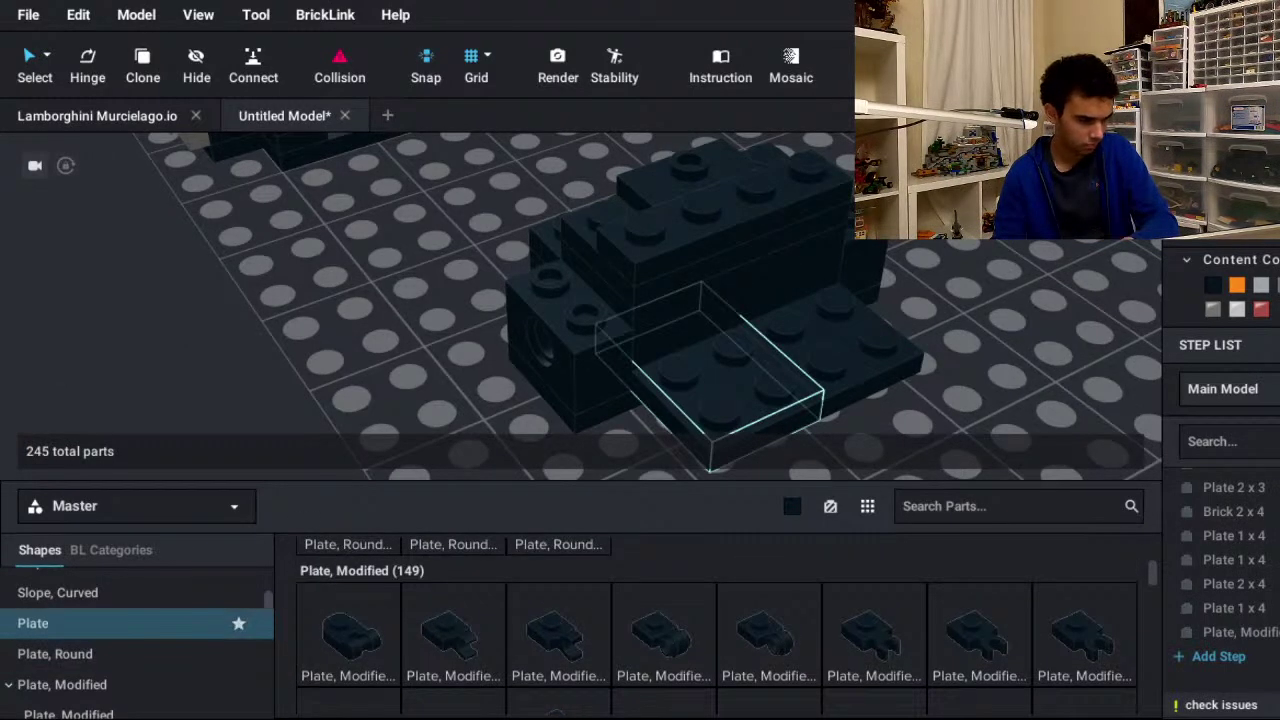
pyautogui.scroll(2, 555, 620)
pyautogui.click(769, 617)
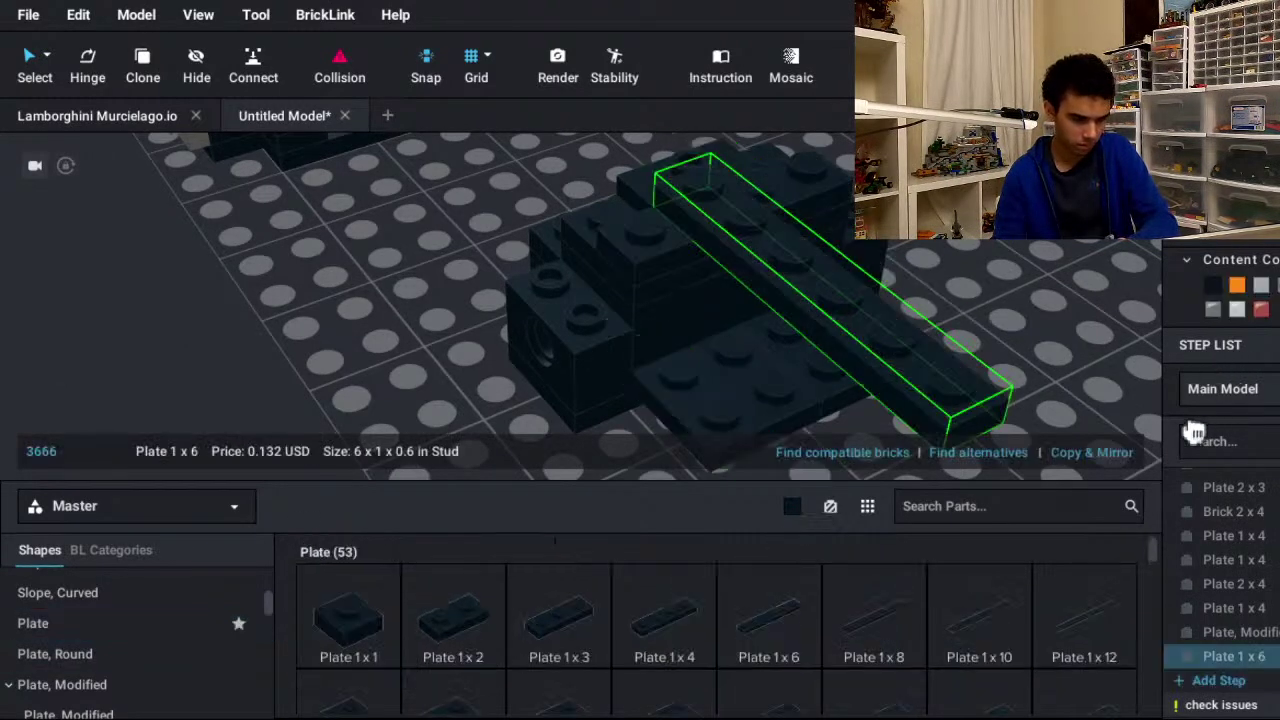
pyautogui.press('Left')
pyautogui.click(1160, 485)
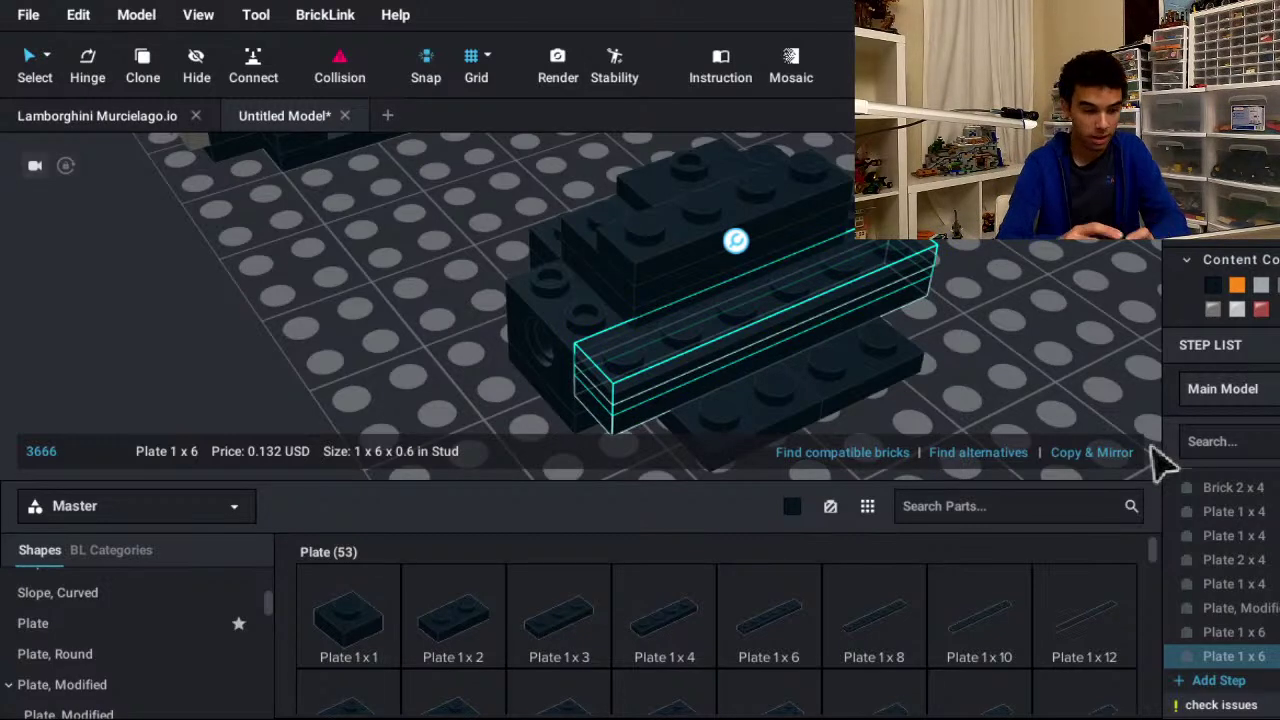
pyautogui.hotkey('ctrl', 'c')
pyautogui.hotkey('ctrl', 'v')
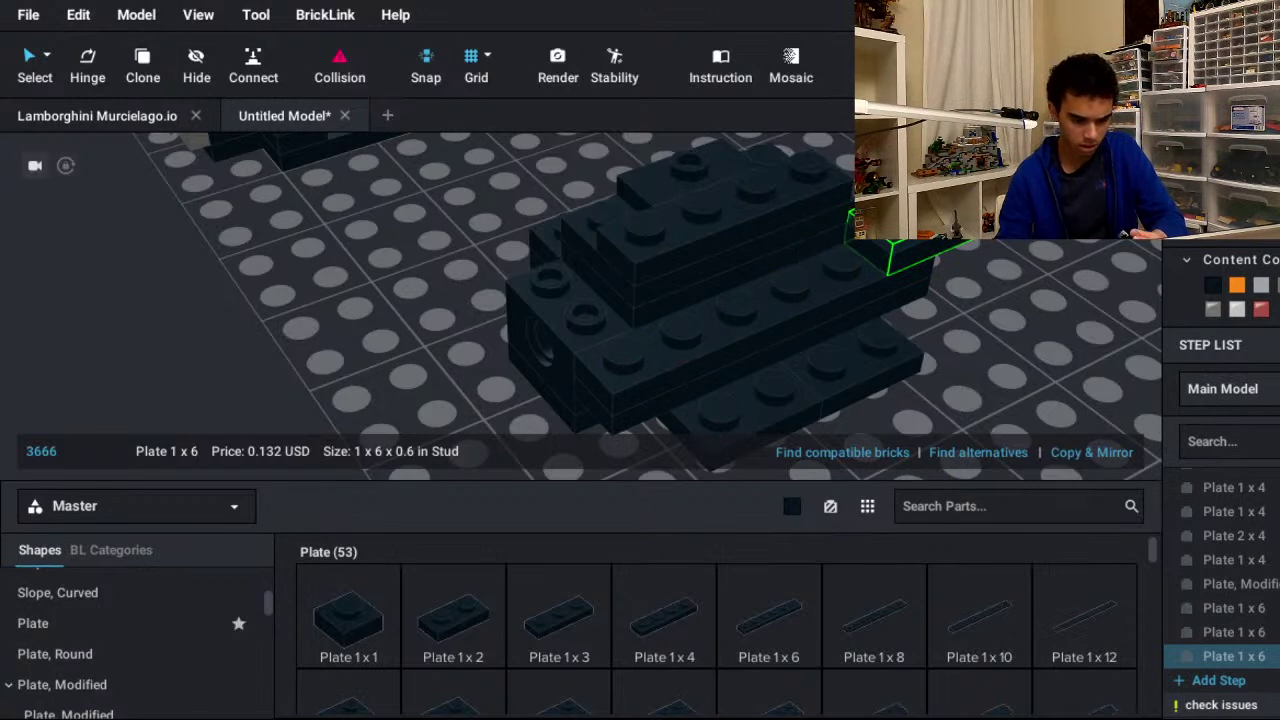
pyautogui.press('Escape')
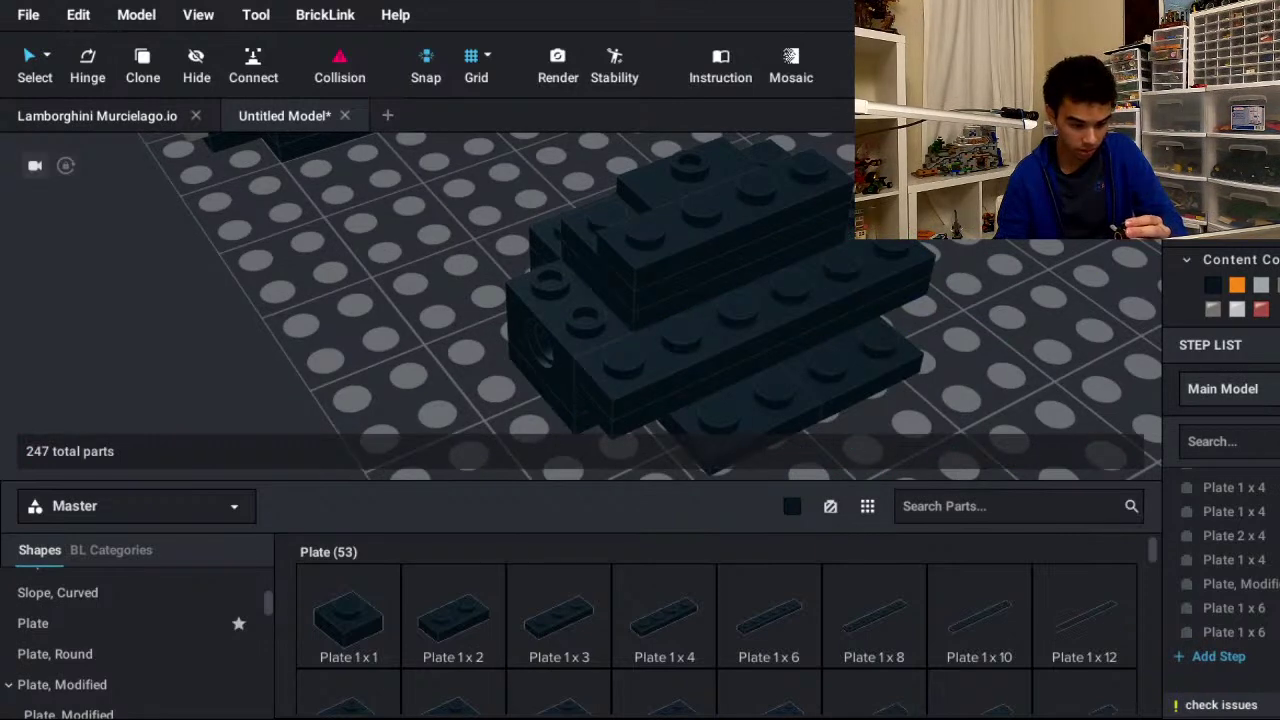
# - Centre a Plate 1 x 4 on the stacked Plate 1 x 6 parts and cover it with two Slope 30 1 x 2 x 2/3 parts
pyautogui.click(664, 615)
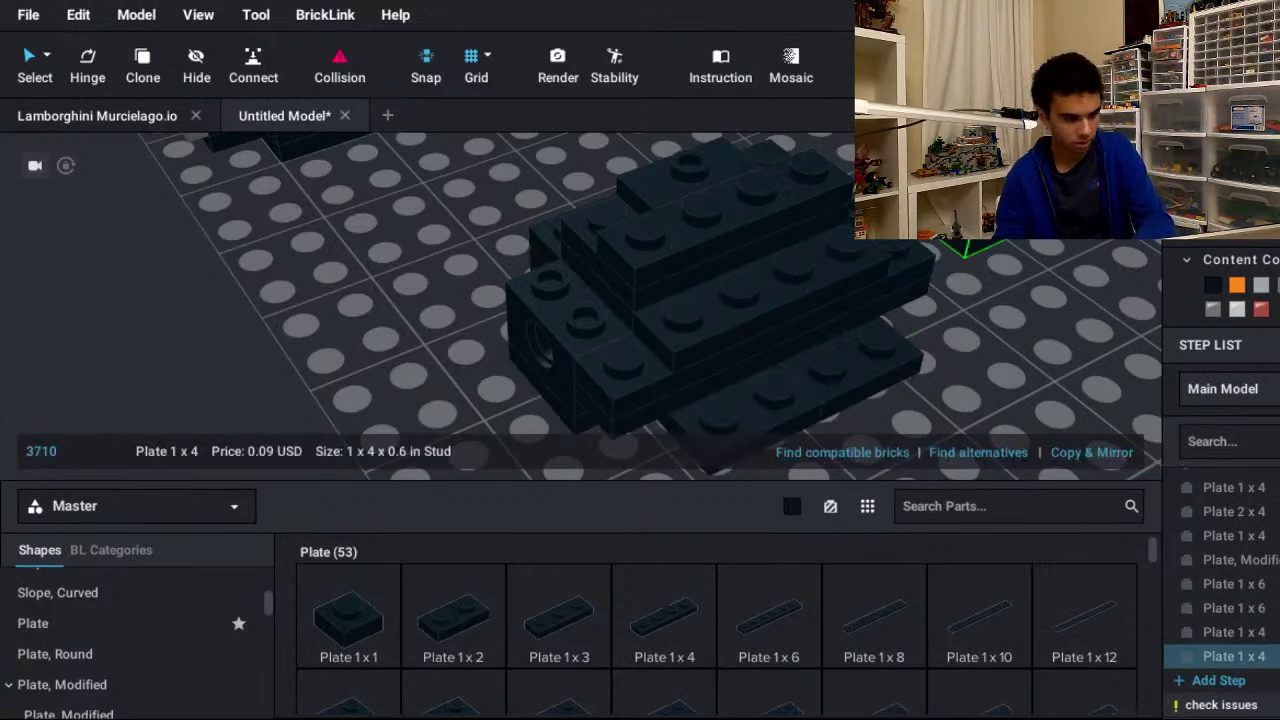
pyautogui.press('Delete')
pyautogui.scroll(3, 100, 630)
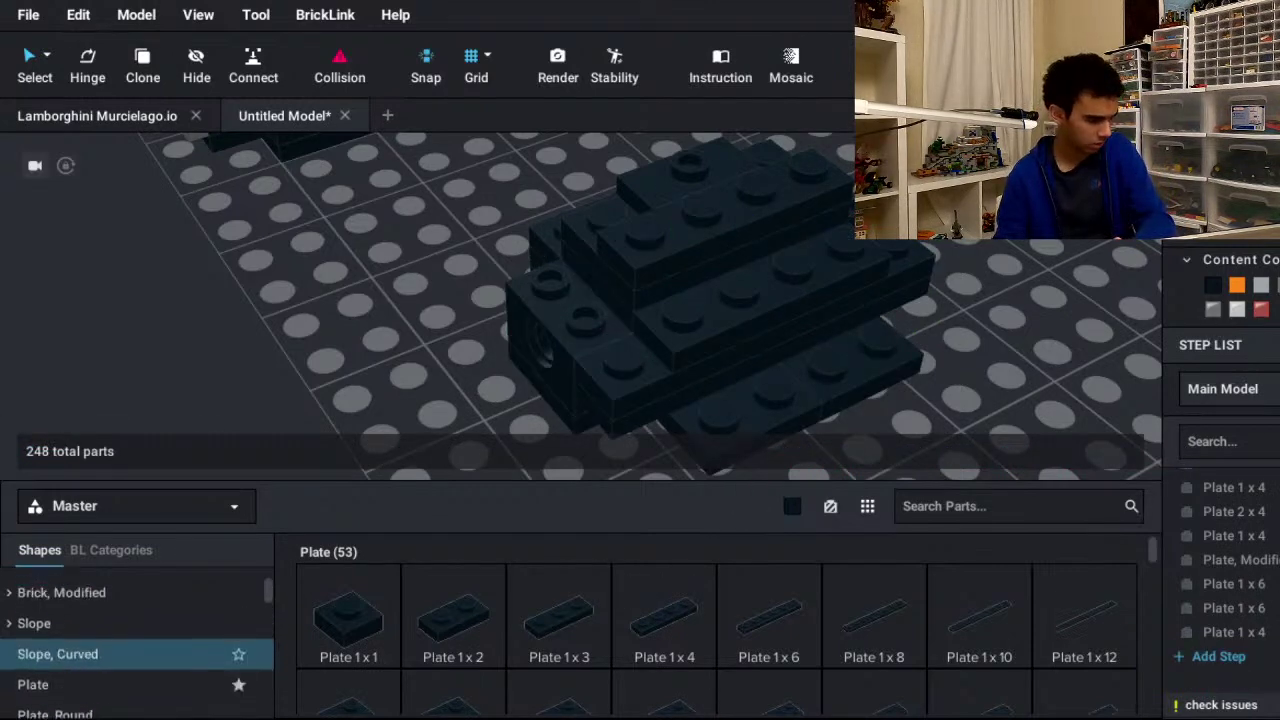
pyautogui.scroll(-2, 100, 630)
pyautogui.click(60, 638)
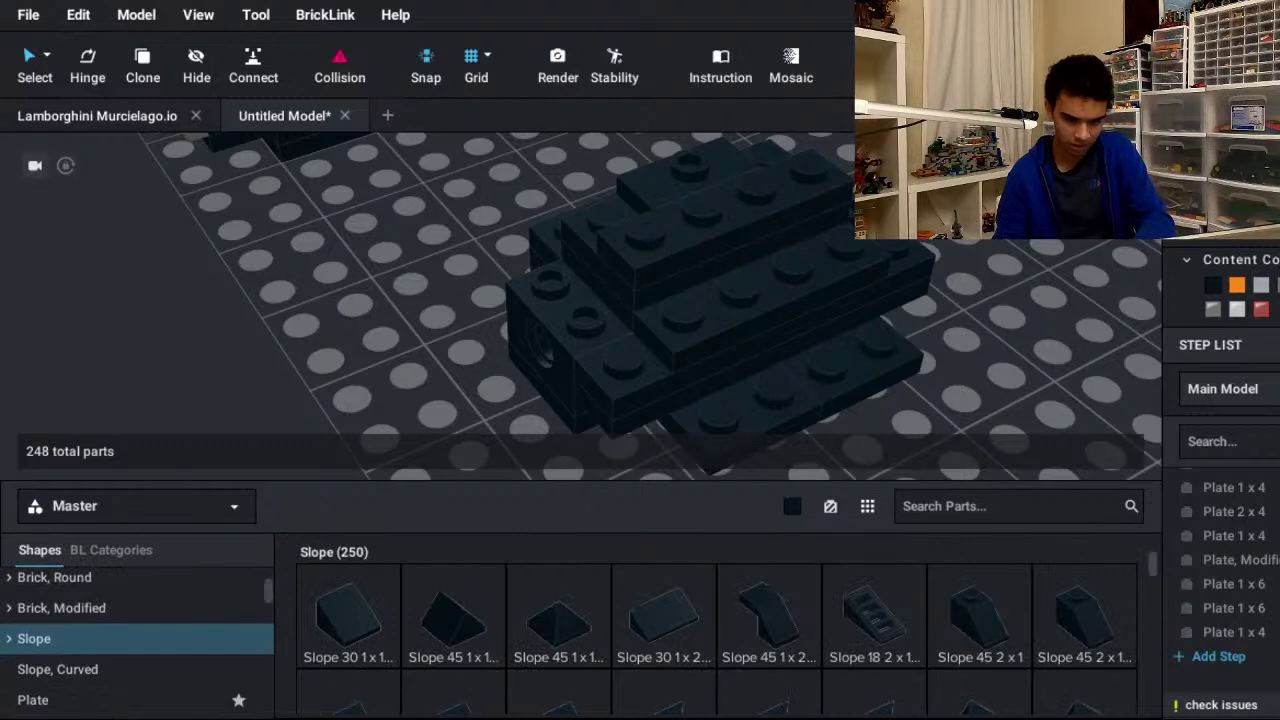
pyautogui.click(663, 615)
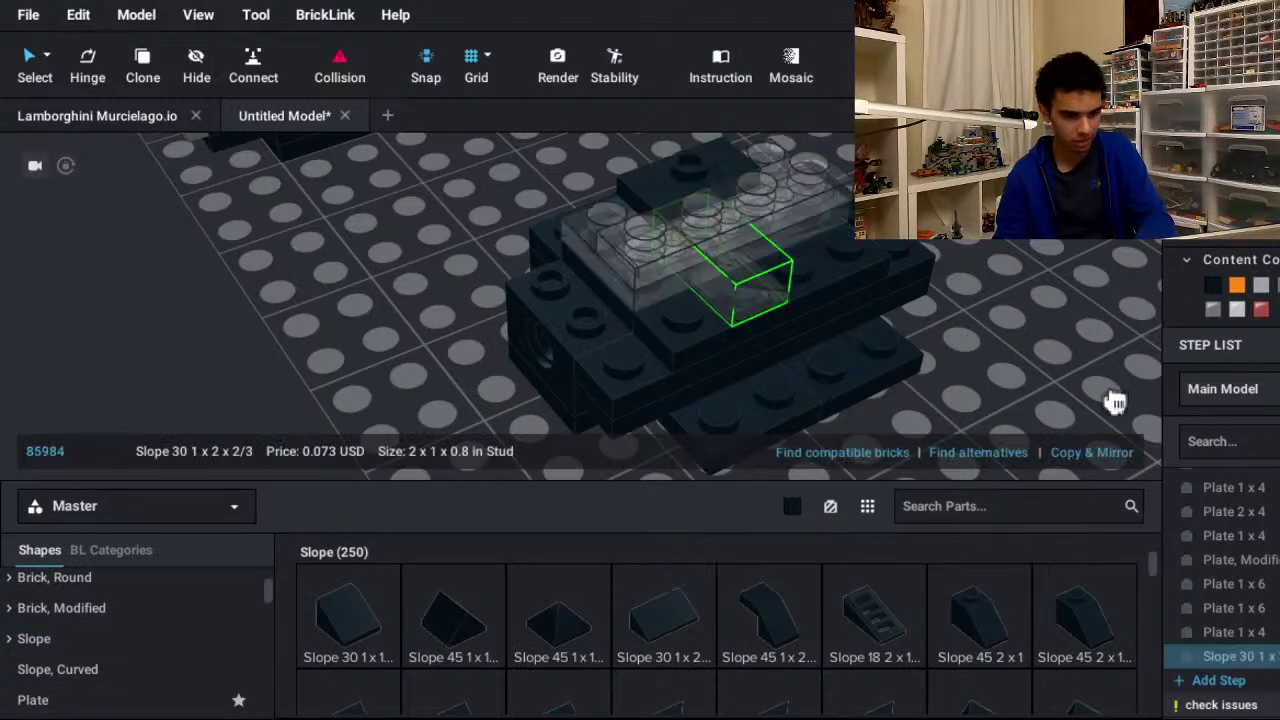
pyautogui.click(1100, 450)
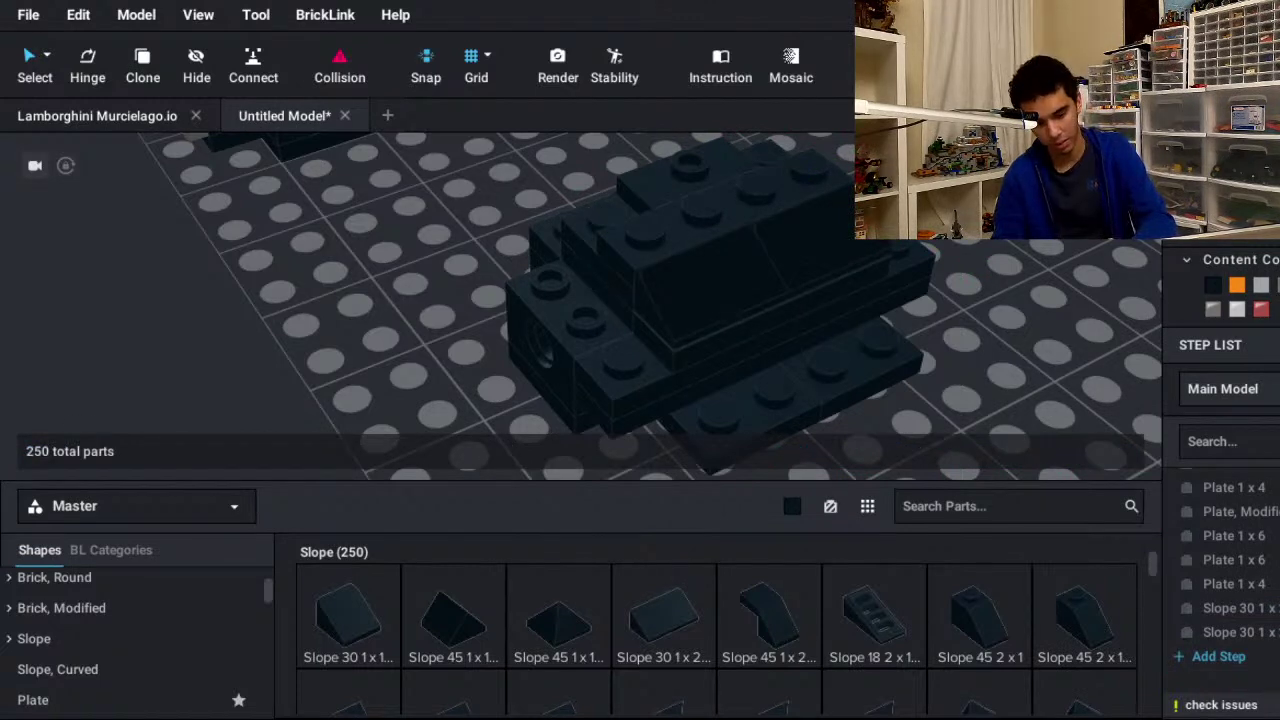
pyautogui.press('Up')
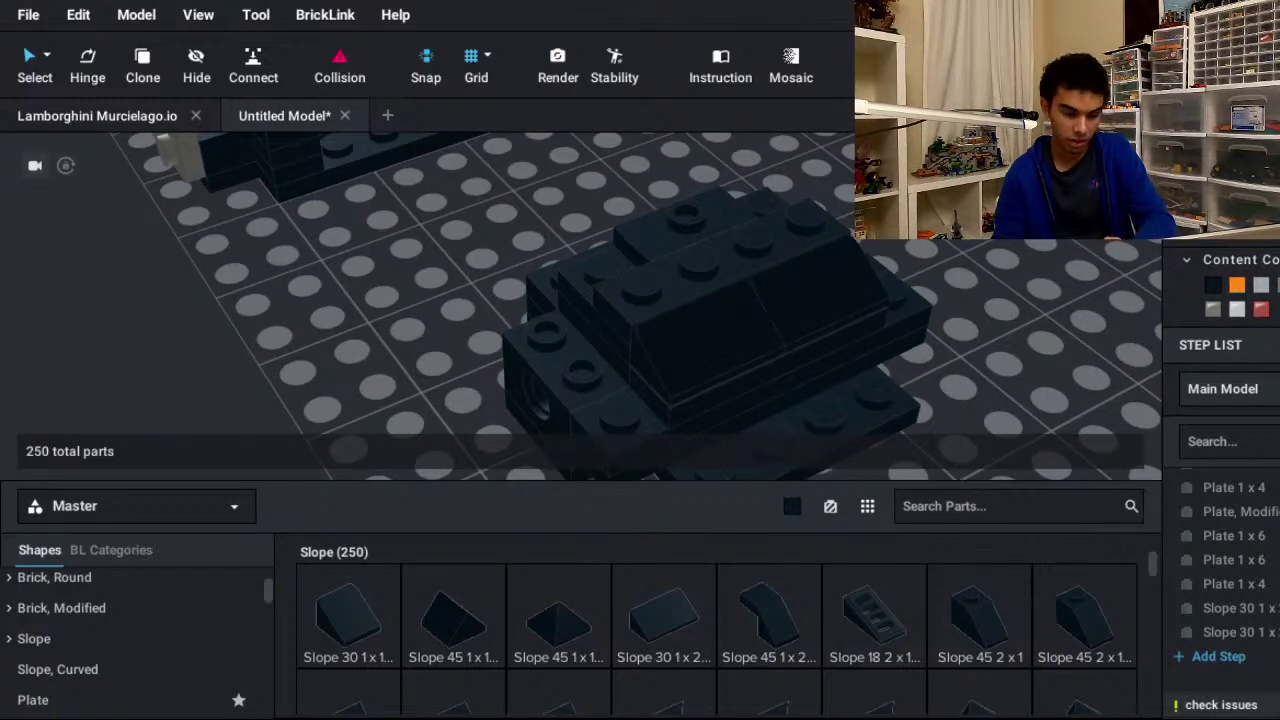
# - Move the Vehicle, Steering Stand 1 x 2 with Black Steering Wheel onto the lower stud row in front of the slopes
pyautogui.scroll(-2, 136, 662)
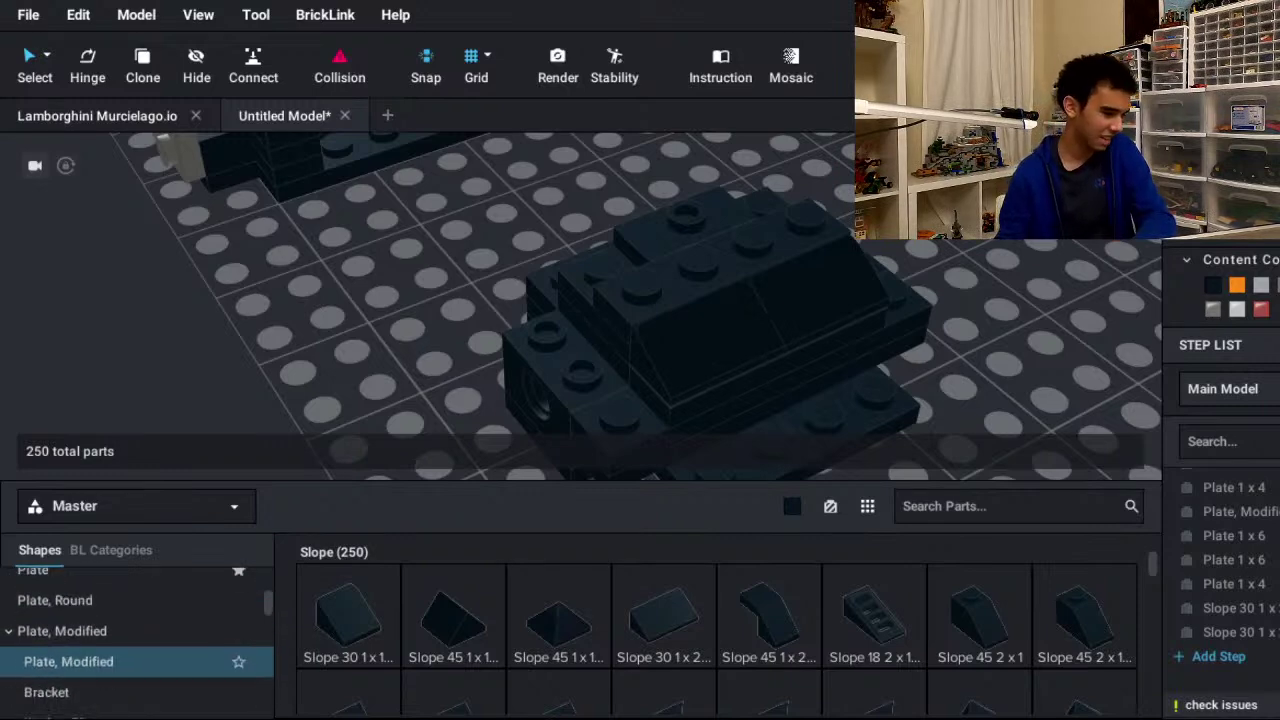
pyautogui.scroll(-5, 136, 640)
pyautogui.press('-')
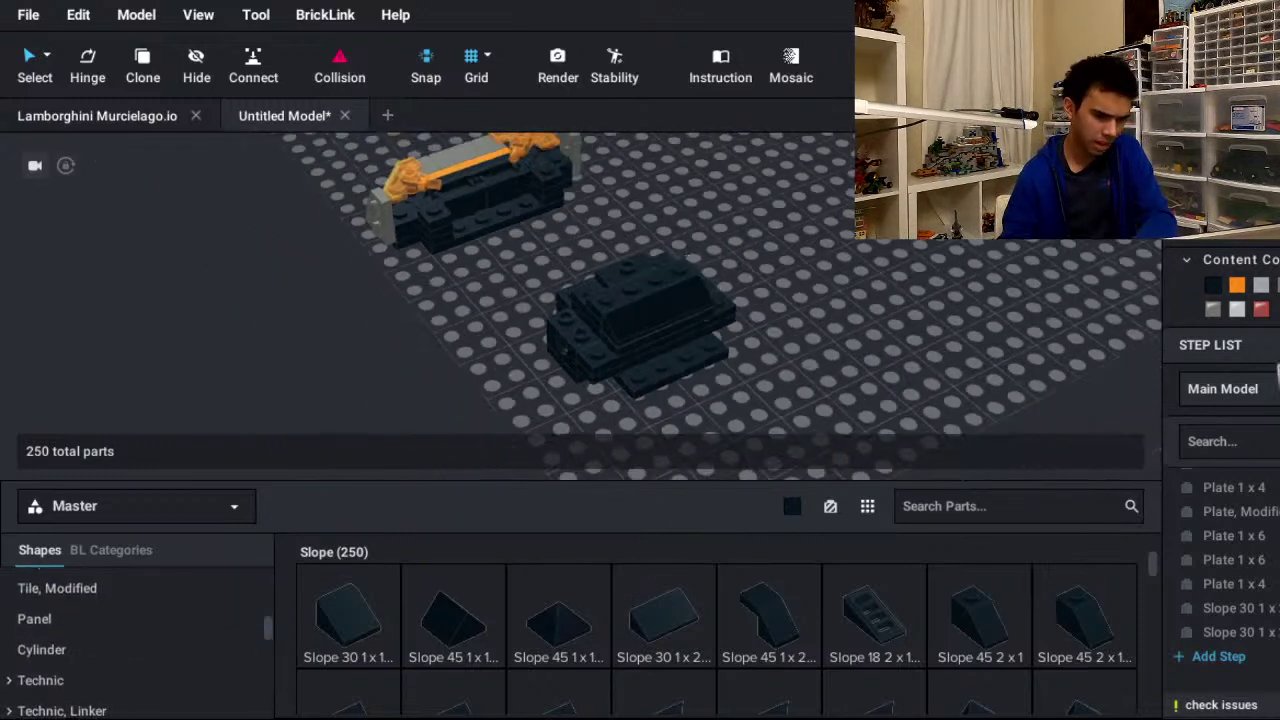
pyautogui.press('Left')
pyautogui.press('Left')
pyautogui.press('Left')
pyautogui.press('Left')
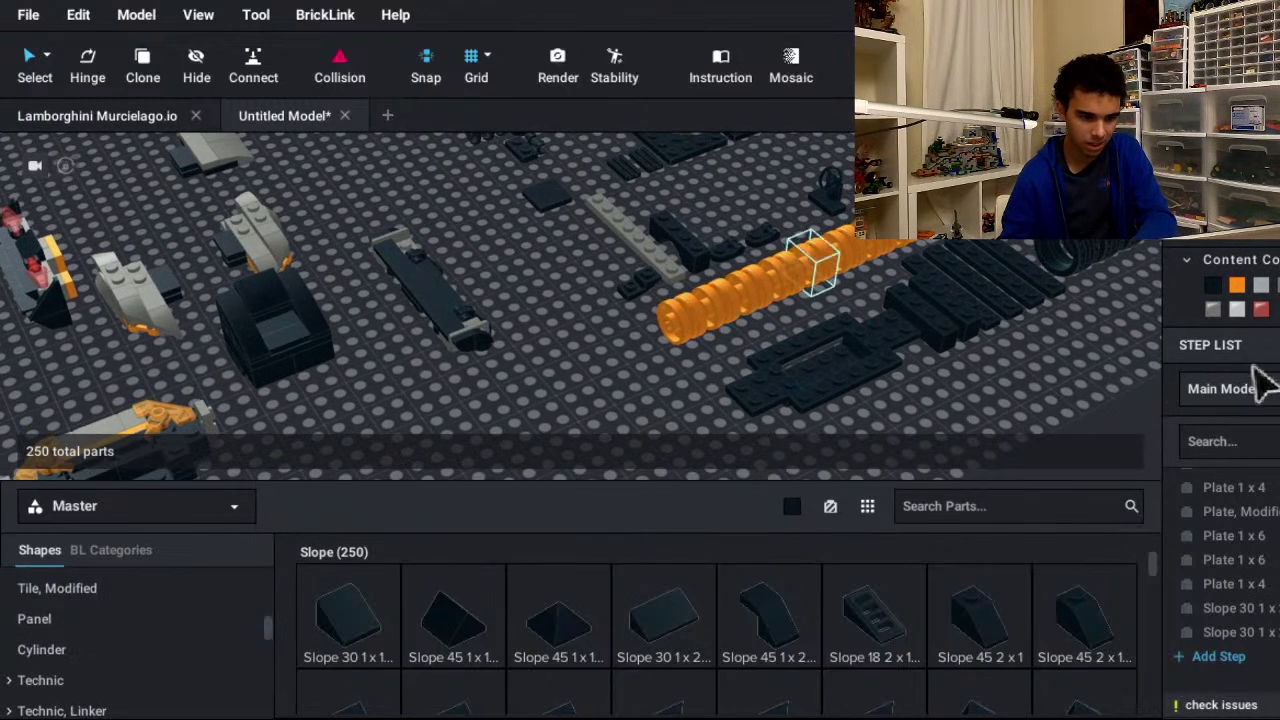
pyautogui.scroll(-3, 1230, 500)
pyautogui.click(1232, 526)
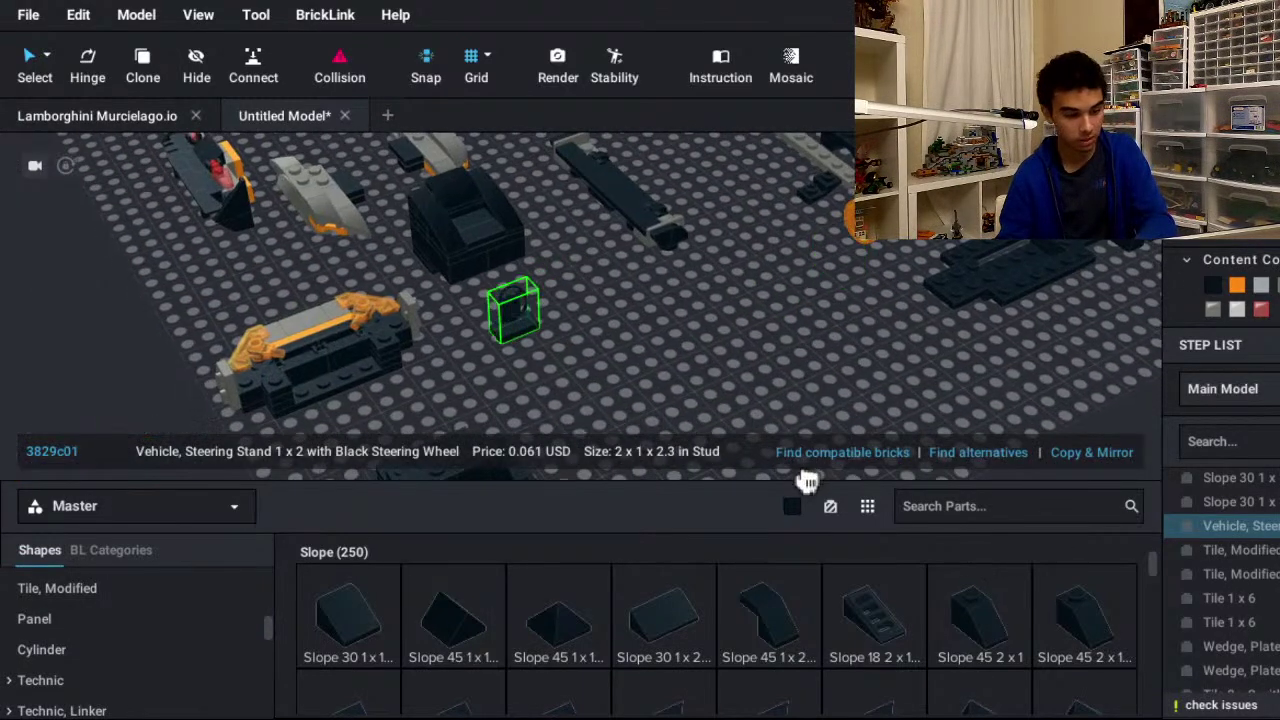
pyautogui.press('f')
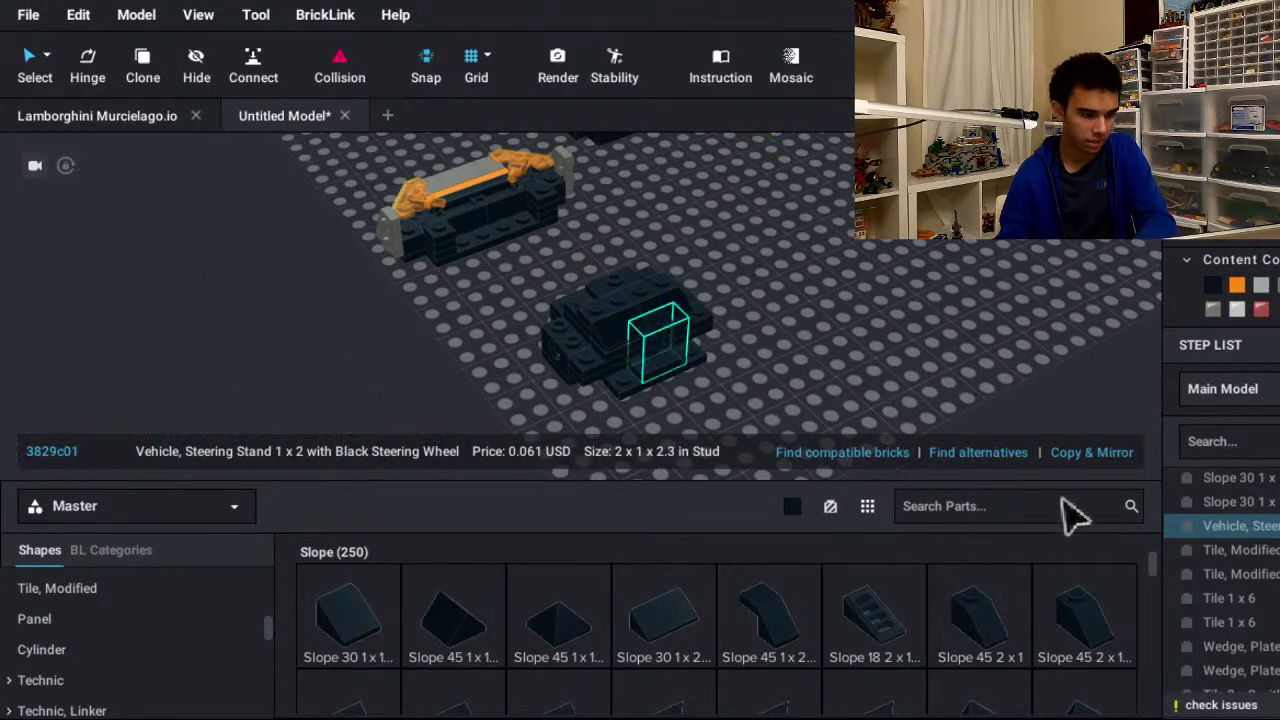
pyautogui.rightClick(1250, 441)
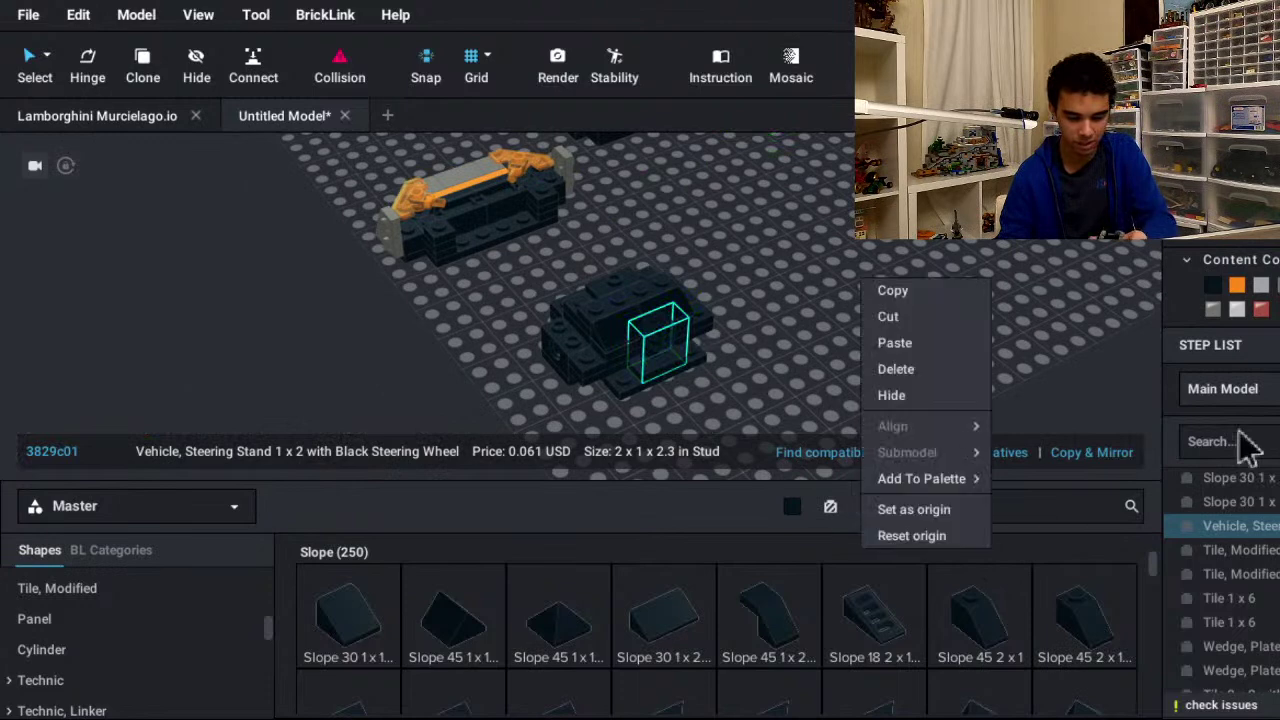
pyautogui.click(1148, 432)
# - Attach a Plate 2 x 2 under the front edge of the lowest plate, below the steering stand
pyautogui.scroll(5, 237, 649)
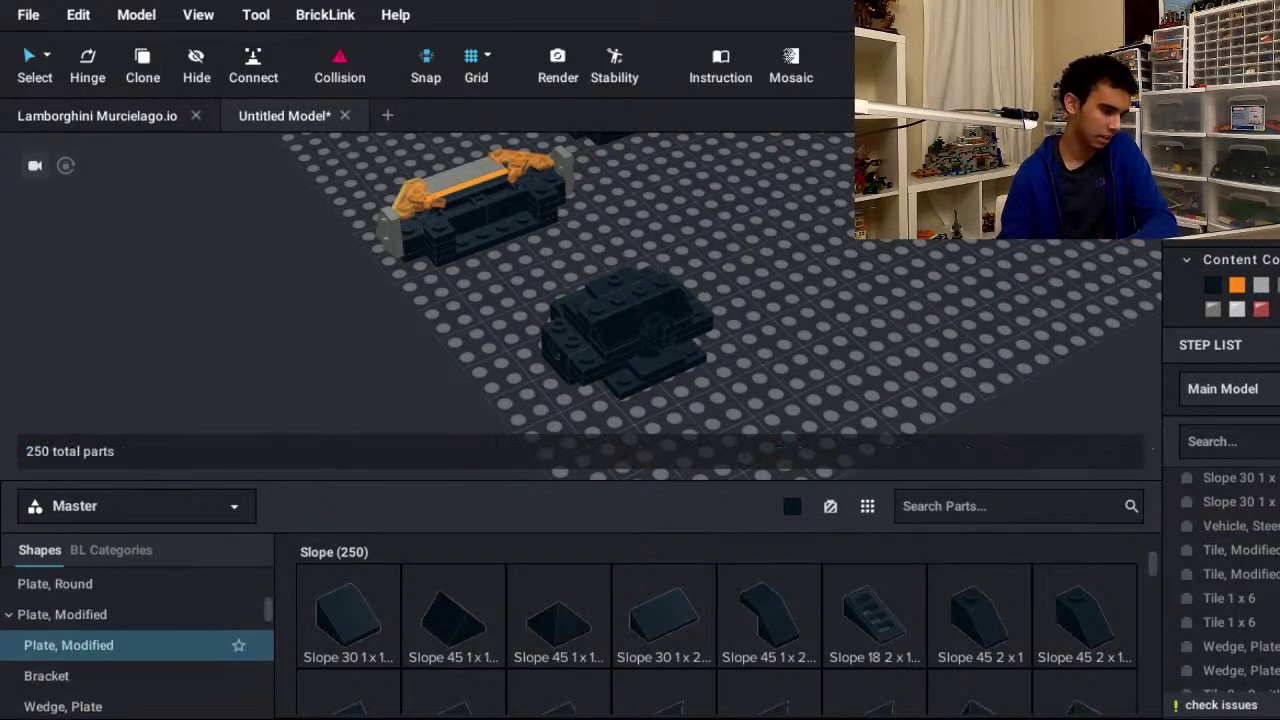
pyautogui.scroll(4, 200, 650)
pyautogui.click(120, 668)
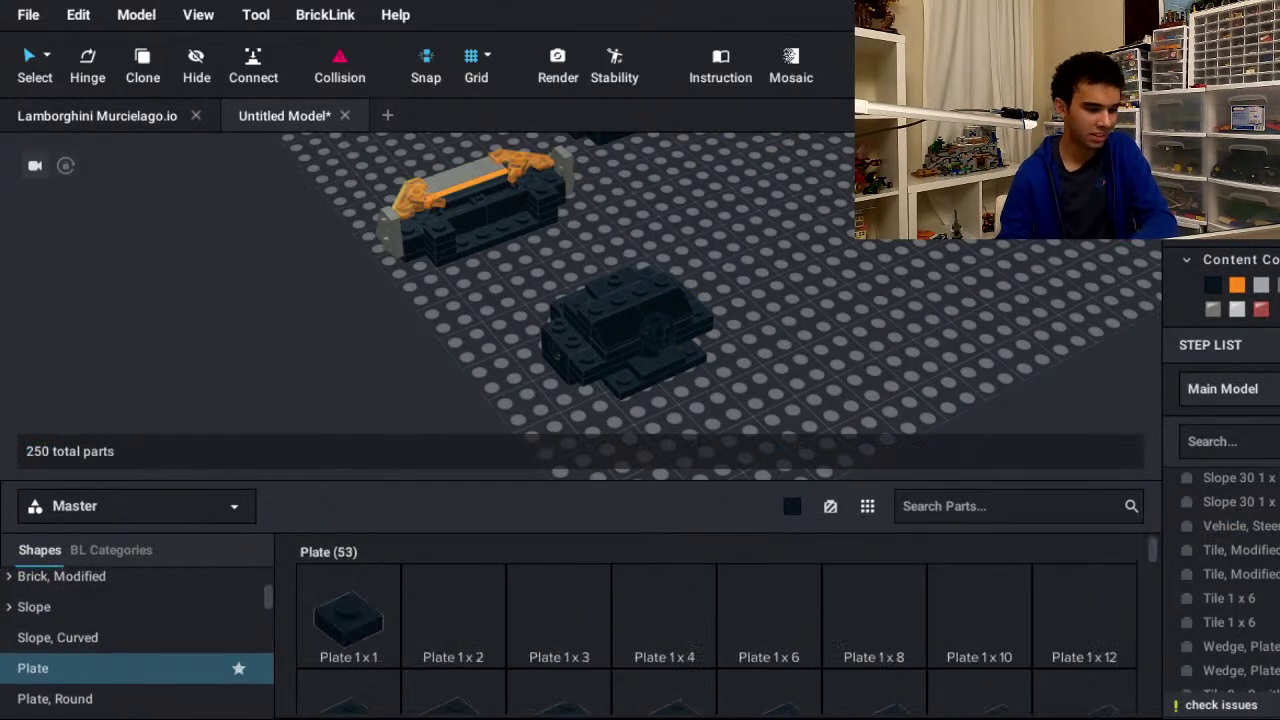
pyautogui.scroll(-2, 716, 620)
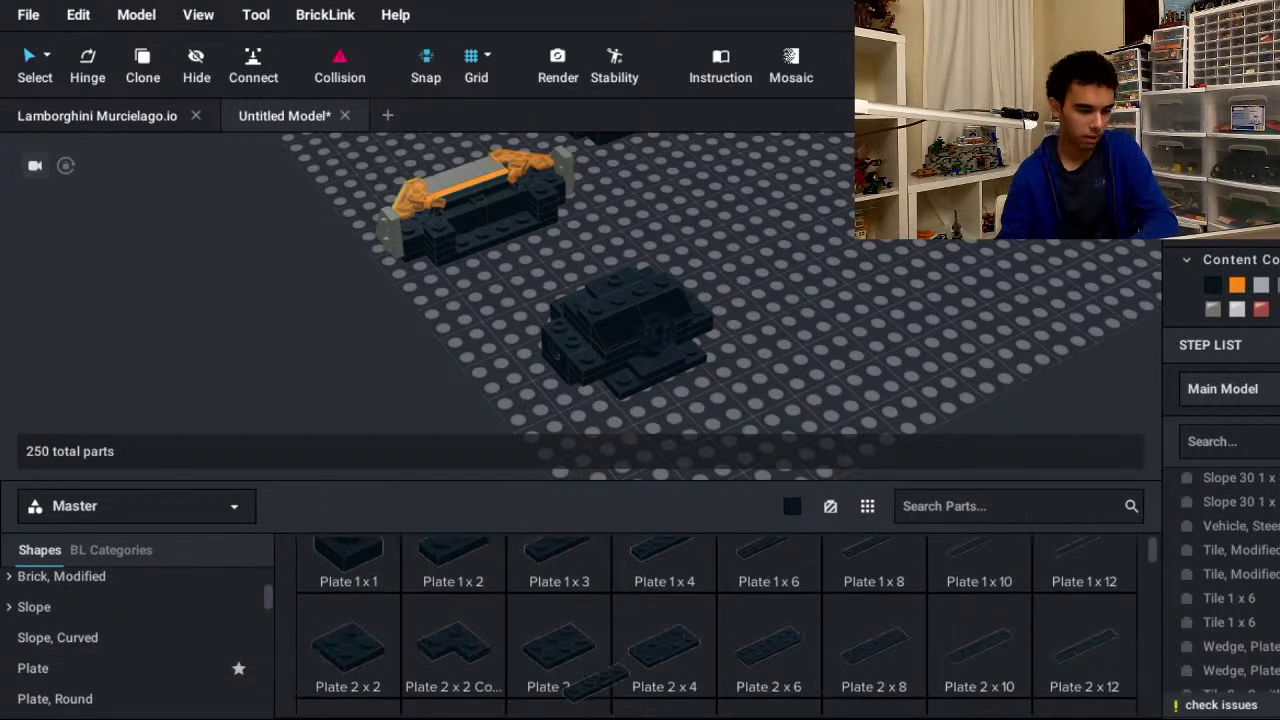
pyautogui.click(340, 652)
pyautogui.click(684, 398)
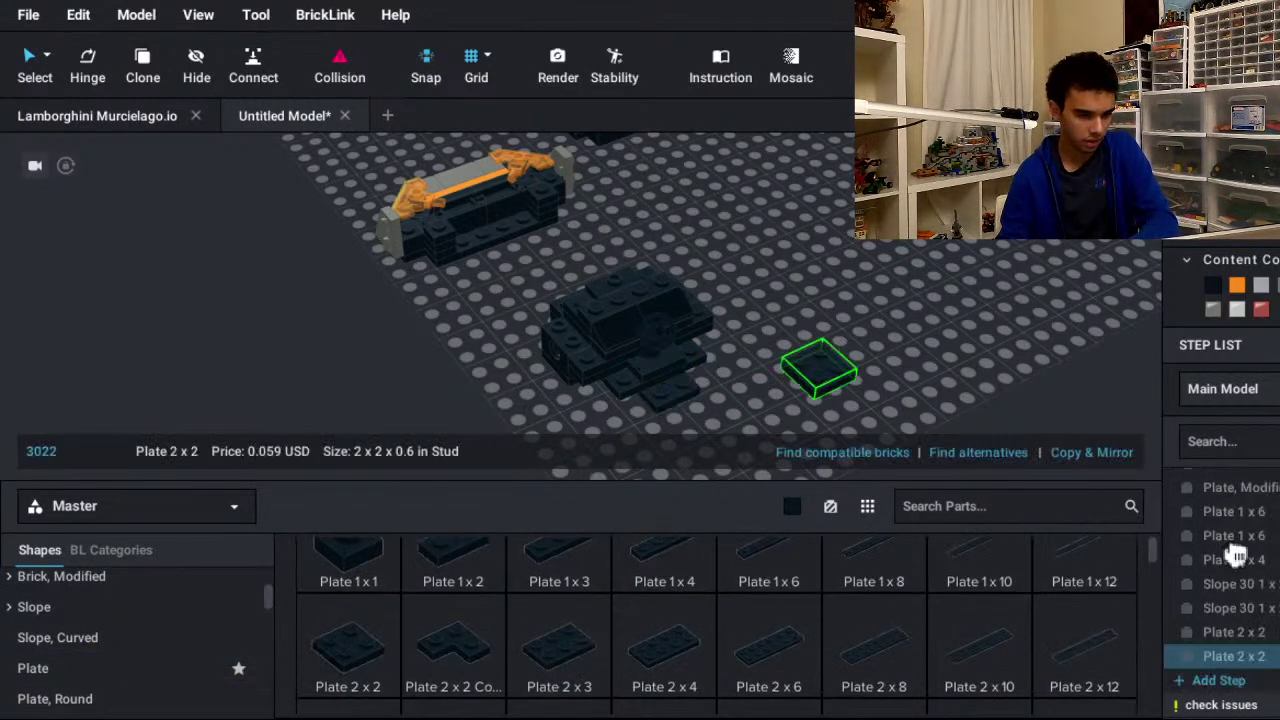
pyautogui.press('Escape')
# - Attach two Plate 2 x 3 parts under the assembly, one on each side of the Plate 2 x 2
pyautogui.click(559, 652)
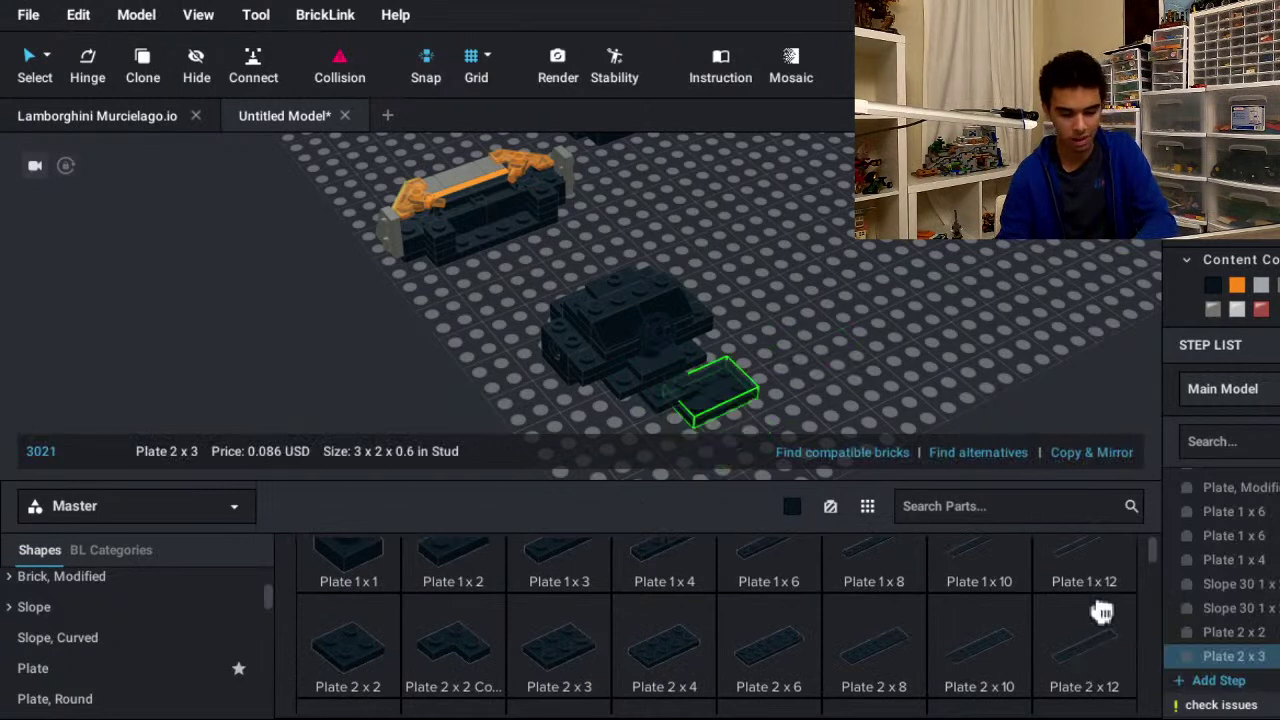
pyautogui.press('Escape')
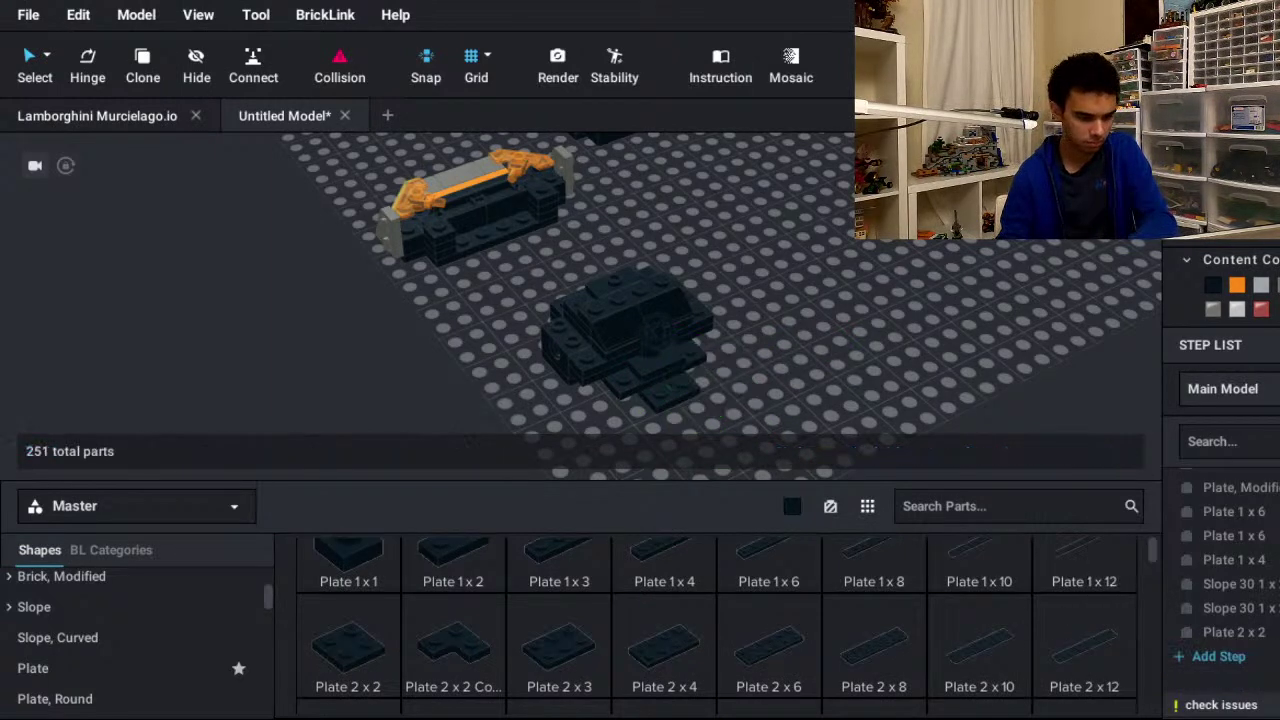
pyautogui.click(559, 652)
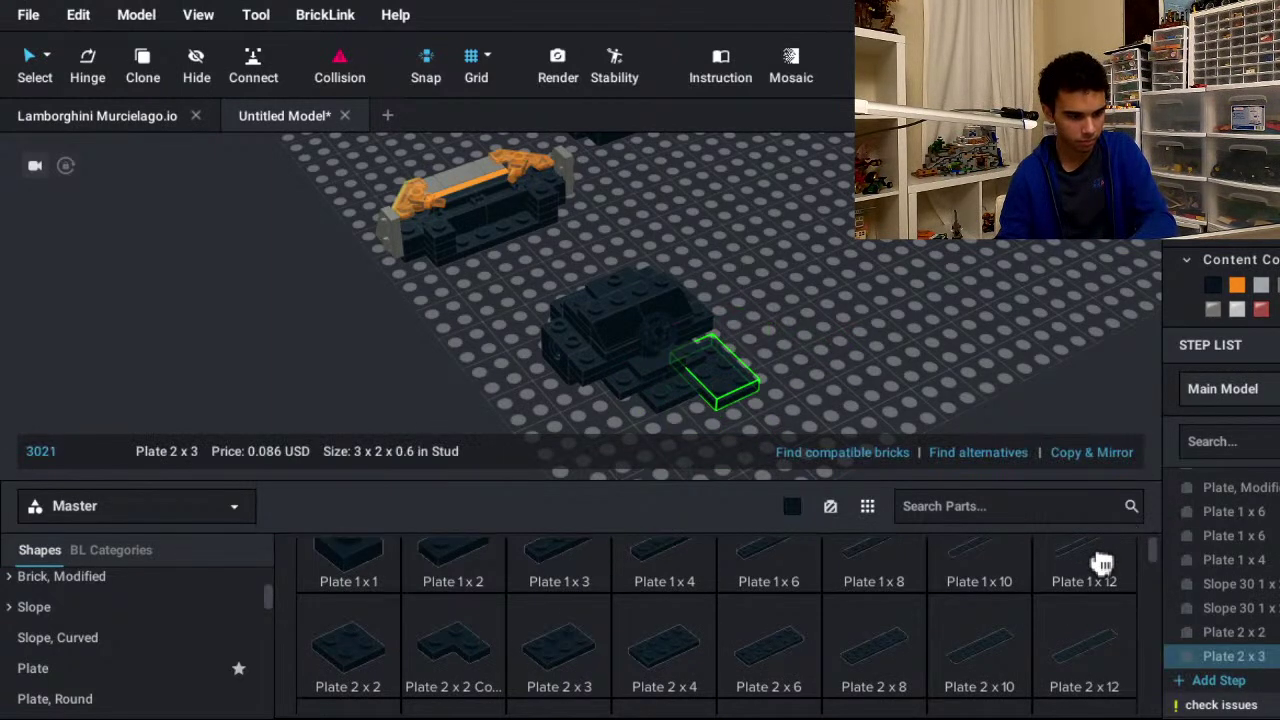
pyautogui.click(729, 369)
pyautogui.click(629, 415)
pyautogui.press('Escape')
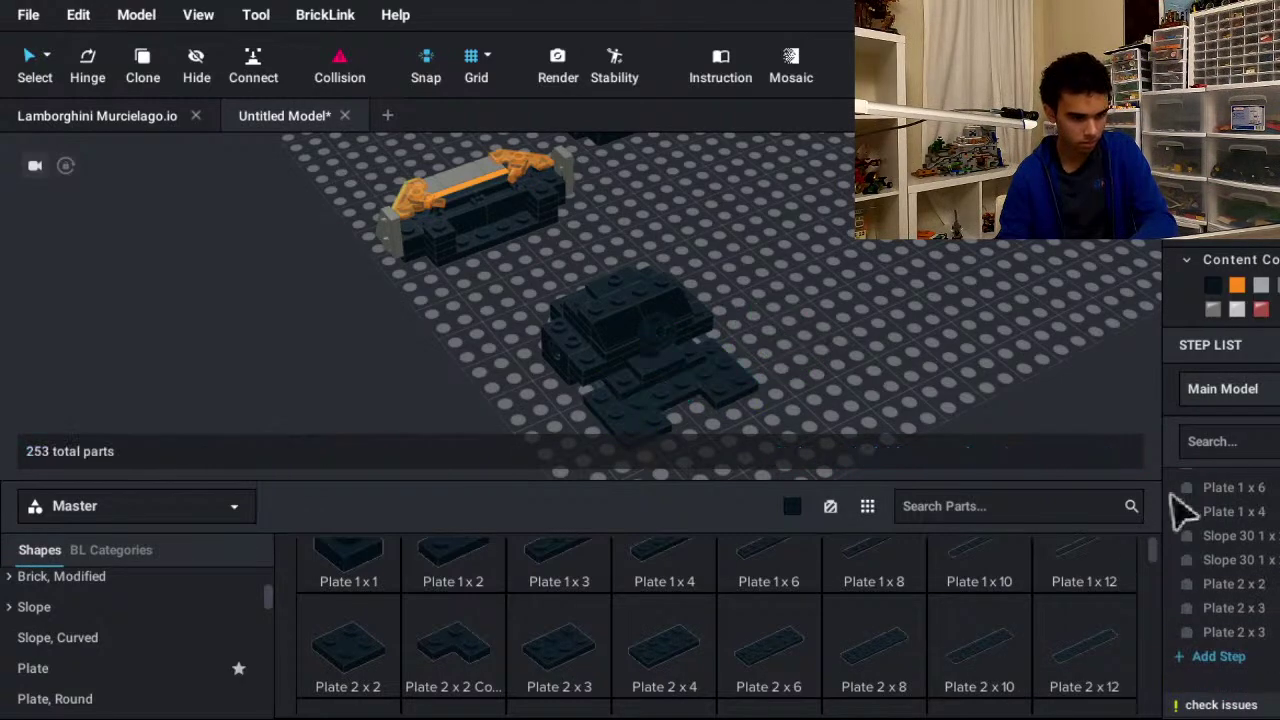
# - Shift both Plate 2 x 3 parts back so their front edges align with the Plate 2 x 2 between them
pyautogui.scroll(5, 743, 358)
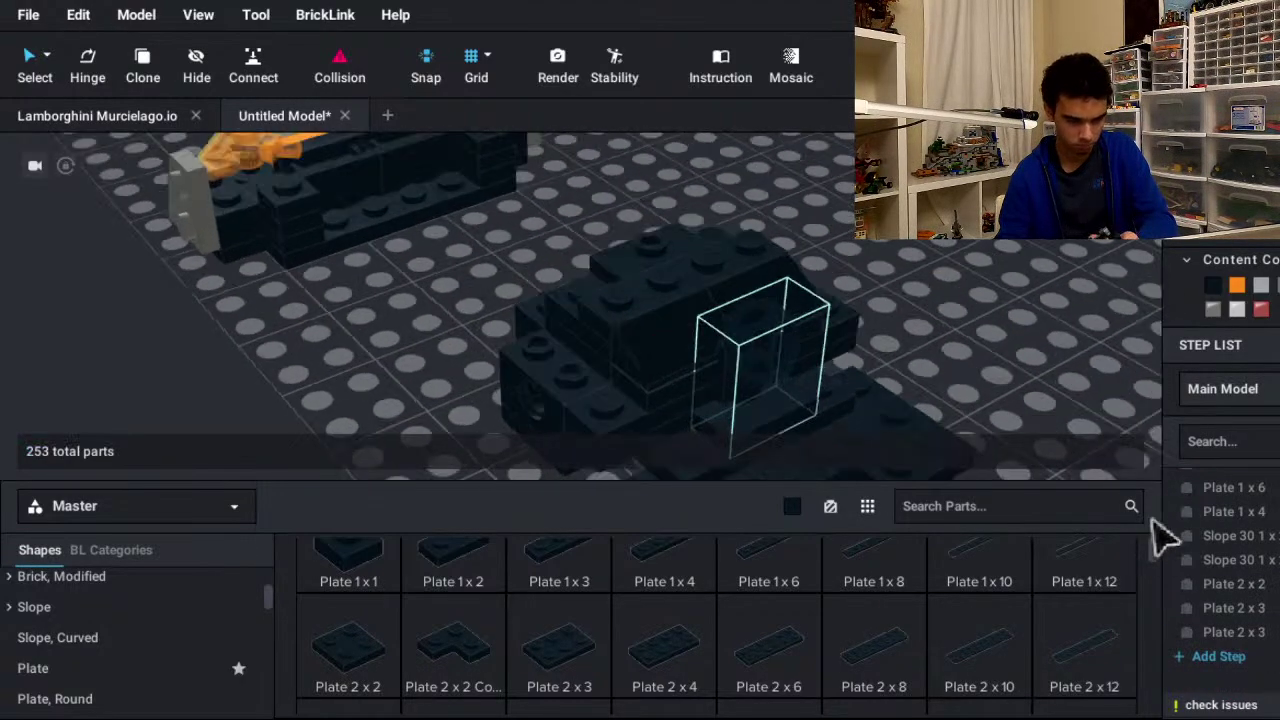
pyautogui.moveTo(768, 347)
pyautogui.mouseDown(button='right')
pyautogui.moveTo(777, 303)
pyautogui.moveTo(777, 364)
pyautogui.mouseUp(button='right')
pyautogui.click(848, 380)
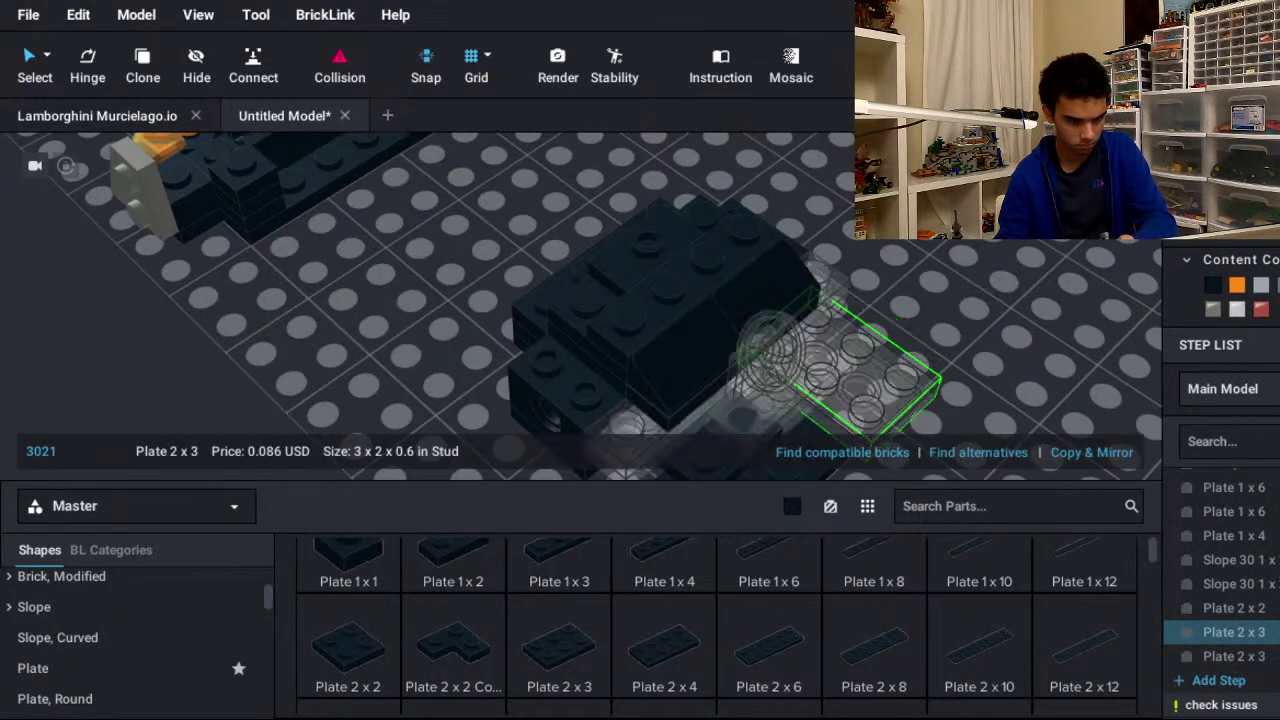
pyautogui.moveTo(1010, 240); pyautogui.dragTo(1268, 555, button='right')
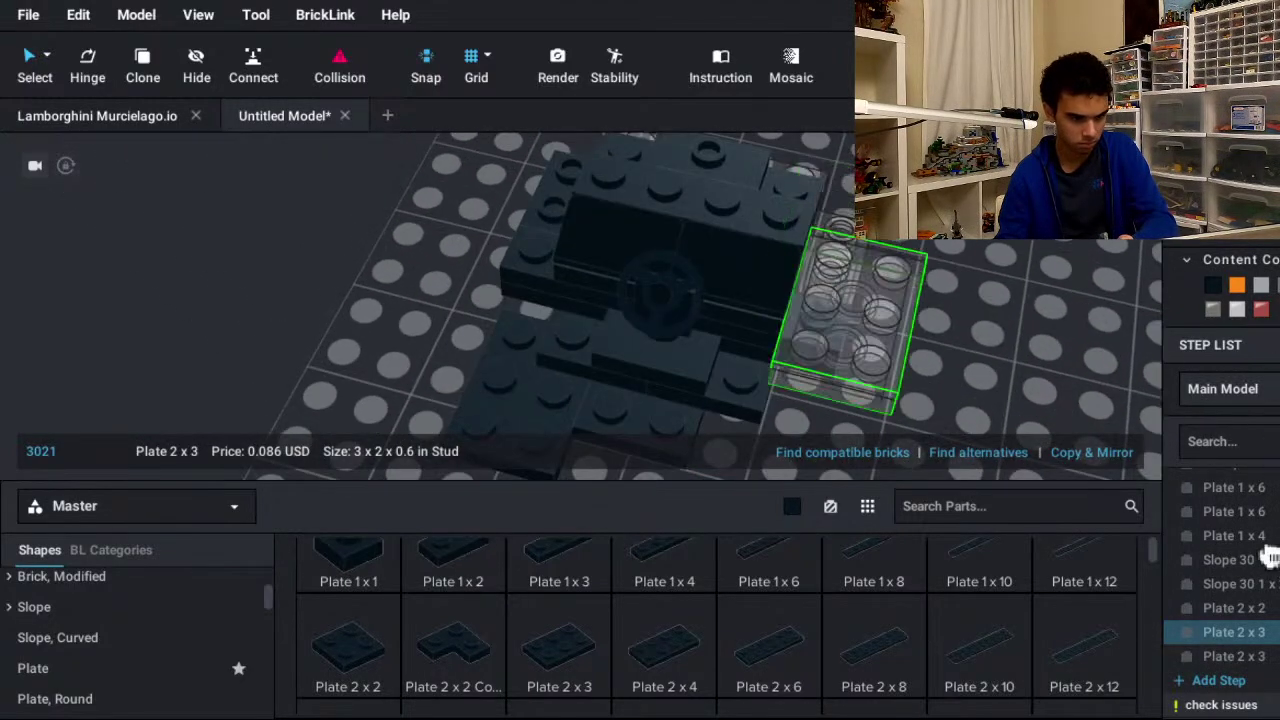
pyautogui.moveTo(1268, 555); pyautogui.dragTo(1190, 636)
pyautogui.moveTo(1264, 588); pyautogui.dragTo(1279, 588, button='right')
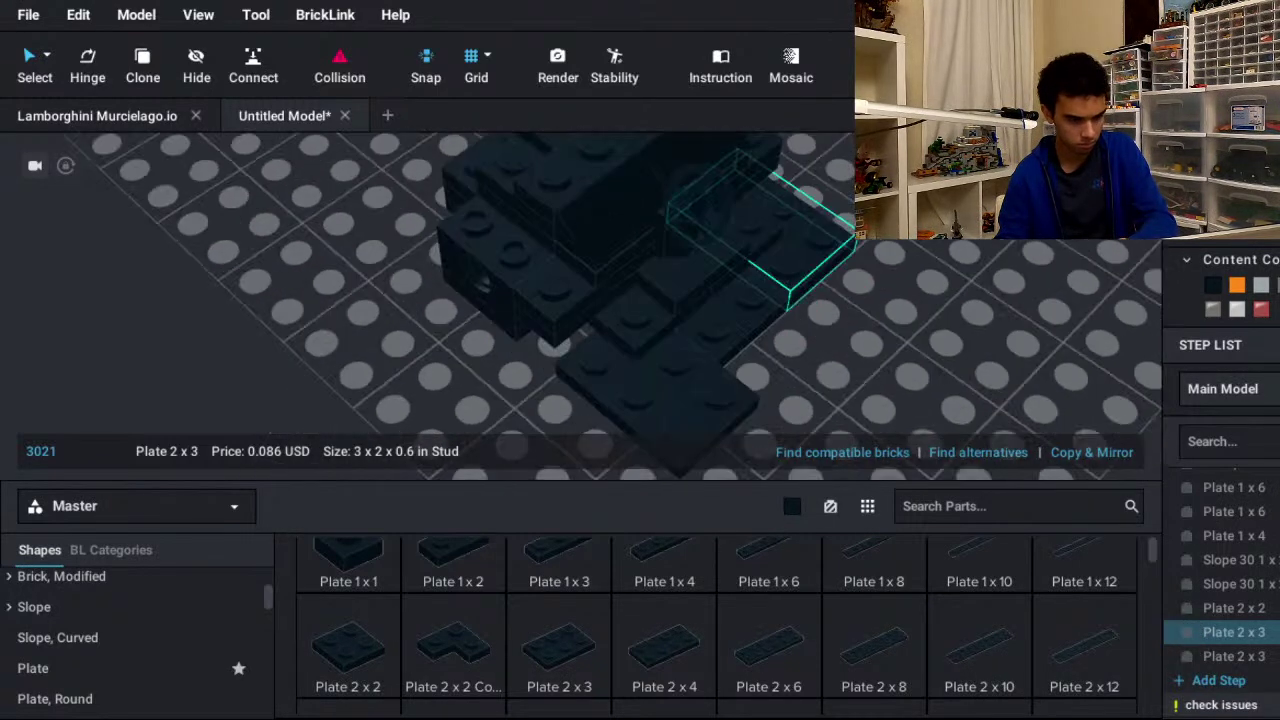
pyautogui.moveTo(1067, 627); pyautogui.dragTo(1008, 578)
pyautogui.click(1240, 562)
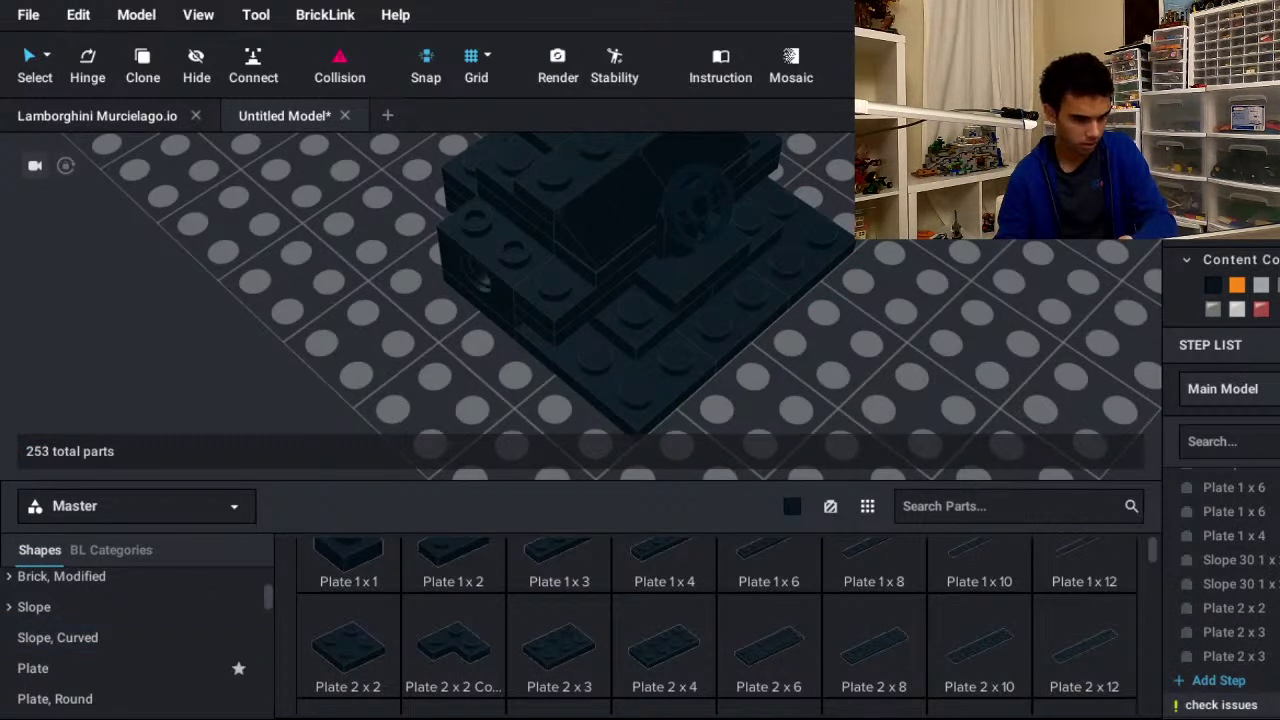
# - Place a Plate 1 x 3 along the outer edge of each Plate 2 x 3
pyautogui.click(559, 560)
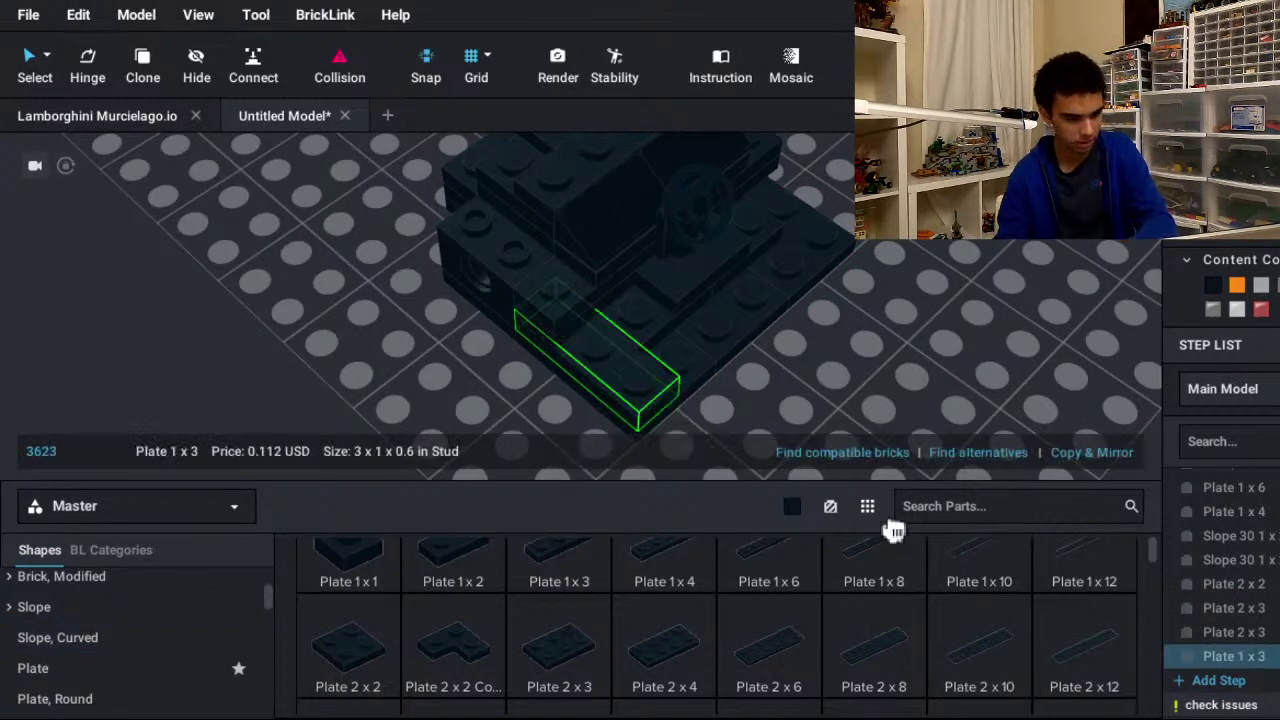
pyautogui.click(893, 530)
pyautogui.click(1175, 281)
pyautogui.press('Escape')
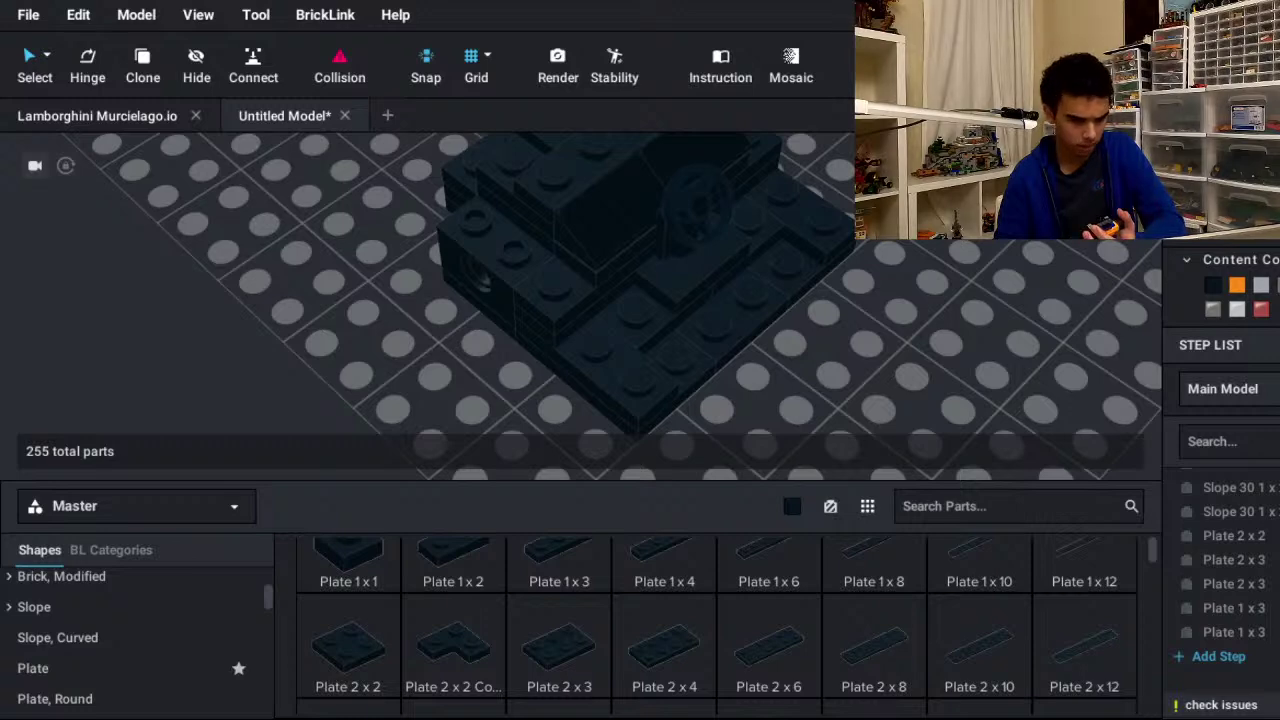
# - Shift the Plate 2 x 2 on the underside one stud inward so it sits recessed between the two Plate 2 x 3 parts
pyautogui.moveTo(720, 320); pyautogui.dragTo(720, 170, button='right')
pyautogui.moveTo(722, 336); pyautogui.dragTo(682, 362)
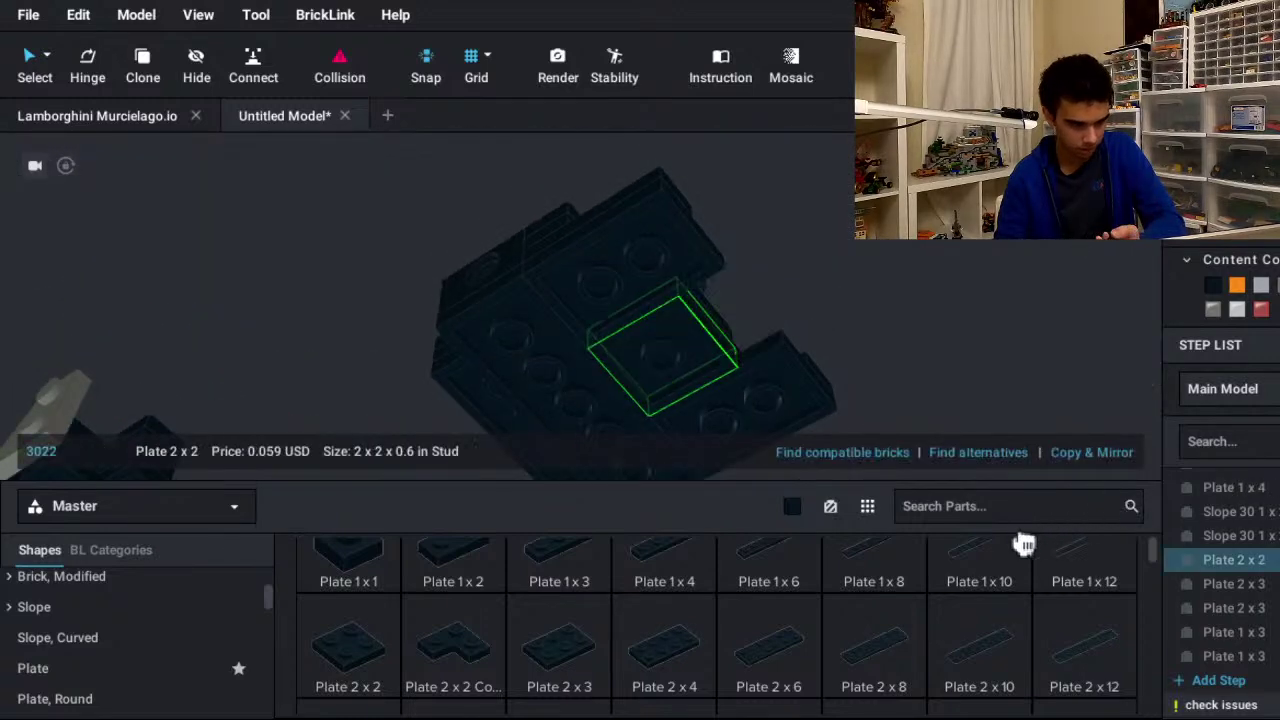
pyautogui.click(960, 310)
# - Group all parts of the black steering-wheel assembly into a submodel named "Front core"
pyautogui.moveTo(960, 310); pyautogui.dragTo(1090, 460, button='right')
pyautogui.scroll(-5, 1030, 430)
pyautogui.moveTo(768, 172); pyautogui.dragTo(447, 459)
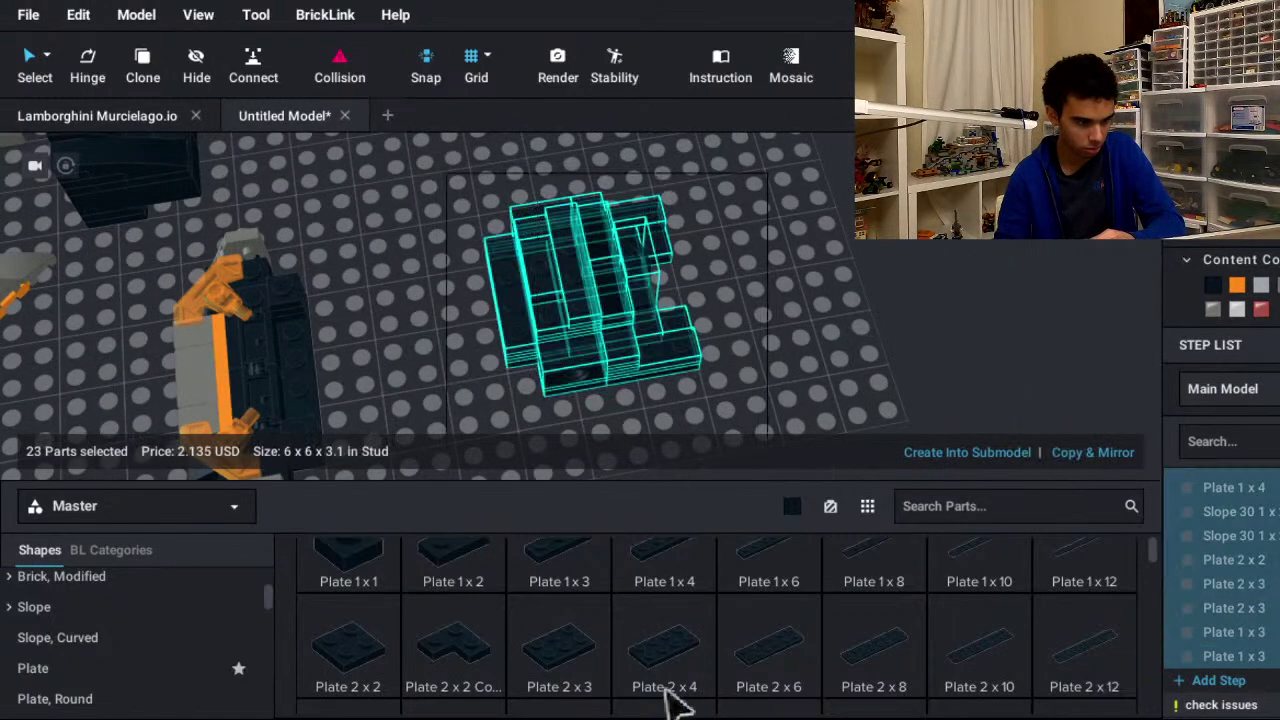
pyautogui.click(1005, 452)
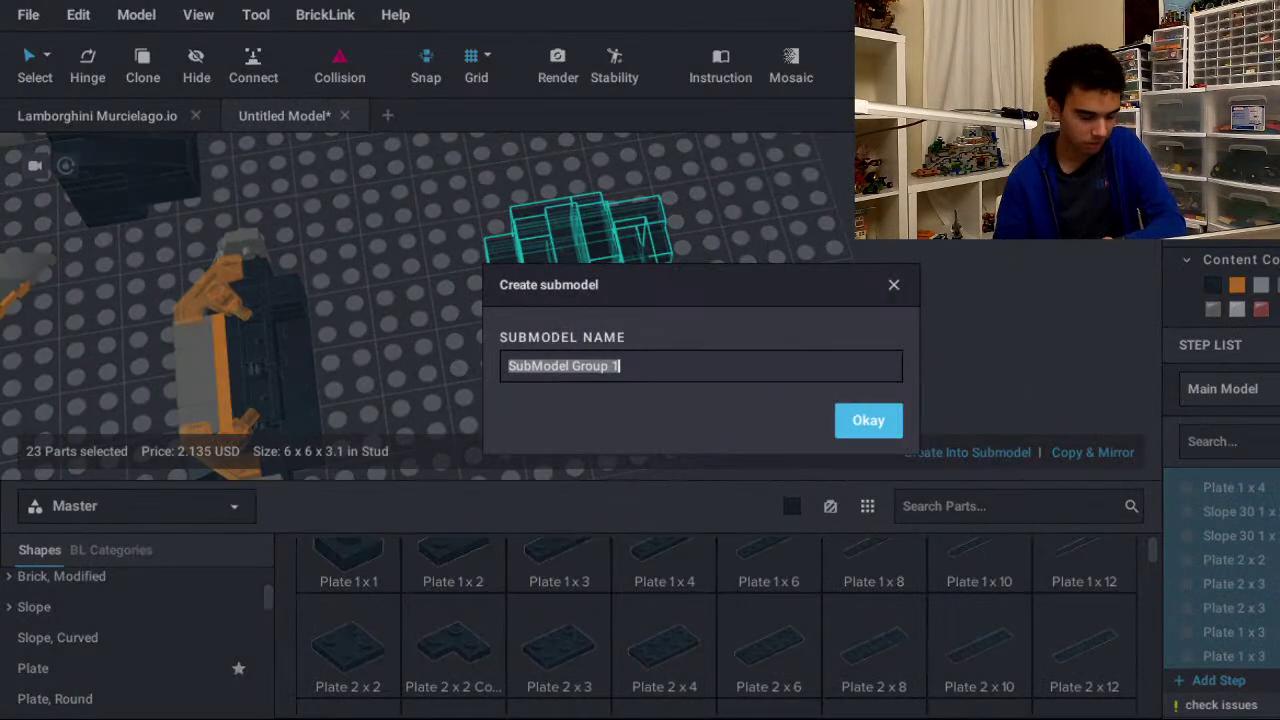
pyautogui.write('Front core')
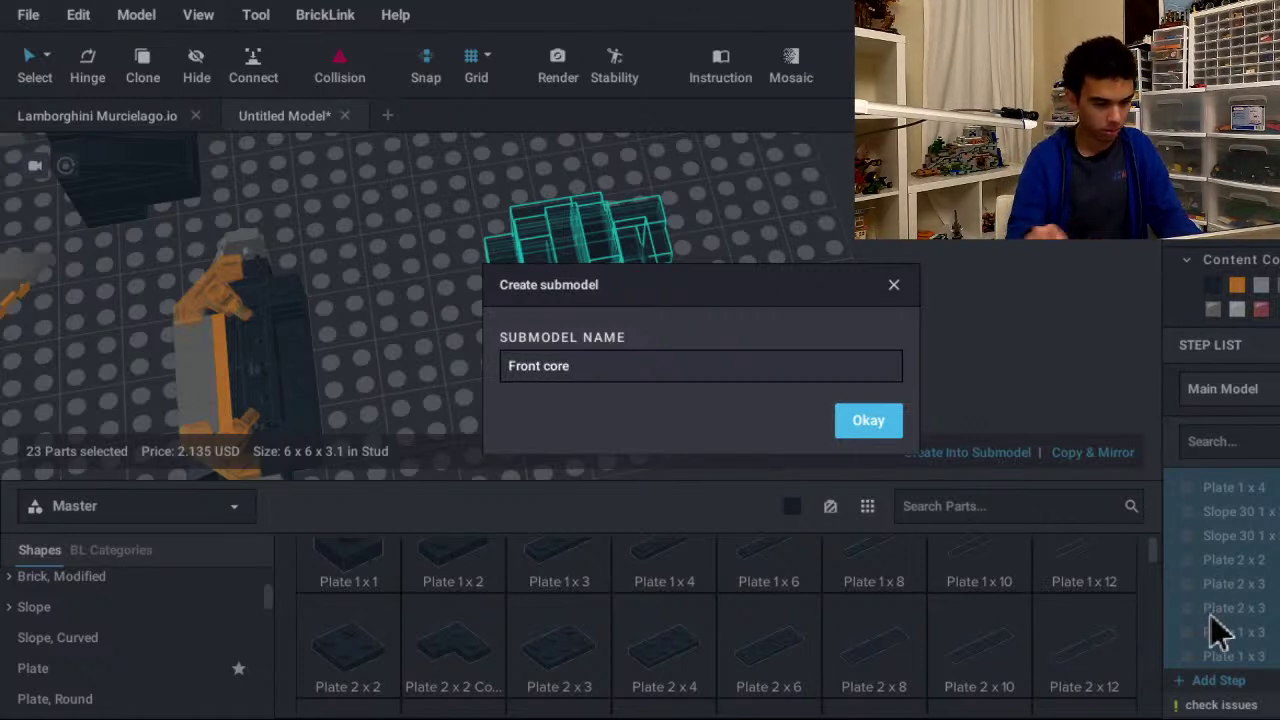
pyautogui.press('Return')
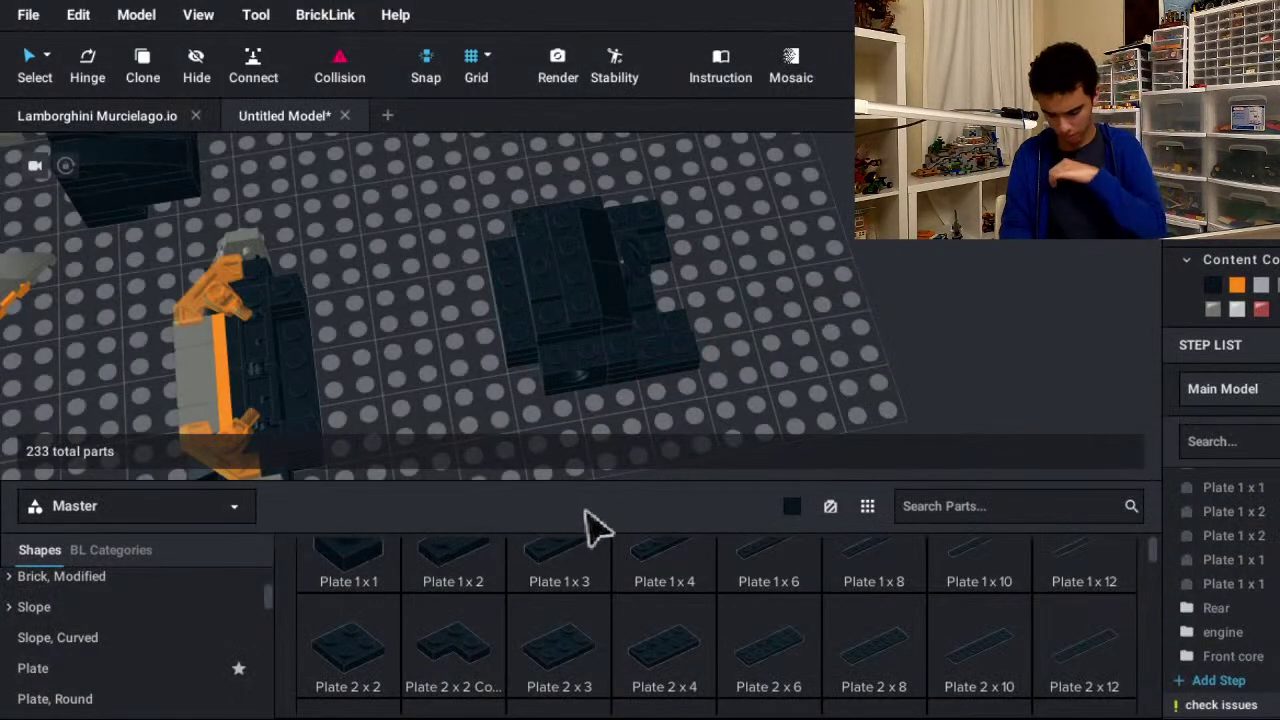
# - Group the 32 parts of the front bumper assembly into a submodel named "Front Splitter" and attach it to the front core
pyautogui.moveTo(603, 513); pyautogui.dragTo(943, 363, button='right')
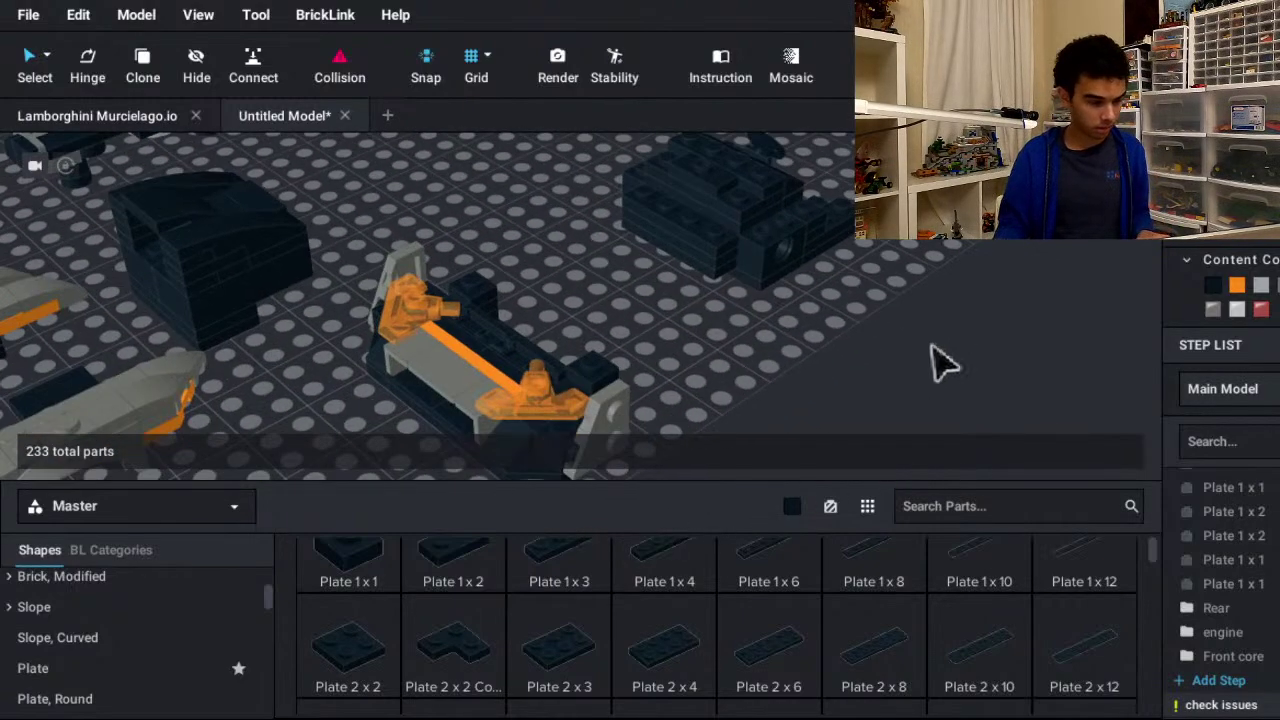
pyautogui.moveTo(901, 470); pyautogui.dragTo(866, 470, button='right')
pyautogui.click(740, 330)
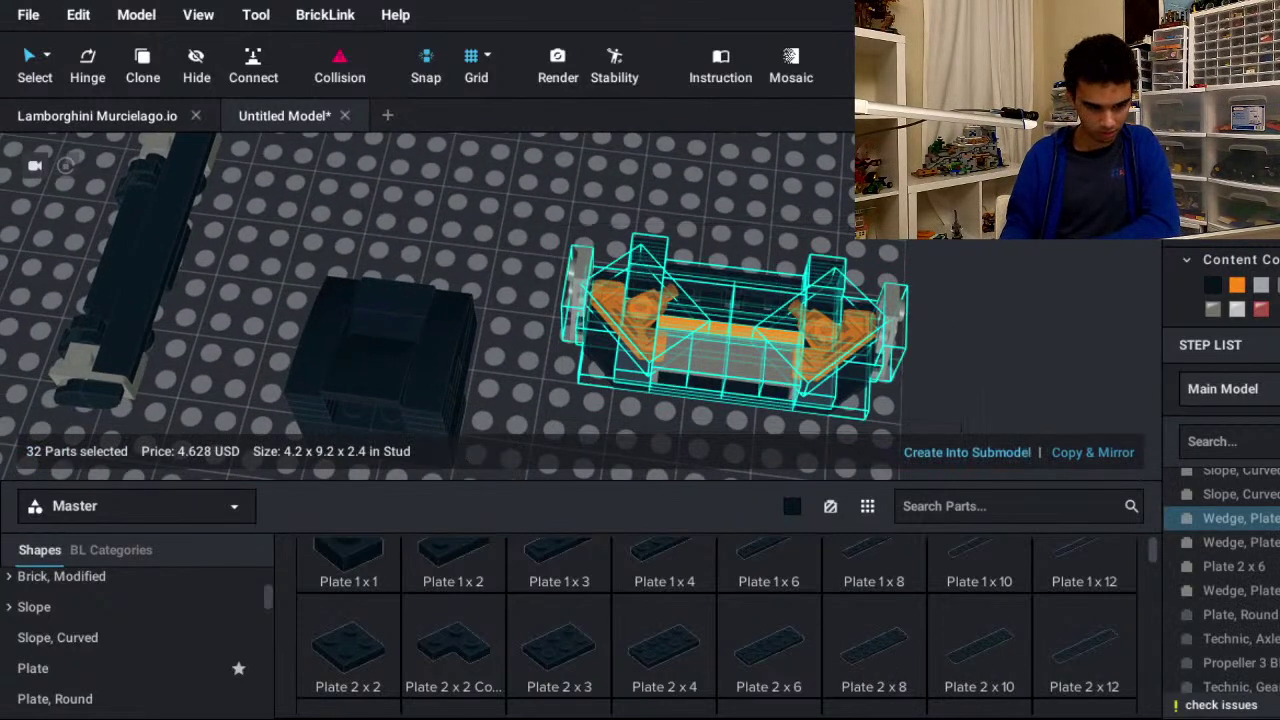
pyautogui.click(967, 452)
pyautogui.write('F')
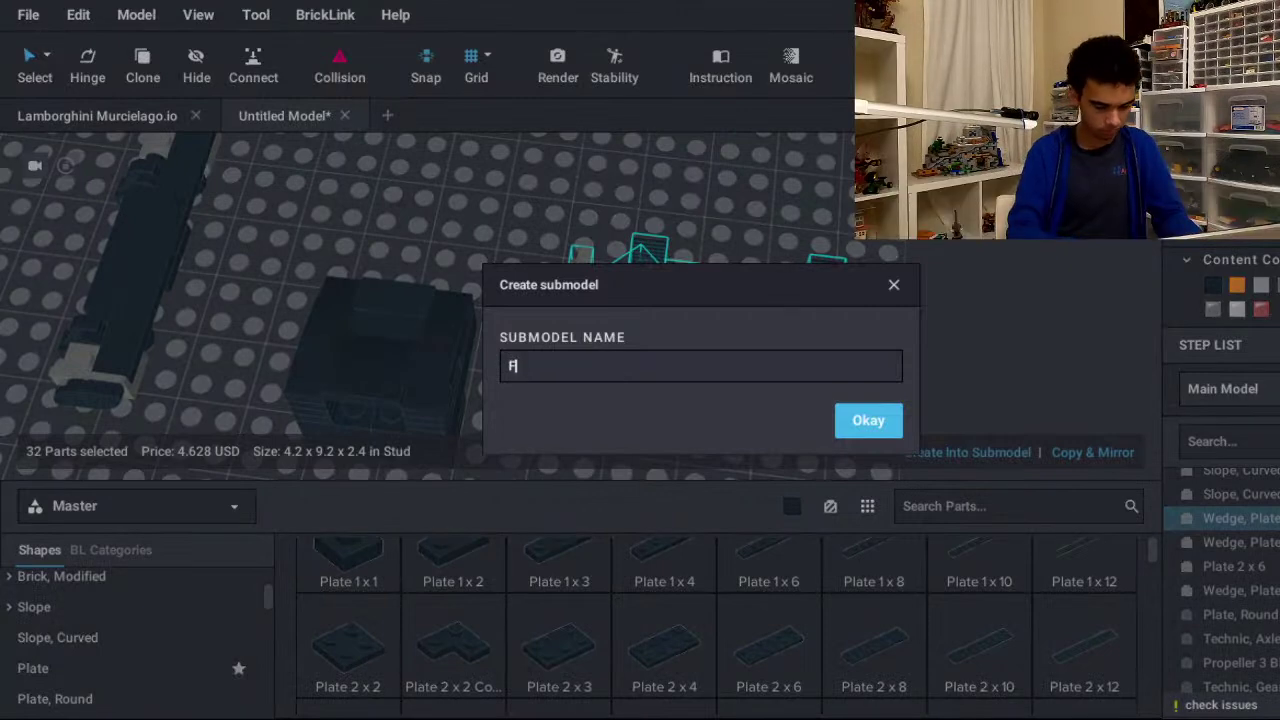
pyautogui.write('ront Sp')
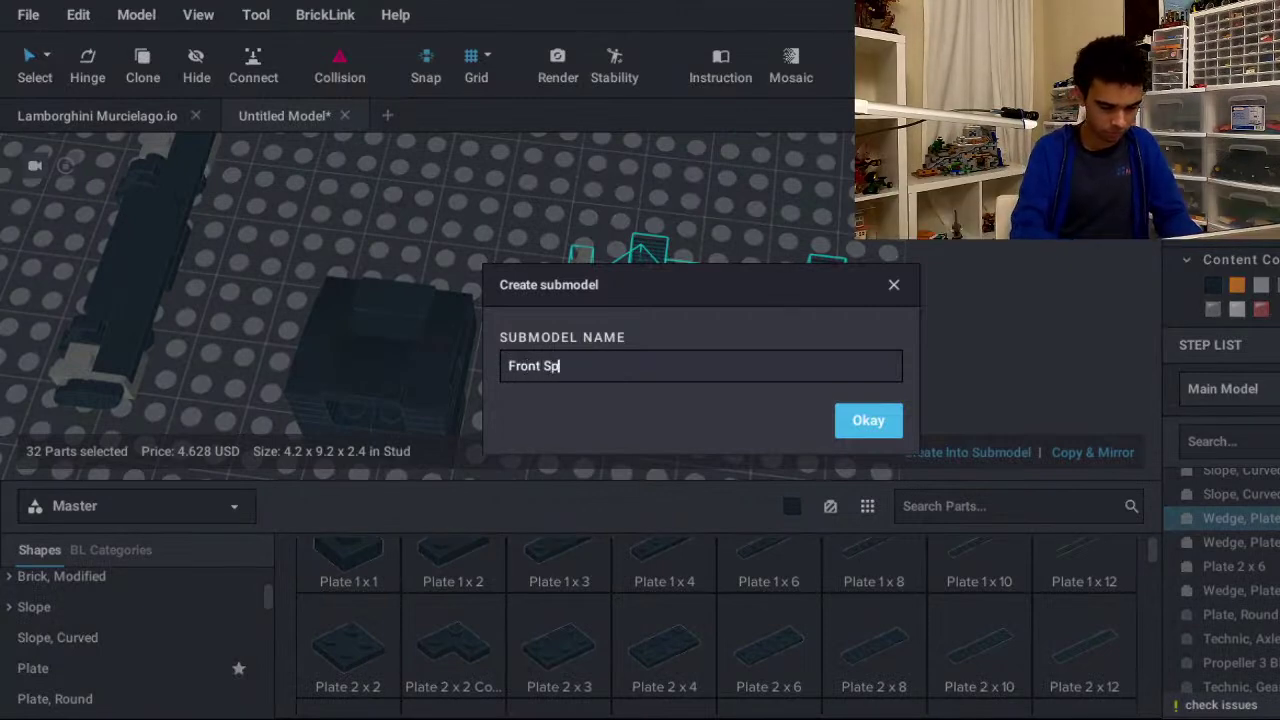
pyautogui.write('litter')
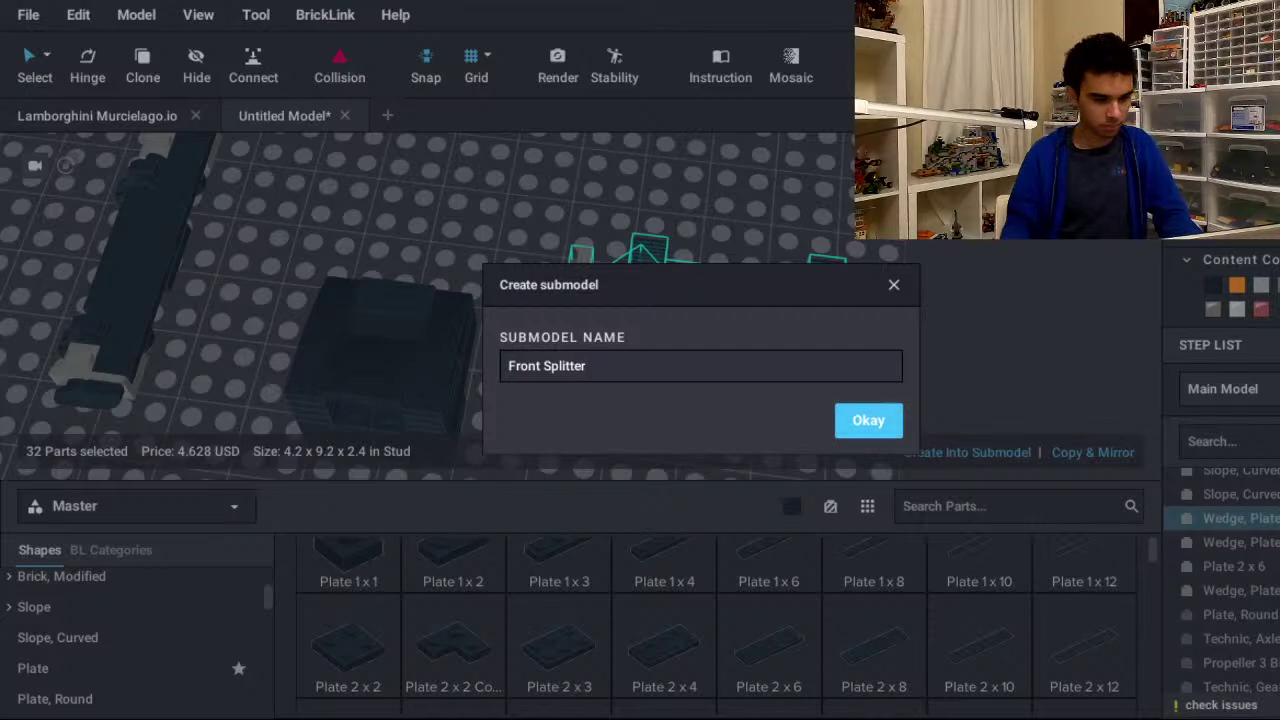
pyautogui.press('Return')
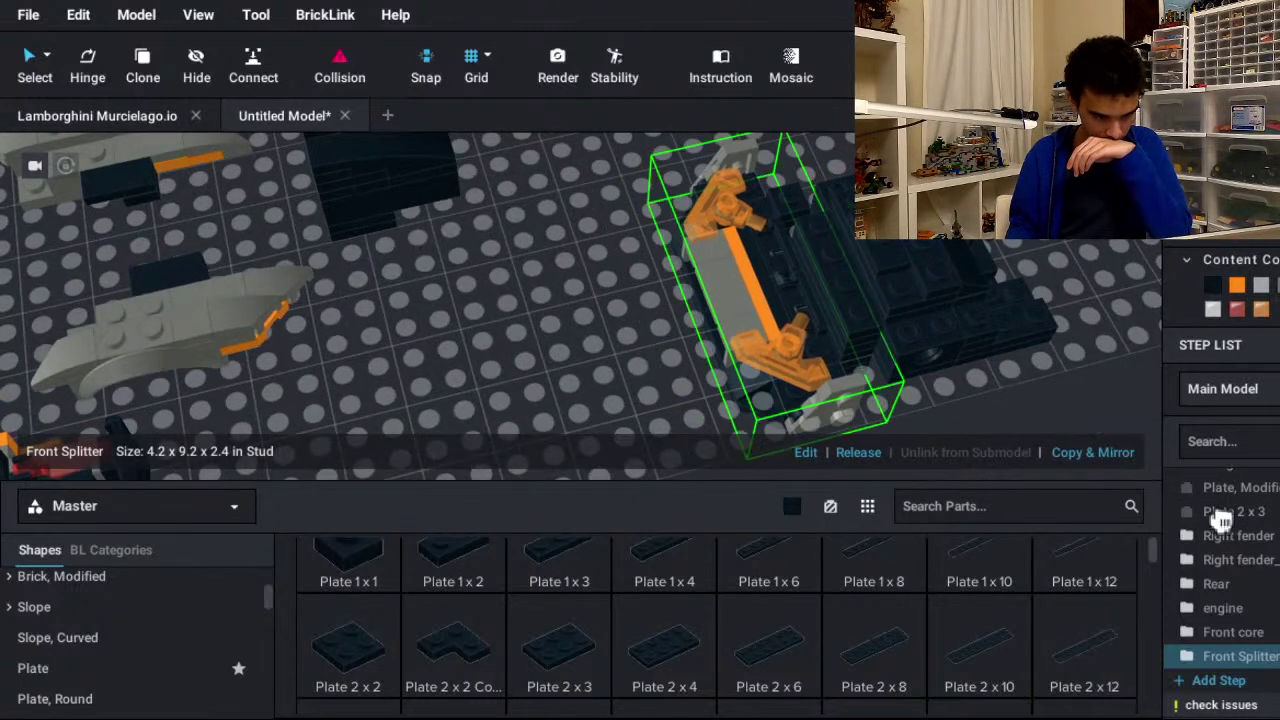
pyautogui.press('Escape')
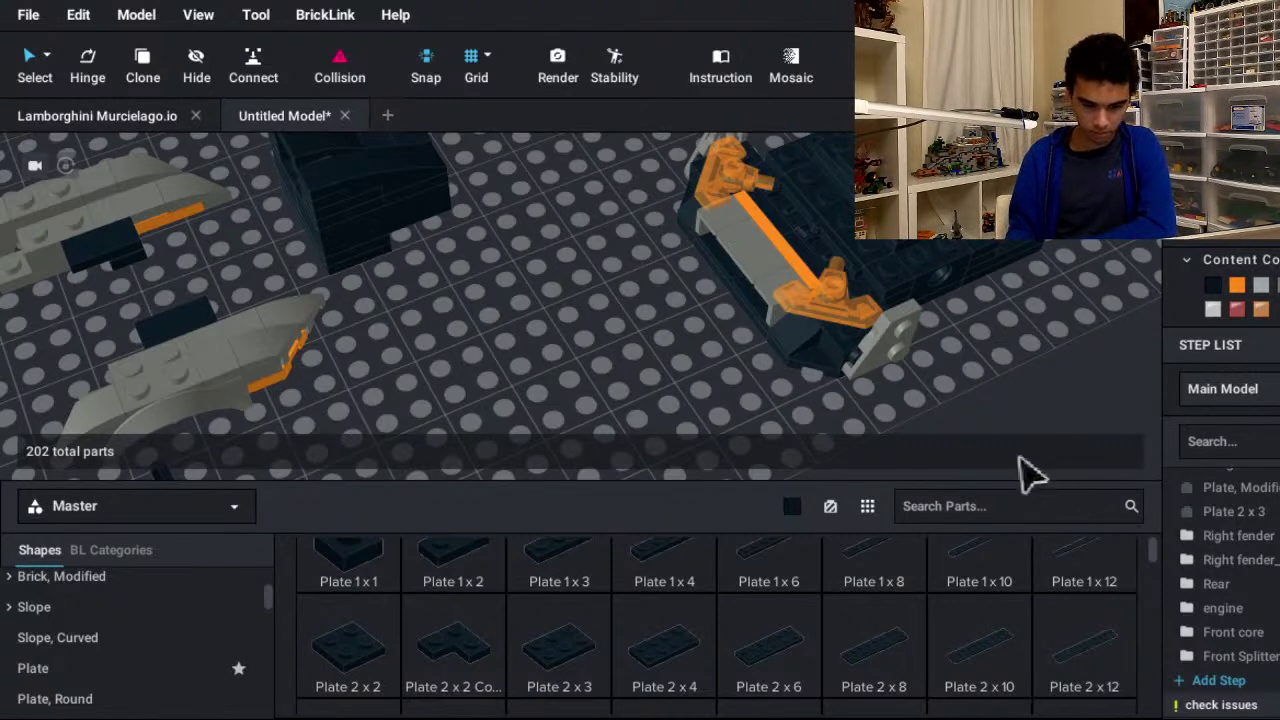
# - Place the Right fender_Mirrored submodel along its side of the front core, over the orange headlight
pyautogui.moveTo(1023, 471); pyautogui.dragTo(596, 360, button='right')
pyautogui.click(596, 360)
pyautogui.moveTo(712, 380); pyautogui.dragTo(950, 345)
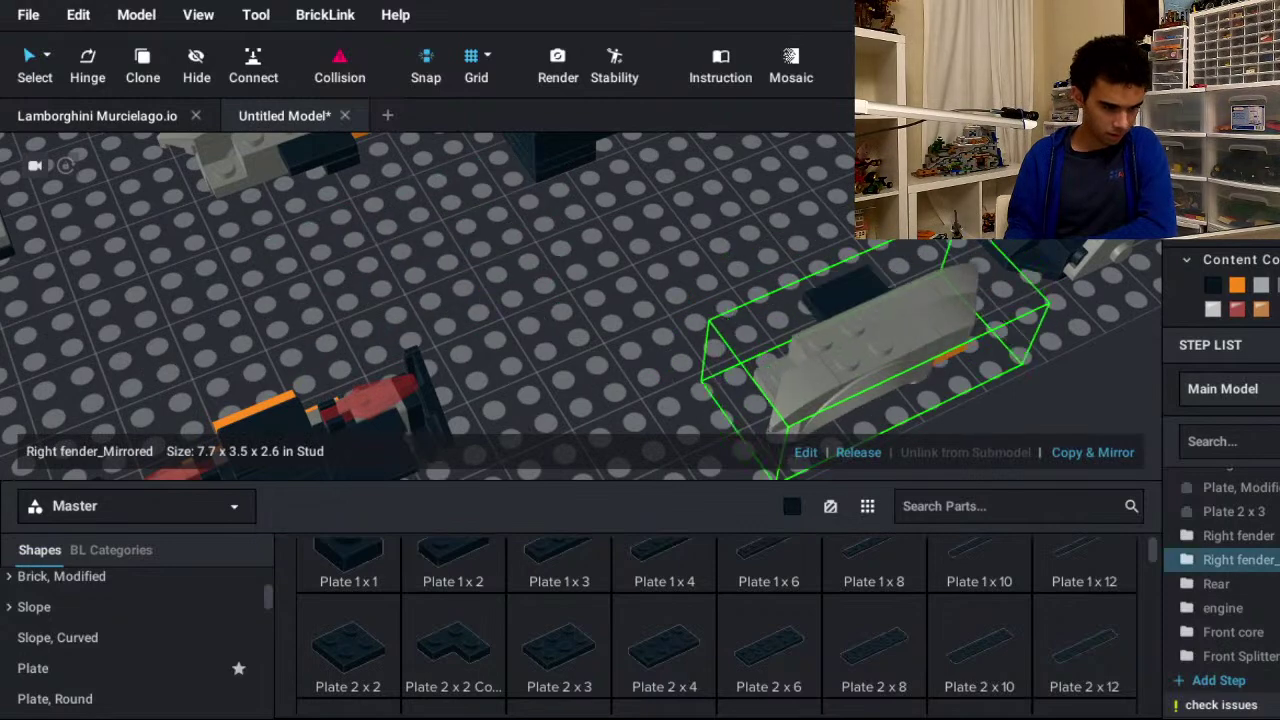
pyautogui.moveTo(1085, 325); pyautogui.dragTo(790, 640, button='middle')
pyautogui.press('Right')
pyautogui.press('Right')
pyautogui.moveTo(850, 440); pyautogui.dragTo(980, 380, button='right')
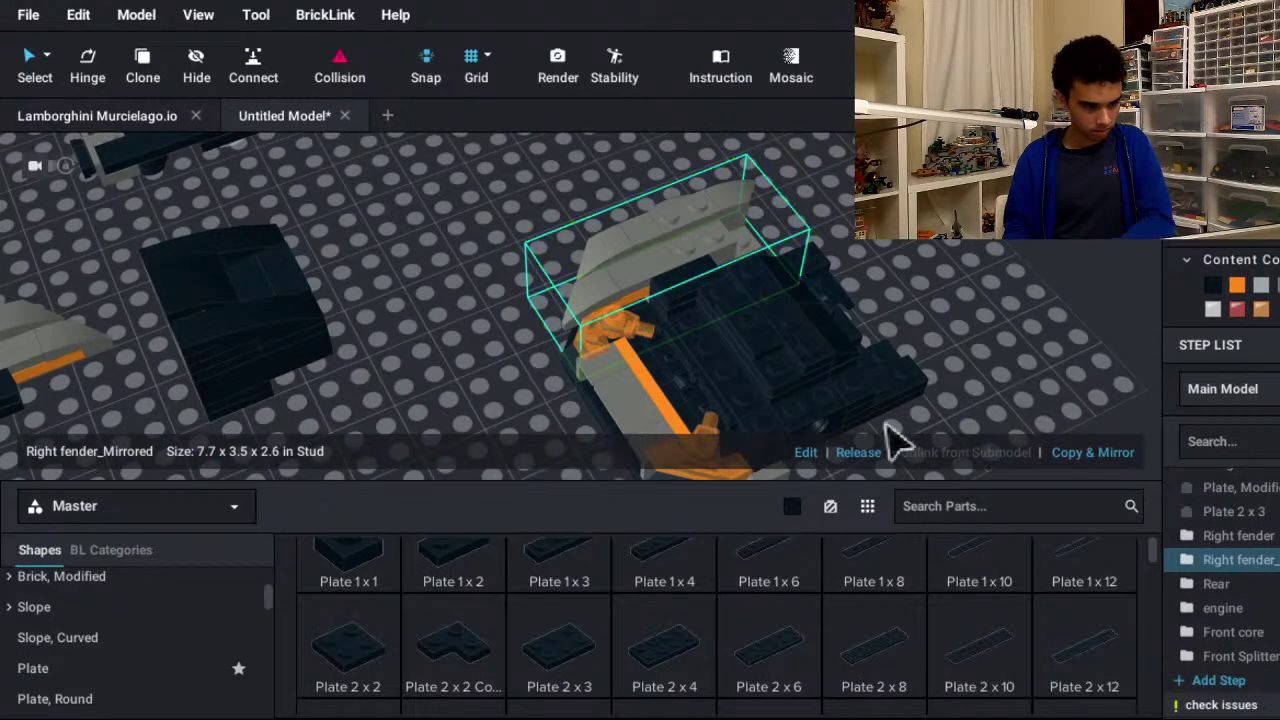
pyautogui.click(613, 555)
# - Turn the Right fender submodel around and place it on the opposite side of the front core, over the other orange headlight
pyautogui.moveTo(613, 555); pyautogui.dragTo(907, 433, button='middle')
pyautogui.moveTo(246, 428); pyautogui.dragTo(984, 588)
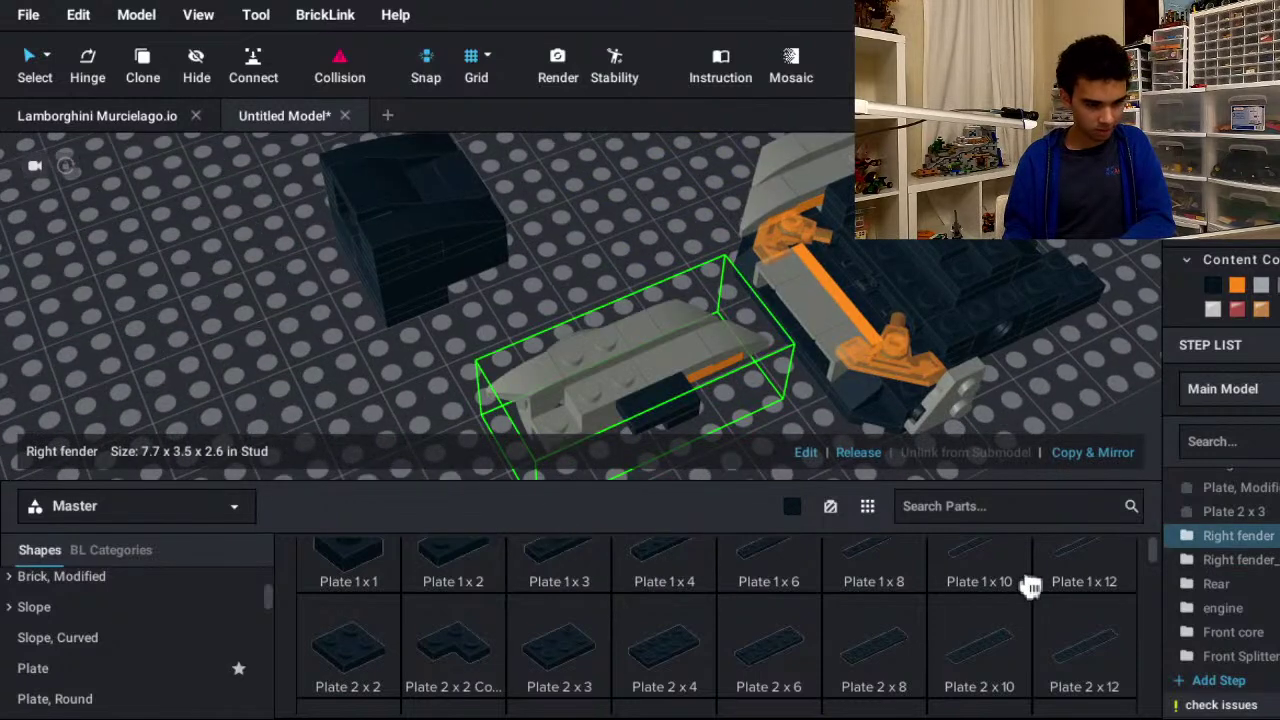
pyautogui.press('Right')
pyautogui.press('Right')
pyautogui.press('Right')
pyautogui.press('Right')
pyautogui.press('Right')
pyautogui.press('Right')
pyautogui.press('Right')
pyautogui.press('Right')
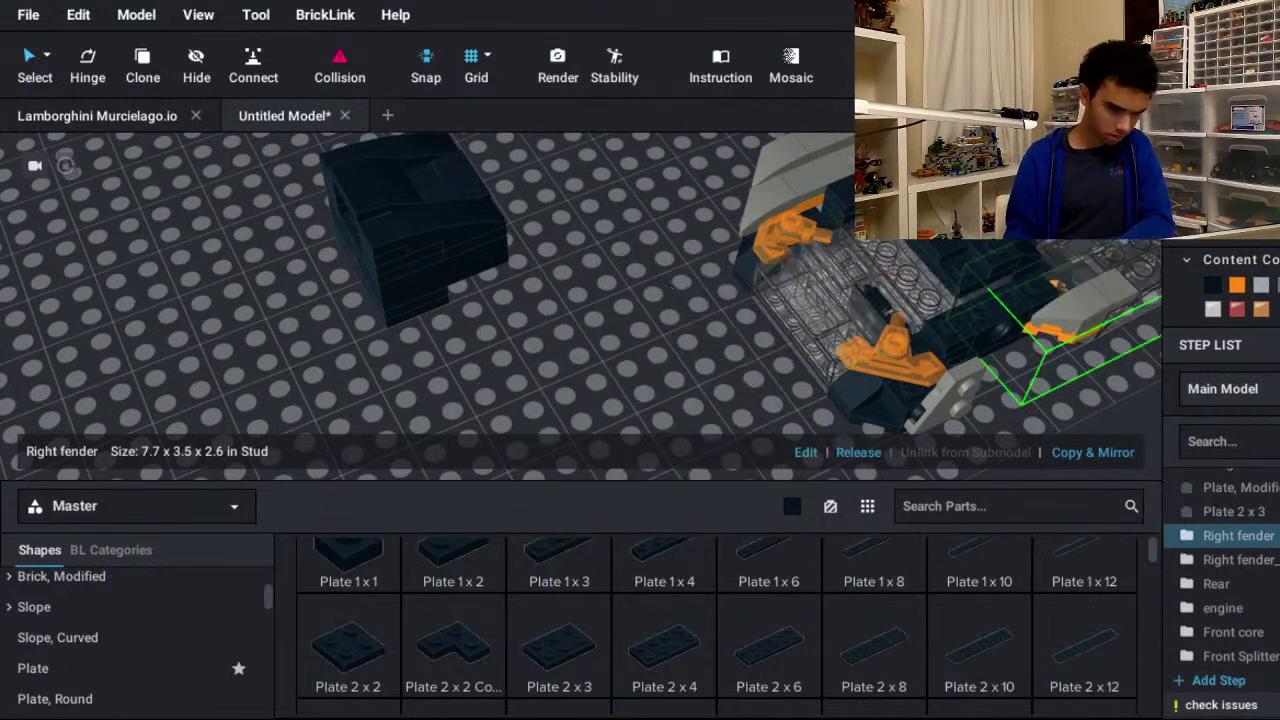
pyautogui.press('Left')
pyautogui.press('Left')
pyautogui.press('Left')
pyautogui.press('Left')
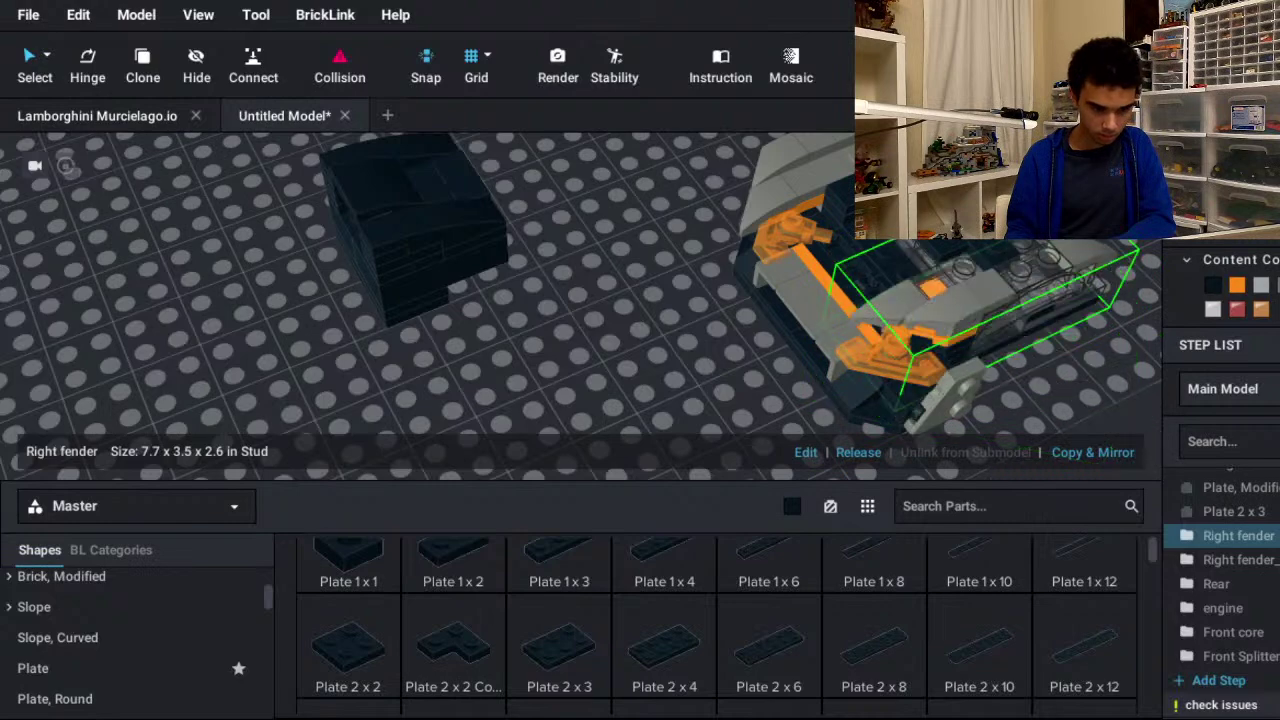
pyautogui.hotkey('ctrl', 'Left')
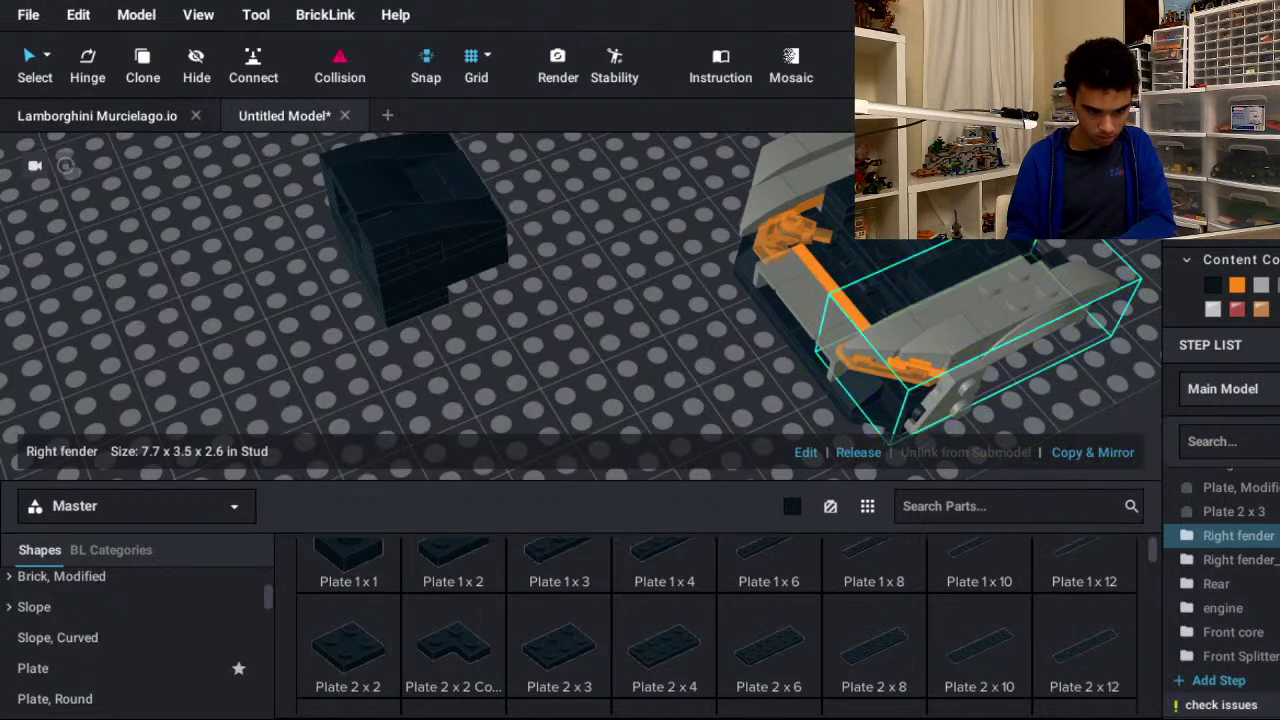
# - Reseat the Right fender_Mirrored submodel on the front core so it sits directly above the orange headlight
pyautogui.moveTo(1025, 447); pyautogui.dragTo(820, 435, button='right')
pyautogui.hotkey('ctrl', 'm')
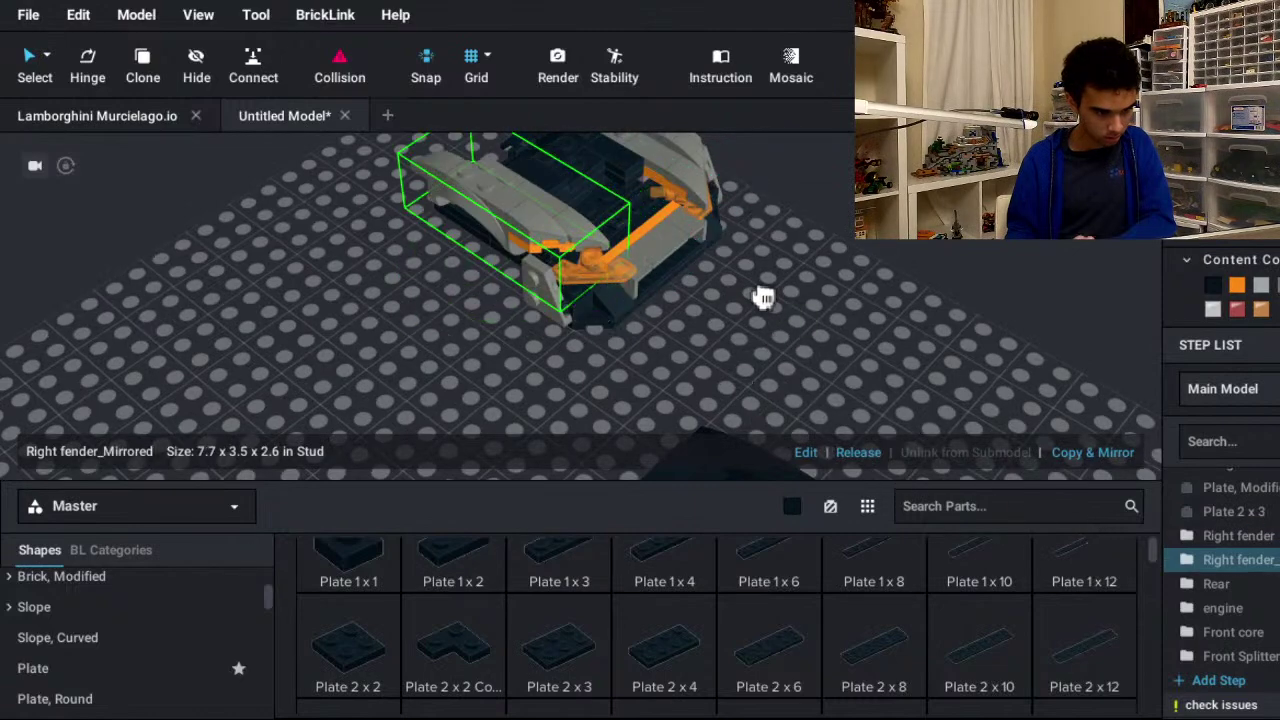
pyautogui.moveTo(778, 315); pyautogui.dragTo(803, 309, button='right')
pyautogui.scroll(5, 789, 409)
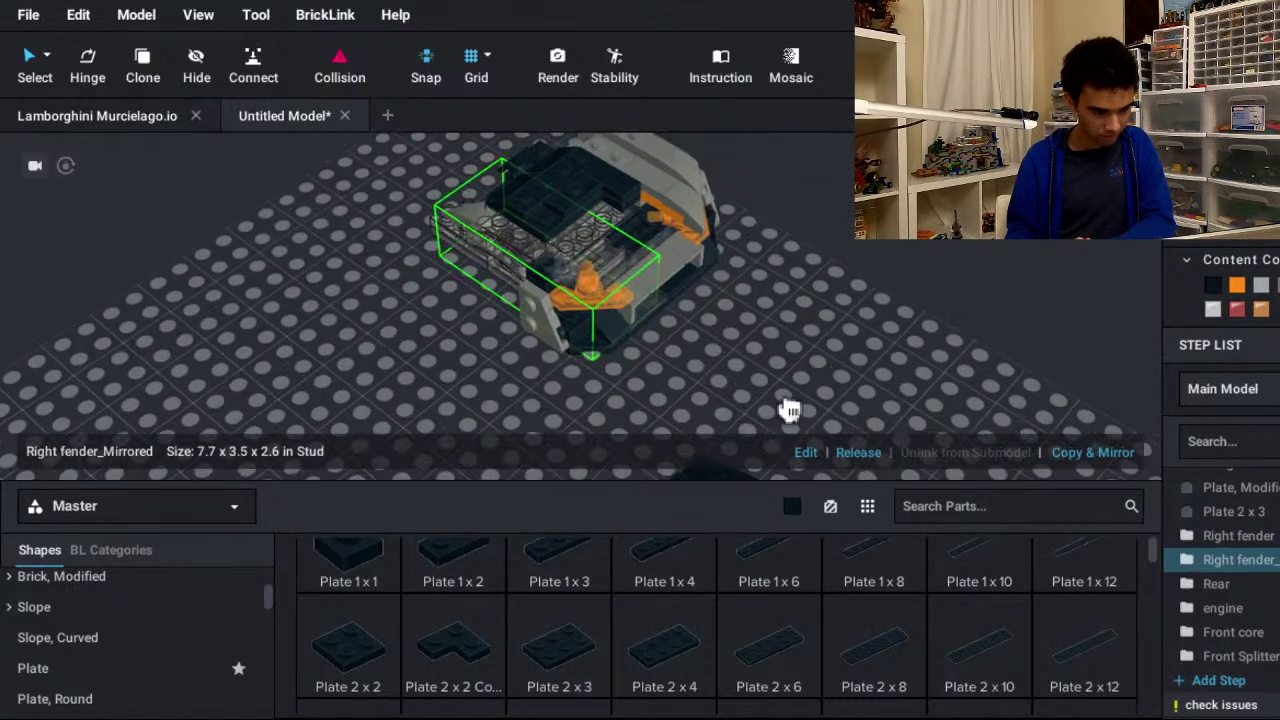
pyautogui.moveTo(785, 443); pyautogui.dragTo(669, 366)
pyautogui.moveTo(669, 366); pyautogui.dragTo(895, 445, button='right')
pyautogui.moveTo(850, 330)
pyautogui.mouseDown()
pyautogui.moveTo(785, 310)
pyautogui.moveTo(850, 325)
pyautogui.mouseUp()
pyautogui.press('Escape')
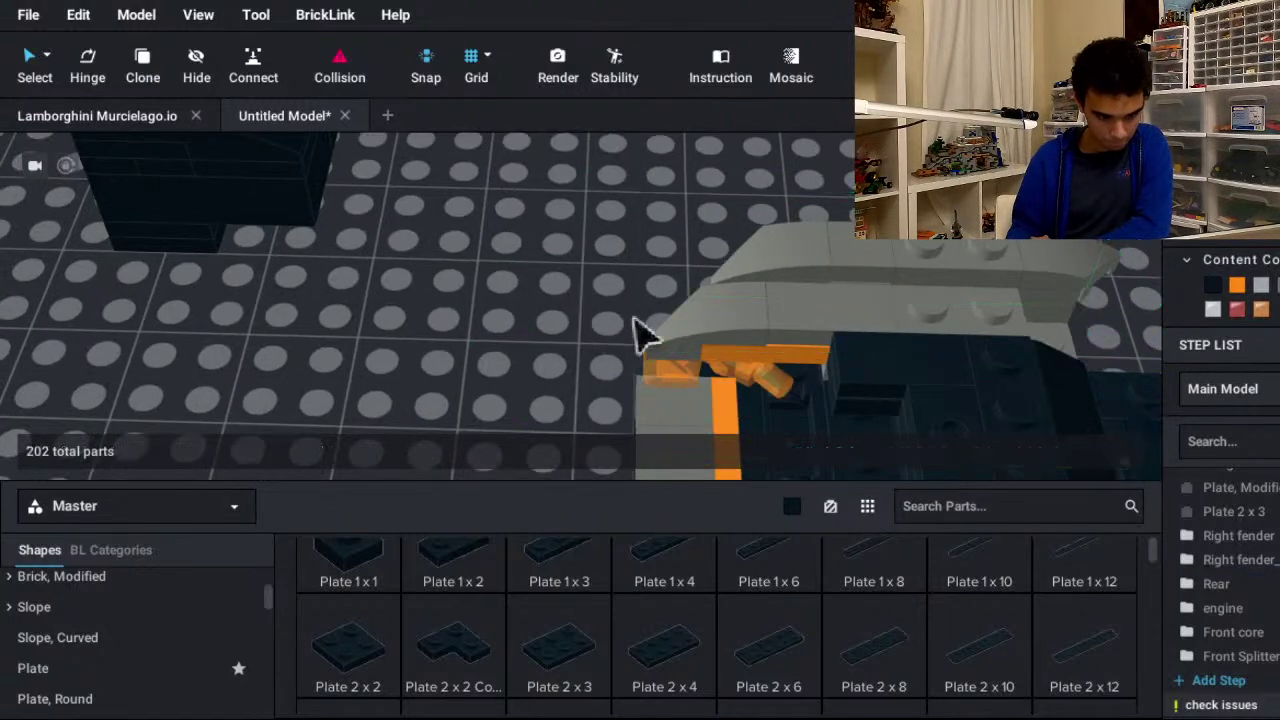
# - Group the seven parts of the grey hood assembly into a submodel named "Hood"
pyautogui.moveTo(640, 331); pyautogui.dragTo(625, 308, button='right')
pyautogui.scroll(-5, 622, 292)
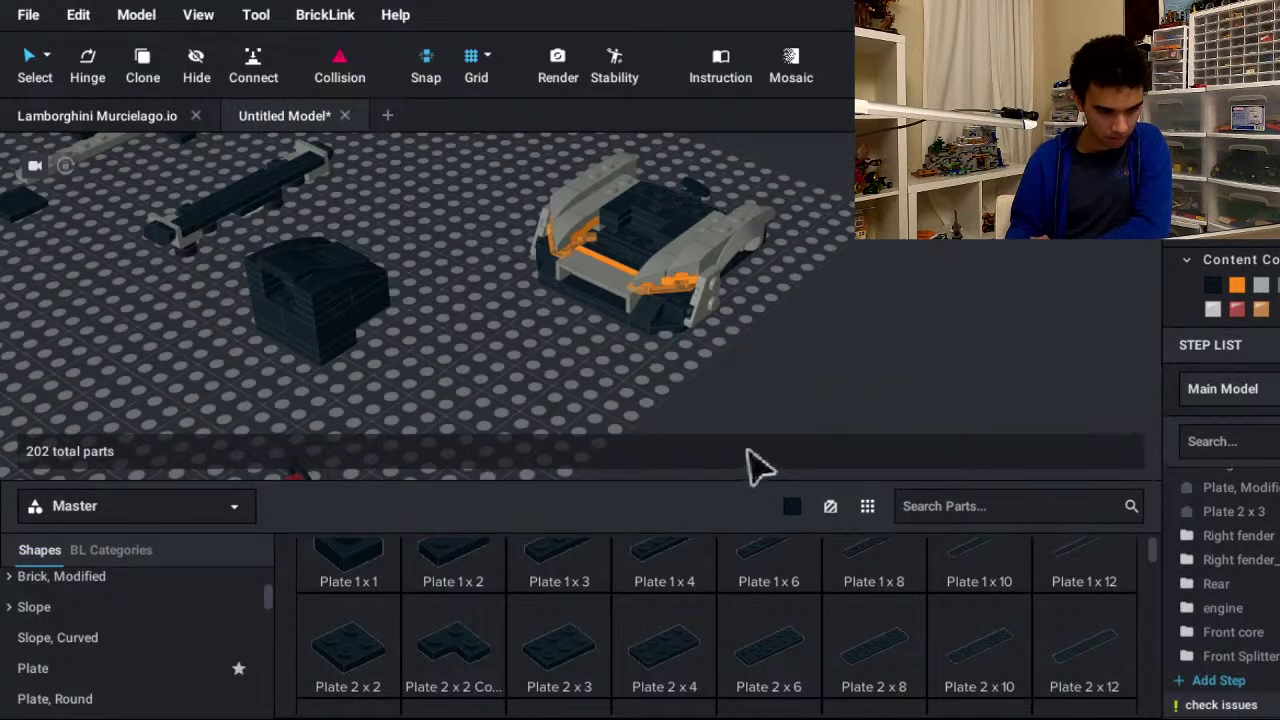
pyautogui.moveTo(742, 449); pyautogui.dragTo(1010, 309, button='middle')
pyautogui.click(493, 382)
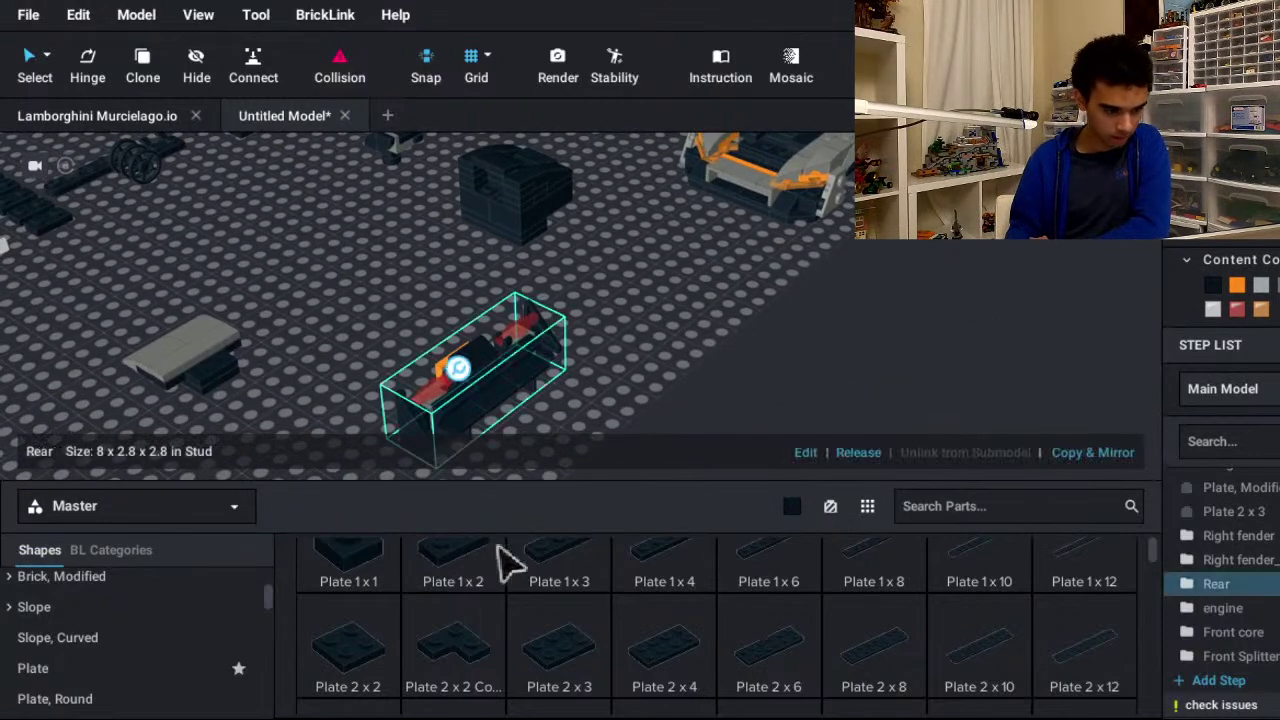
pyautogui.moveTo(212, 371); pyautogui.dragTo(650, 297)
pyautogui.hotkey('ctrl', 'z')
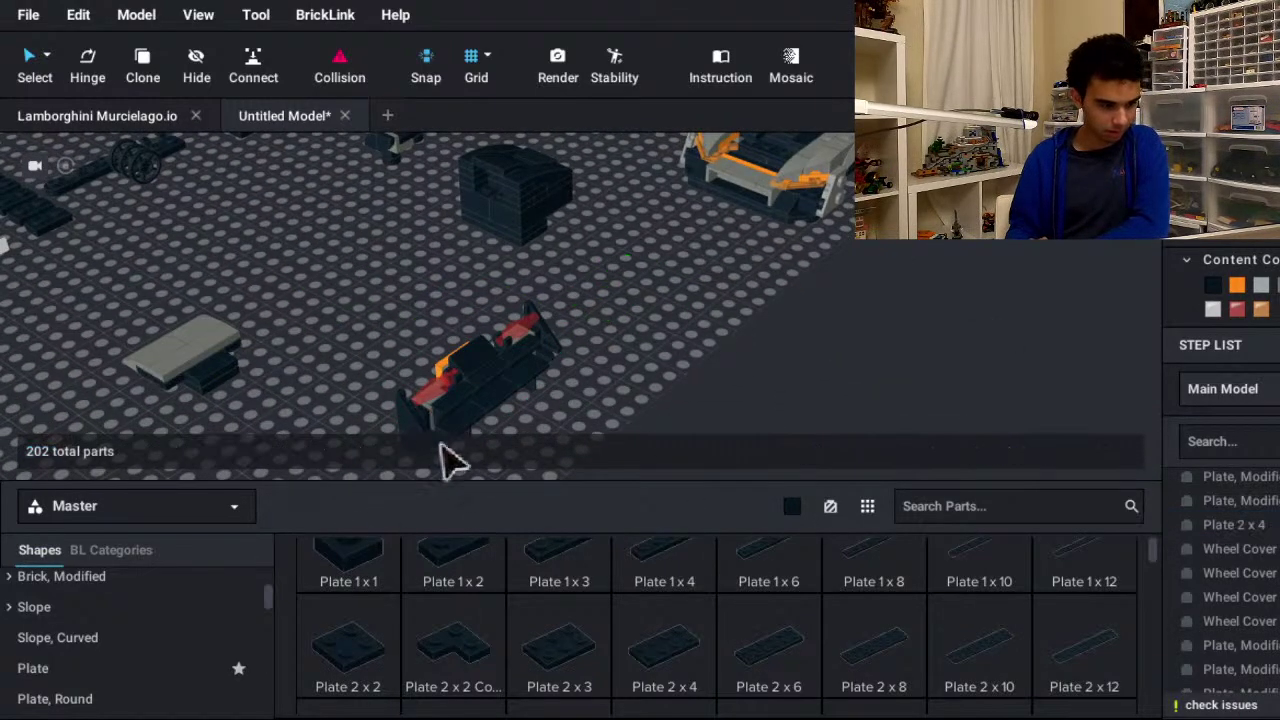
pyautogui.hotkey('ctrl', 'z')
pyautogui.hotkey('ctrl', 'g')
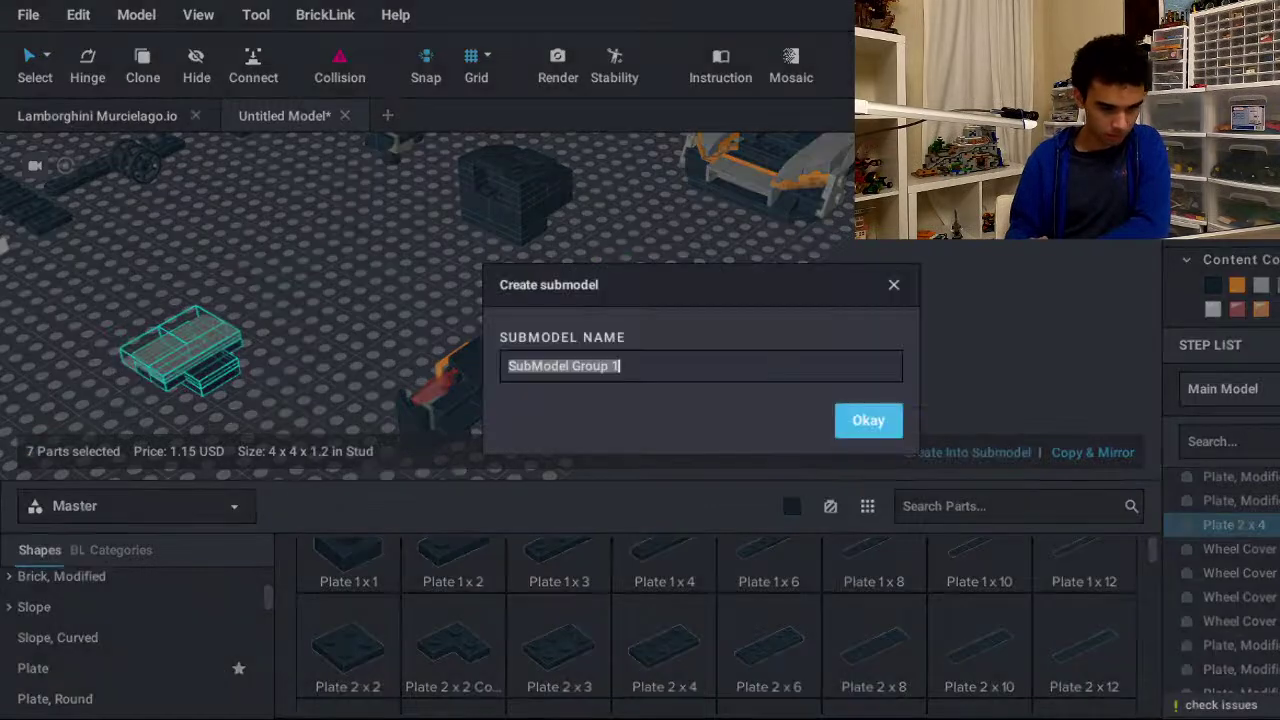
pyautogui.write('Hood')
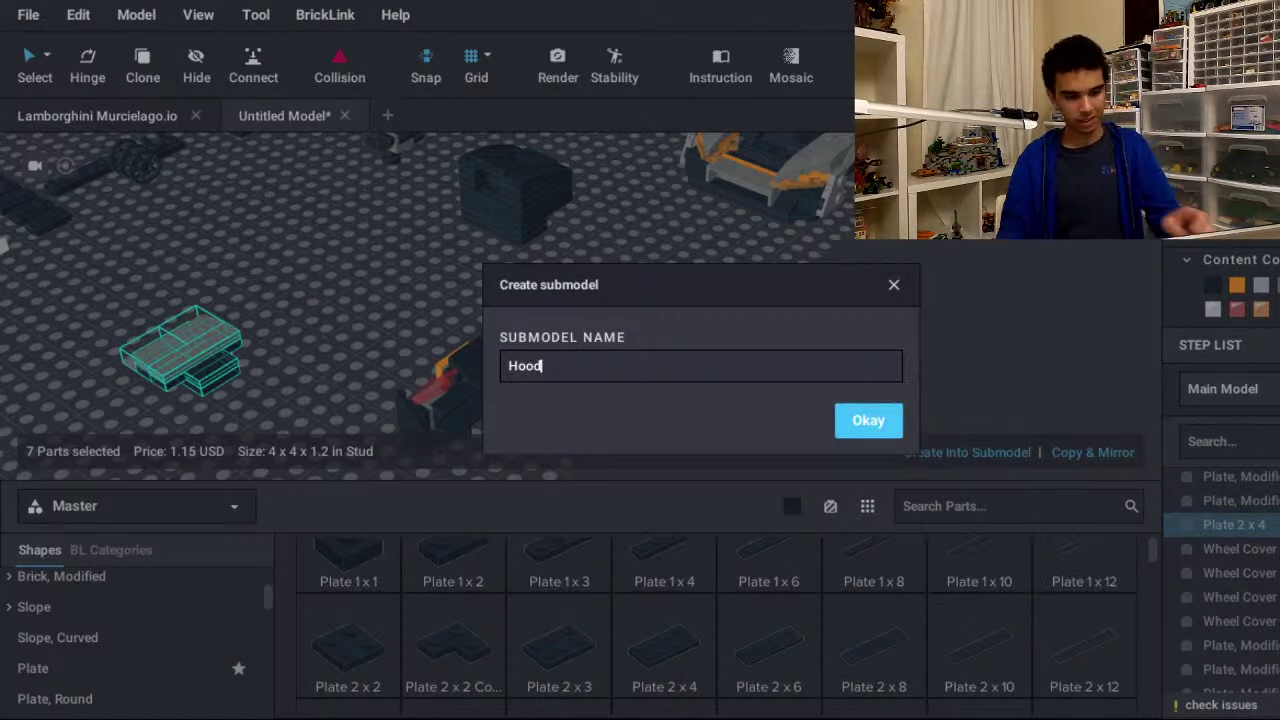
pyautogui.press('Return')
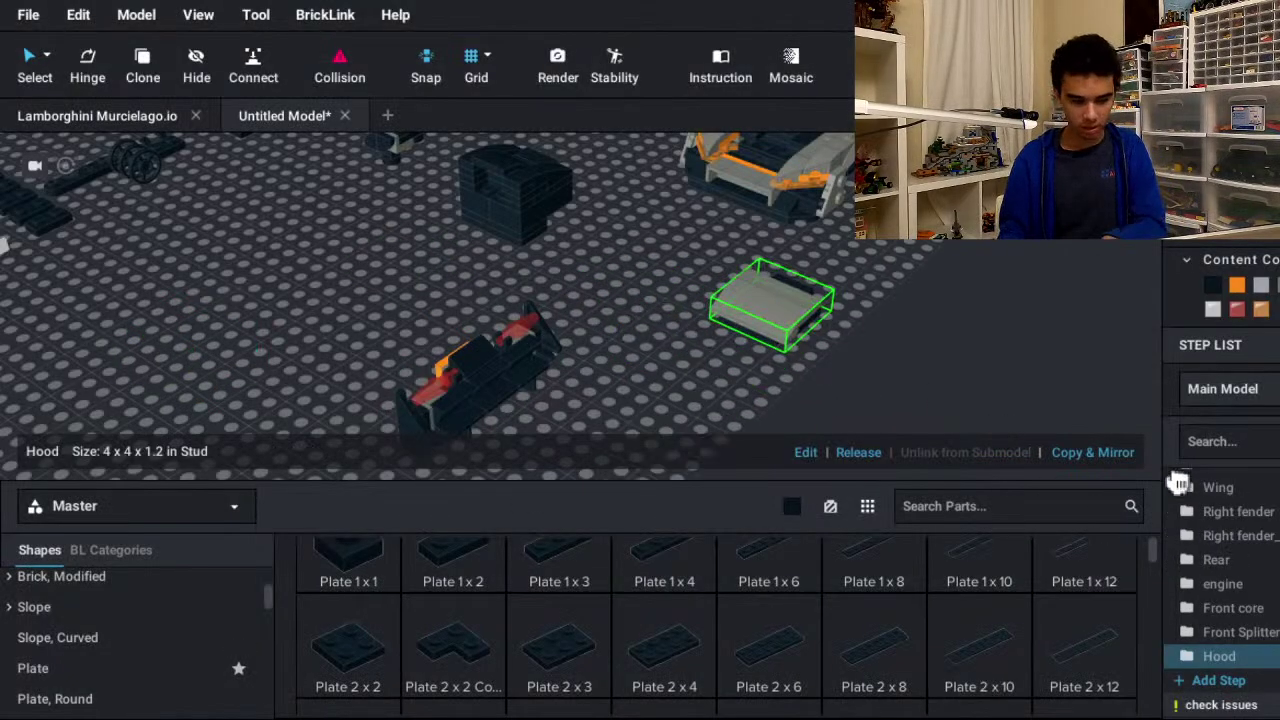
# - Place the Hood submodel between the two fenders, on top of the front core
pyautogui.press('f')
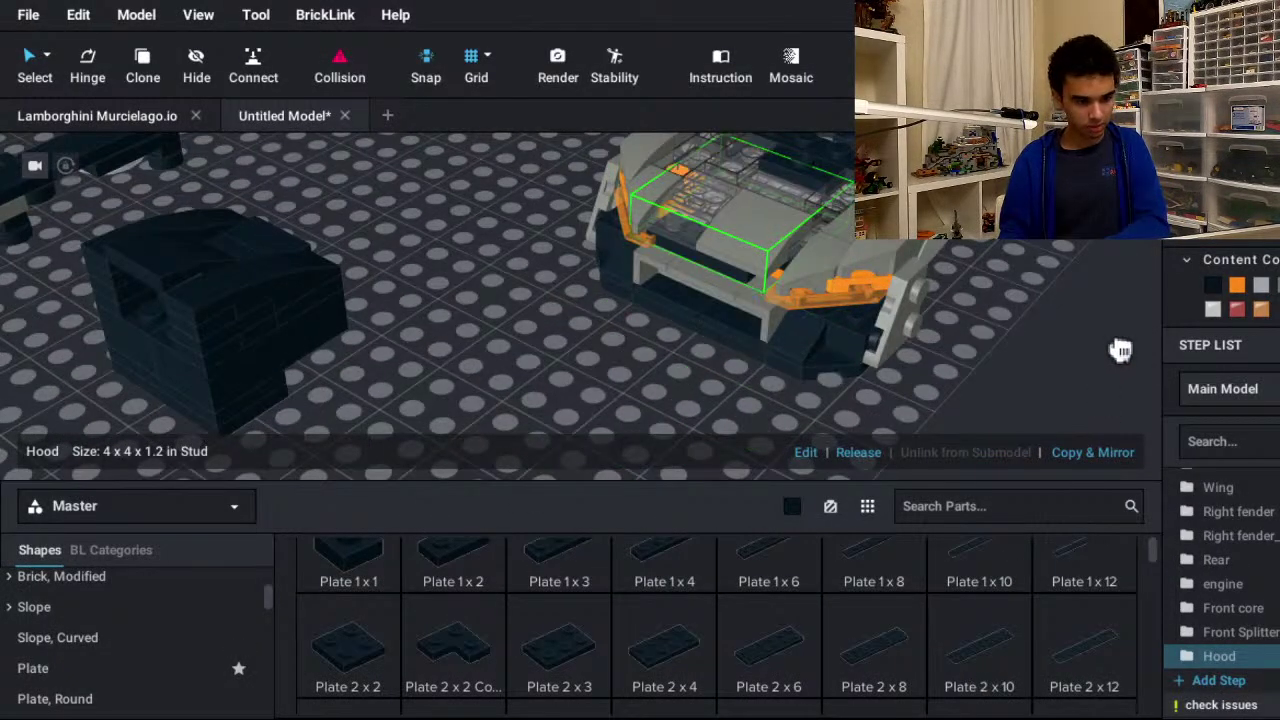
pyautogui.click(1123, 366)
pyautogui.click(1123, 366)
pyautogui.moveTo(1123, 366); pyautogui.dragTo(968, 474, button='middle')
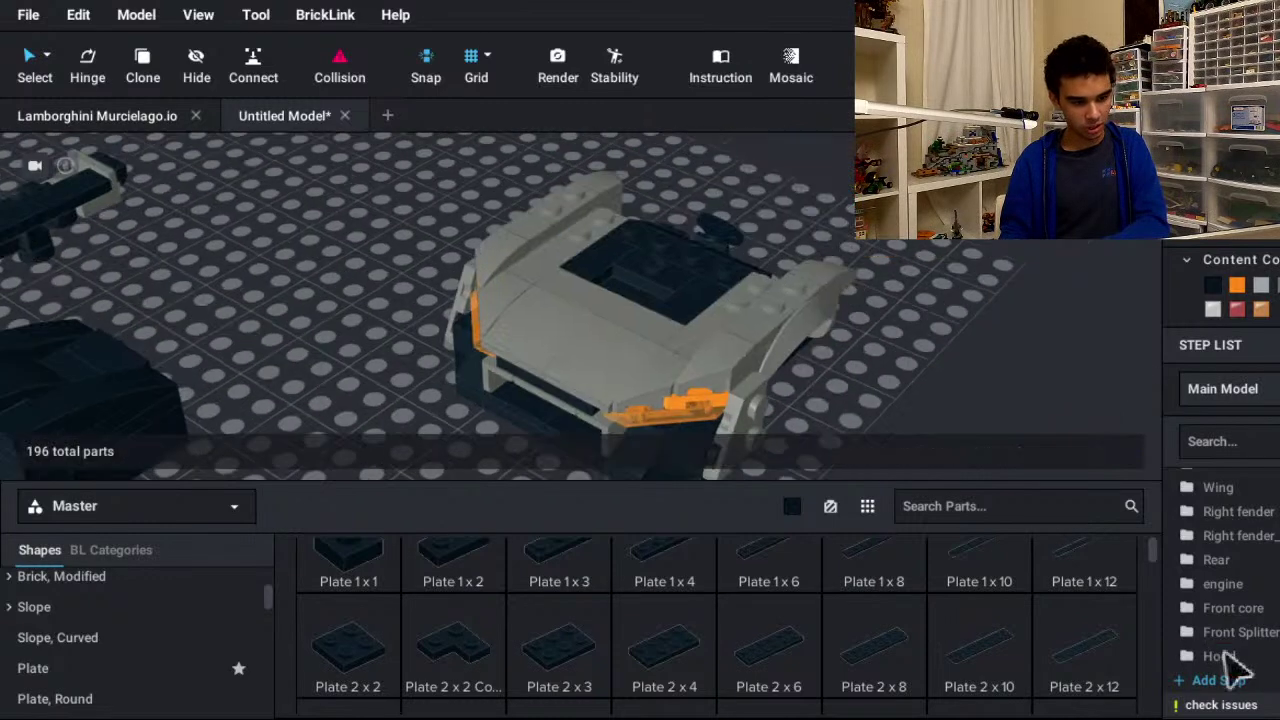
# - Place a Slope, Curved 2 x 1 No Studs on the front core behind the hood and color it orange
pyautogui.click(120, 637)
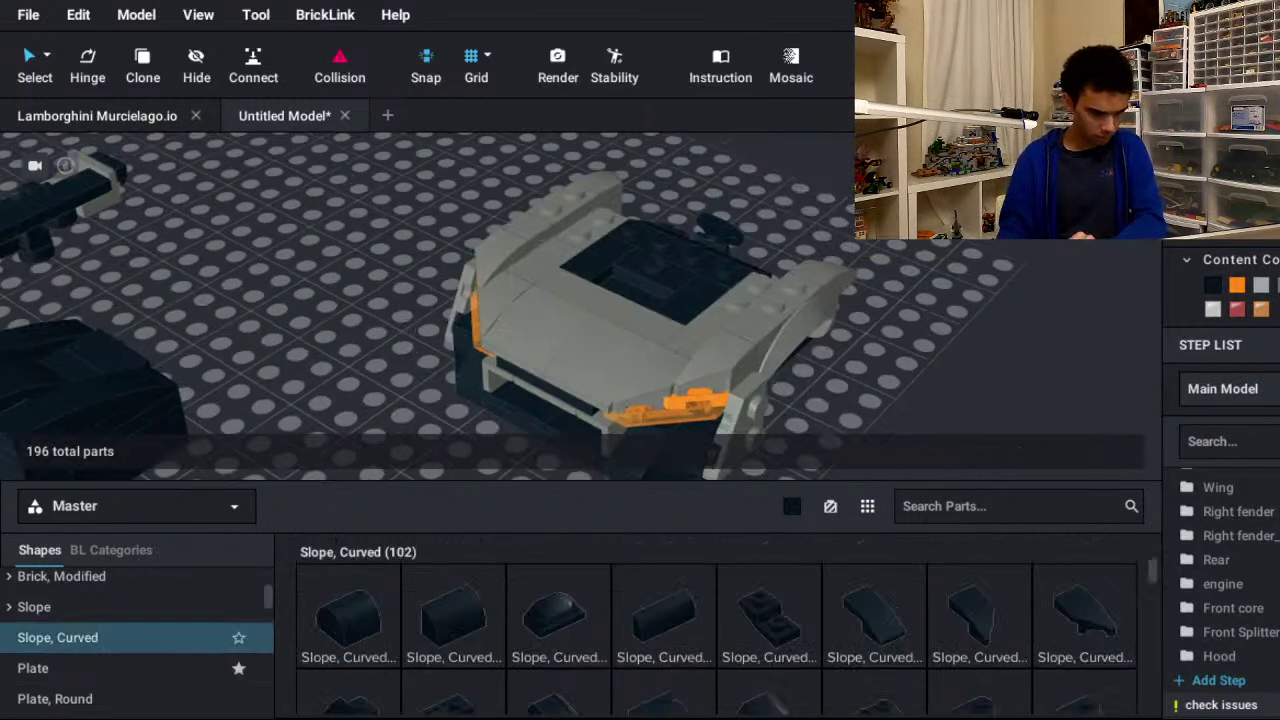
pyautogui.click(875, 615)
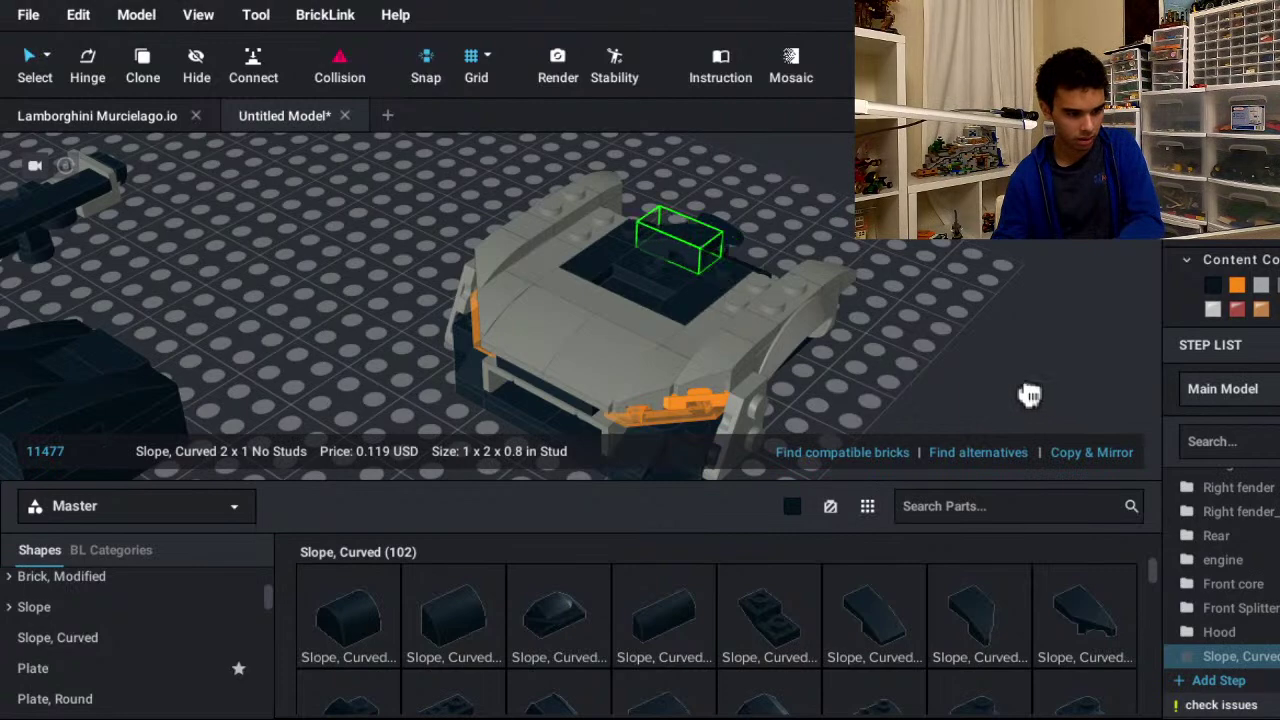
pyautogui.click(993, 428)
pyautogui.click(1114, 315)
pyautogui.click(1114, 315)
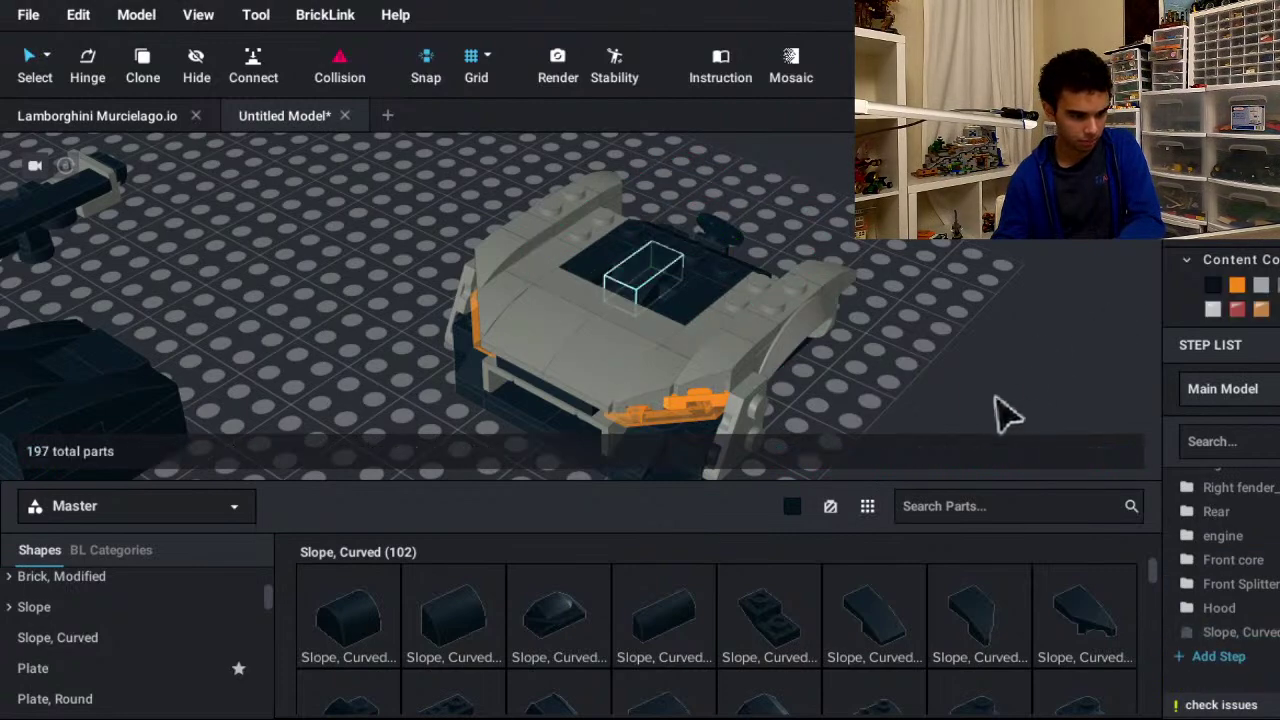
pyautogui.click(998, 402)
pyautogui.click(1237, 285)
# - Move the Rear submodel and the black box-shaped assembly across the baseplate, closer to the loose parts
pyautogui.scroll(-5, 833, 369)
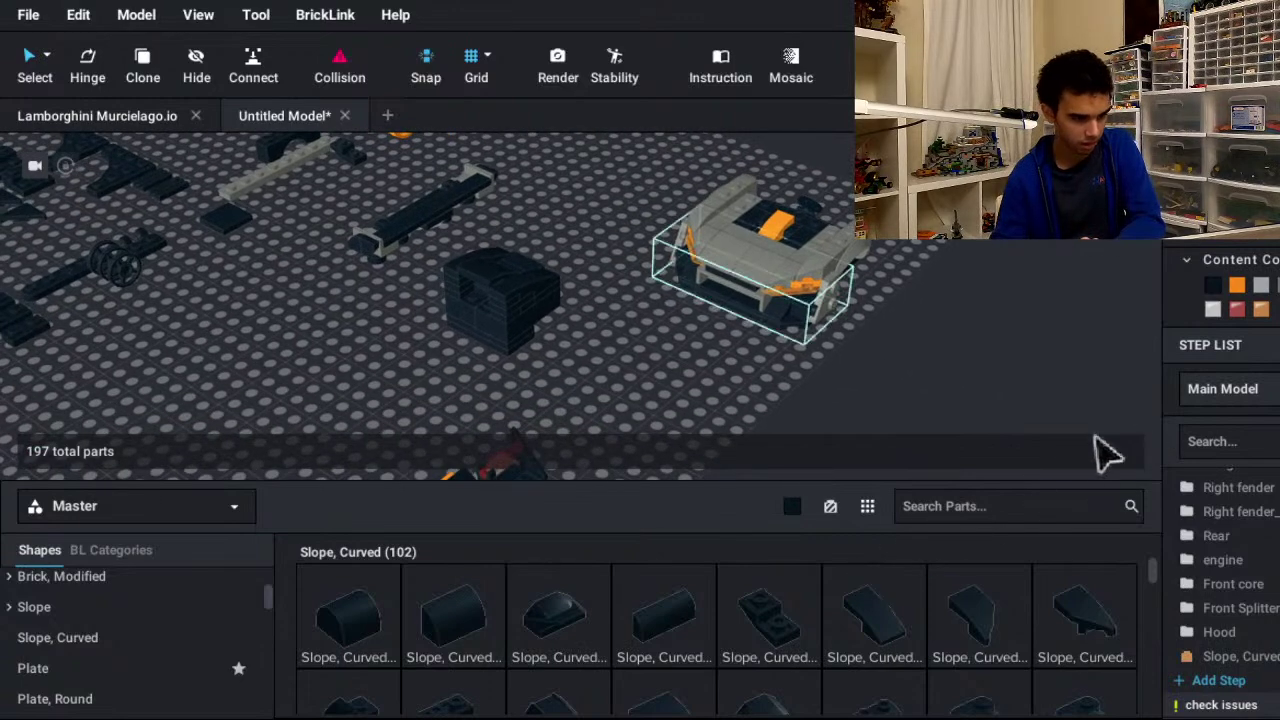
pyautogui.scroll(5, 1120, 455)
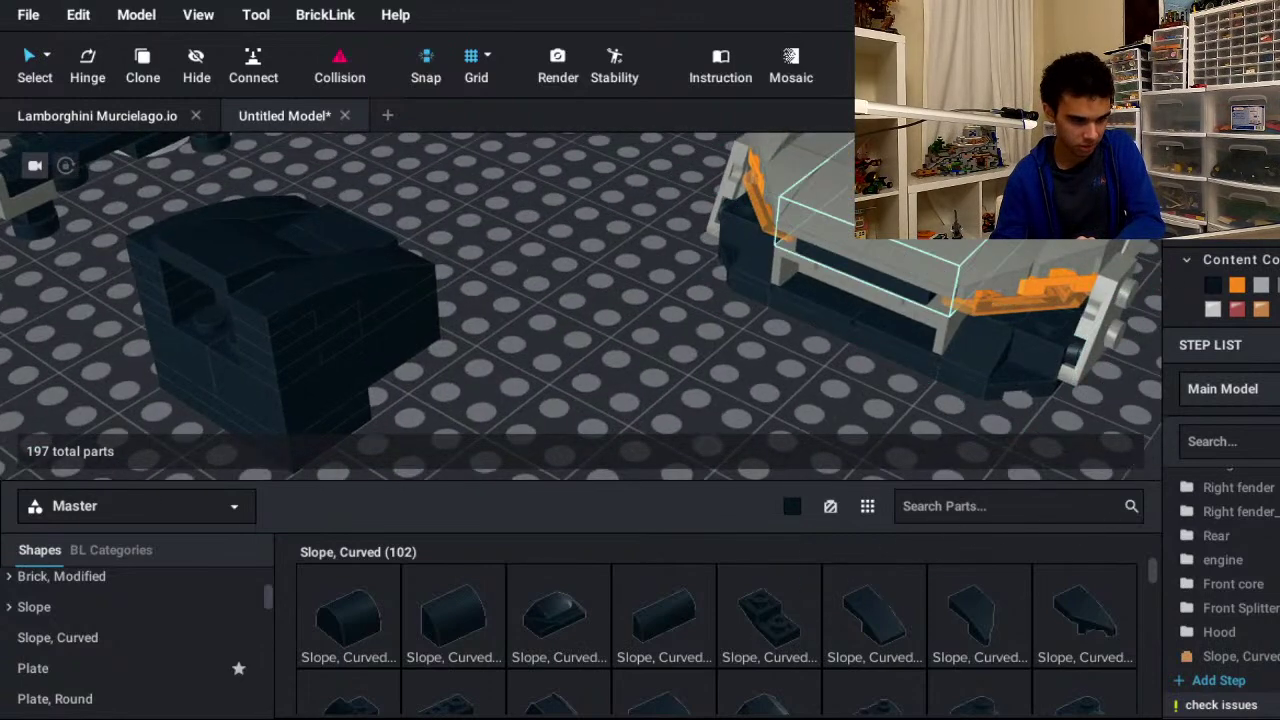
pyautogui.scroll(-3, 600, 470)
pyautogui.moveTo(764, 494); pyautogui.dragTo(1230, 289, button='middle')
pyautogui.moveTo(625, 546); pyautogui.dragTo(1026, 366, button='middle')
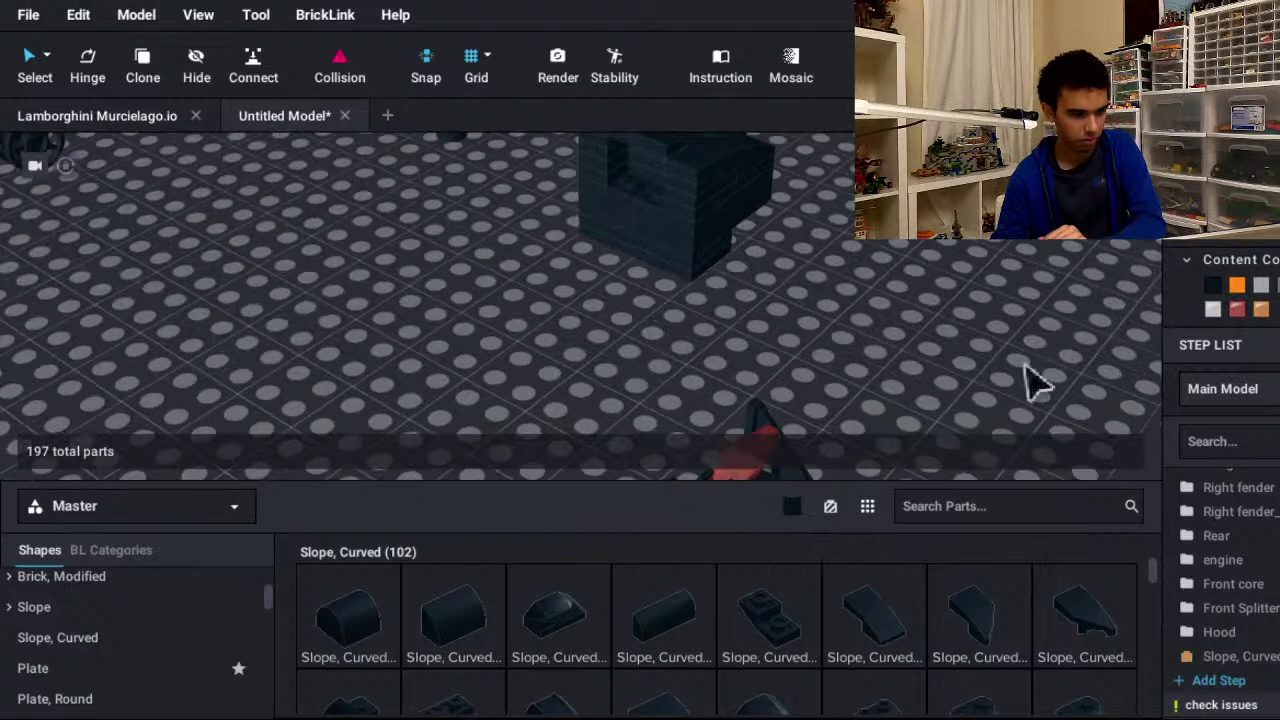
pyautogui.scroll(-8, 1074, 431)
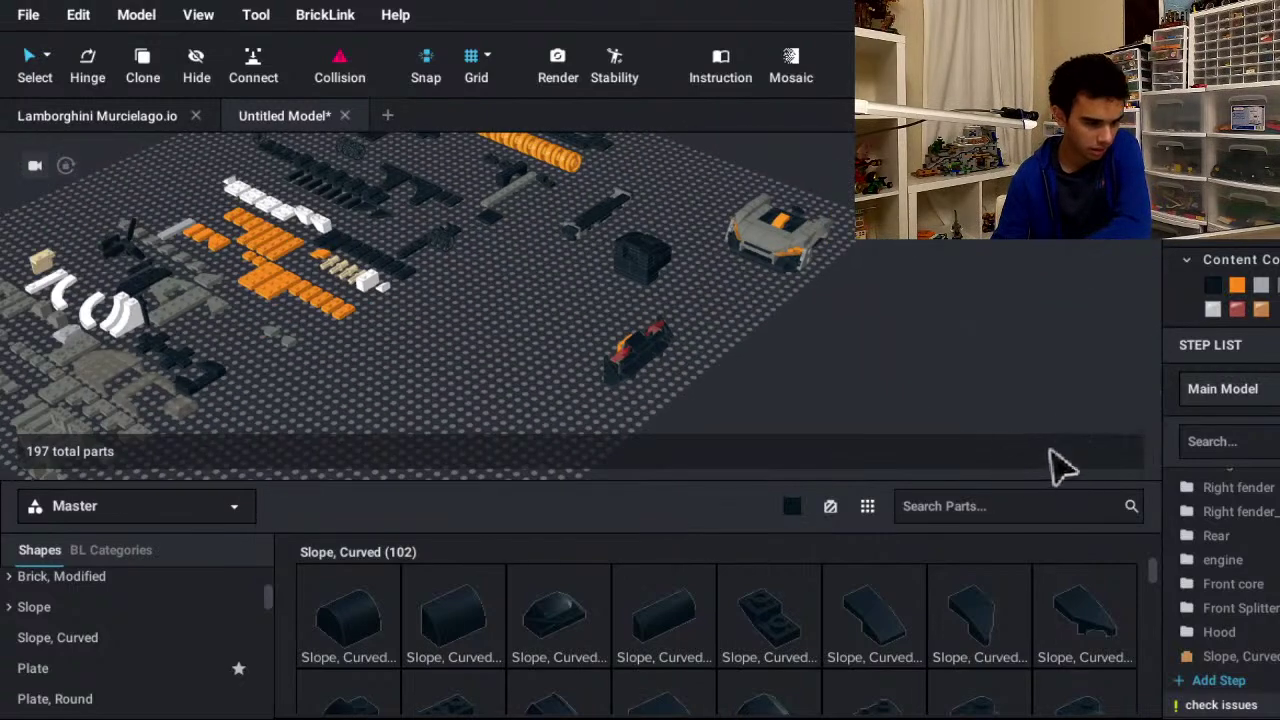
pyautogui.moveTo(837, 372); pyautogui.dragTo(767, 415)
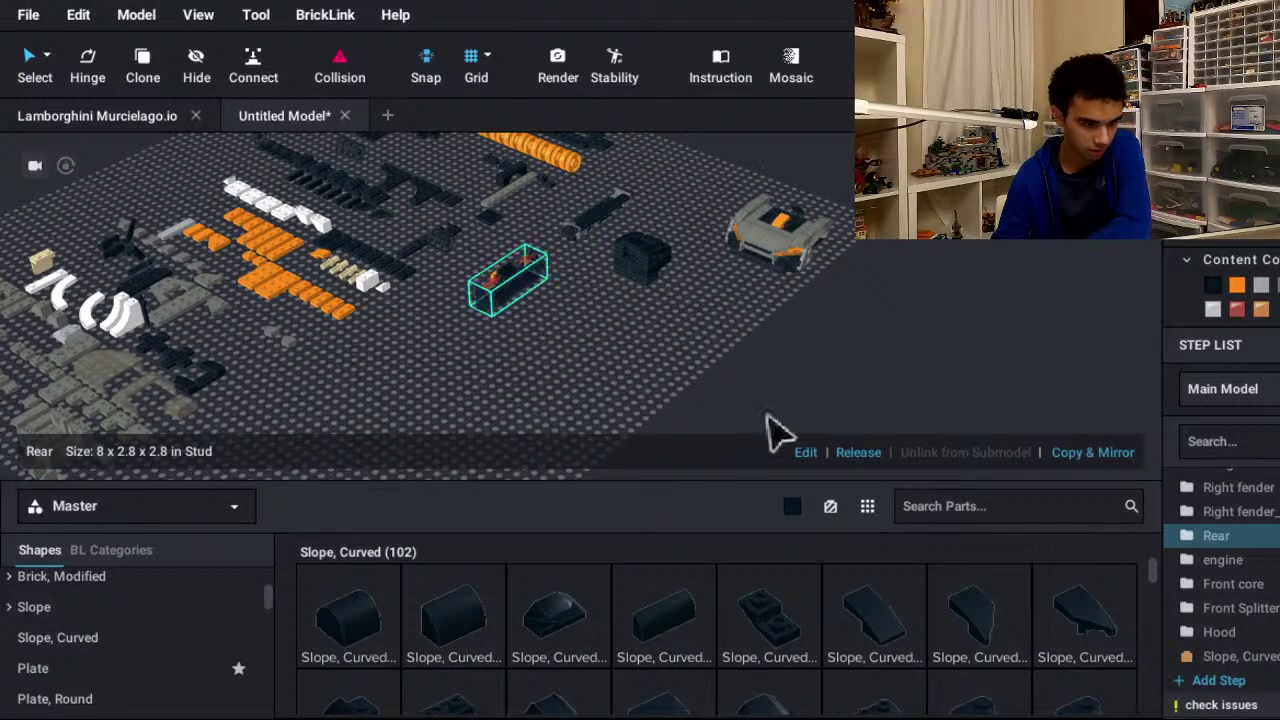
pyautogui.moveTo(1005, 409); pyautogui.dragTo(680, 498)
pyautogui.click(820, 508)
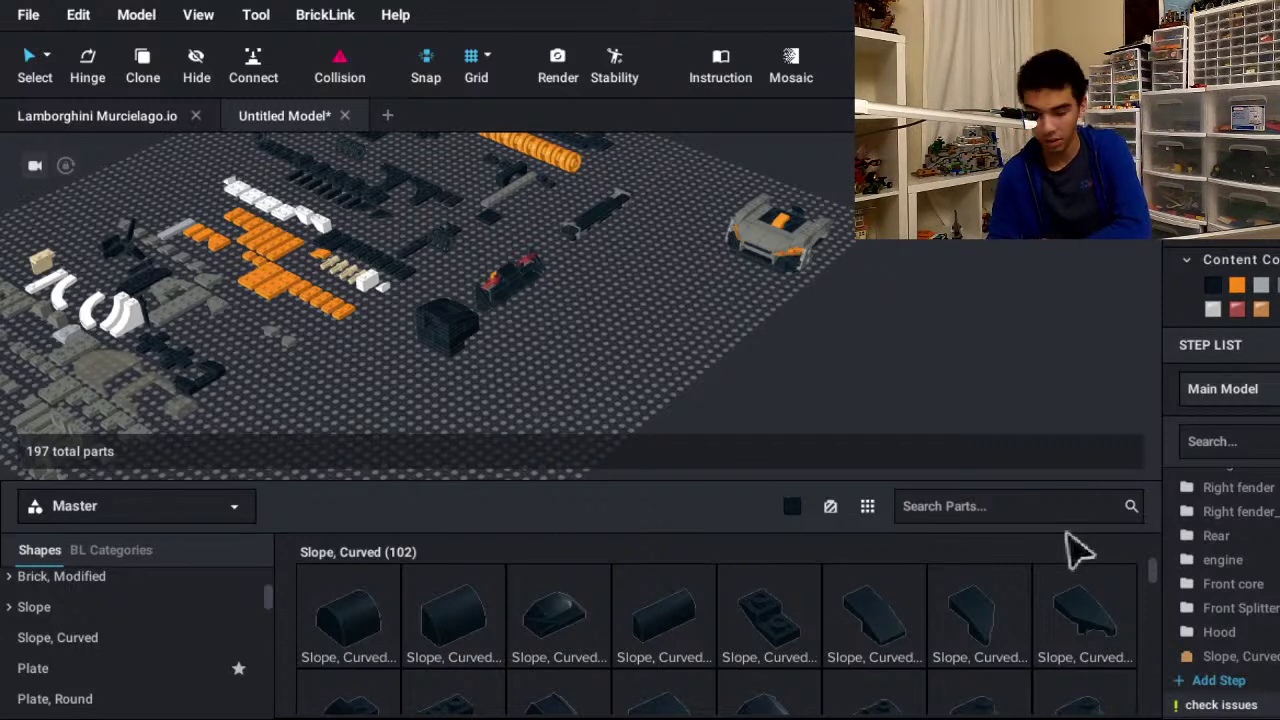
pyautogui.scroll(5, 1152, 512)
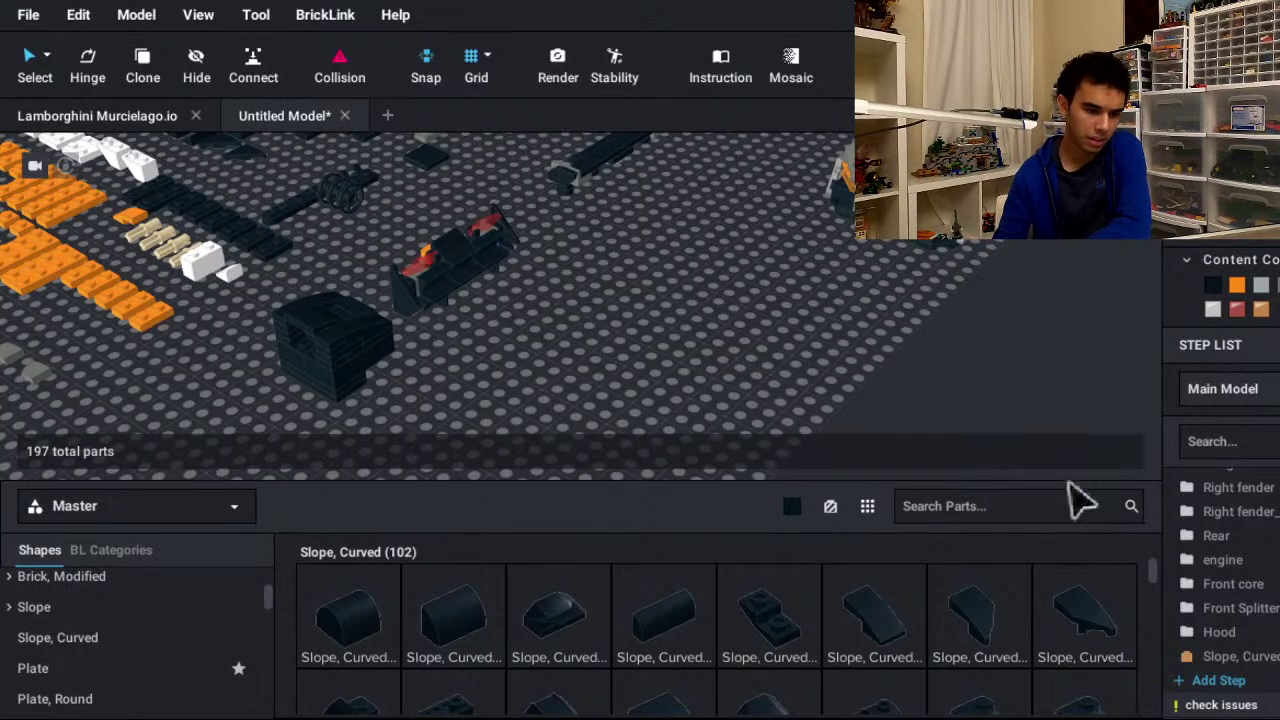
pyautogui.moveTo(1104, 458); pyautogui.dragTo(766, 598, button='middle')
pyautogui.moveTo(1279, 486)
pyautogui.mouseDown(button='right')
pyautogui.moveTo(1256, 486)
pyautogui.moveTo(1279, 500)
pyautogui.mouseUp(button='right')
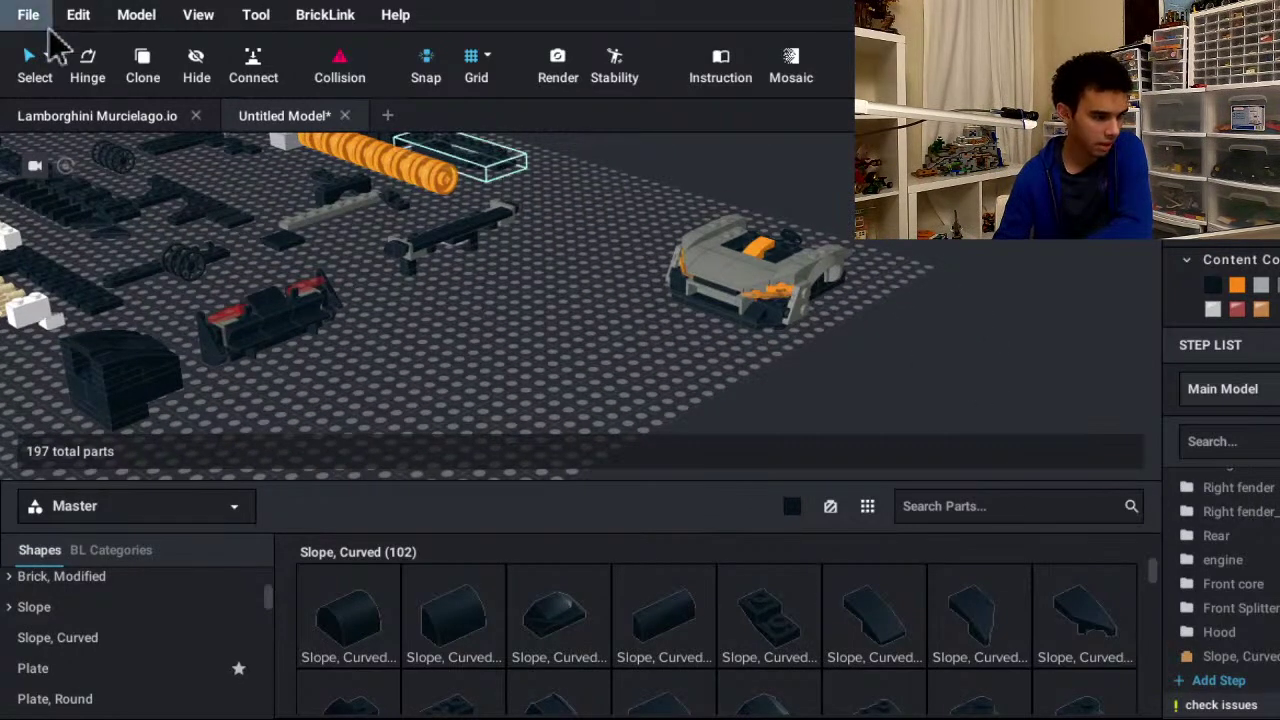
pyautogui.scroll(5, 630, 290)
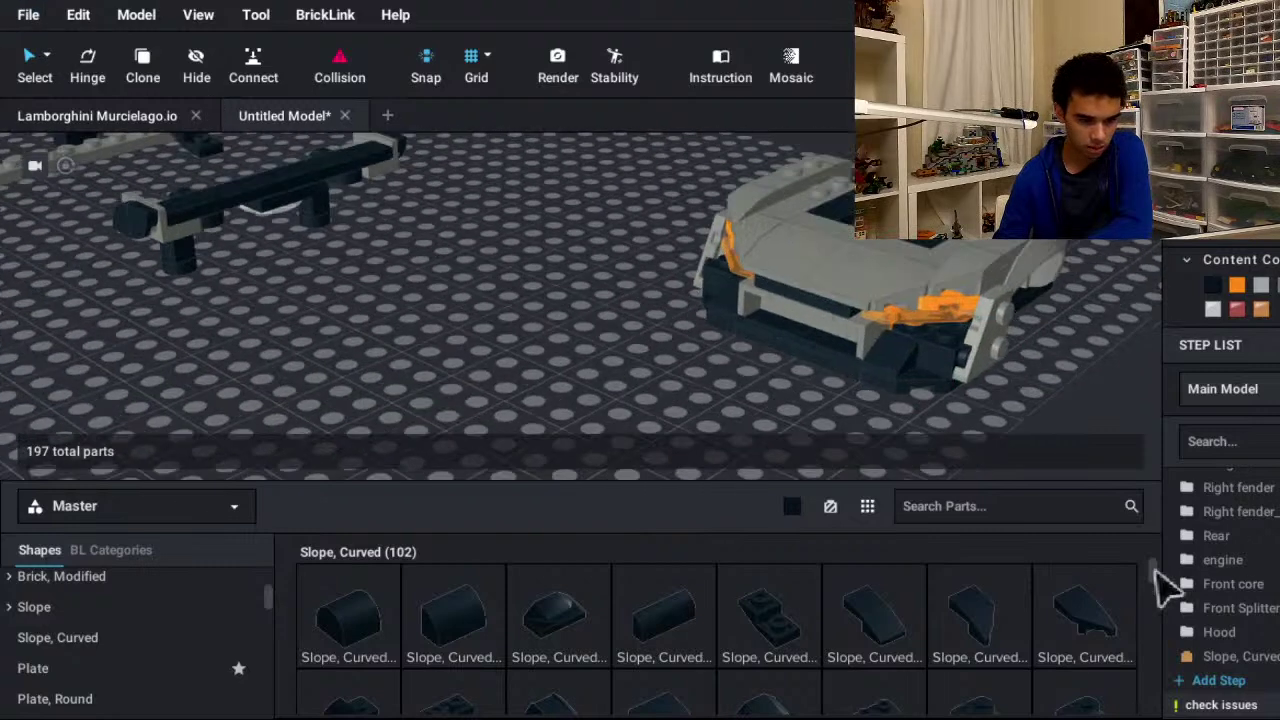
pyautogui.moveTo(1154, 572); pyautogui.dragTo(1080, 592, button='middle')
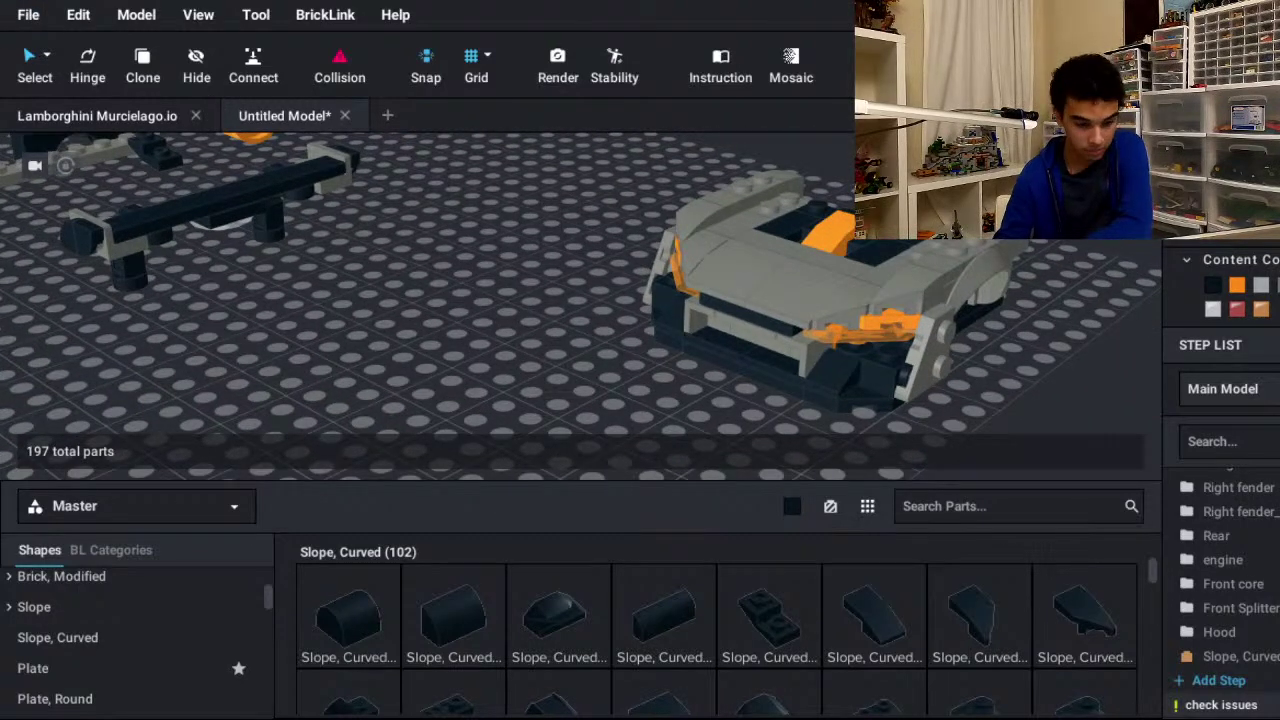